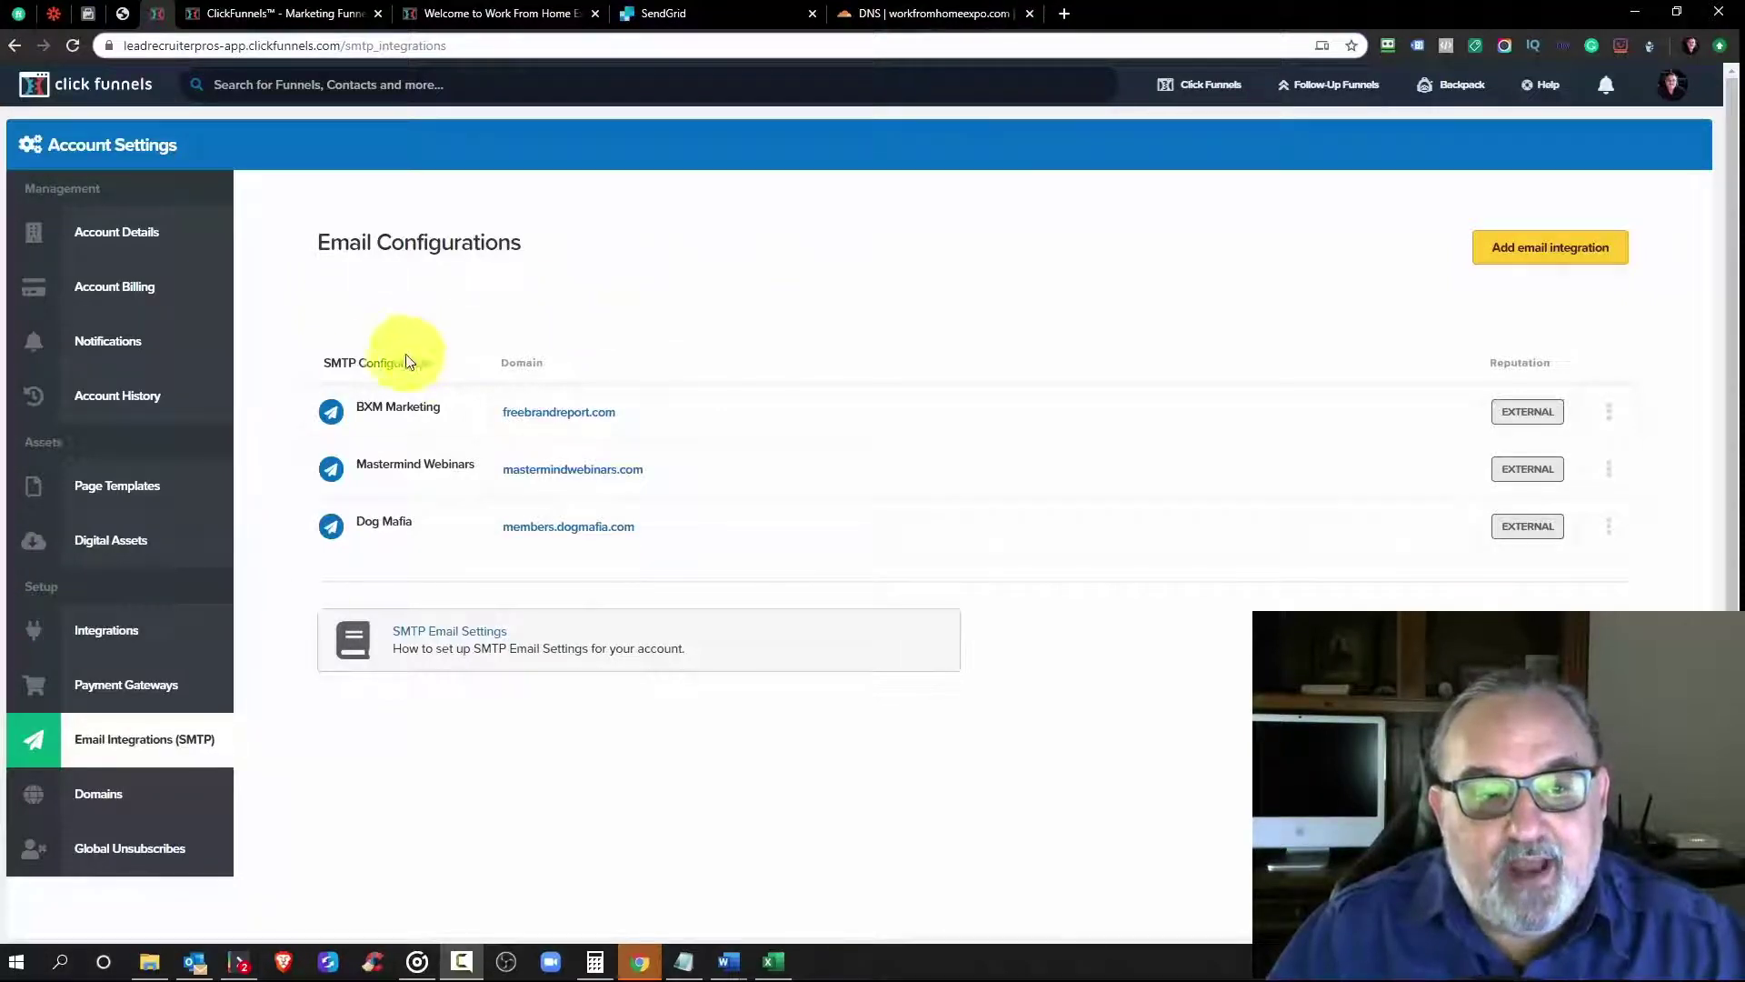
Step: Open the live Work From Home Expo page and highlight the root domain workfromhomeexpo.com in its address
left_click_drag(339, 356, 334, 409)
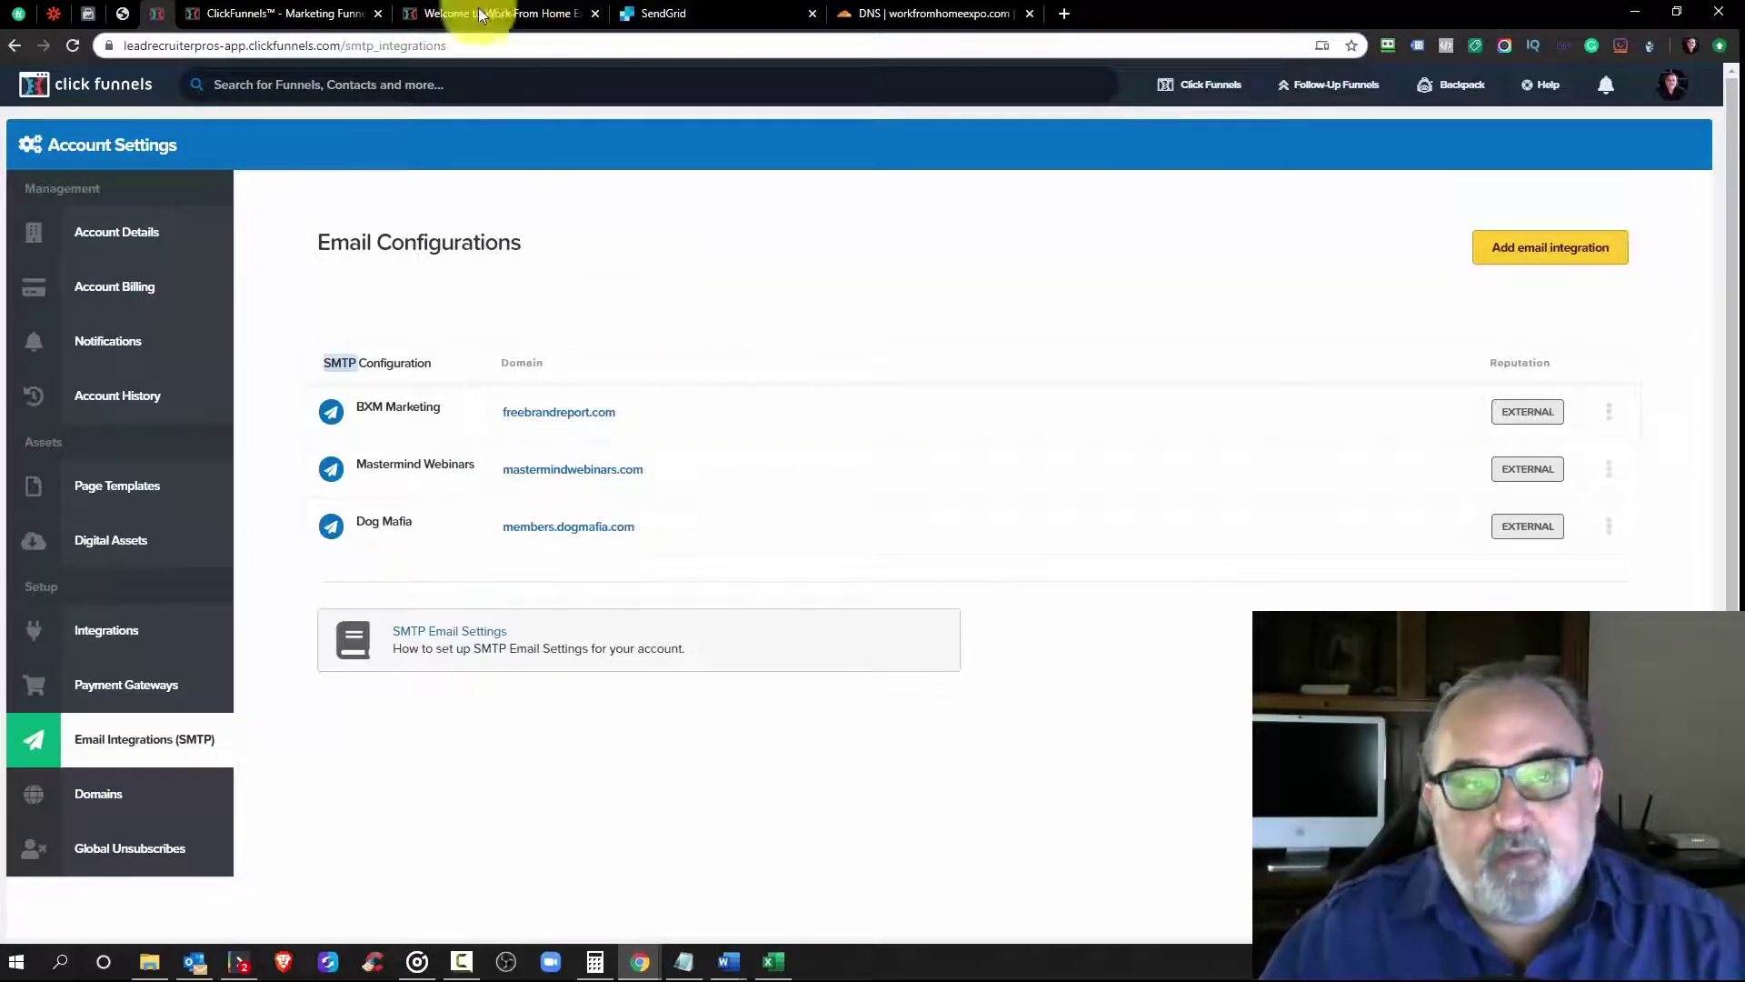
left_click(454, 12)
left_click(248, 51)
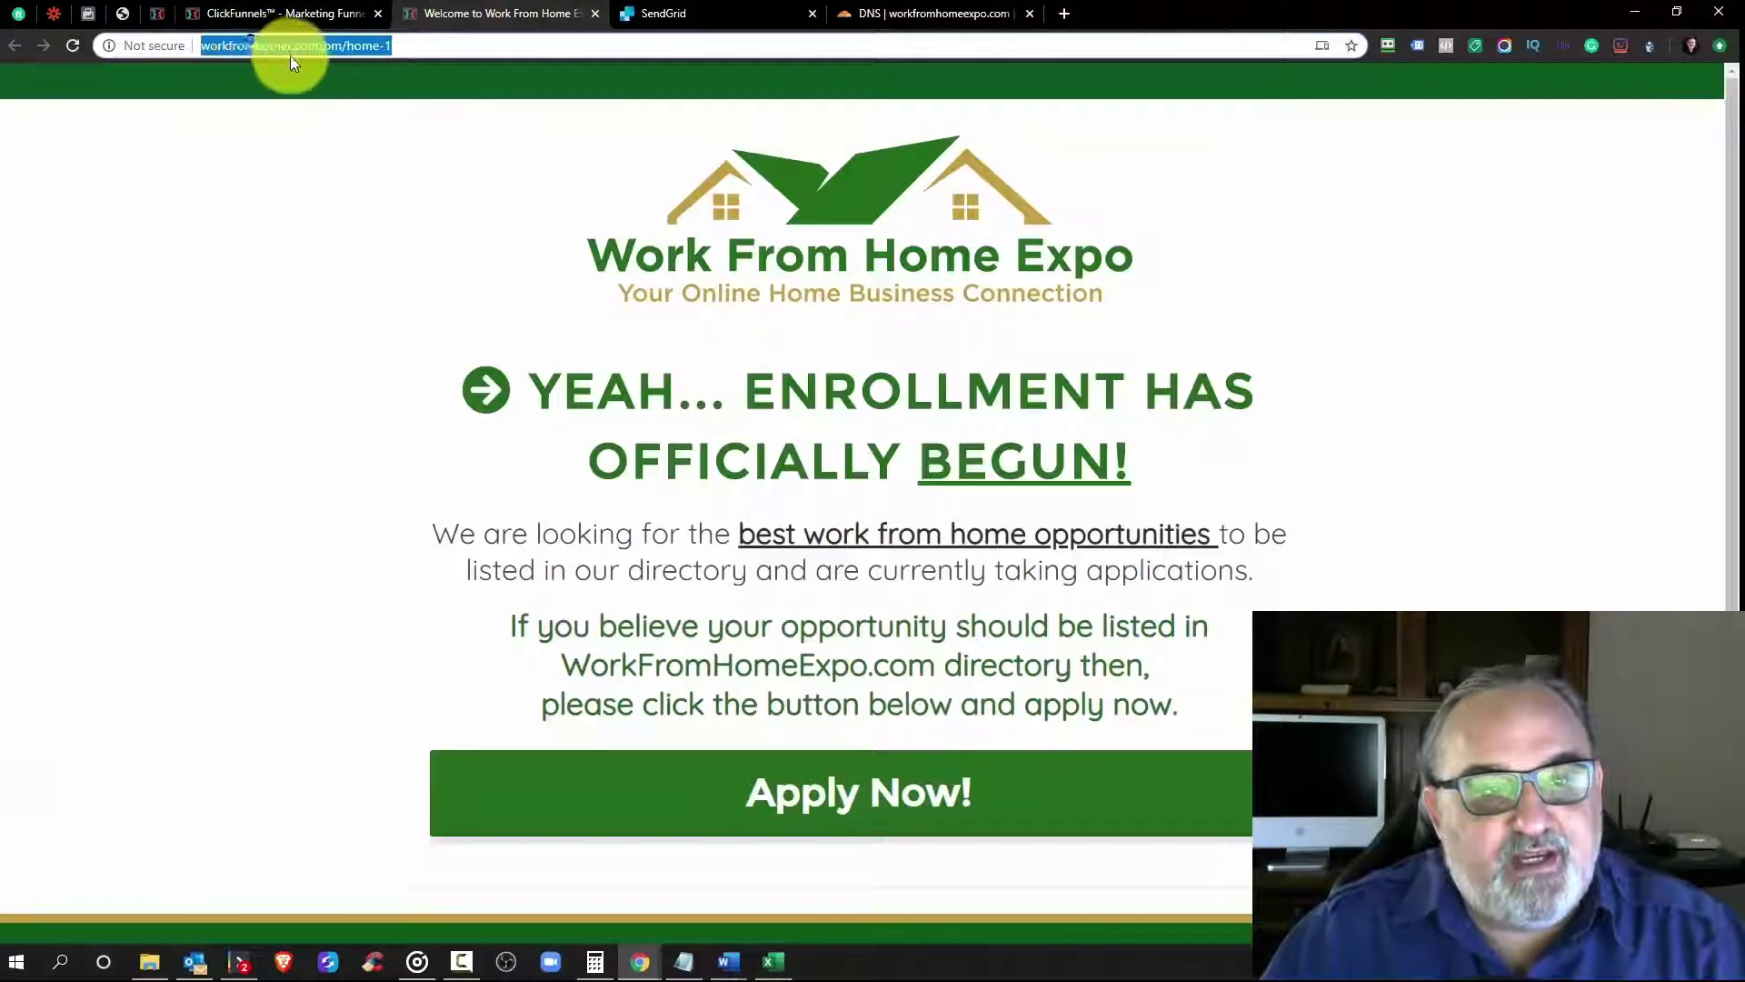
left_click(336, 51)
left_click_drag(343, 48, 398, 48)
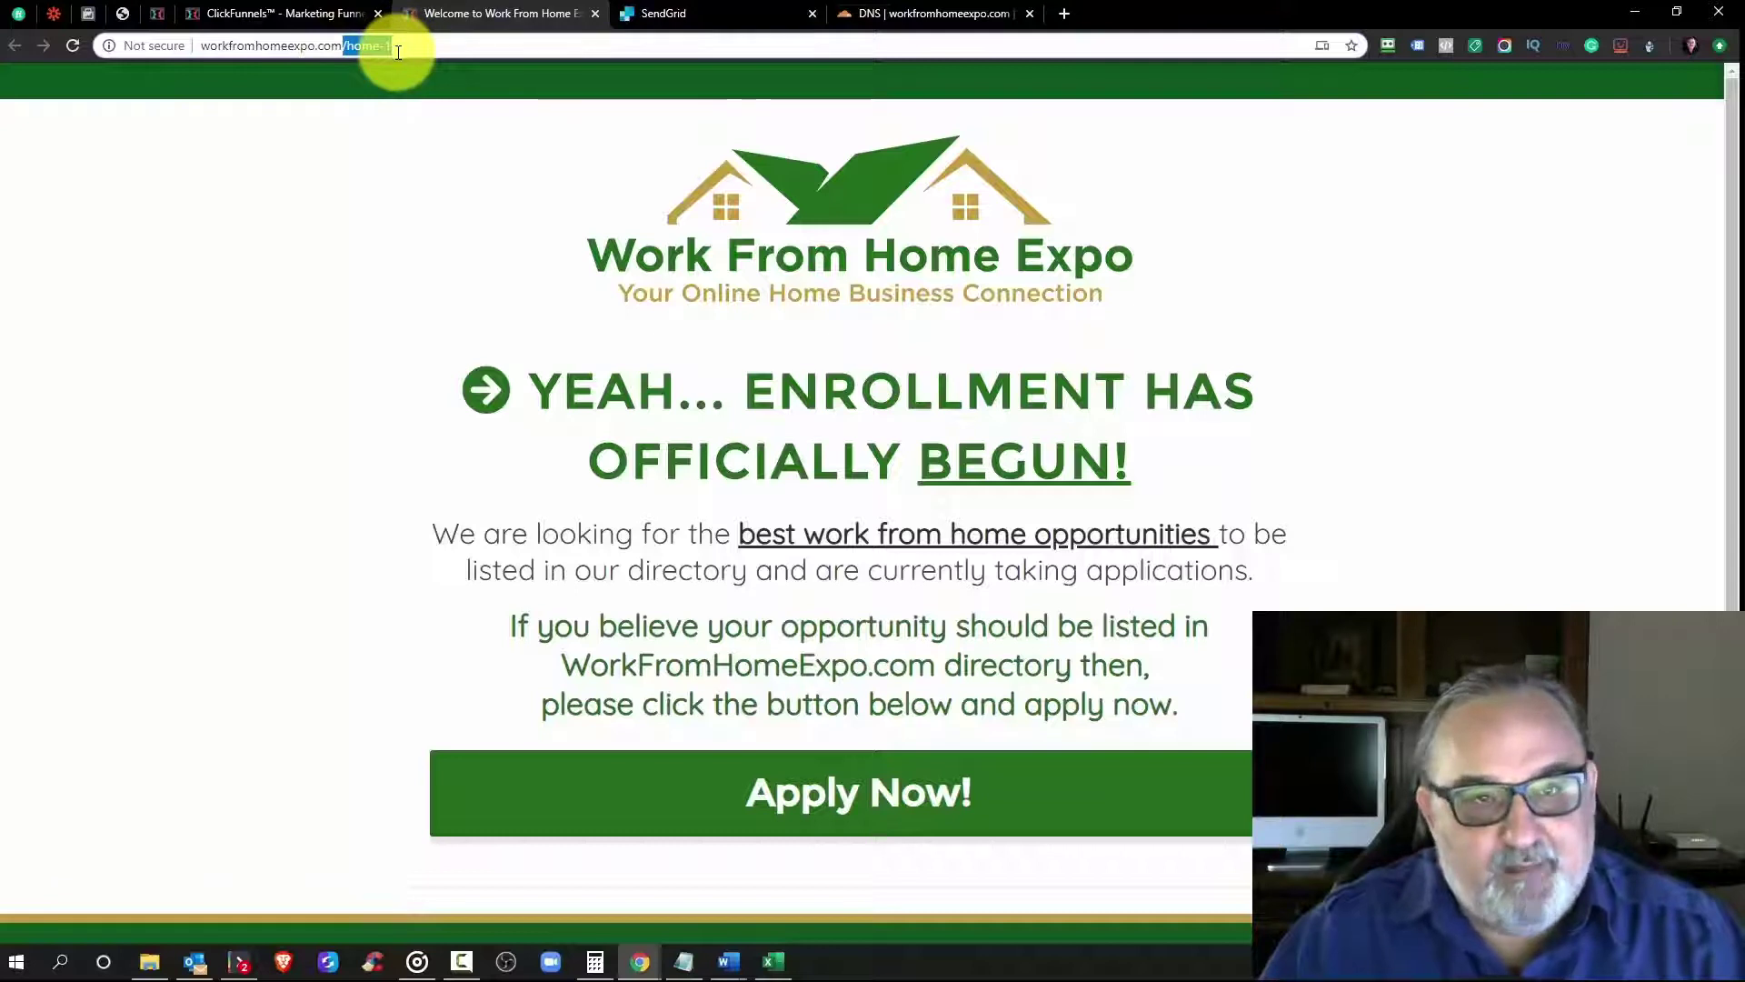
type("/online-1")
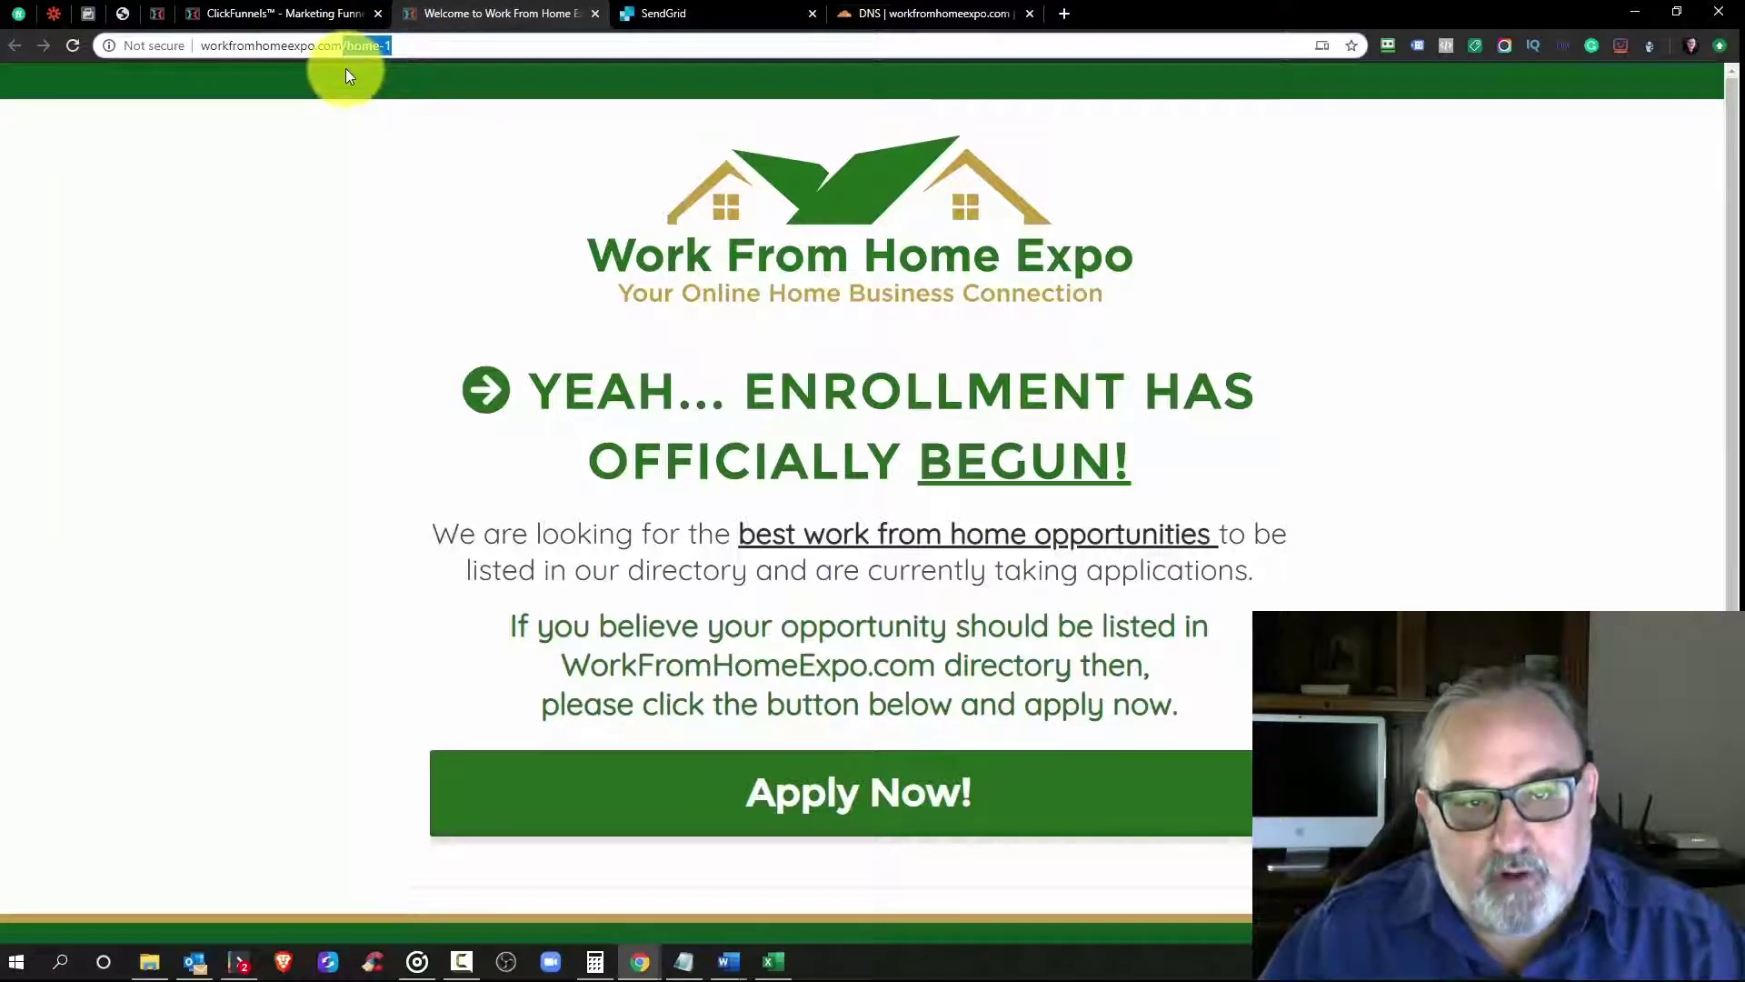
left_click(964, 20)
left_click(419, 13)
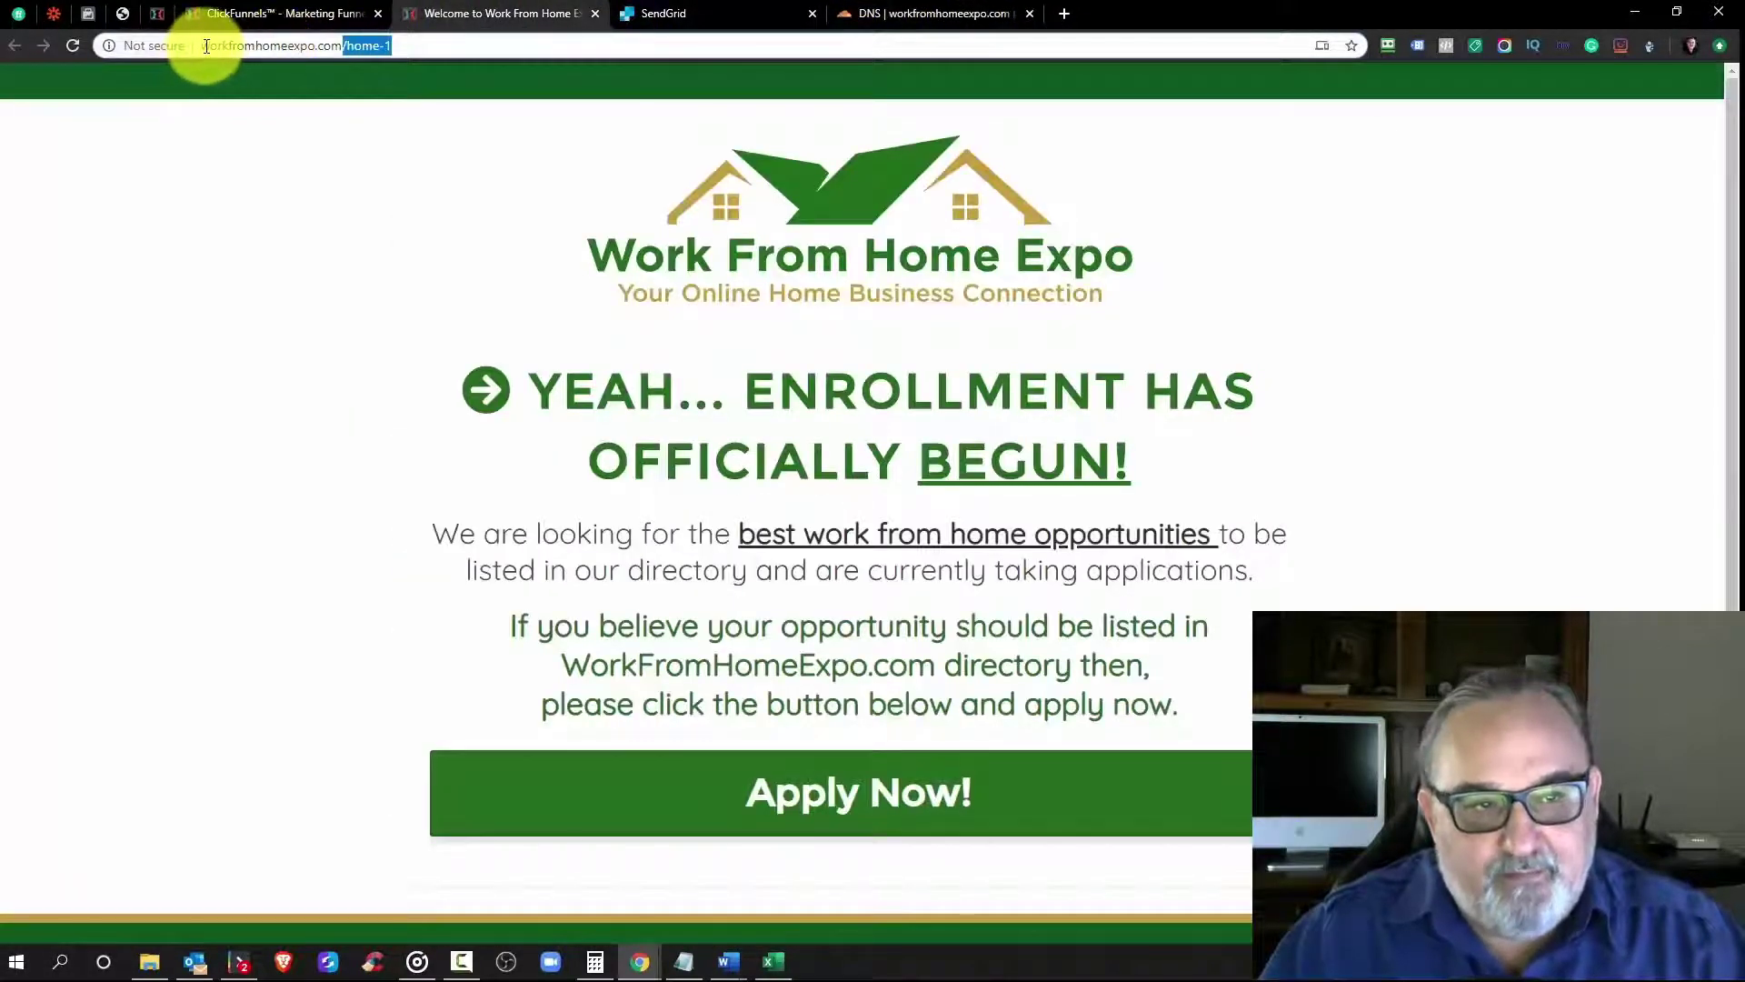
left_click_drag(202, 45, 342, 46)
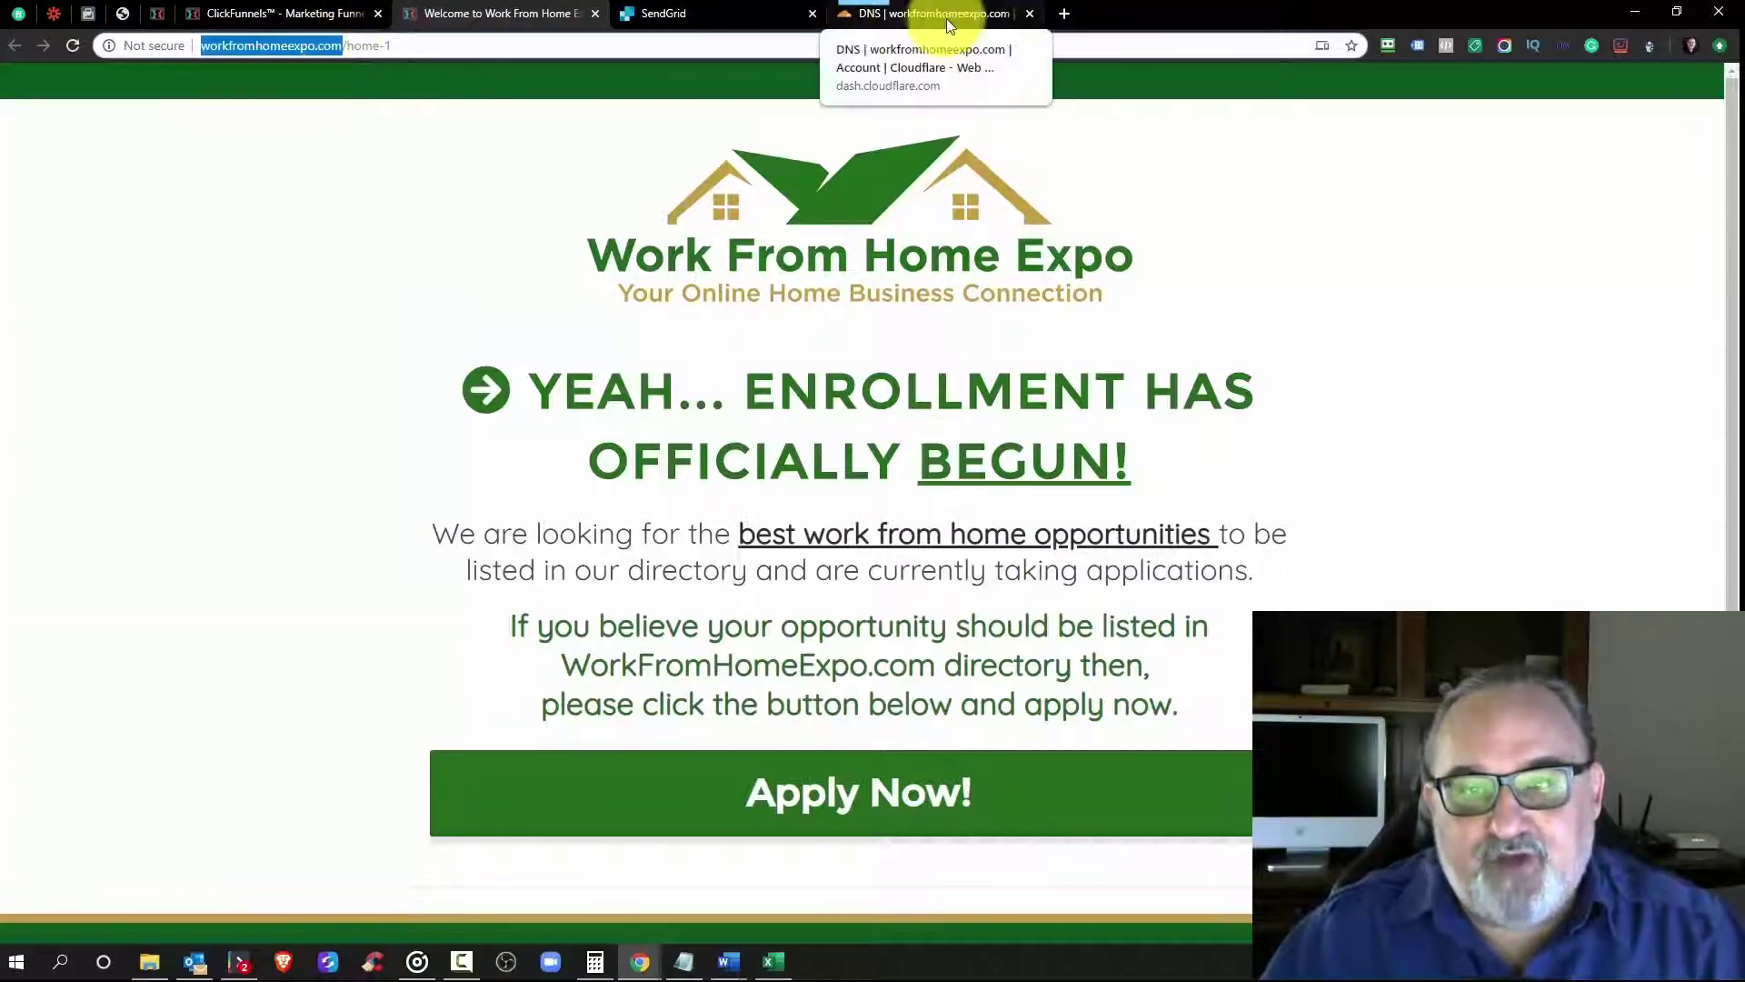
Step: Open the Cloudflare DNS page for workfromhomeexpo.com and examine the two assigned Cloudflare nameservers
left_click(909, 12)
scroll(548, 318, "down", 7)
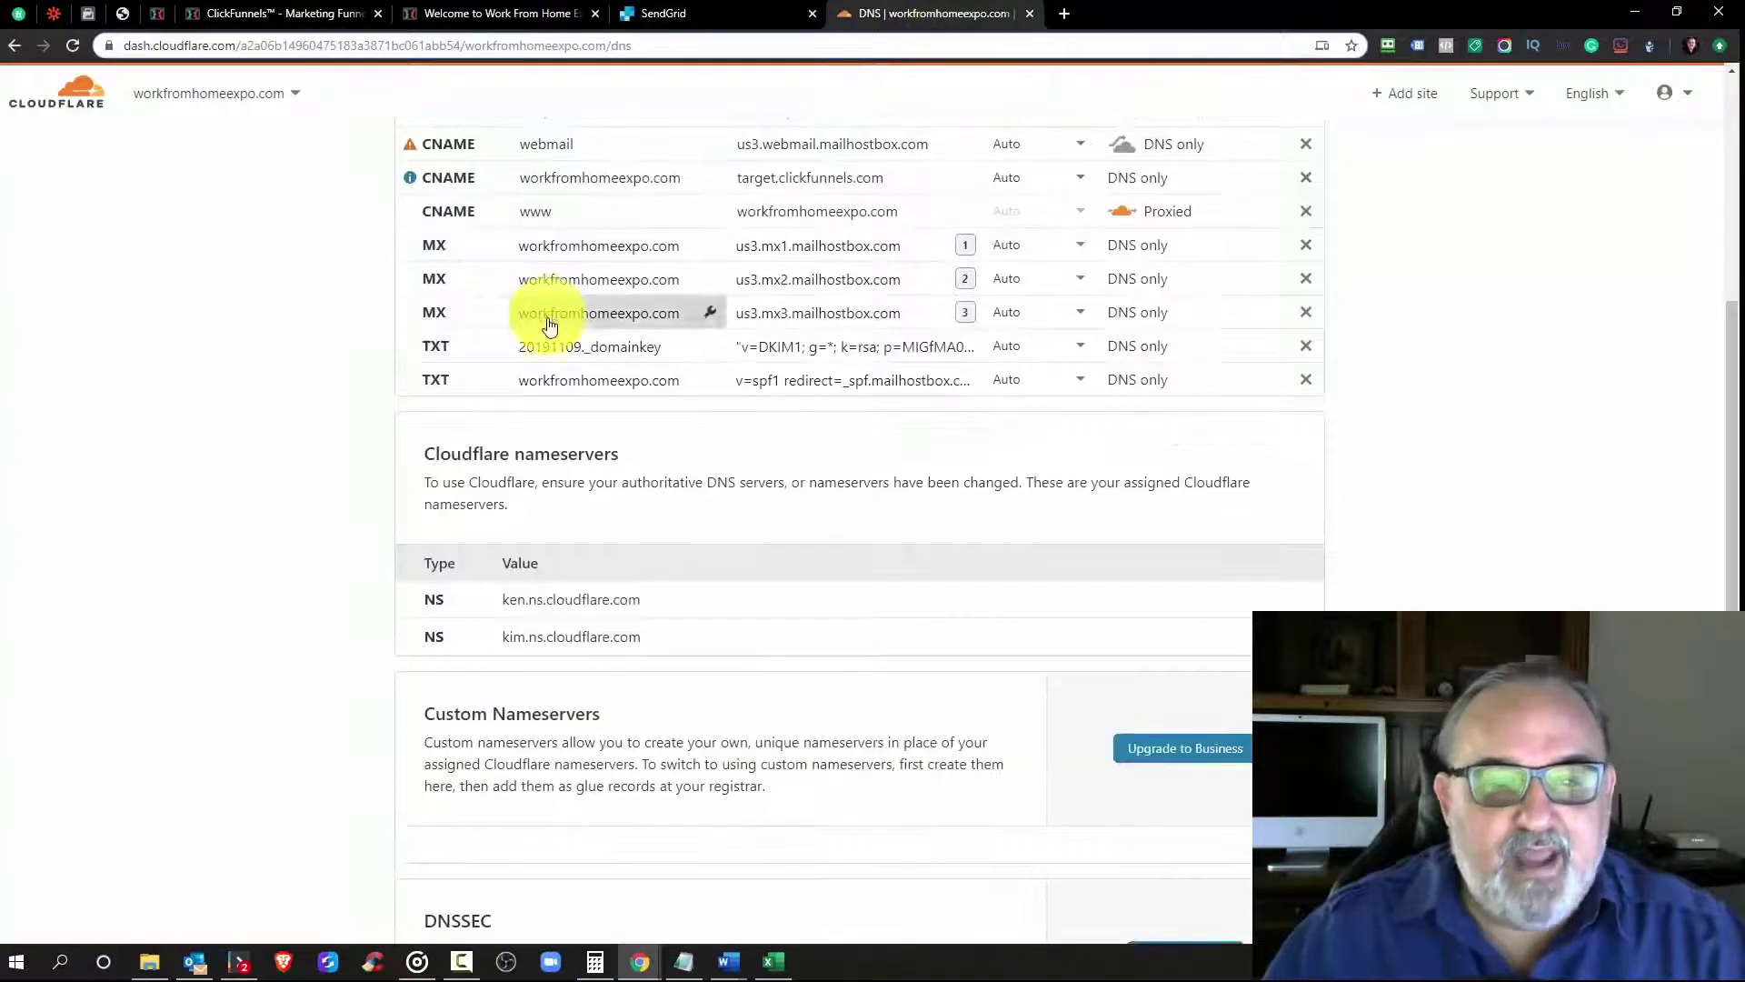
triple_click(603, 421)
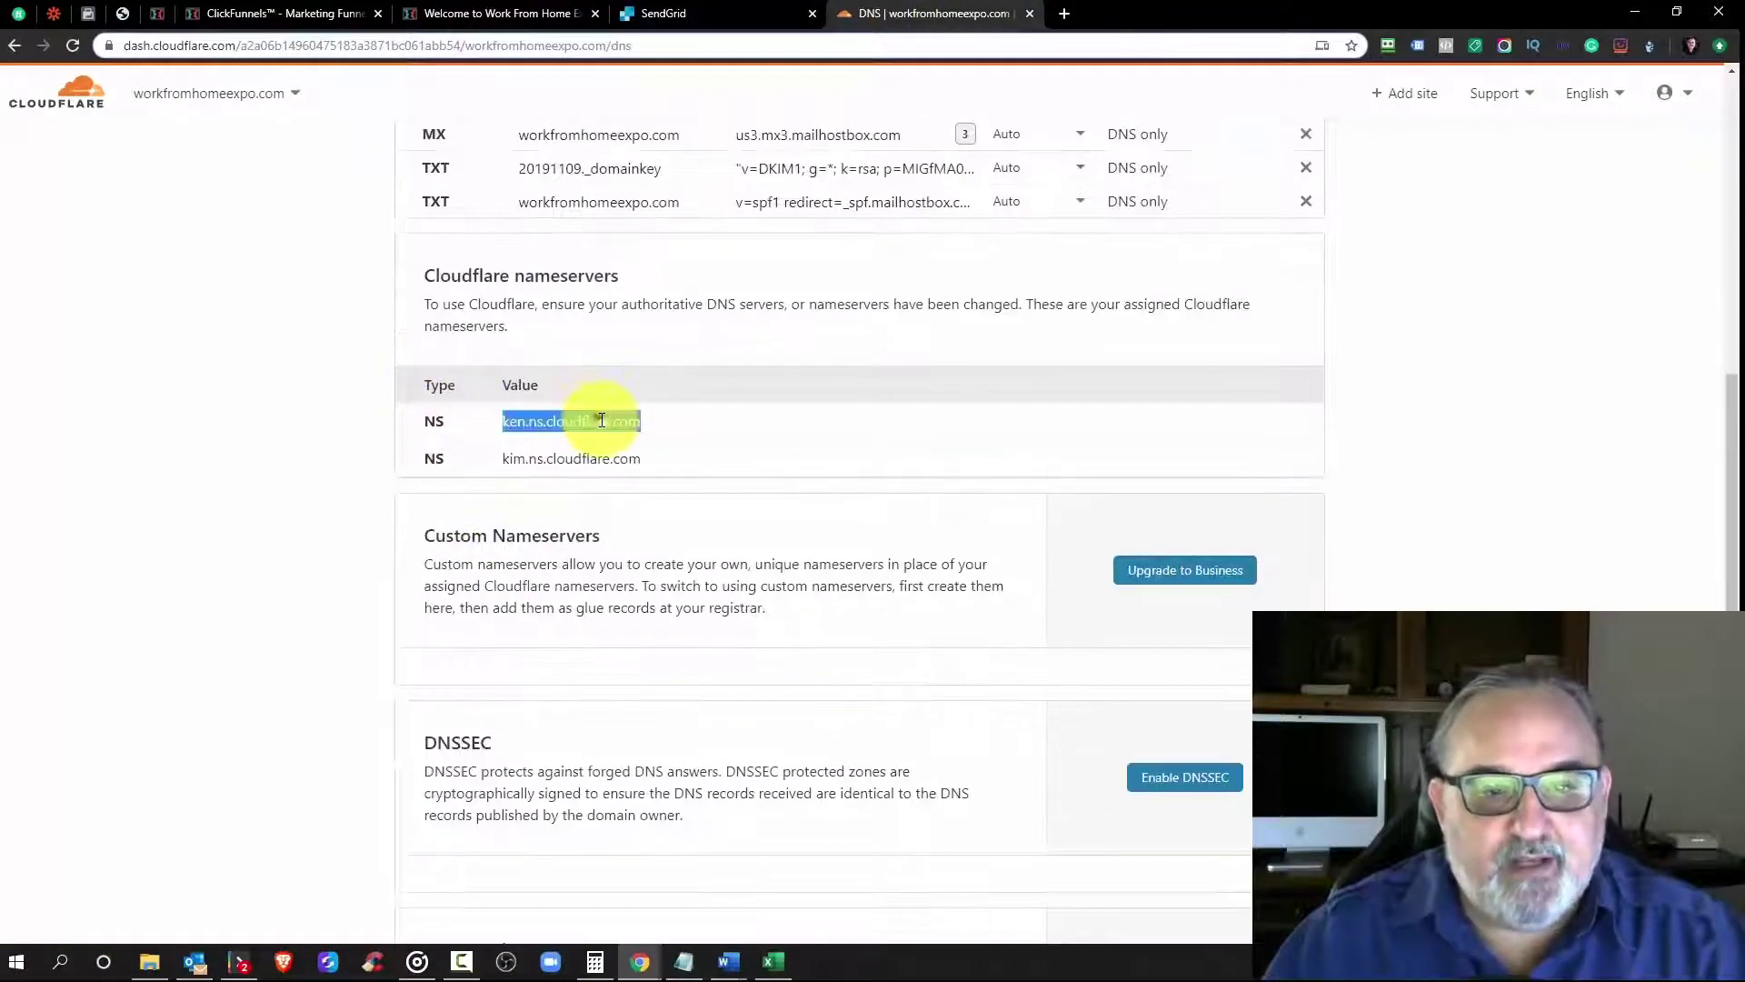
triple_click(584, 458)
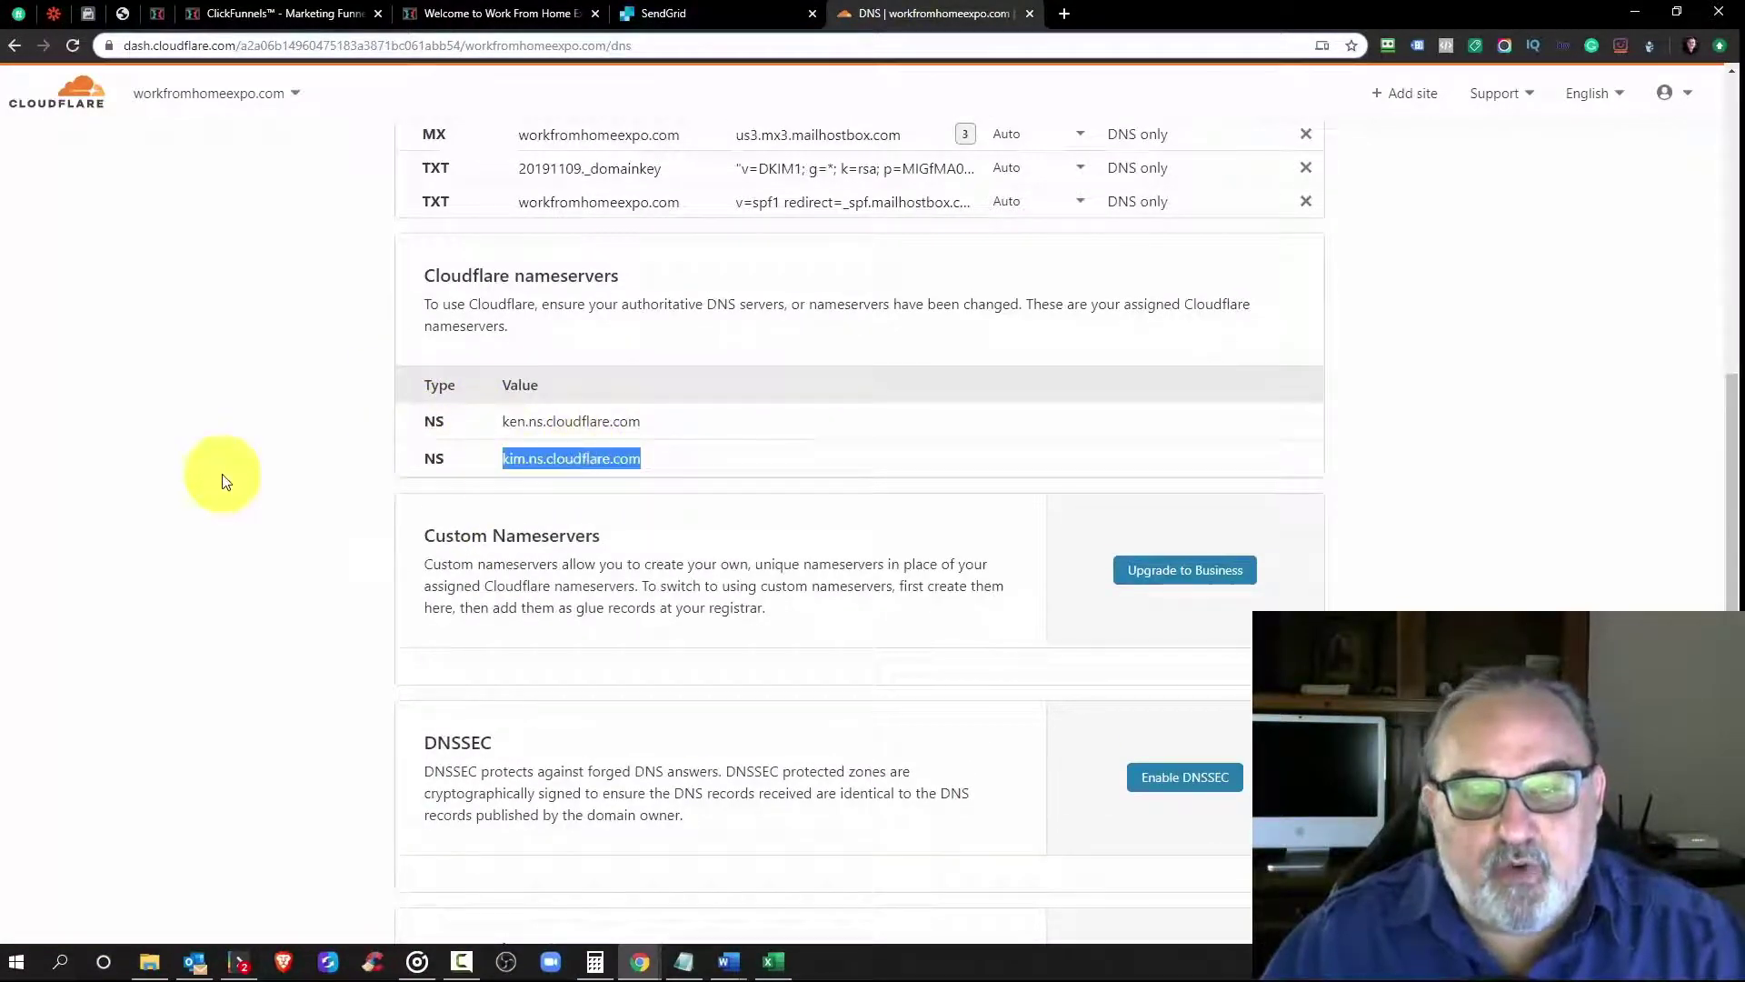
triple_click(523, 429)
left_click(537, 463)
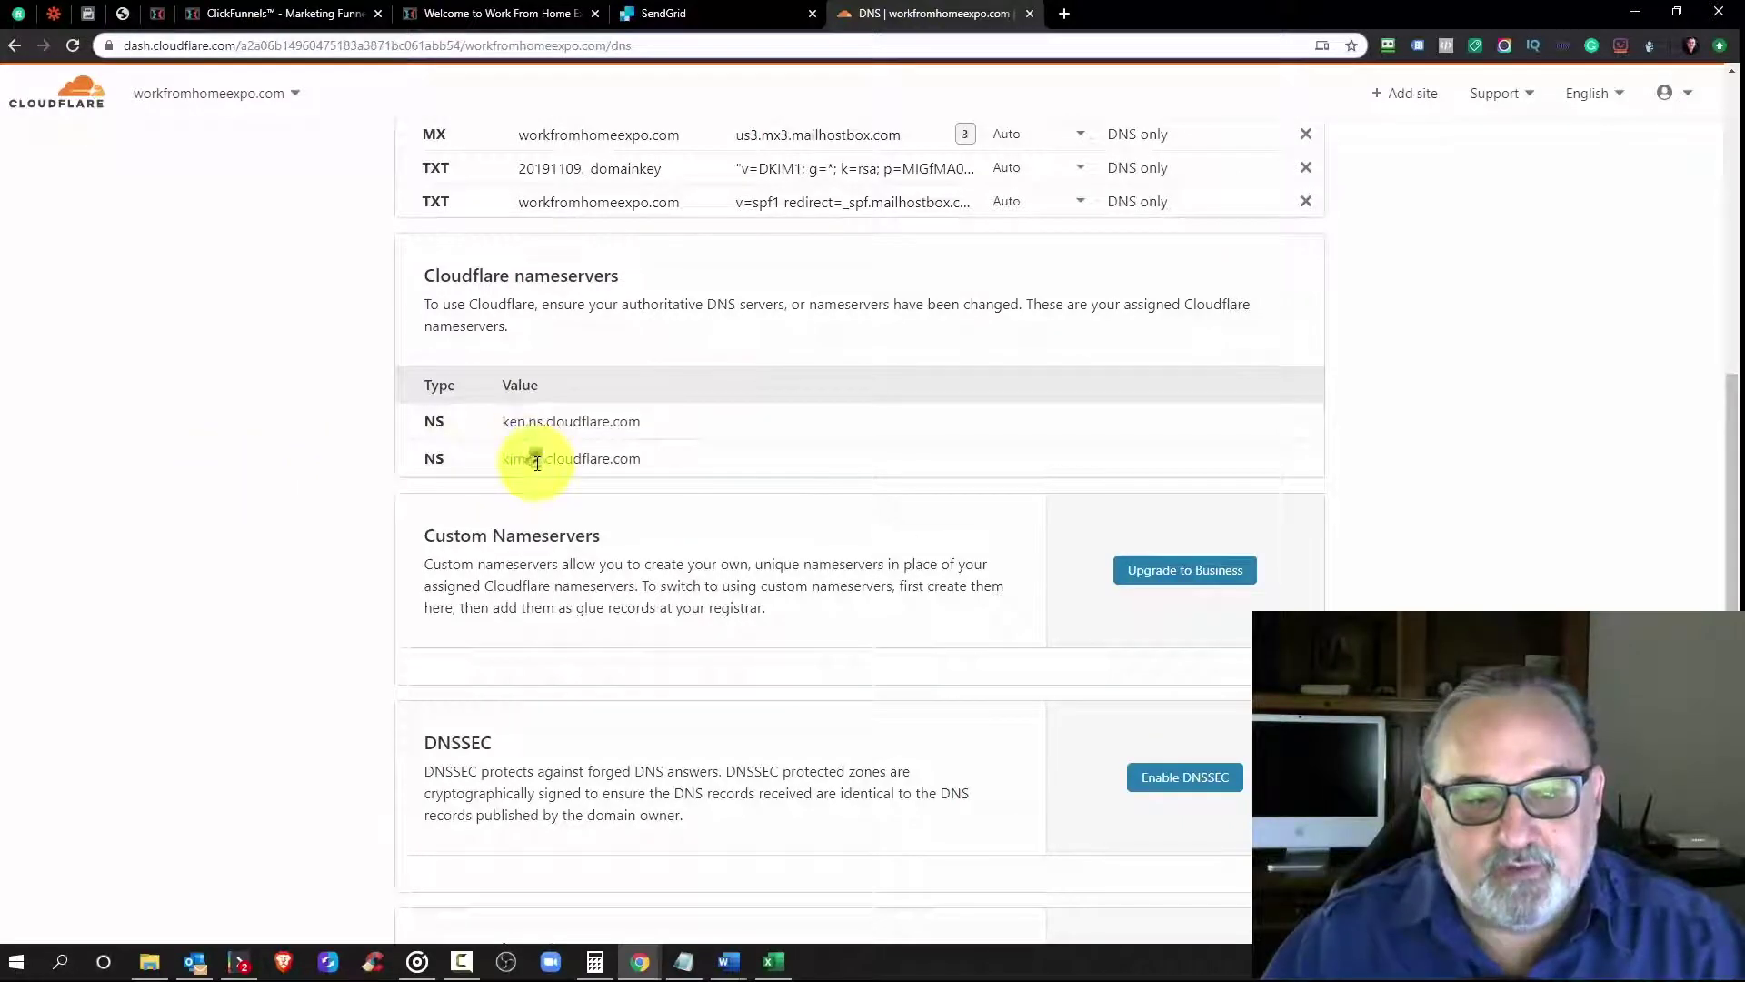
triple_click(542, 457)
Step: Check which domains are registered in the Cloudflare account, staying on workfromhomeexpo.com
scroll(369, 472, "up", 3)
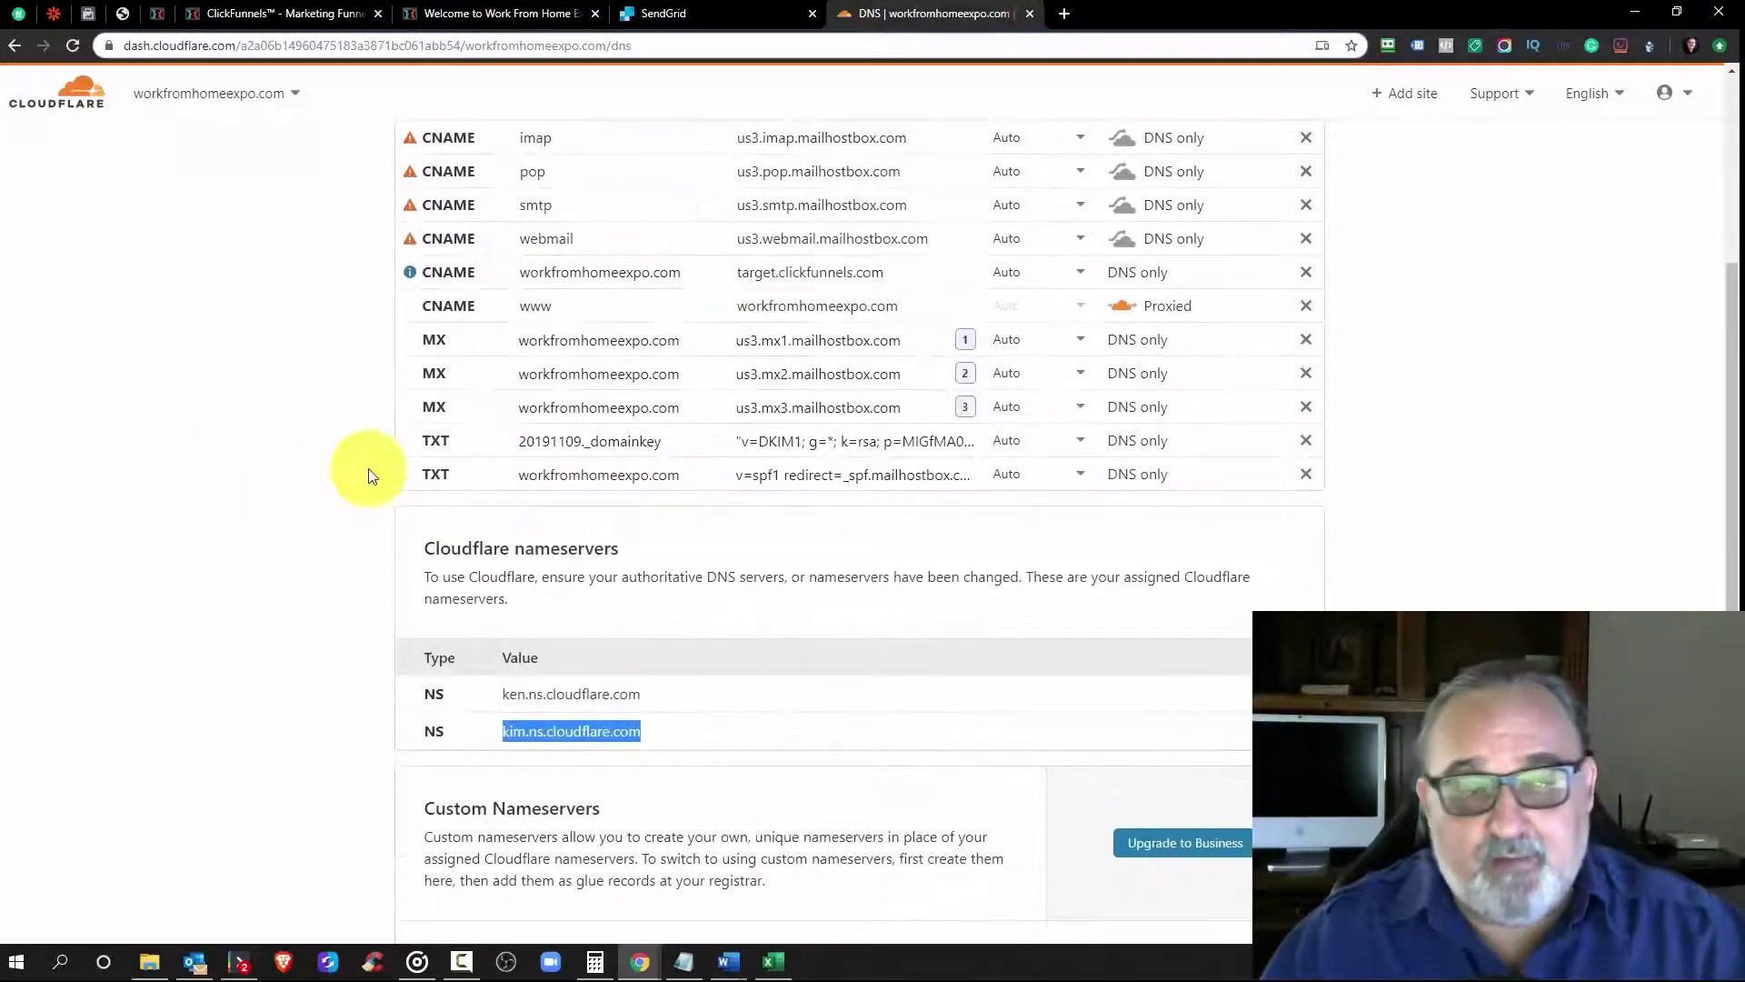
scroll(370, 475, "up", 2)
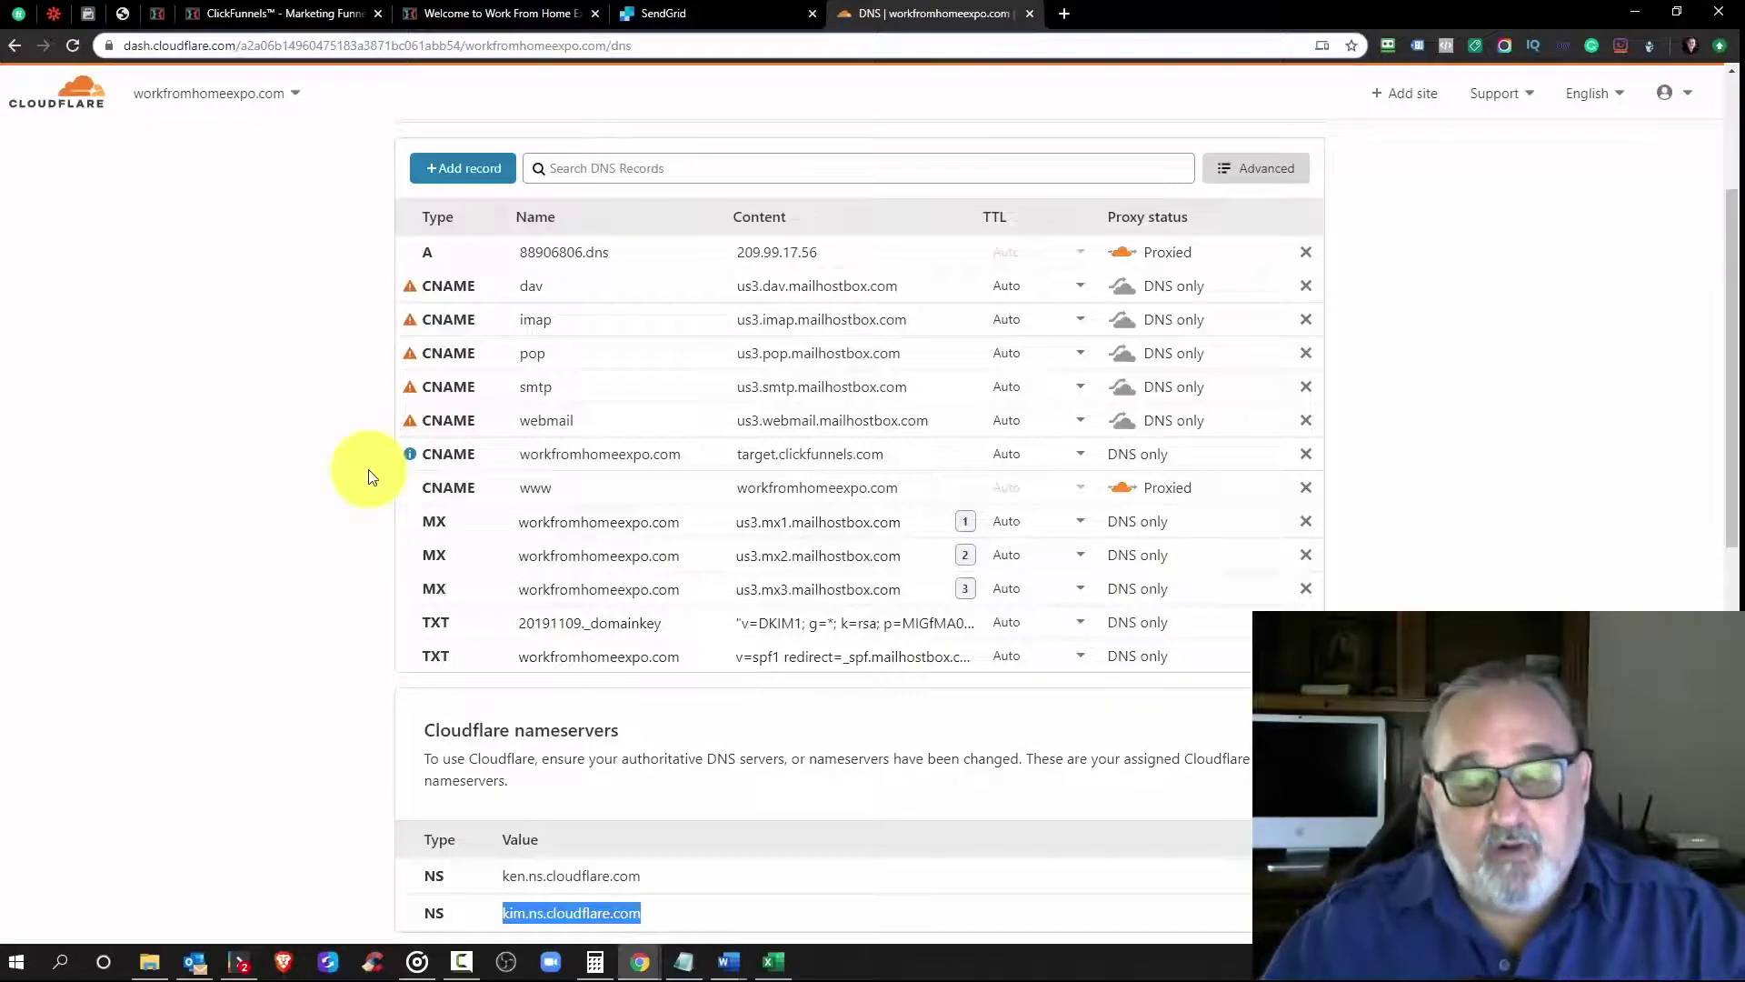
scroll(312, 410, "up", 2)
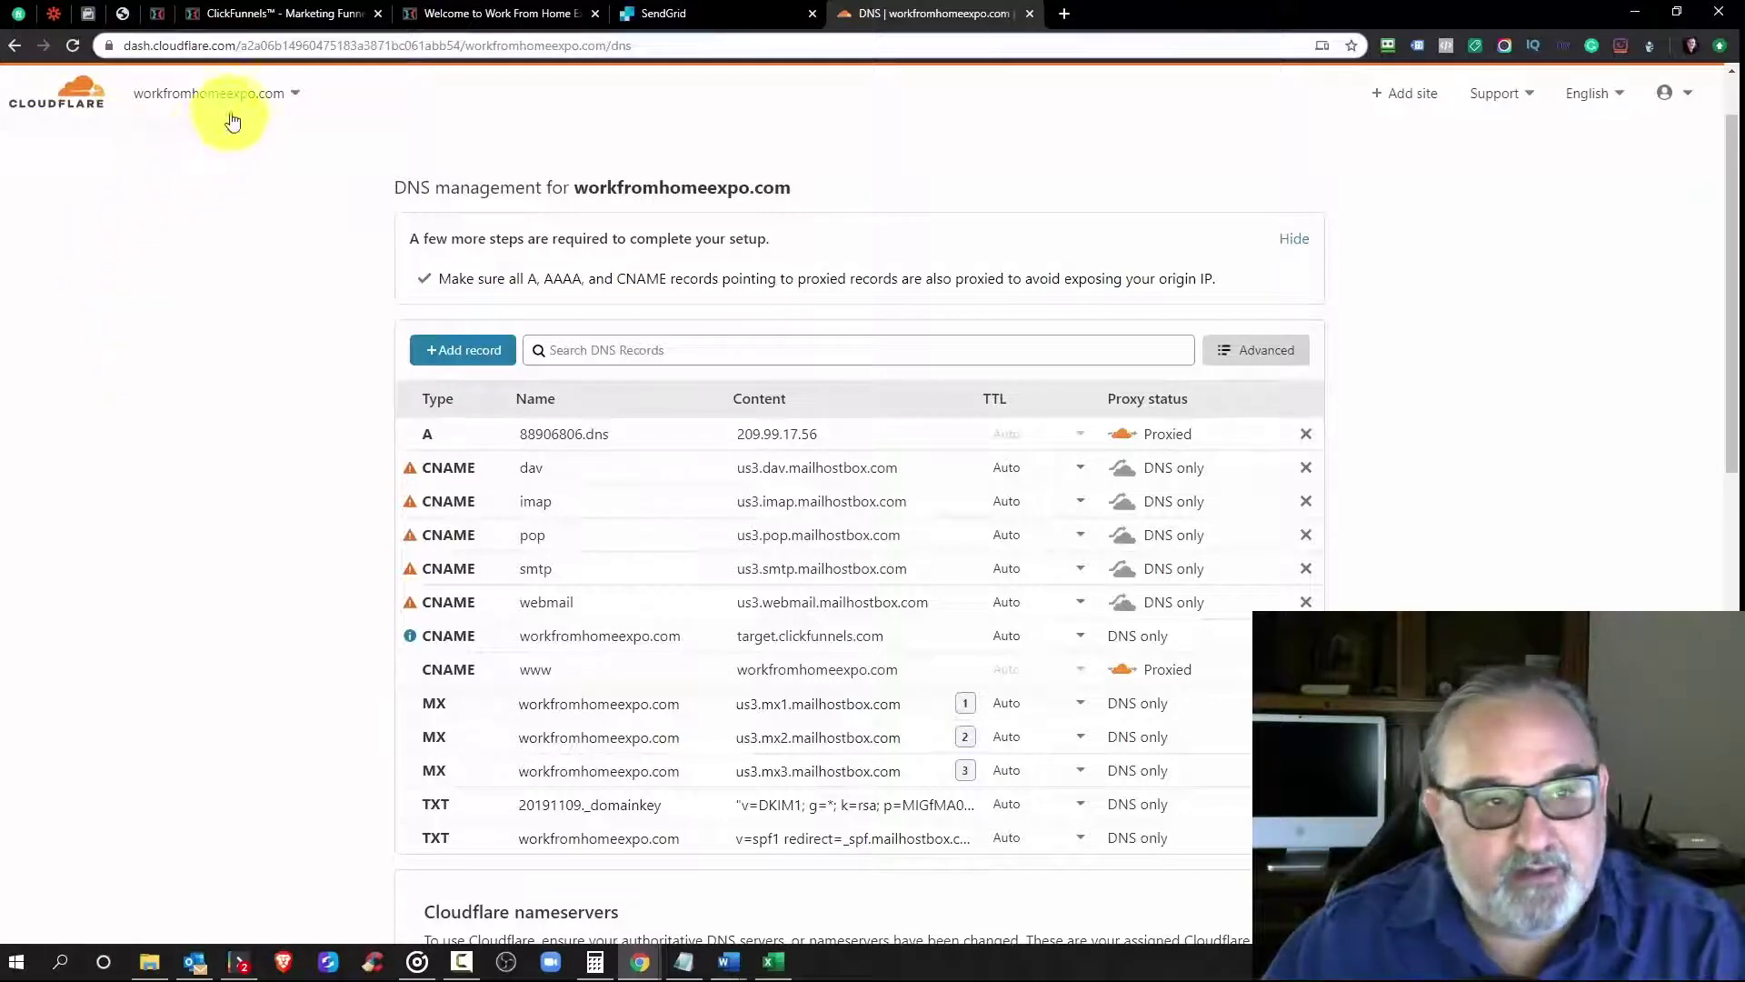
left_click(298, 95)
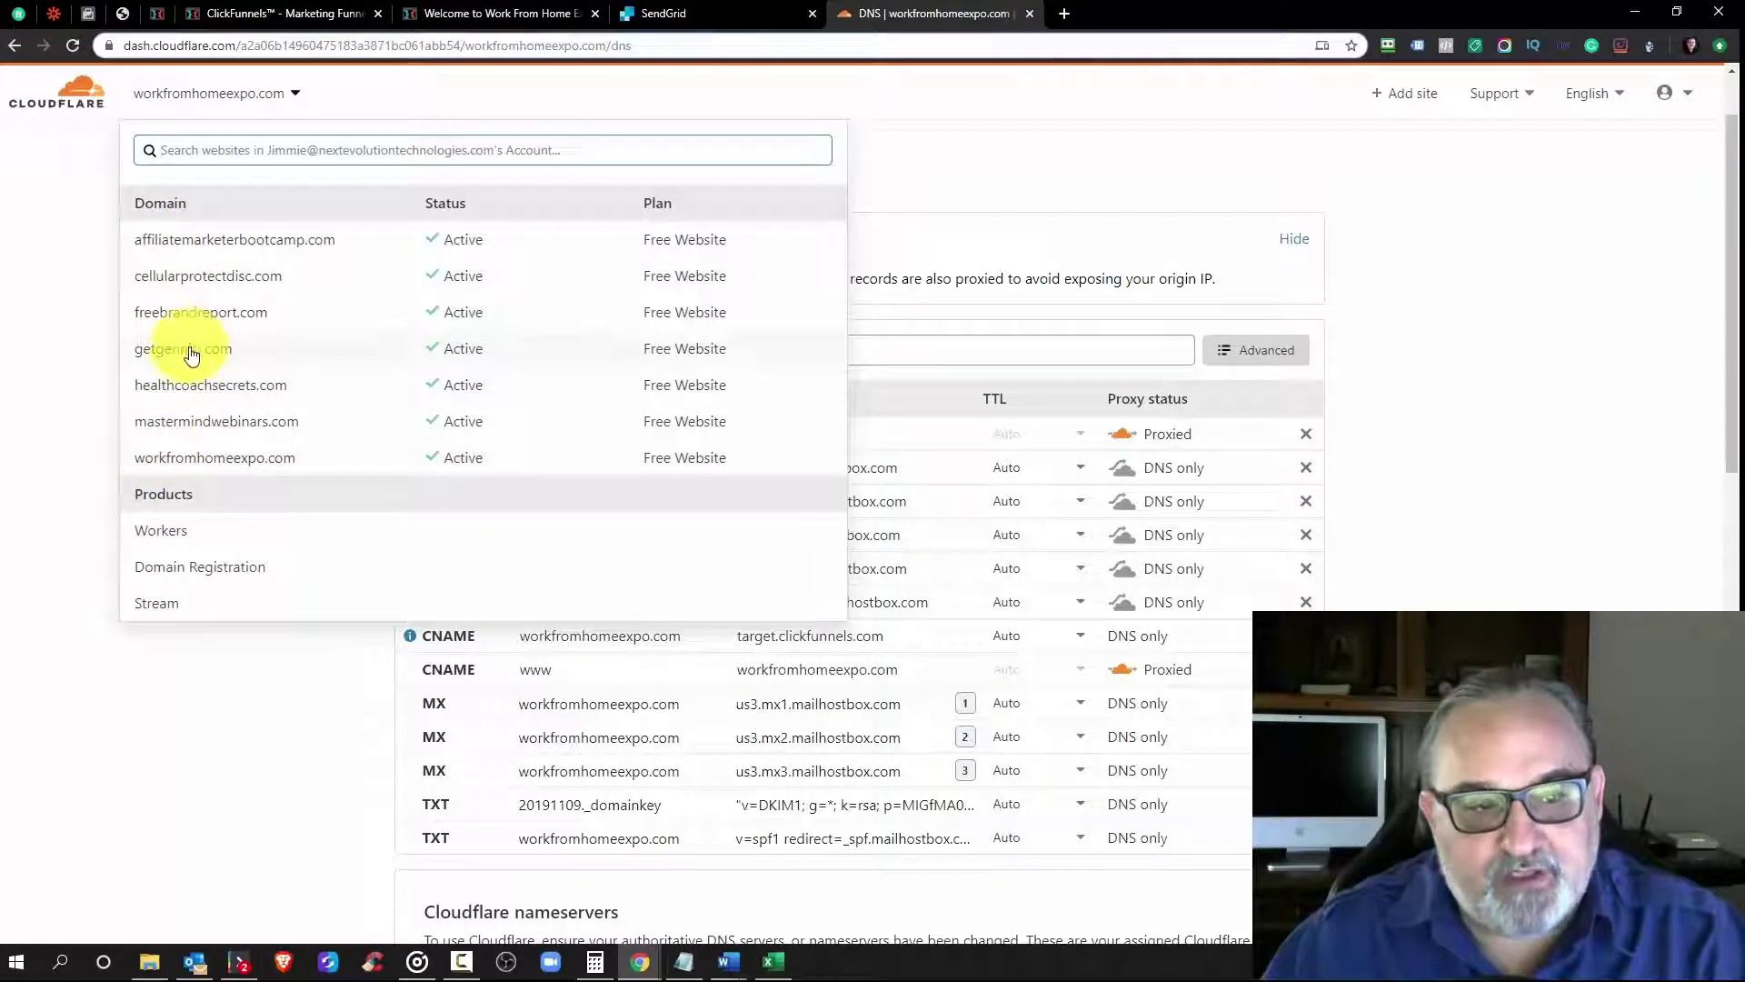
left_click(73, 301)
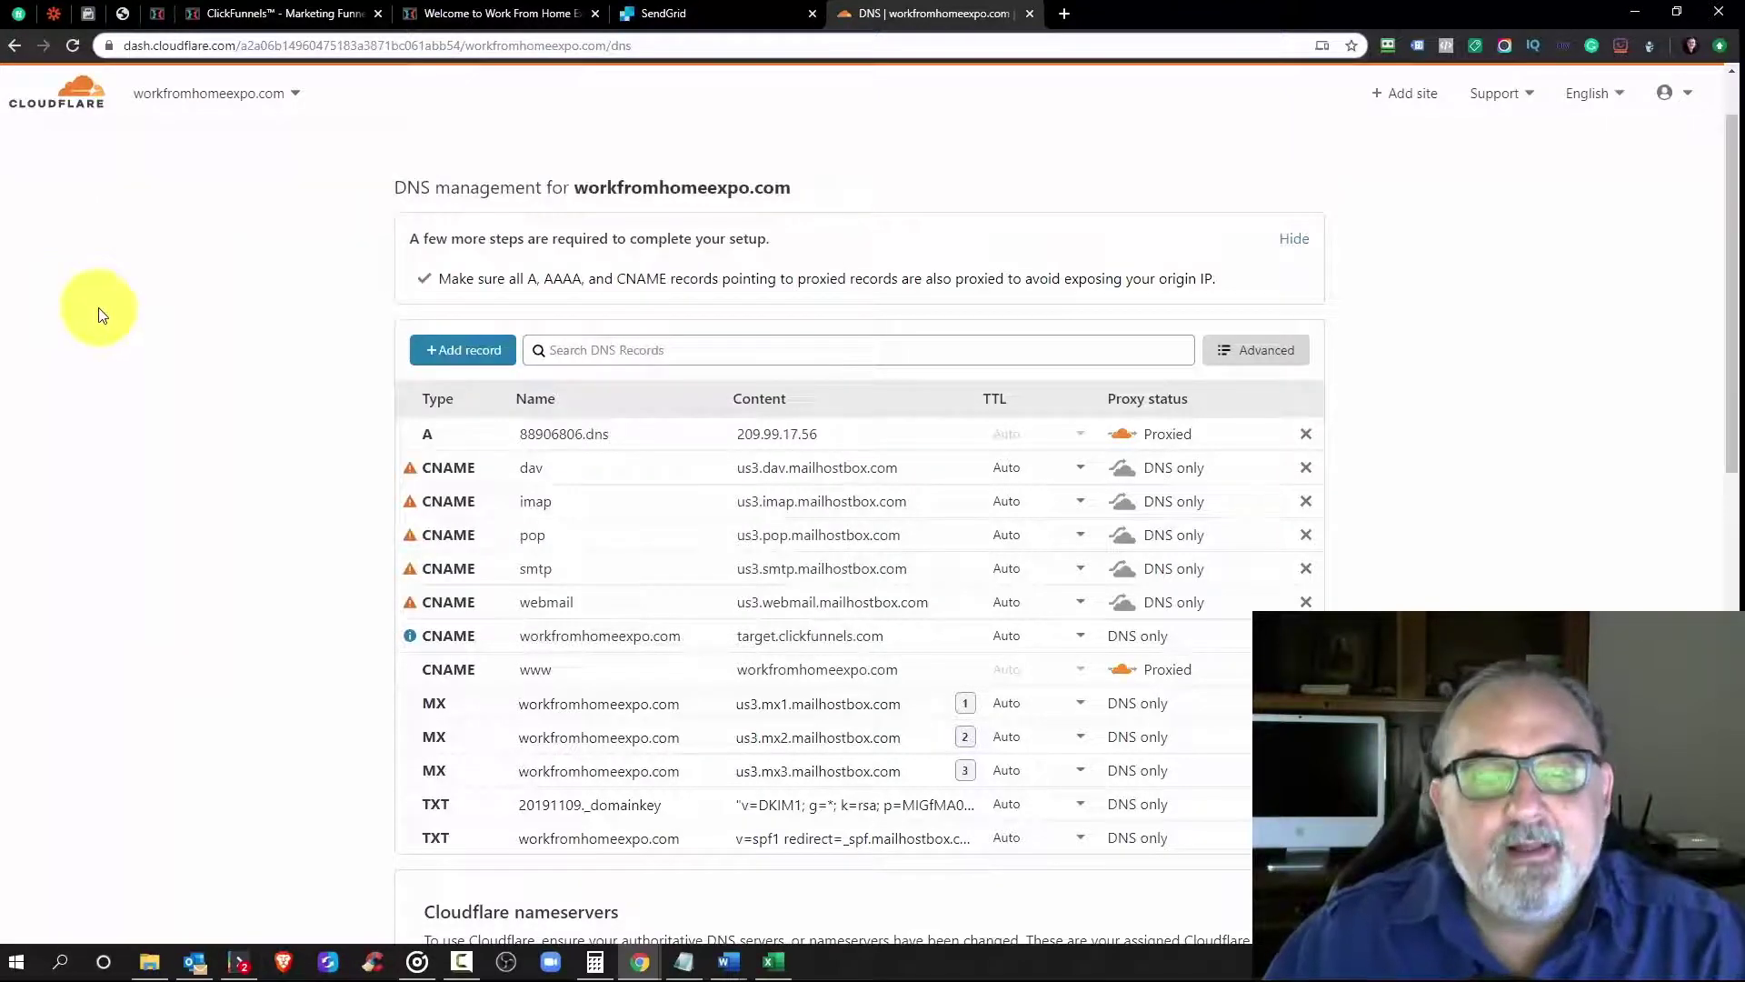
Step: Examine the name and target of the root domain and www CNAME records in the DNS table
scroll(230, 394, "down", 2)
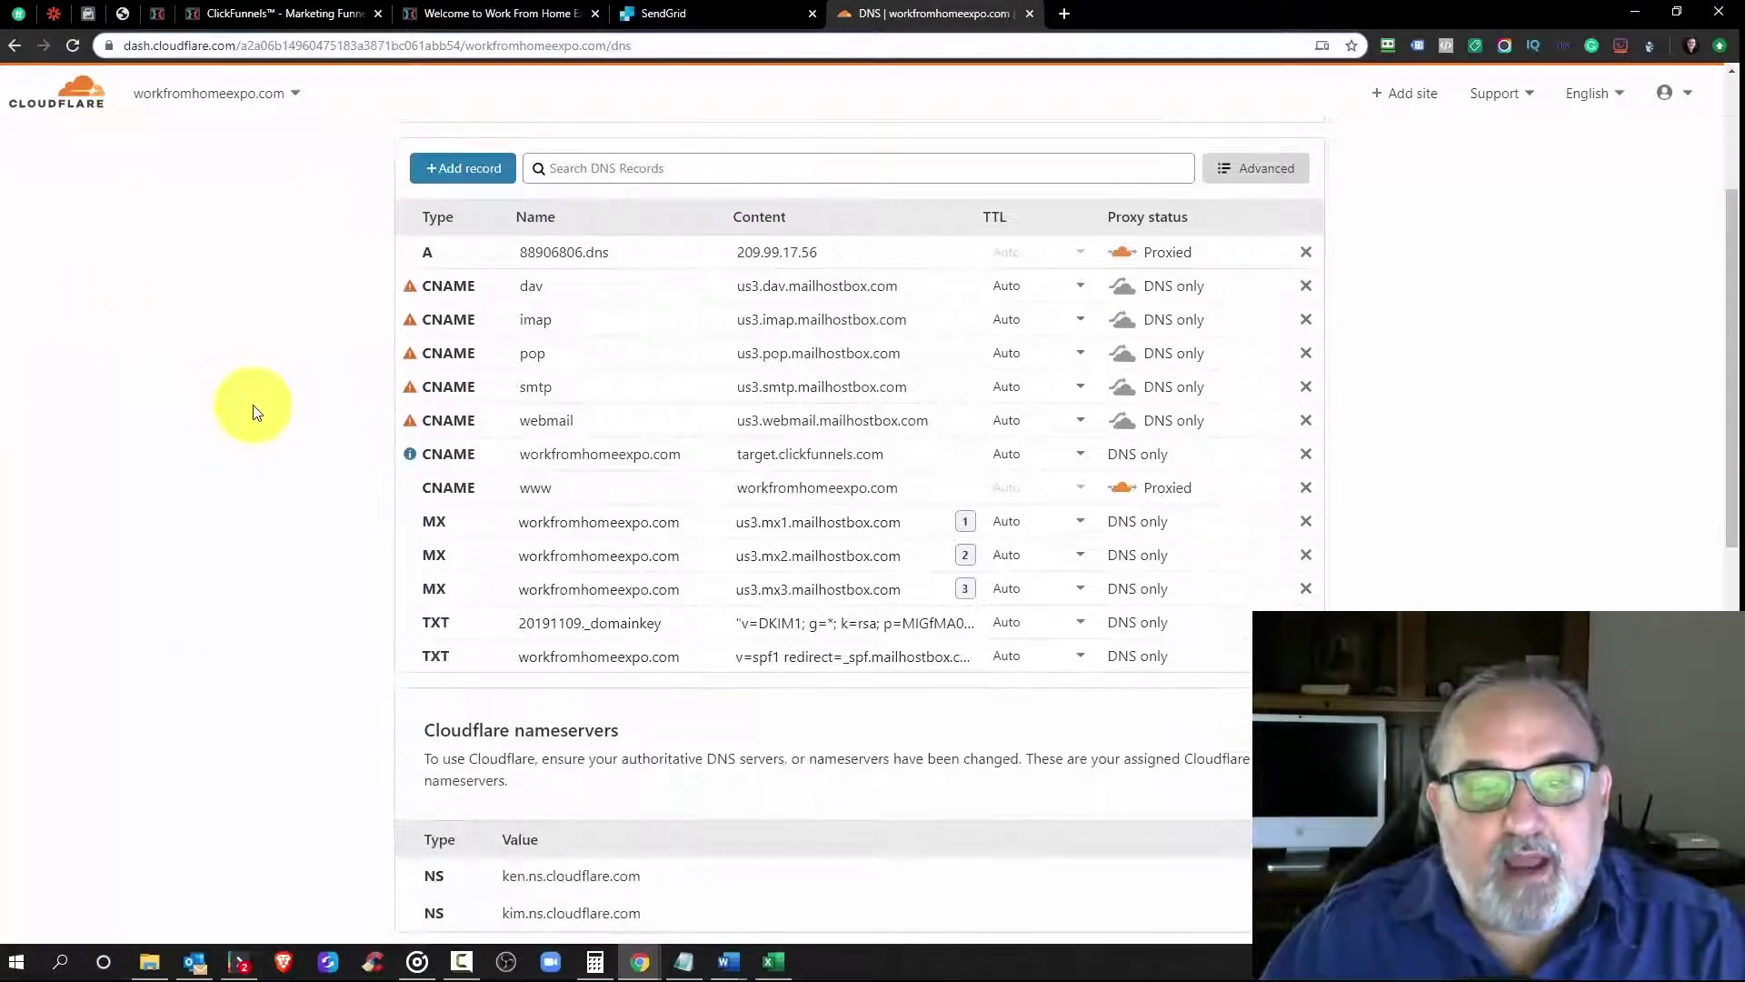
left_click(609, 457)
left_click(799, 455)
double_click(812, 455)
triple_click(800, 455)
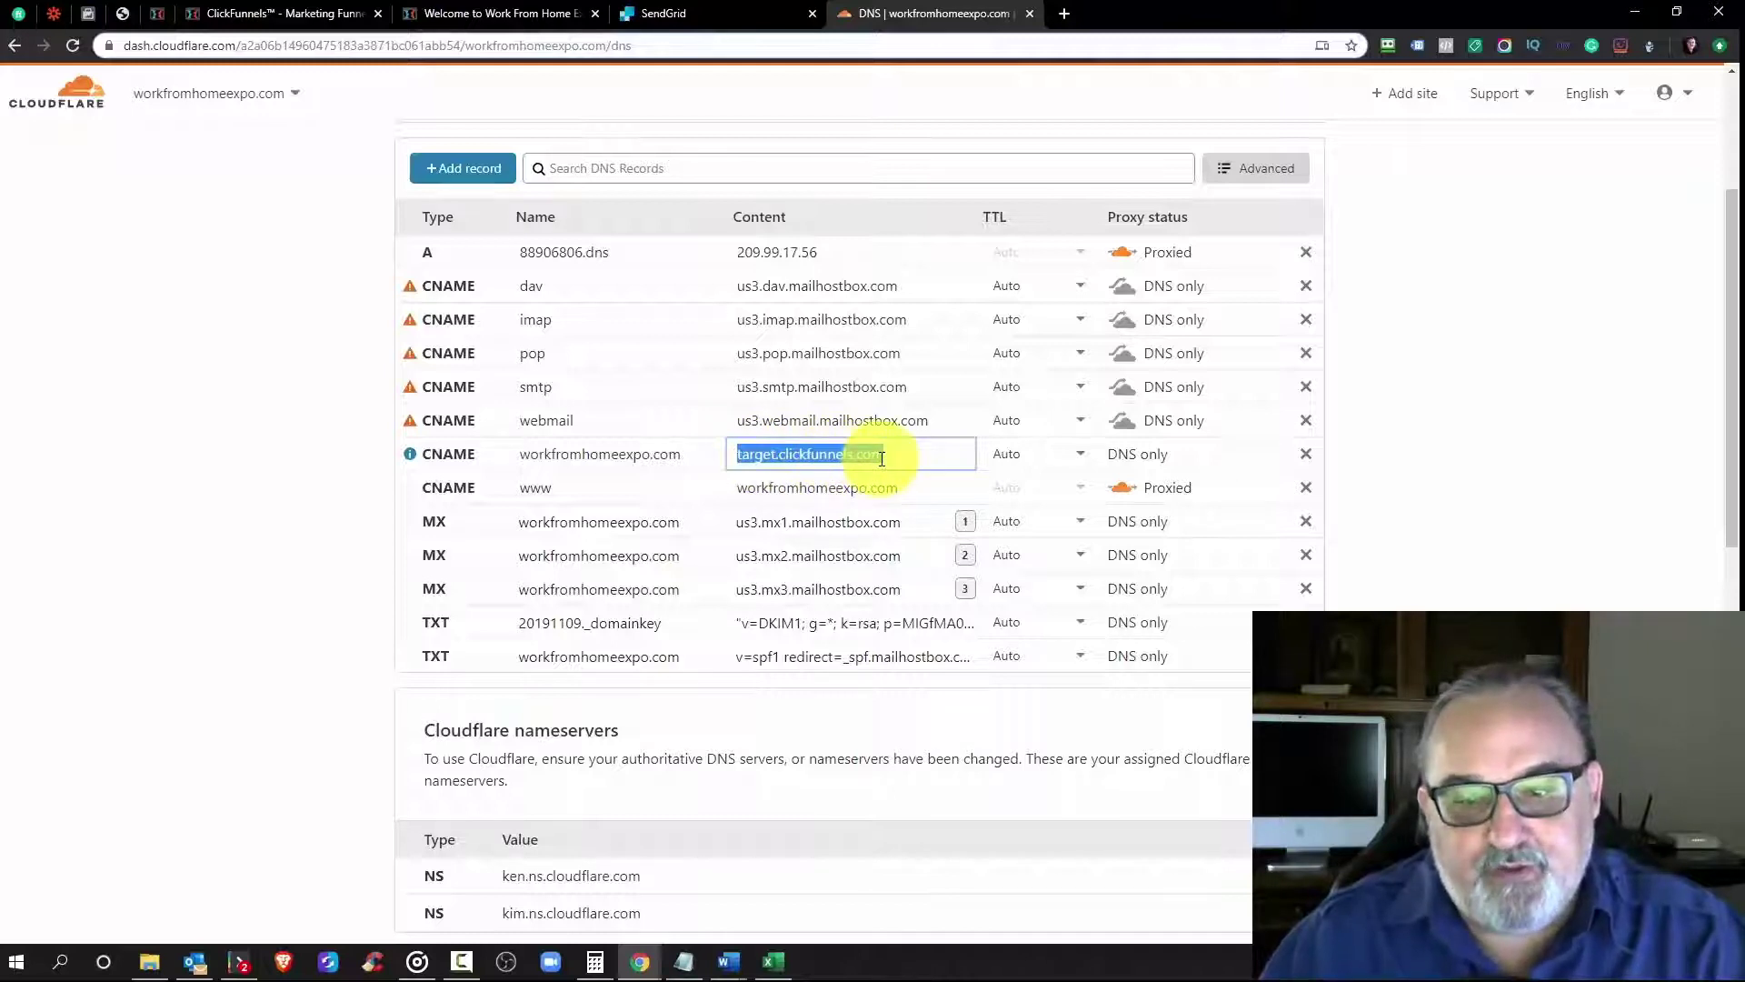
left_click(537, 487)
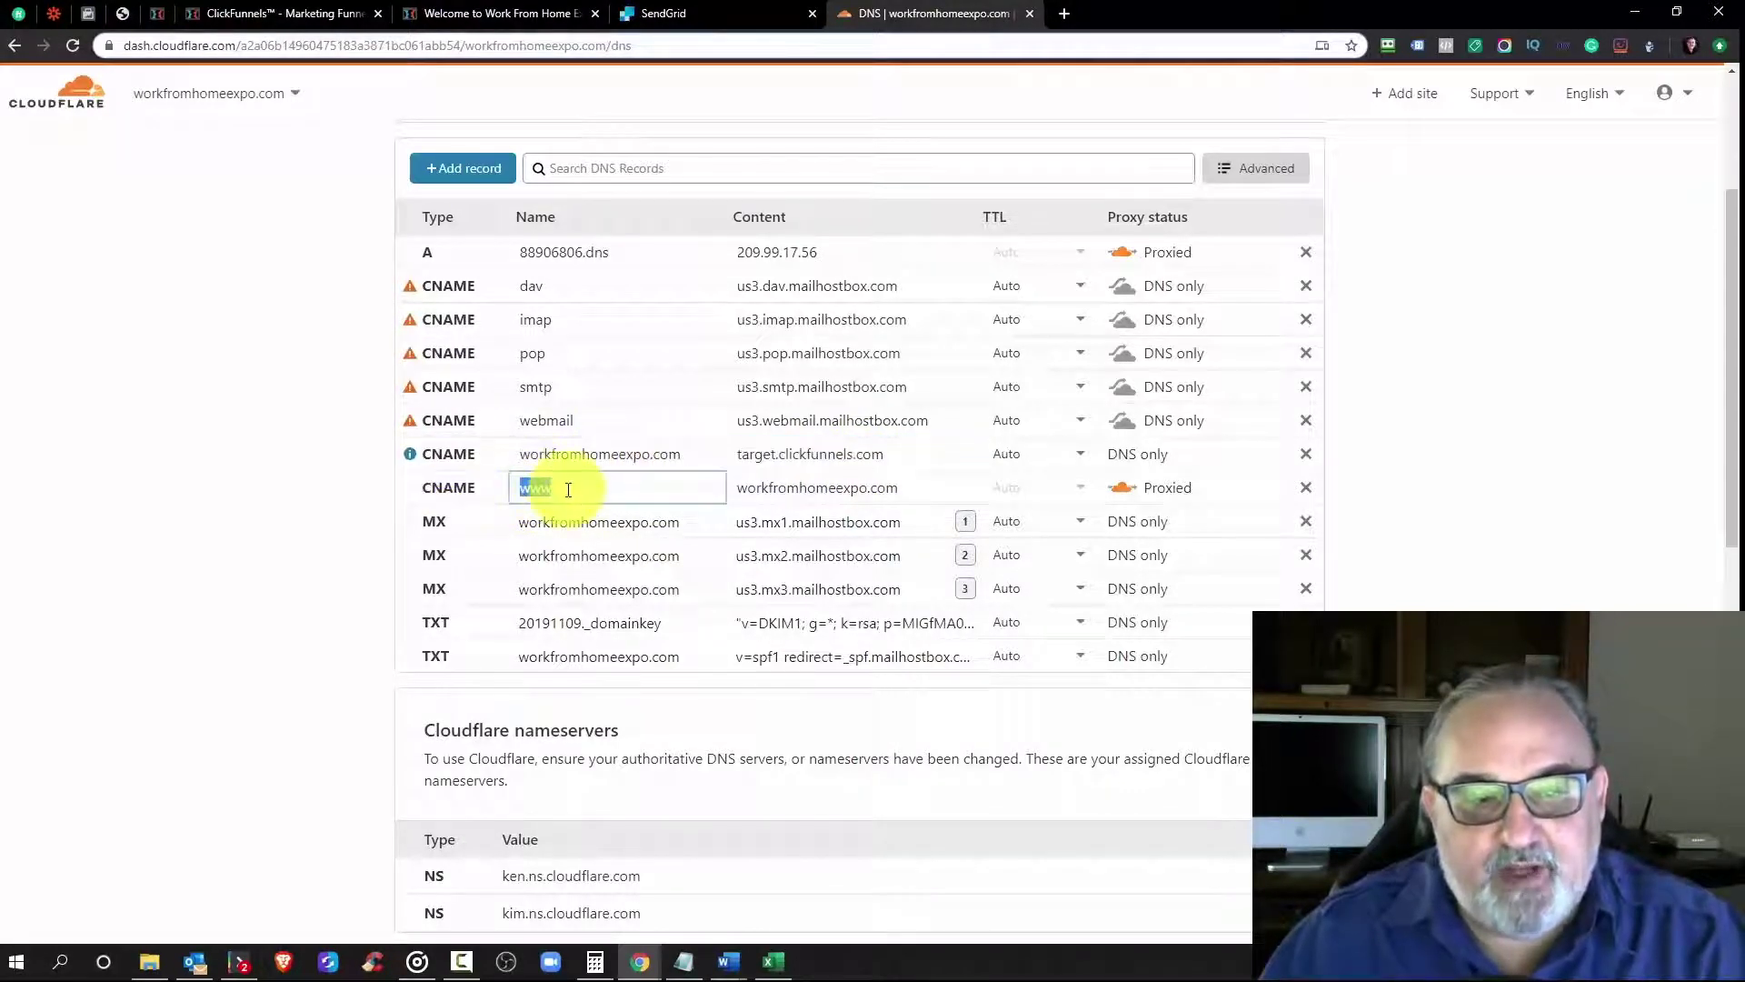
left_click(779, 488)
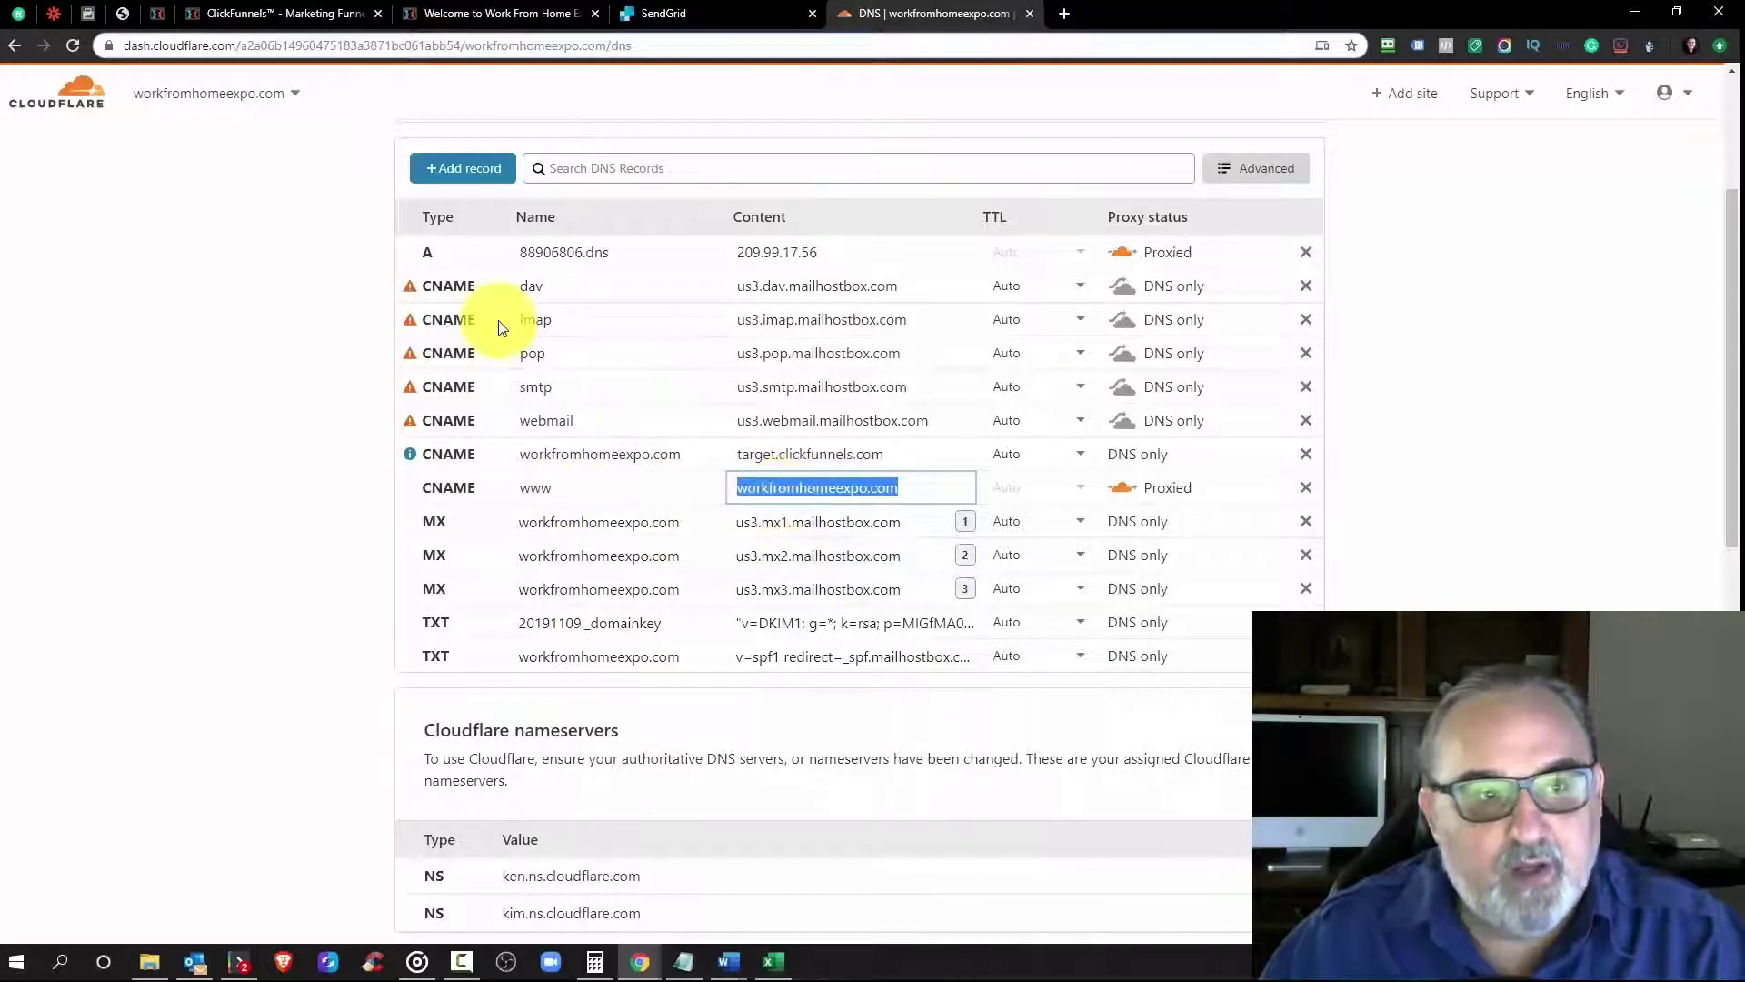
Step: Return to the live Work From Home Expo page and highlight the domain part of its address without the page path
left_click(467, 13)
left_click(389, 45)
double_click(226, 45)
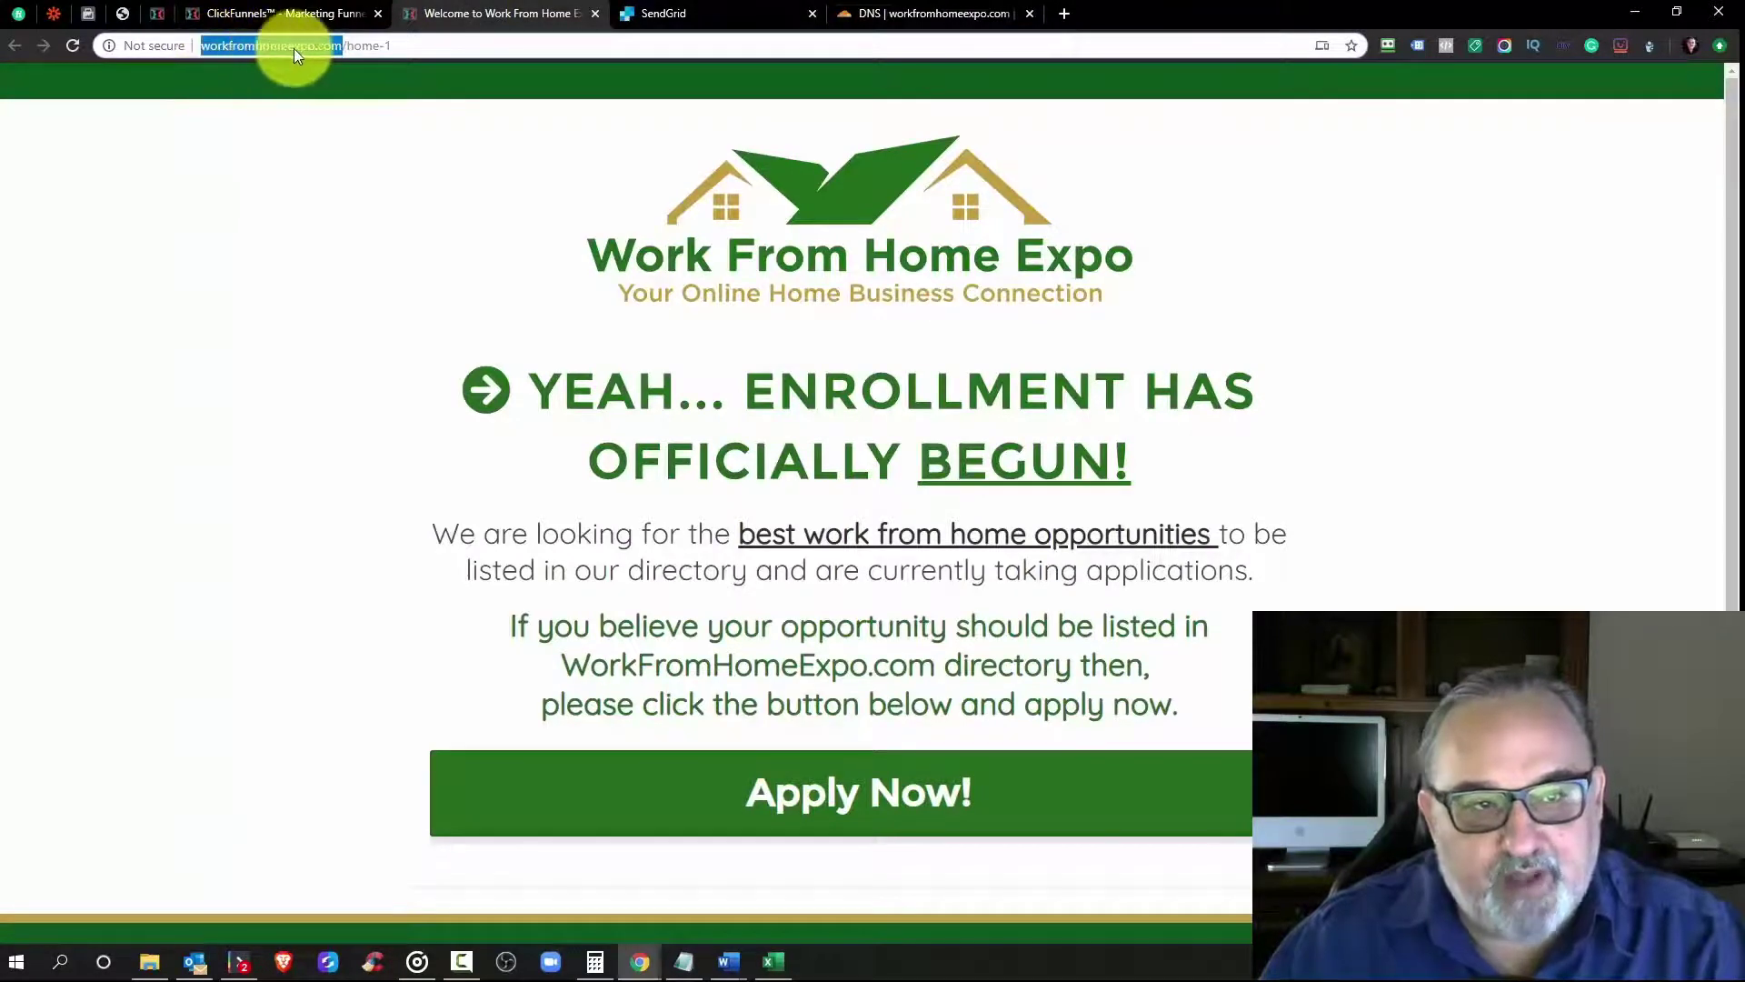
left_click(210, 45)
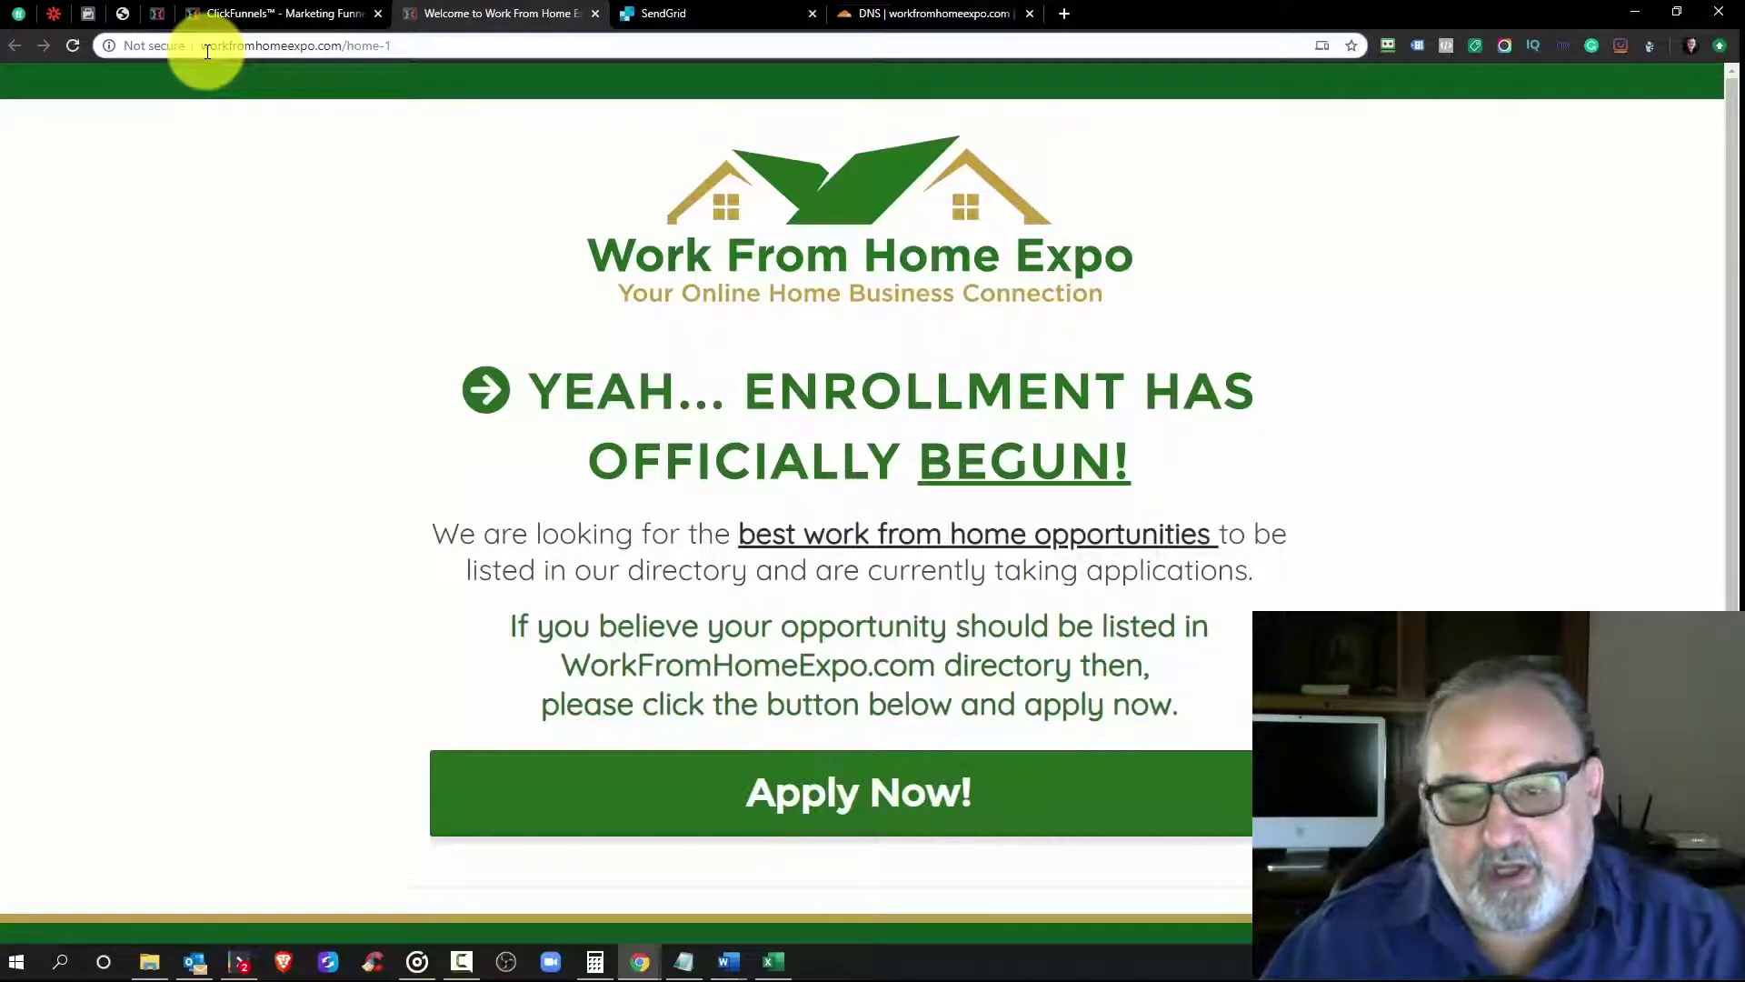
double_click(207, 52)
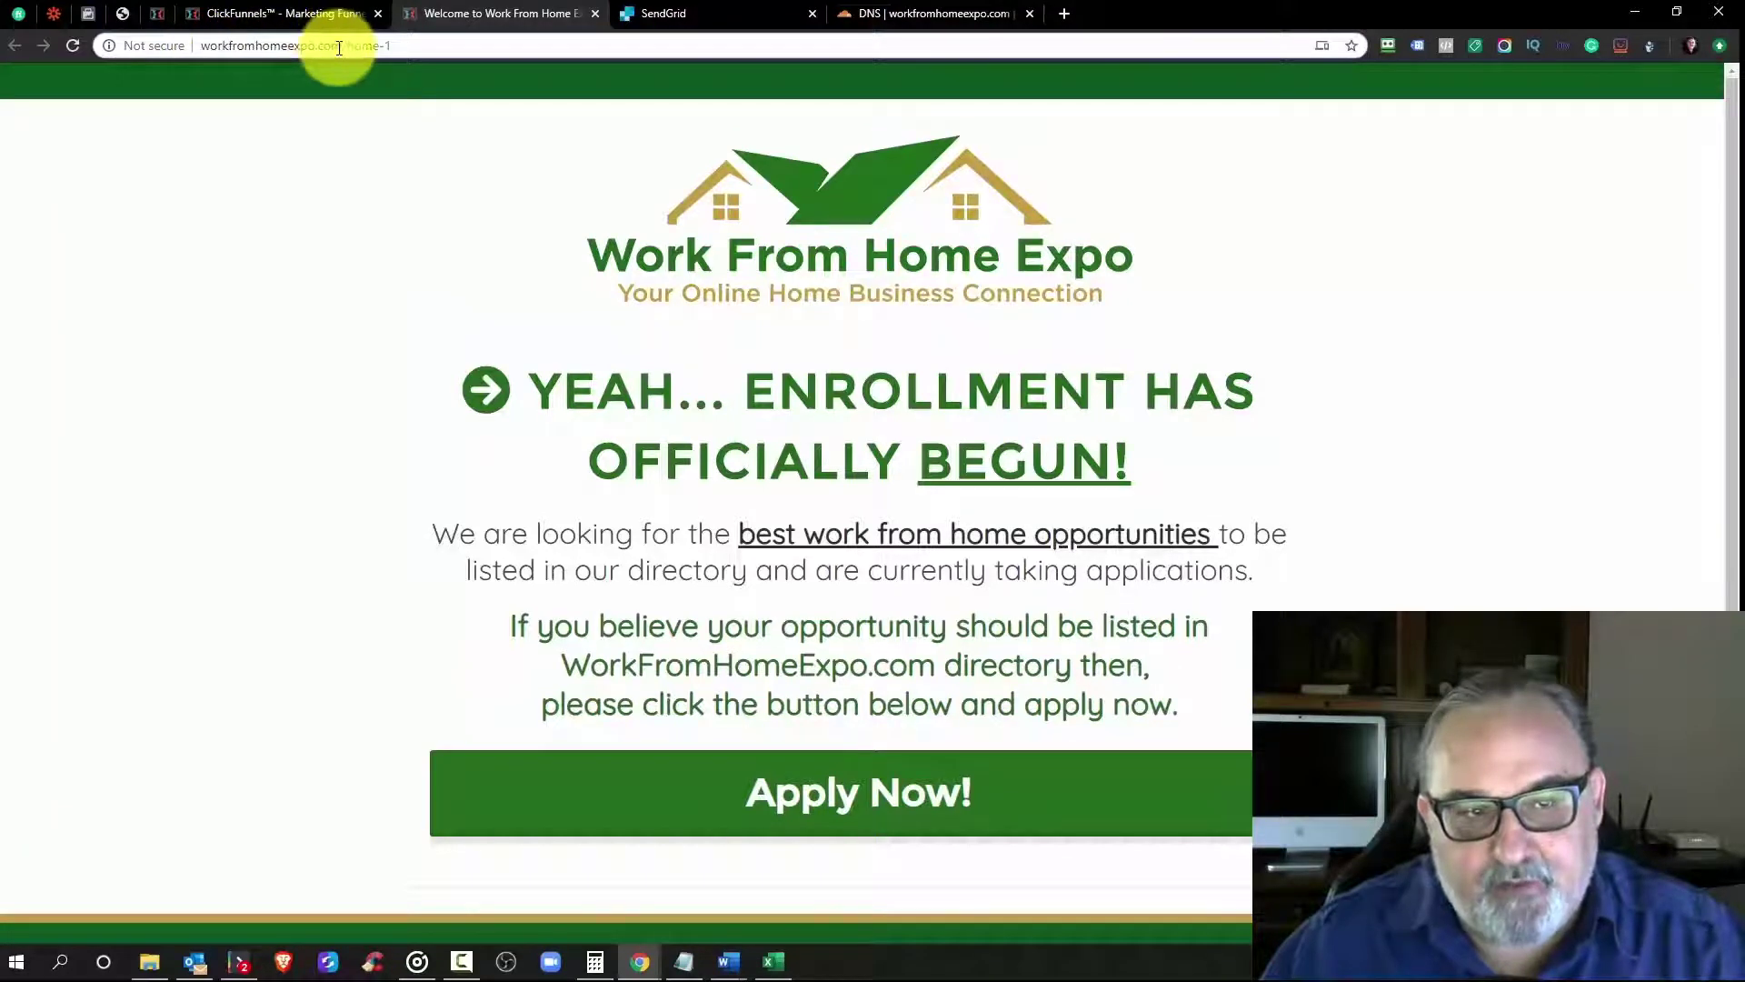
left_click_drag(339, 47, 175, 46)
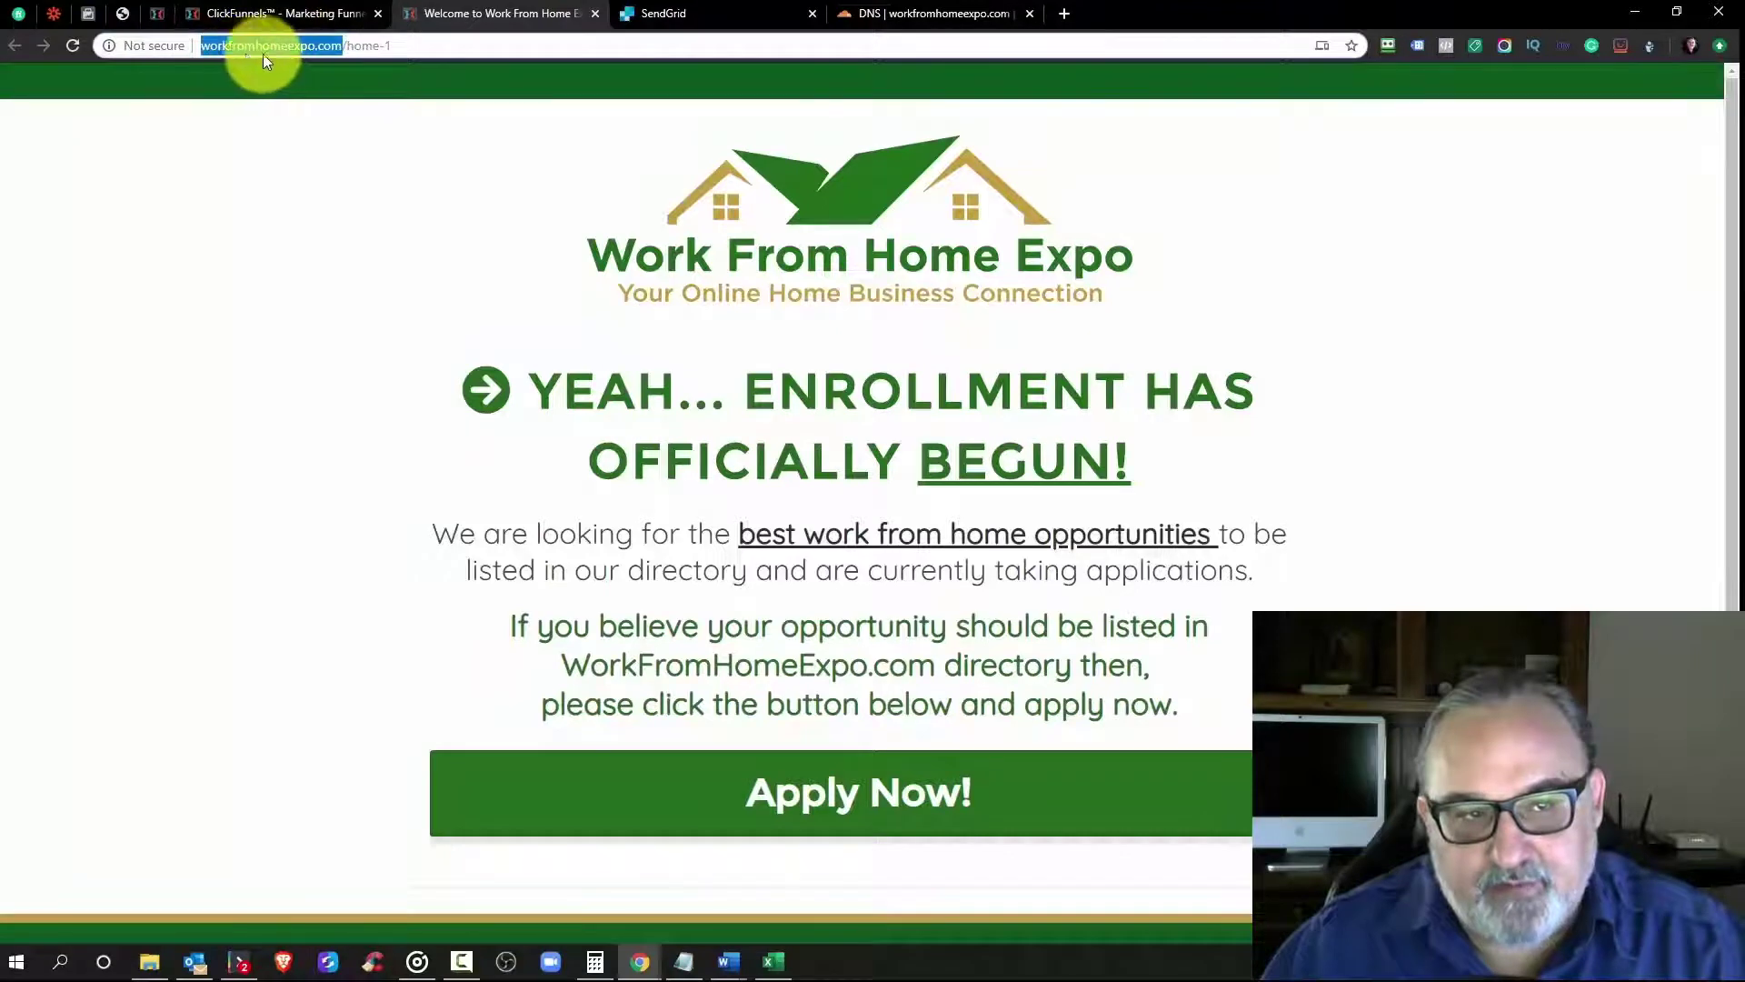
Step: Check the WFHE Home funnel step's URL in ClickFunnels and return to the Cloudflare DNS records, leaving the record field
left_click(244, 15)
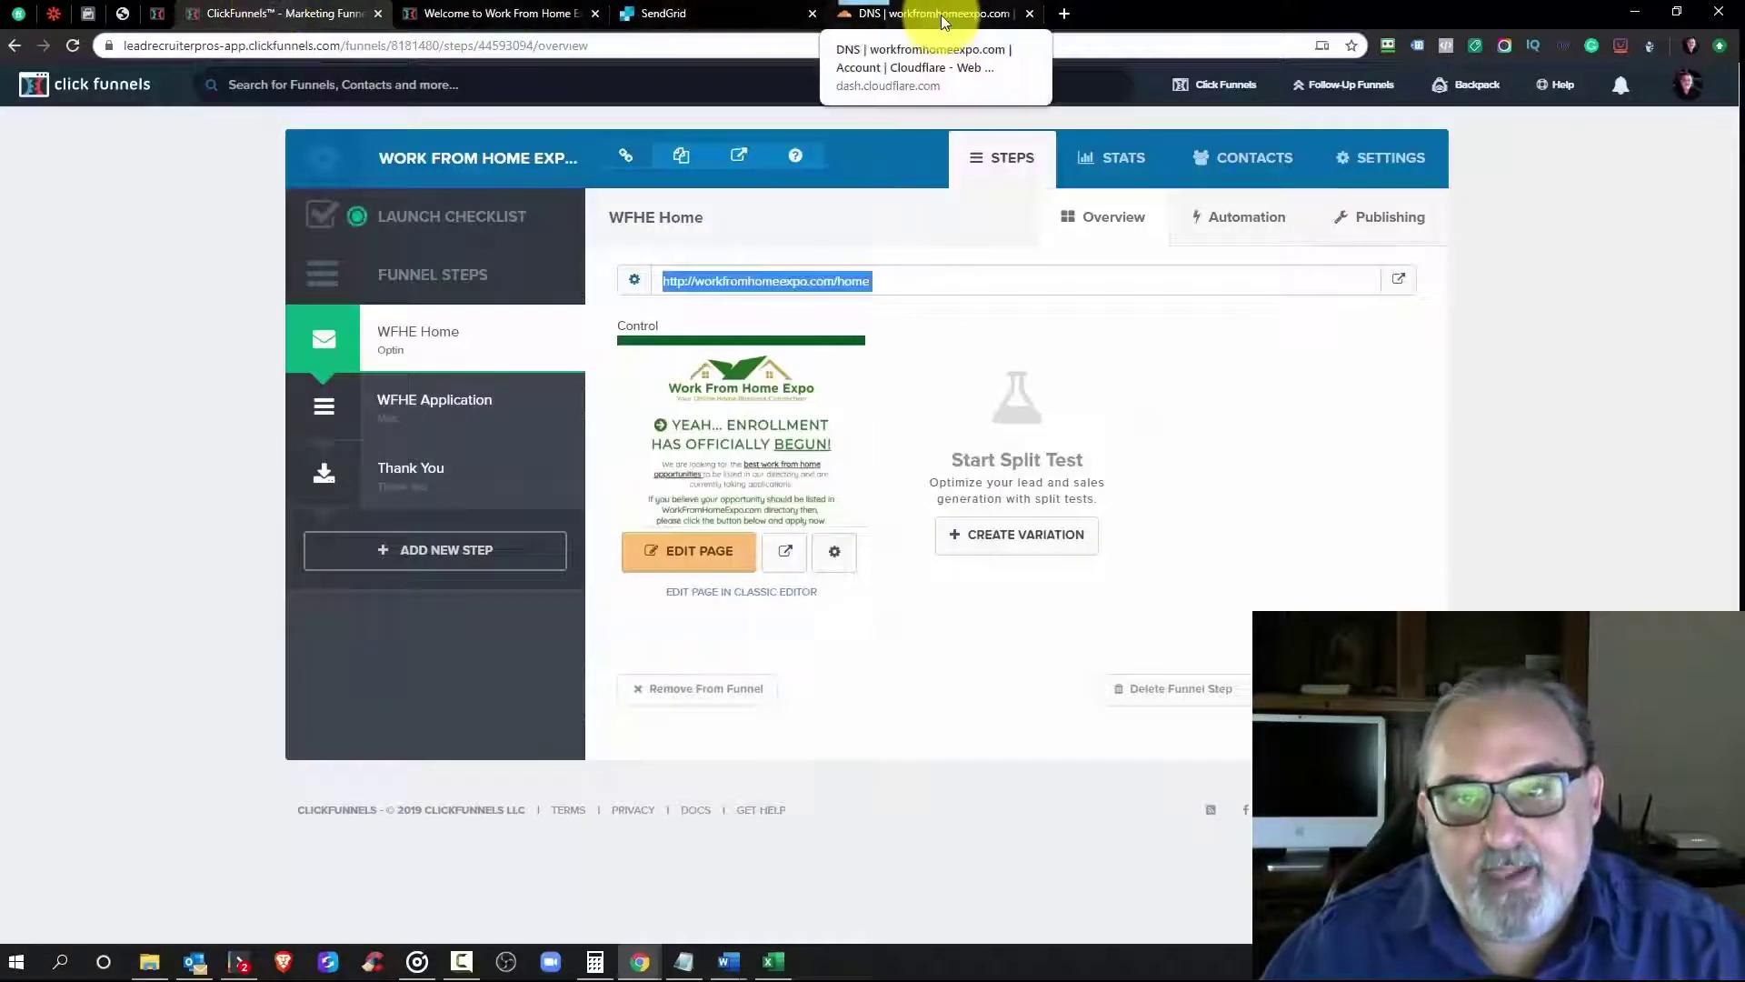
left_click(900, 13)
left_click(1498, 444)
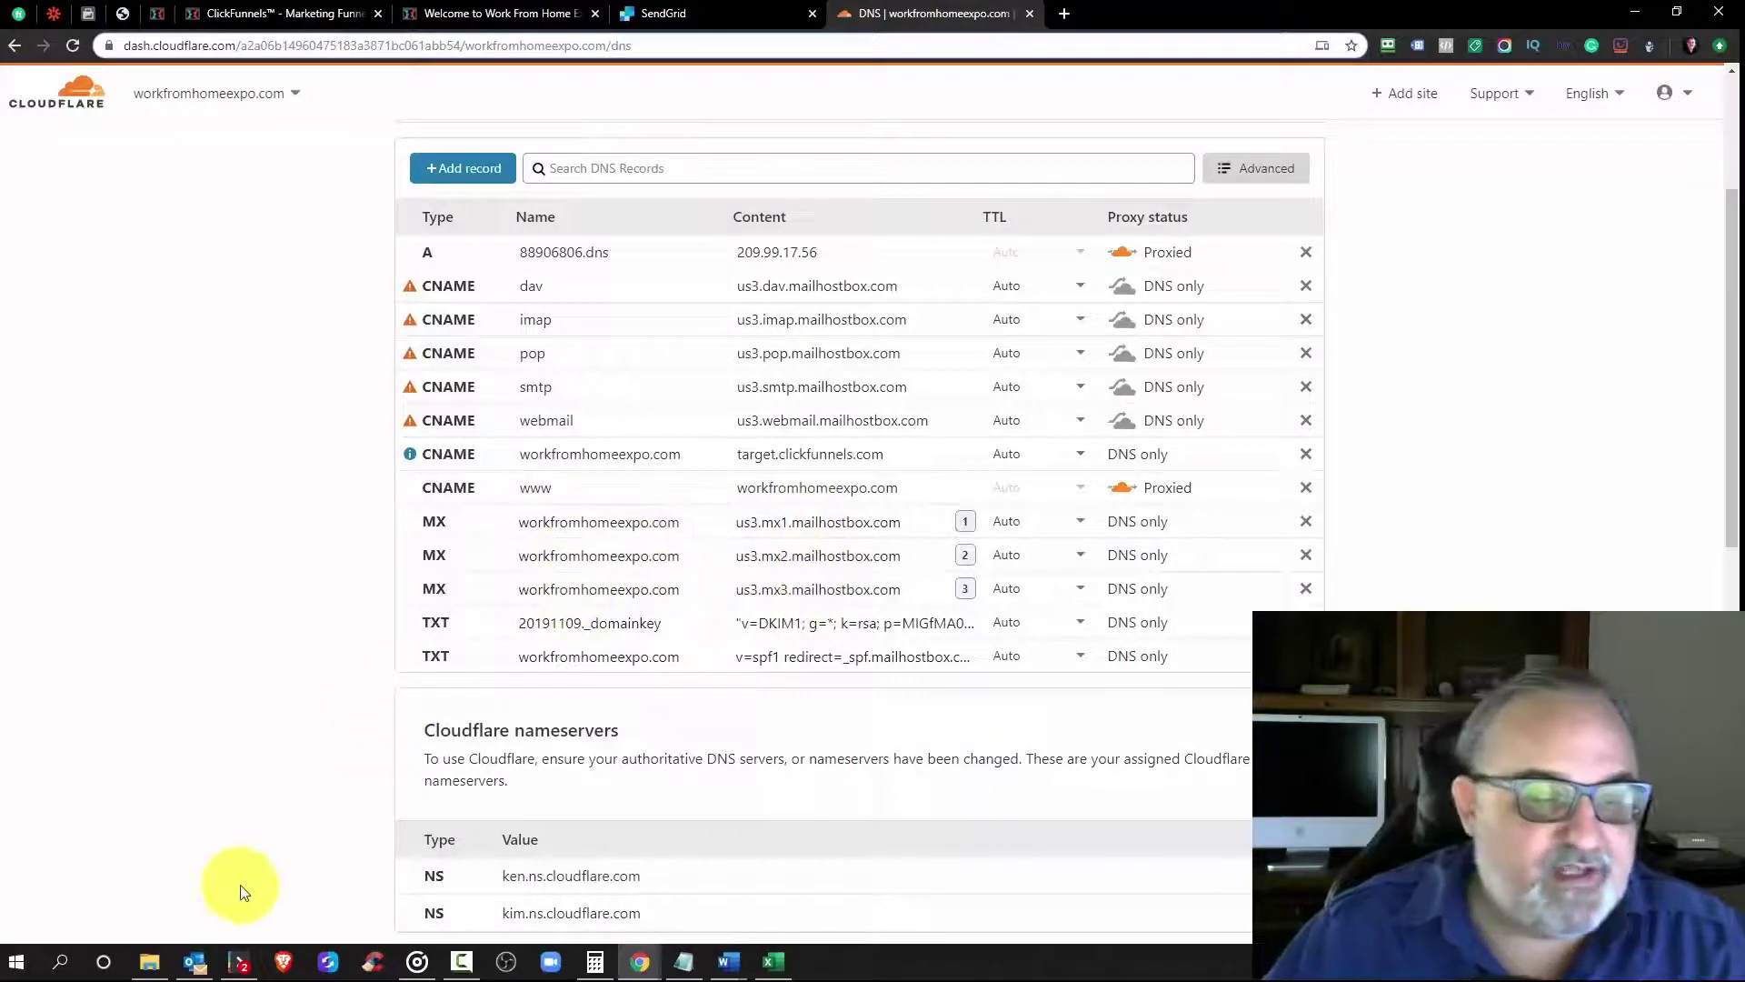
Step: Switch to Outlook, maximize its window, and review the Testing messages and the SendGrid confirmation email in the domain's inbox
left_click(197, 964)
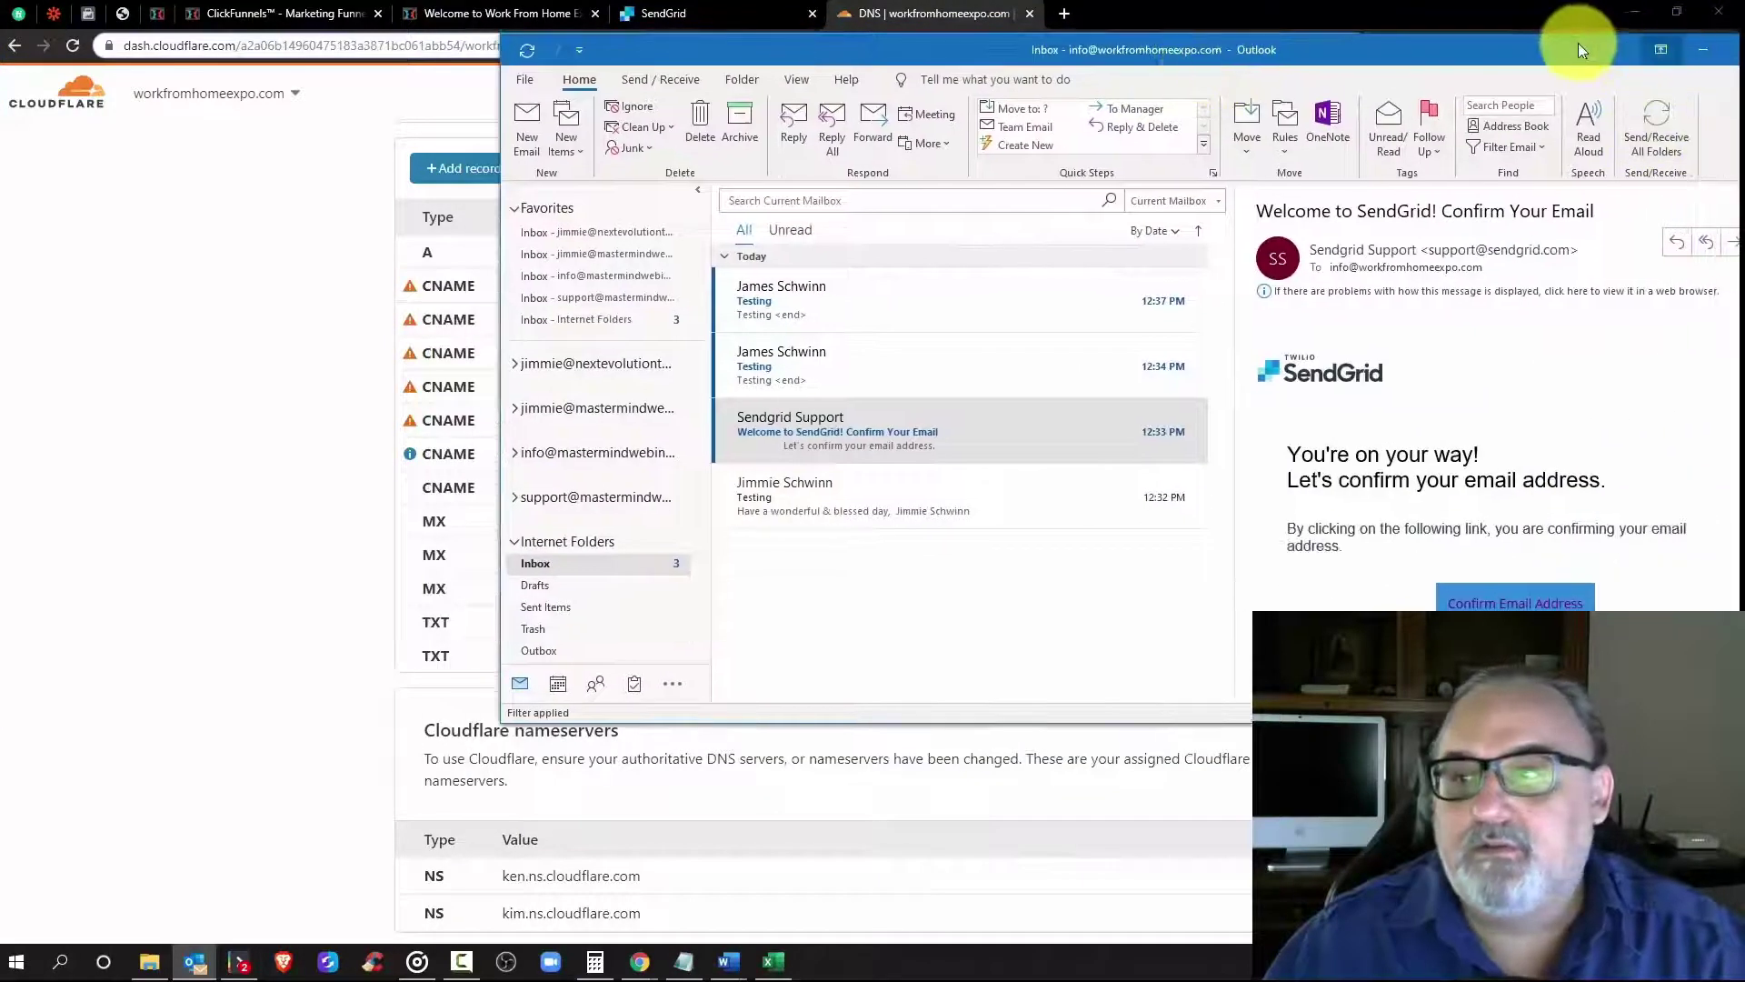
left_click(1446, 75)
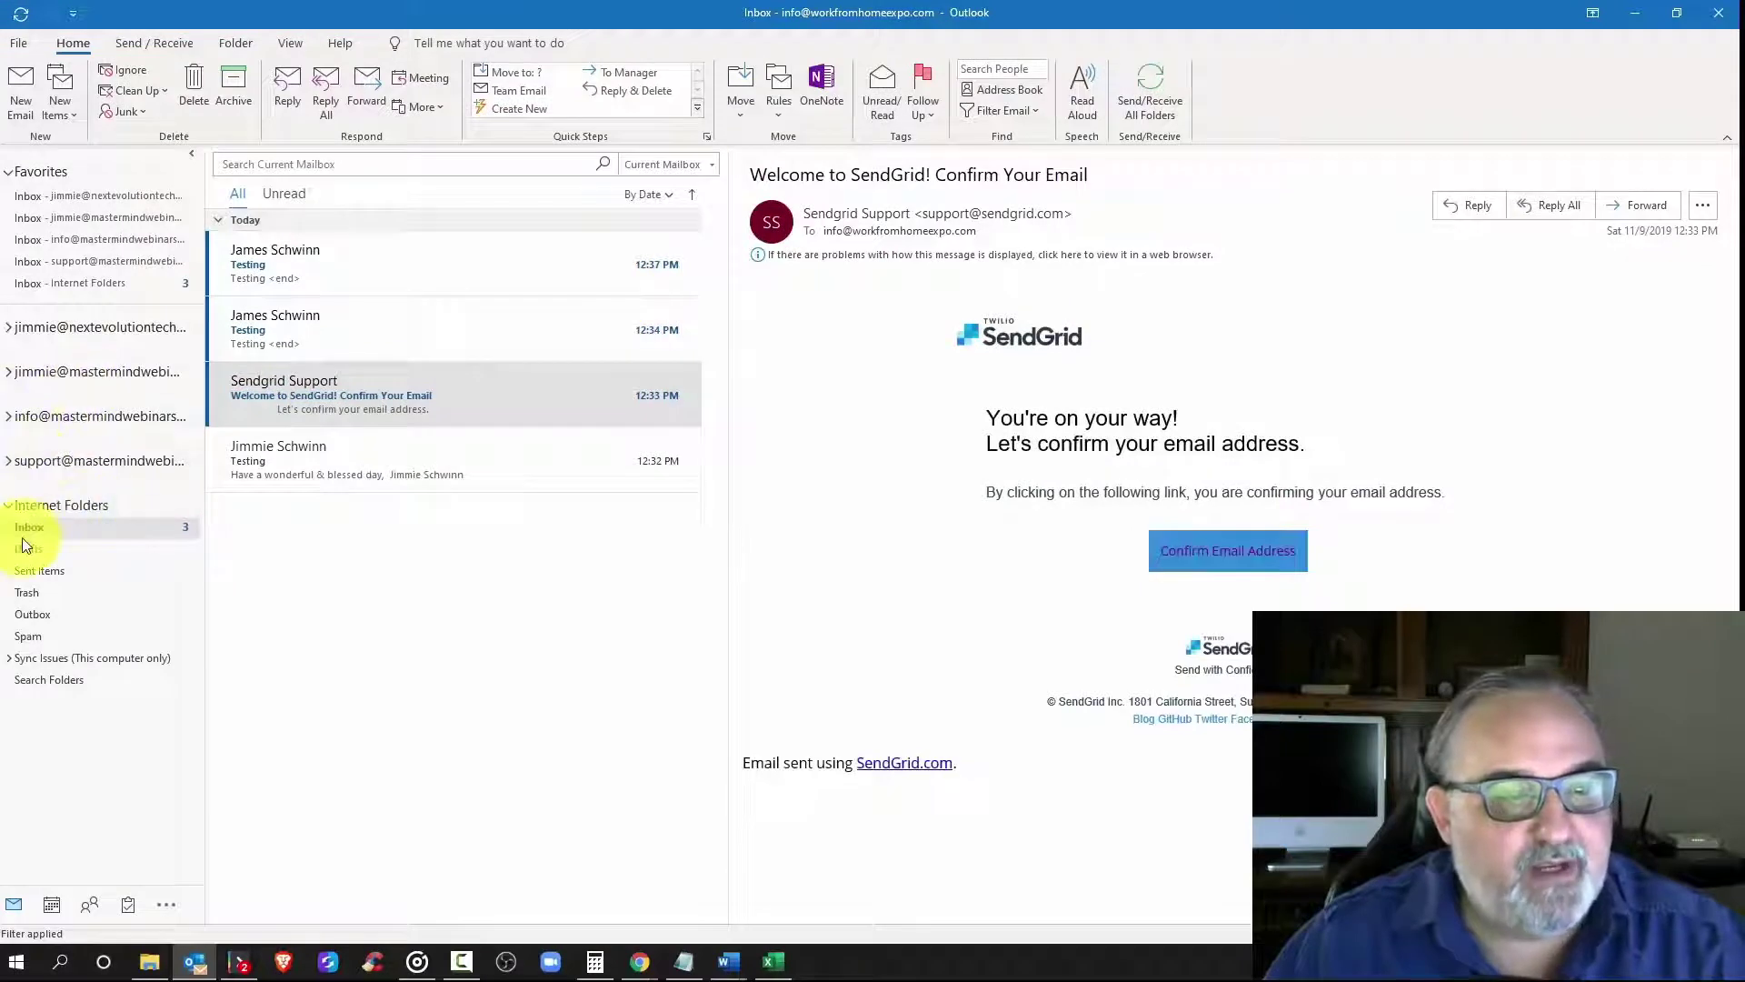
left_click(293, 272)
left_click(414, 338)
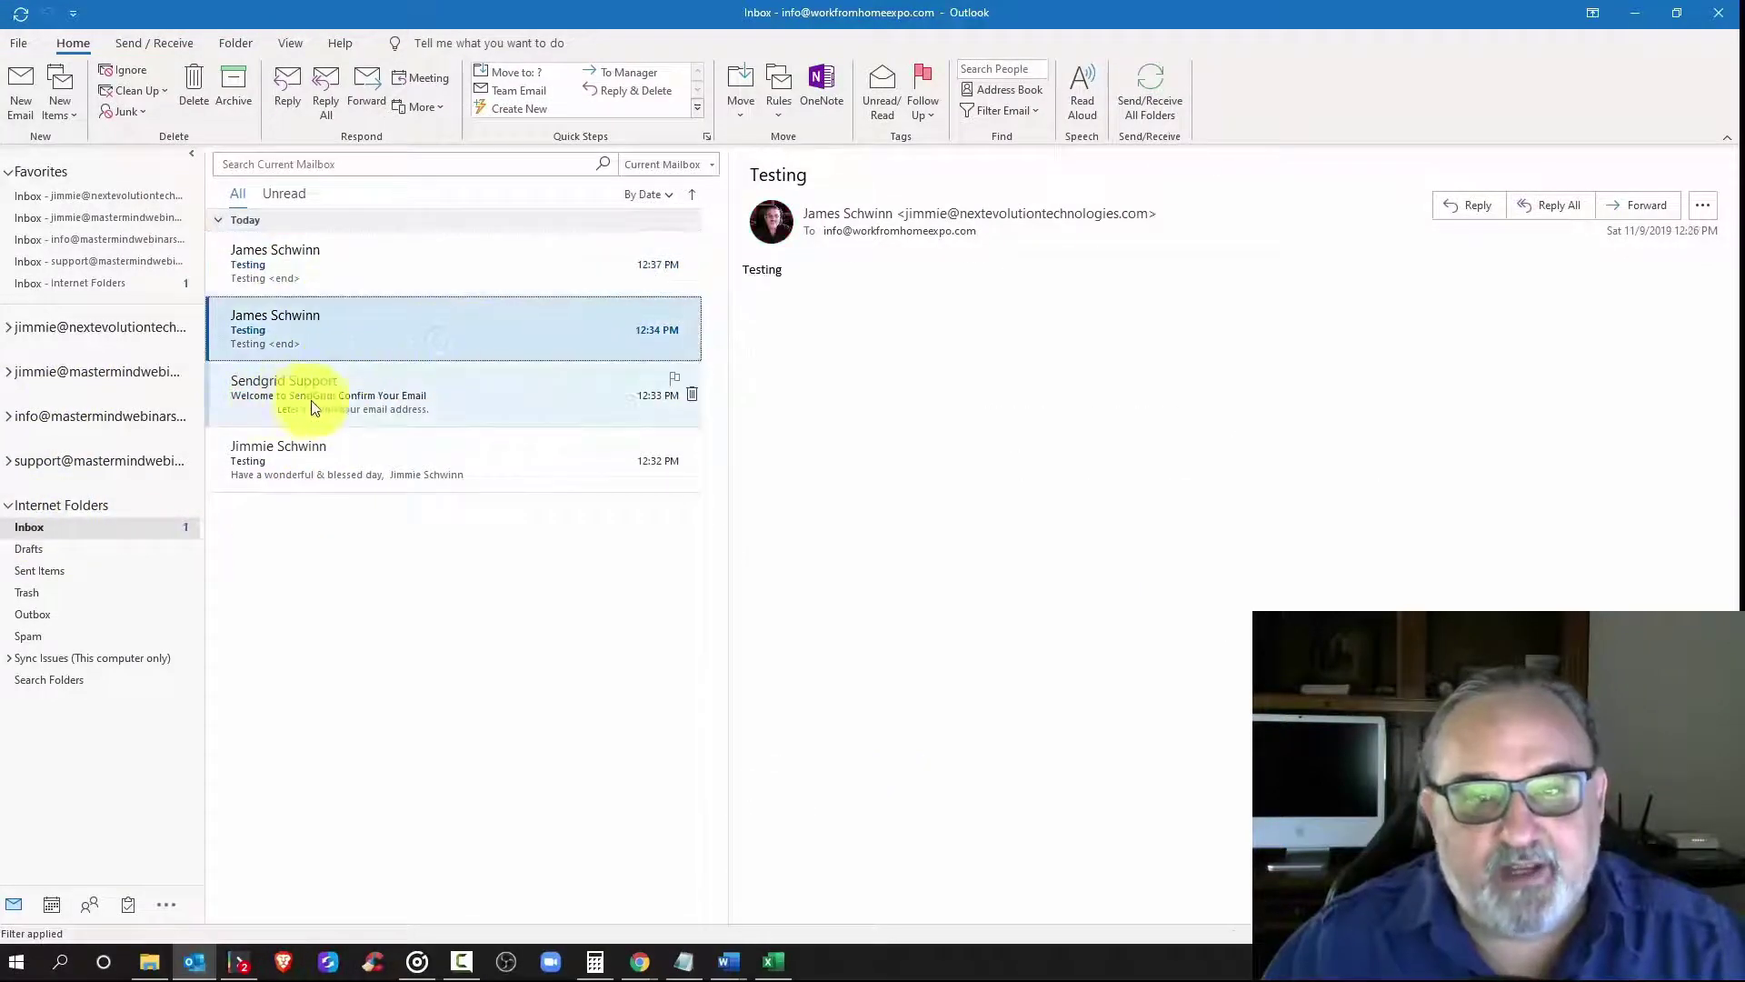
left_click(360, 266)
left_click(339, 408)
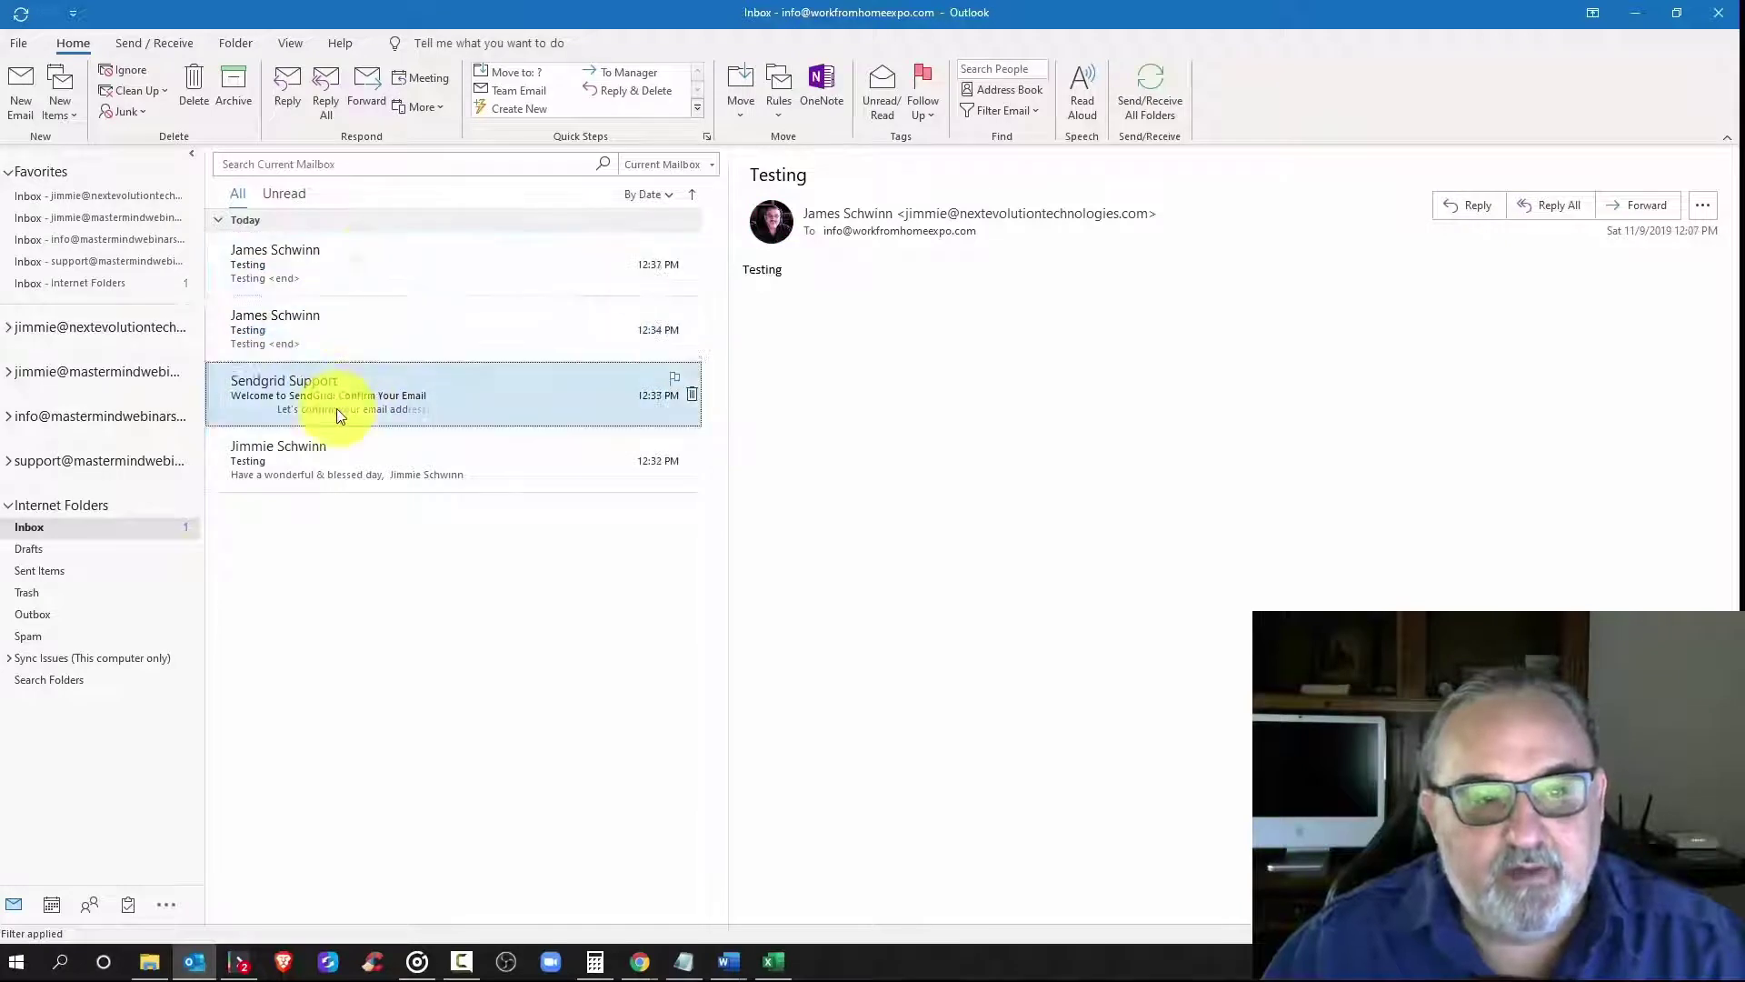
left_click(402, 472)
key("Up")
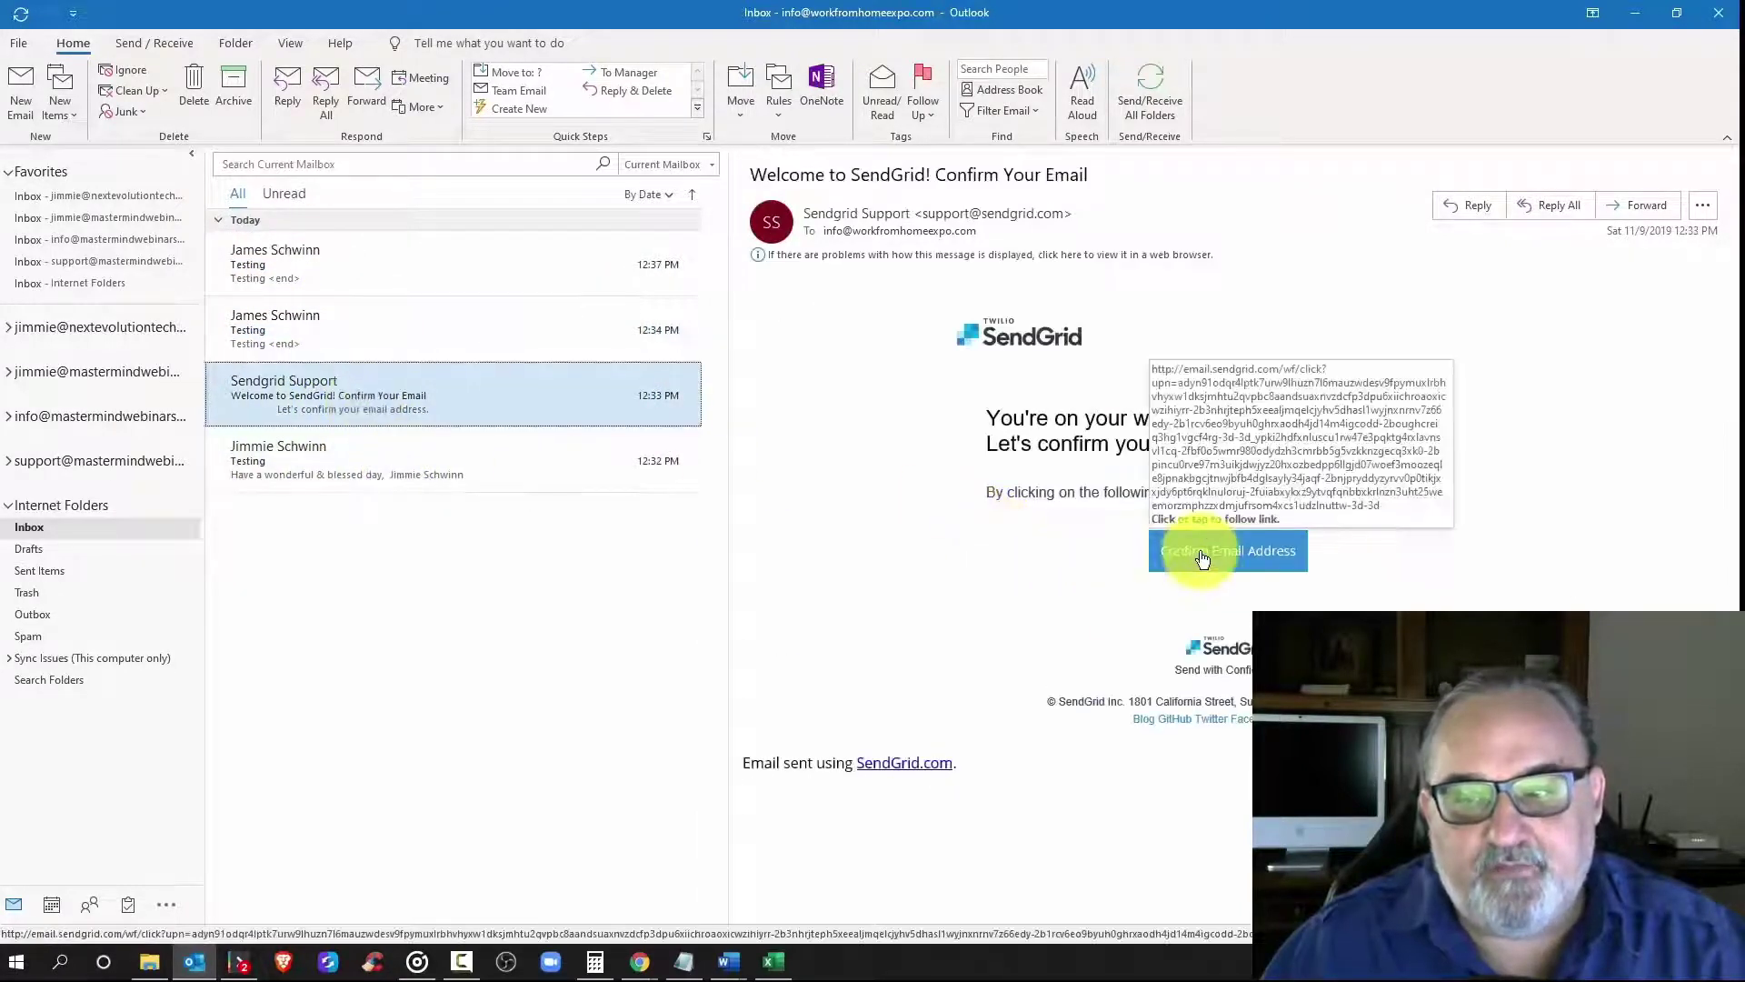
Step: Compare the SendGrid "Confirm Your Email" message with the neighbouring Testing messages in the inbox
left_click(340, 462)
left_click(348, 404)
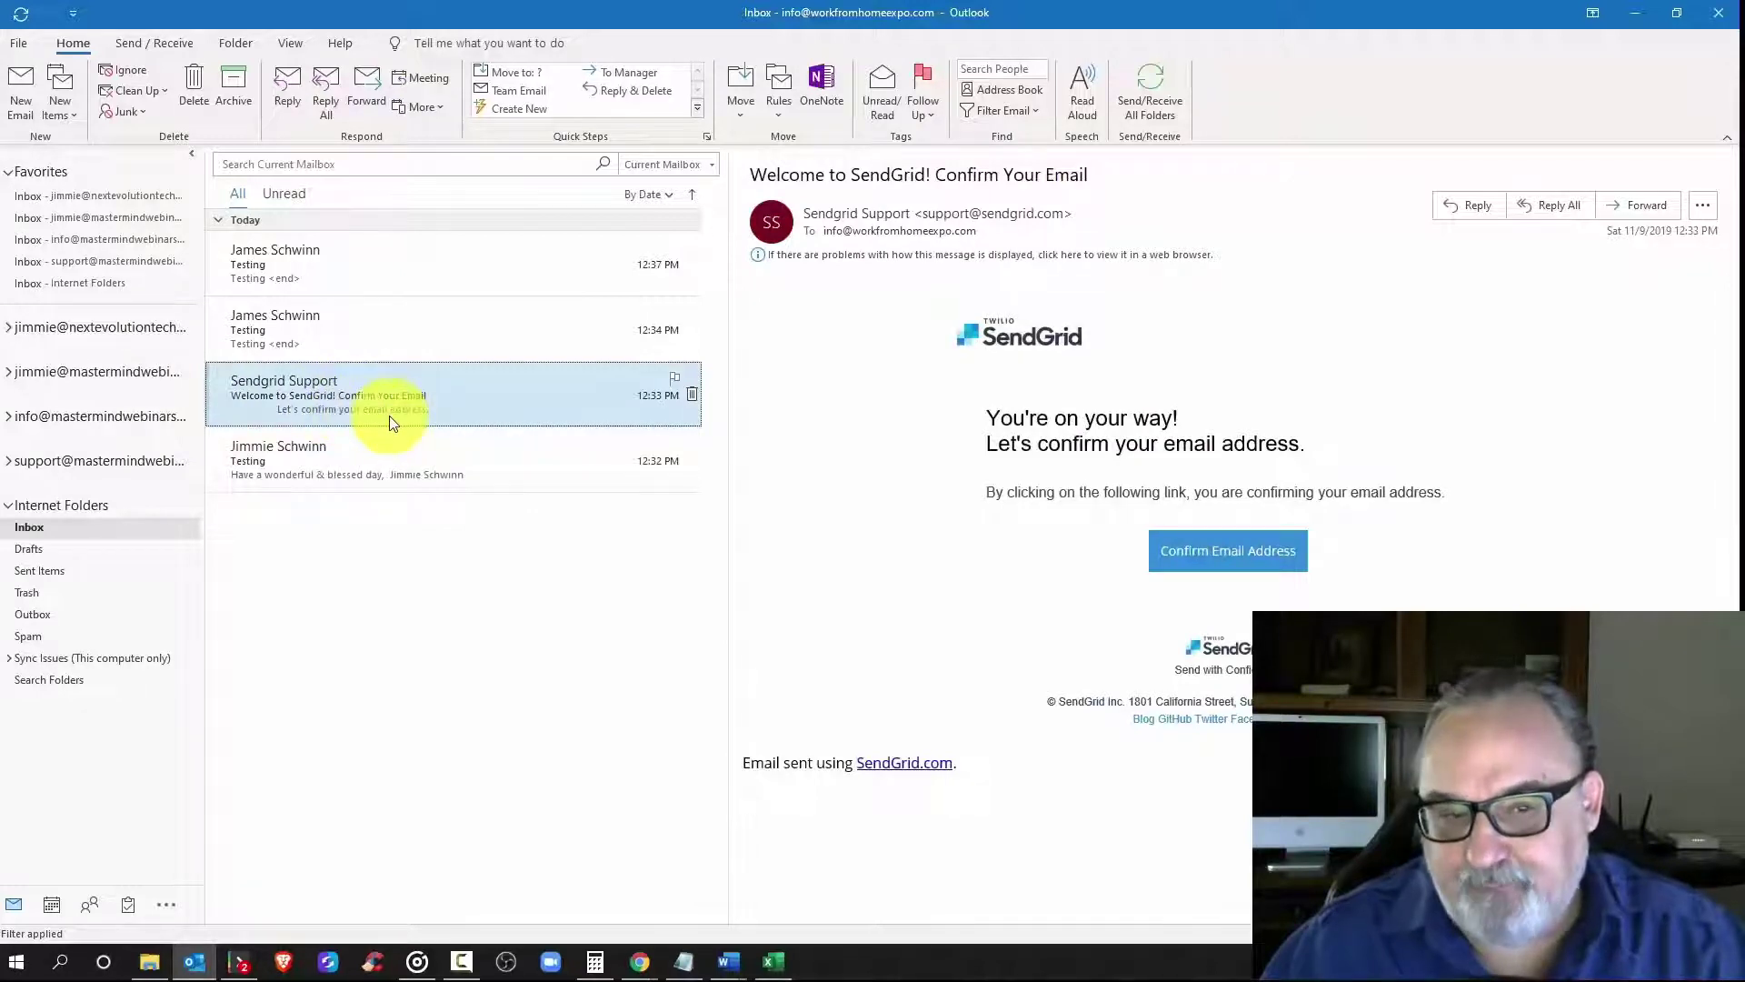
left_click(369, 462)
left_click(373, 413)
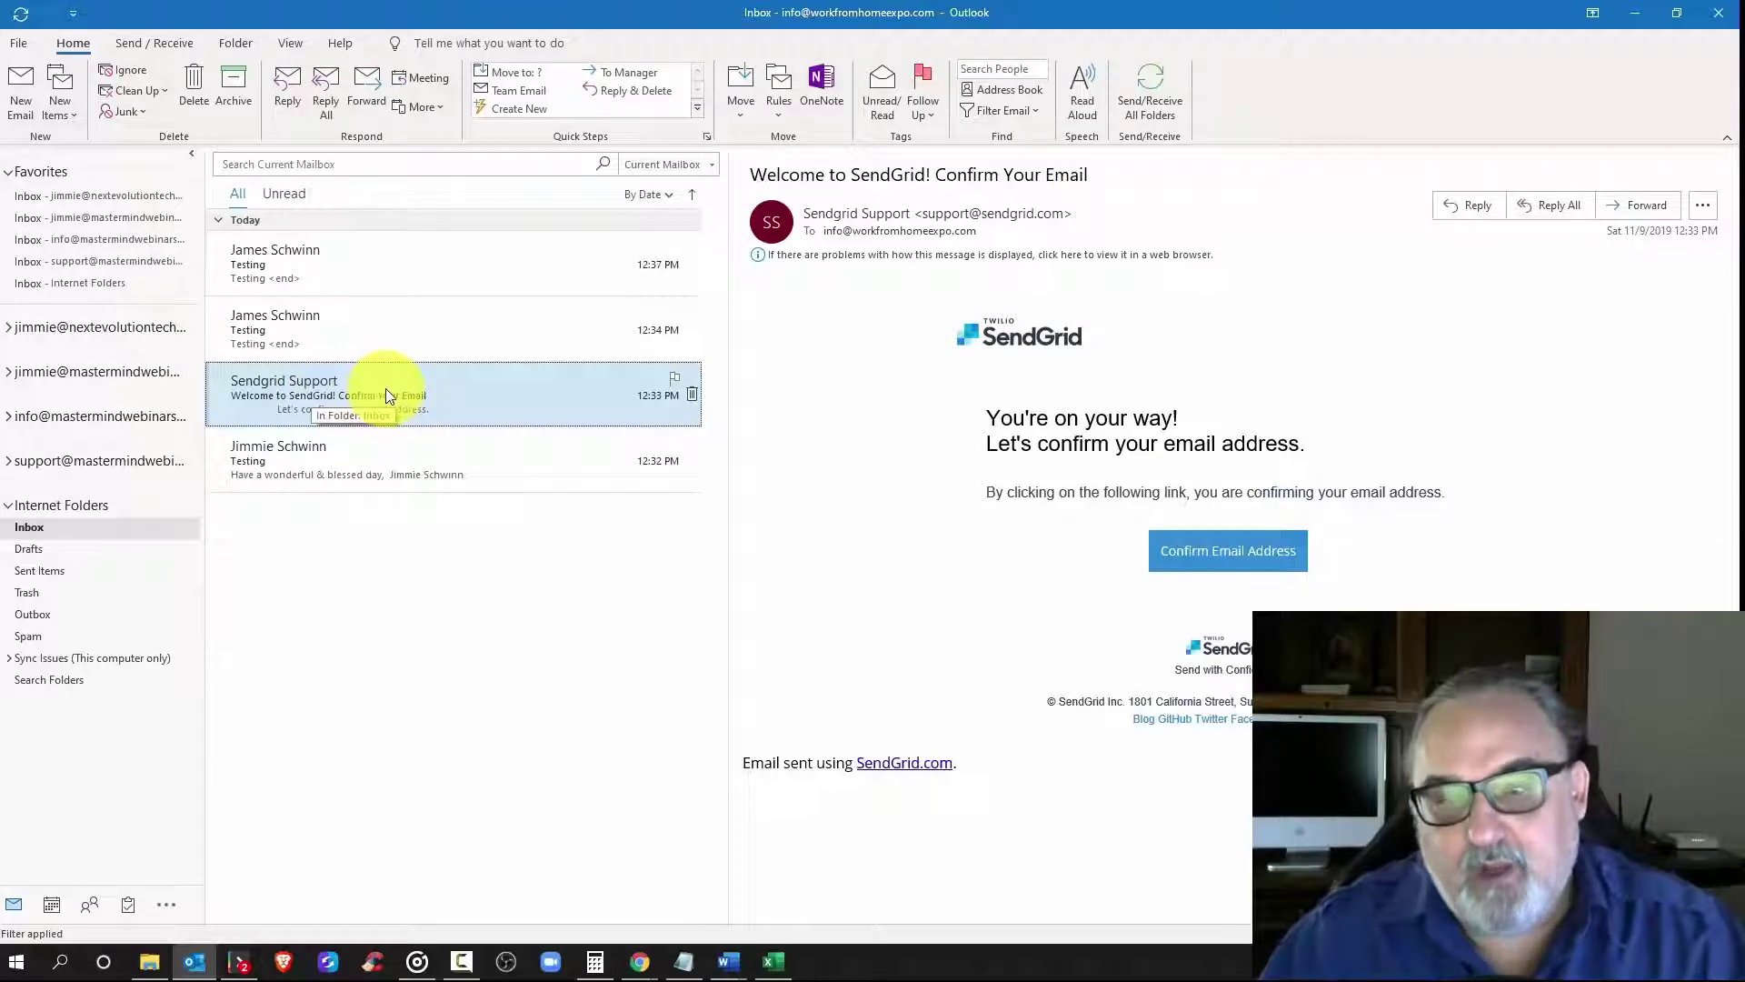
left_click(385, 345)
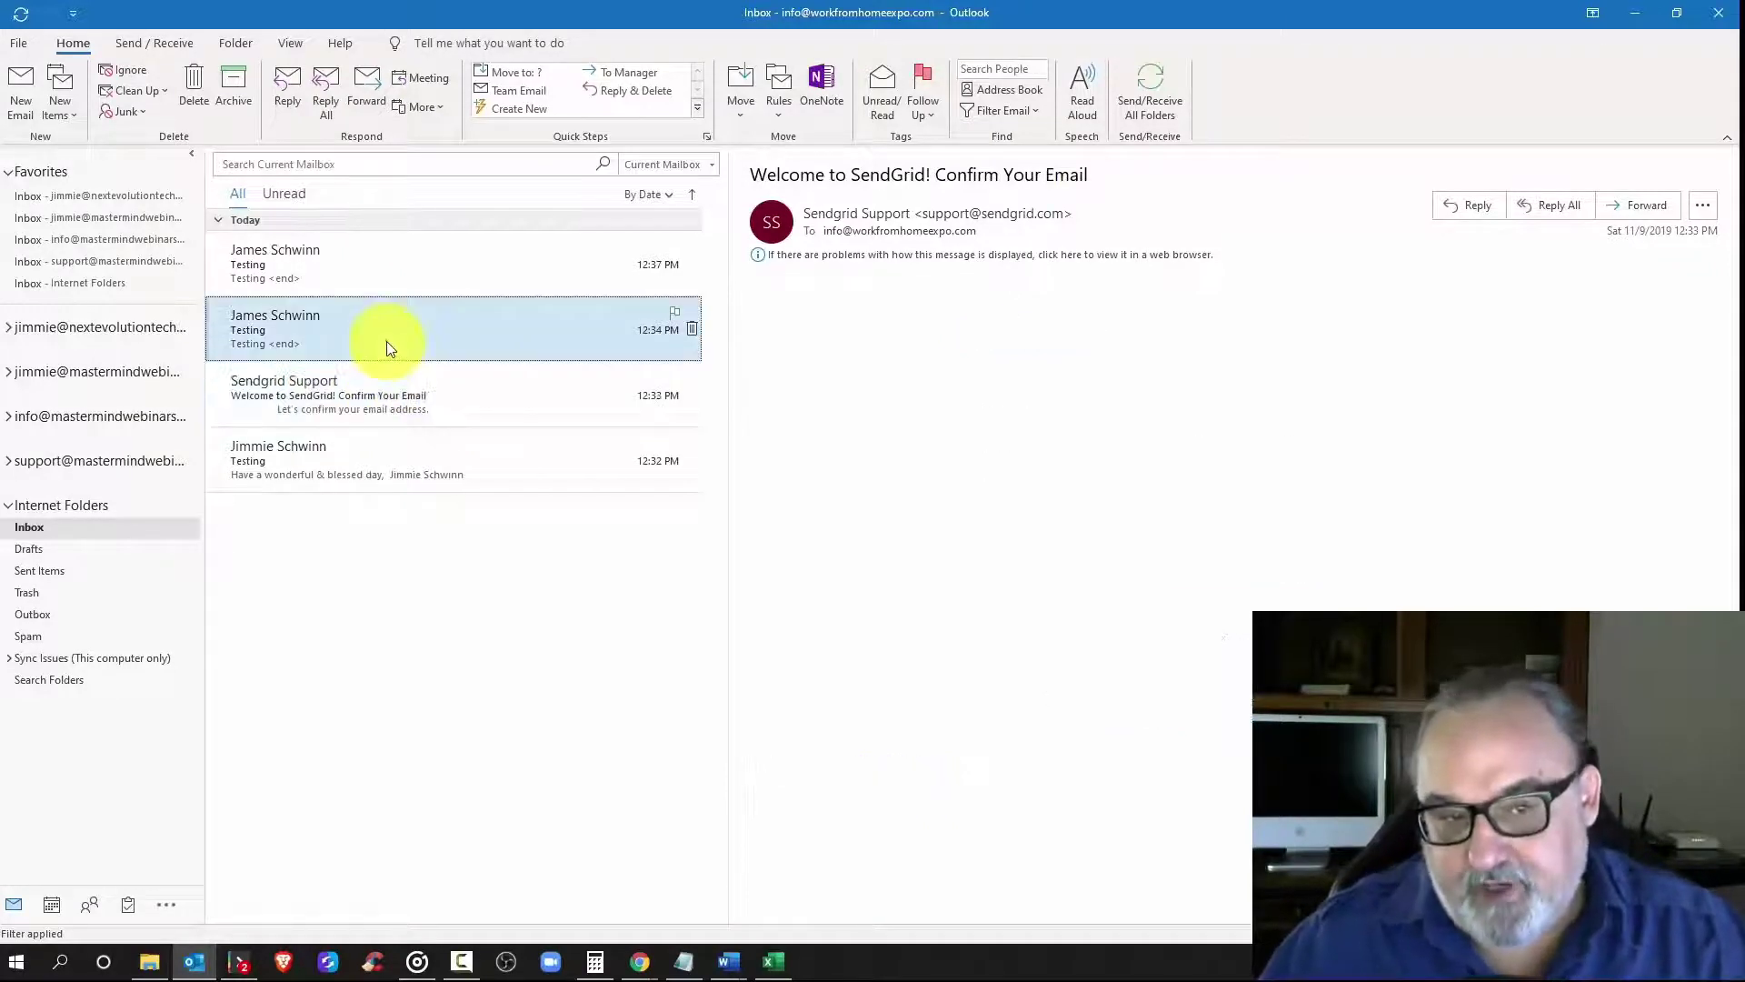
left_click(385, 404)
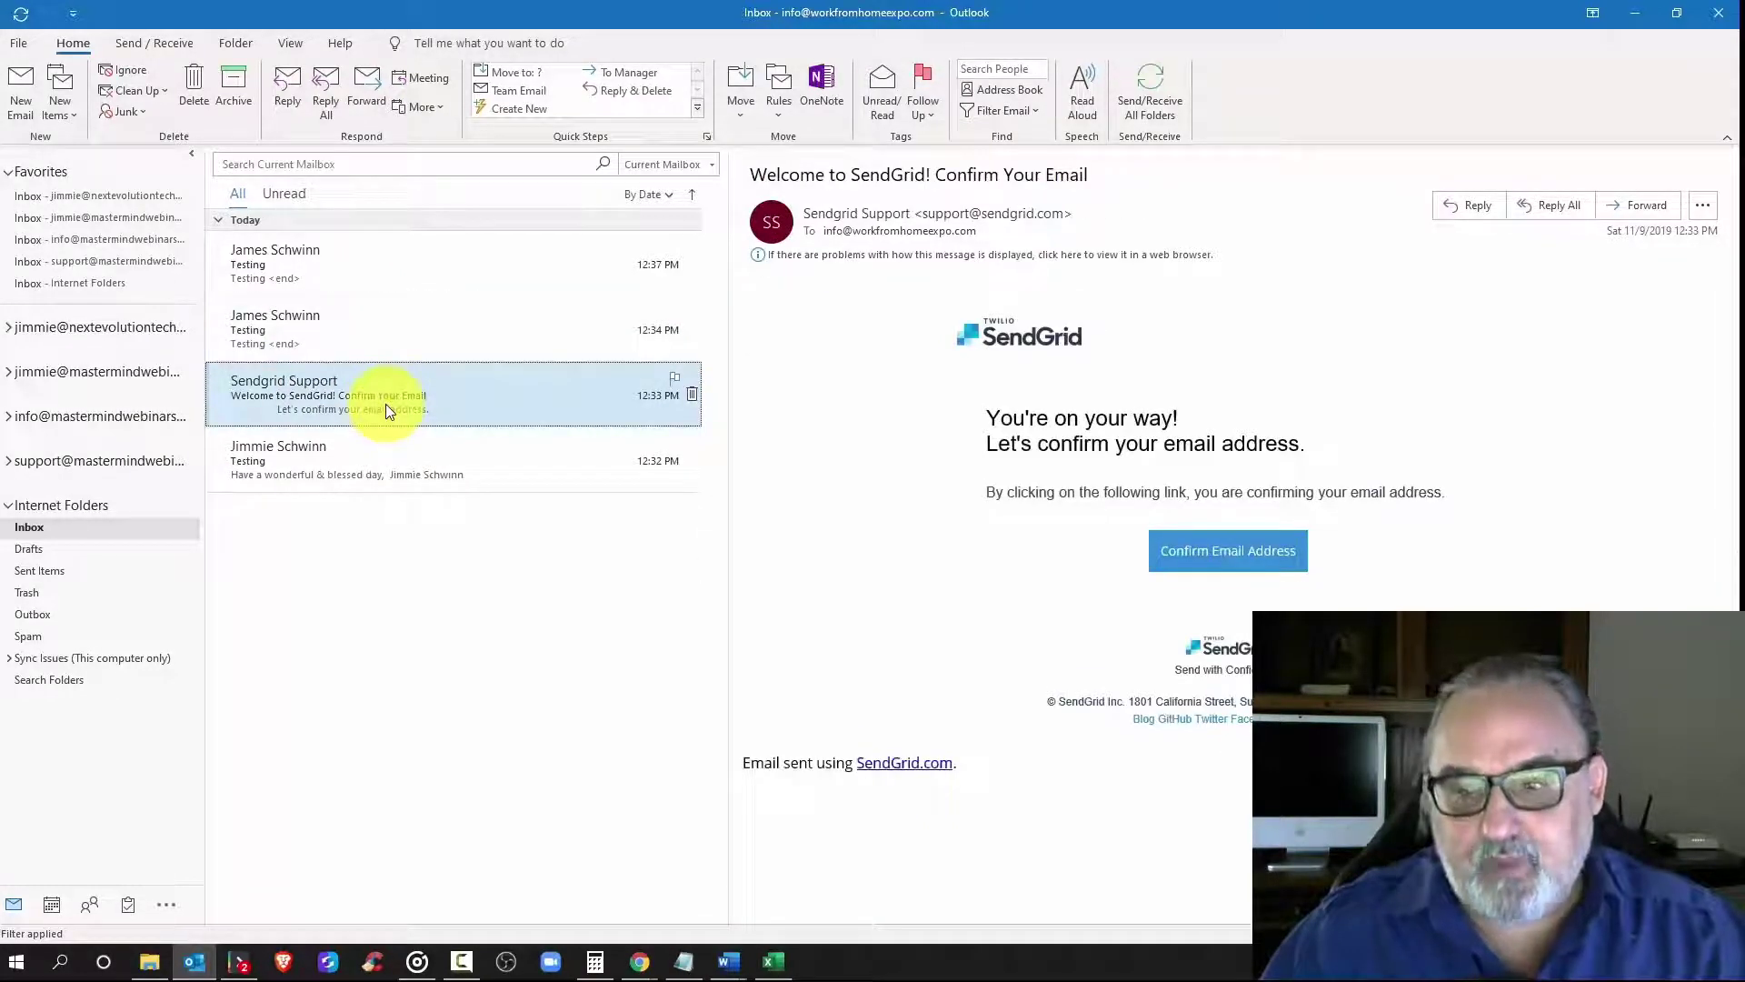
left_click(350, 265)
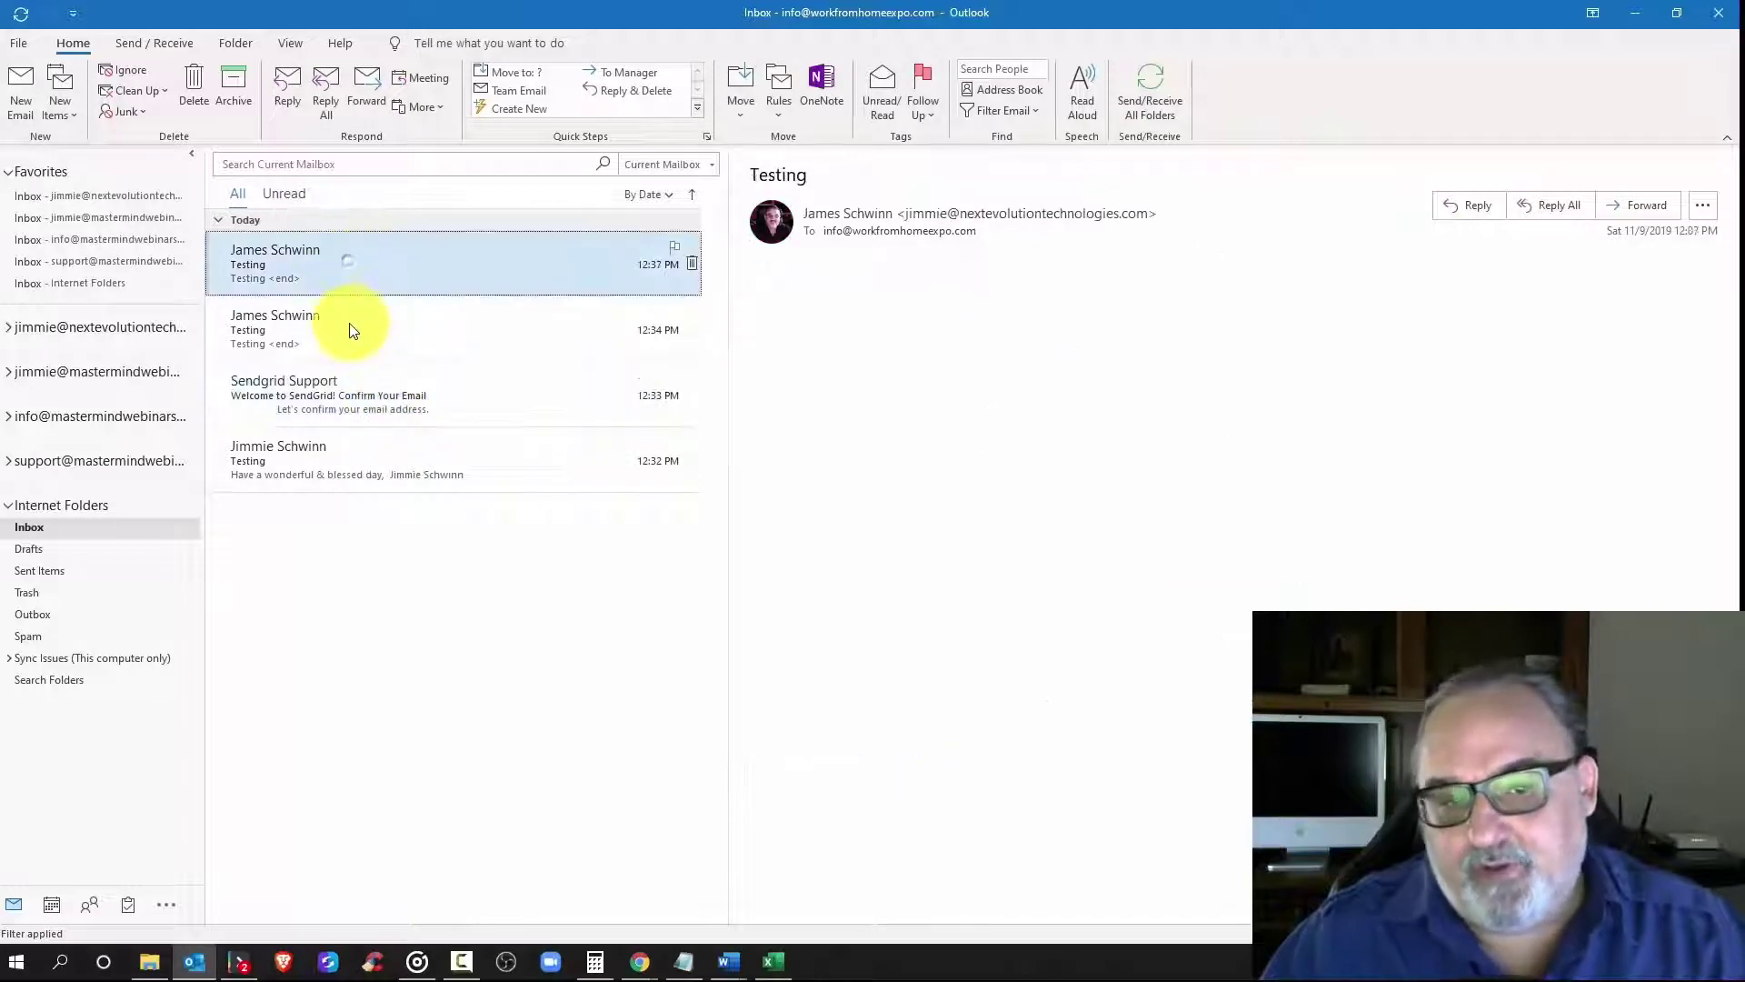
Step: Check the remaining Testing messages, reopen the SendGrid "Confirm Your Email" message, and minimize Outlook
left_click(350, 328)
left_click(352, 403)
left_click(351, 466)
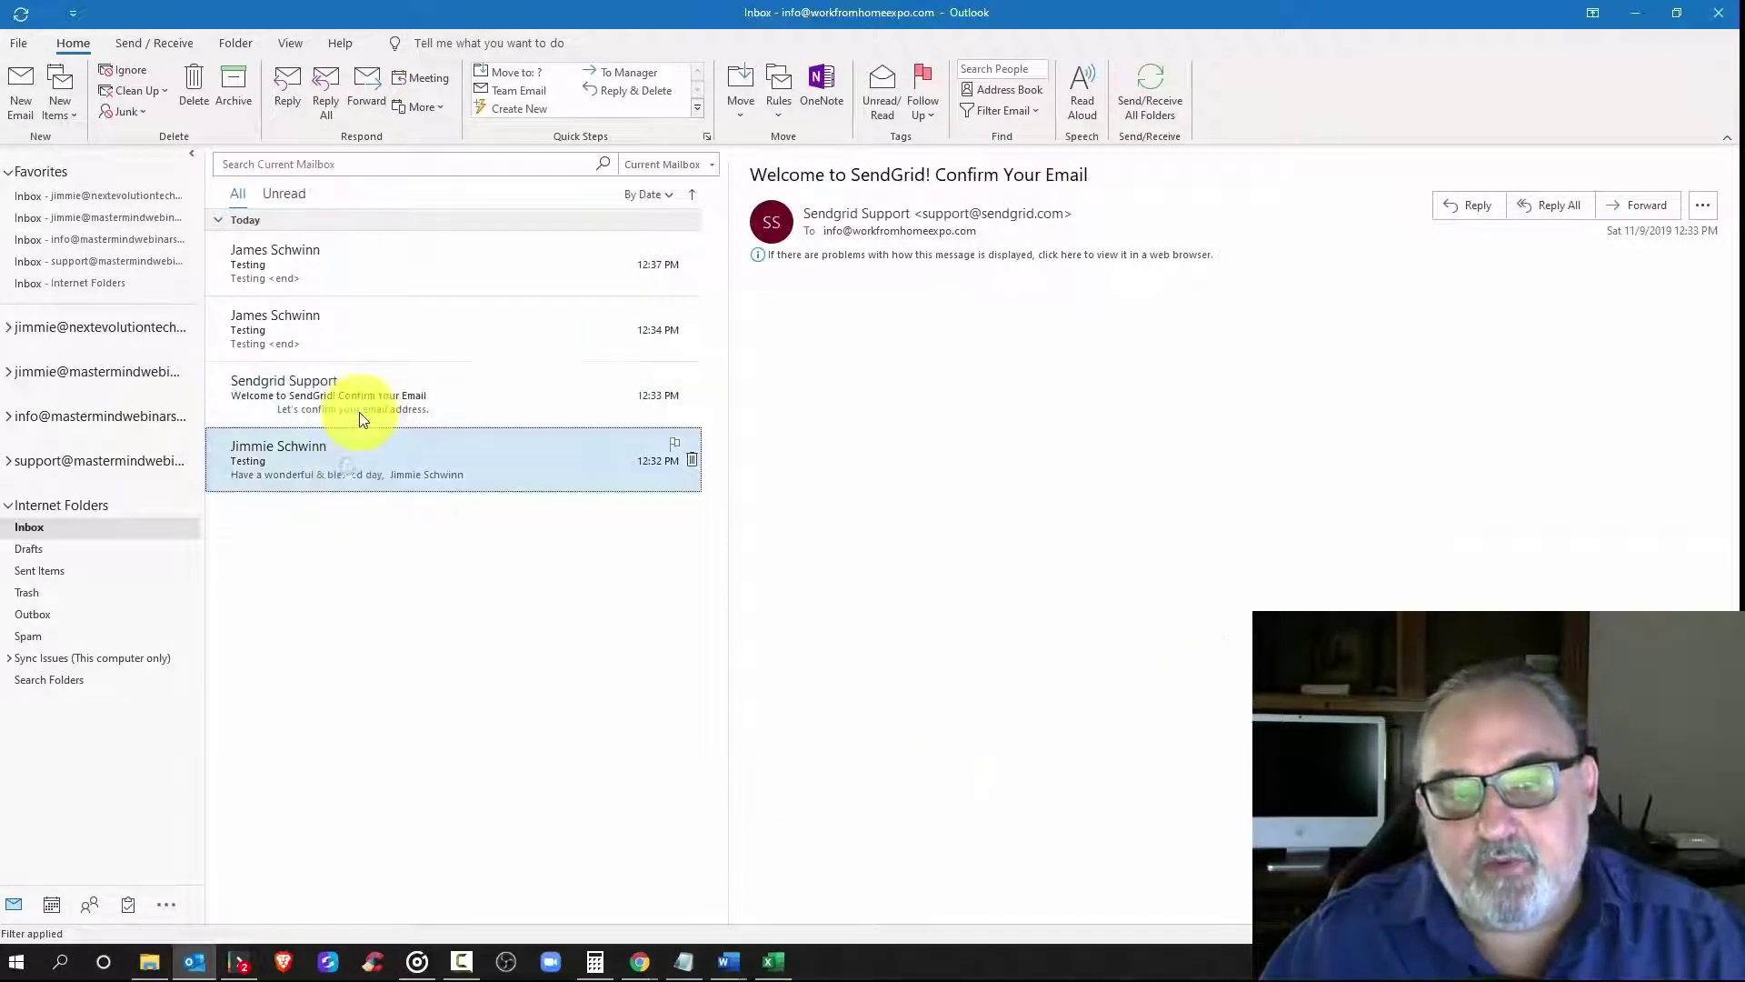
left_click(370, 411)
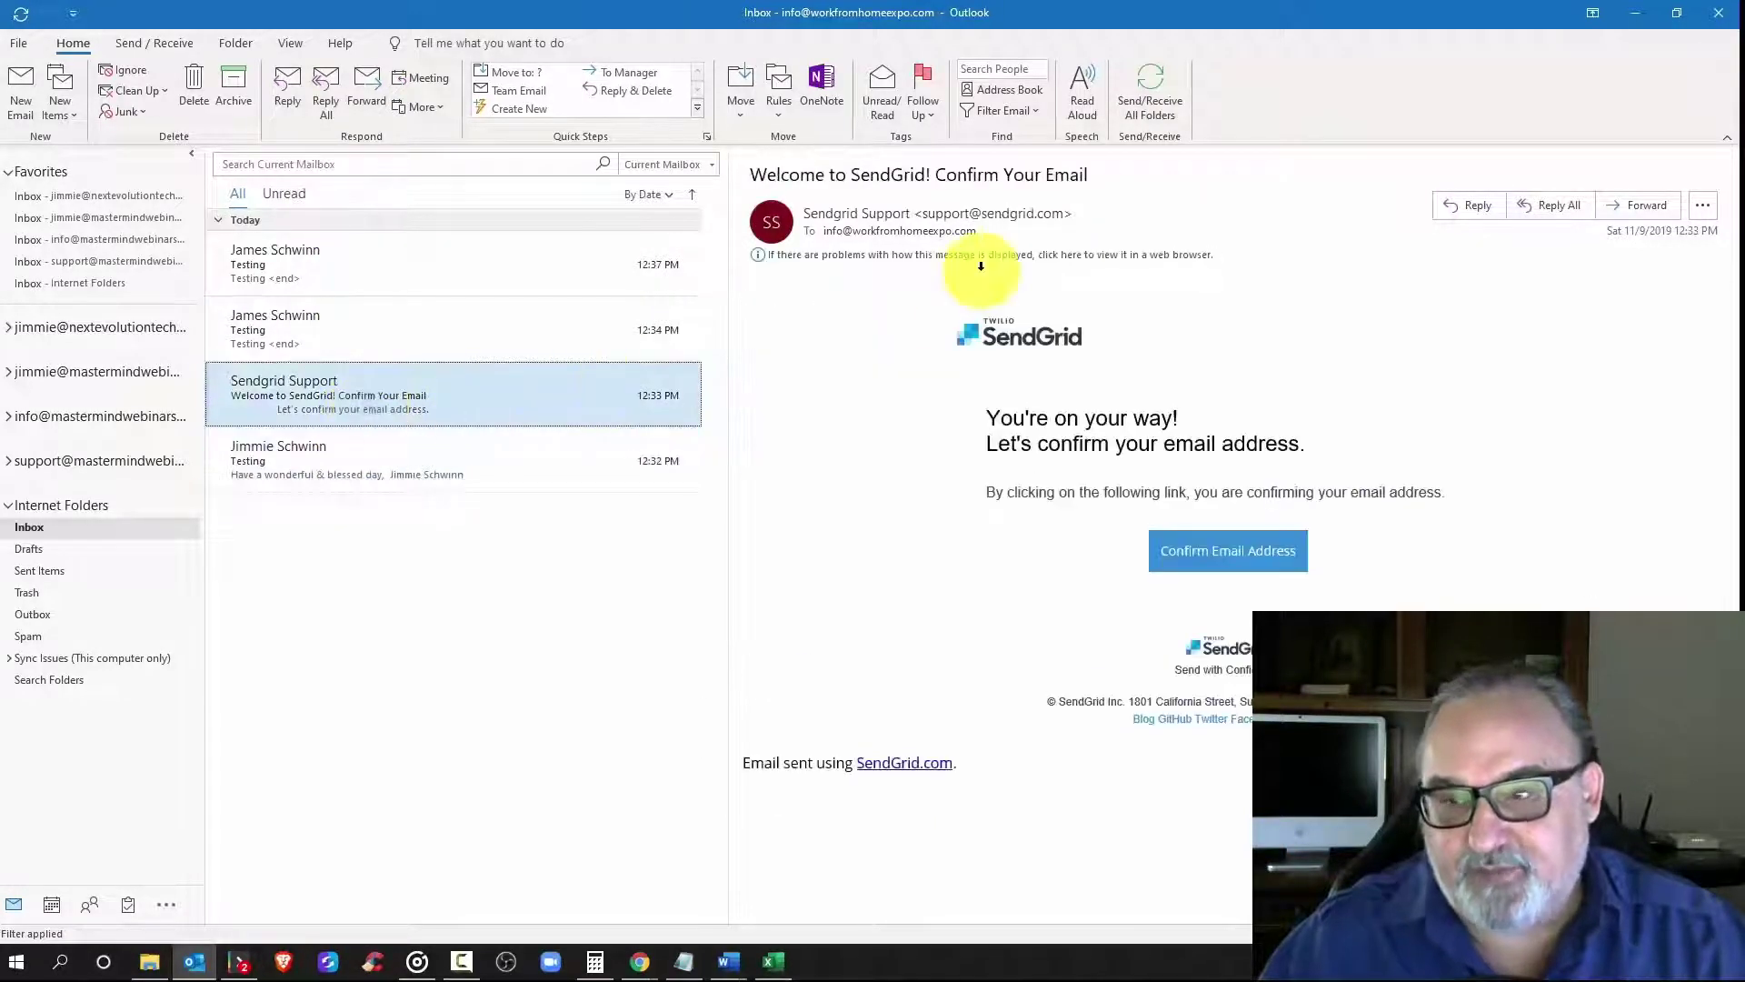
left_click(1627, 10)
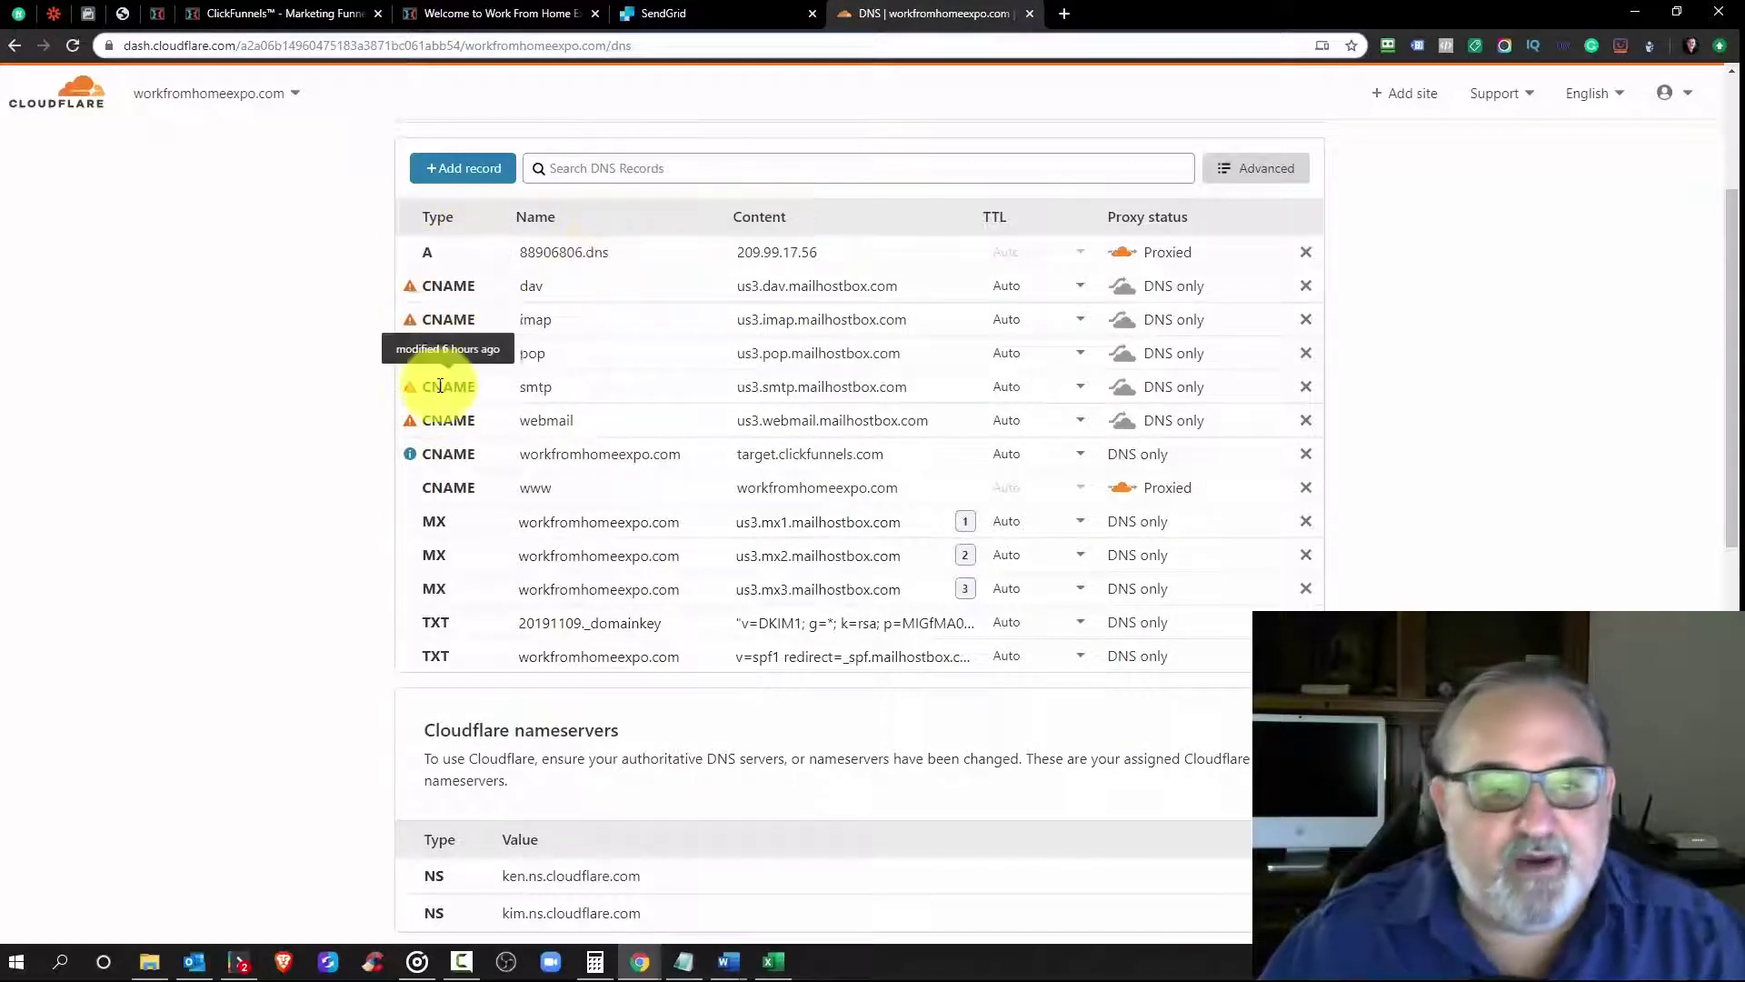
Step: Review the CNAME, MX and TXT records for workfromhomeexpo.com in Cloudflare, including the www record
scroll(431, 377, "down", 2)
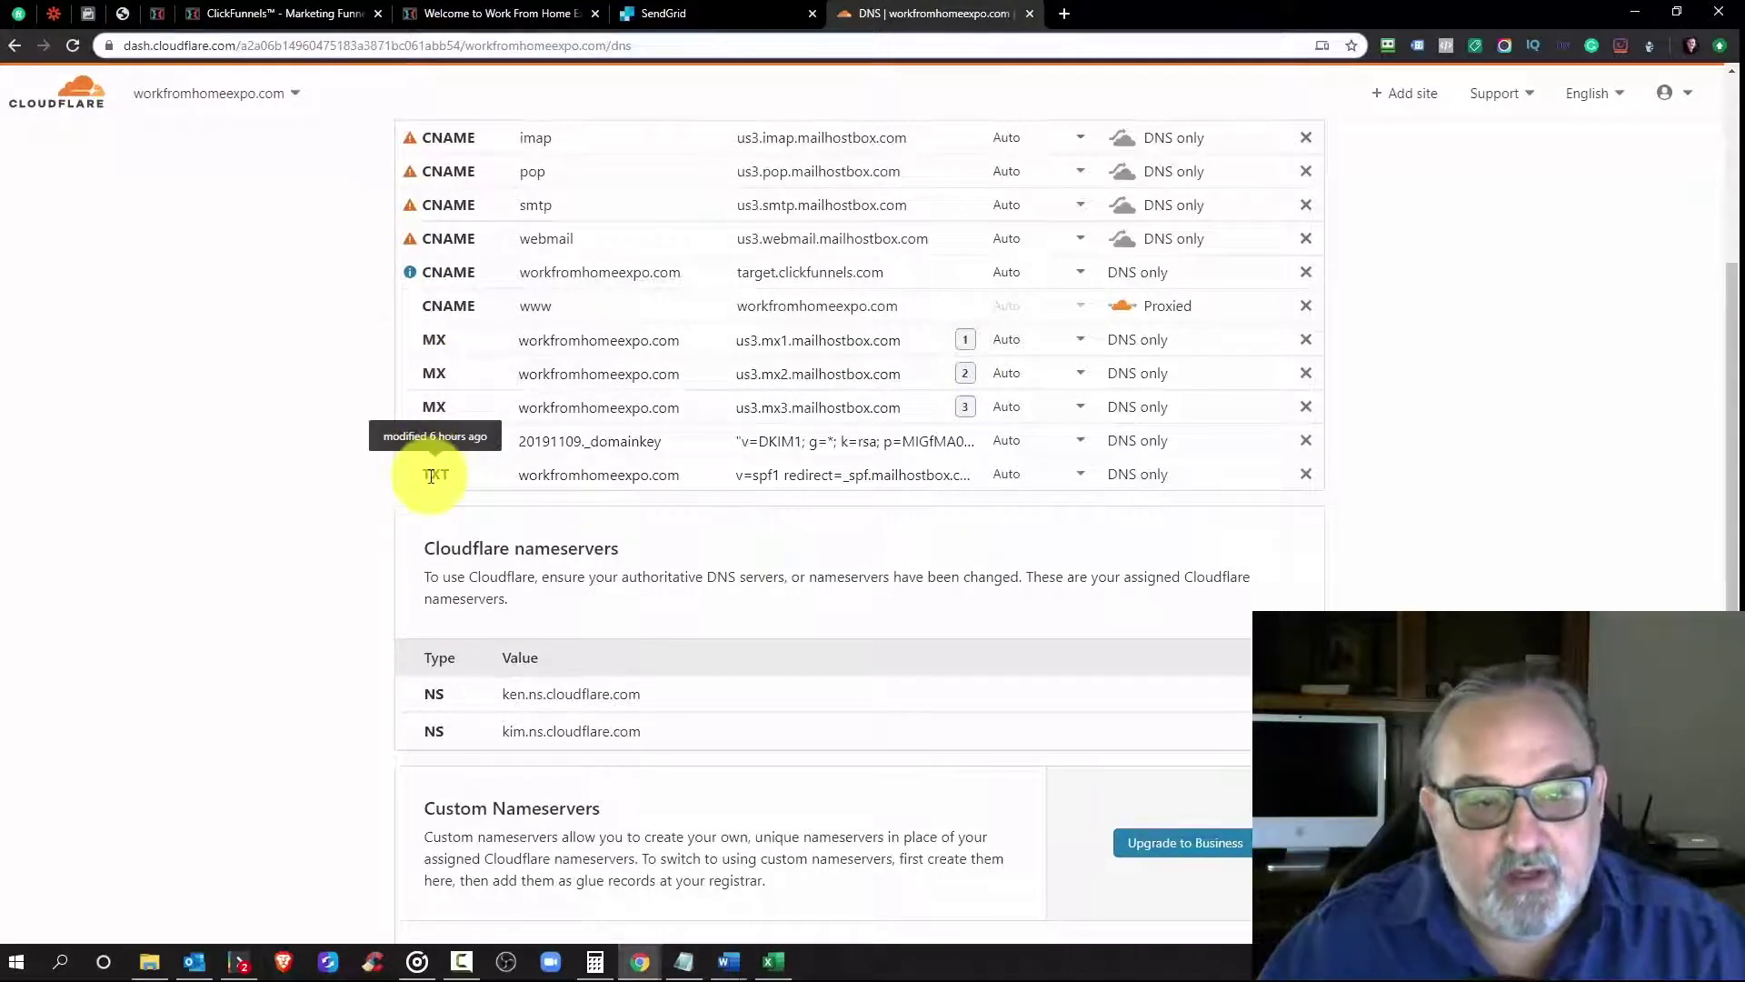
scroll(437, 418, "up", 1)
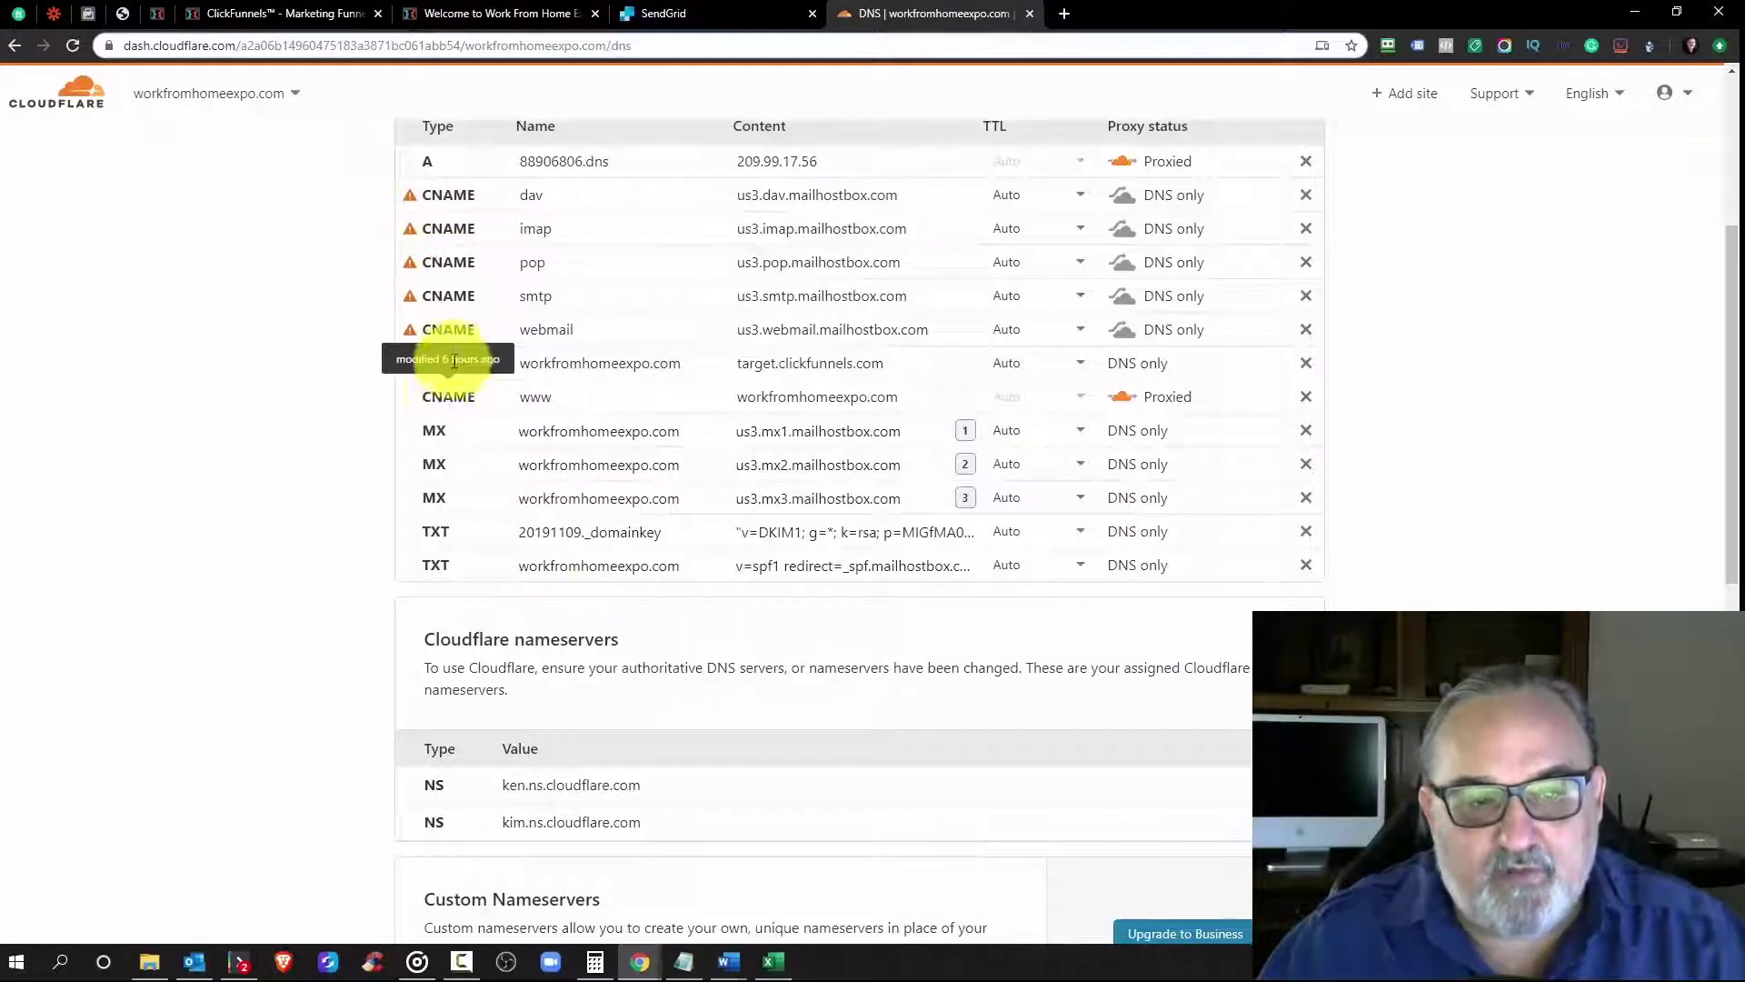
left_click(543, 399)
left_click(491, 401)
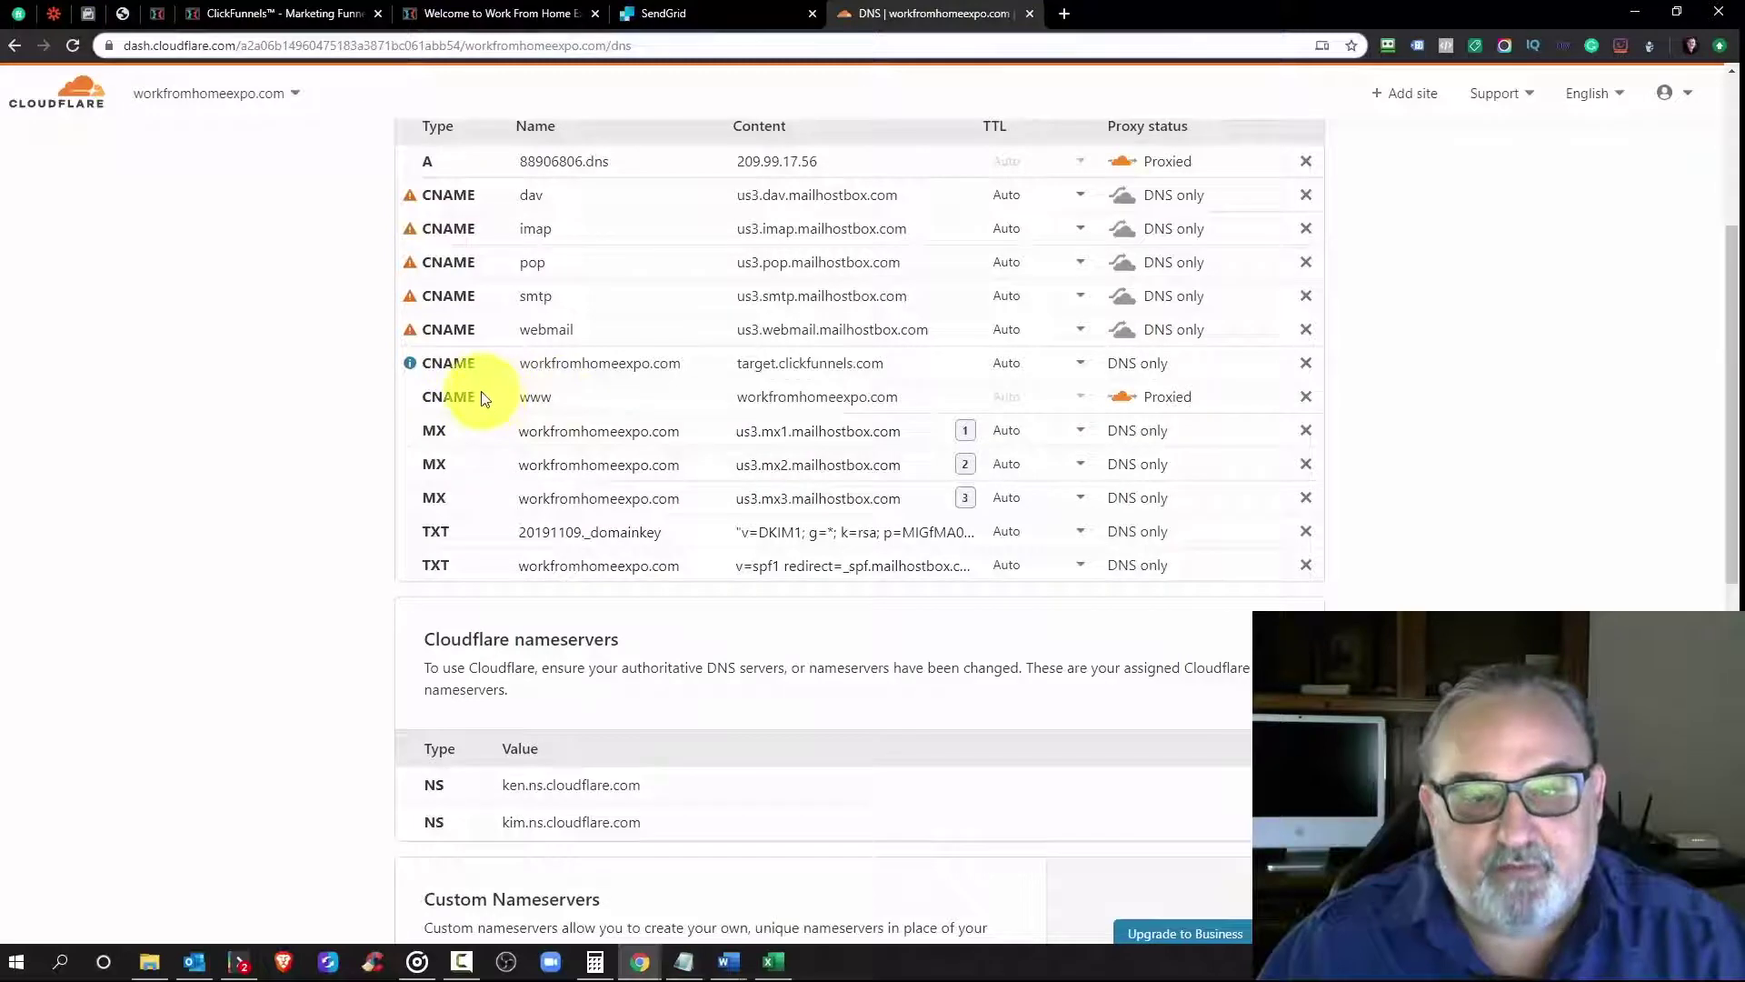
scroll(226, 437, "up", 4)
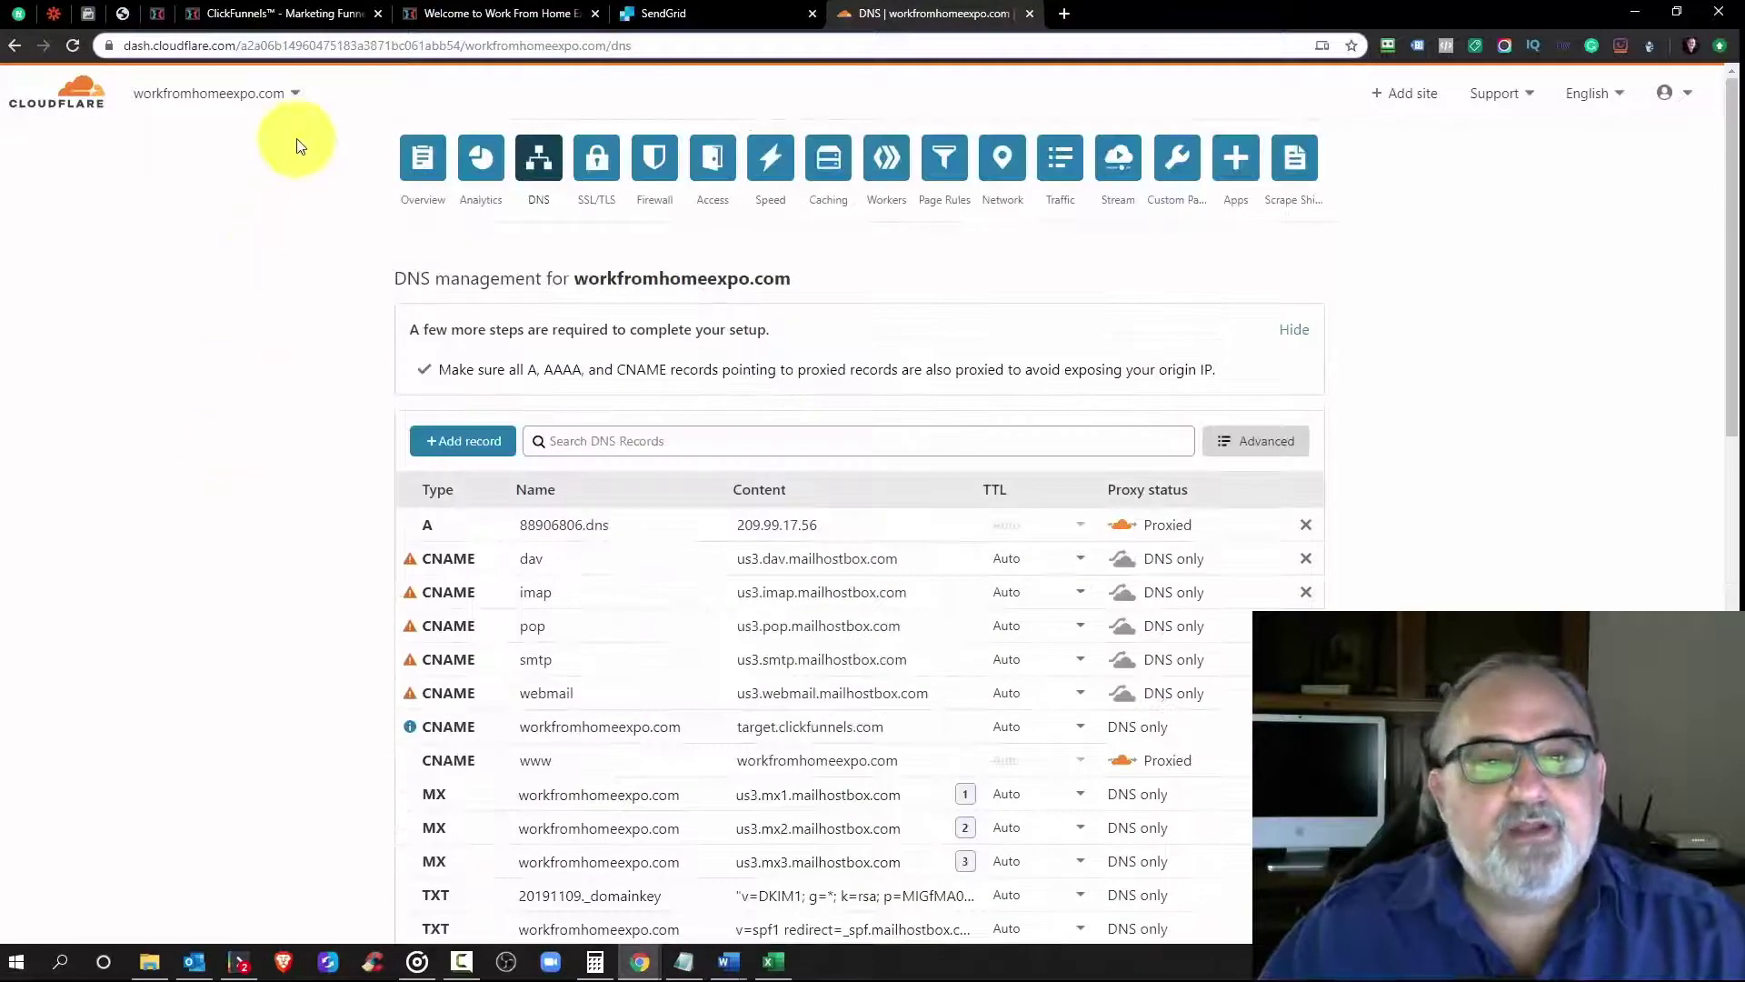
Step: Look at the SendGrid dashboard, and open the MastermindWebinars.com site and its members area in new tabs
left_click(668, 12)
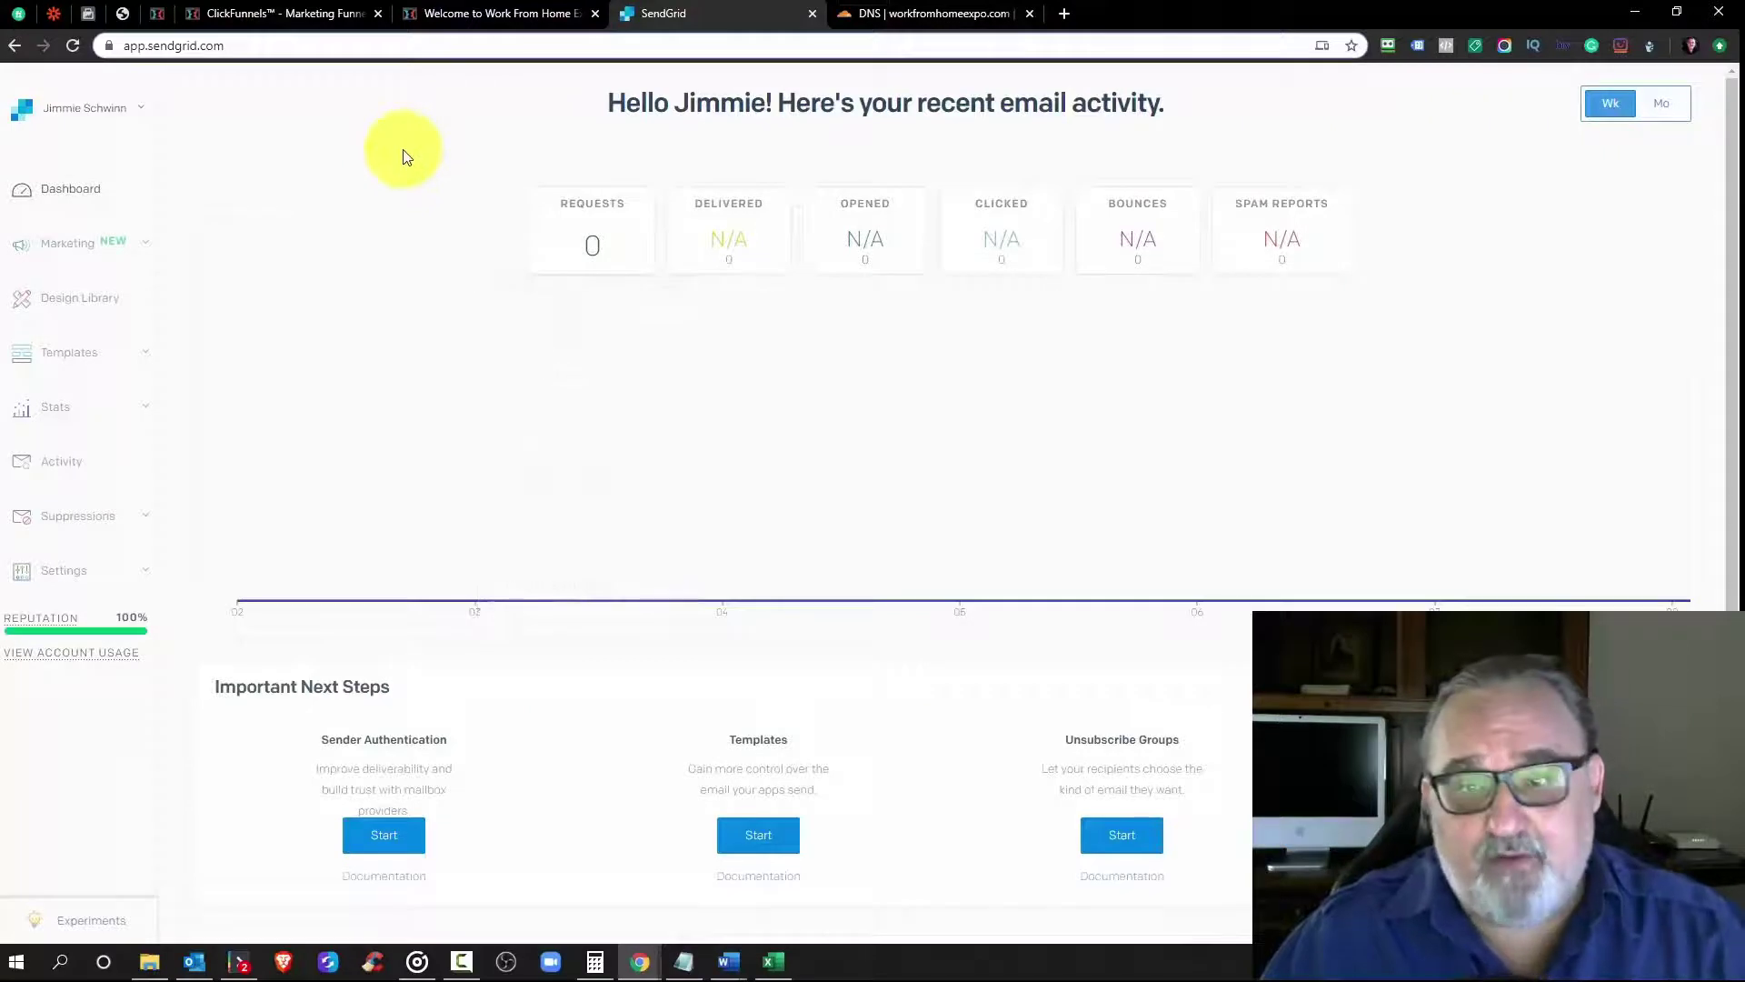
left_click(1065, 14)
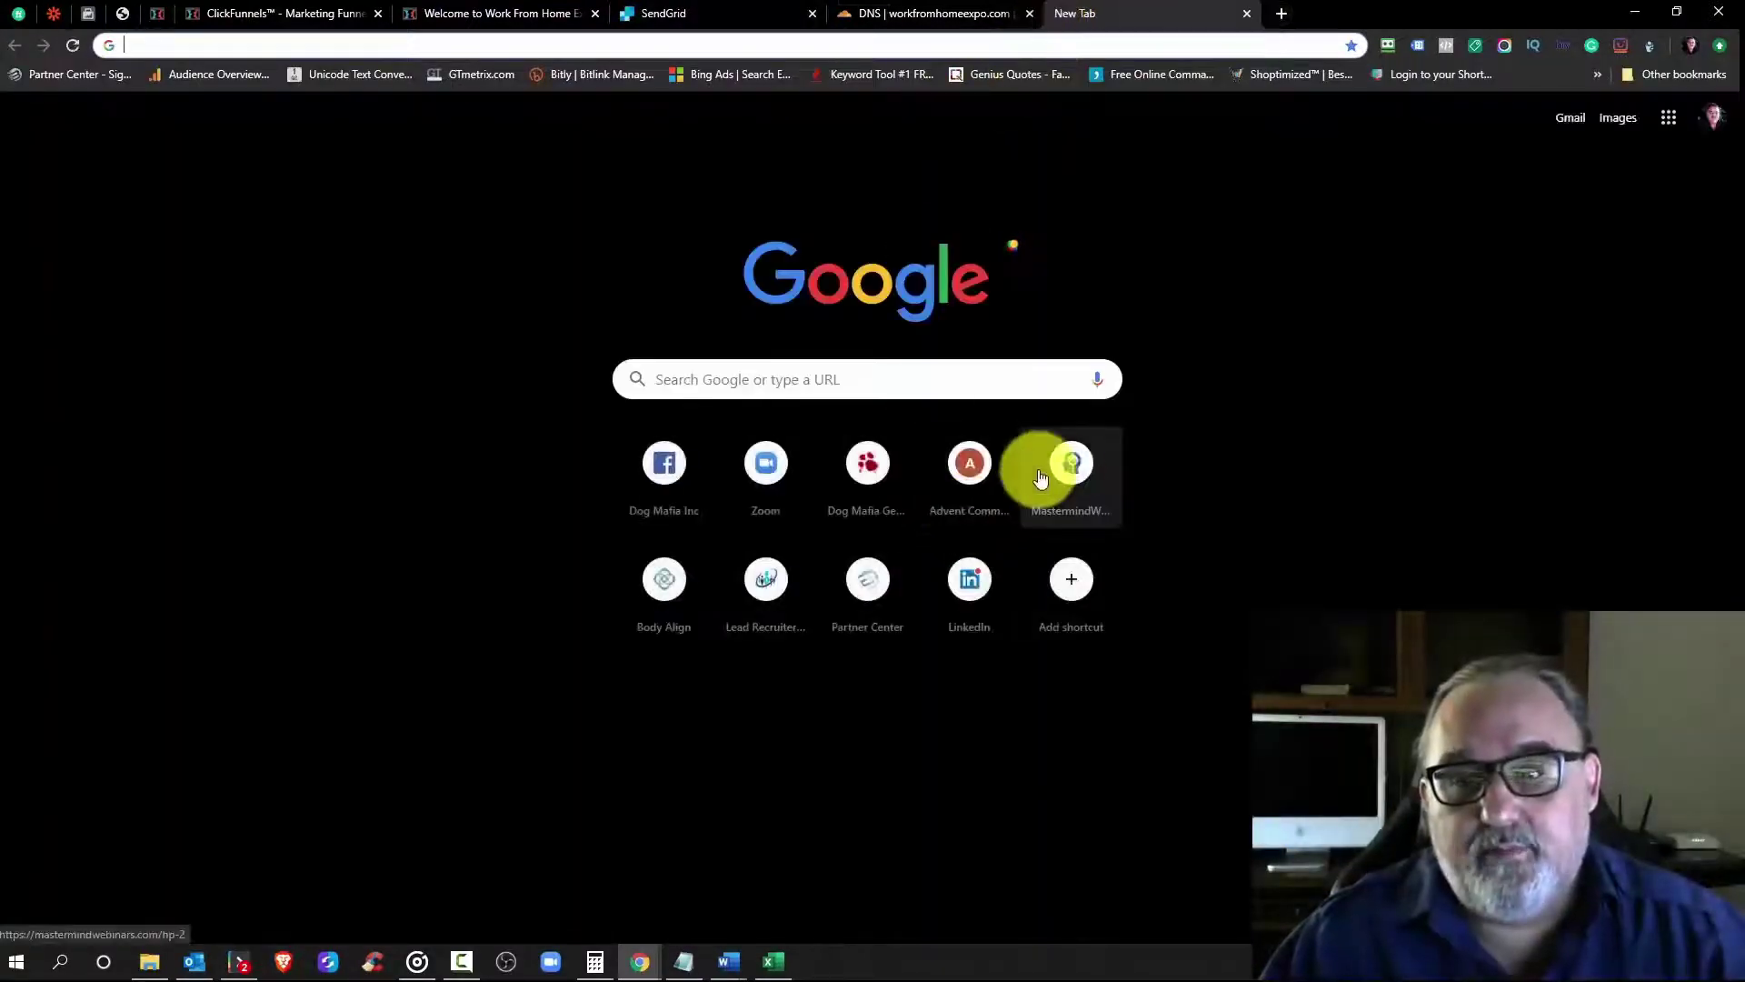
left_click(1041, 476)
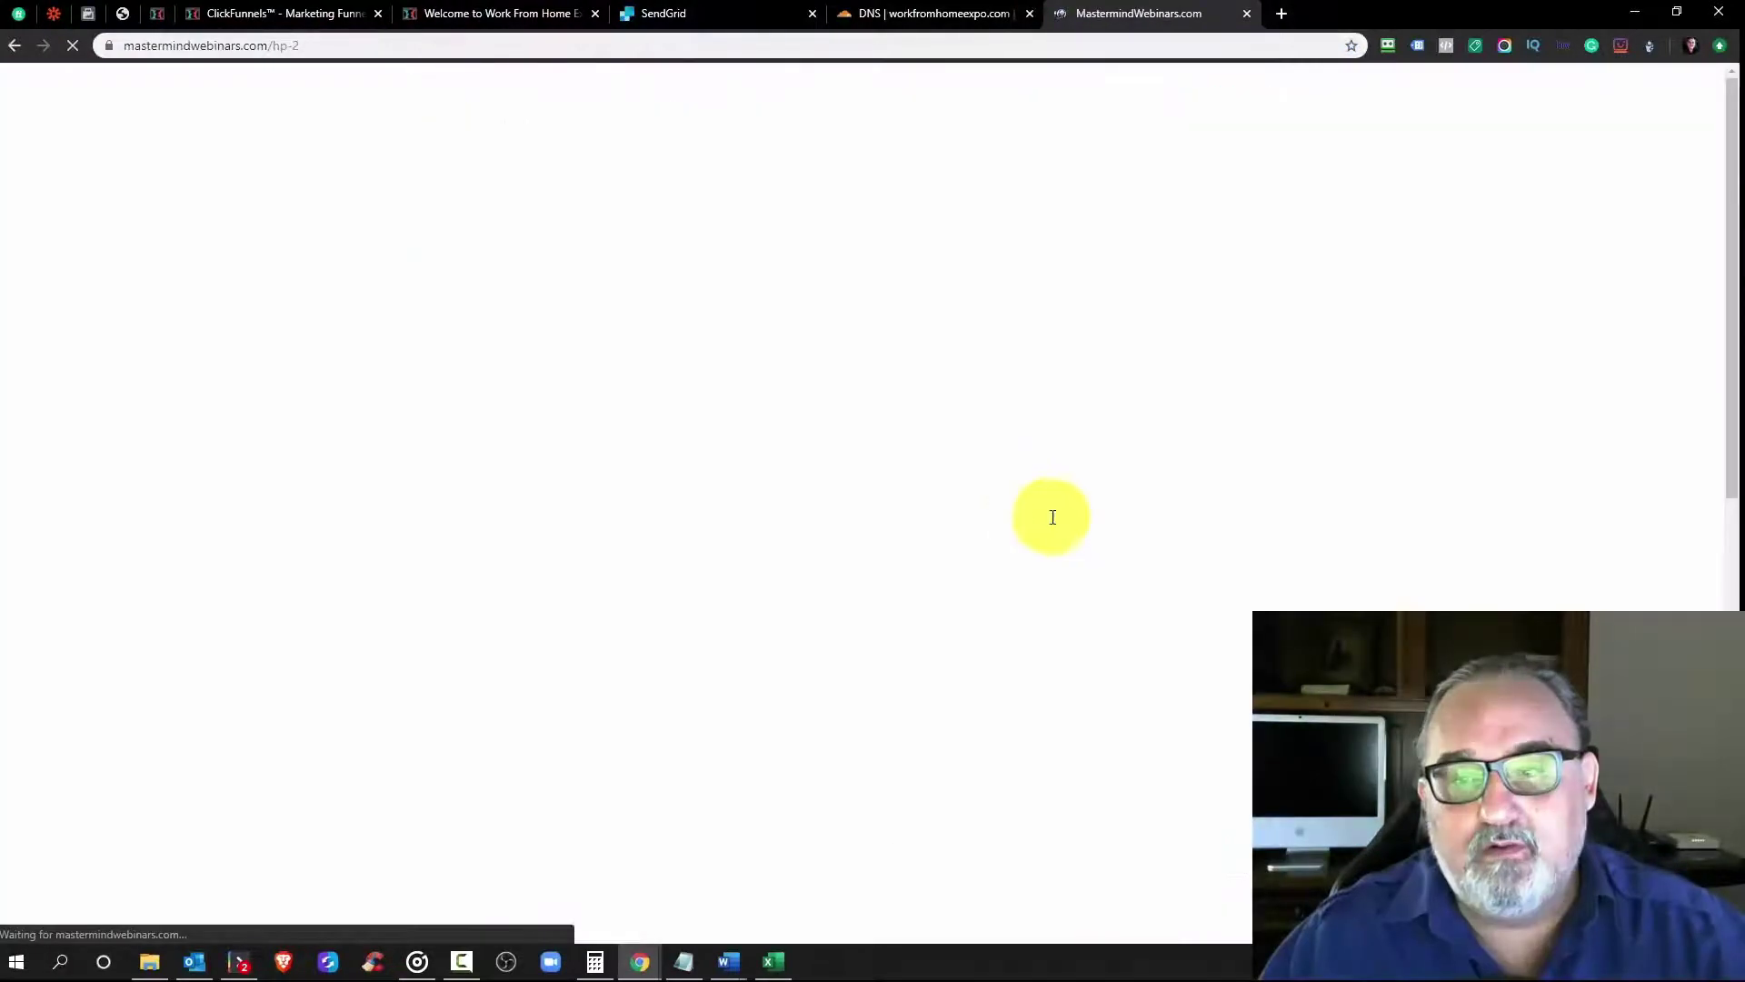
left_click(1295, 104)
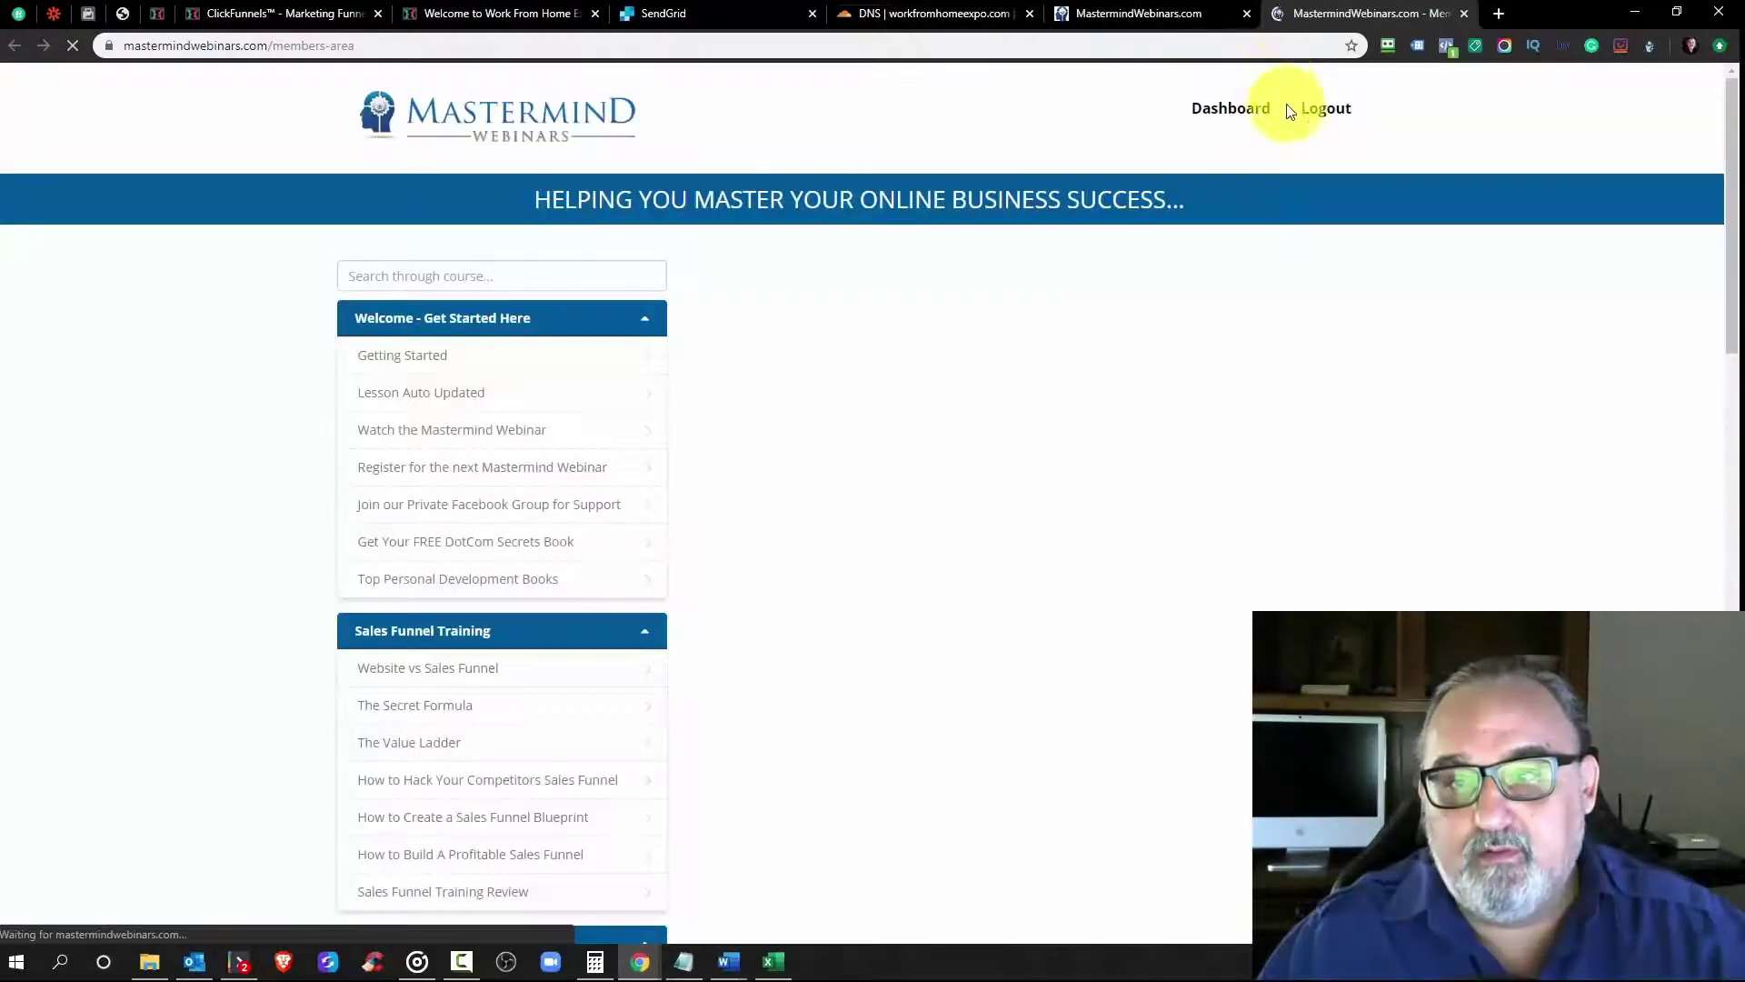
Step: Collapse the course sections in the members area and open the Sendgrid lesson under Recommended Tools
left_click(643, 315)
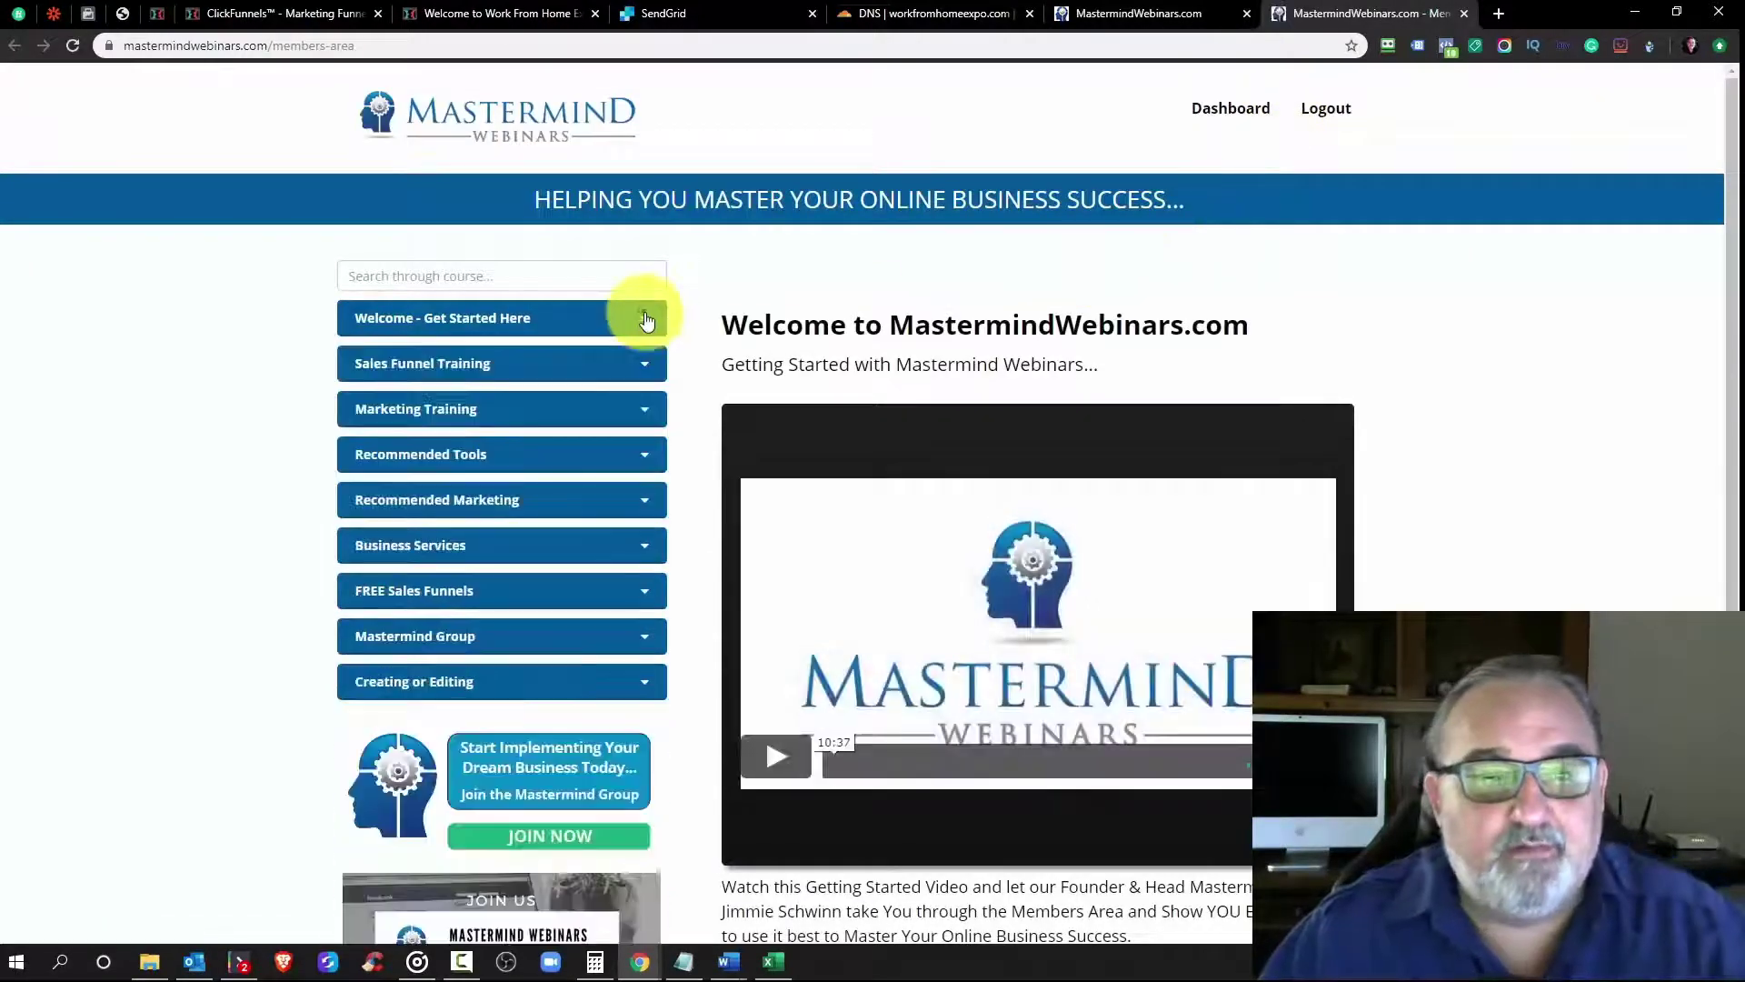
scroll(582, 345, "down", 2)
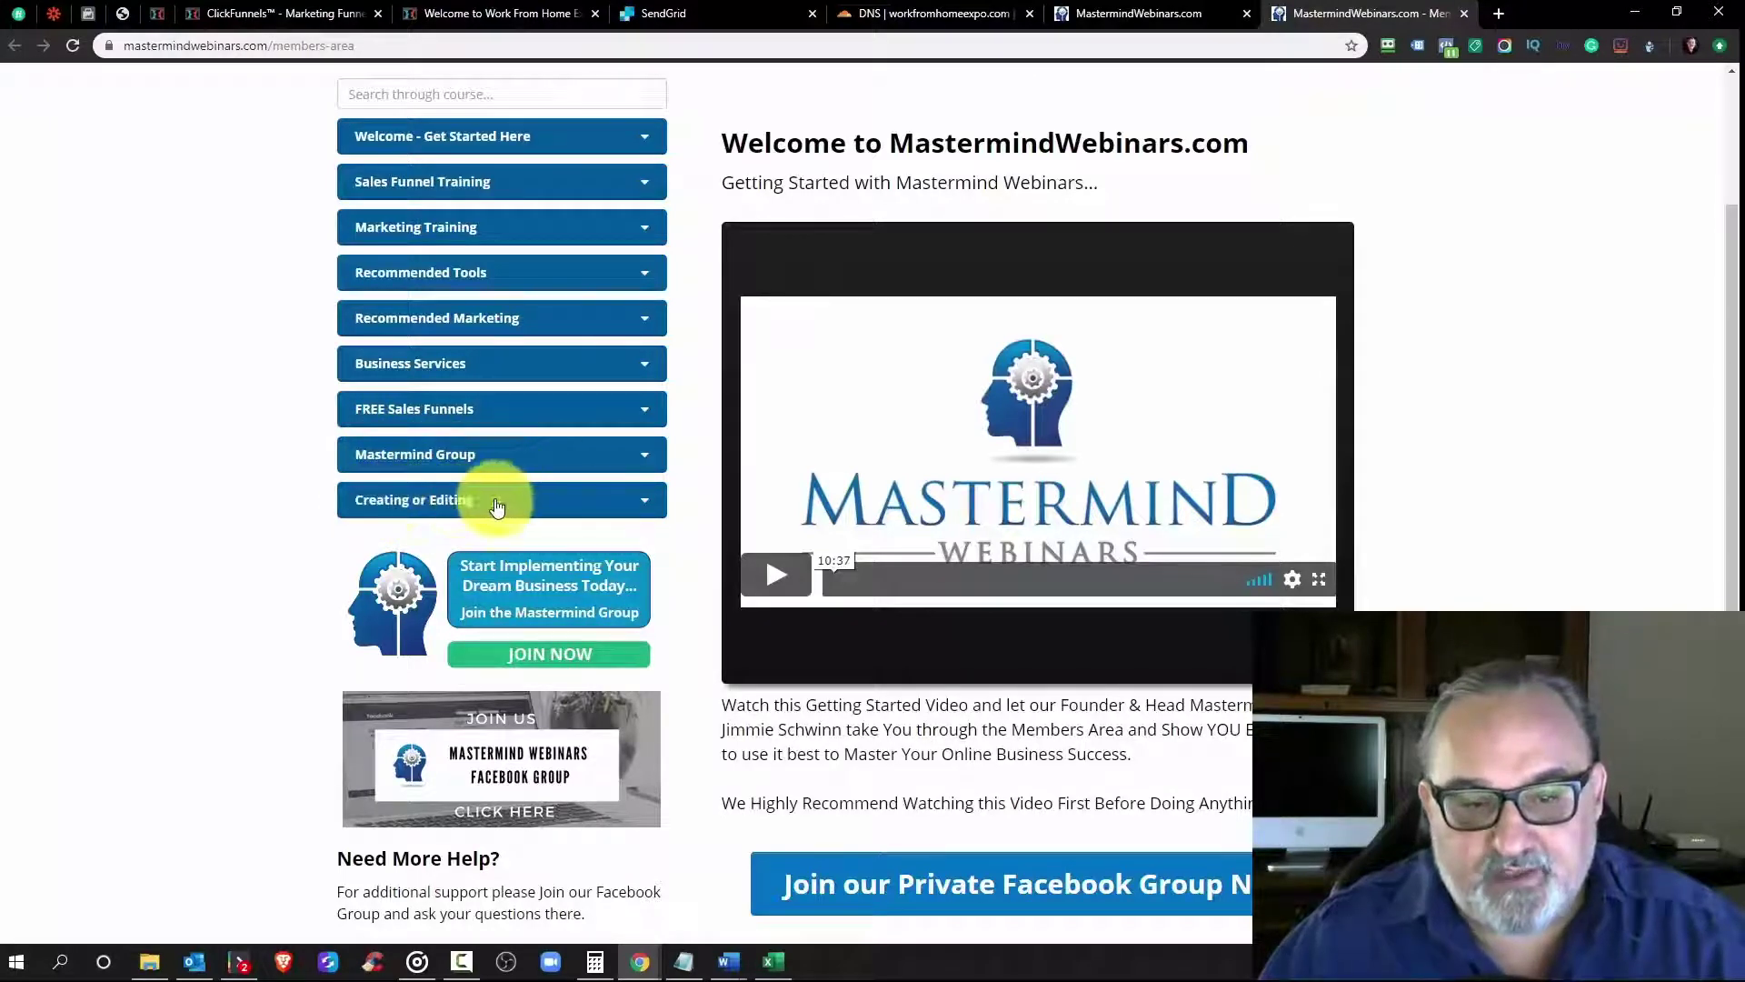
scroll(435, 509, "up", 1)
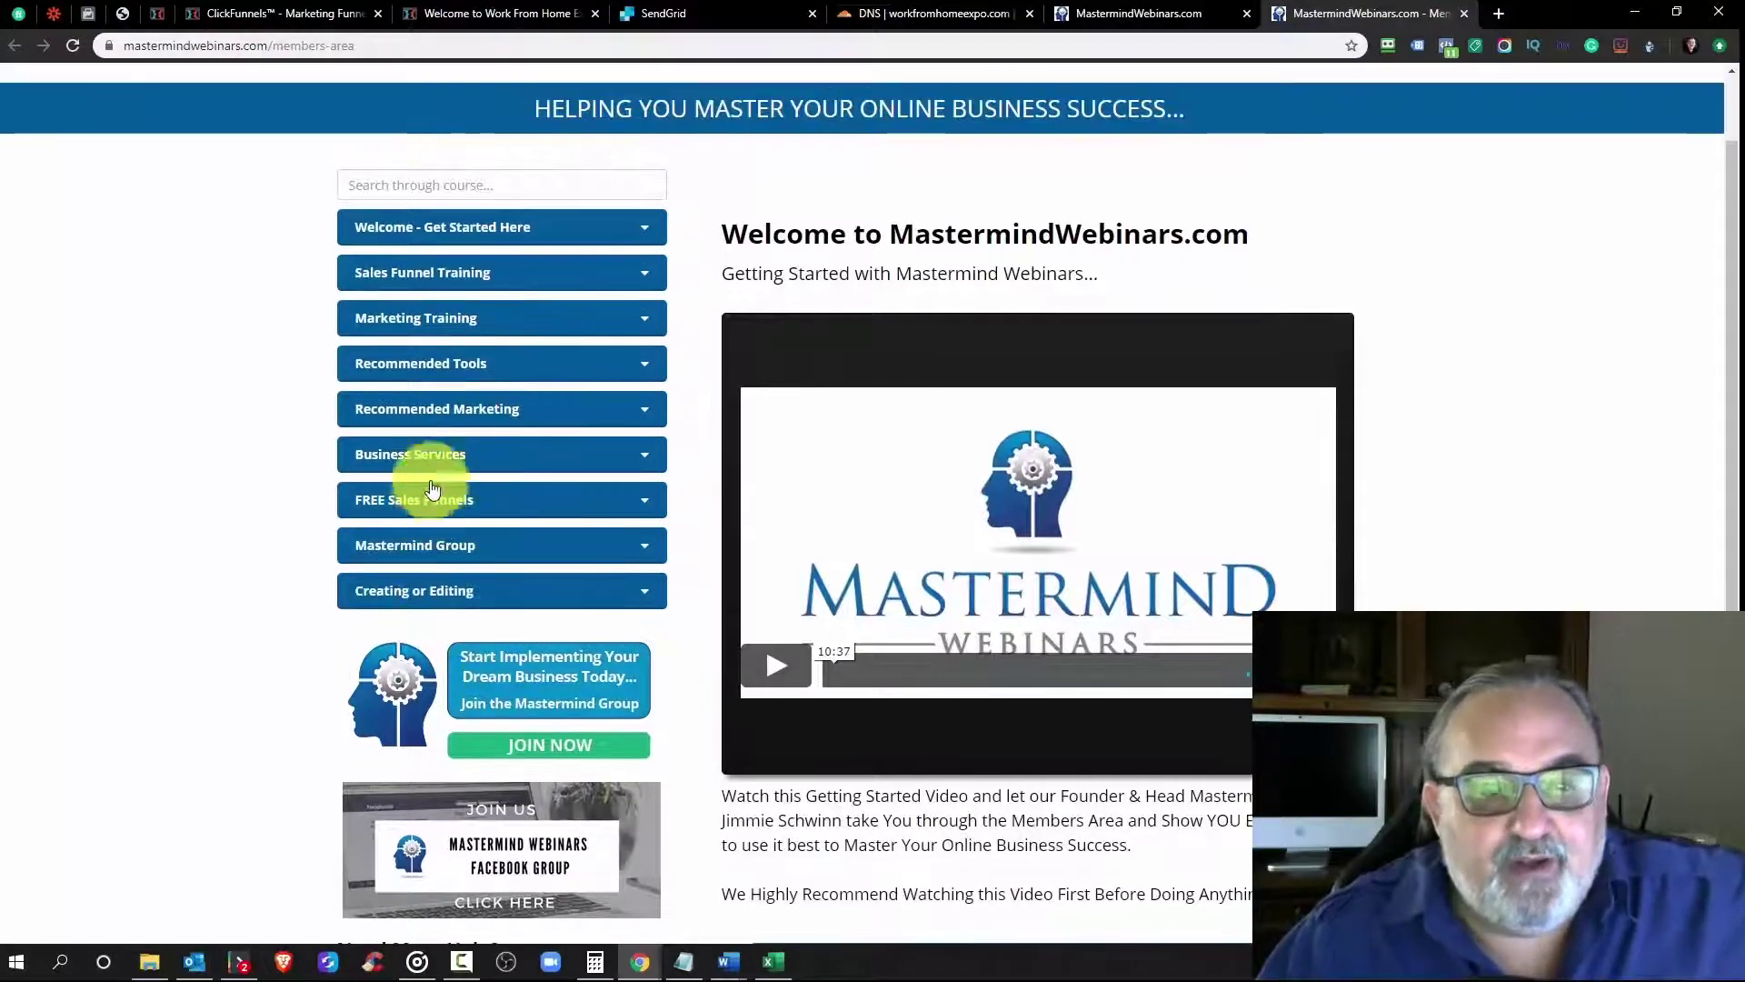
left_click(428, 363)
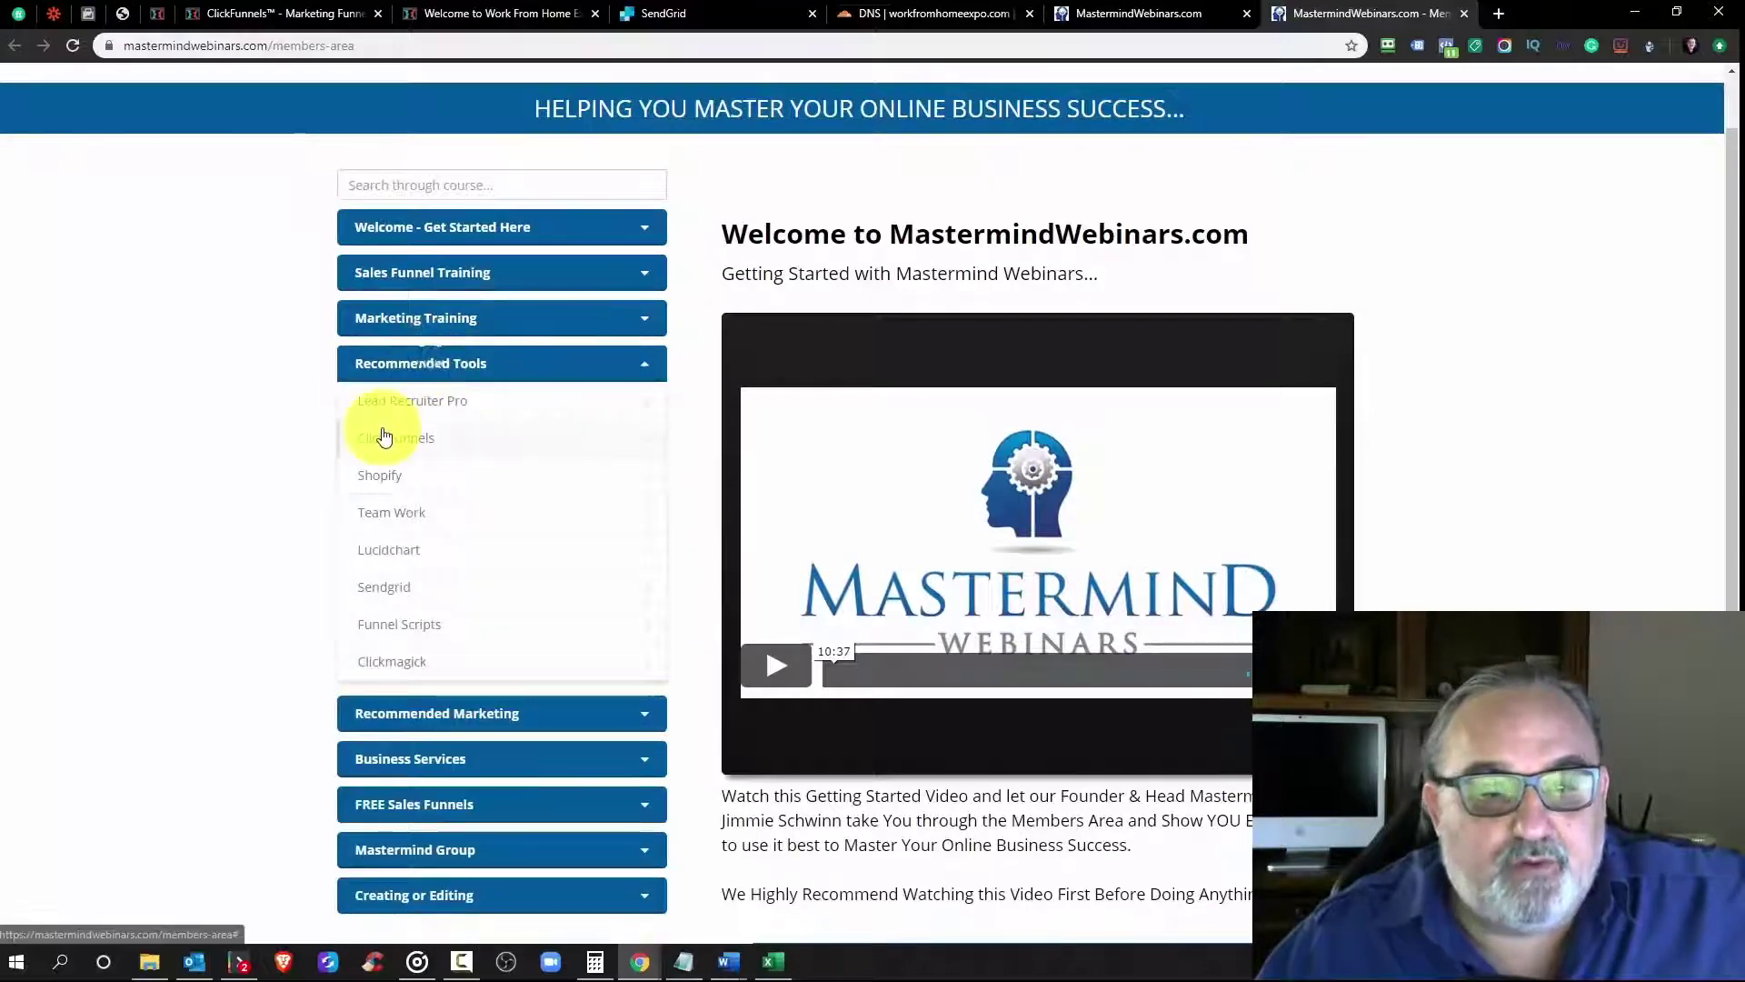
scroll(391, 438, "down", 2)
left_click(403, 411)
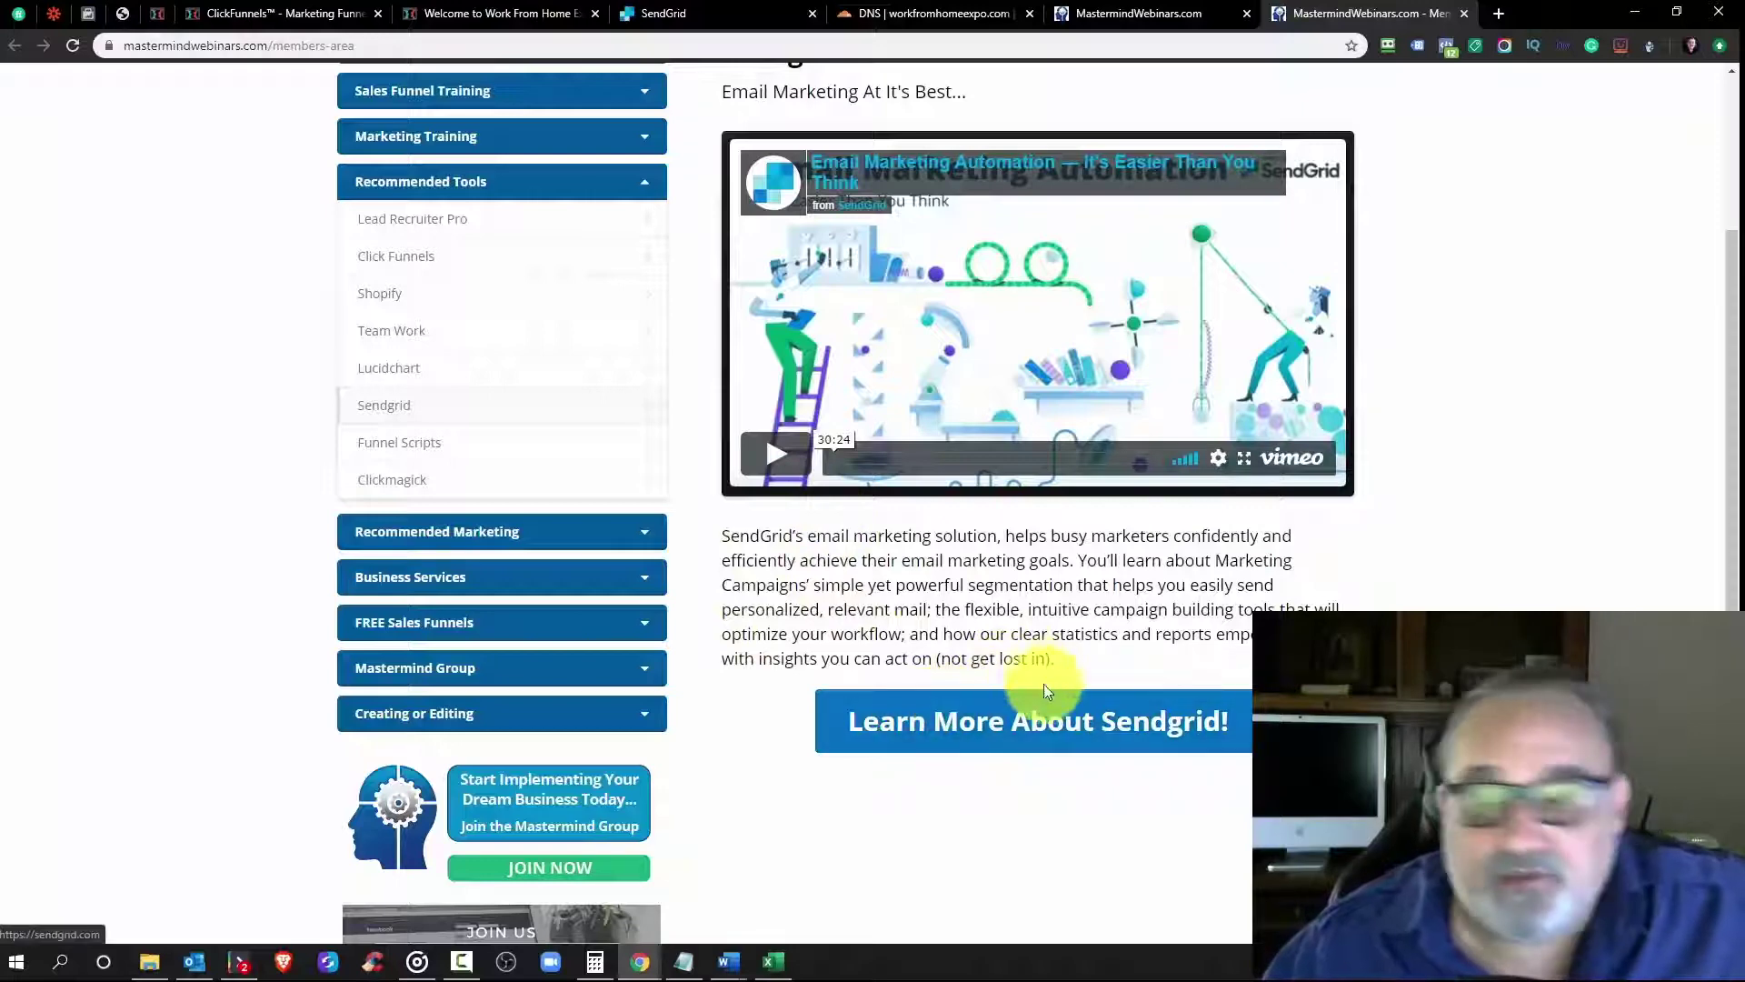
Step: Collapse the Recommended Tools section and highlight the Sendgrid lesson heading
left_click(474, 191)
left_click(492, 187)
left_click(495, 182)
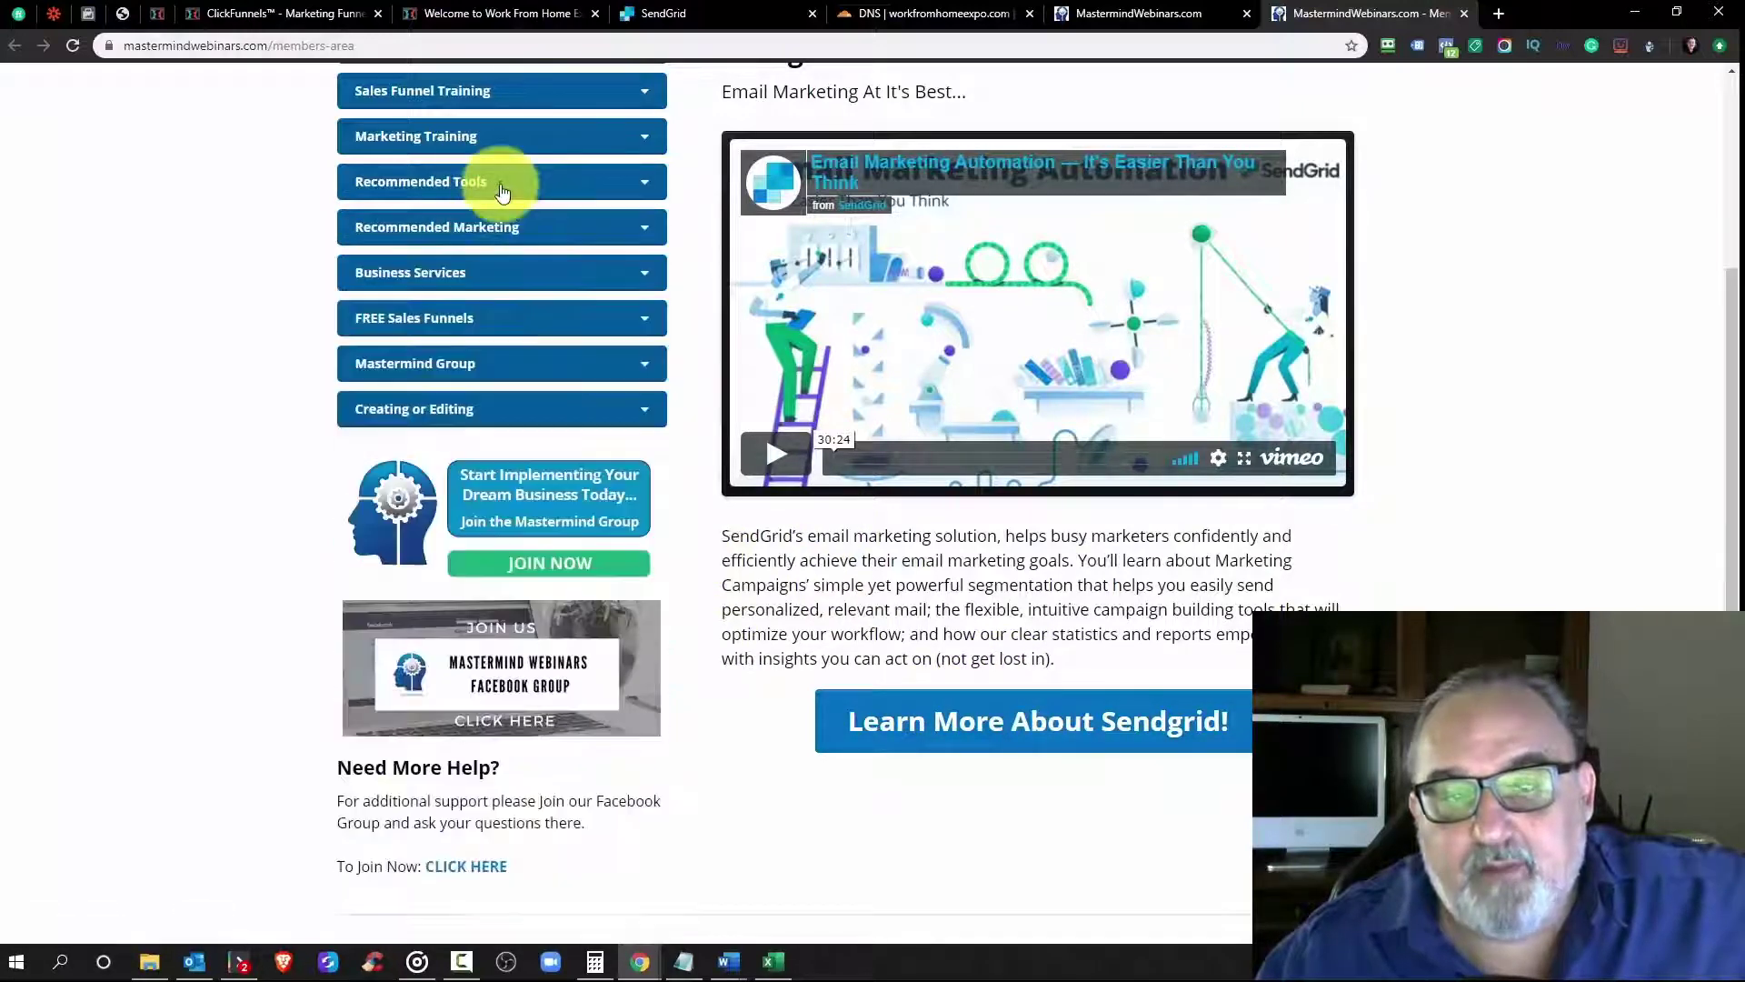
scroll(557, 286, "up", 3)
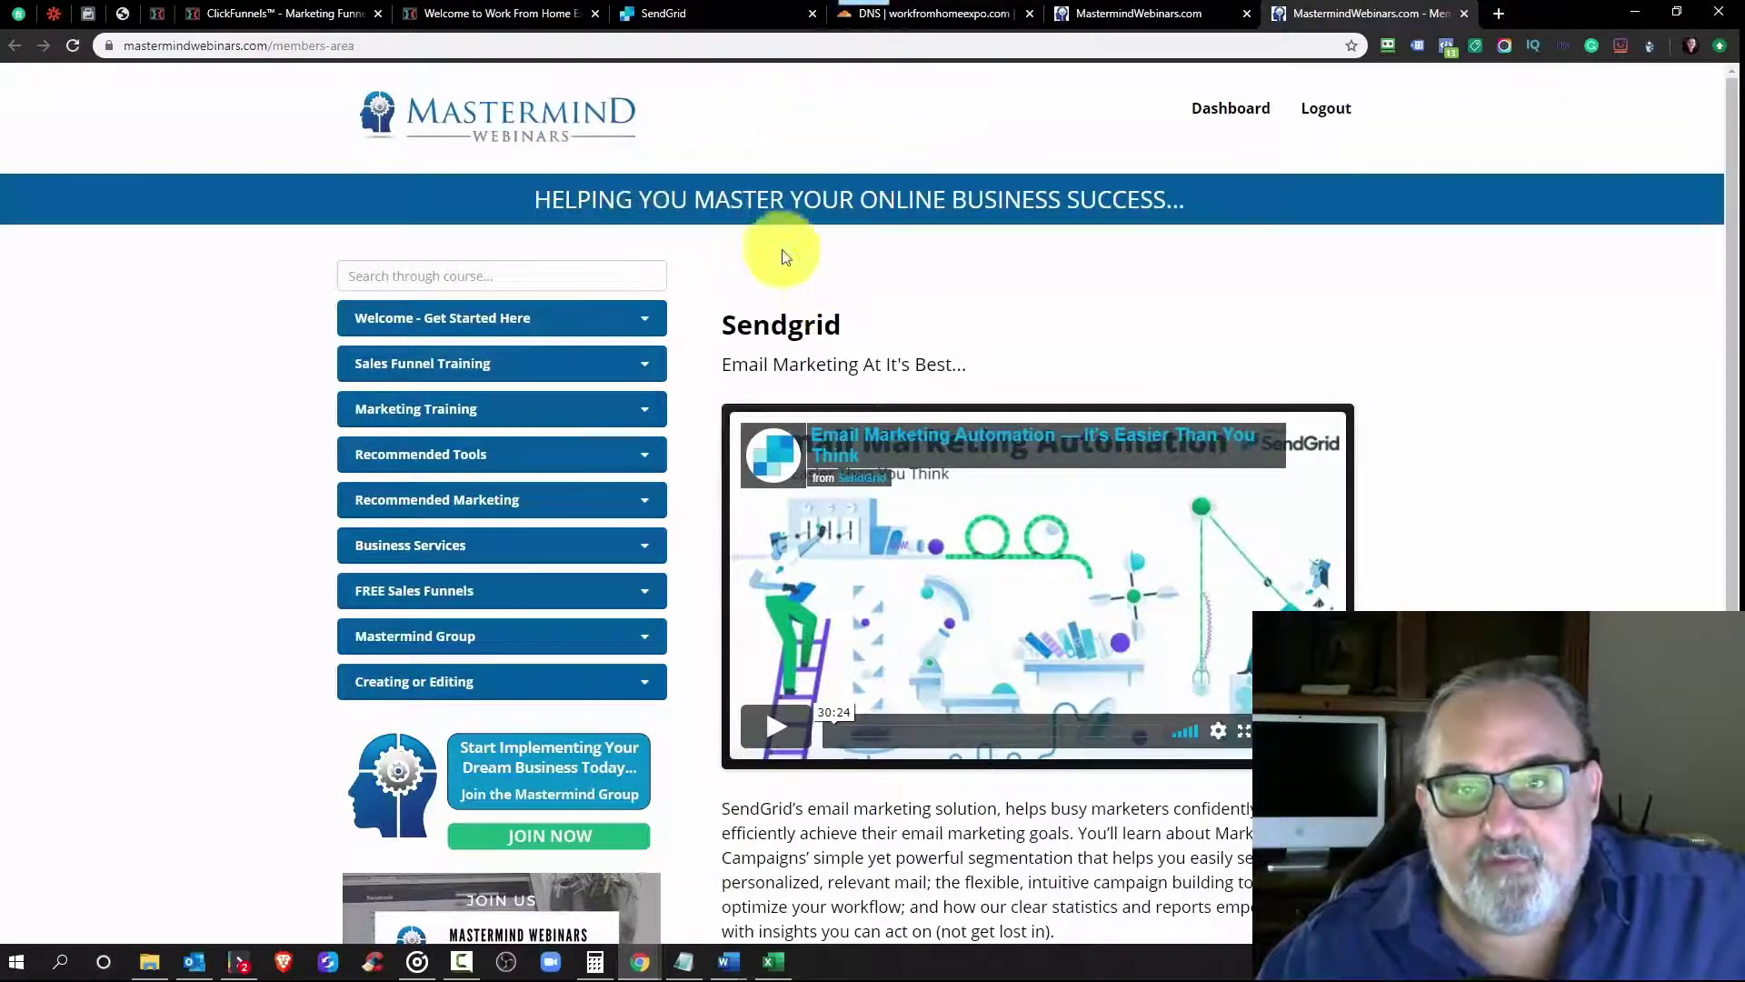
double_click(800, 324)
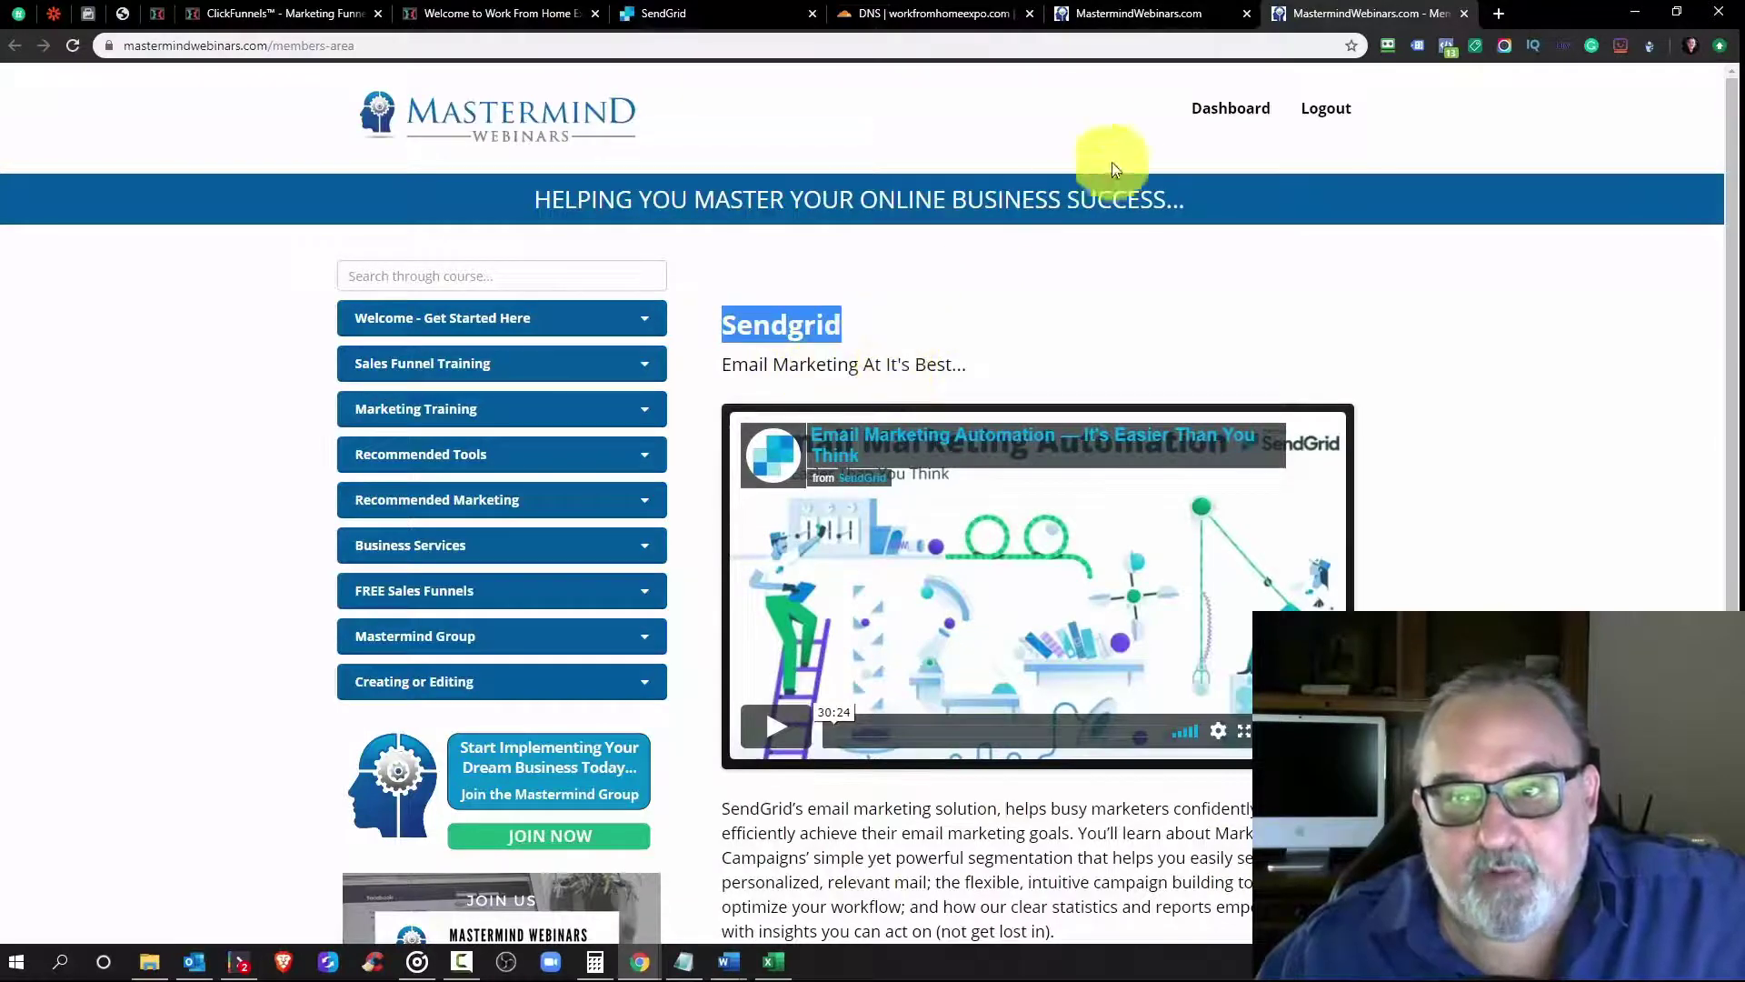
Step: Return to SendGrid, expand Address Whitelist in the Mail Settings, and highlight the whitelisted domain
left_click(707, 14)
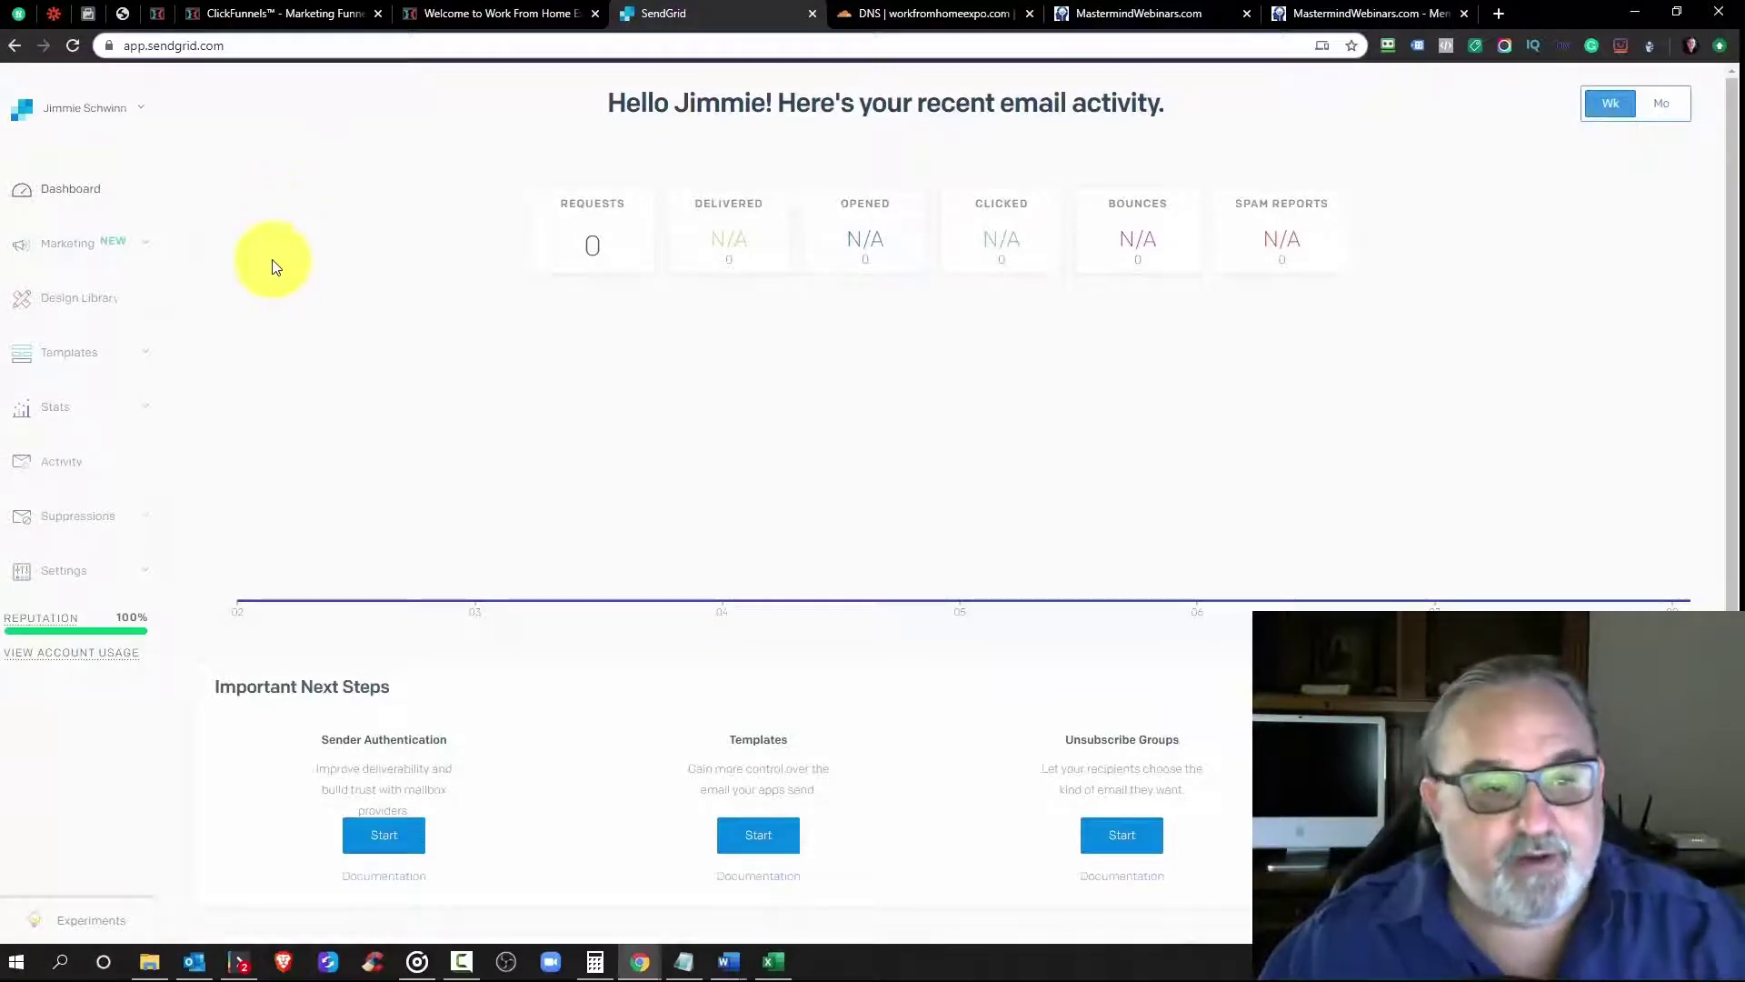
scroll(281, 401, "down", 2)
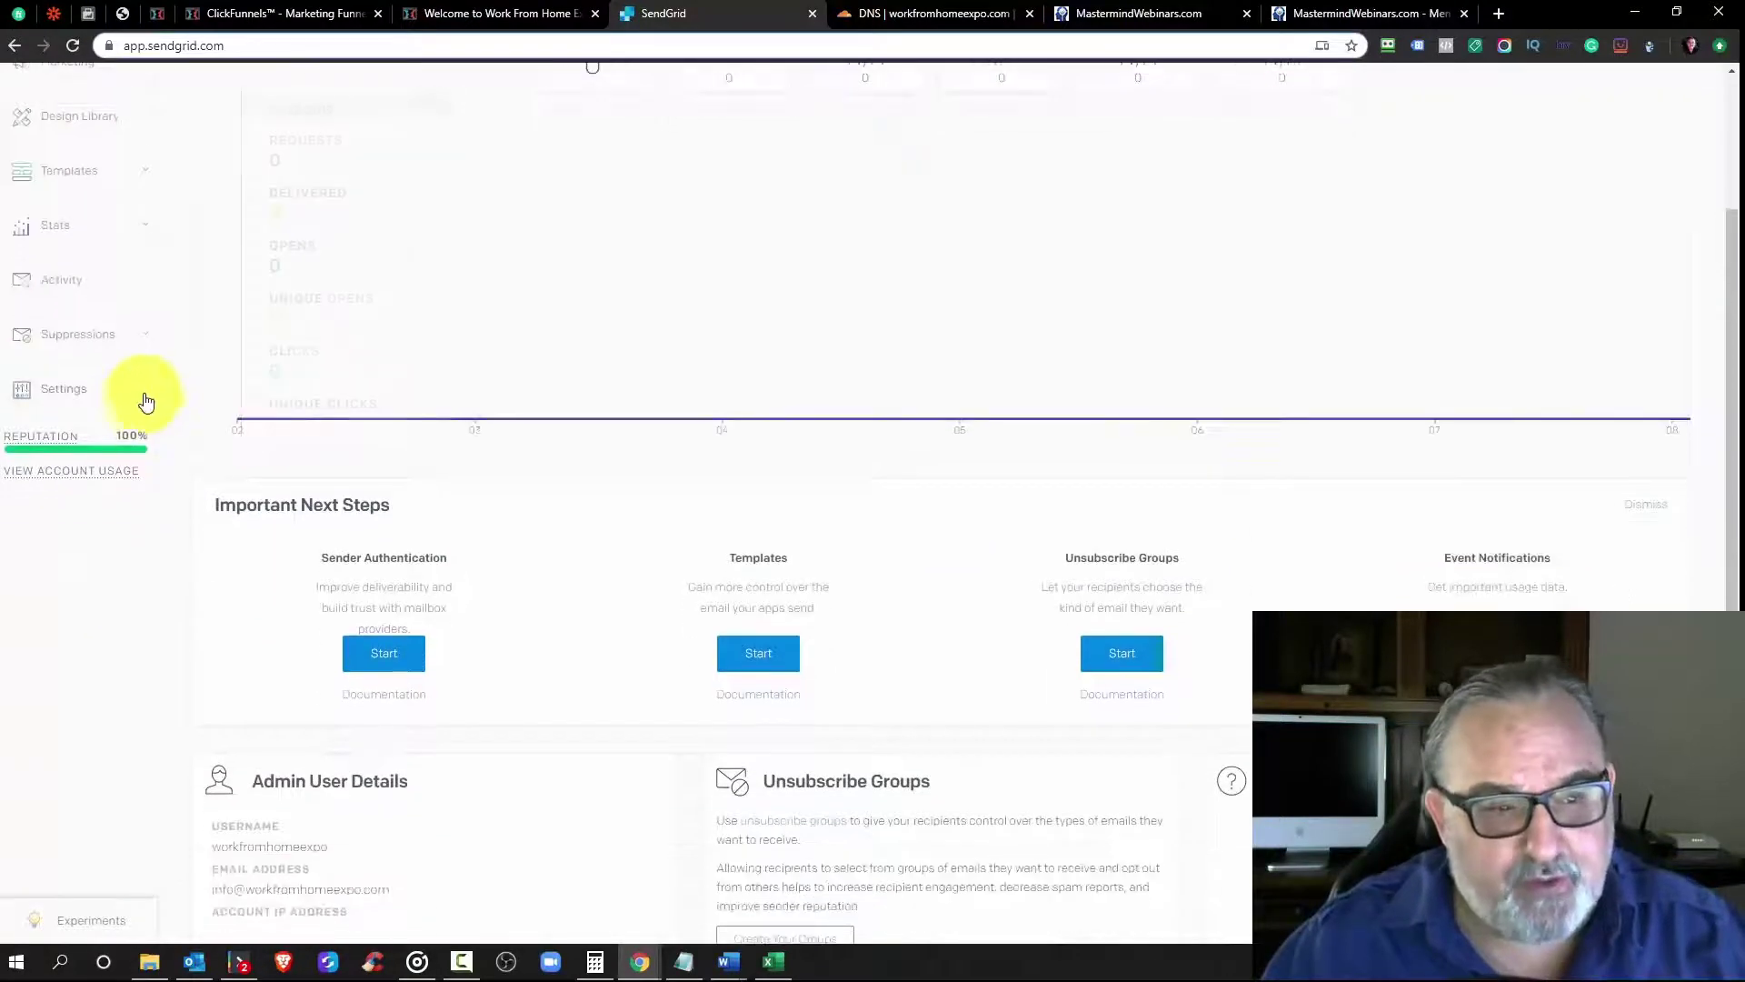
left_click(149, 394)
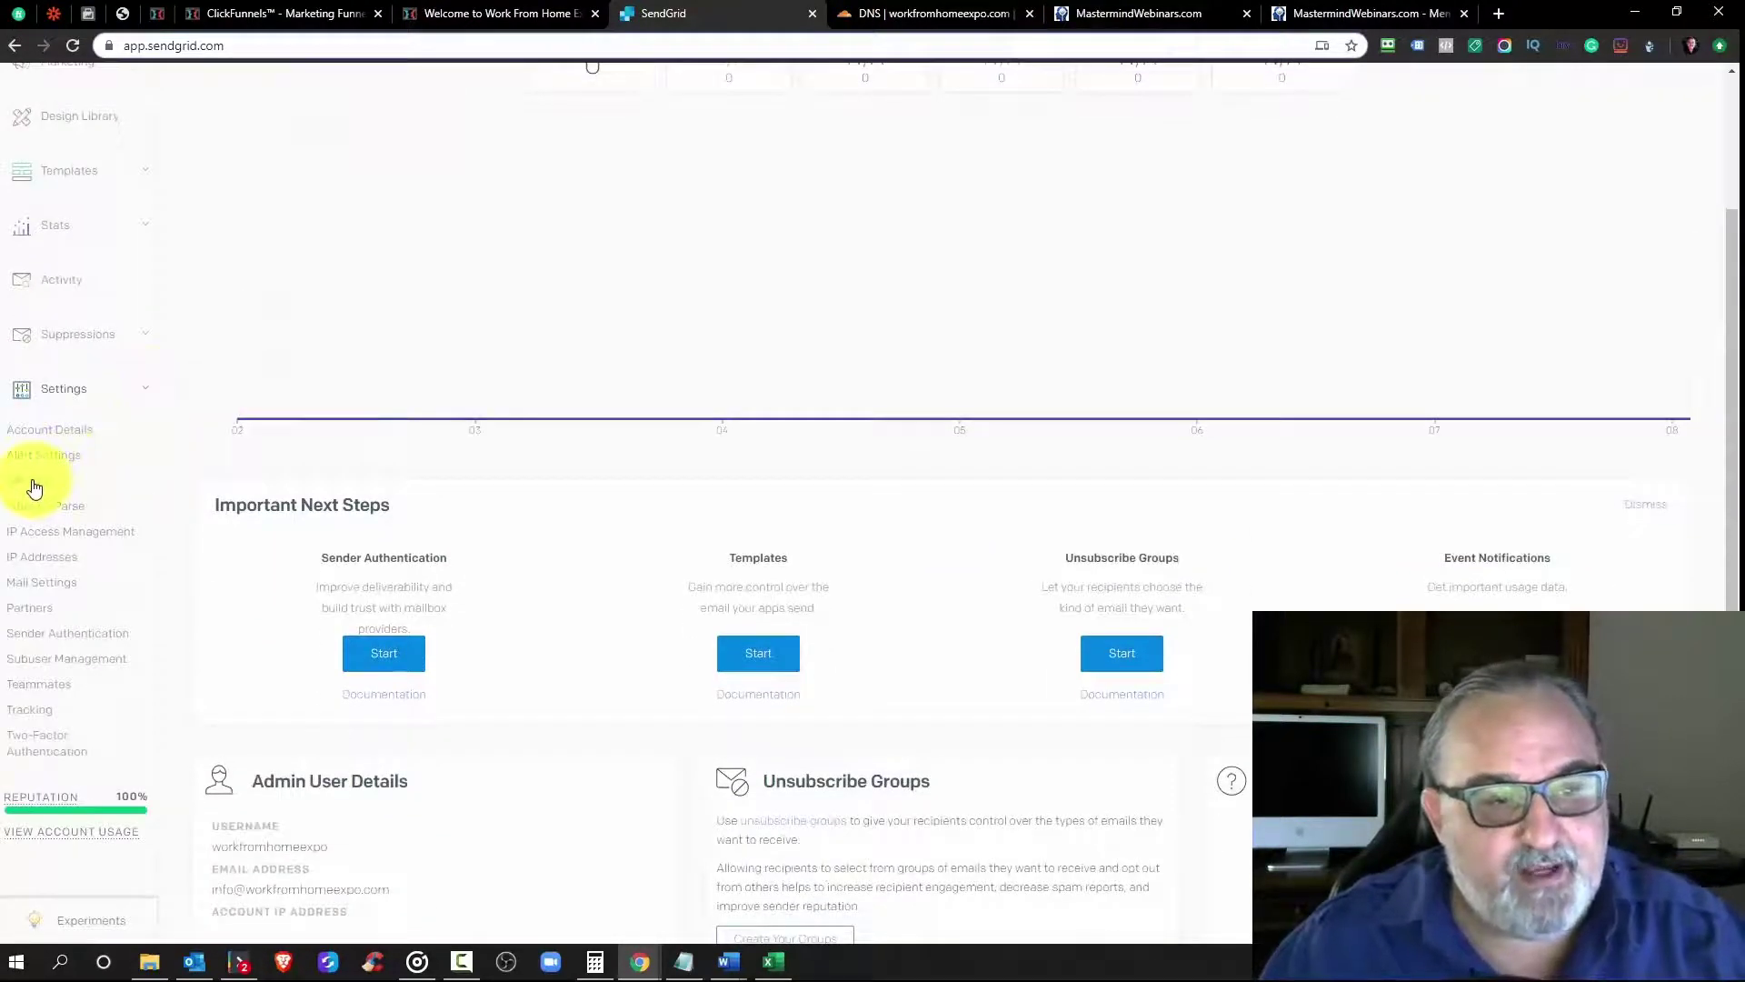
left_click(38, 583)
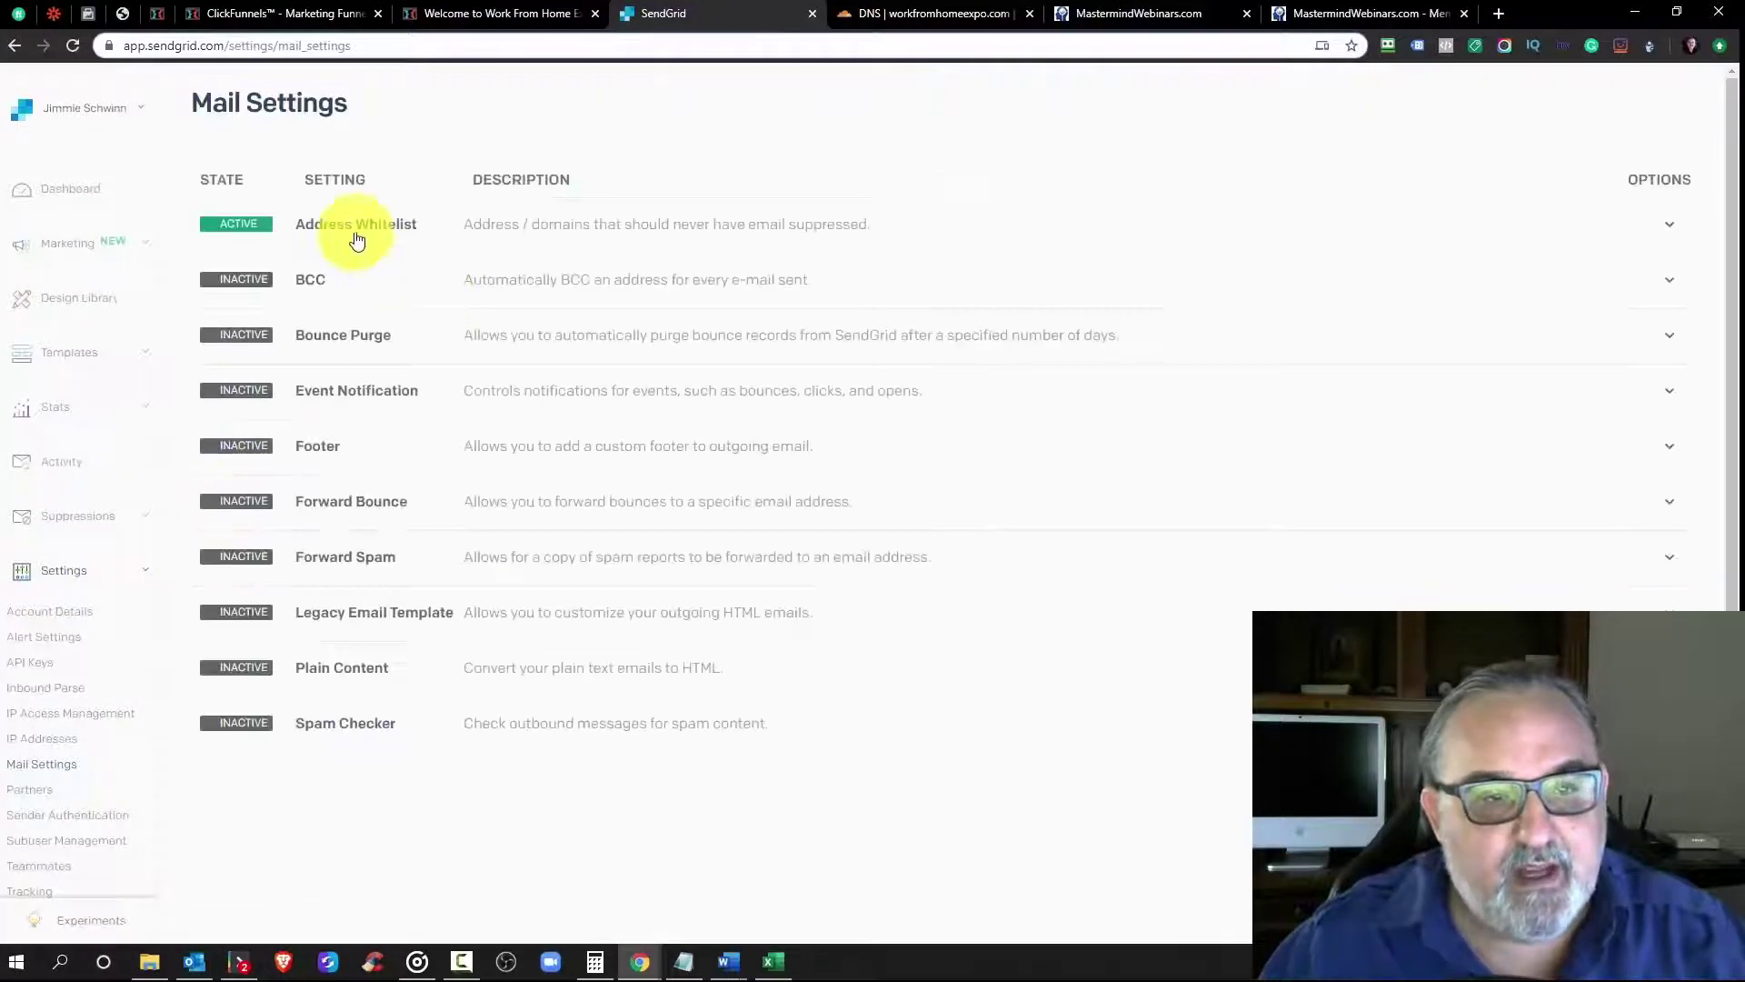
left_click(357, 229)
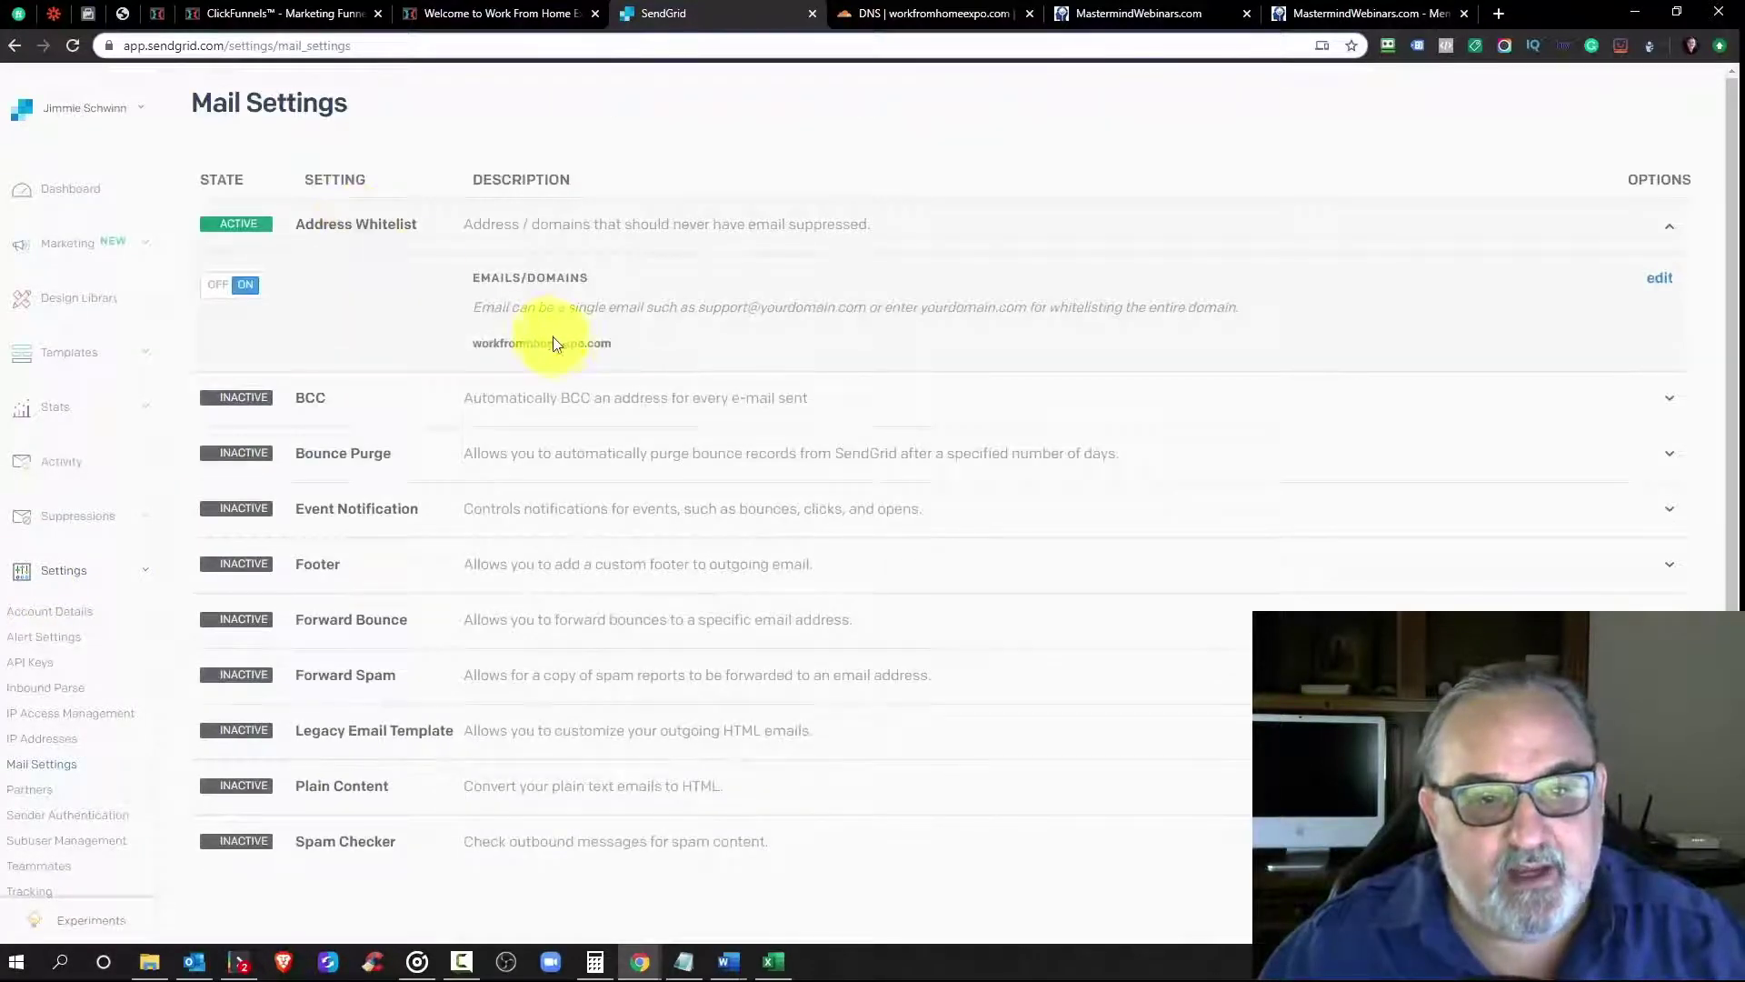
left_click_drag(559, 342, 561, 431)
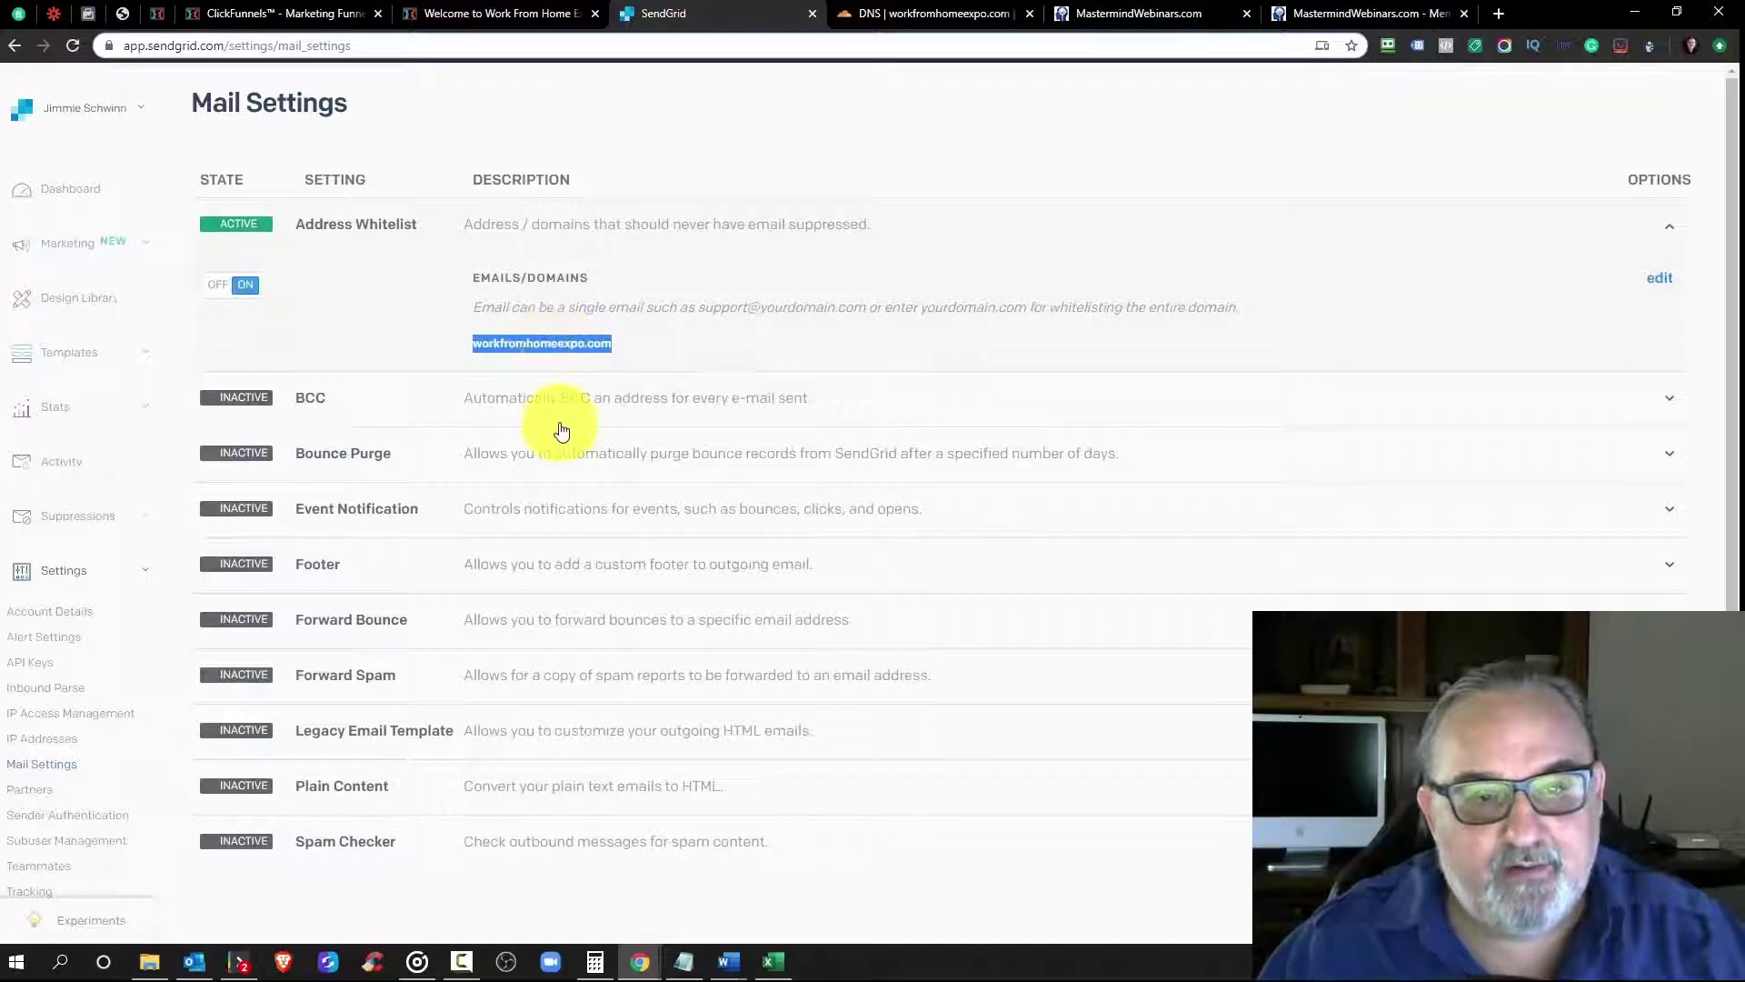
Step: Open the Address Whitelist entry for editing, save it with the domain workfromhomeexpo.com, and look over the other mail settings
left_click(1662, 284)
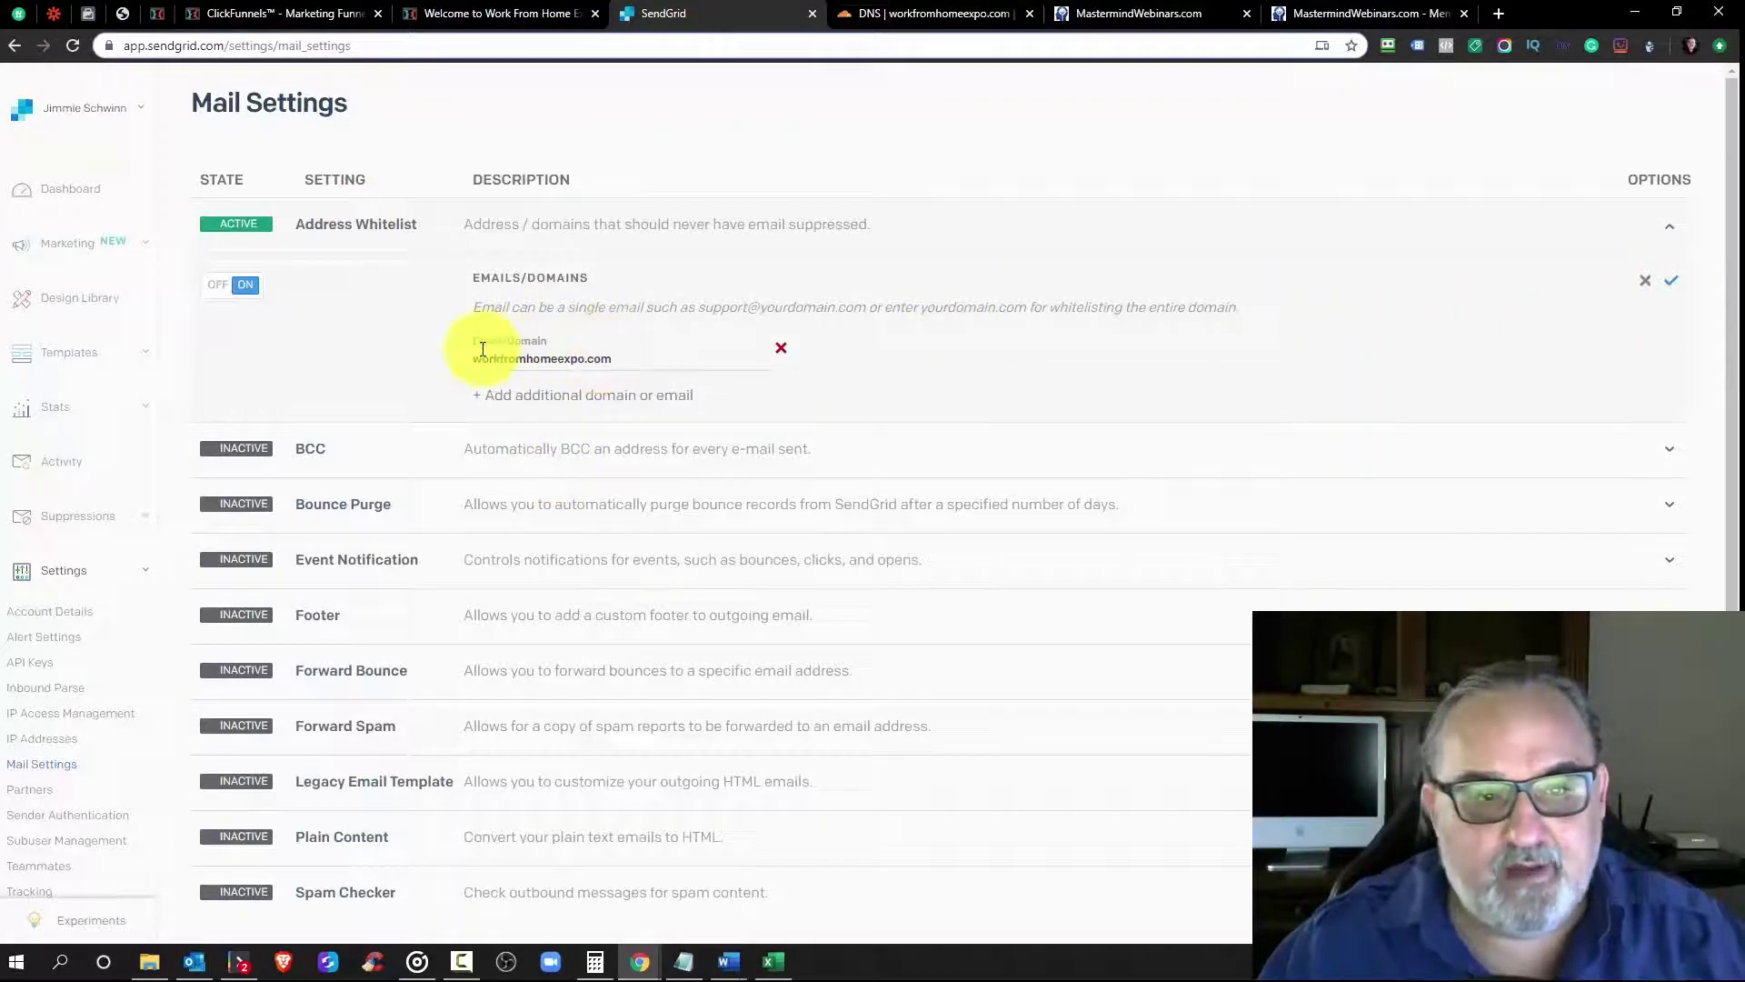
double_click(555, 361)
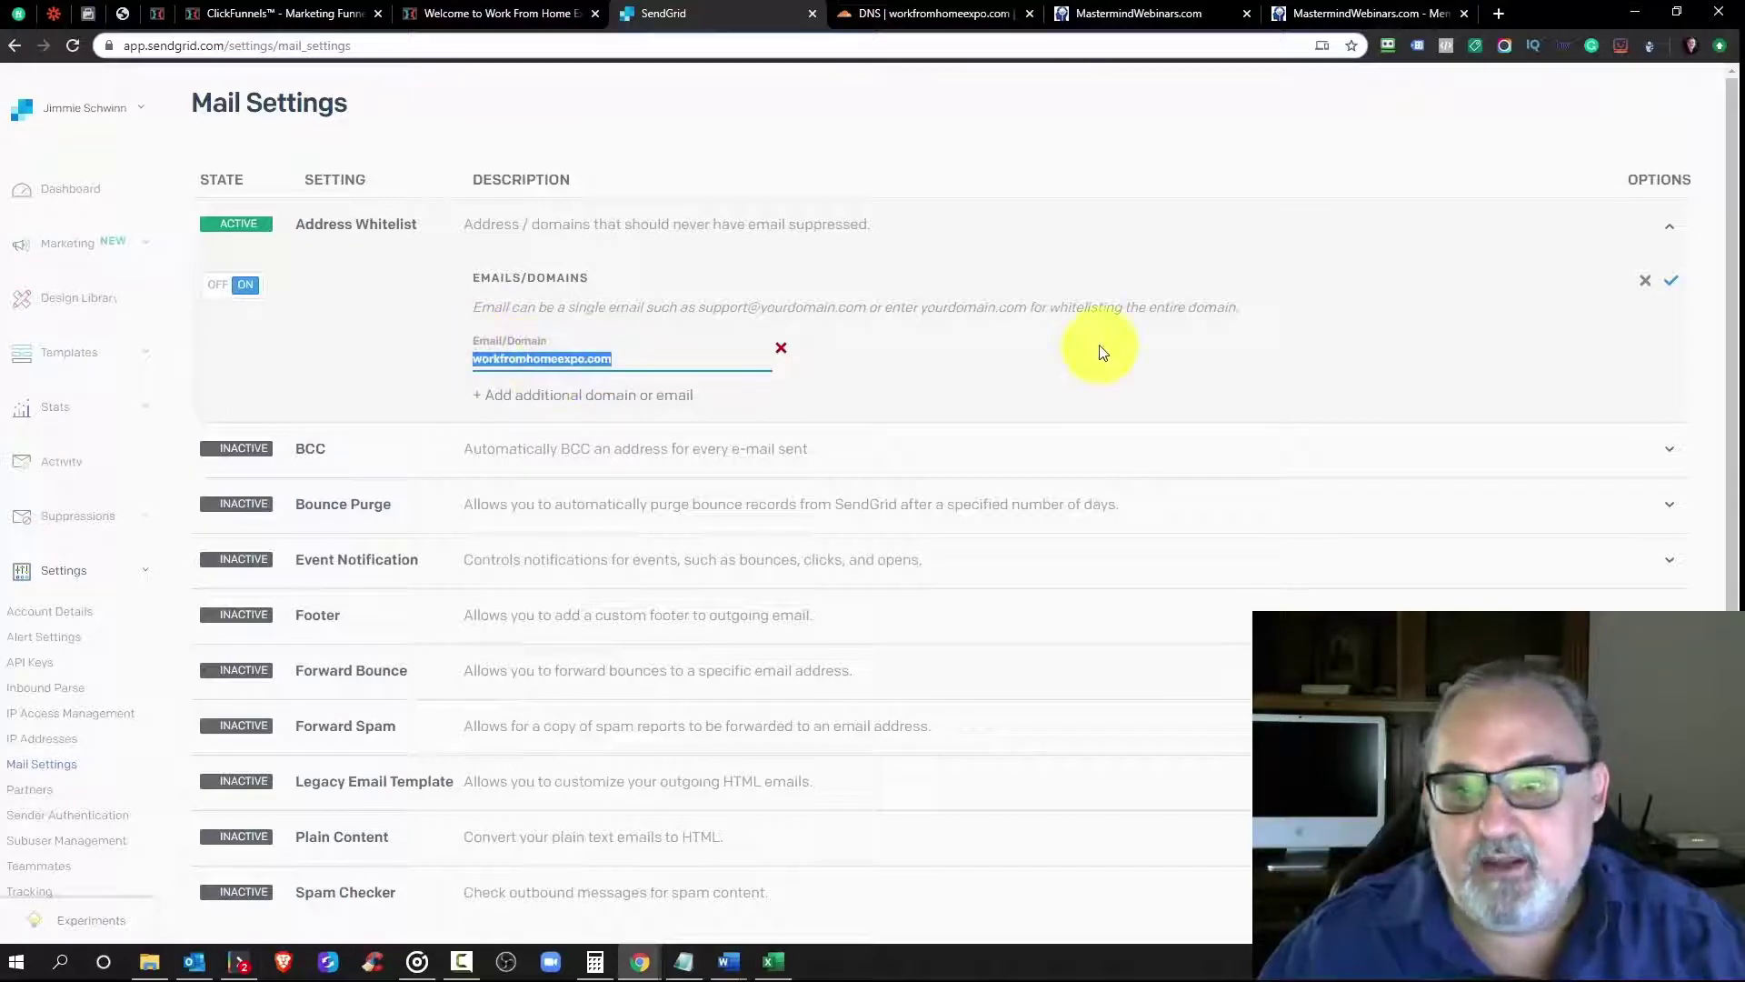
left_click(1668, 285)
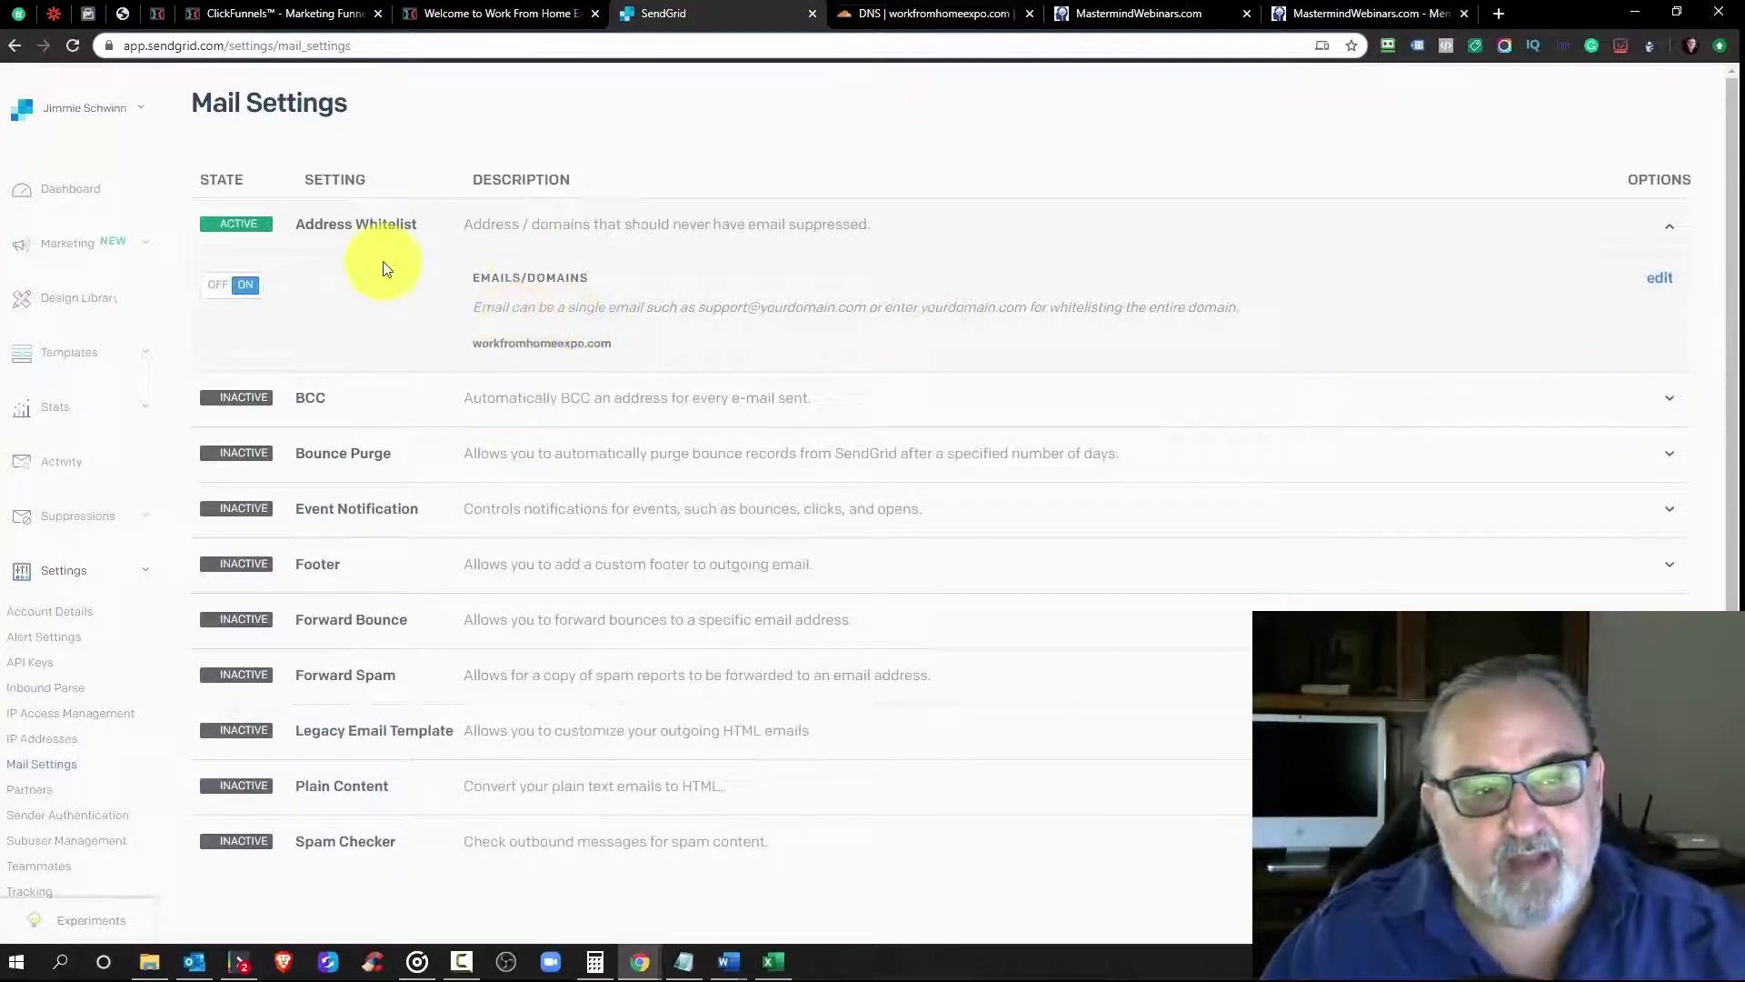
scroll(370, 340, "down", 2)
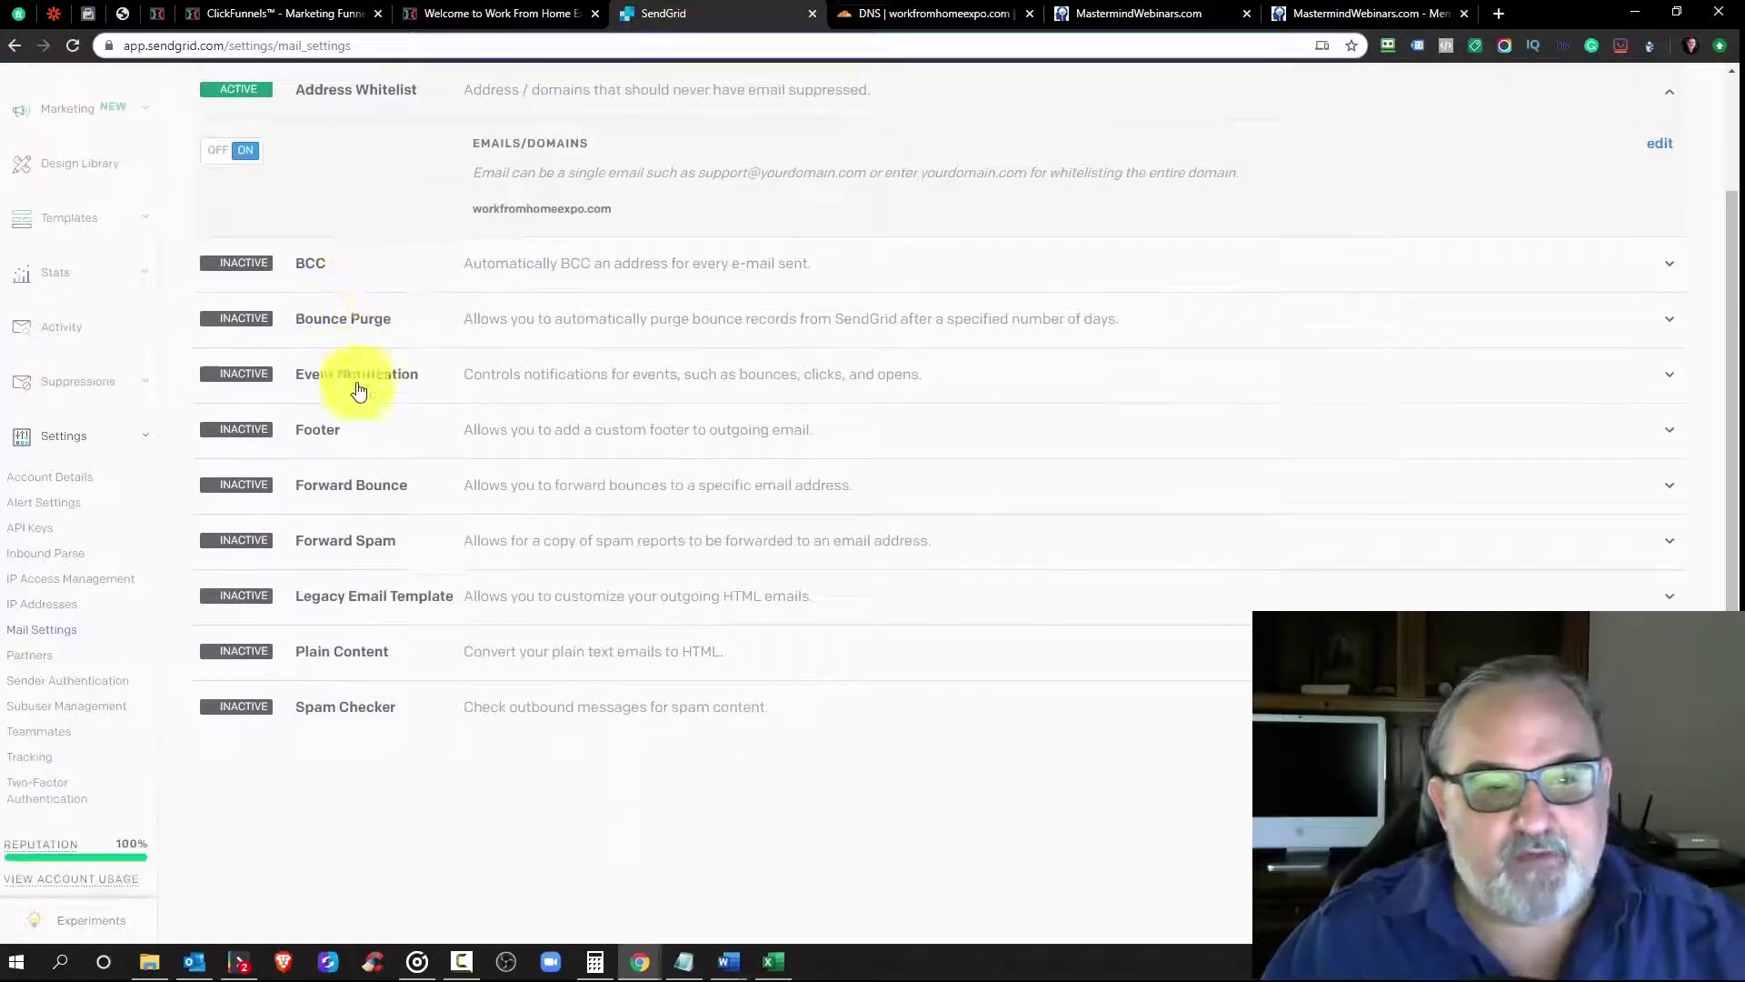
scroll(427, 468, "up", 2)
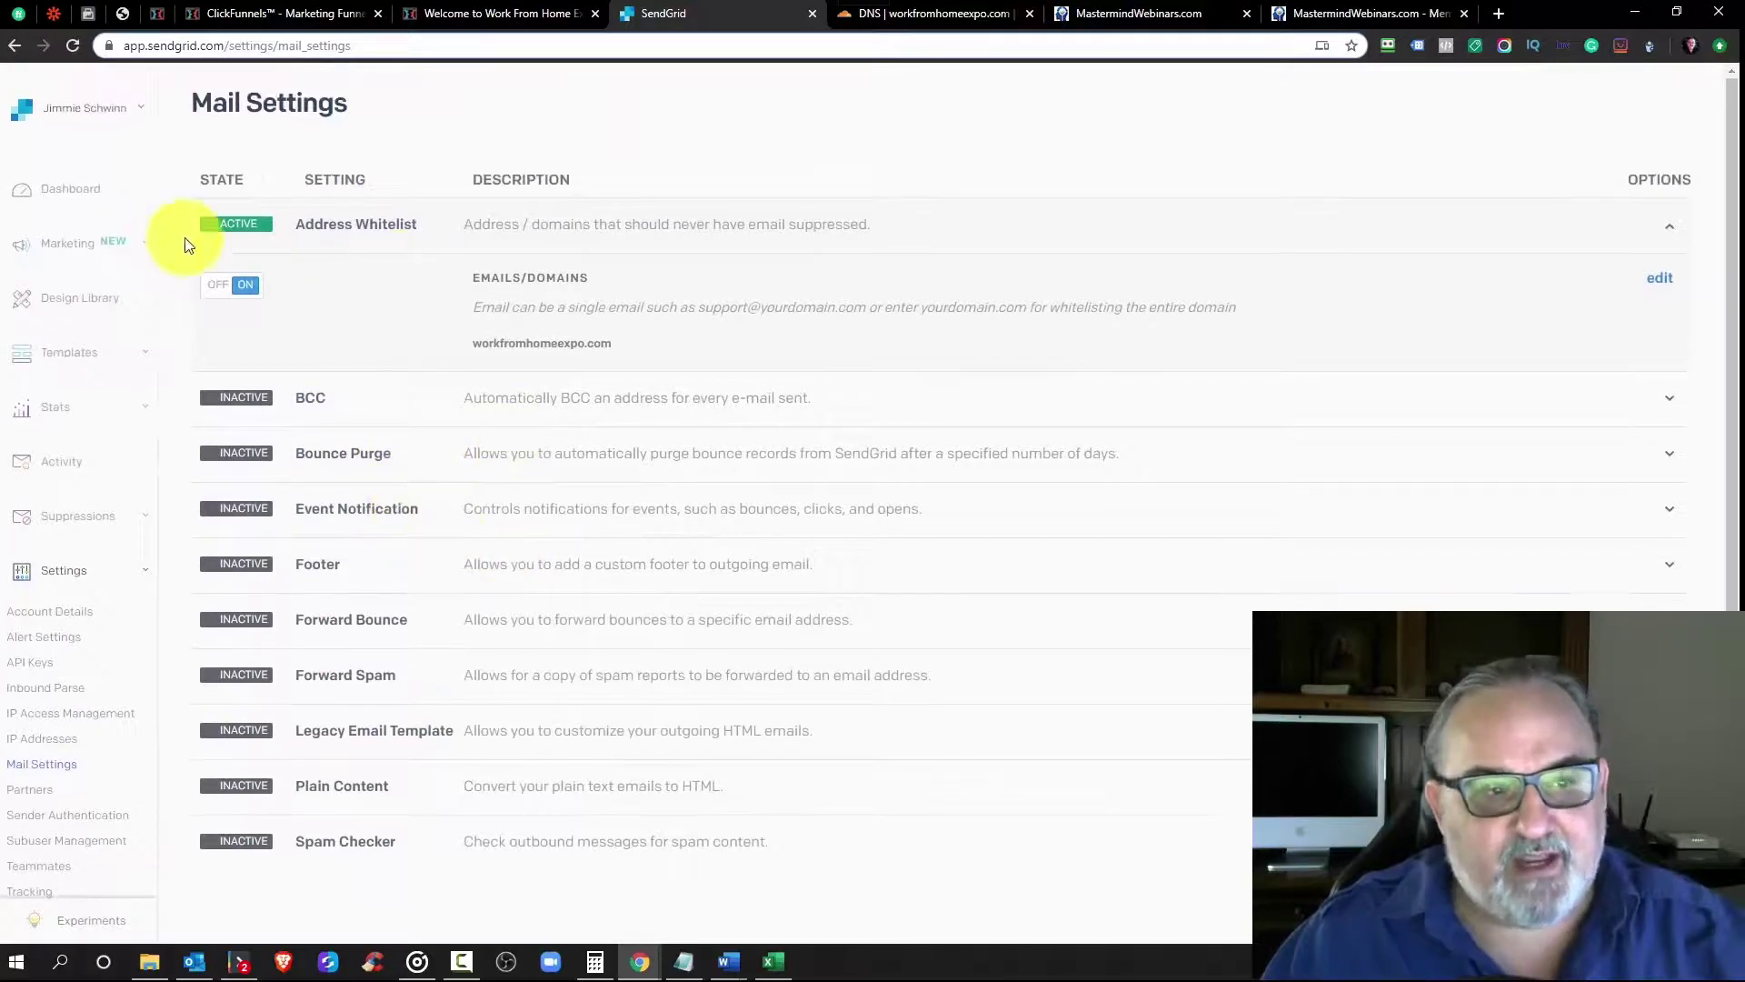
Step: Return to the SendGrid dashboard, open the API Keys settings, and highlight the ClickFunnels key name
left_click(51, 188)
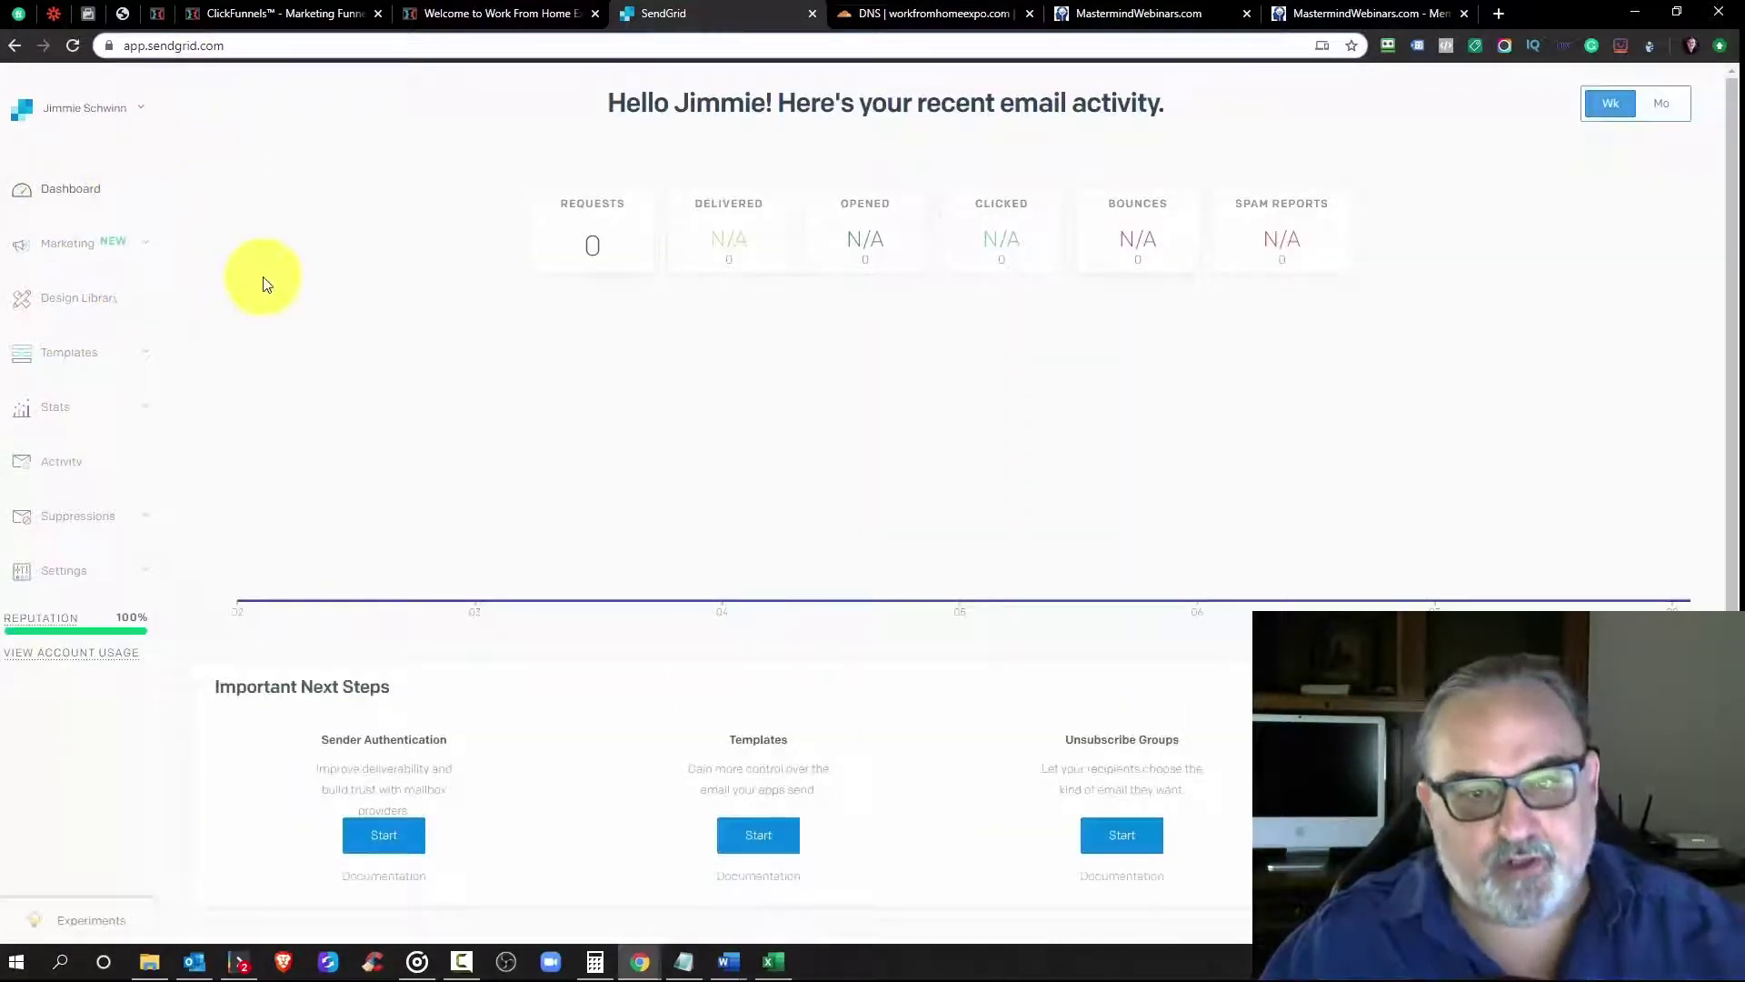
mouse_move(289, 334)
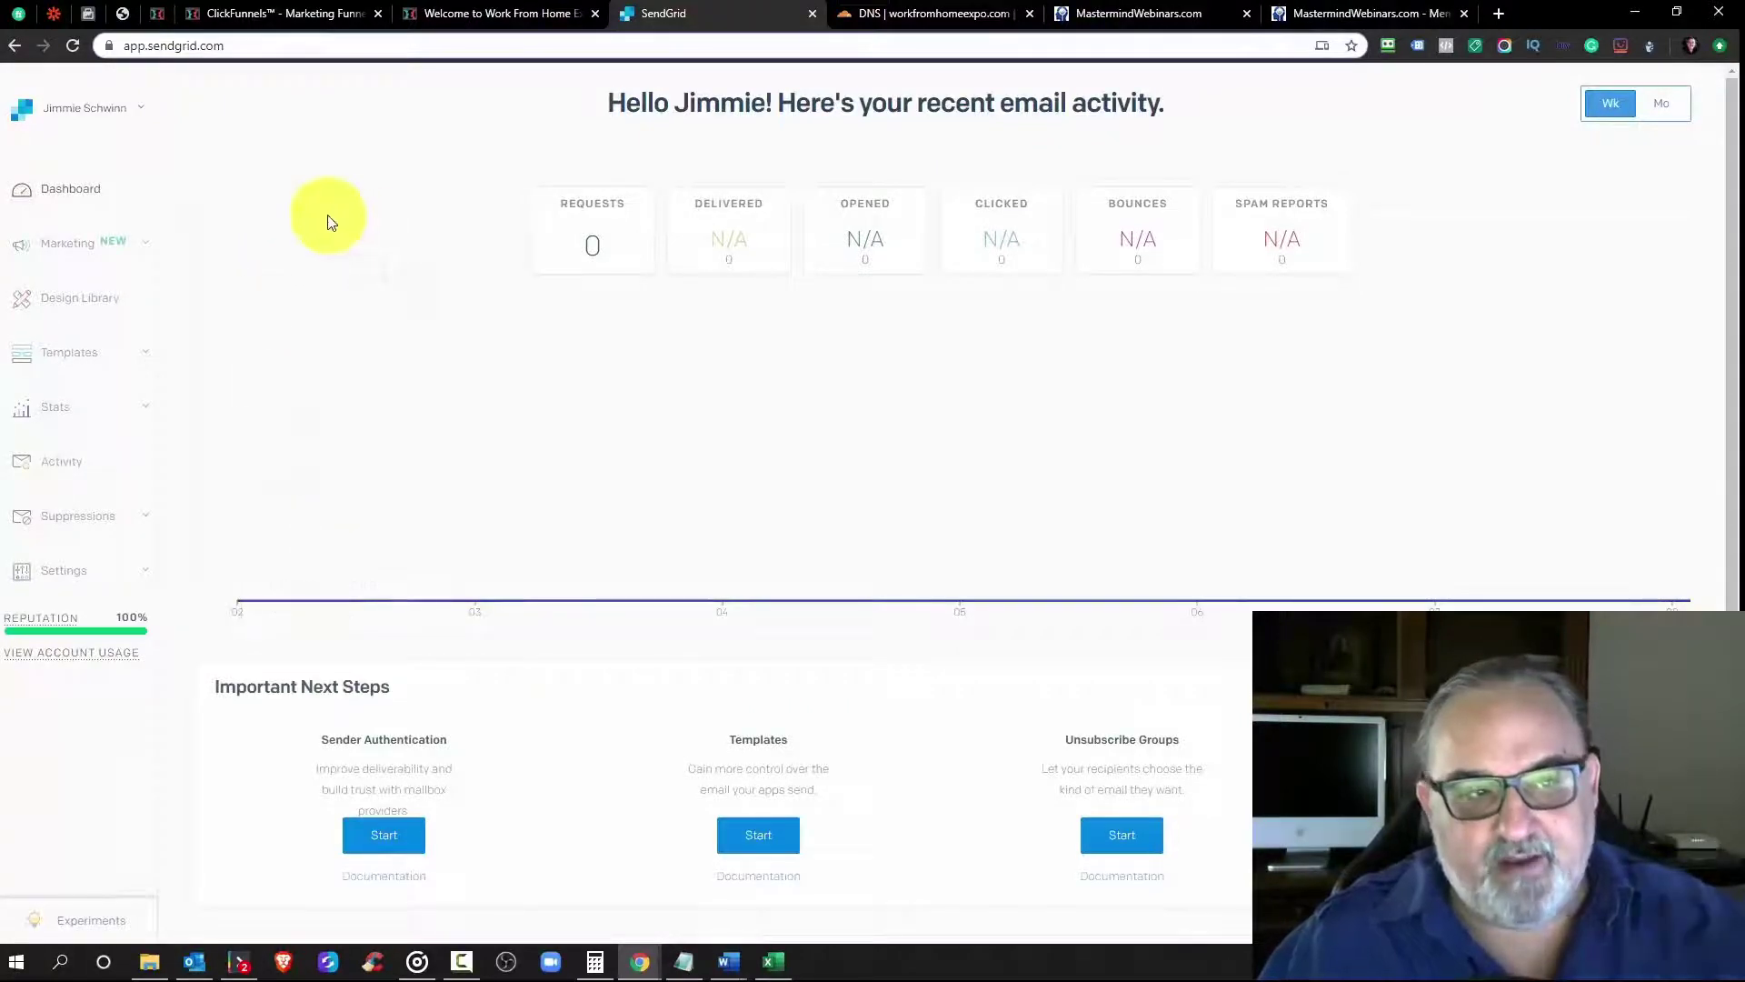
left_click(85, 571)
scroll(86, 579, "down", 3)
left_click(37, 380)
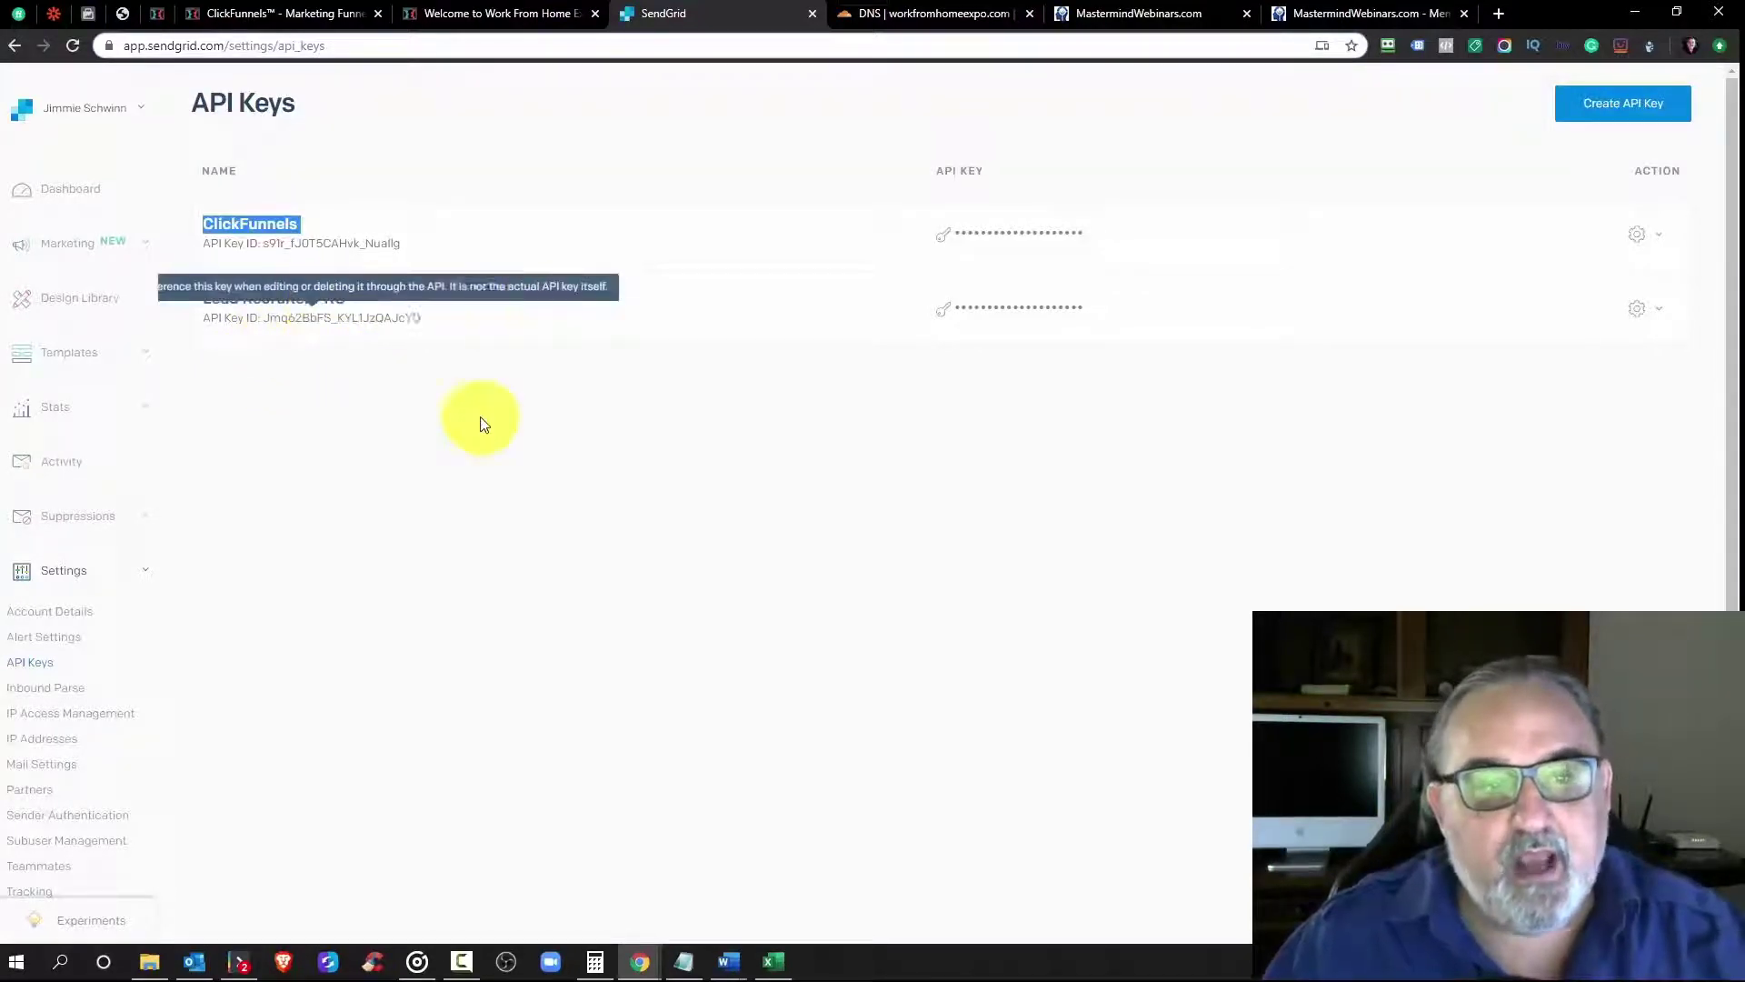
Step: Highlight the Lead Recruiter PRO key name in the API key list and open the SendGrid Account Details
left_click(443, 491)
triple_click(344, 300)
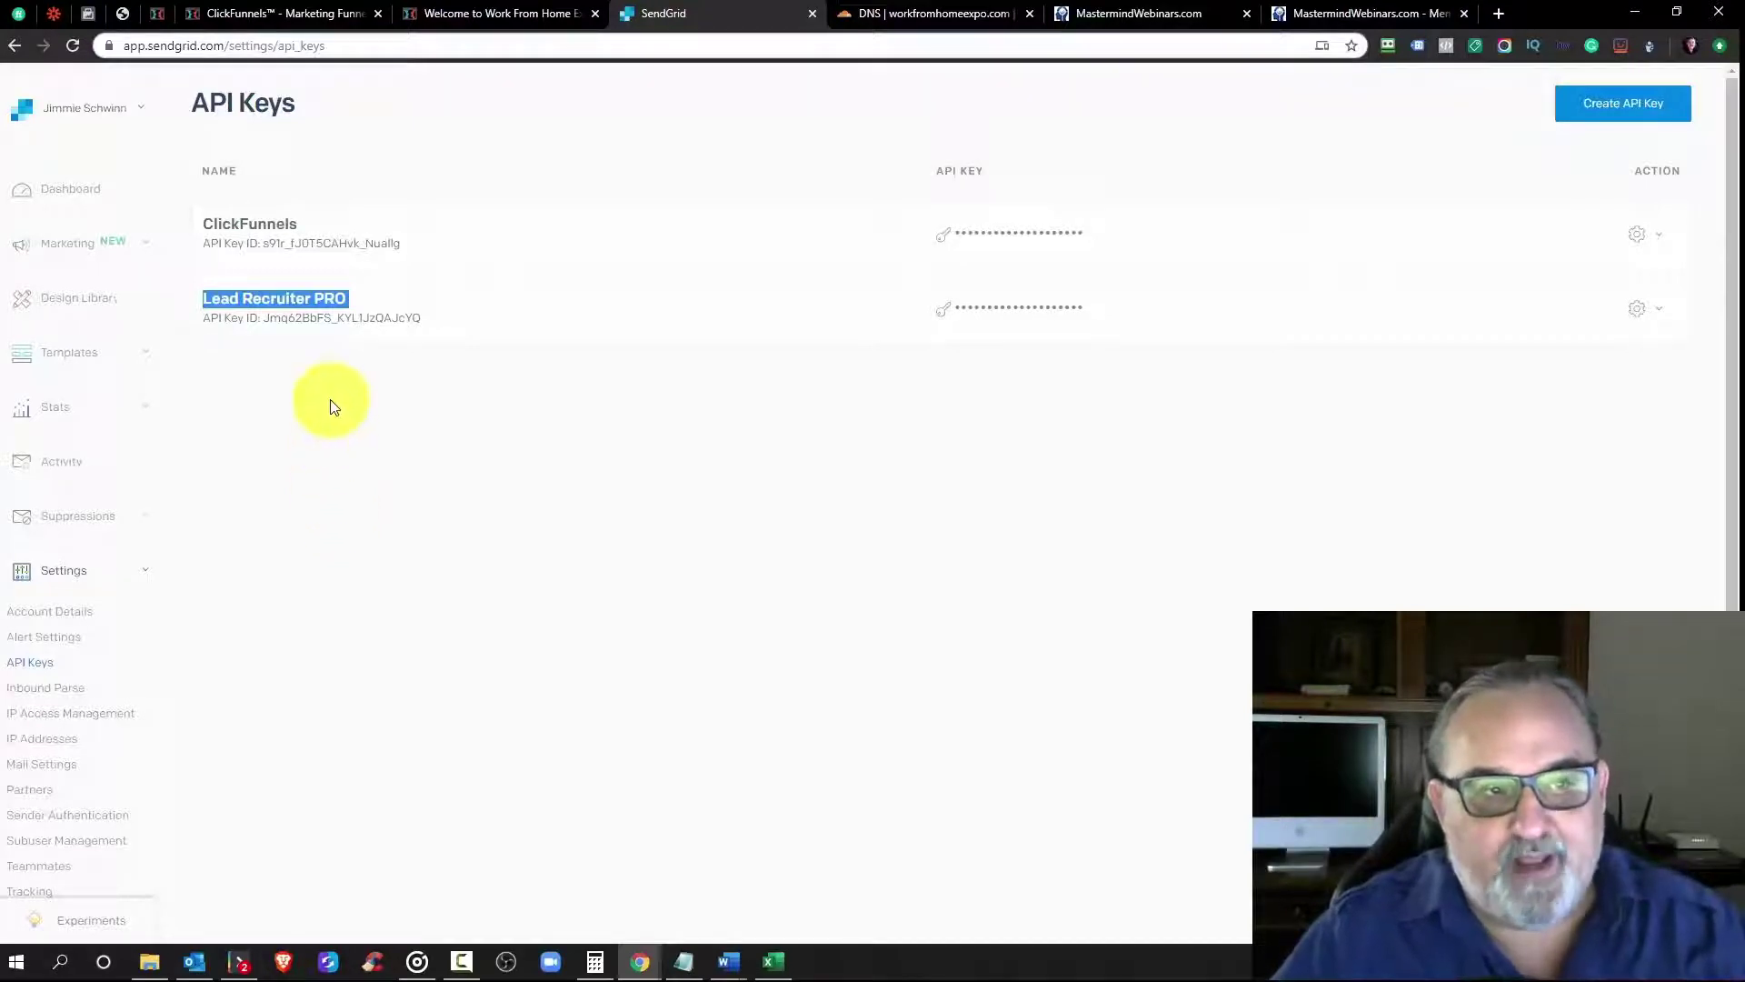
left_click(140, 114)
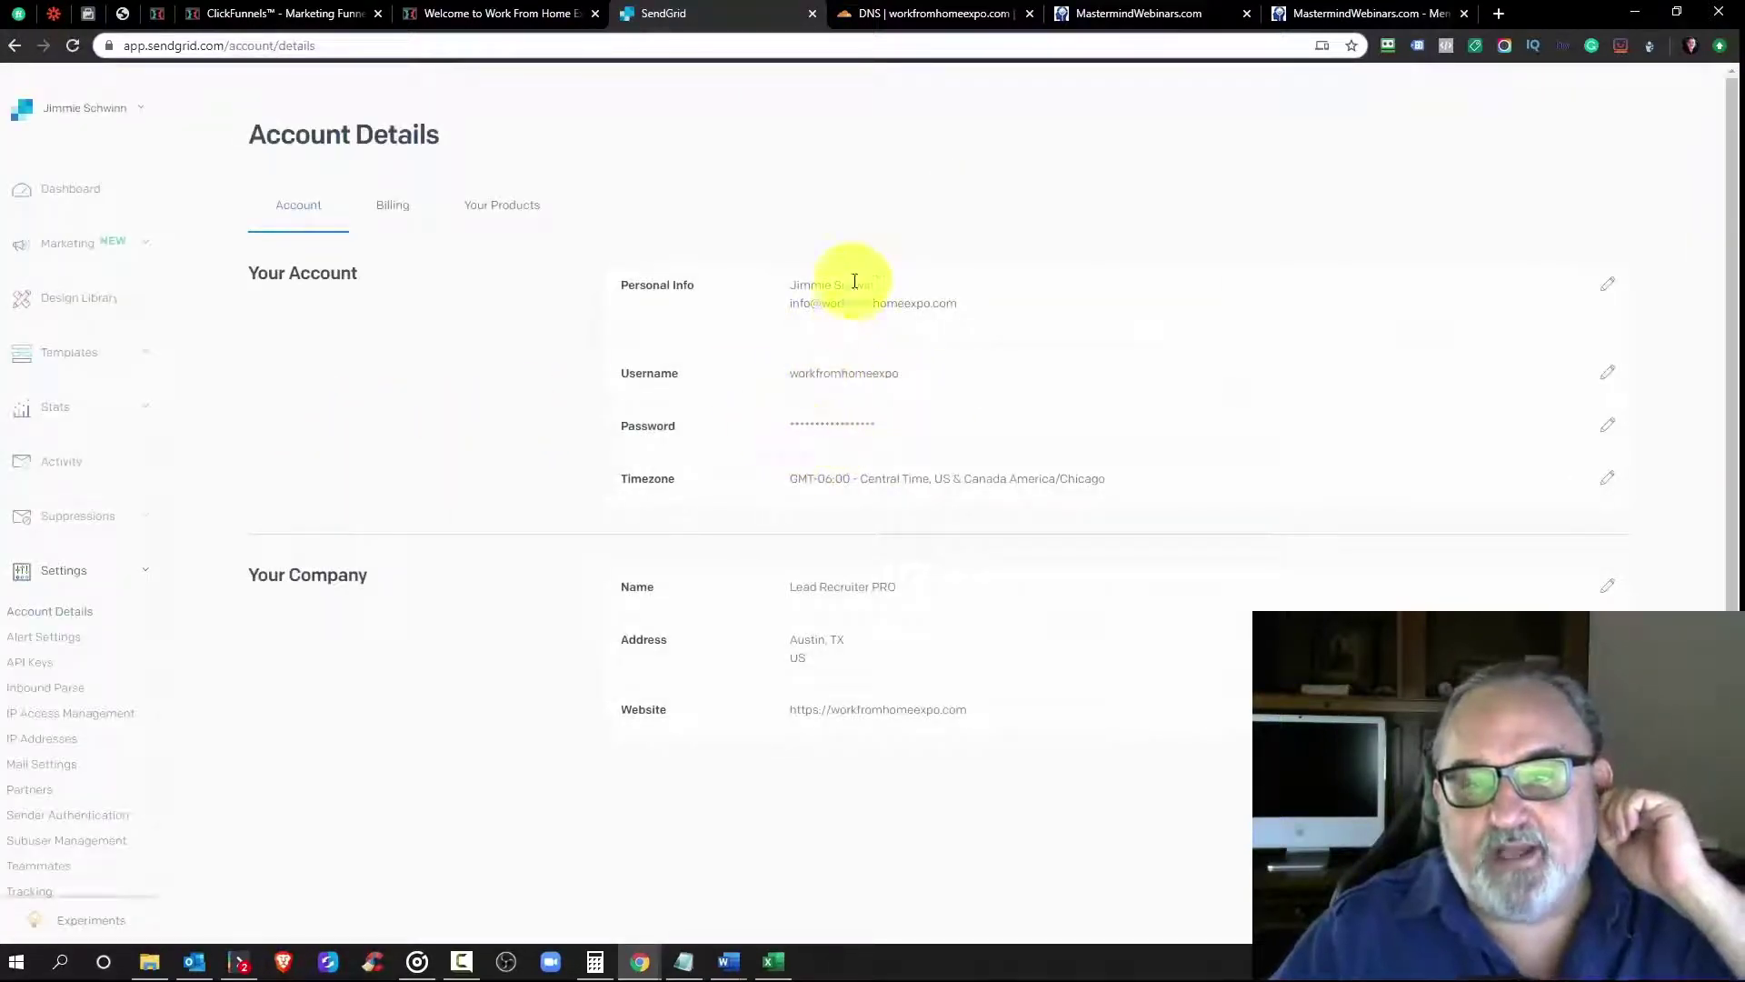
Step: Return to the SendGrid dashboard, switch to Lead Recruiter PRO, and sign in by filling the username and password from the saved WFHE login
left_click(56, 188)
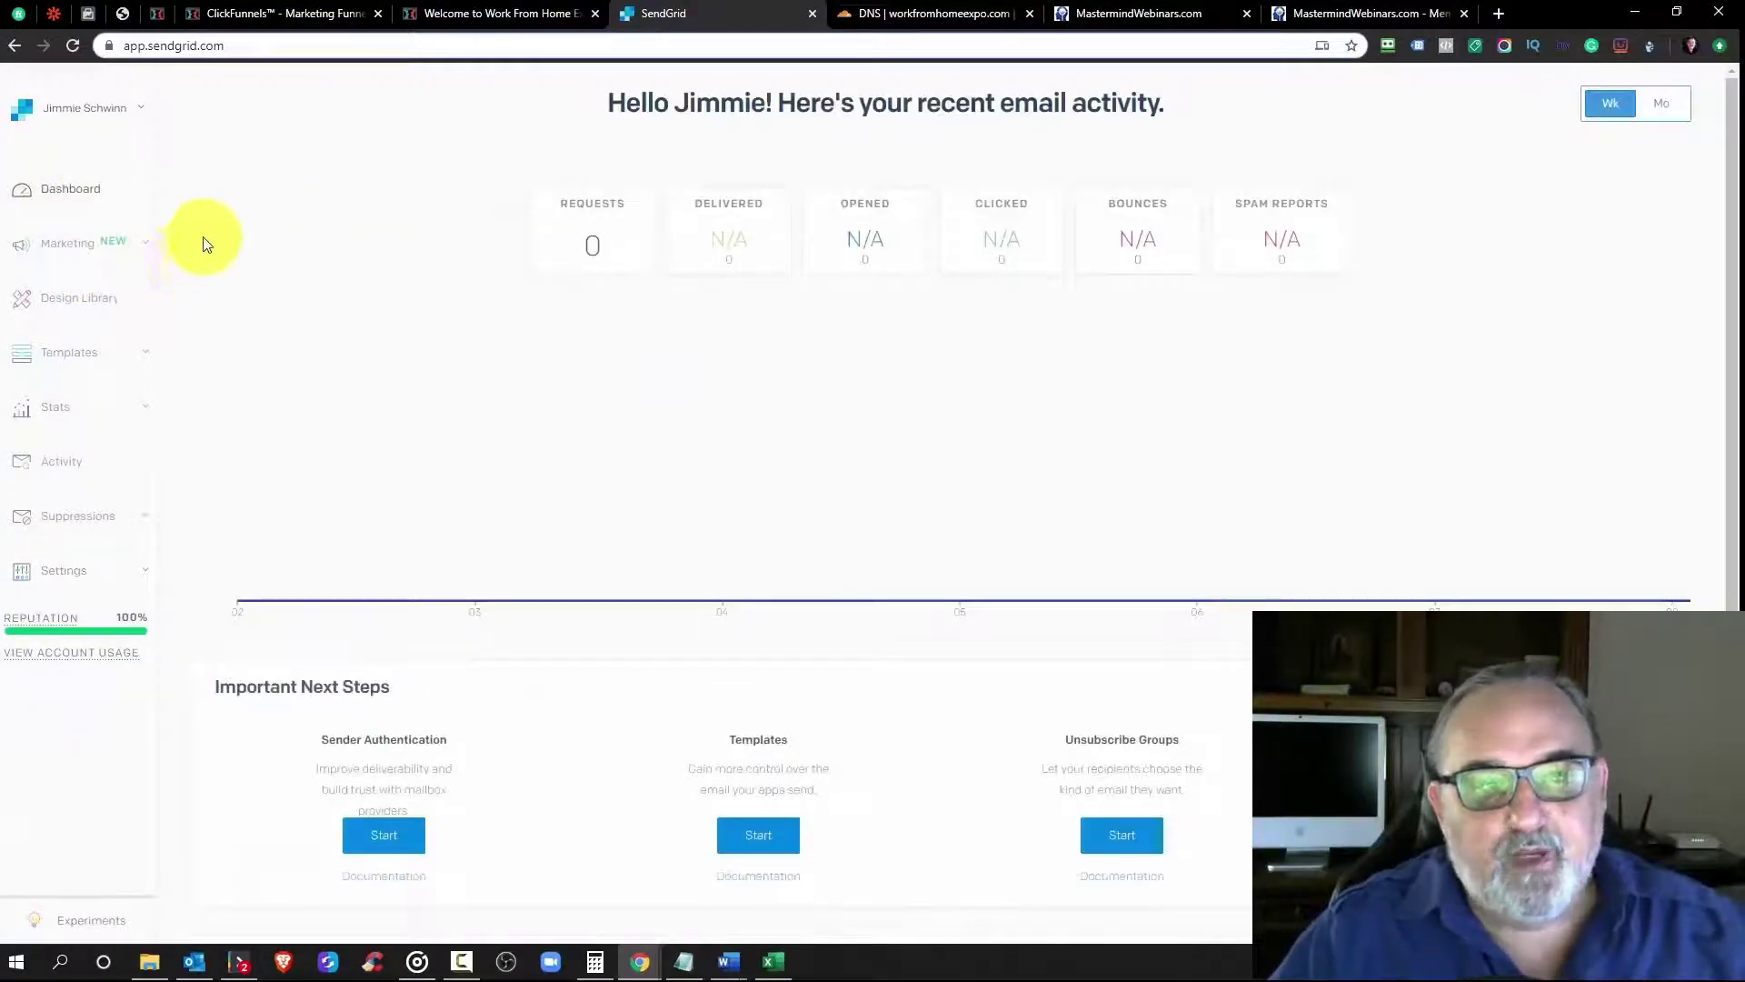
left_click(121, 13)
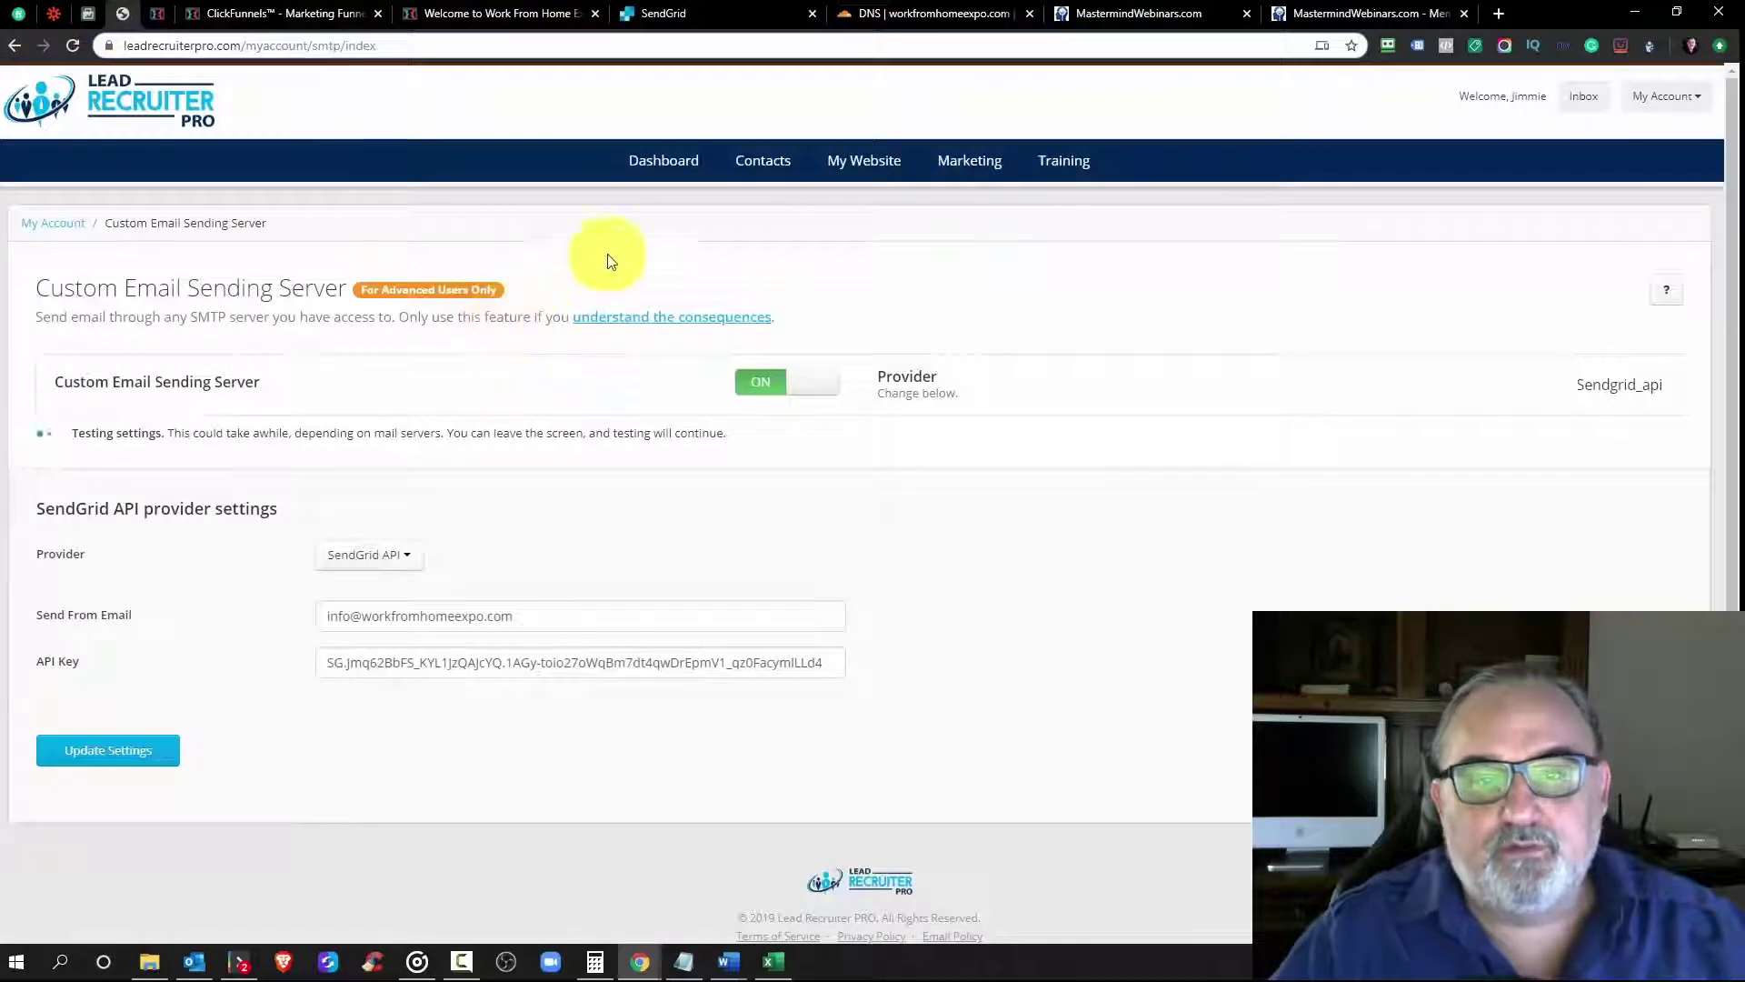
left_click(657, 160)
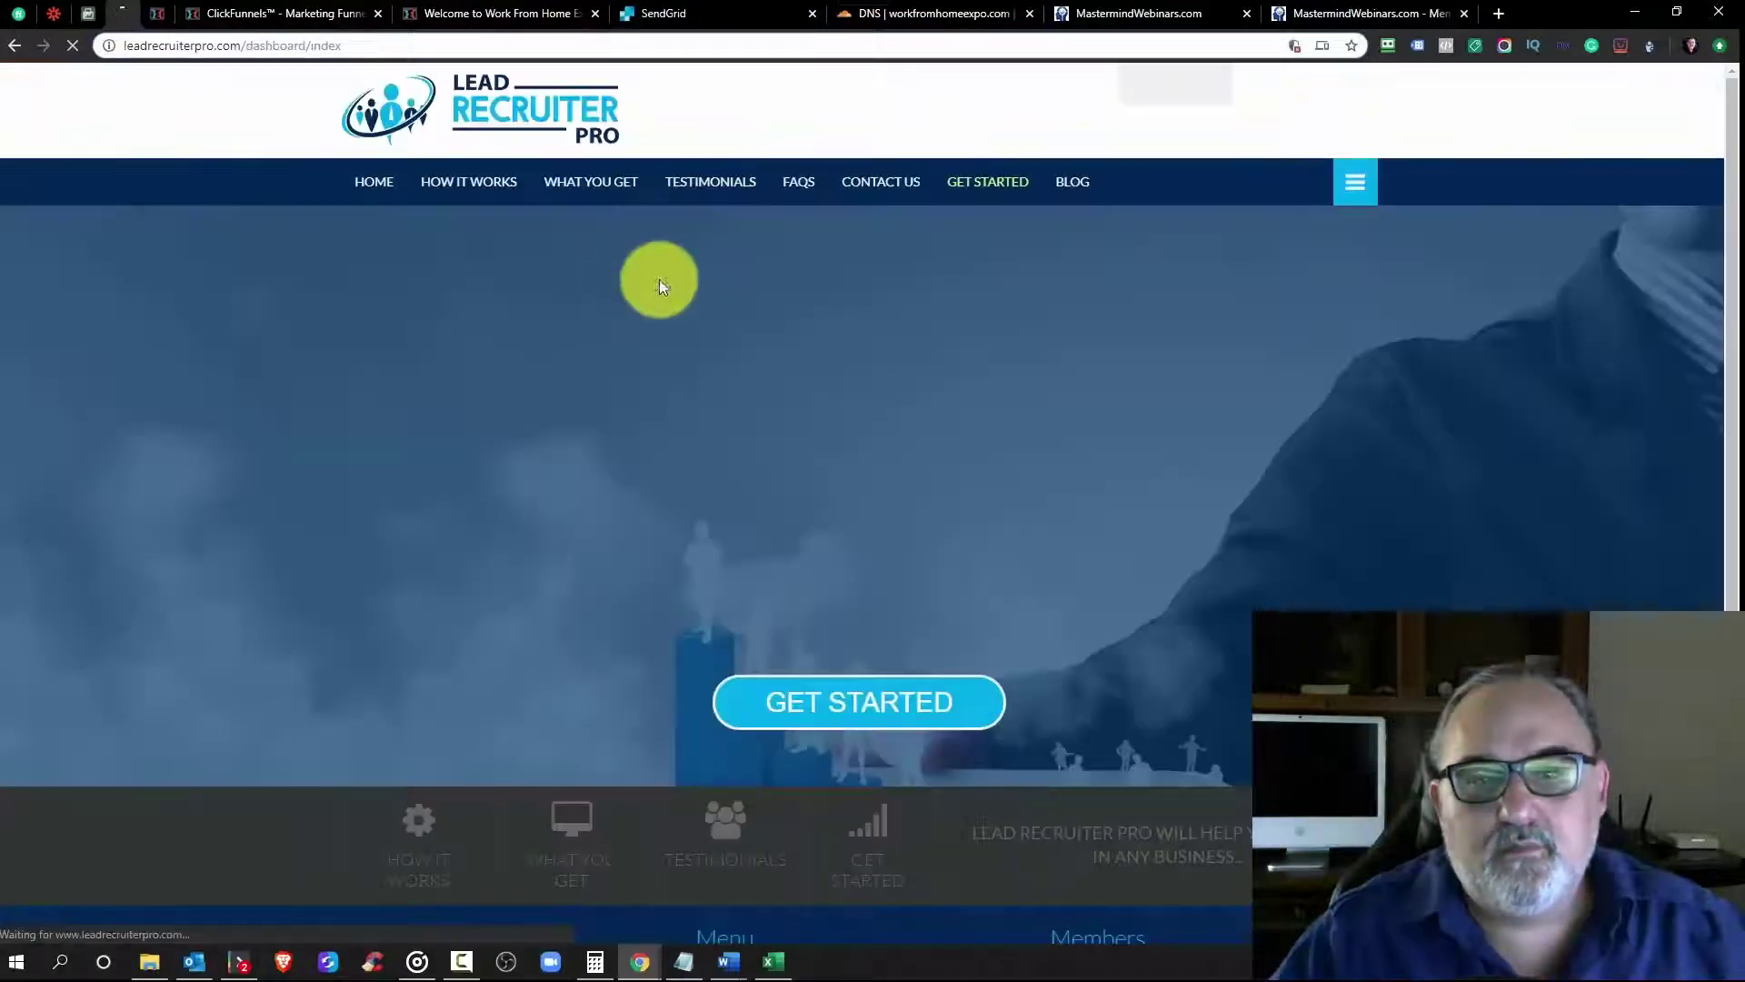
left_click(1314, 84)
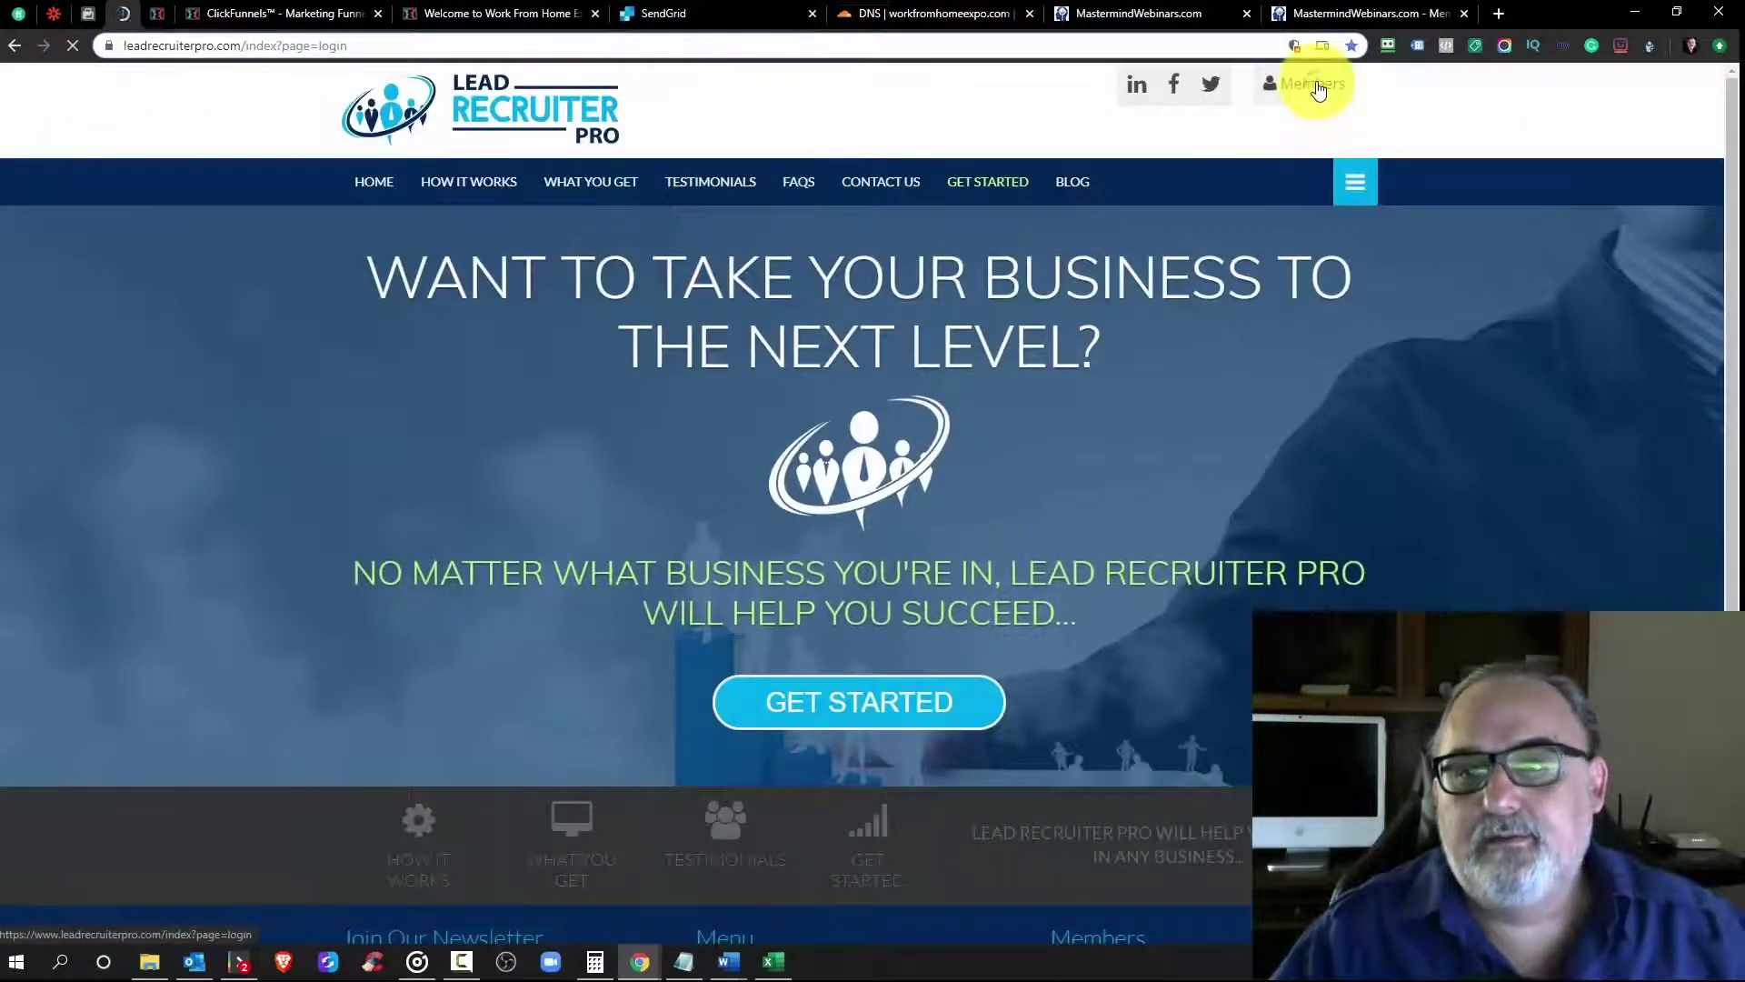
left_click(1388, 46)
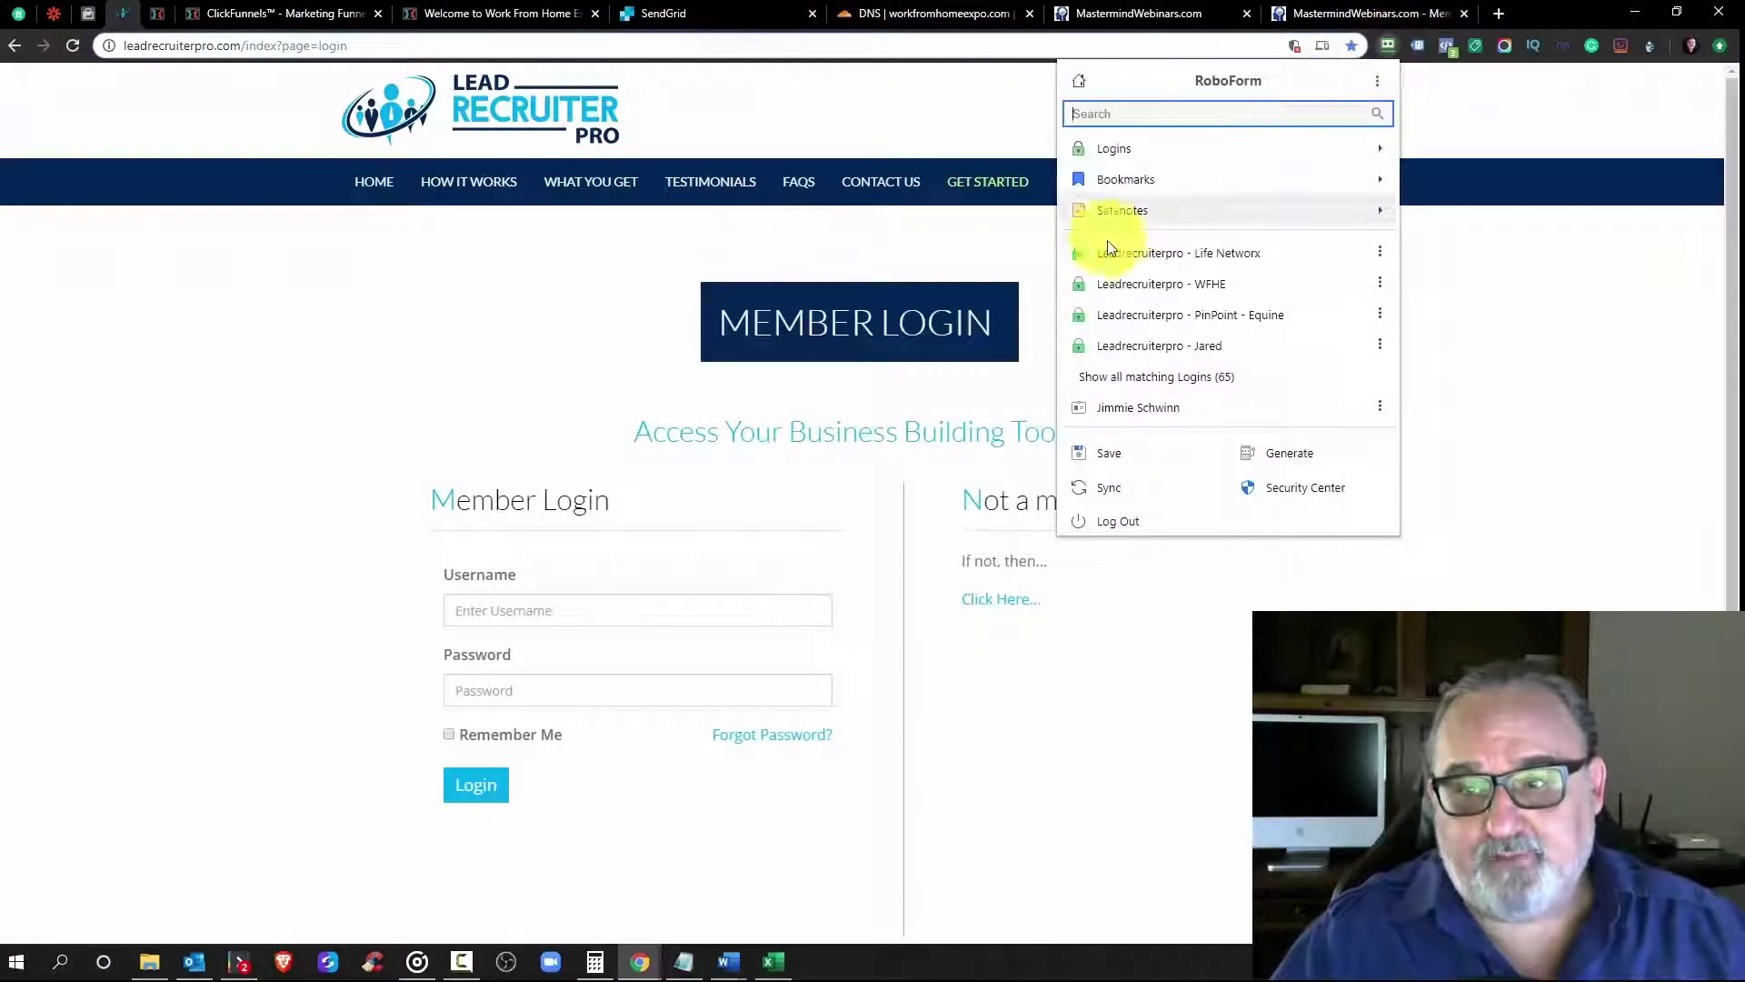
left_click(1198, 284)
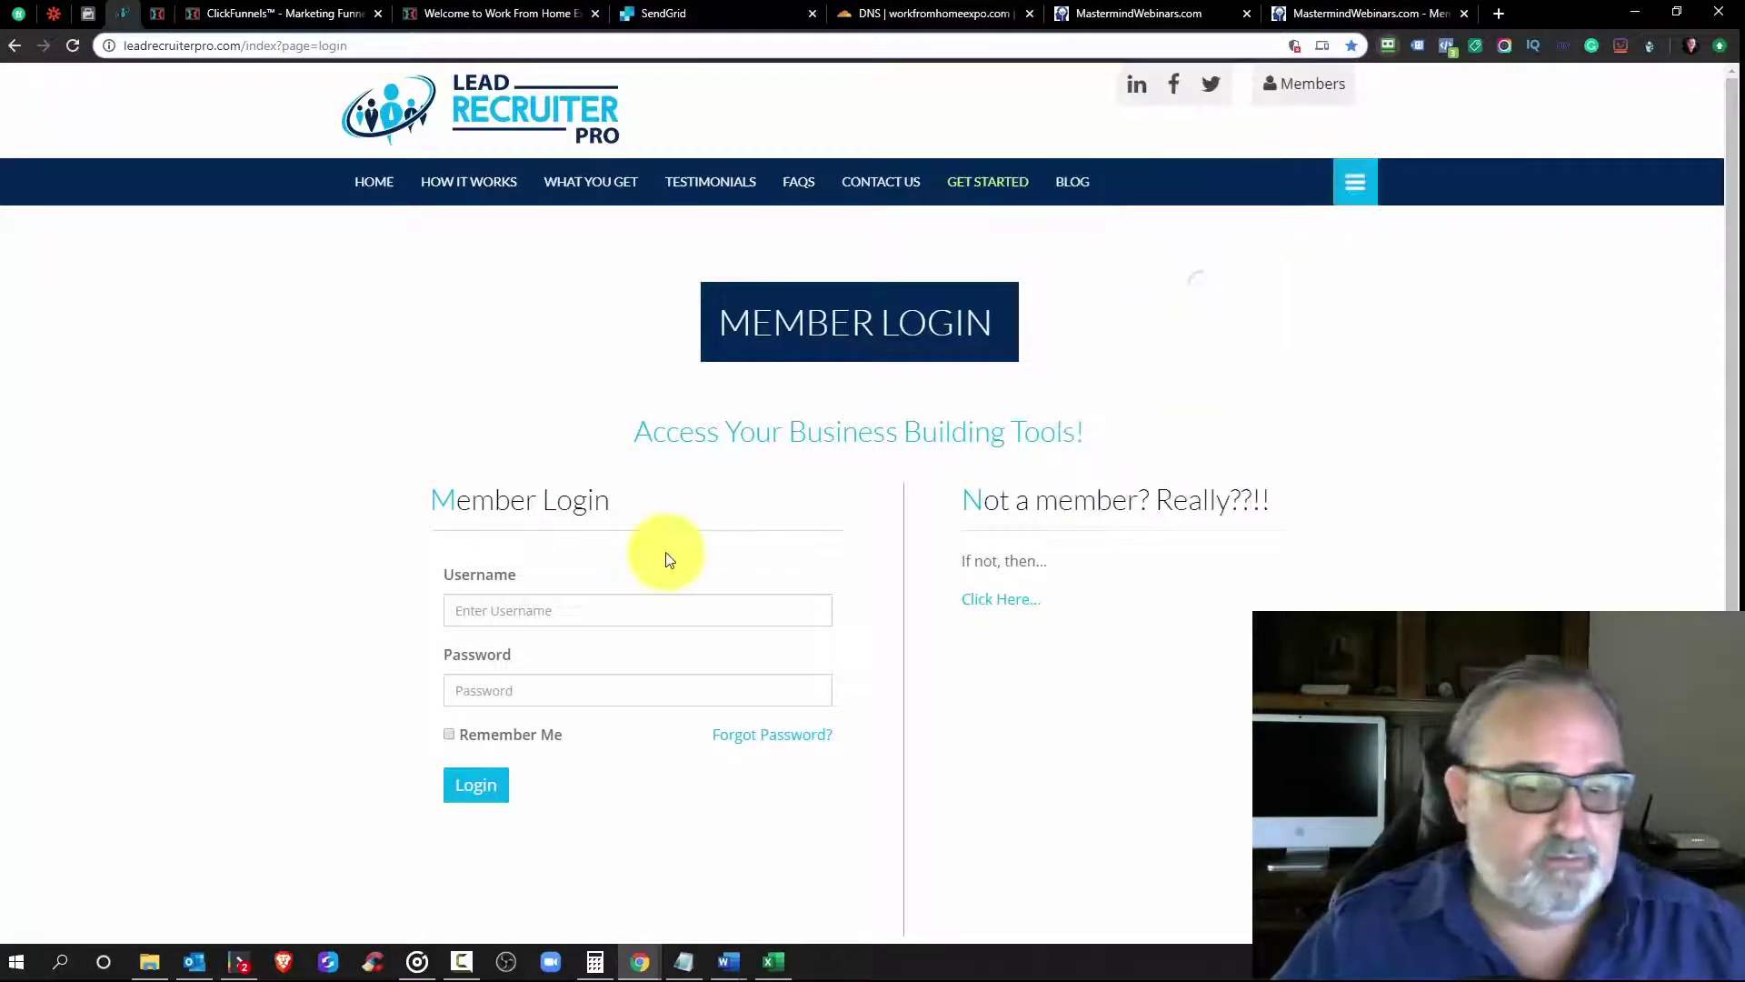
left_click(474, 787)
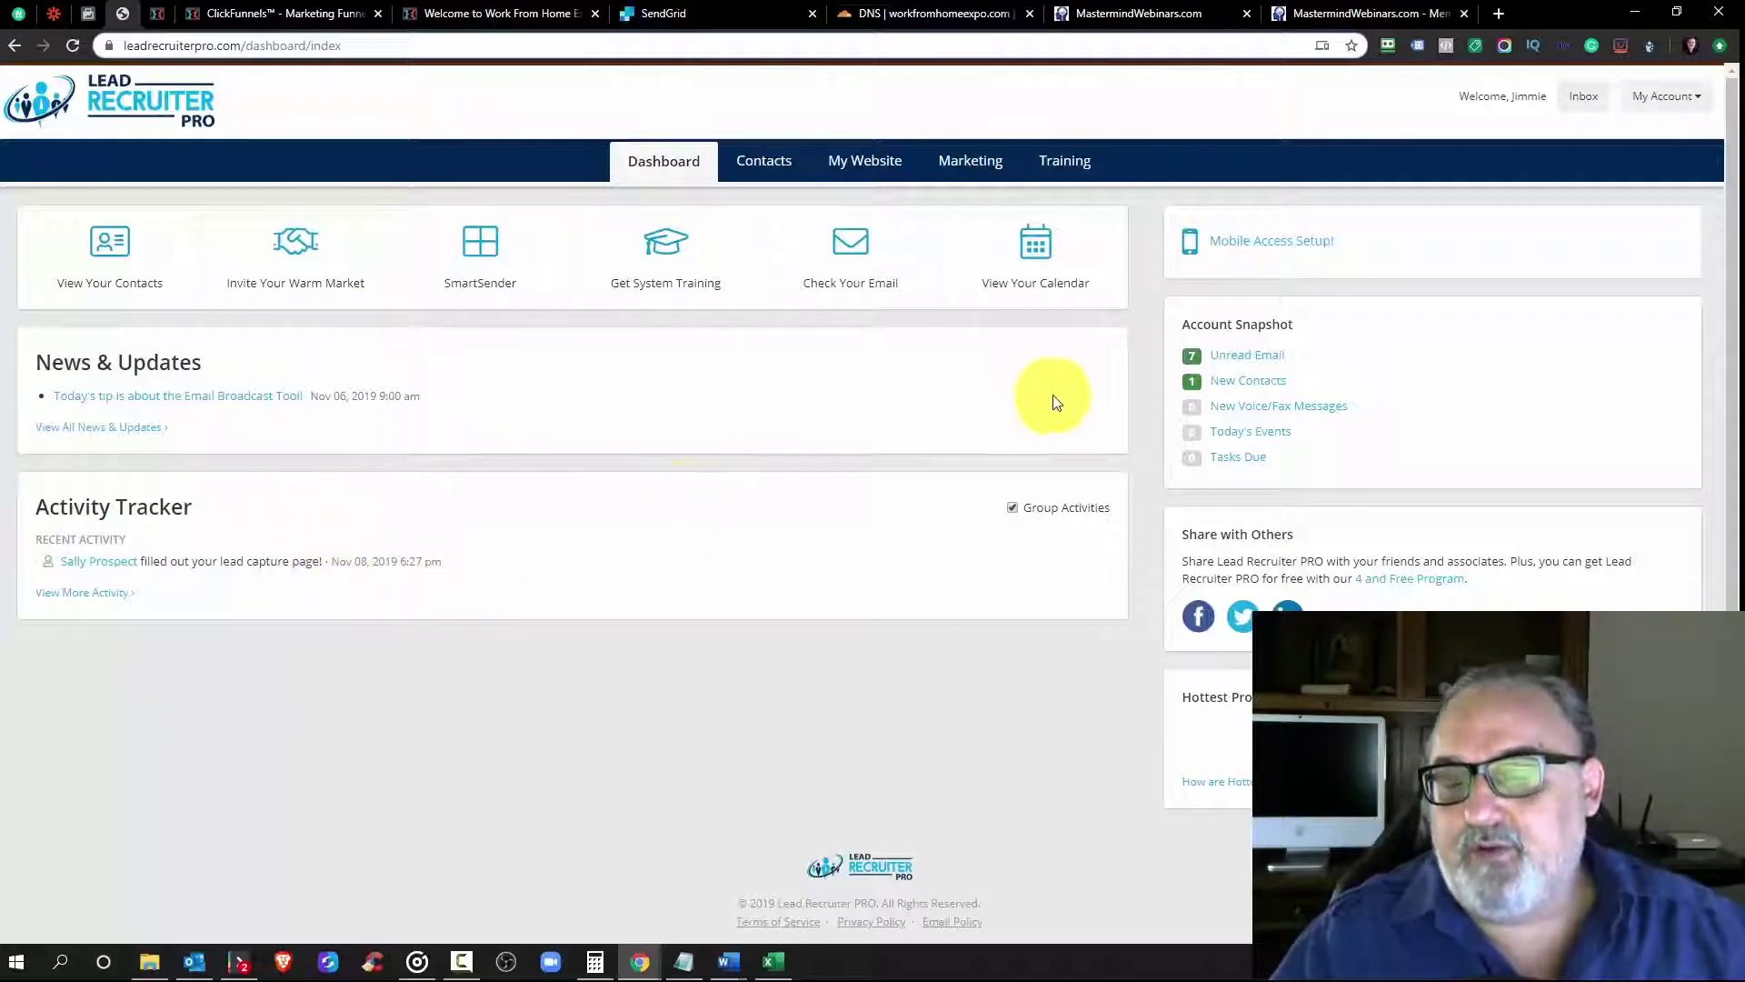
Step: Open the My Account page, visit the Video Tutorials page, and highlight the SmartSender tutorial title
left_click(1700, 100)
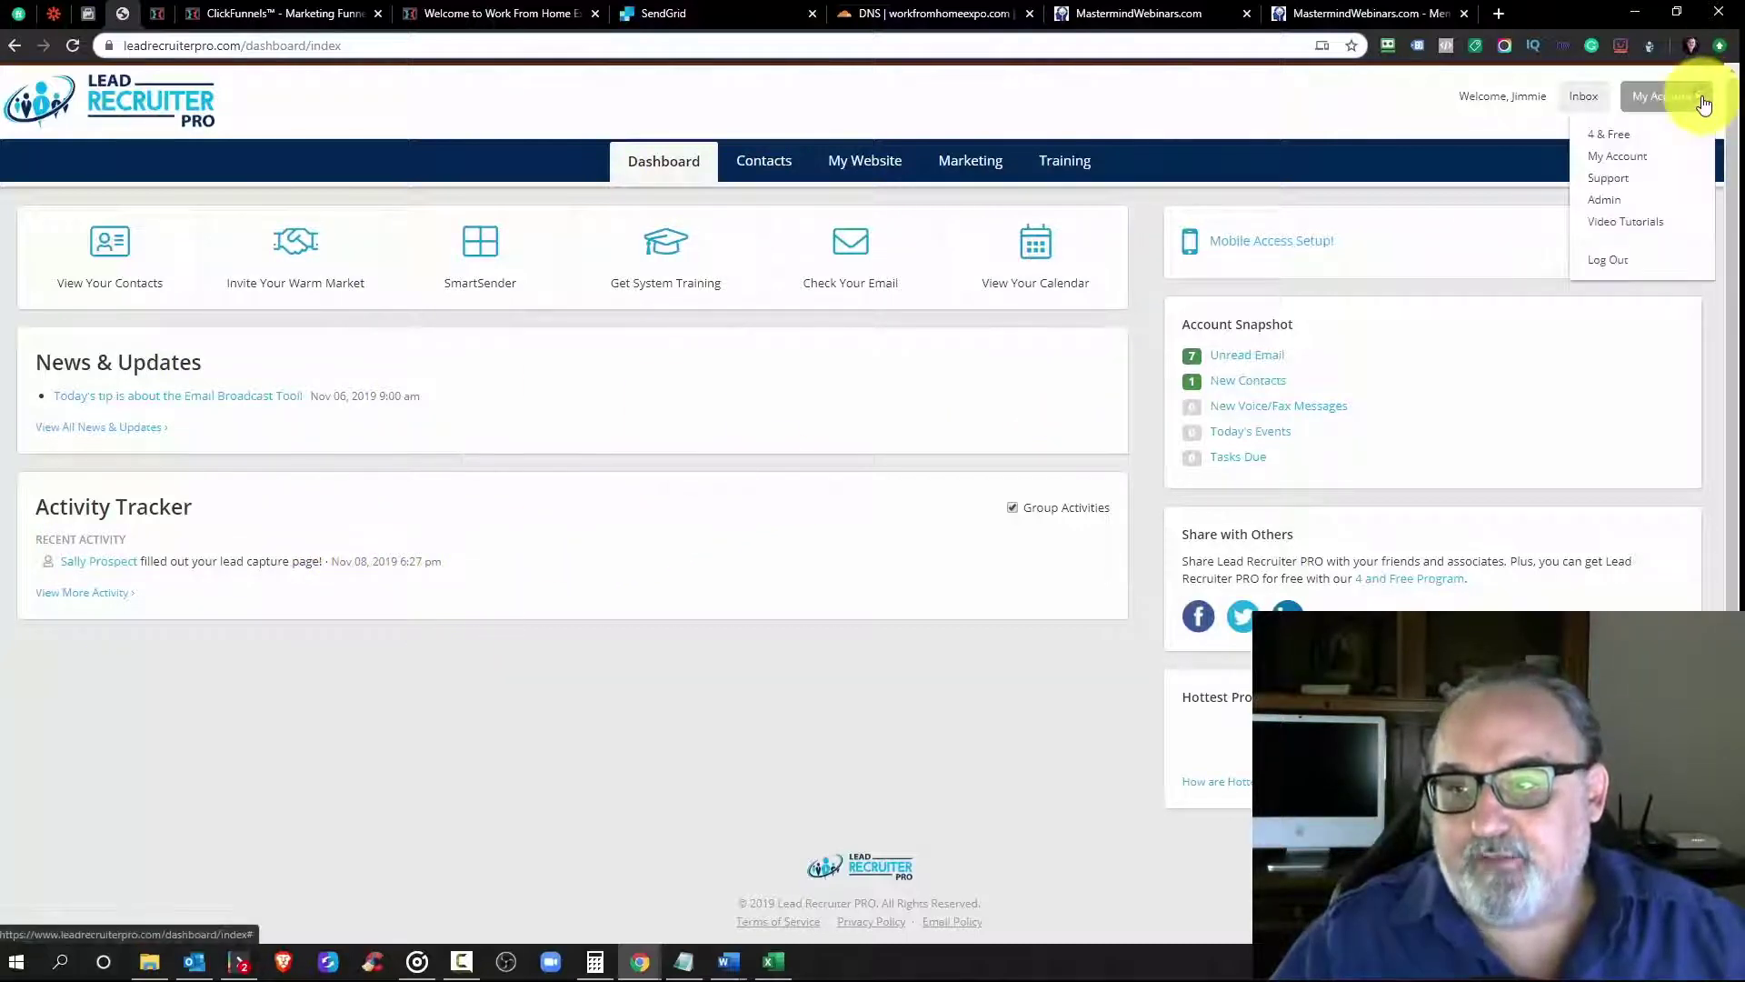
left_click(1618, 157)
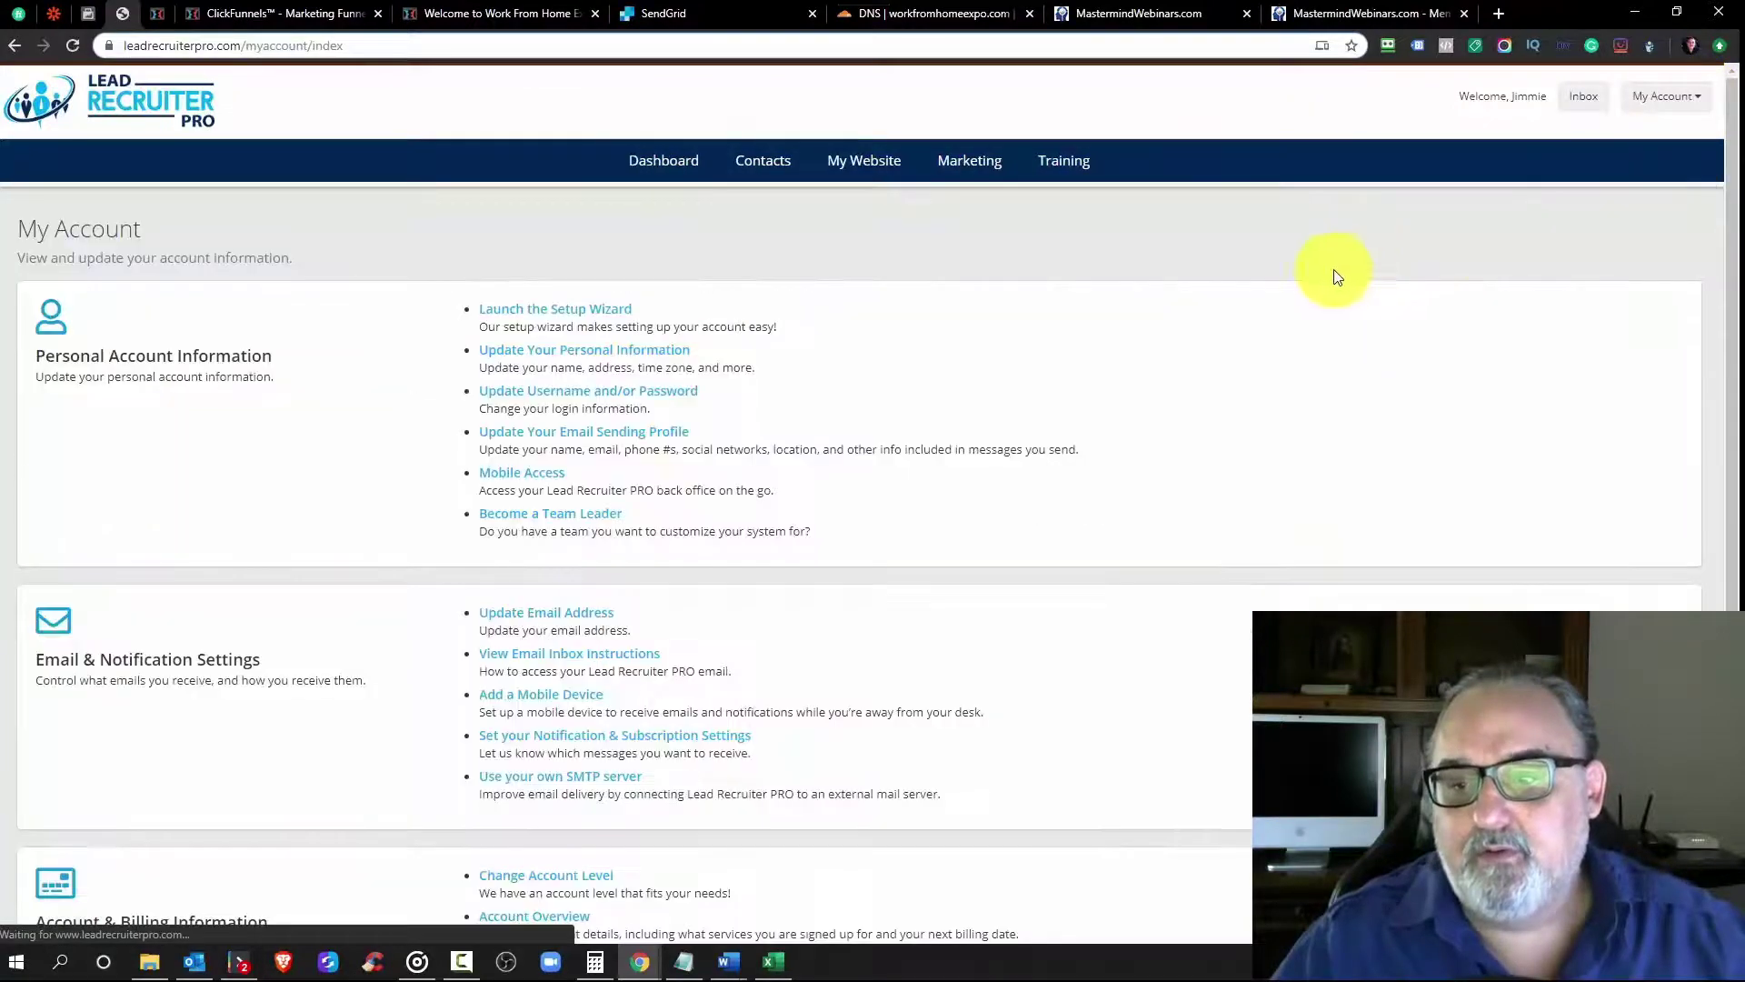
left_click(1680, 110)
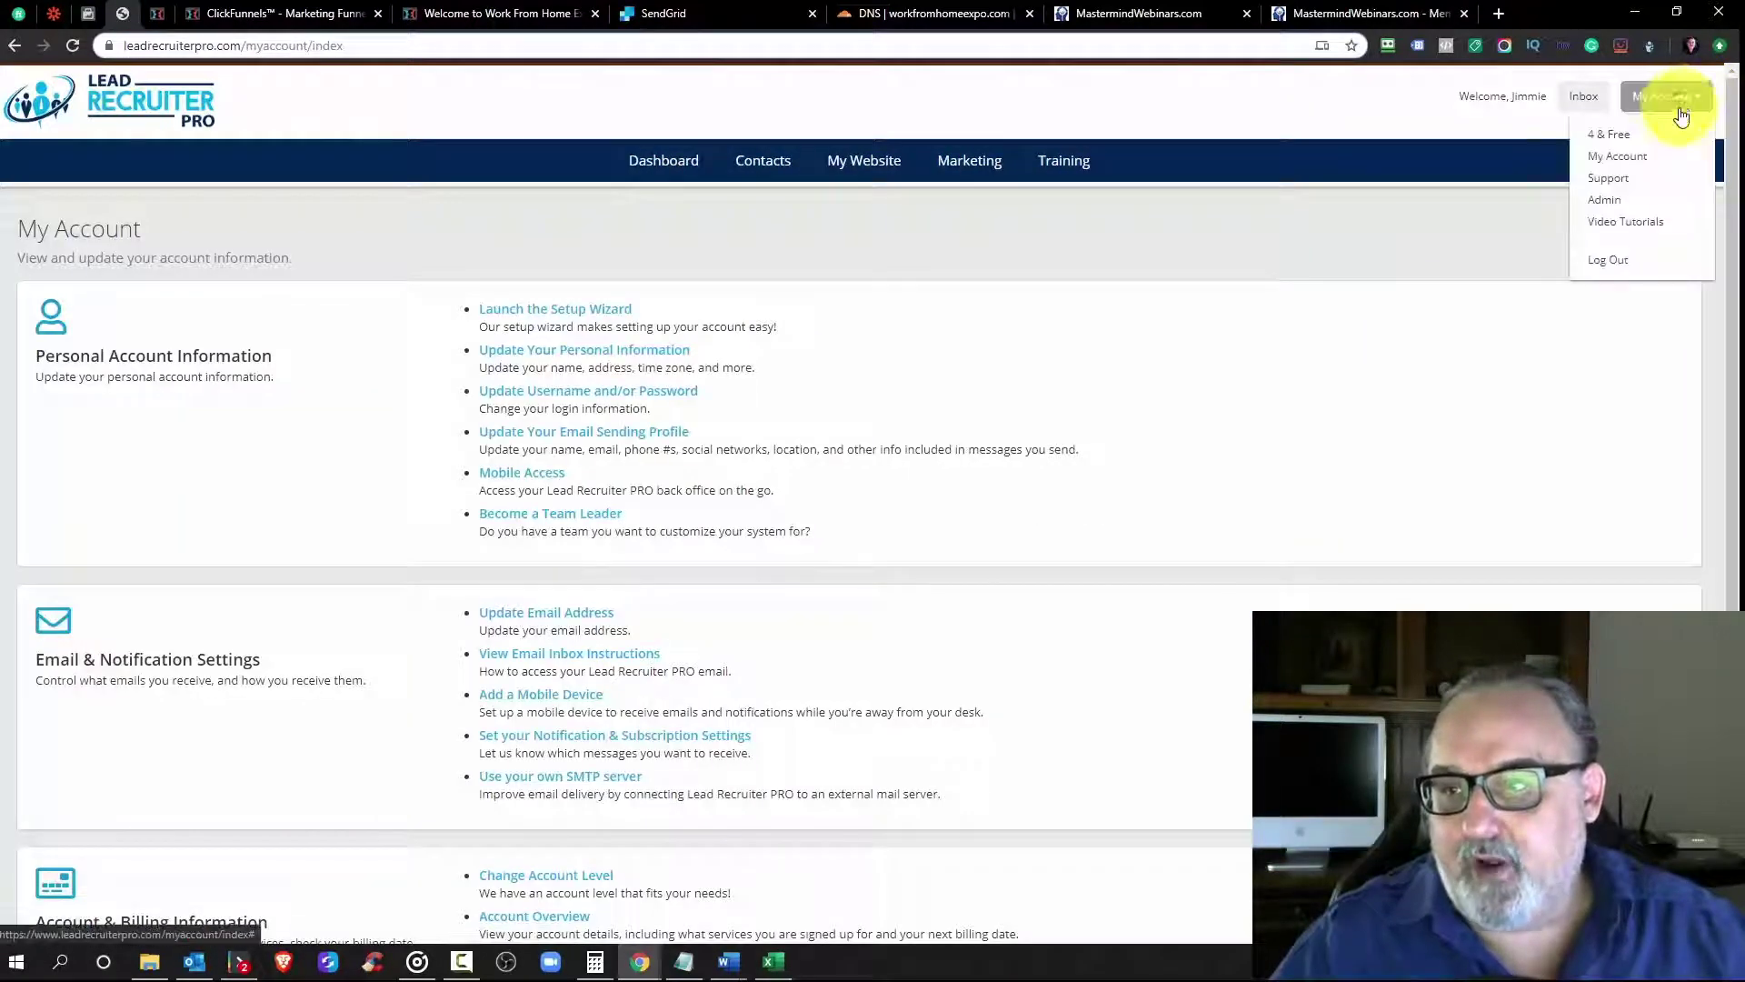
left_click(1616, 224)
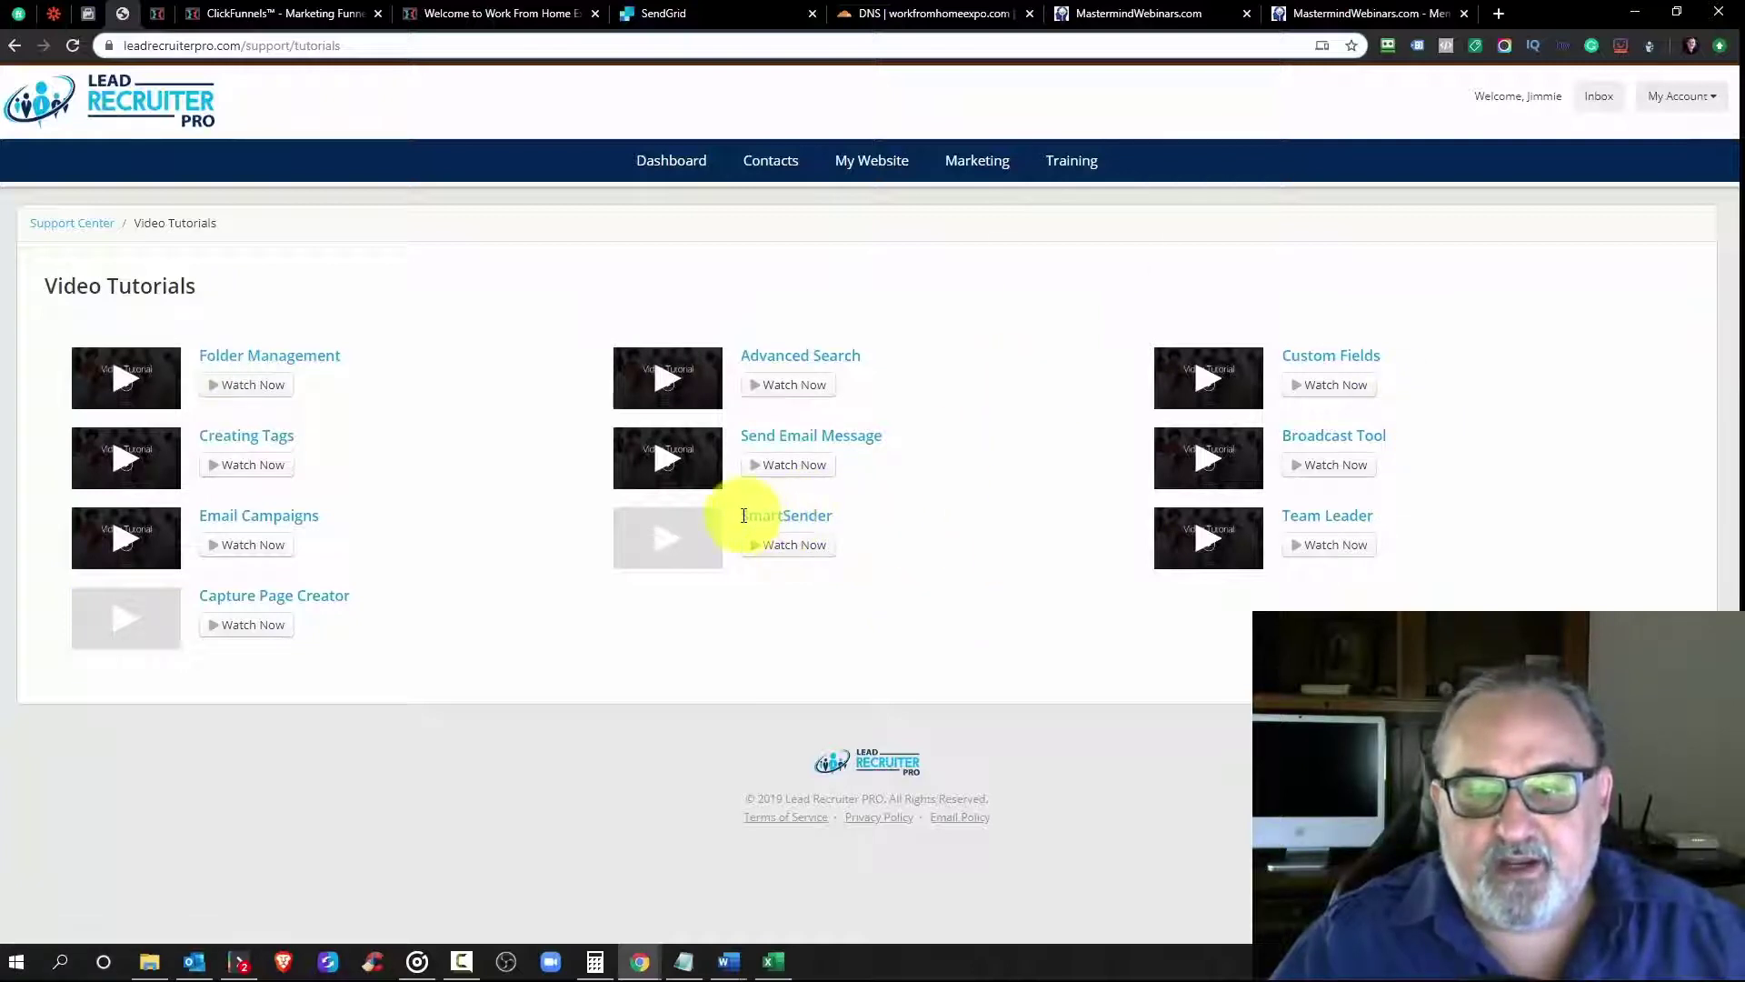
left_click_drag(744, 515, 832, 517)
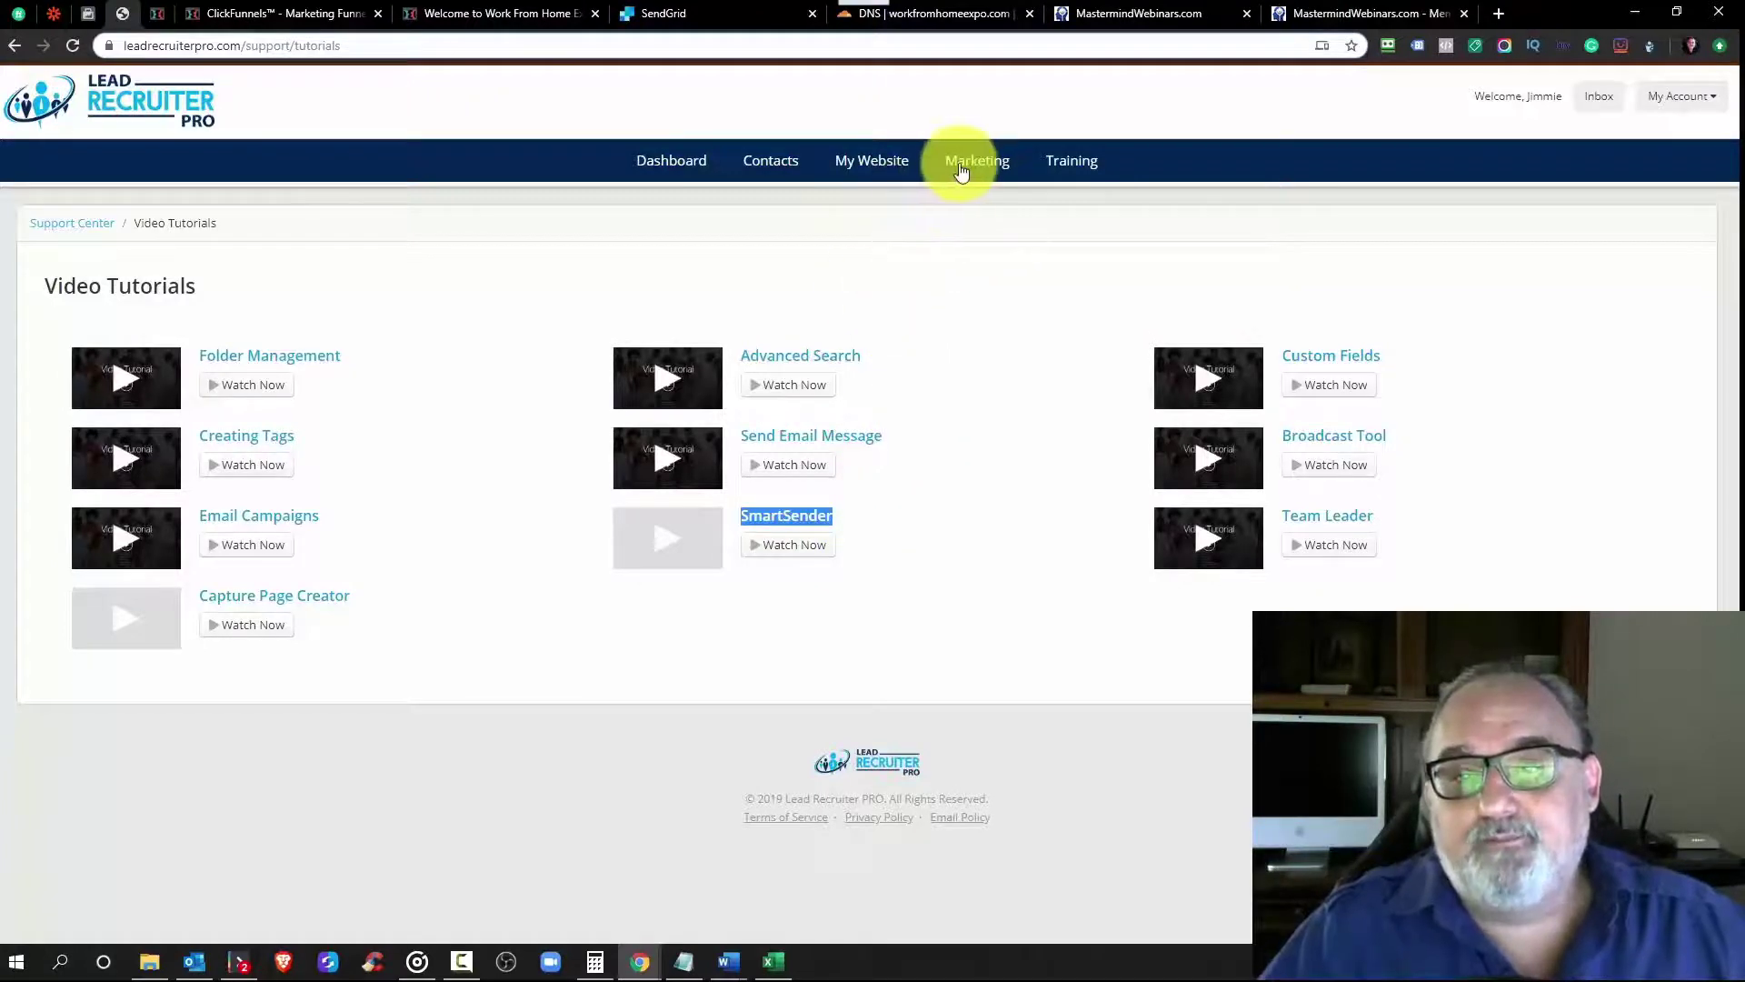
Step: Return to My Account, highlight the Email & Notification Settings heading, and open the option to use your own SMTP server
left_click(1701, 107)
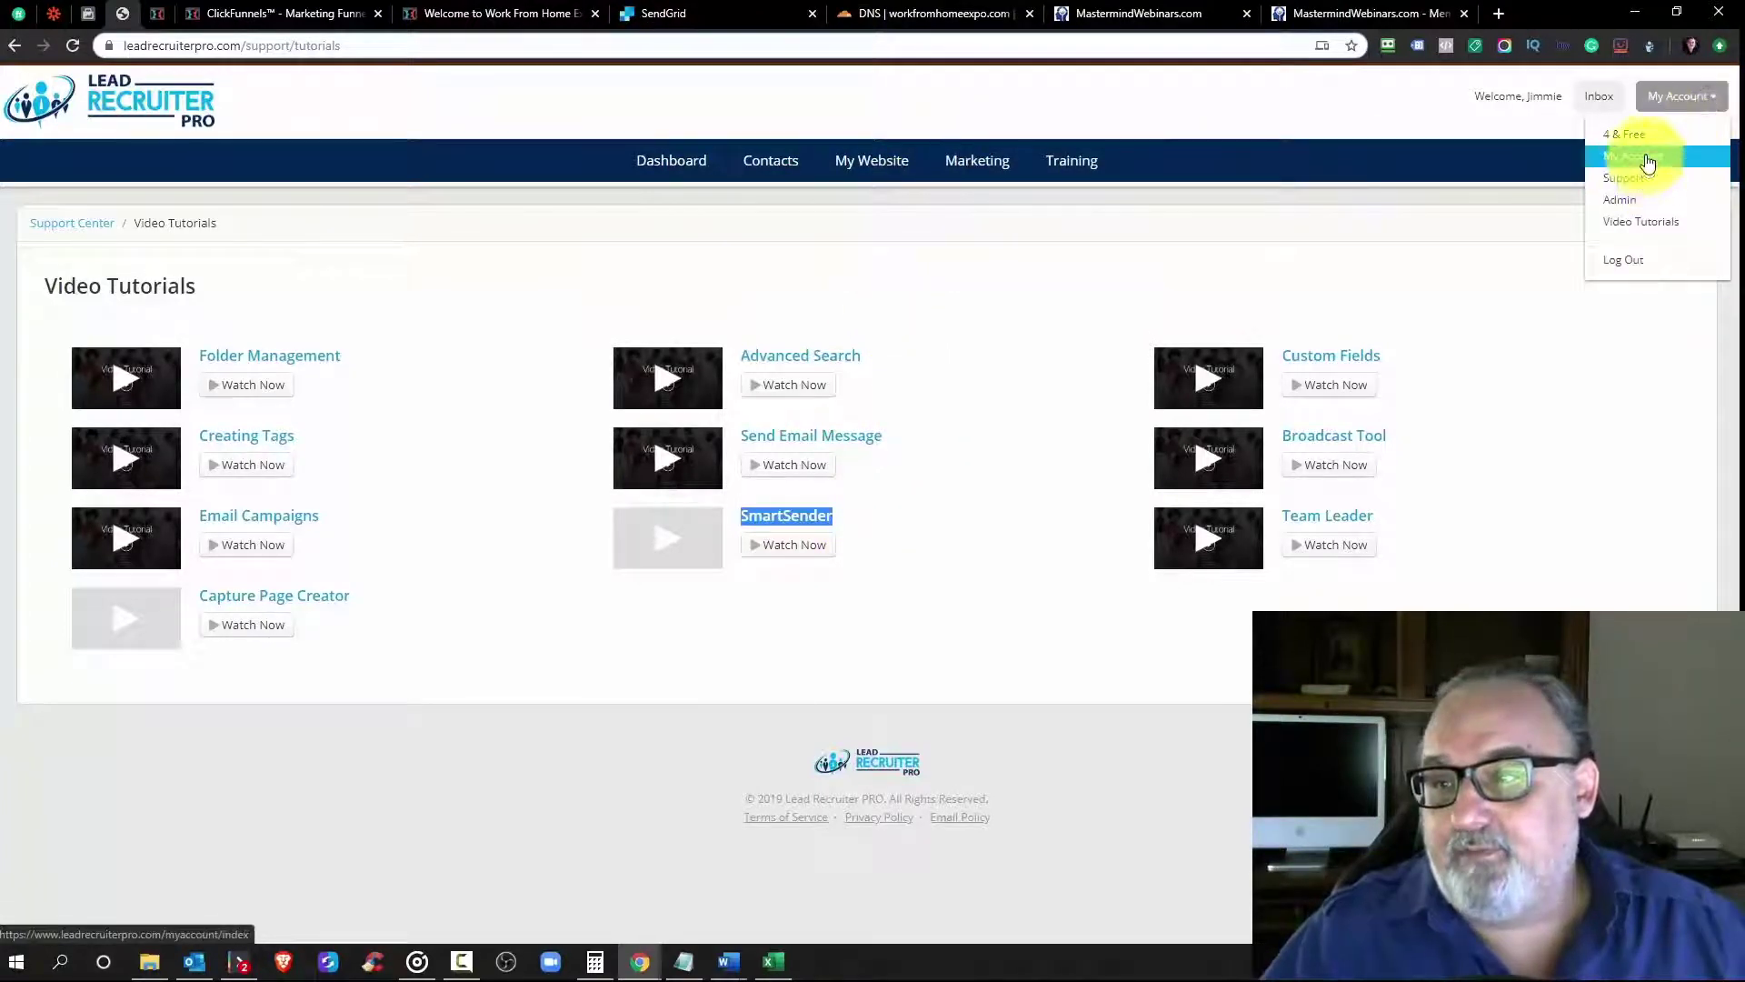
left_click(1649, 155)
scroll(866, 499, "down", 3)
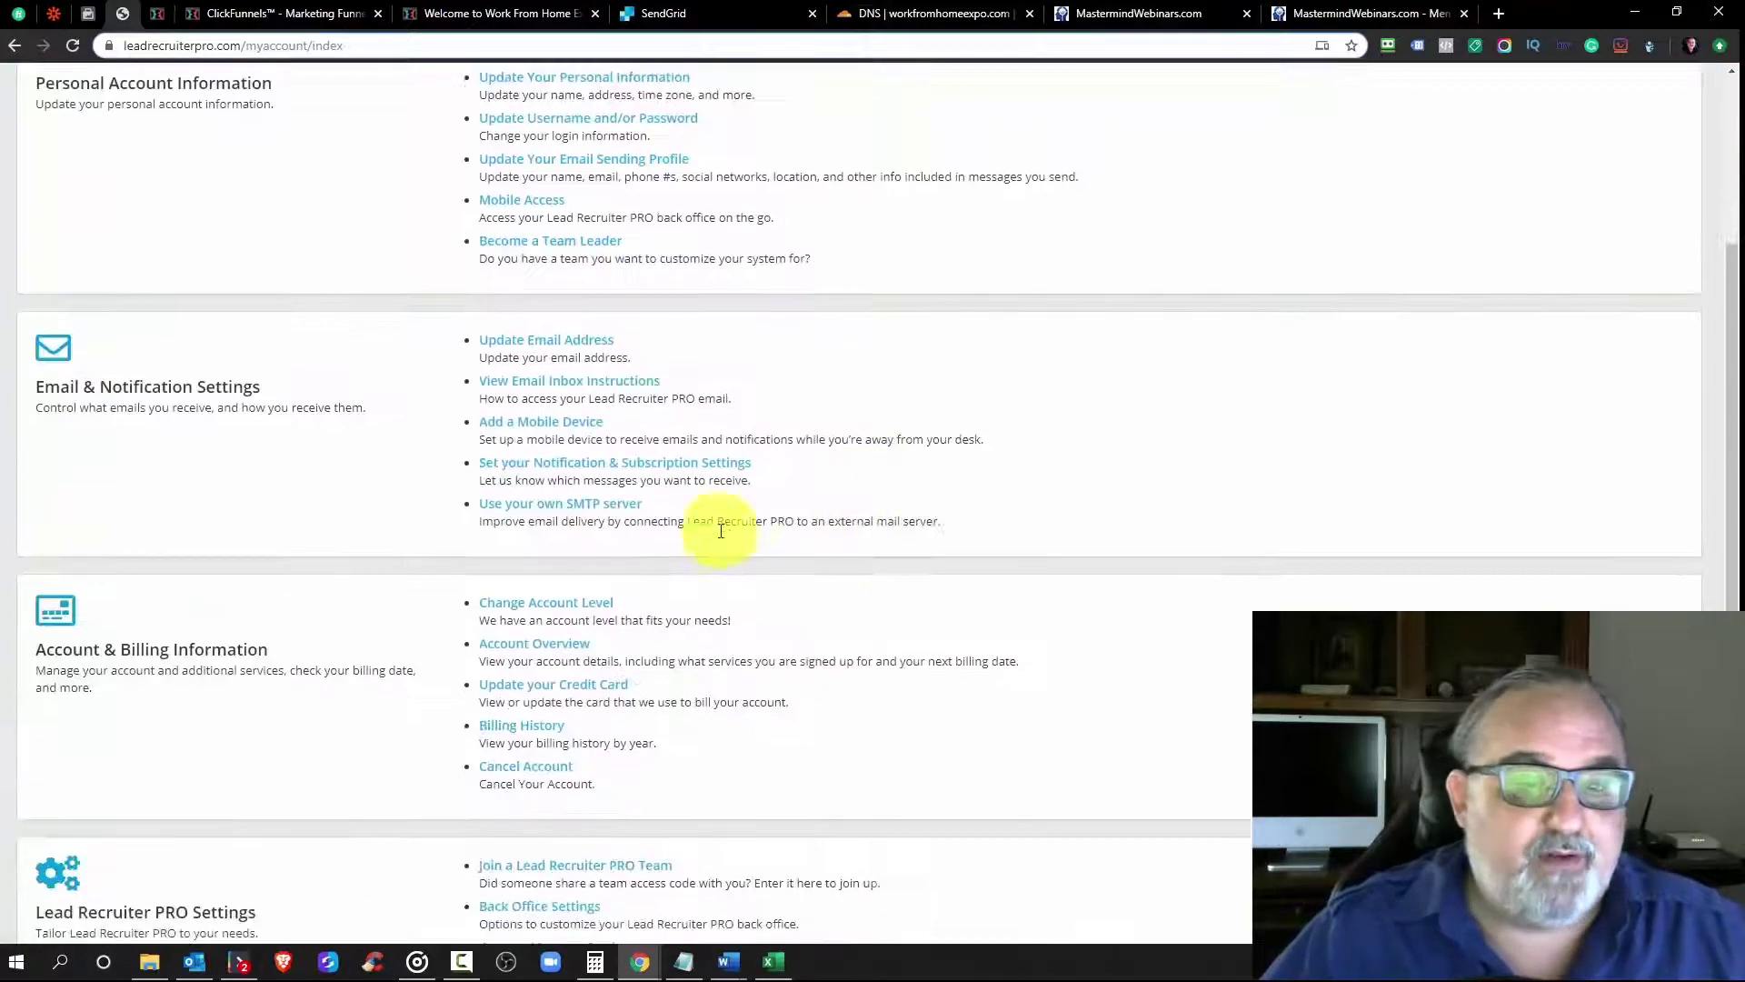
scroll(76, 453, "up", 3)
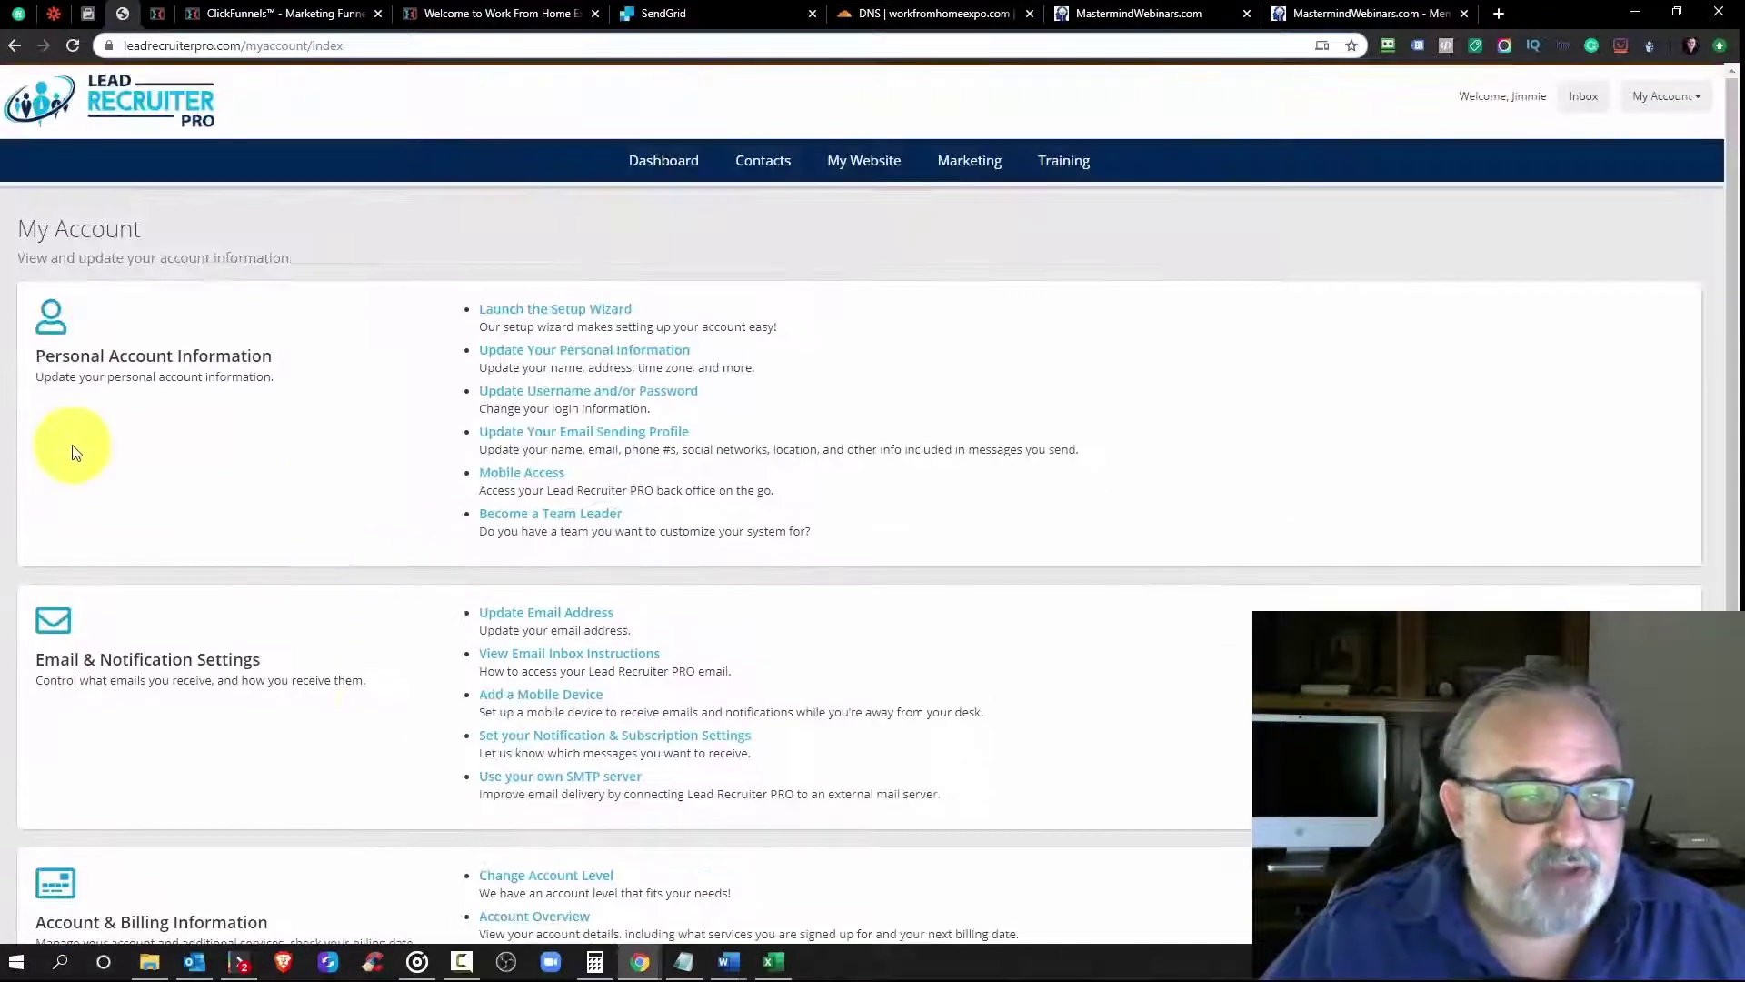
triple_click(118, 358)
double_click(109, 658)
triple_click(109, 658)
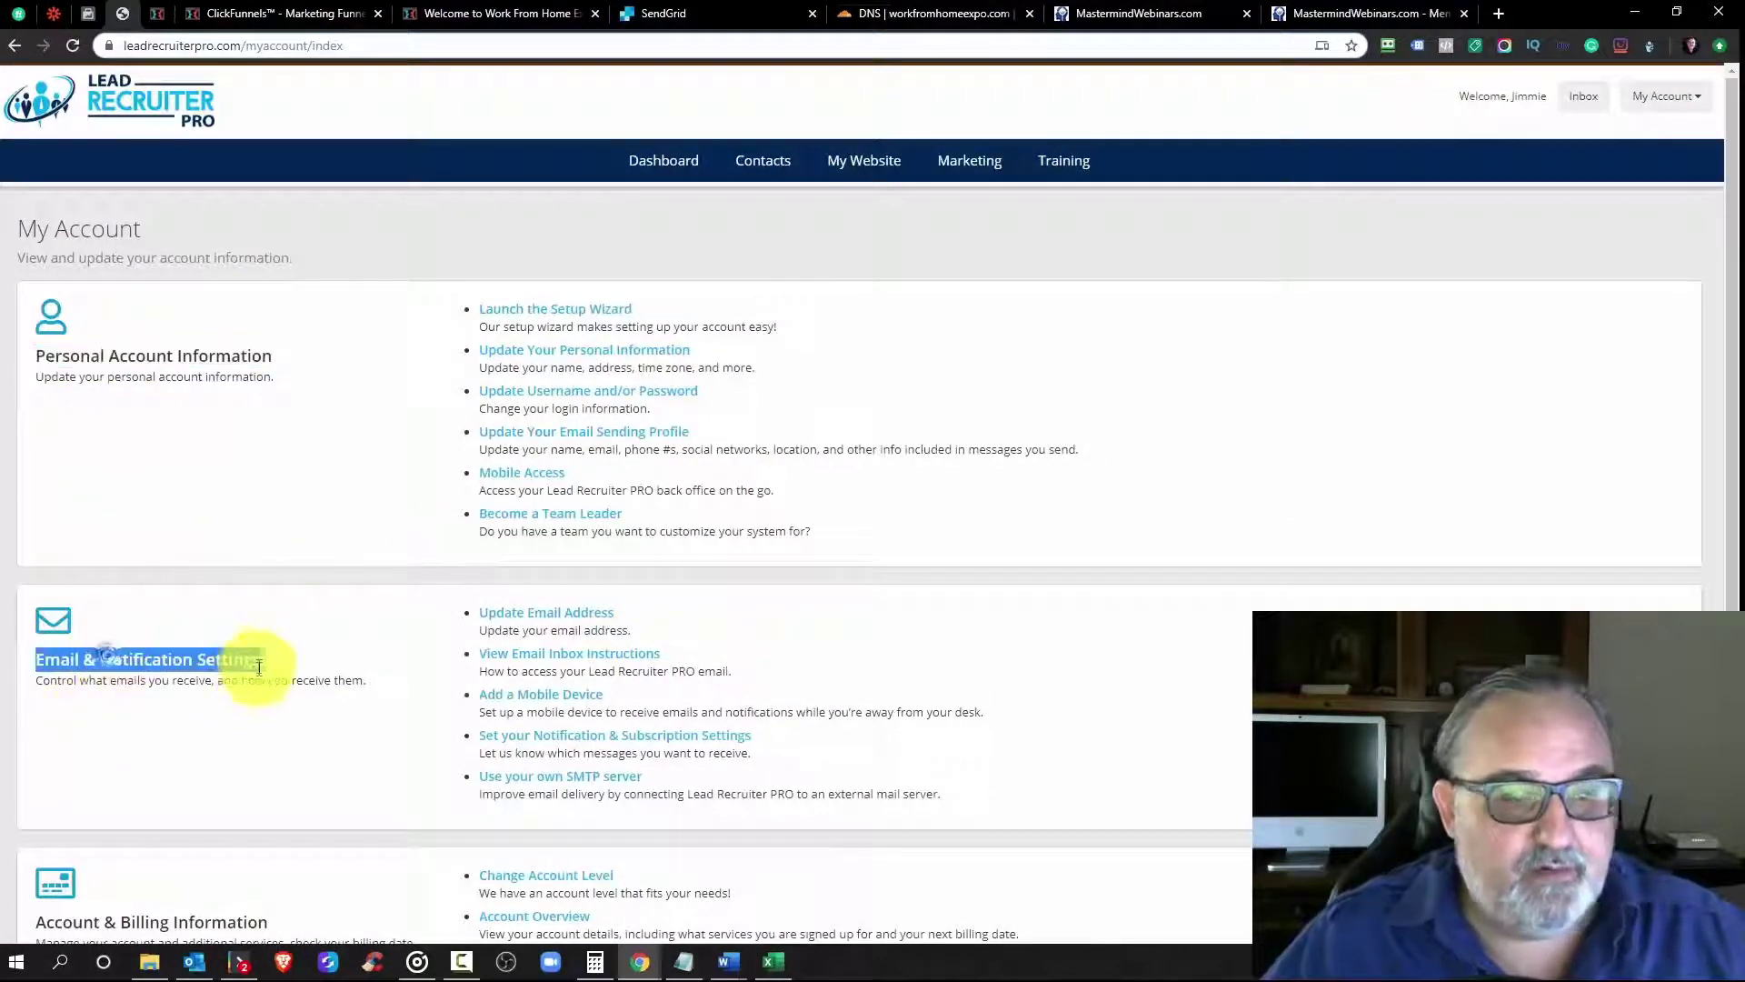
scroll(264, 655, "down", 4)
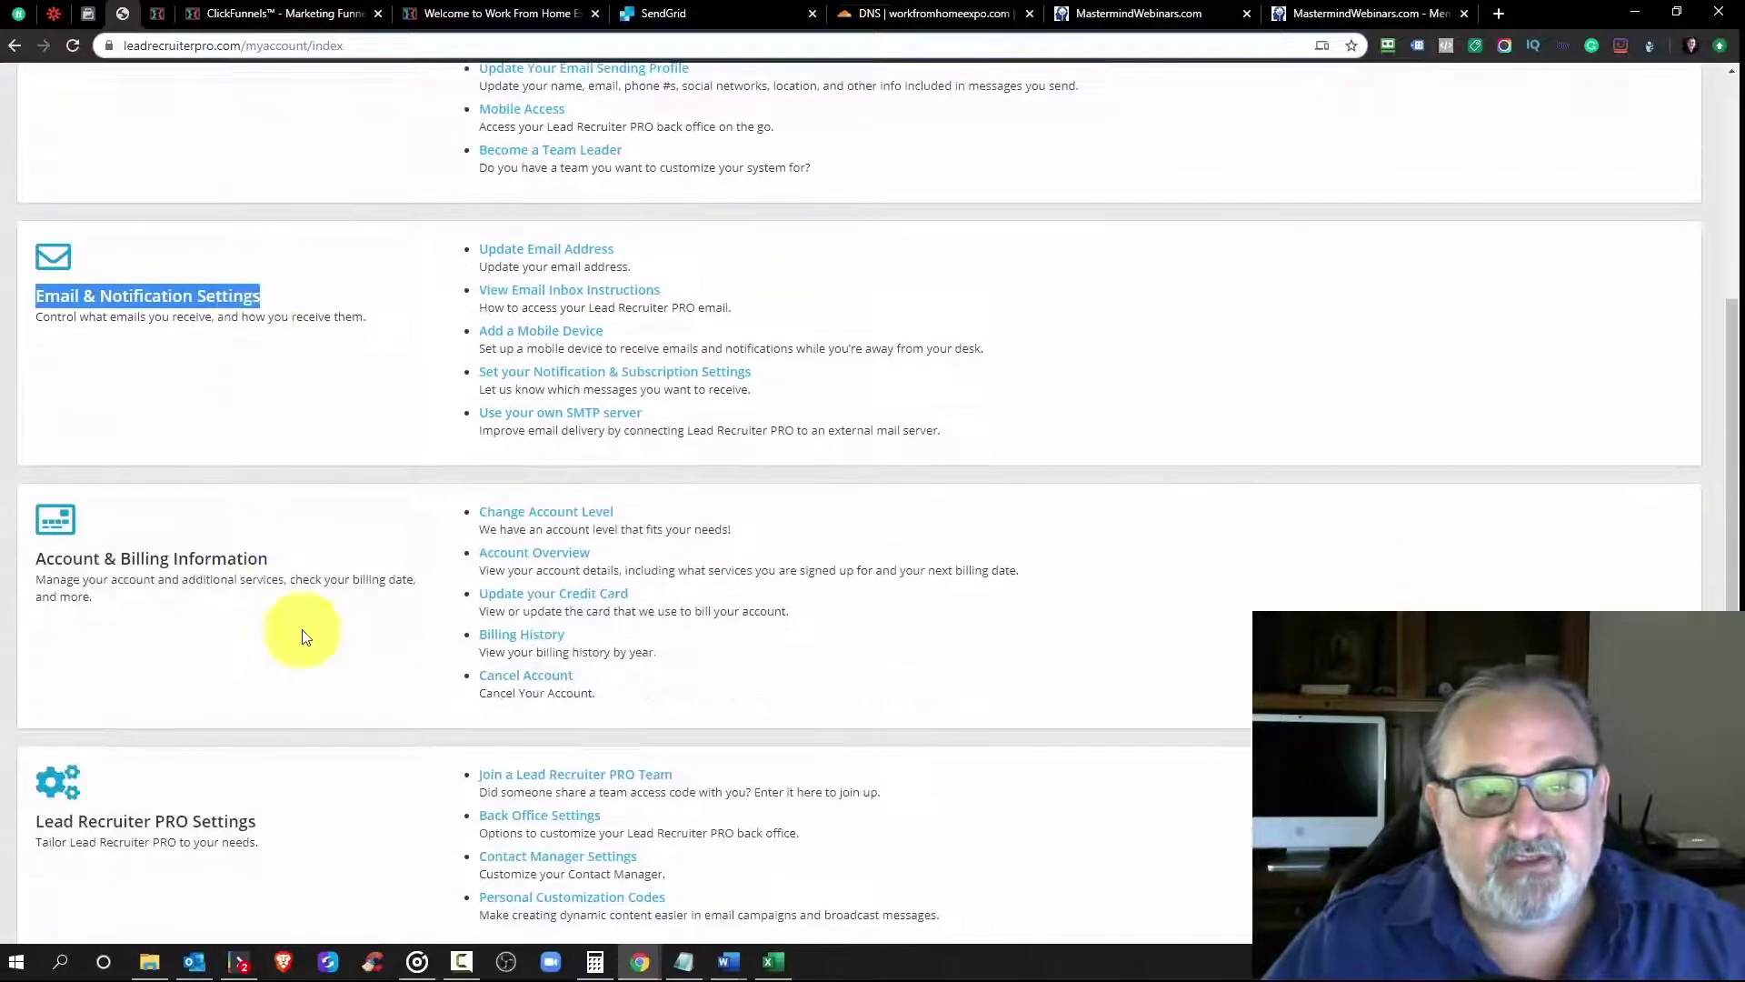
left_click(525, 417)
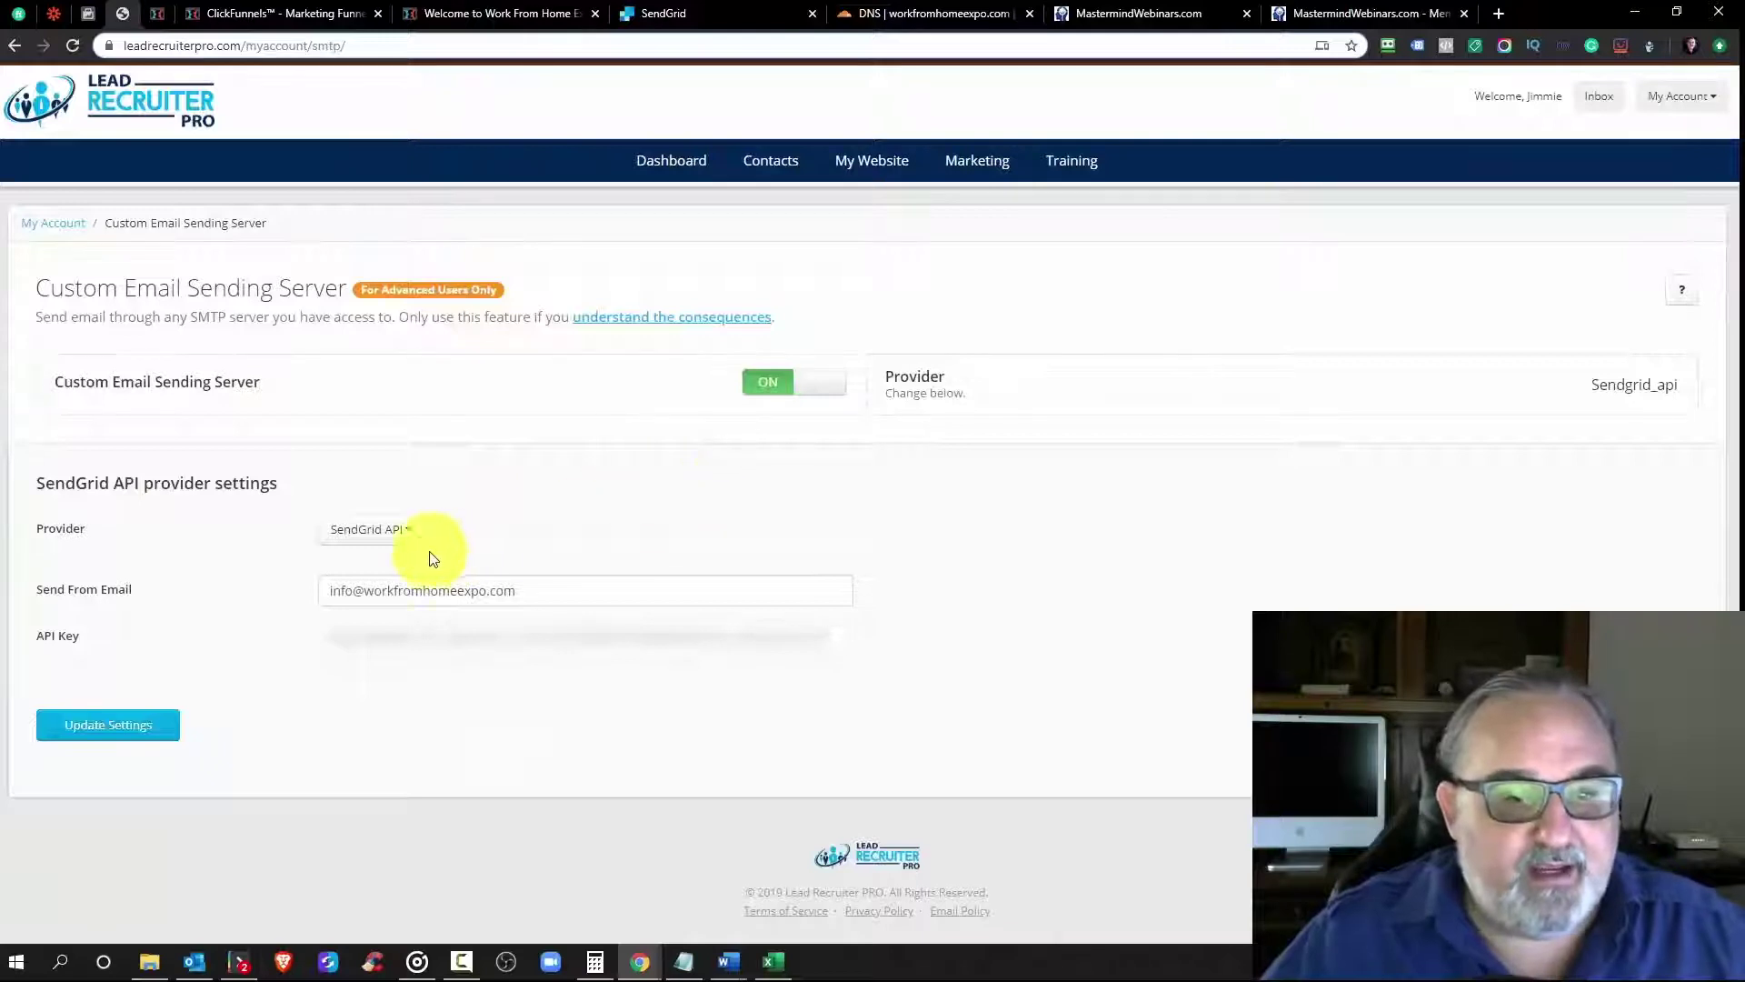
Step: Review the provider choices and Send From Email in the SendGrid API provider settings, and highlight the API key
left_click(408, 537)
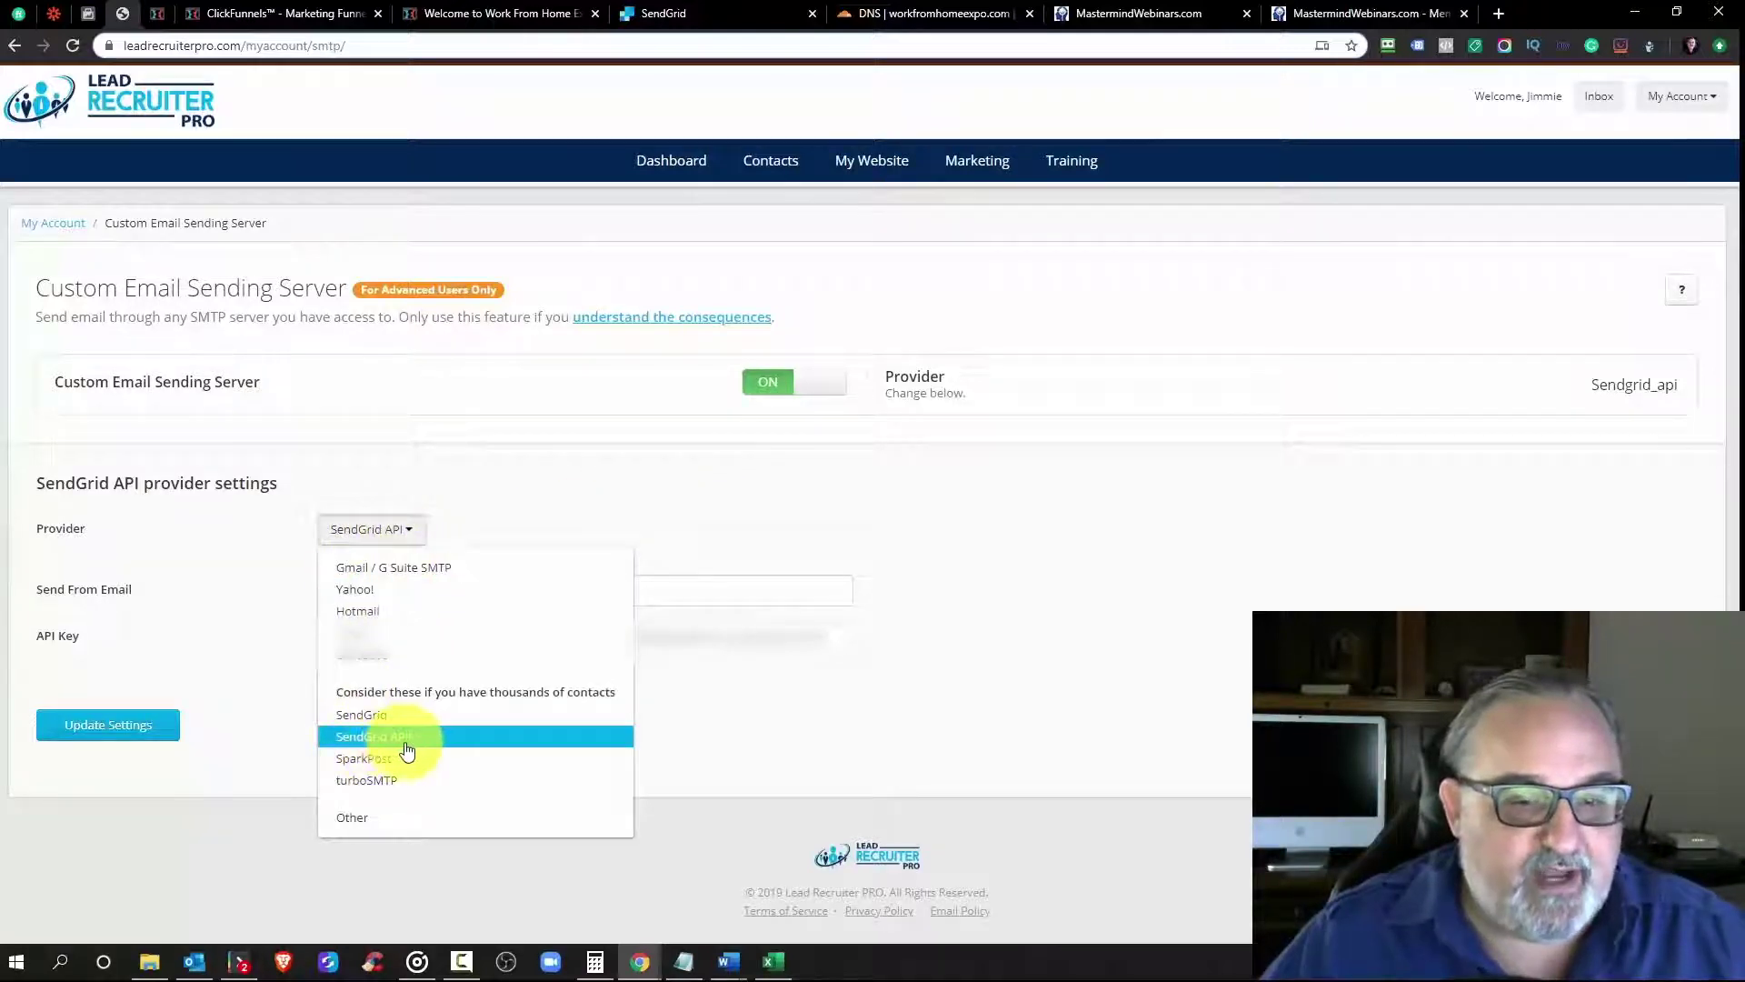
left_click(592, 475)
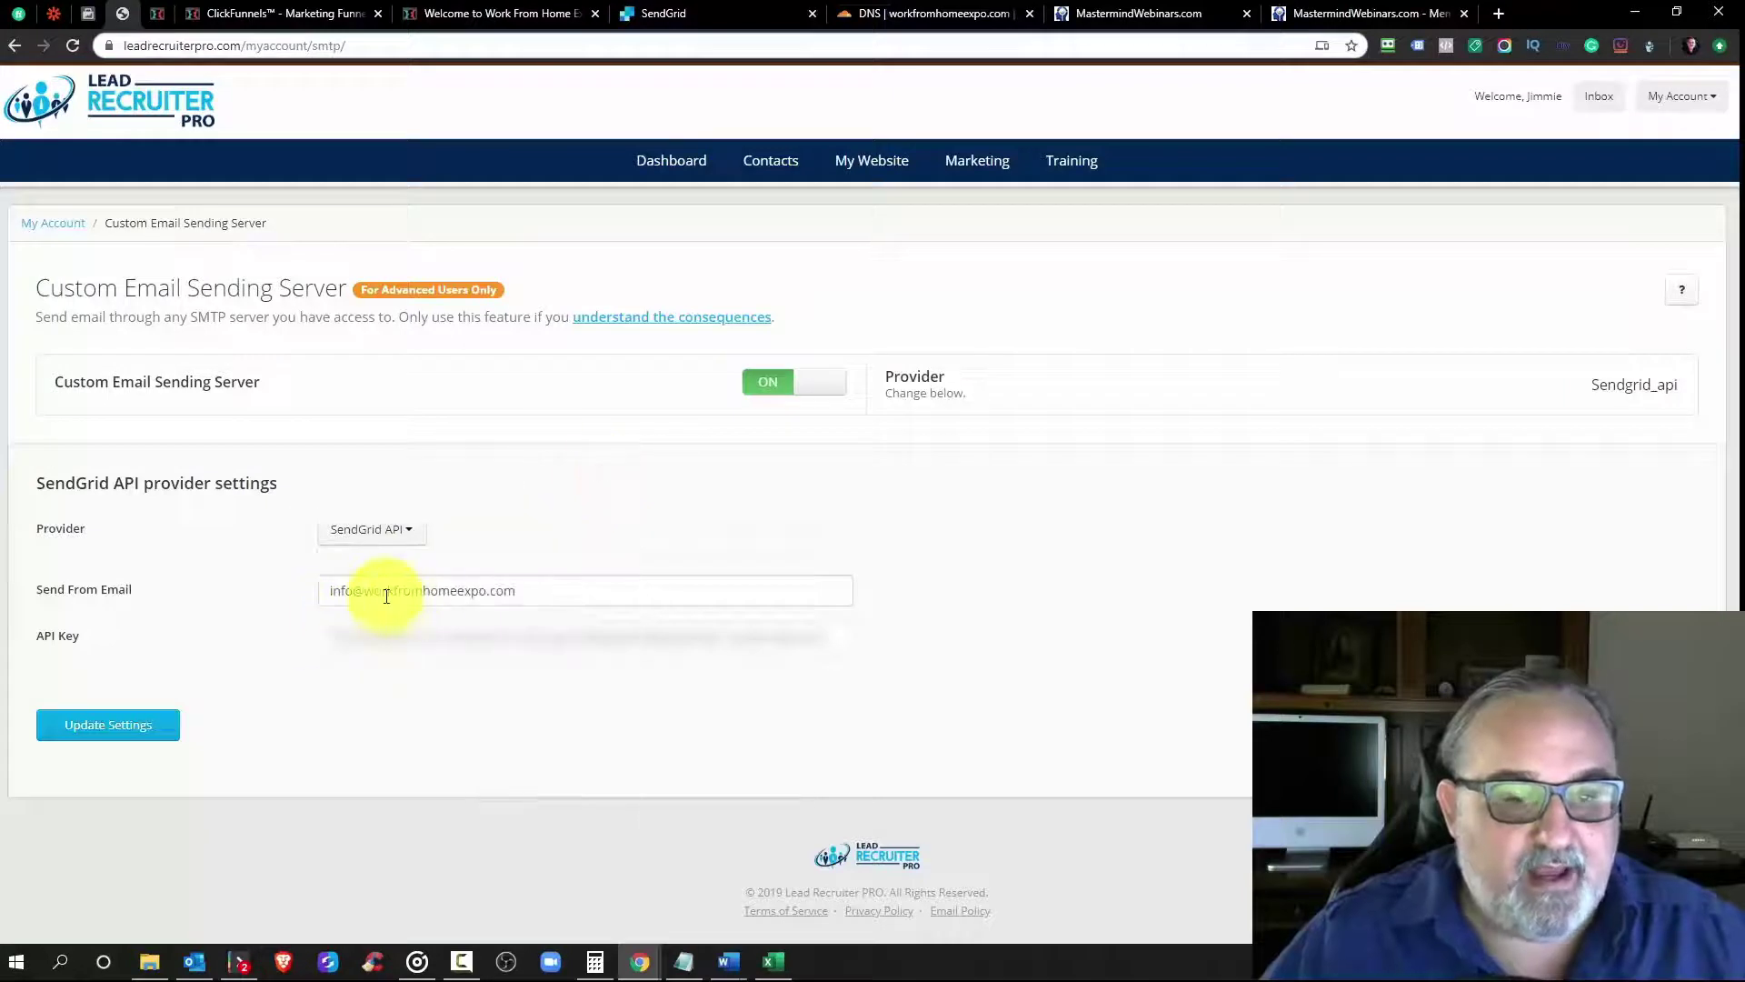
left_click(526, 592)
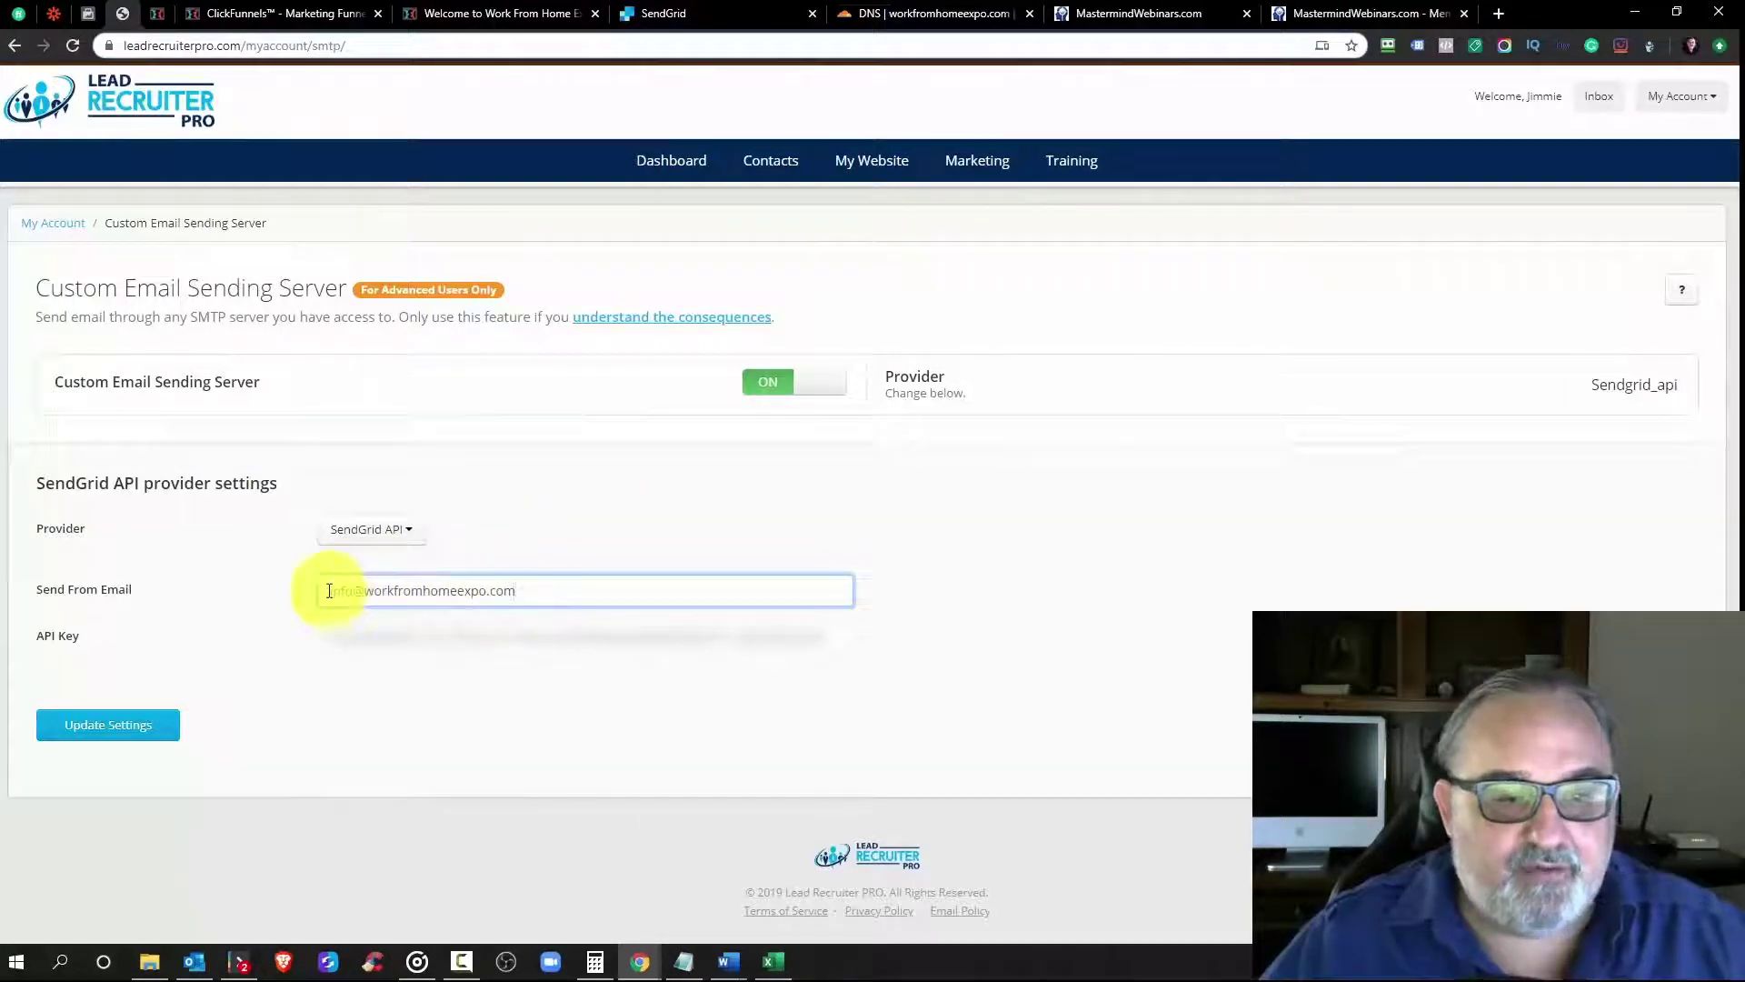
left_click(531, 594)
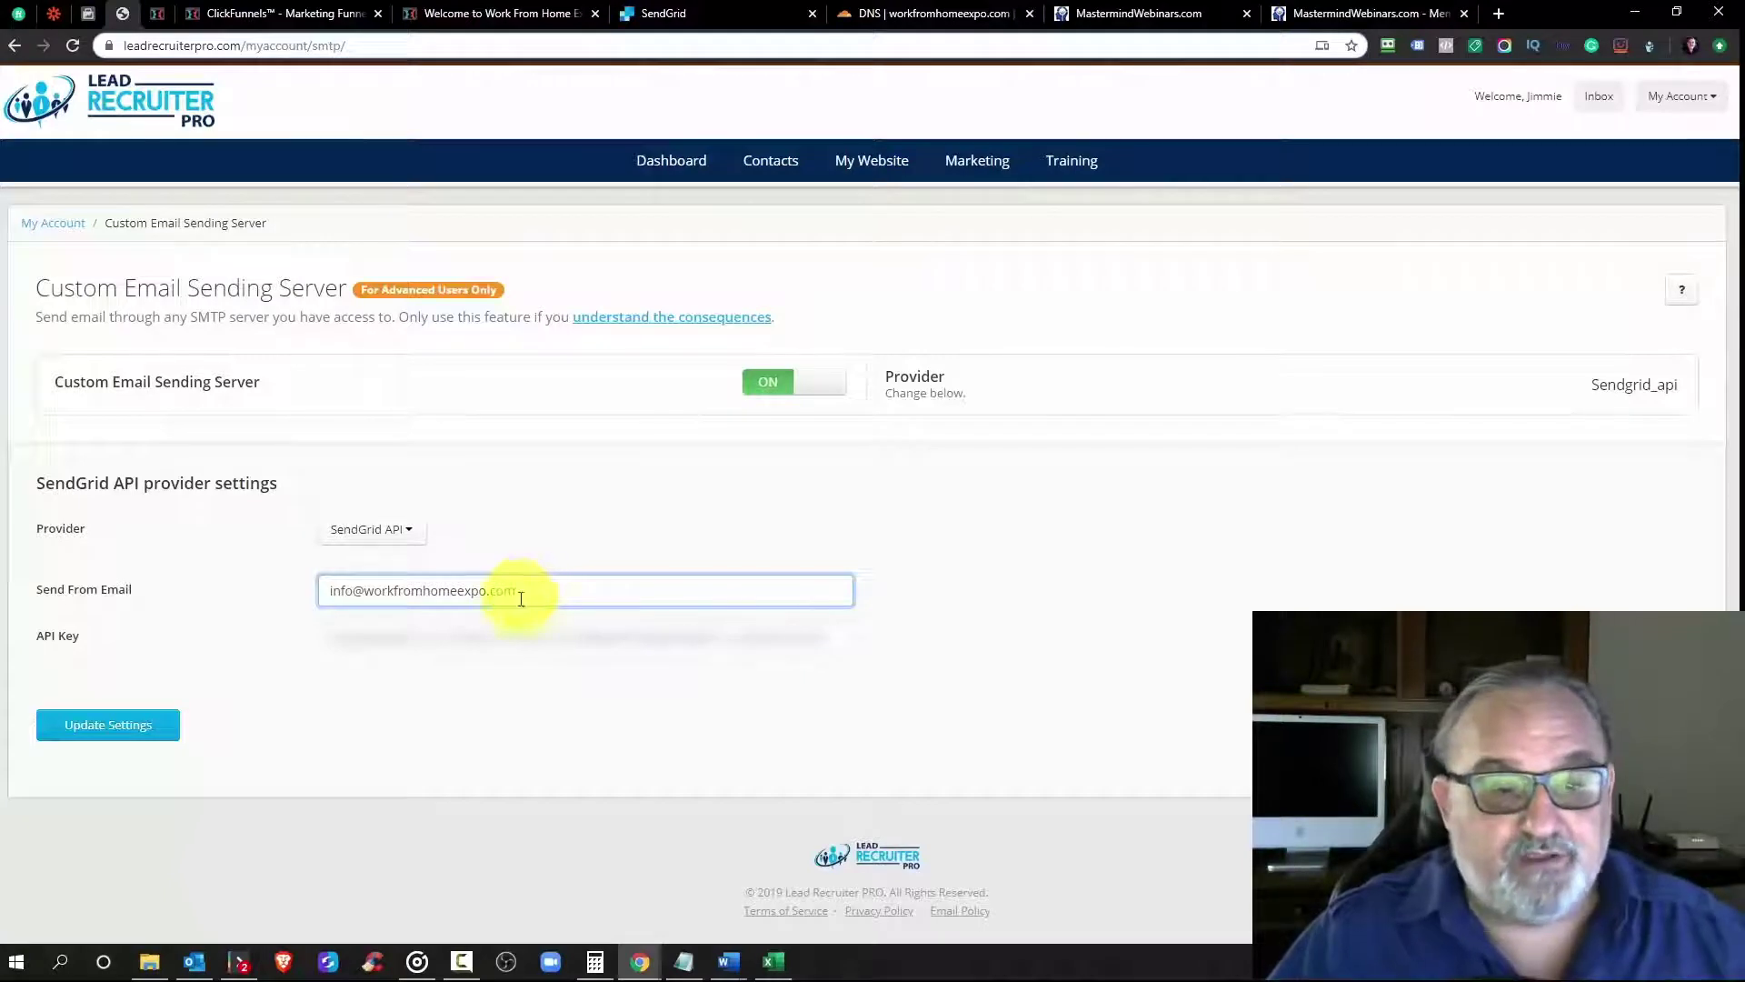
triple_click(404, 636)
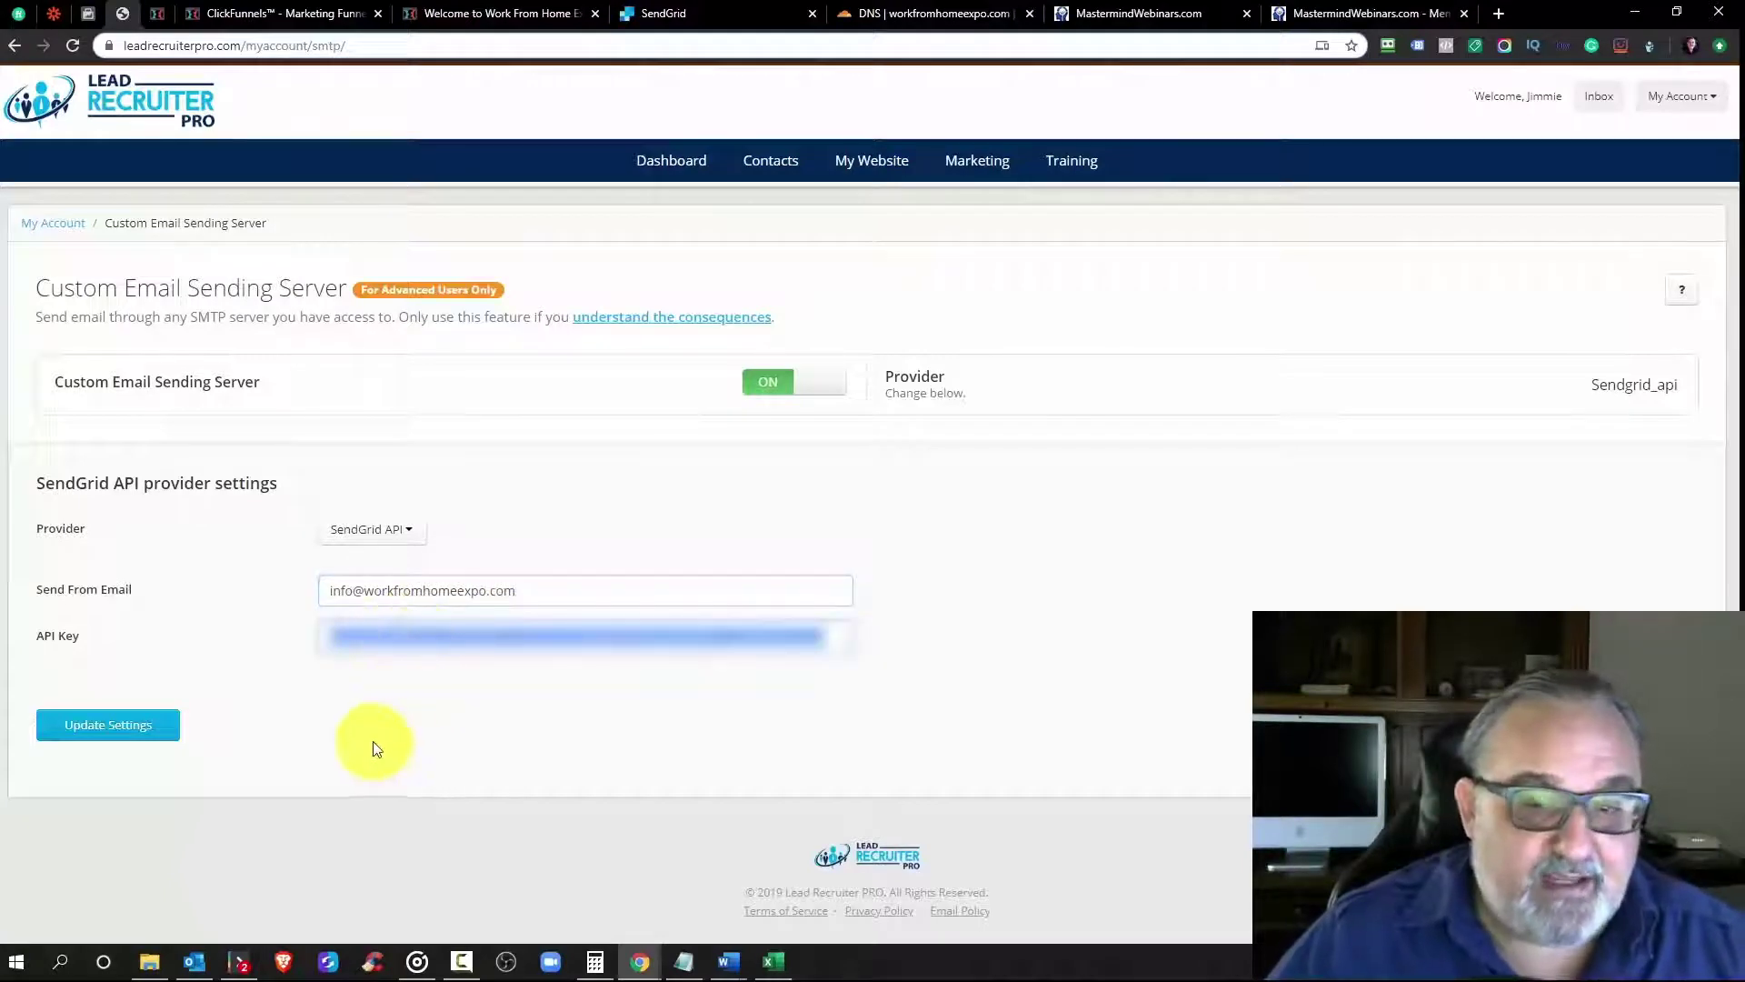
Step: Switch to SendGrid and open the API Keys settings
left_click(682, 16)
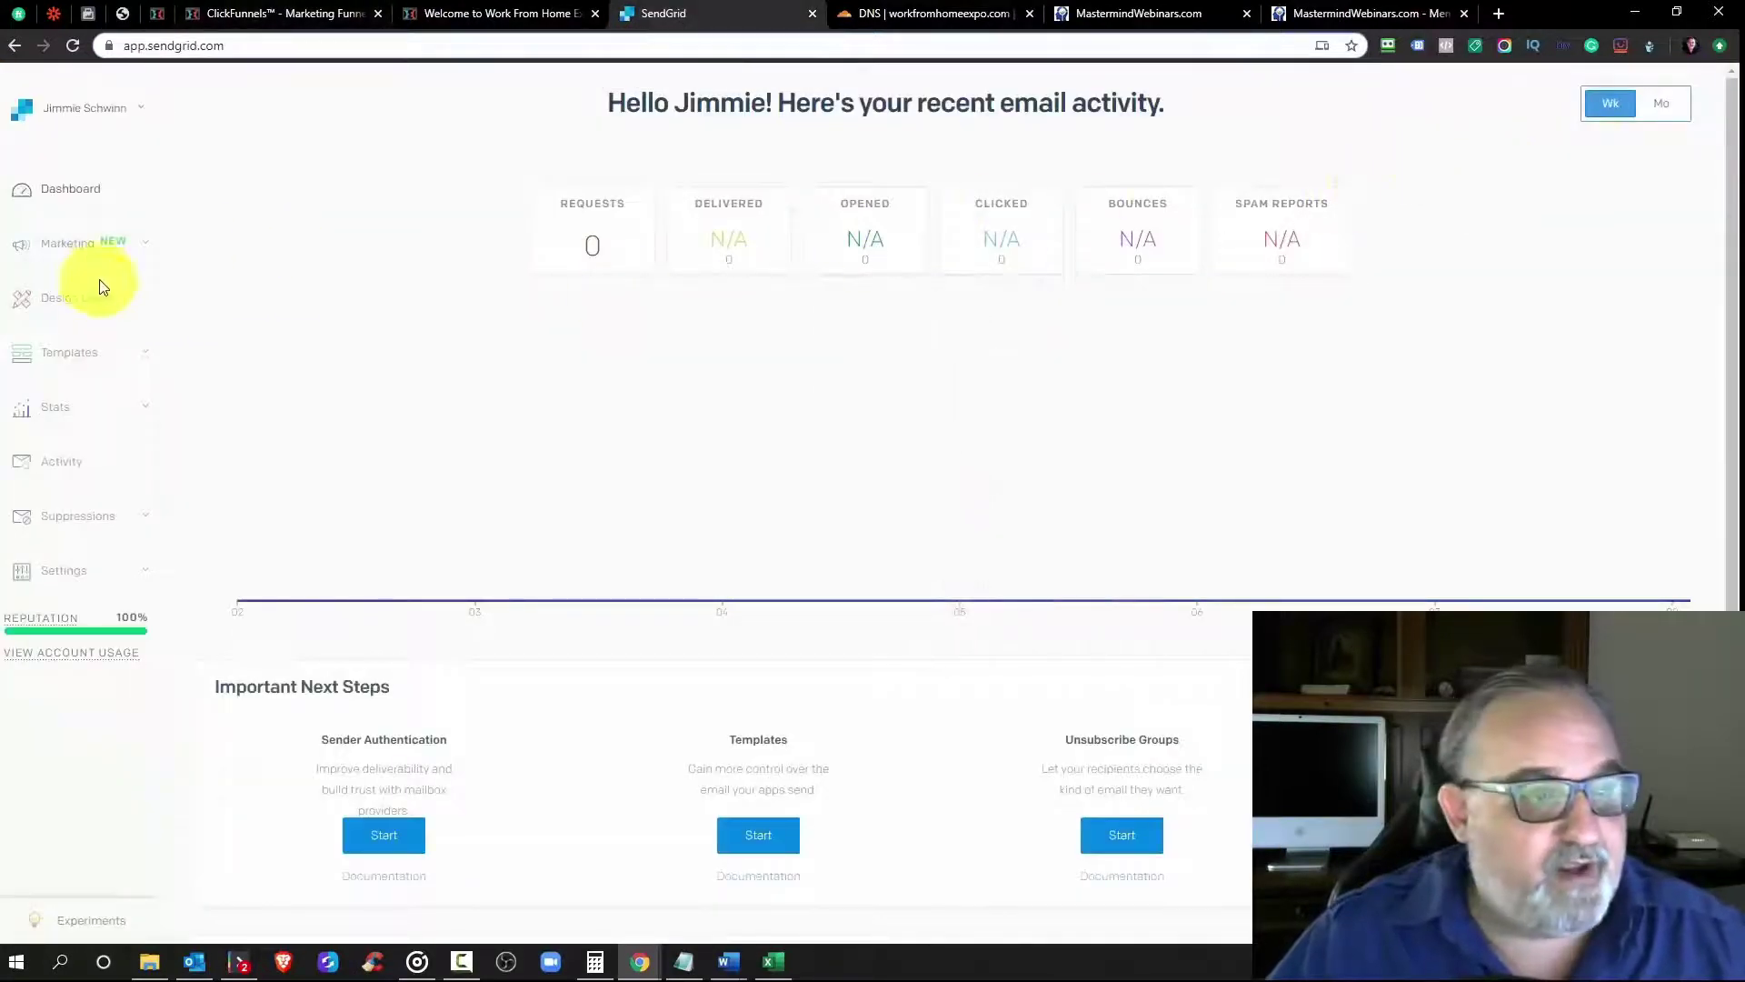
left_click(109, 573)
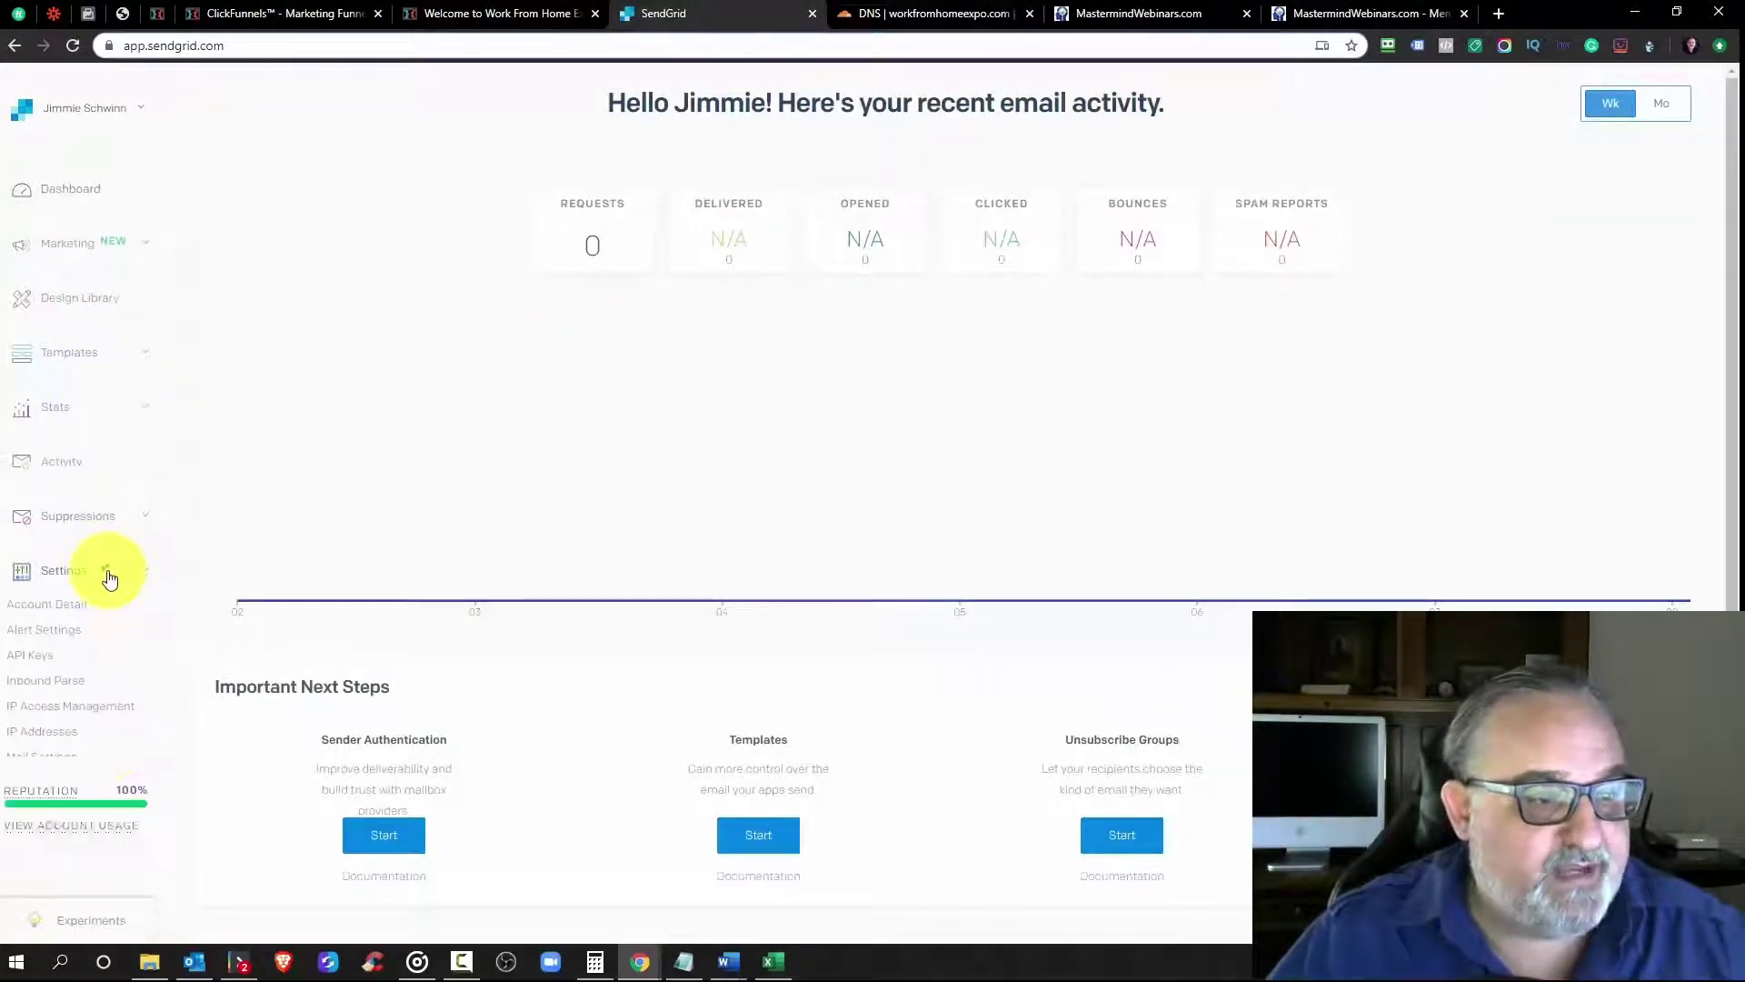
scroll(109, 574, "down", 3)
left_click(39, 364)
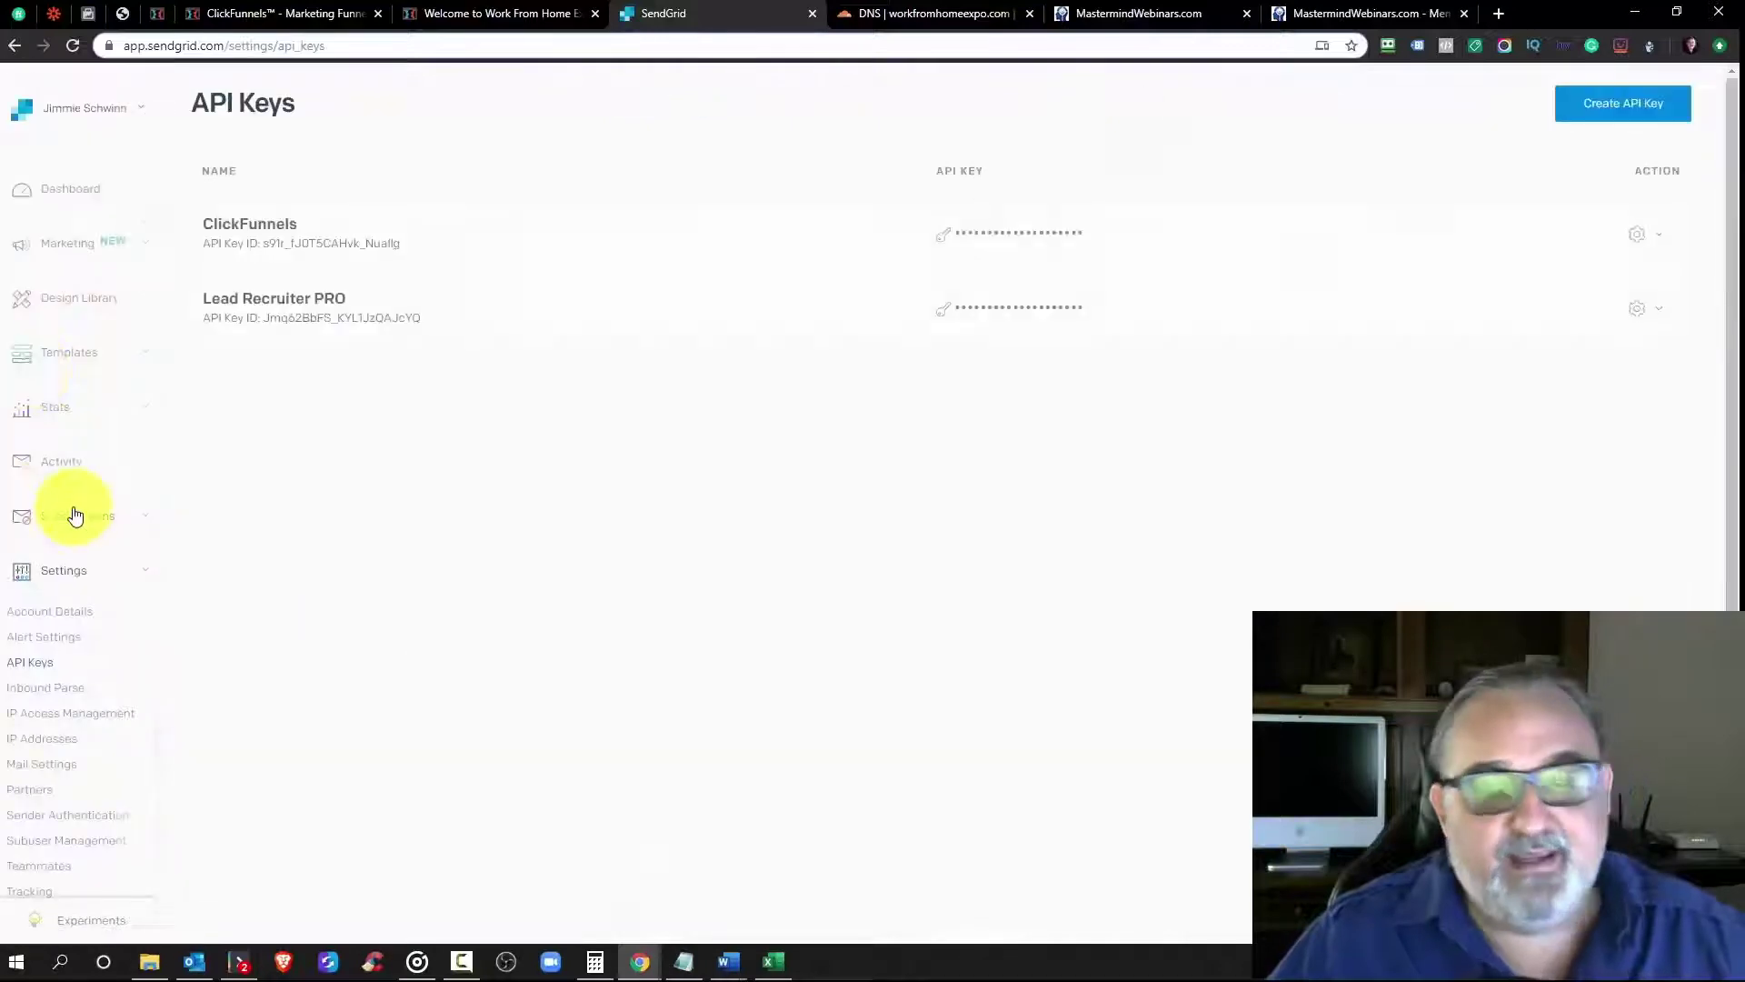
Step: Open the Create API Key form, look over its name and permission options, and close it without creating a key
left_click(1580, 115)
left_click(925, 205)
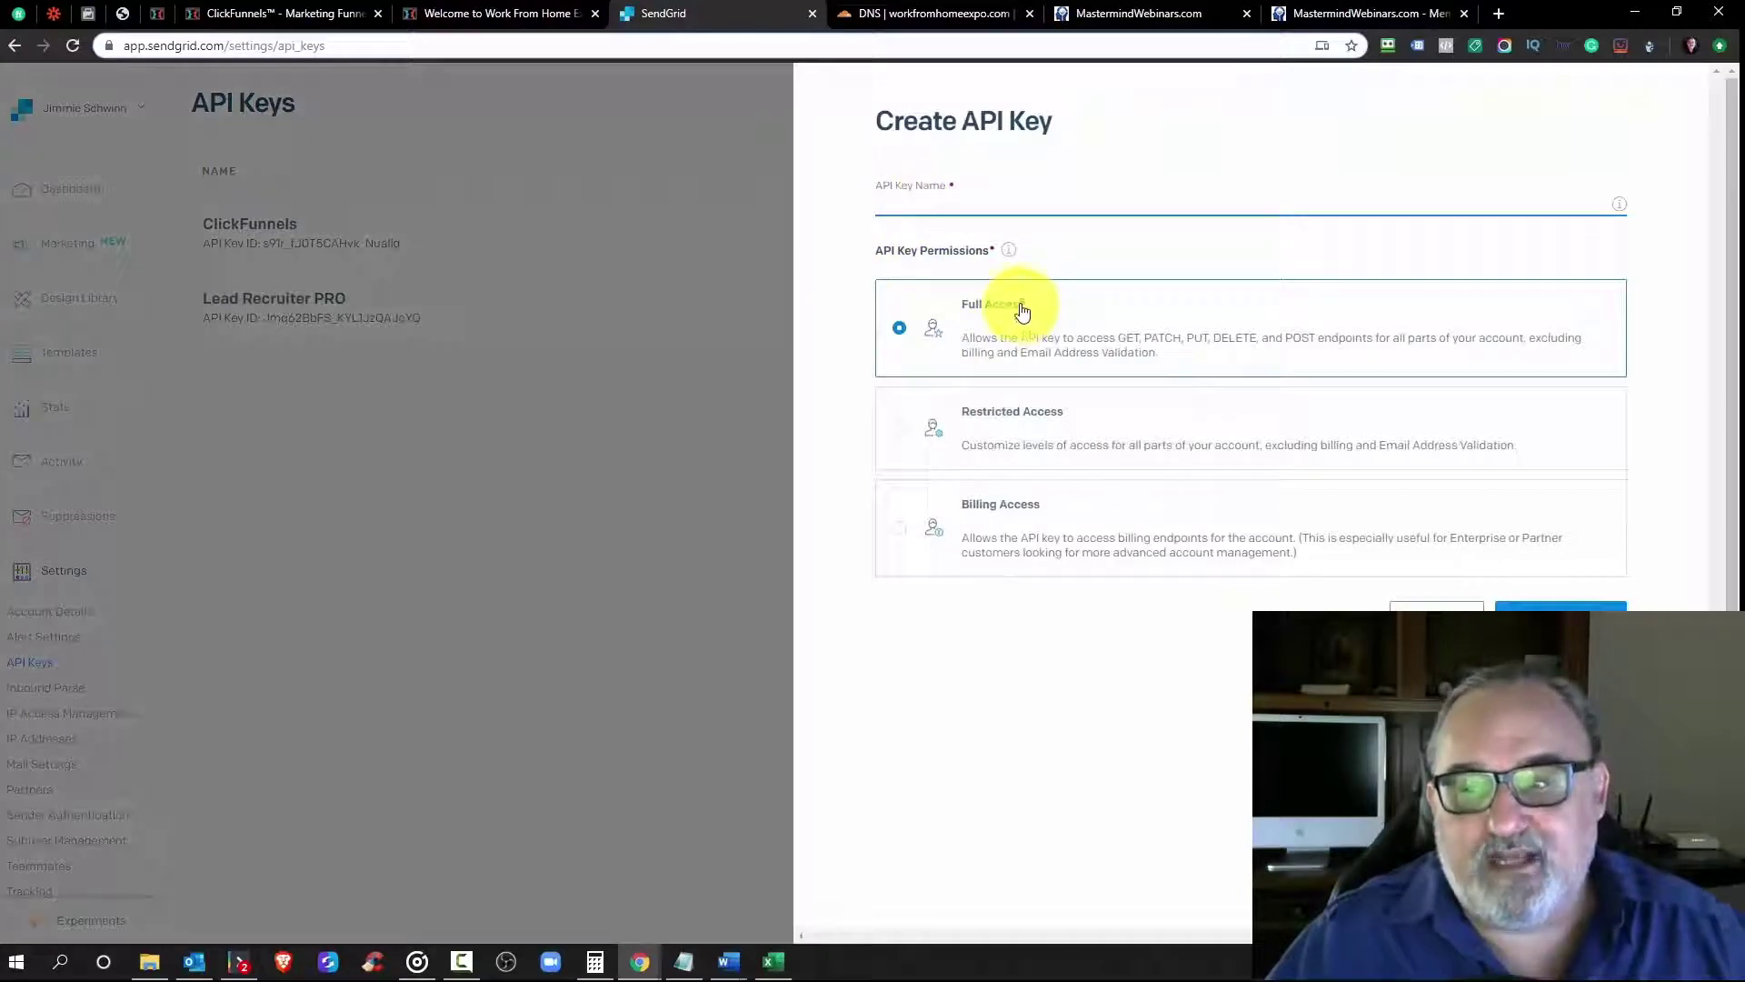
left_click(670, 455)
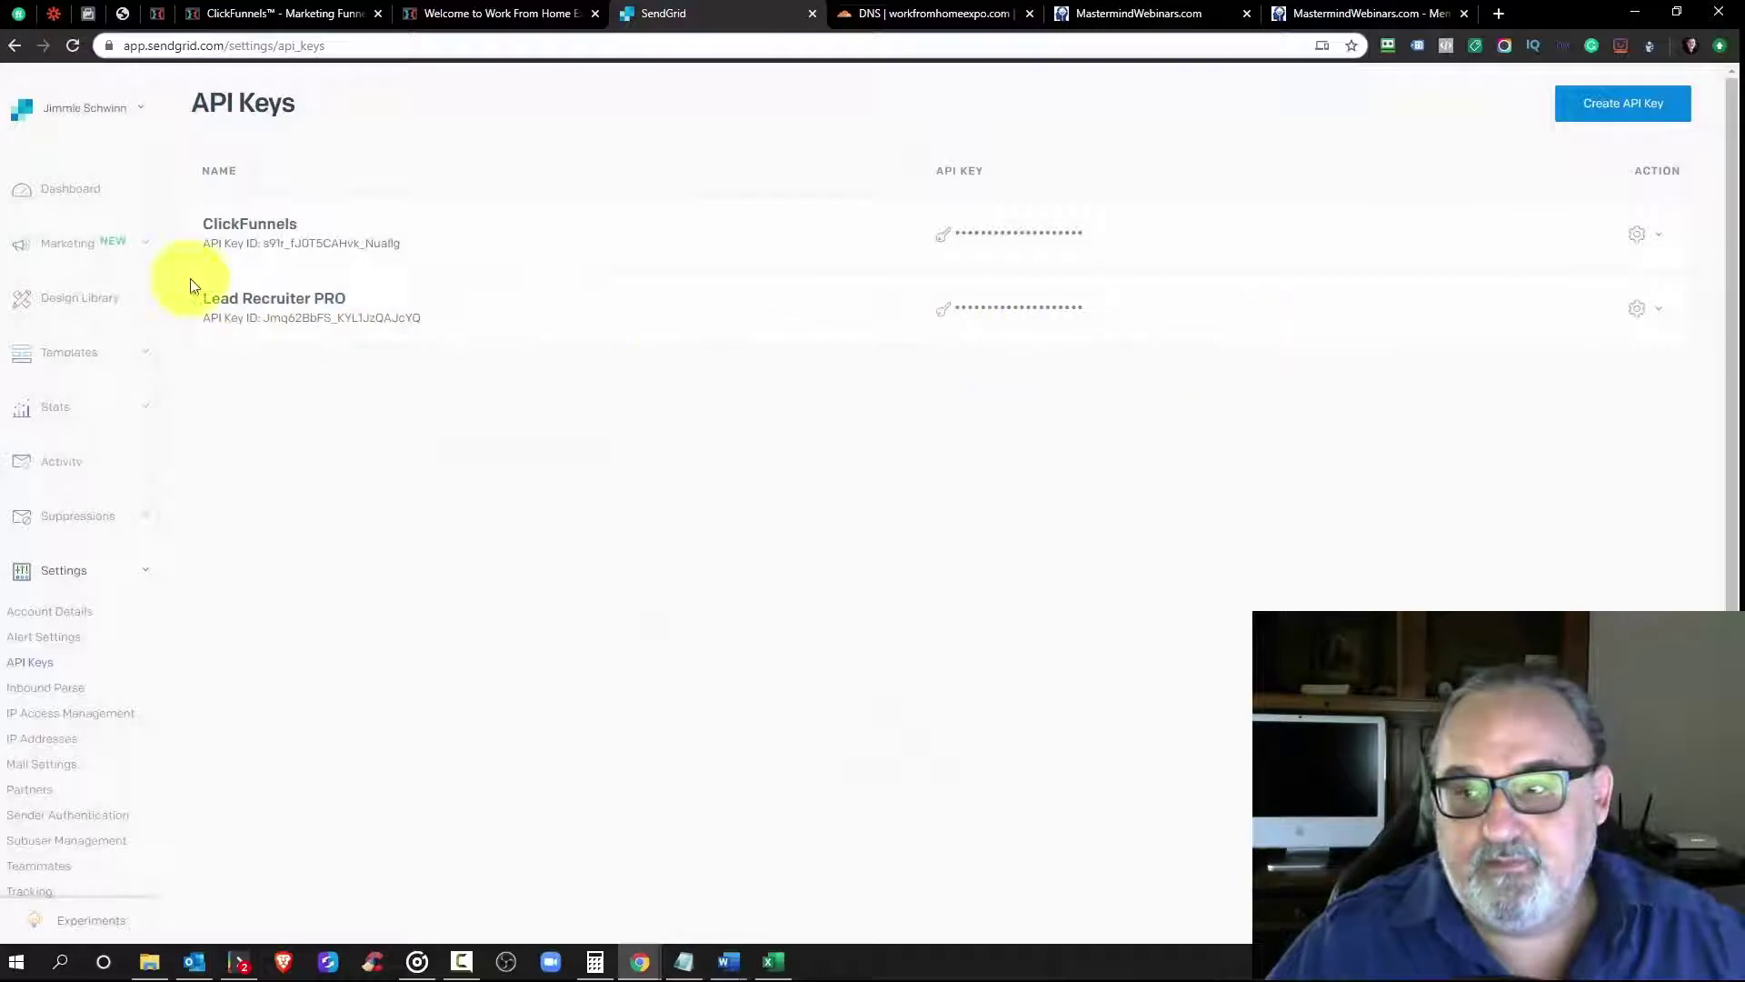
Step: Open the Lead Recruiter PRO API key for editing, review its permissions, and cancel without changes
mouse_move(292, 312)
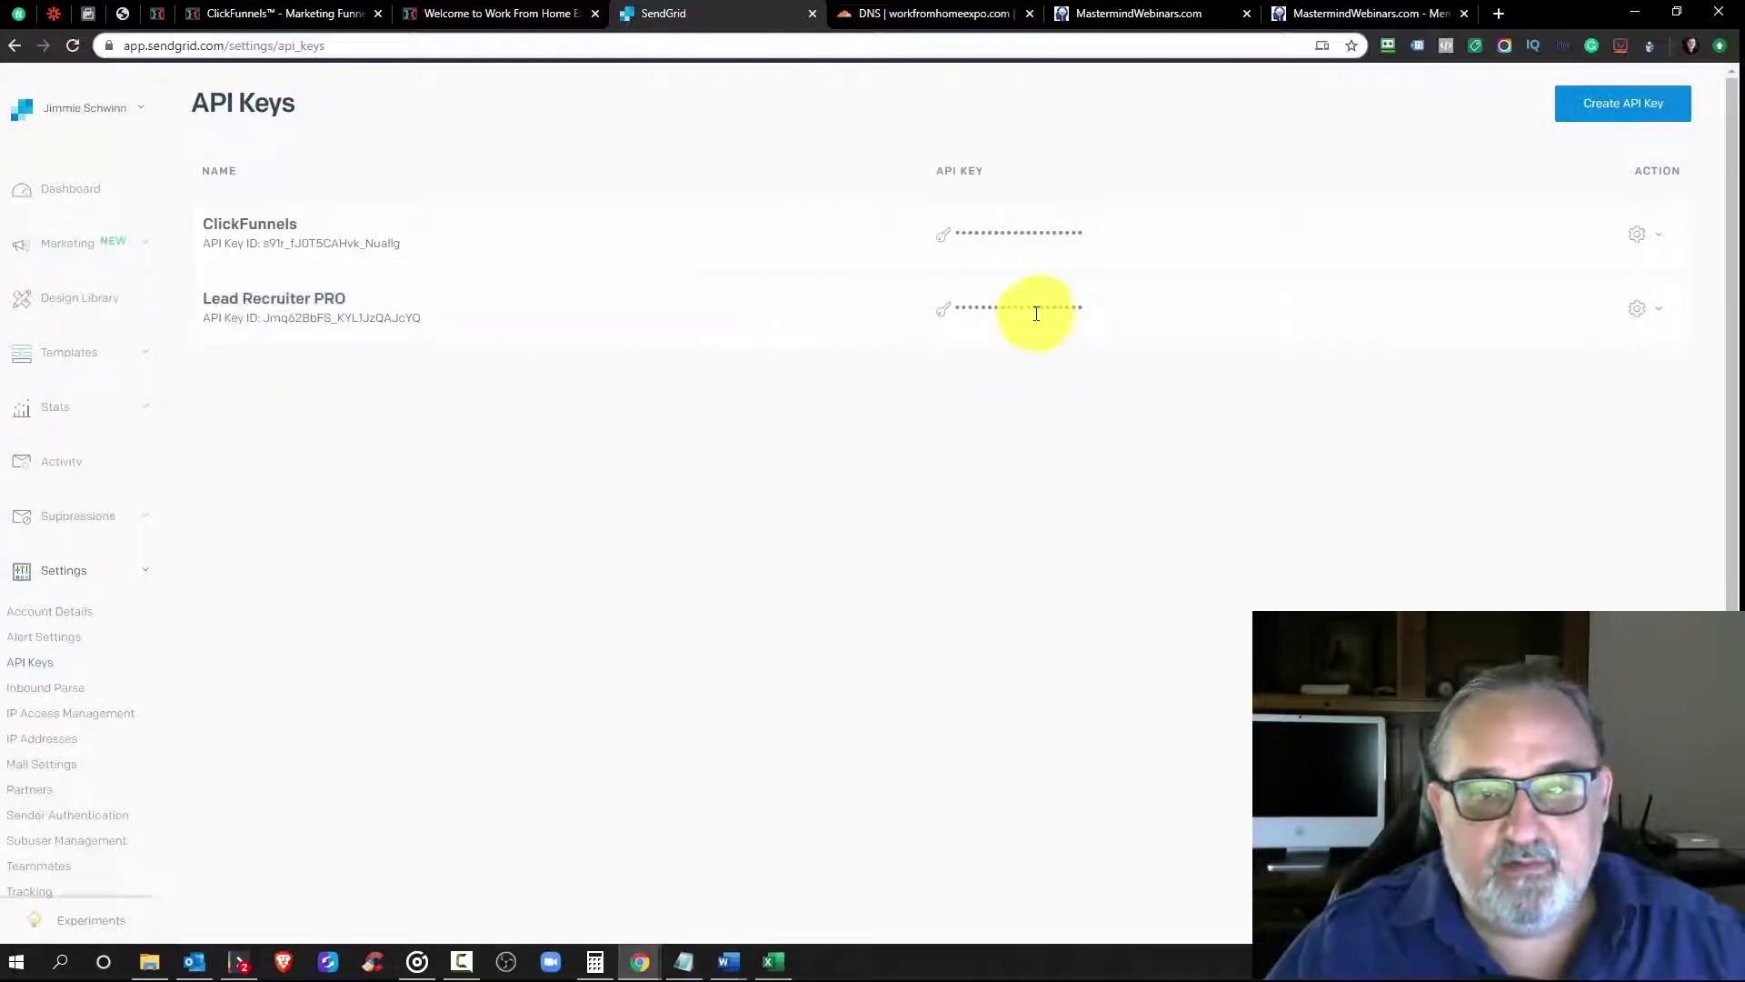
mouse_move(1036, 313)
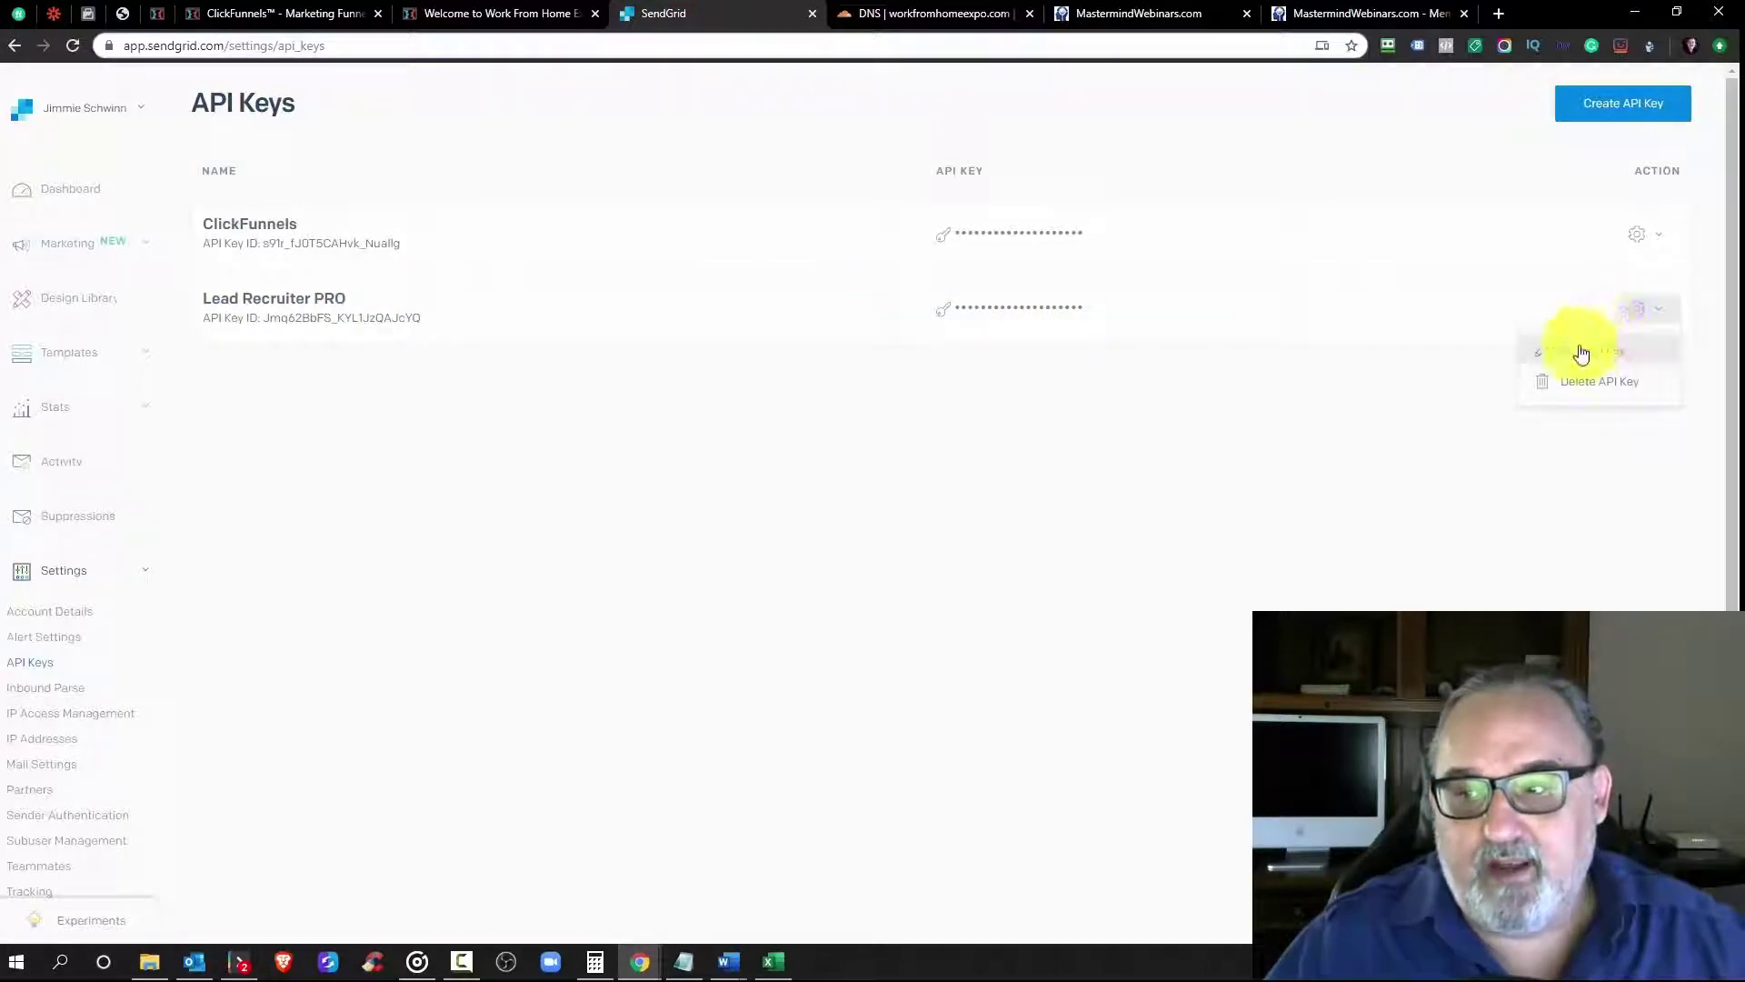
left_click(1579, 349)
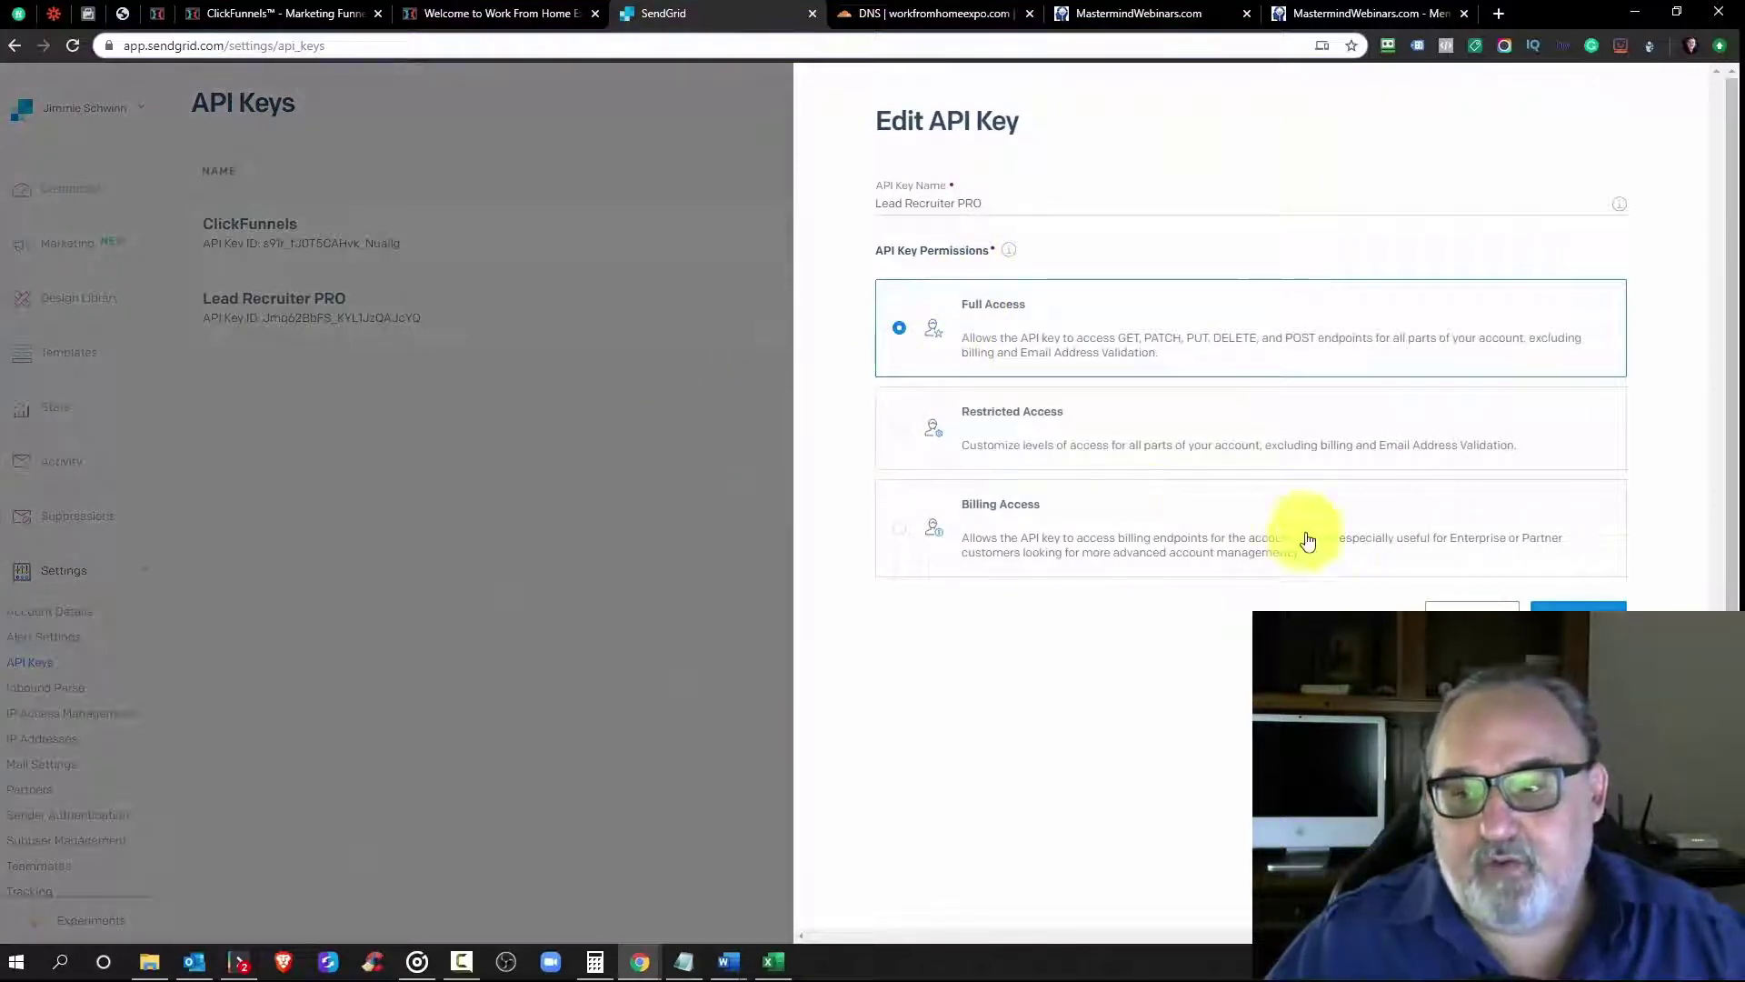
left_click(1463, 606)
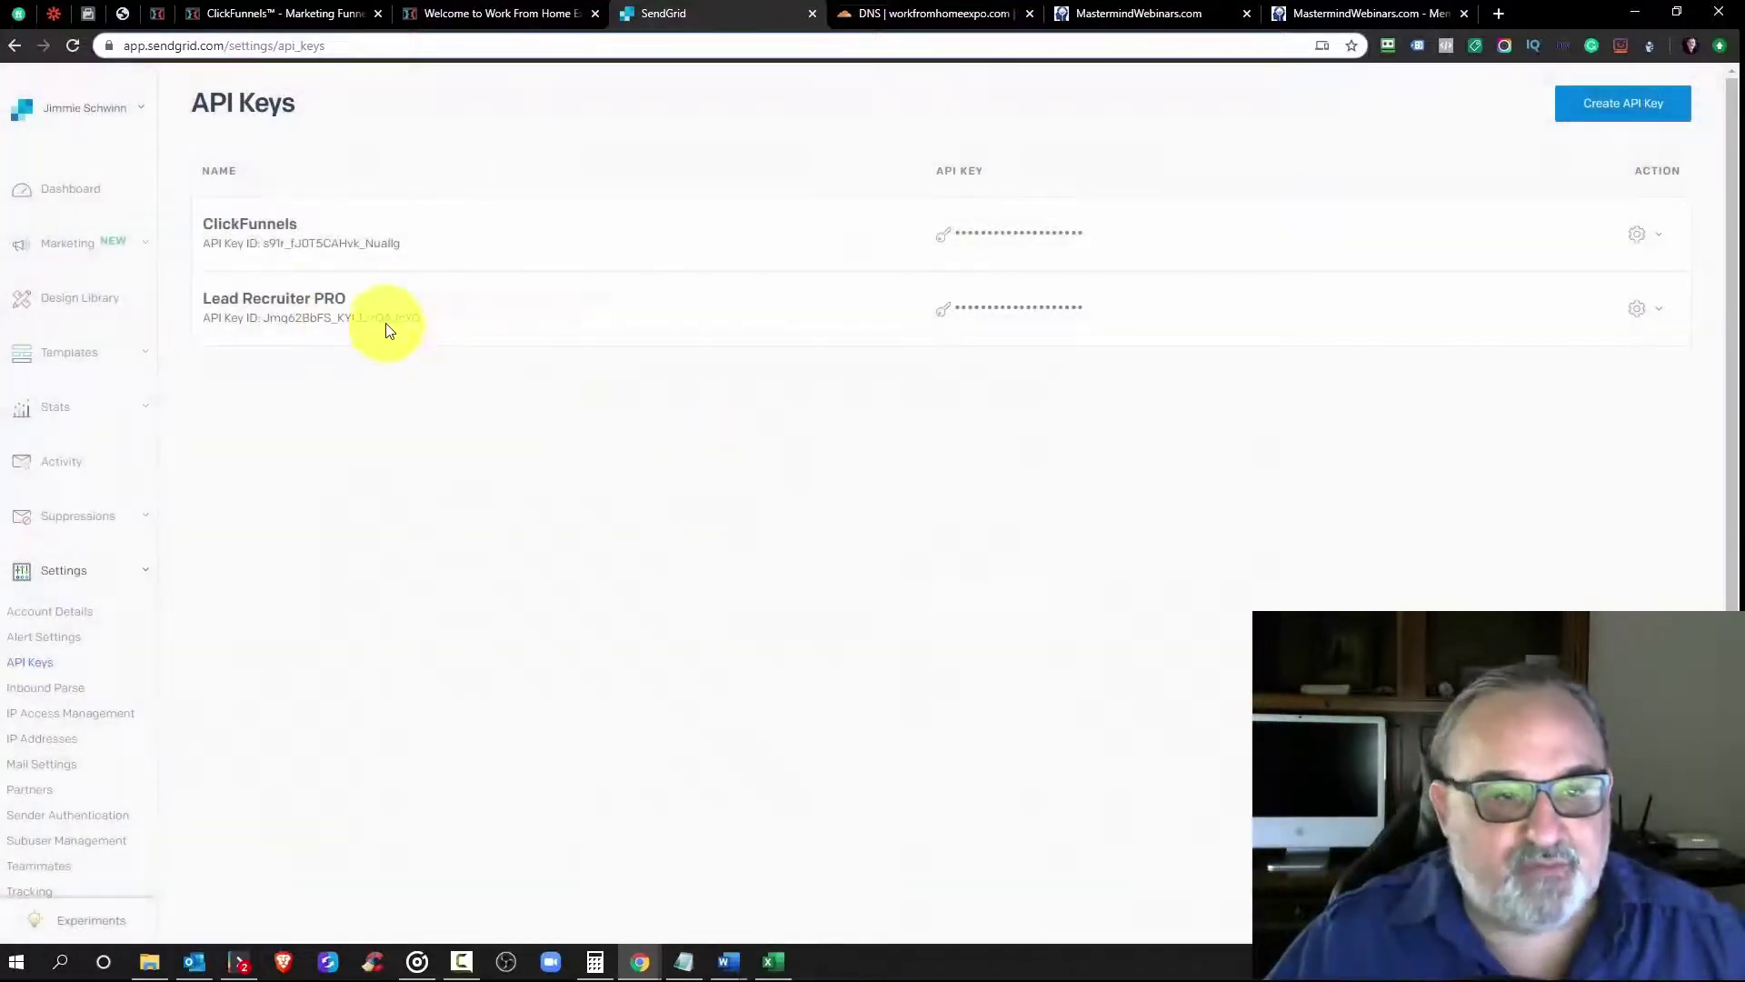
Step: Revisit the Lead Recruiter PRO Custom Email Sending Server page and the ClickFunnels funnel, then return to the SendGrid API key list
left_click(127, 20)
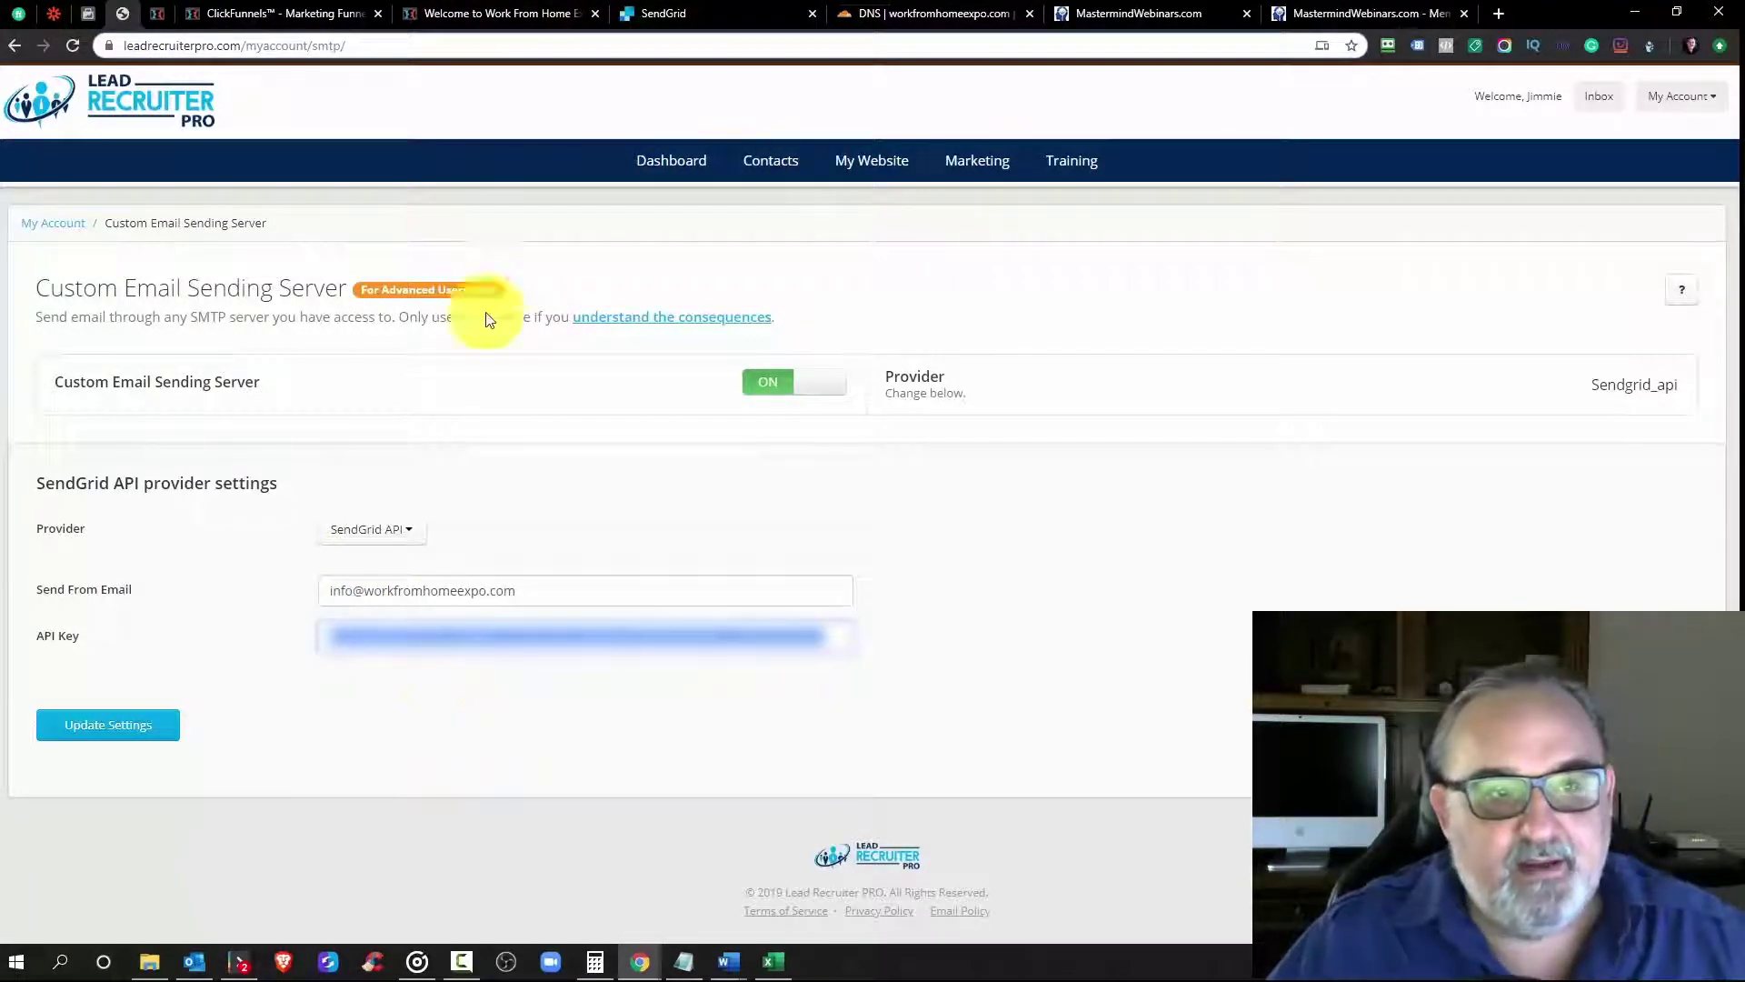
left_click(235, 13)
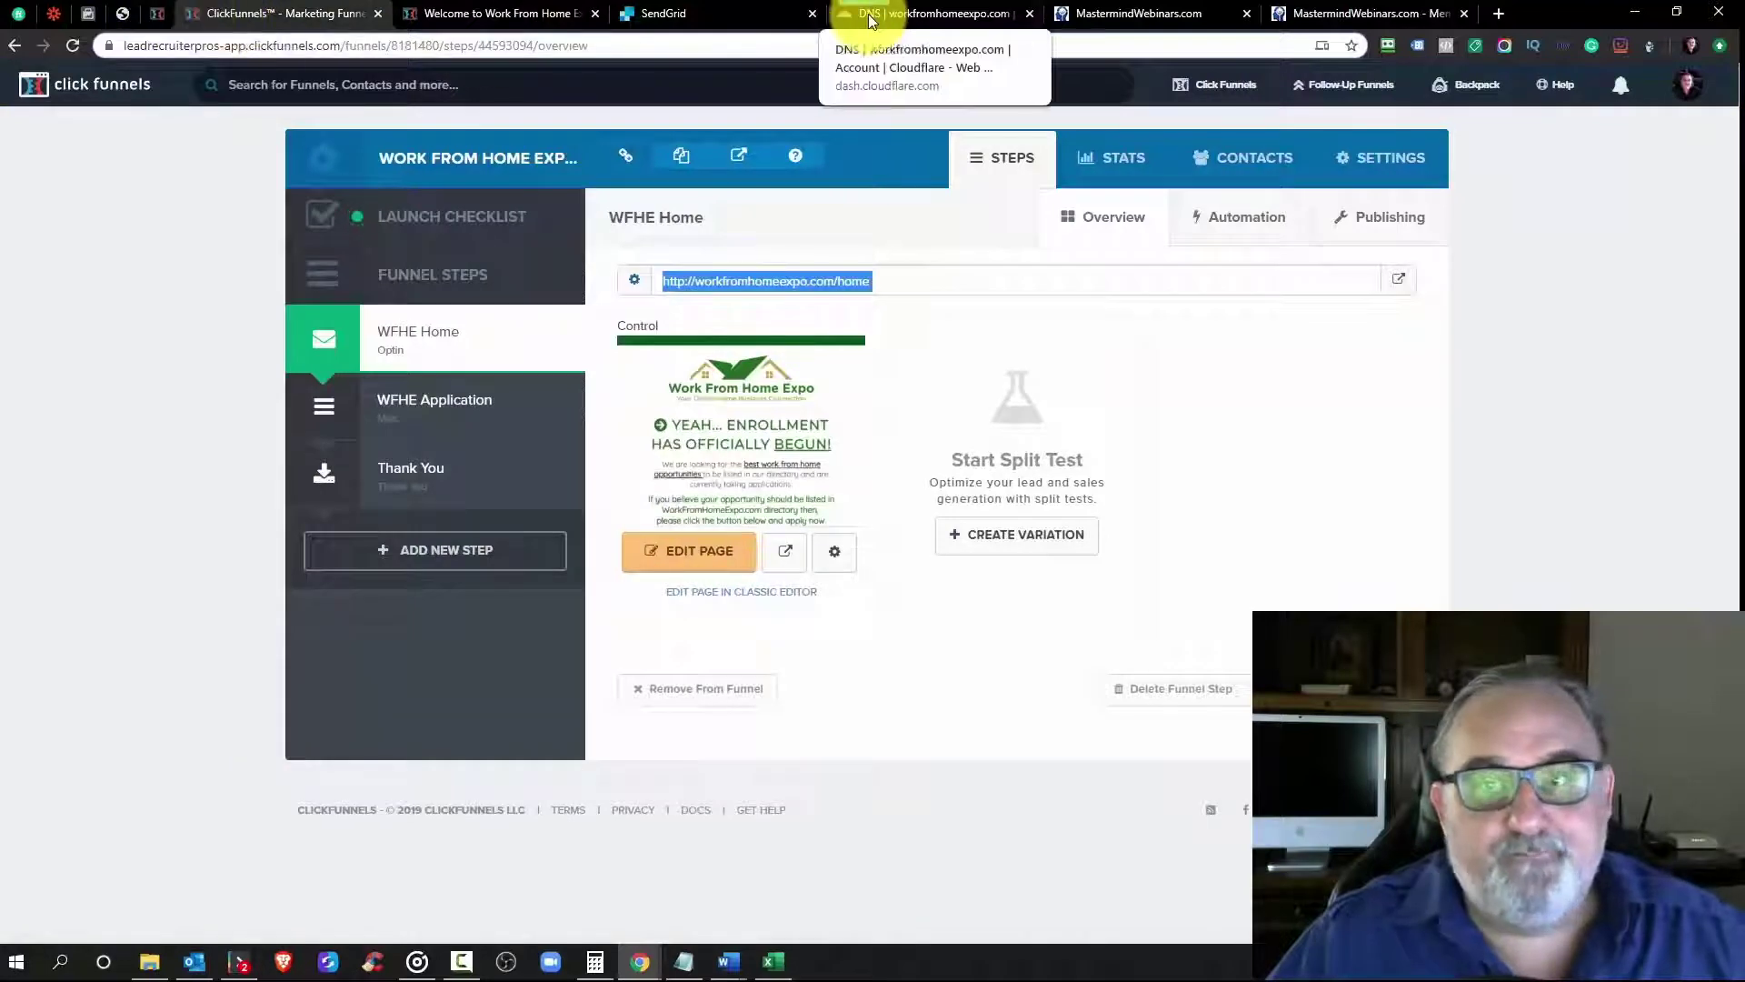
left_click(791, 9)
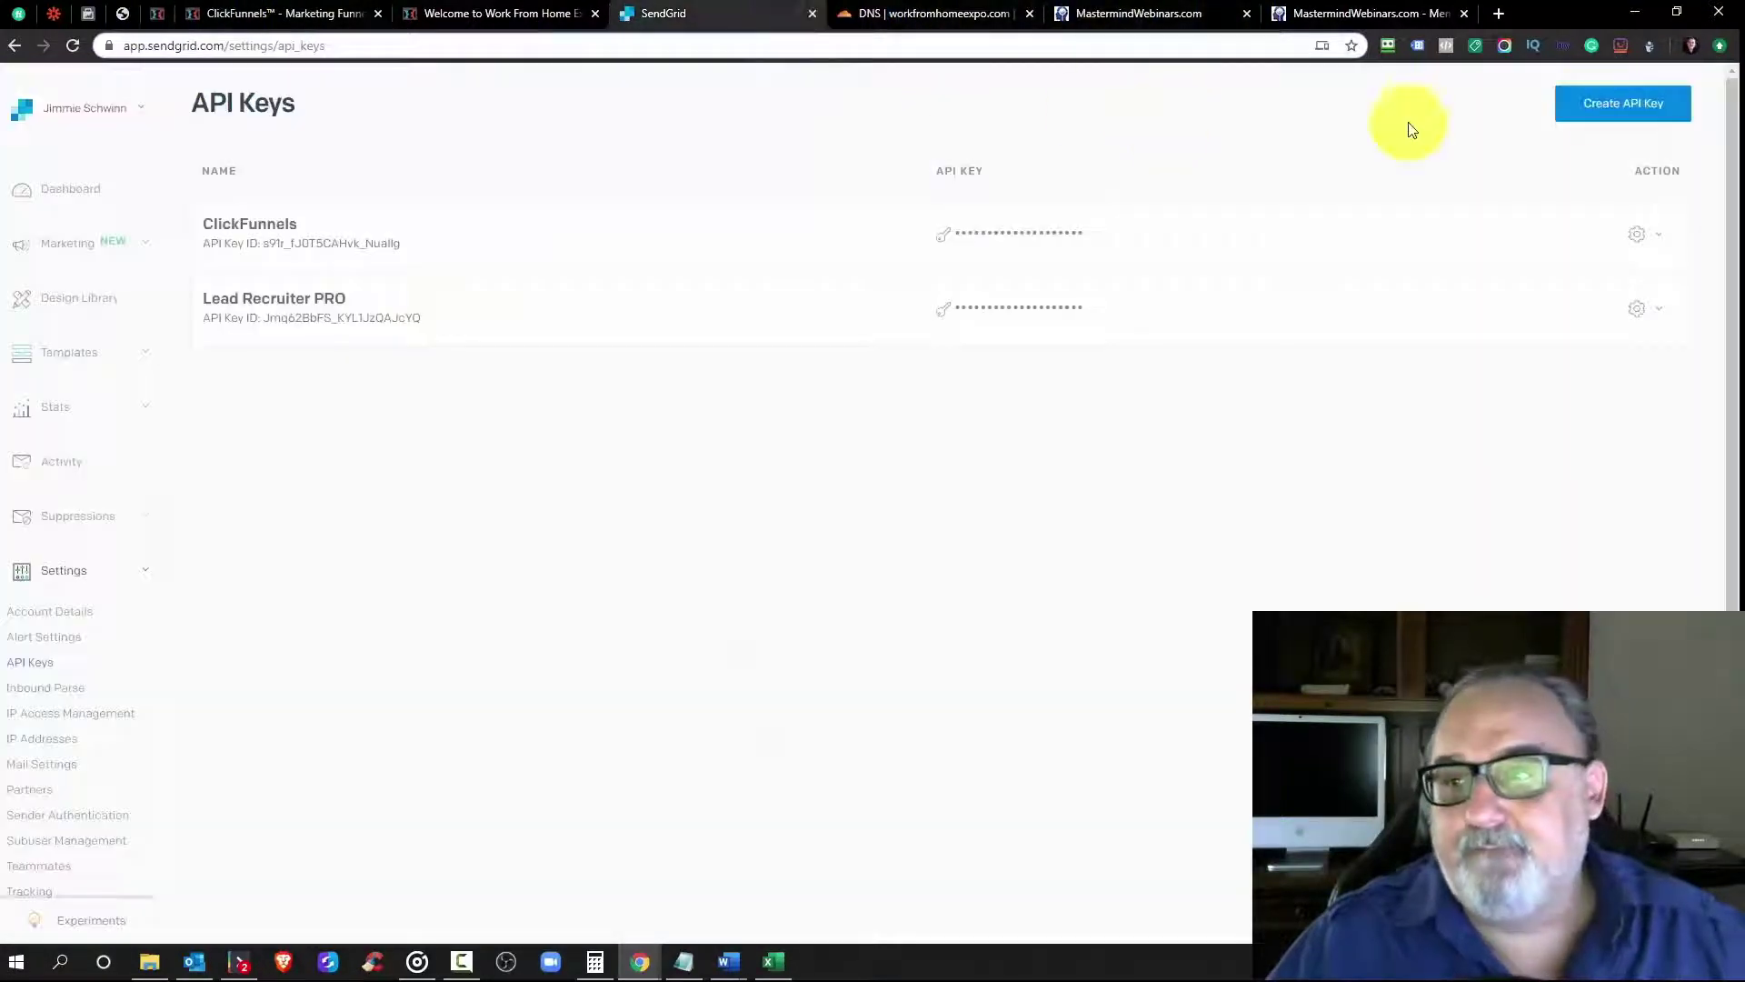
Step: Create a SendGrid API key named test with Full Access, copy the generated key, and return to the key list
left_click(1611, 107)
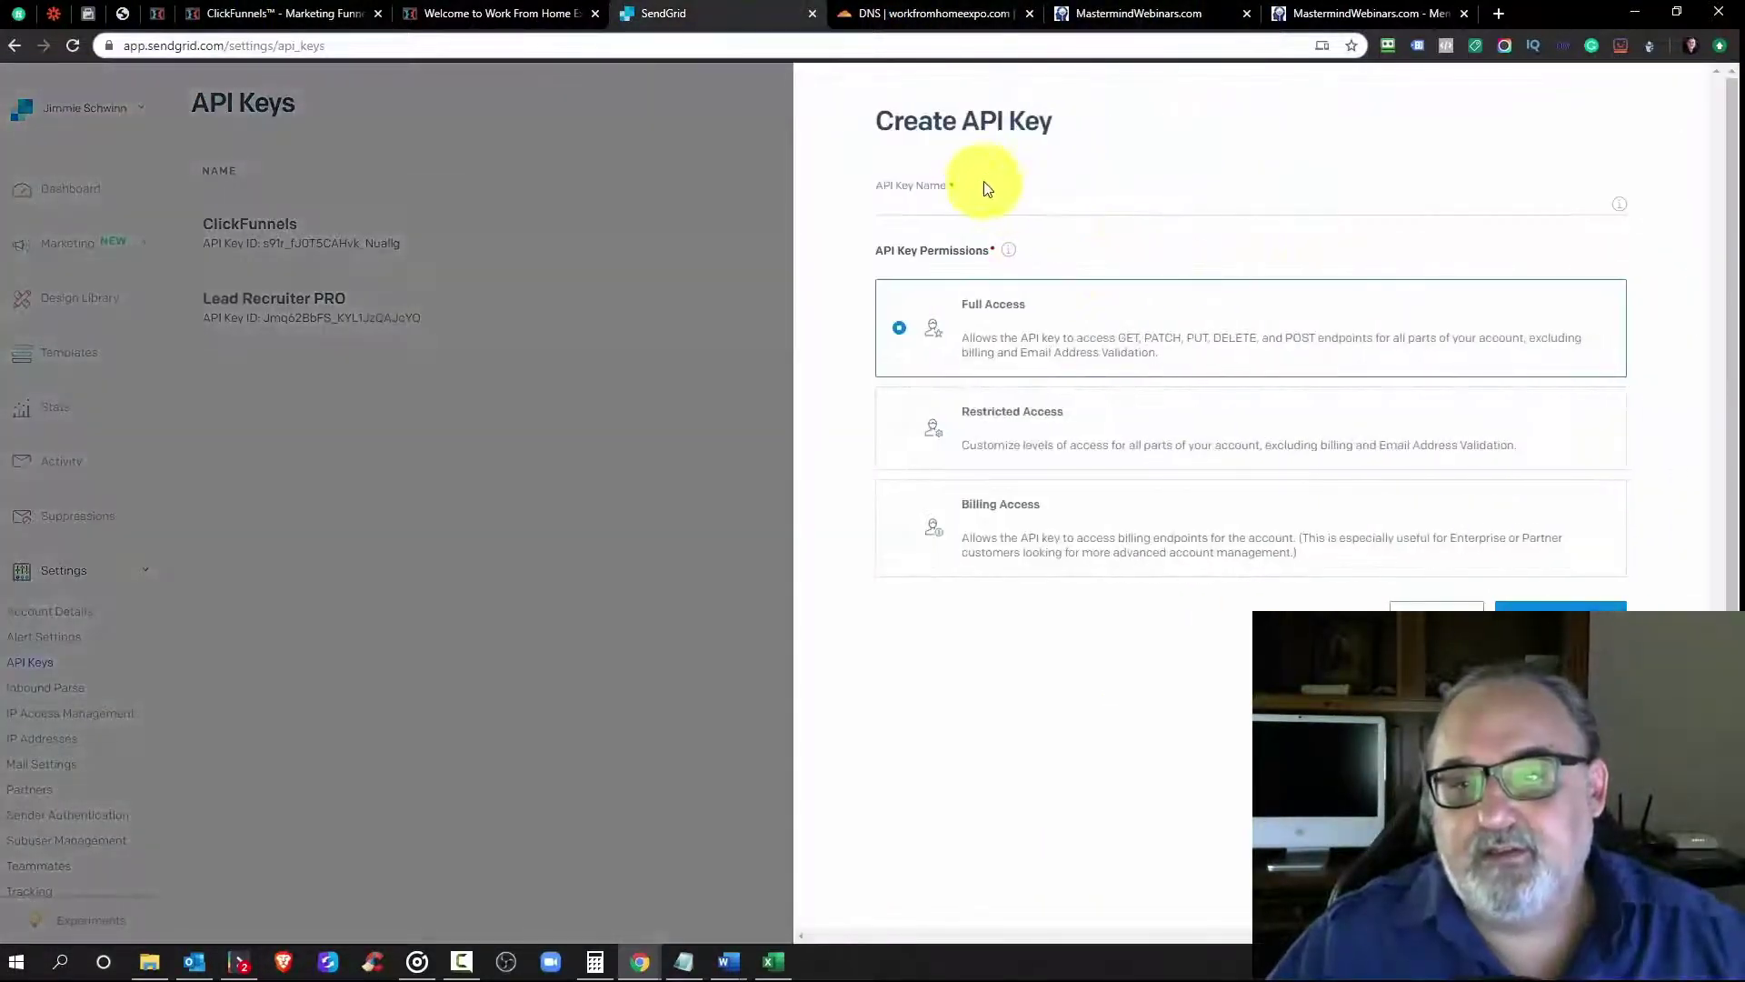
left_click(928, 204)
type("tes")
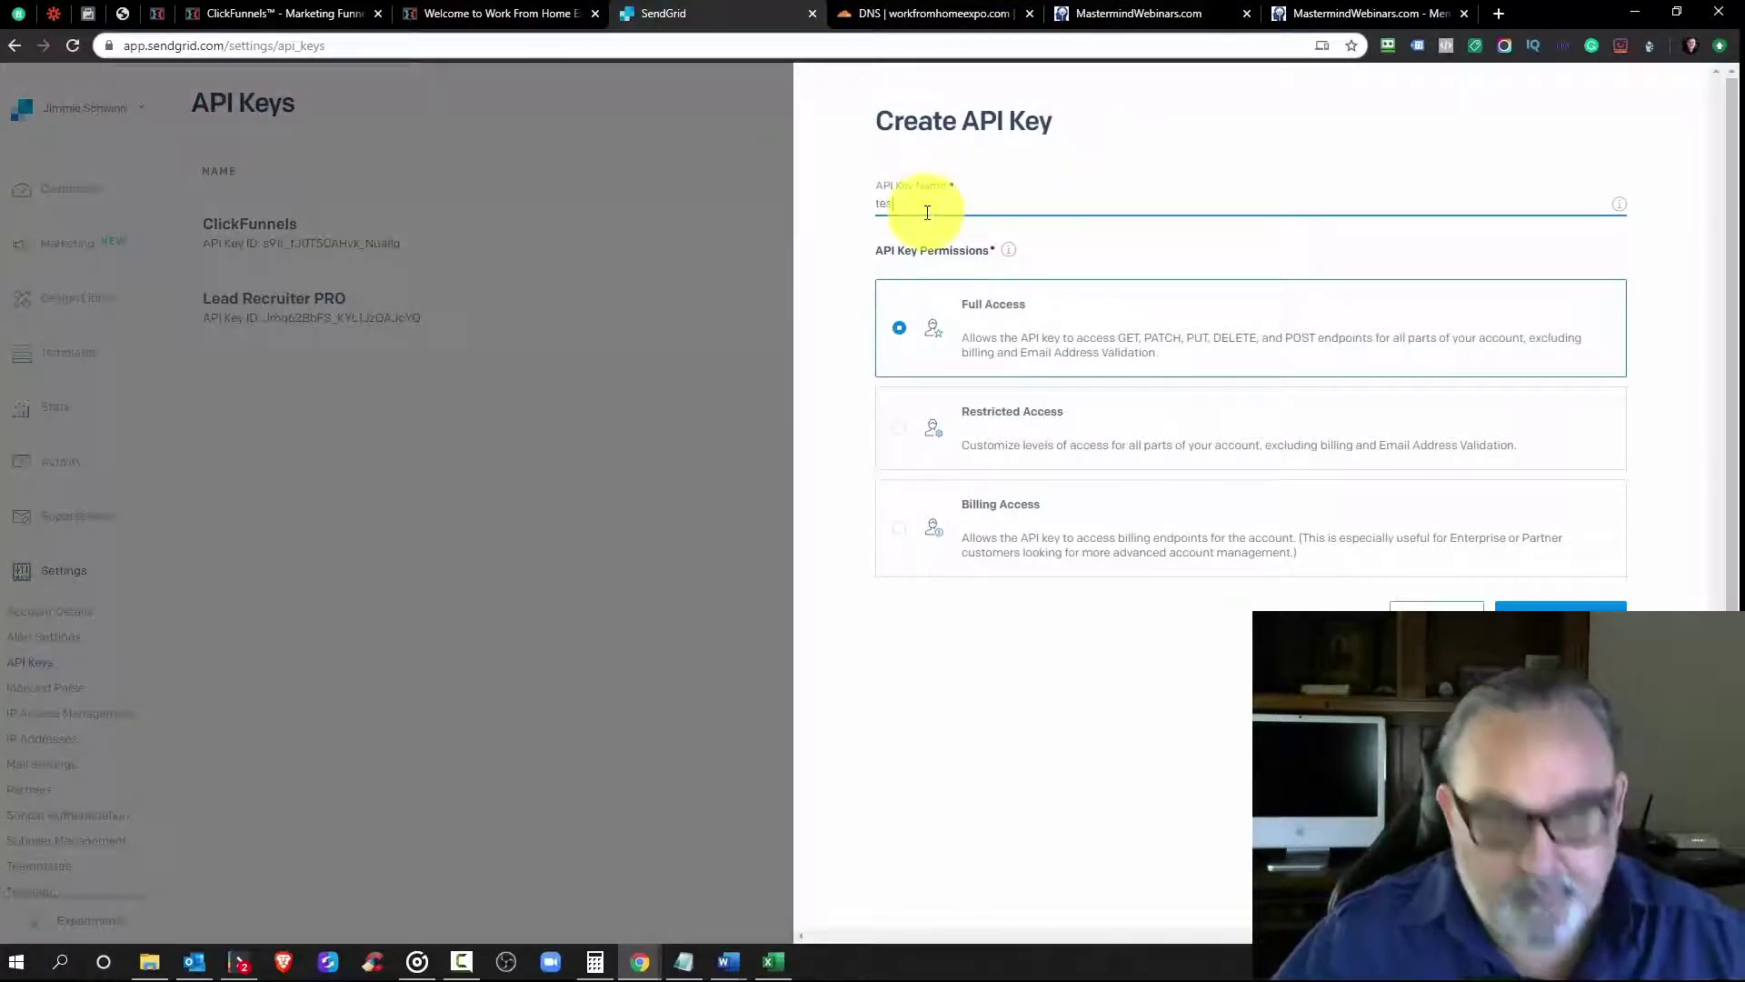
type("t")
left_click(954, 323)
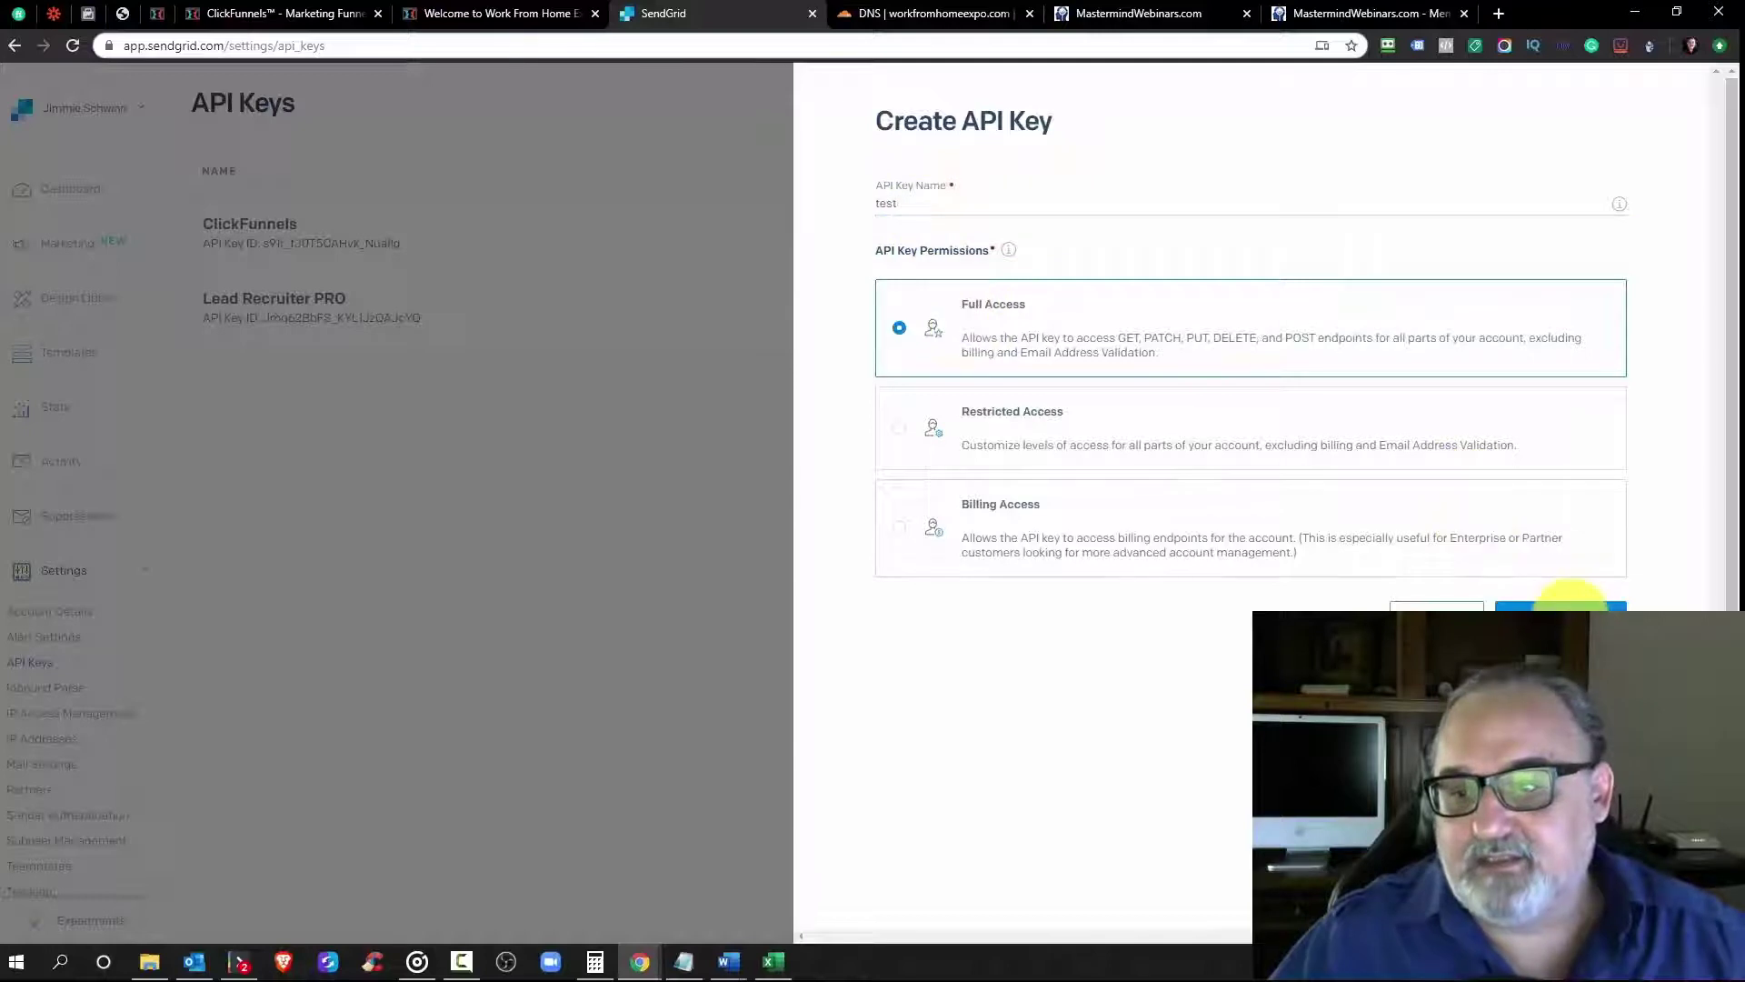
left_click(1565, 604)
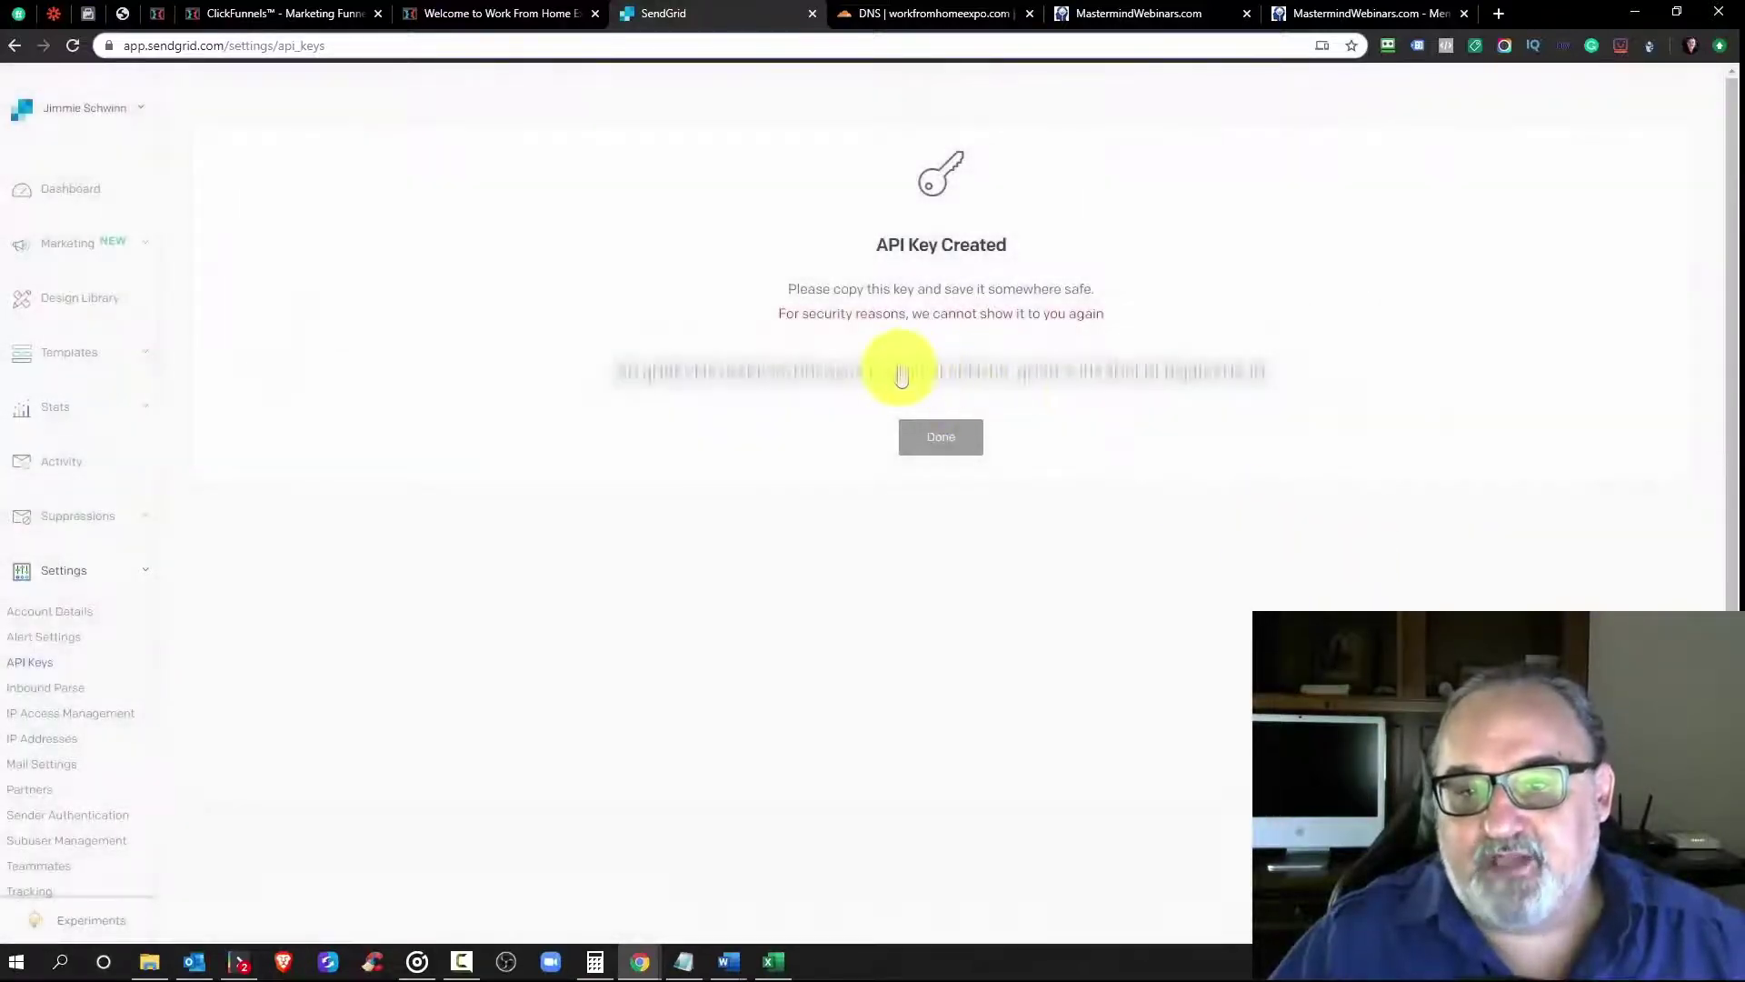
left_click(989, 370)
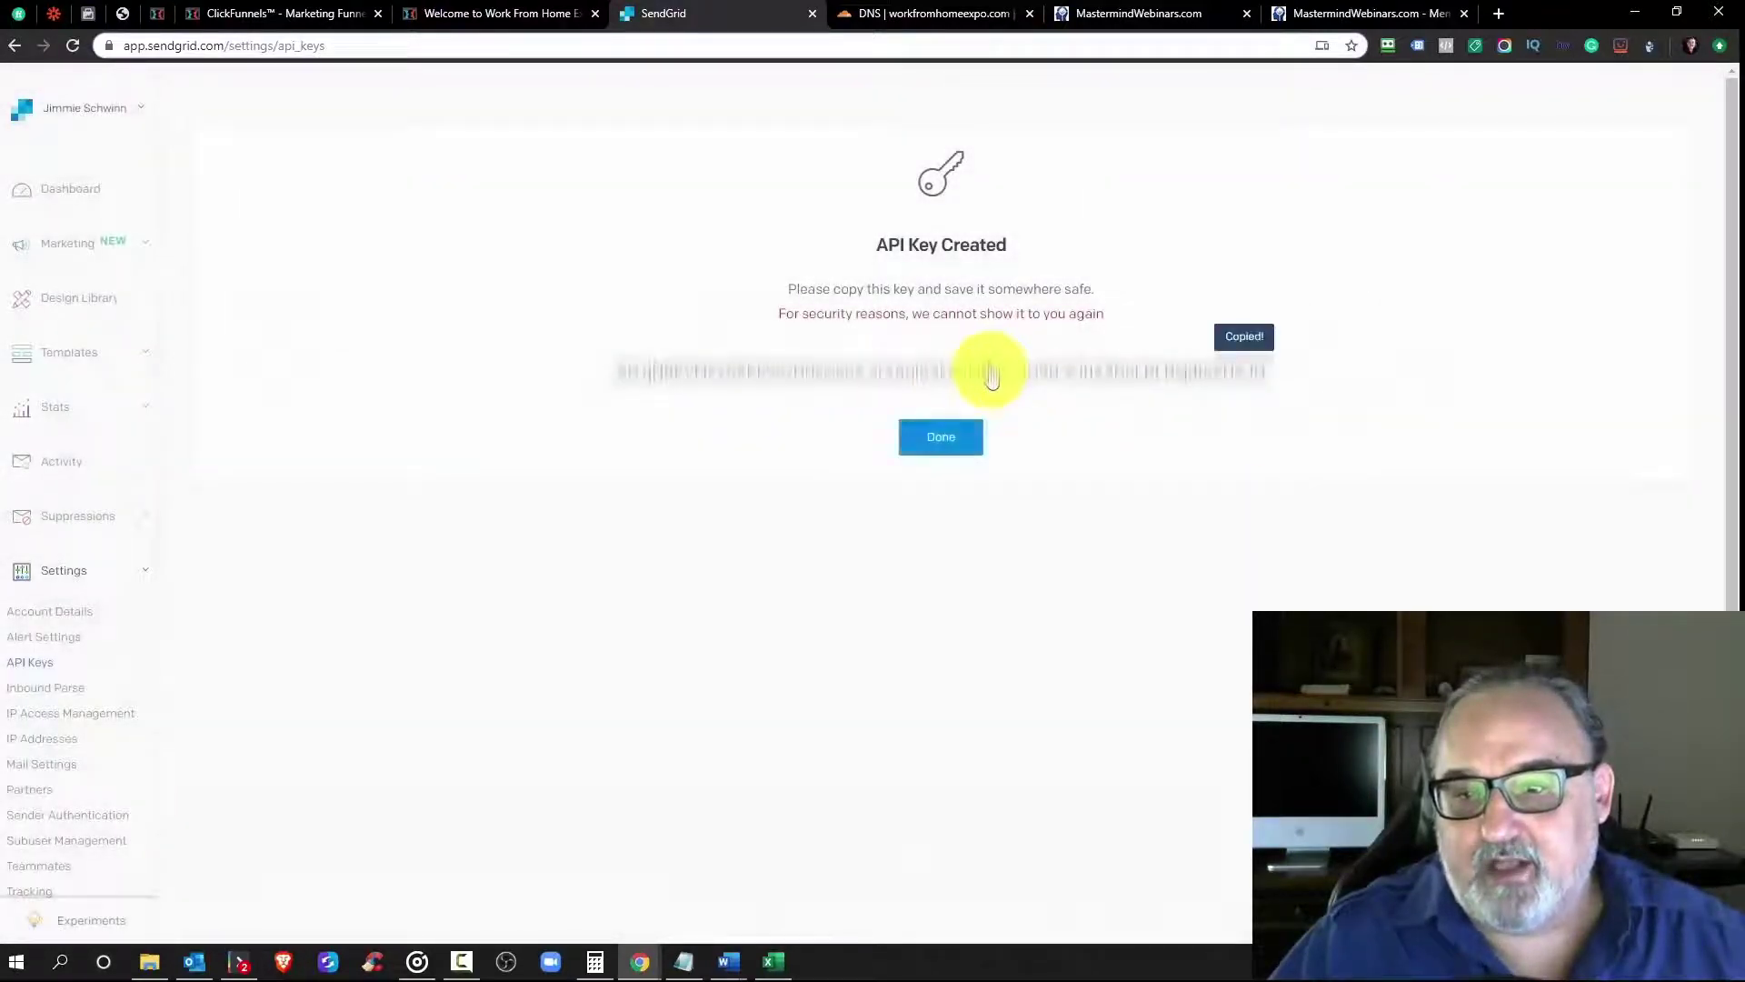
left_click(952, 457)
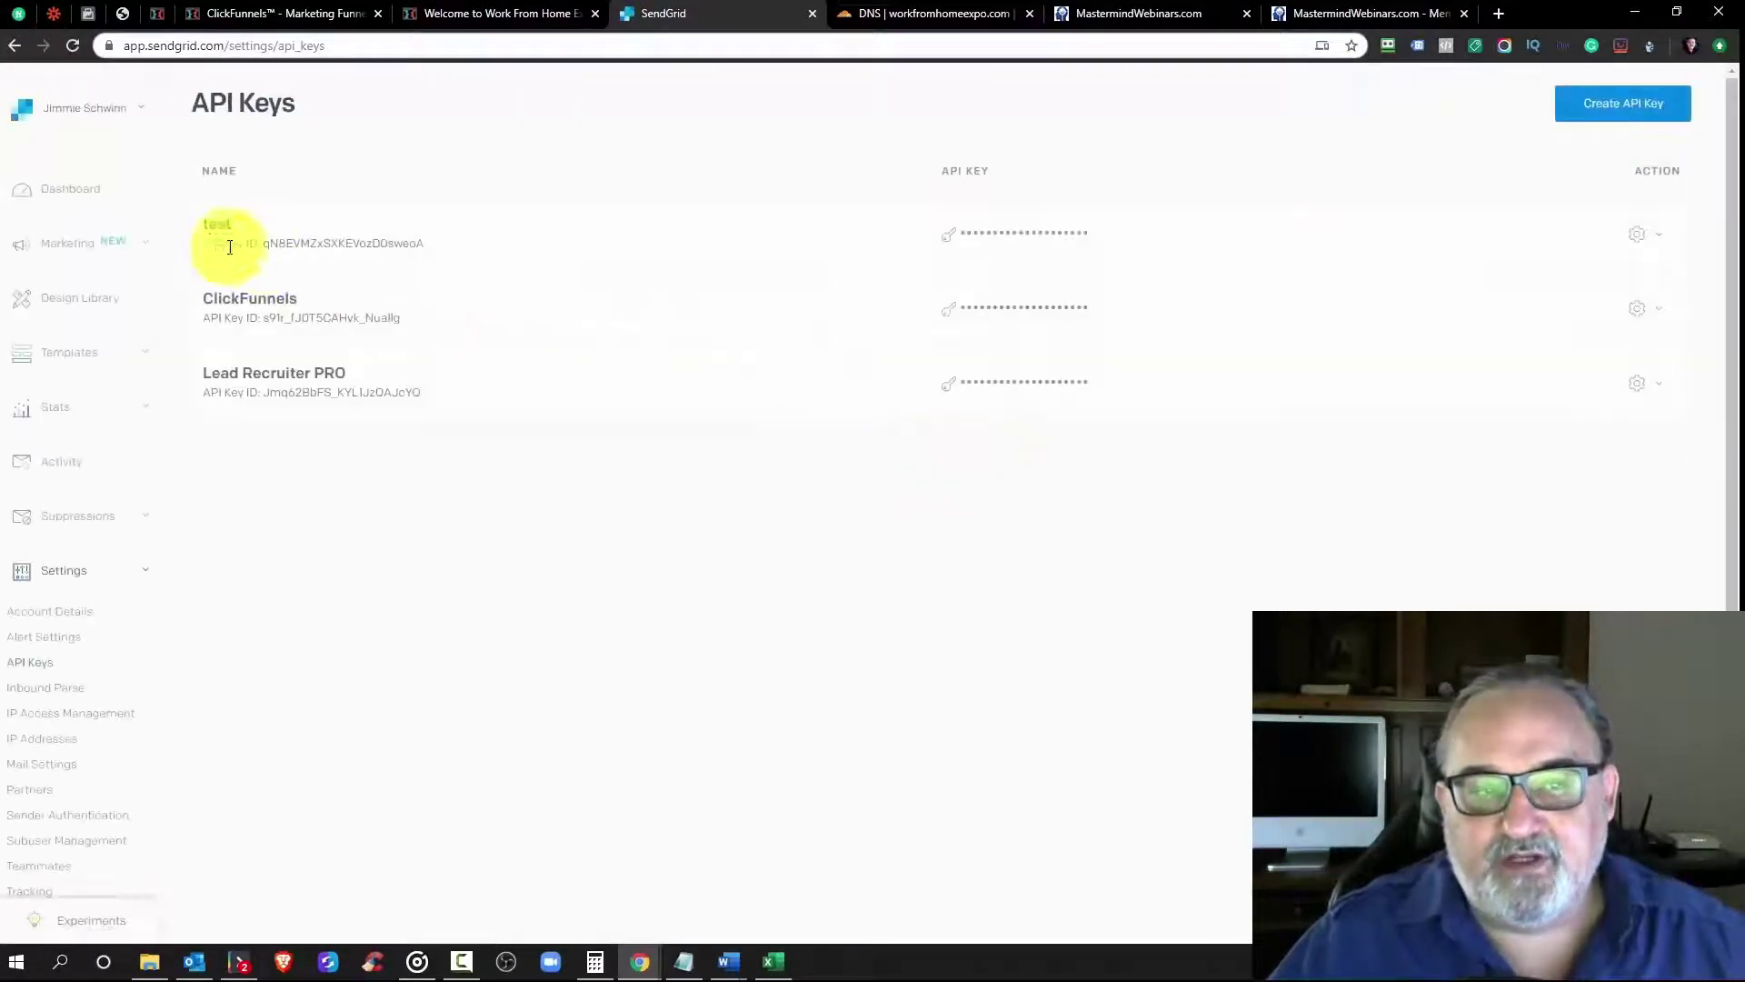
Step: Delete the test API key and confirm its removal
left_click(1666, 243)
left_click(1605, 311)
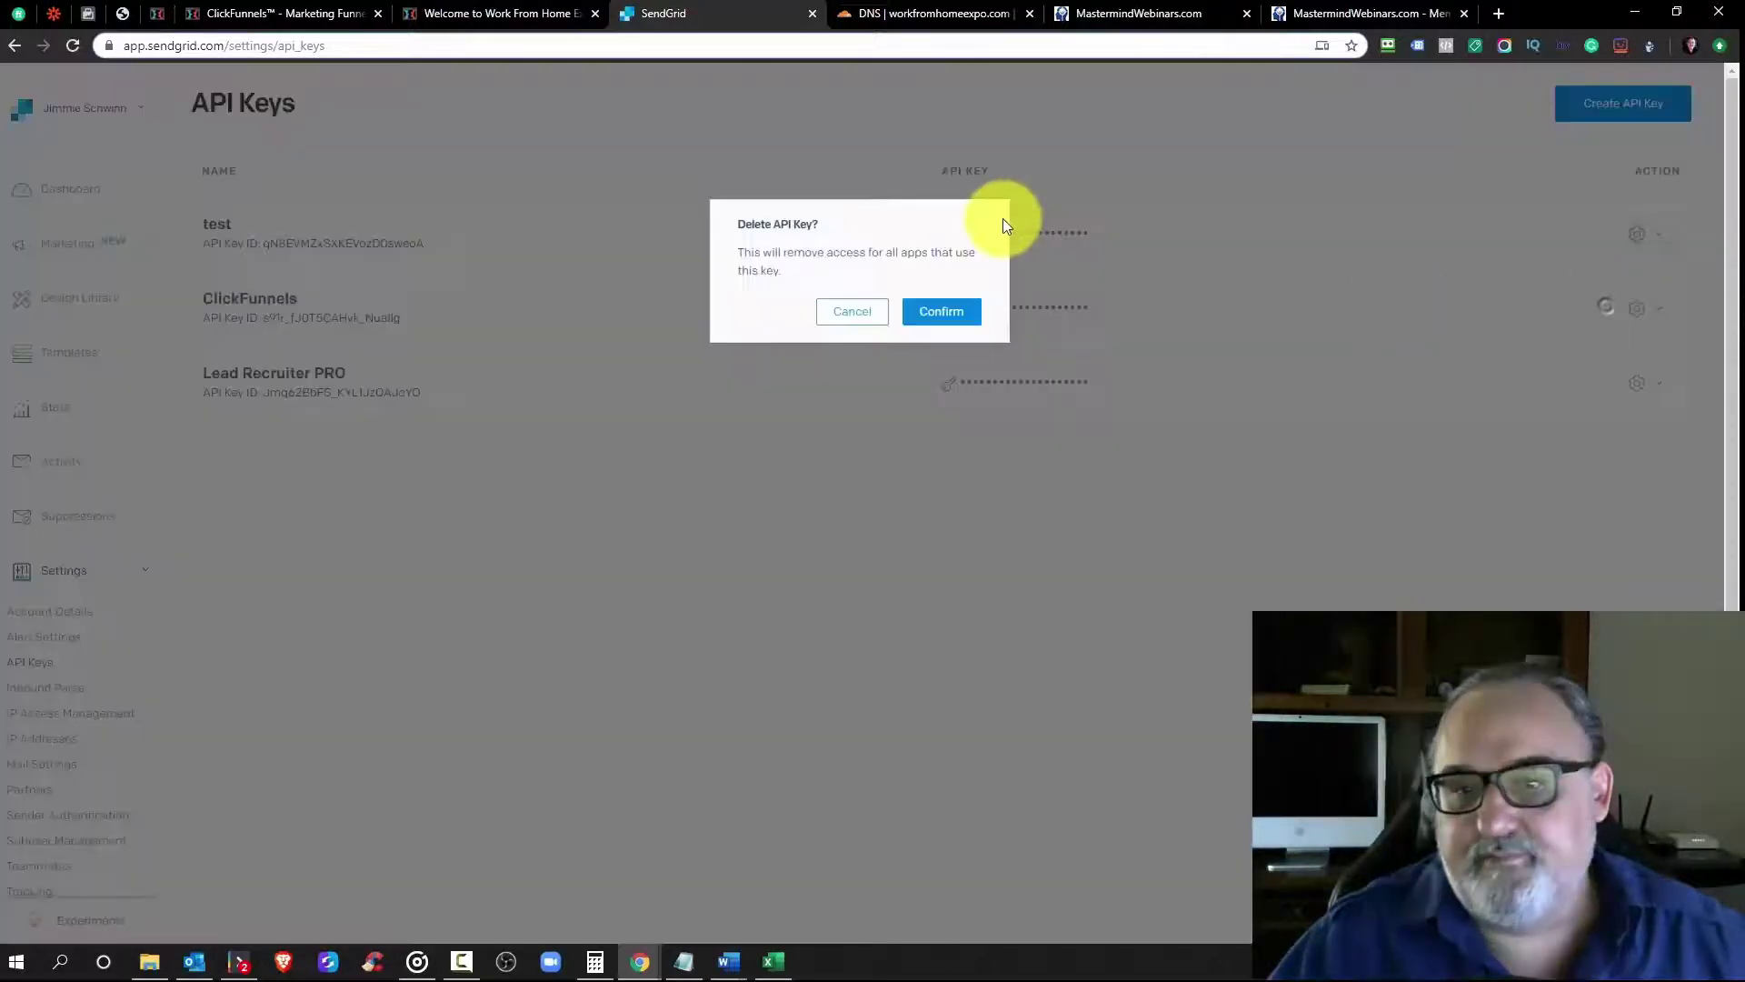
left_click(945, 311)
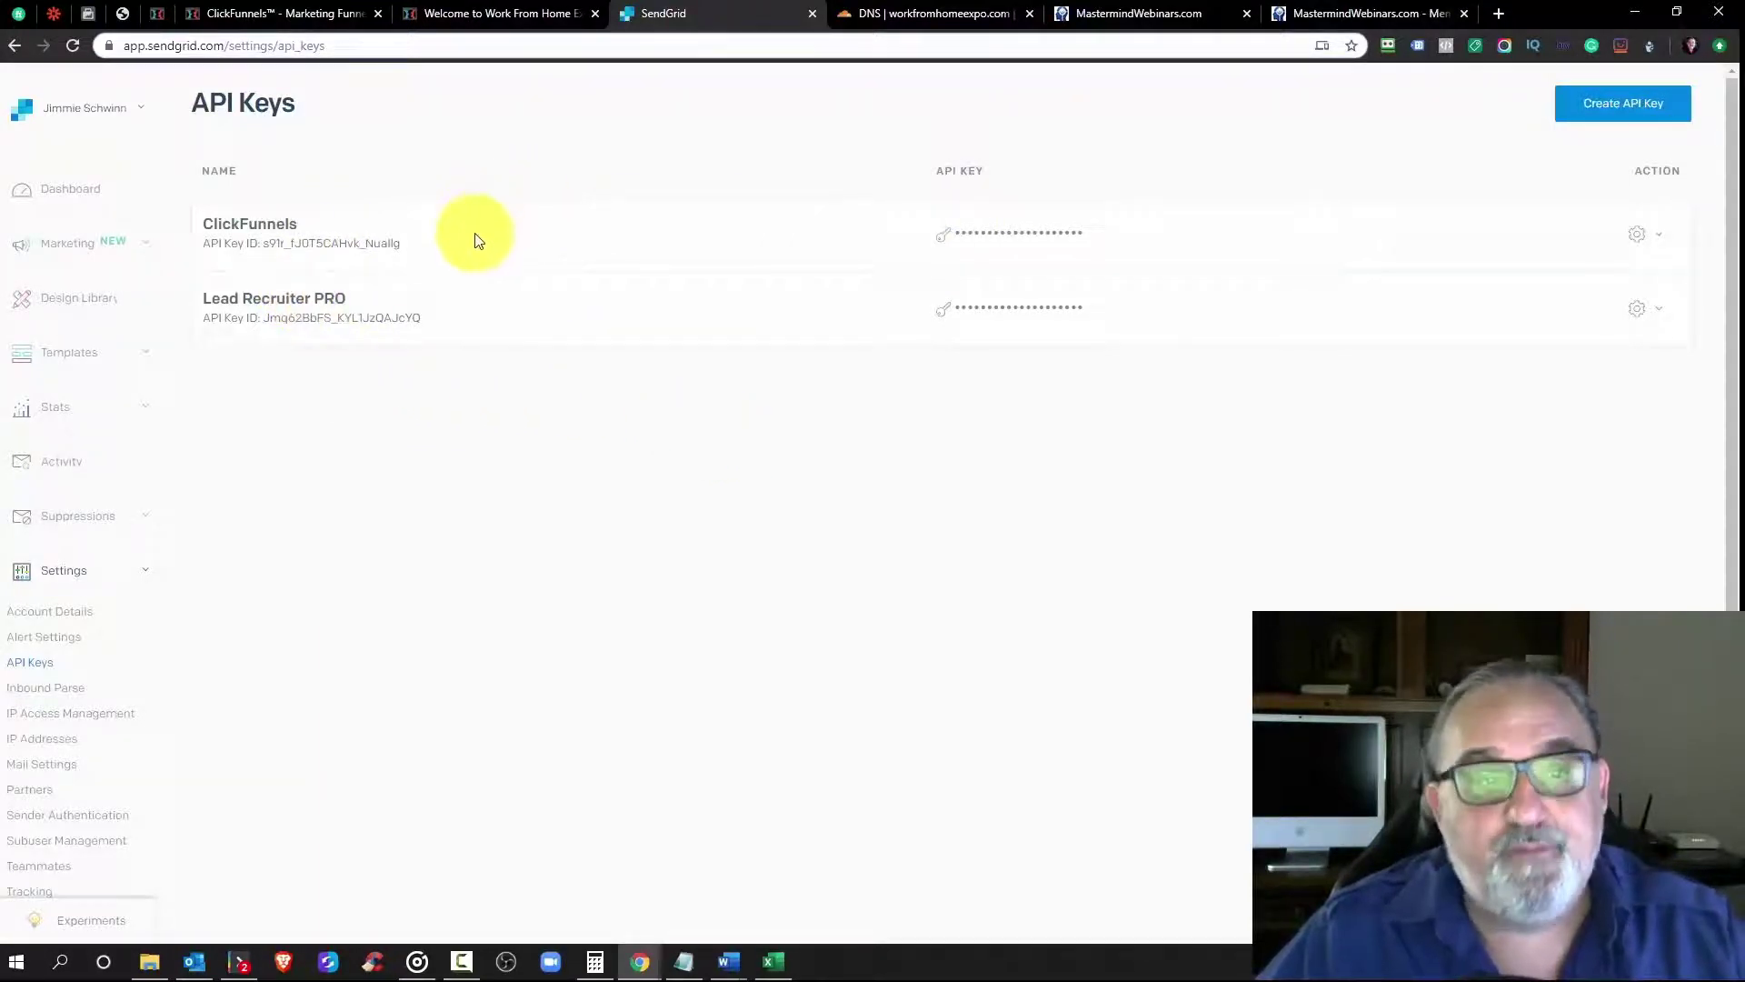
Step: Switch to Lead Recruiter PRO and view its contacts list
left_click(123, 14)
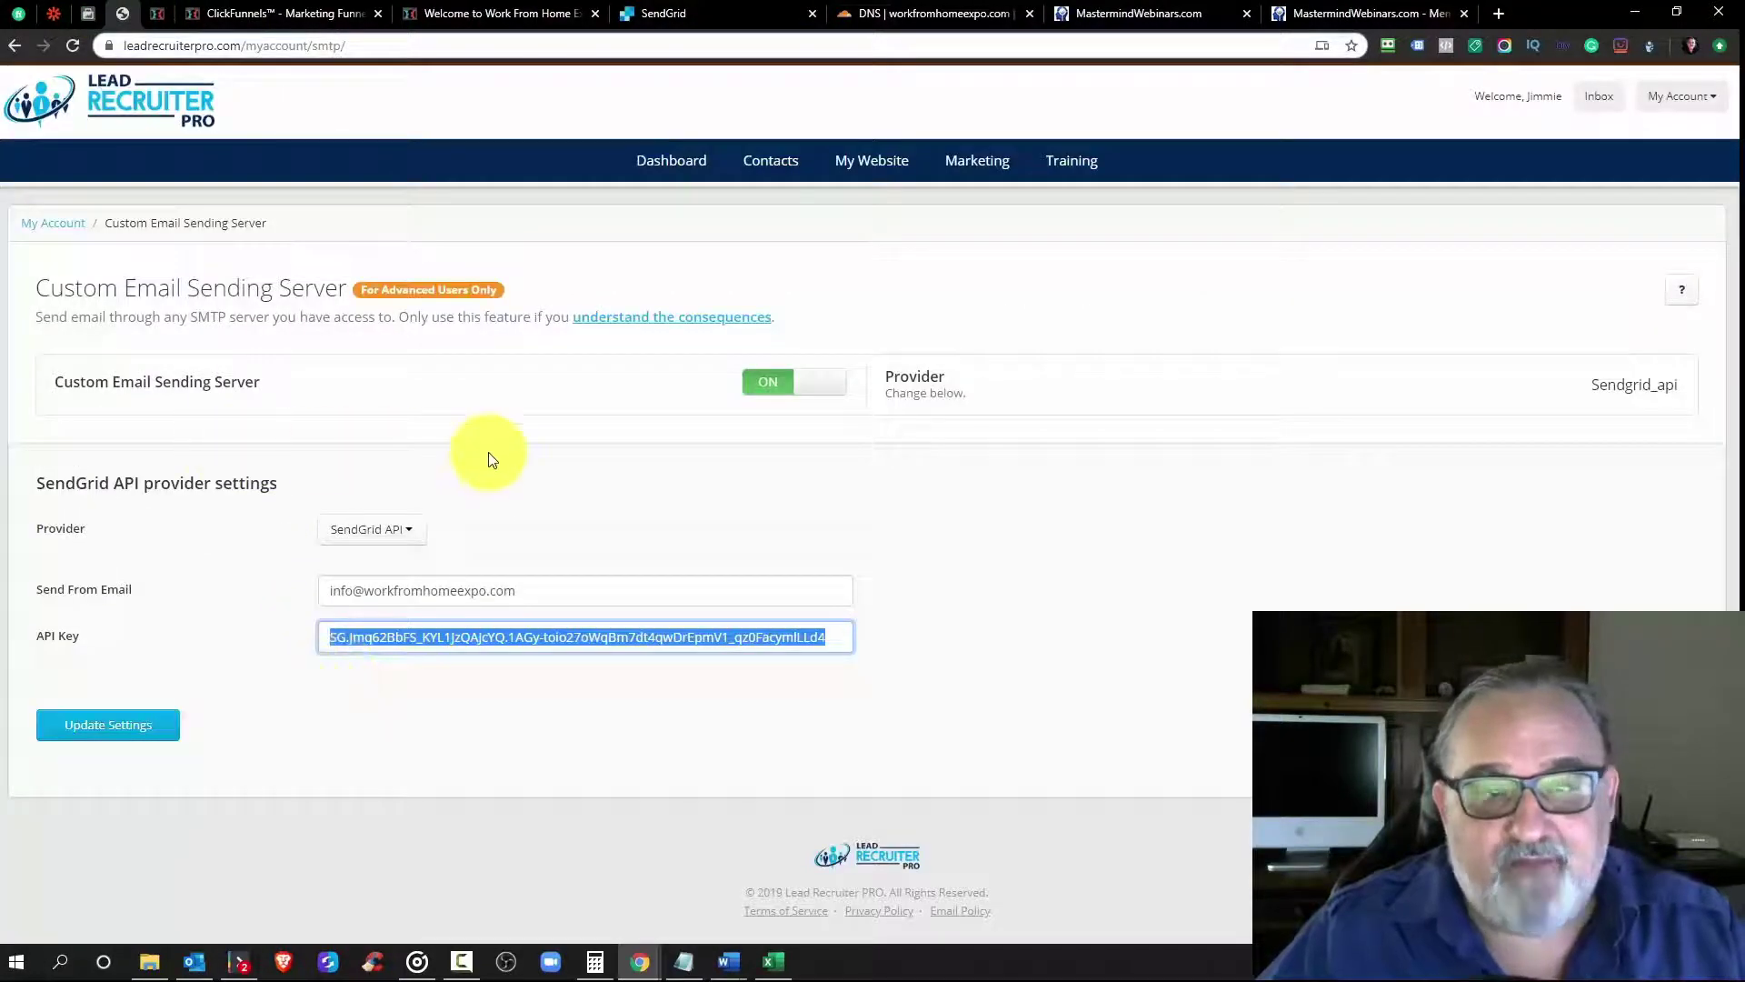
left_click(759, 172)
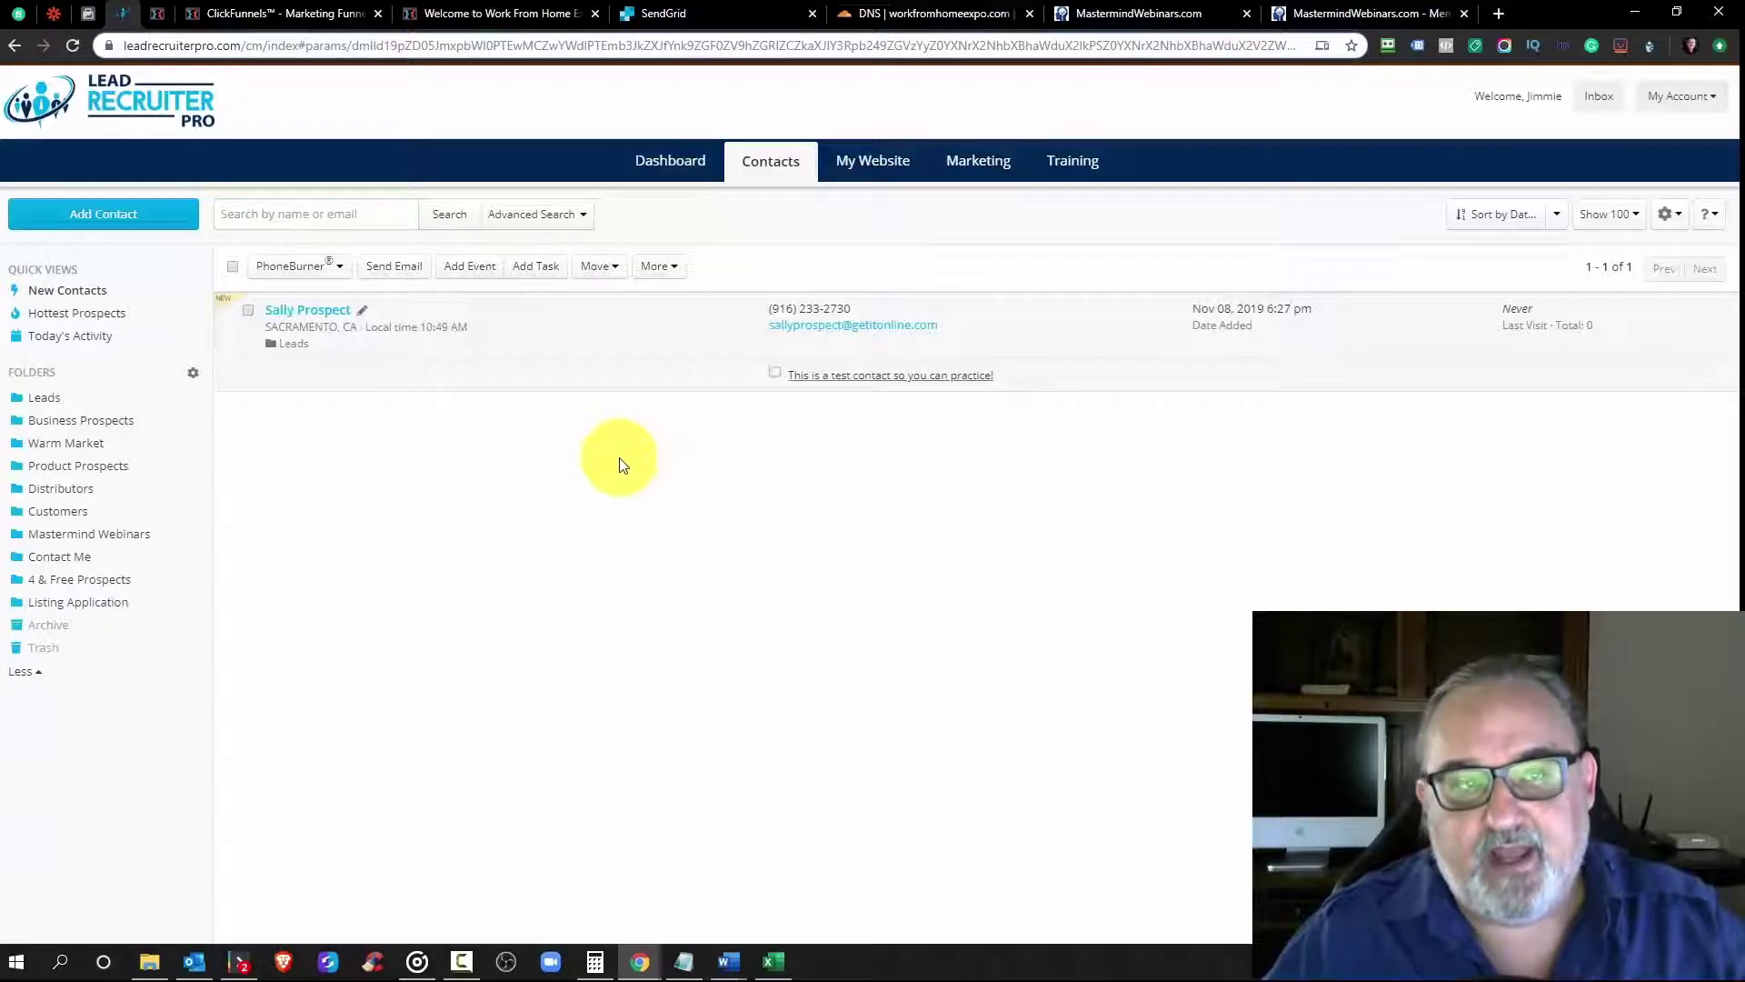
Step: Switch to ClickFunnels, select workfromhomeexpo.com as the domain in the Work From Home Expo Application funnel settings, and save them
left_click(289, 13)
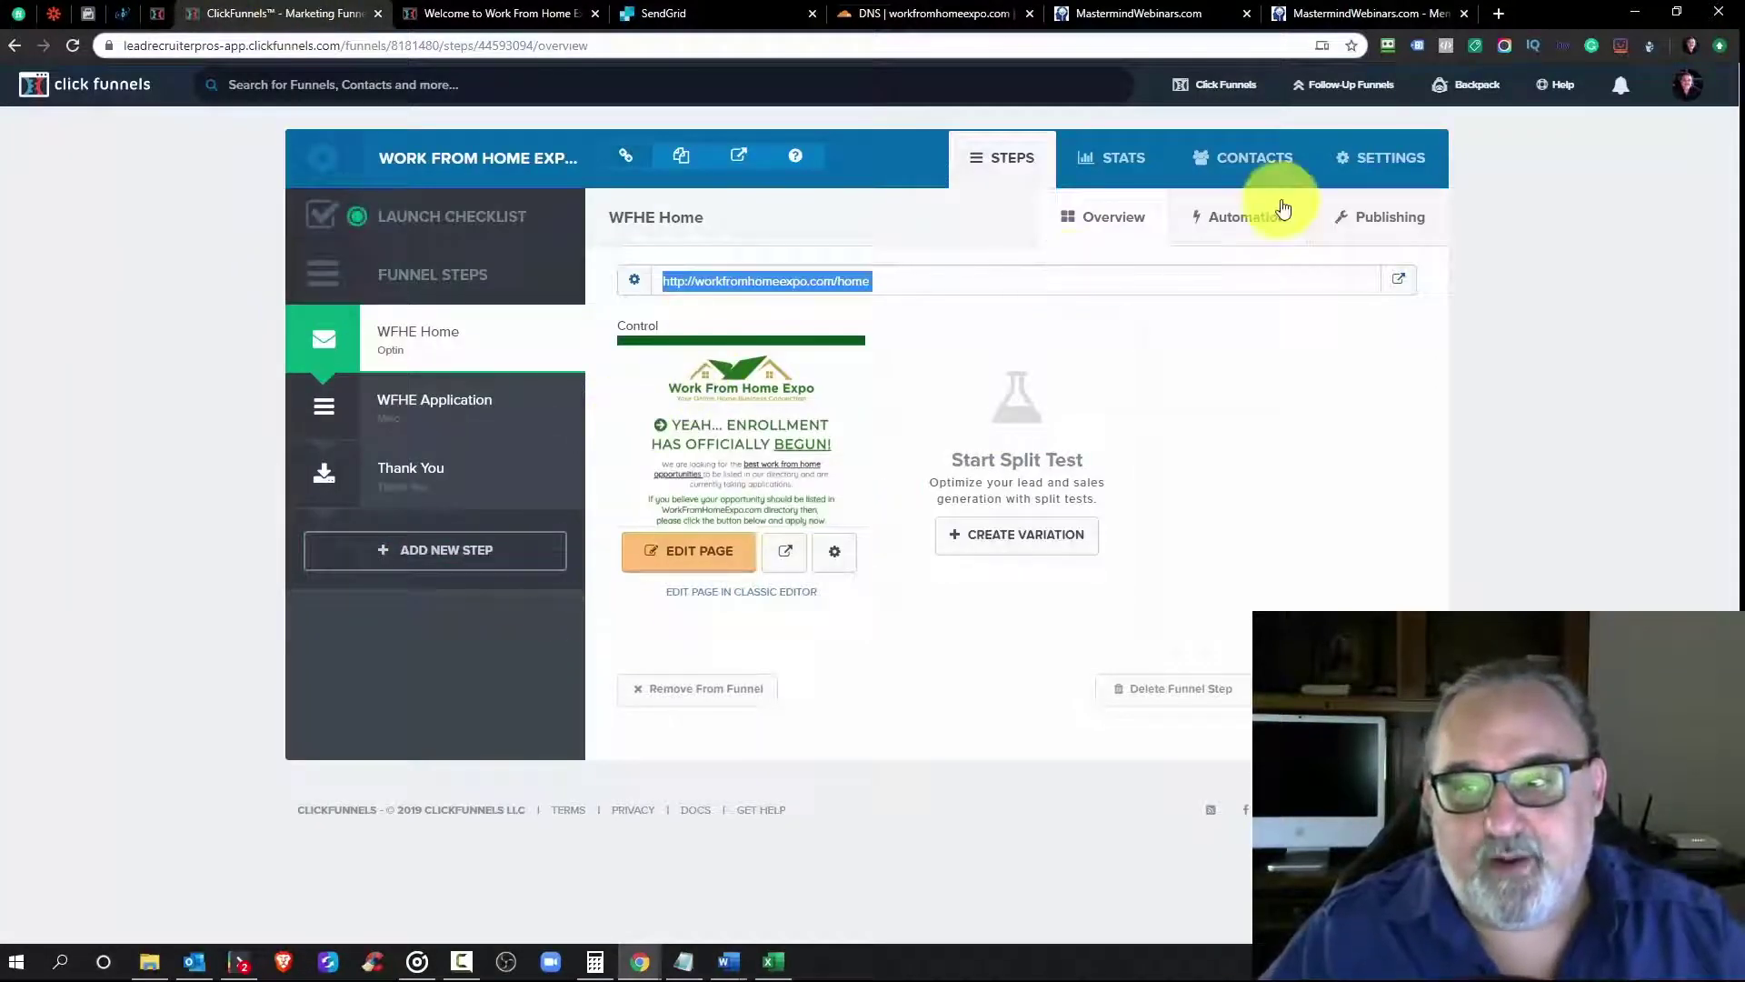
left_click(1385, 157)
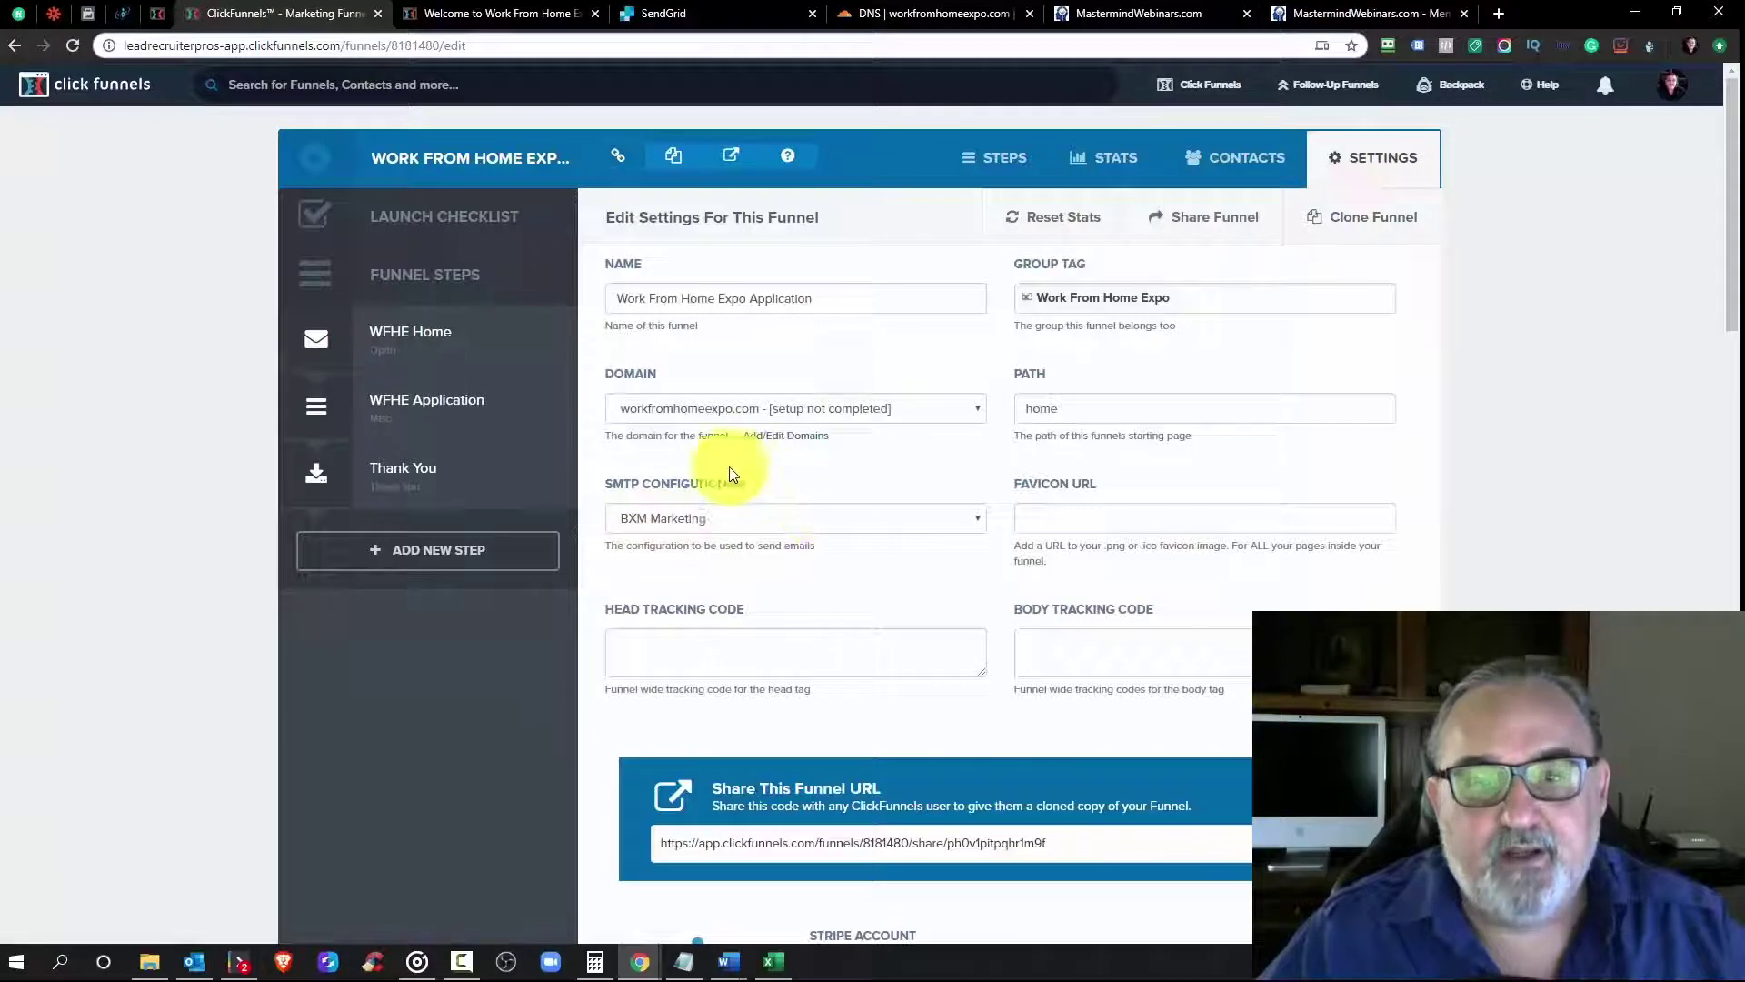
left_click(851, 409)
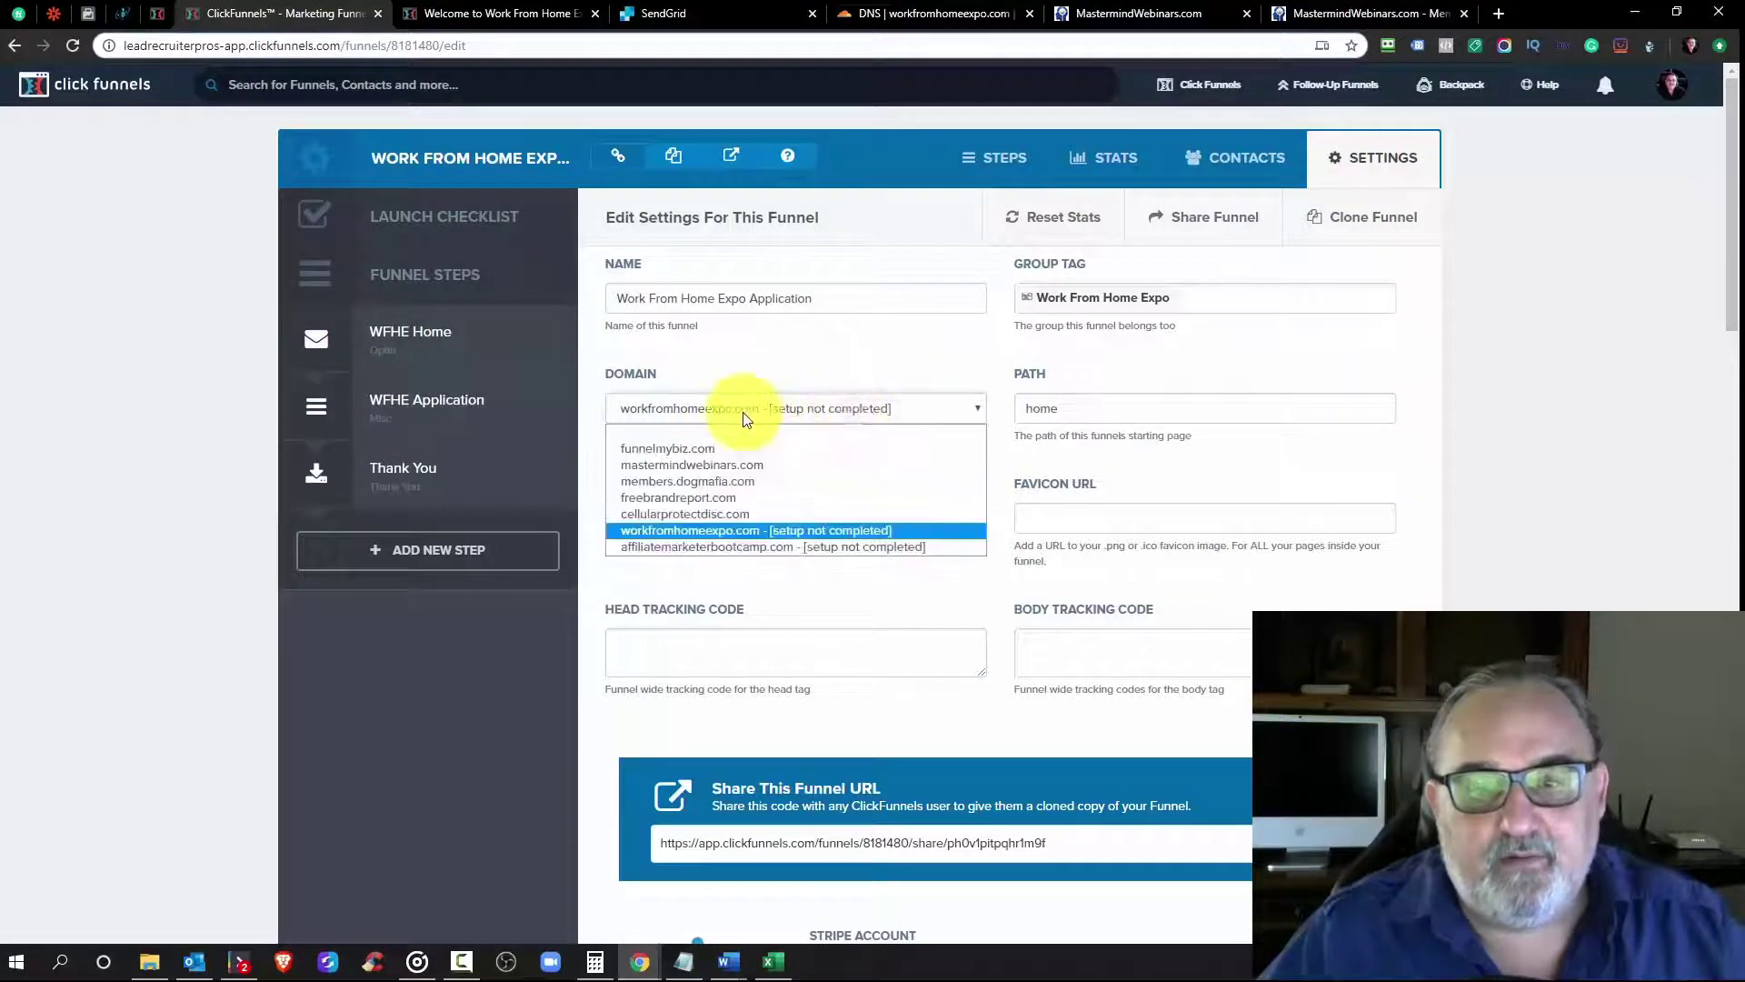
left_click(705, 529)
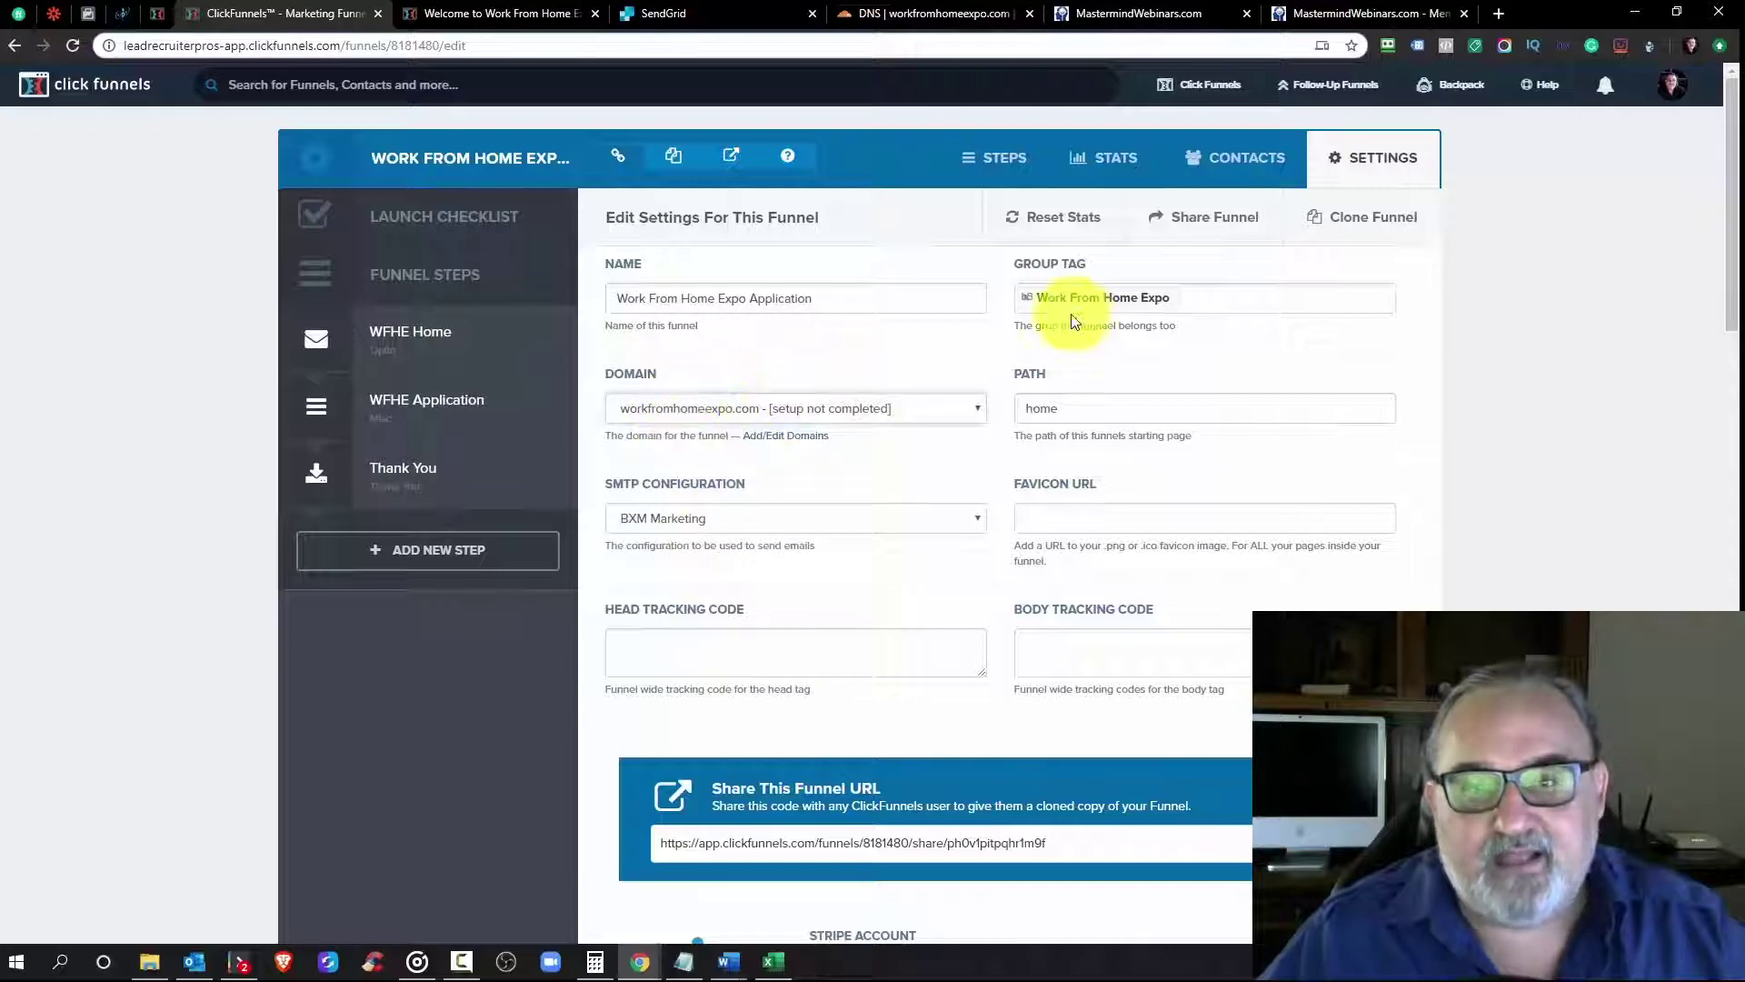
scroll(864, 429, "down", 15)
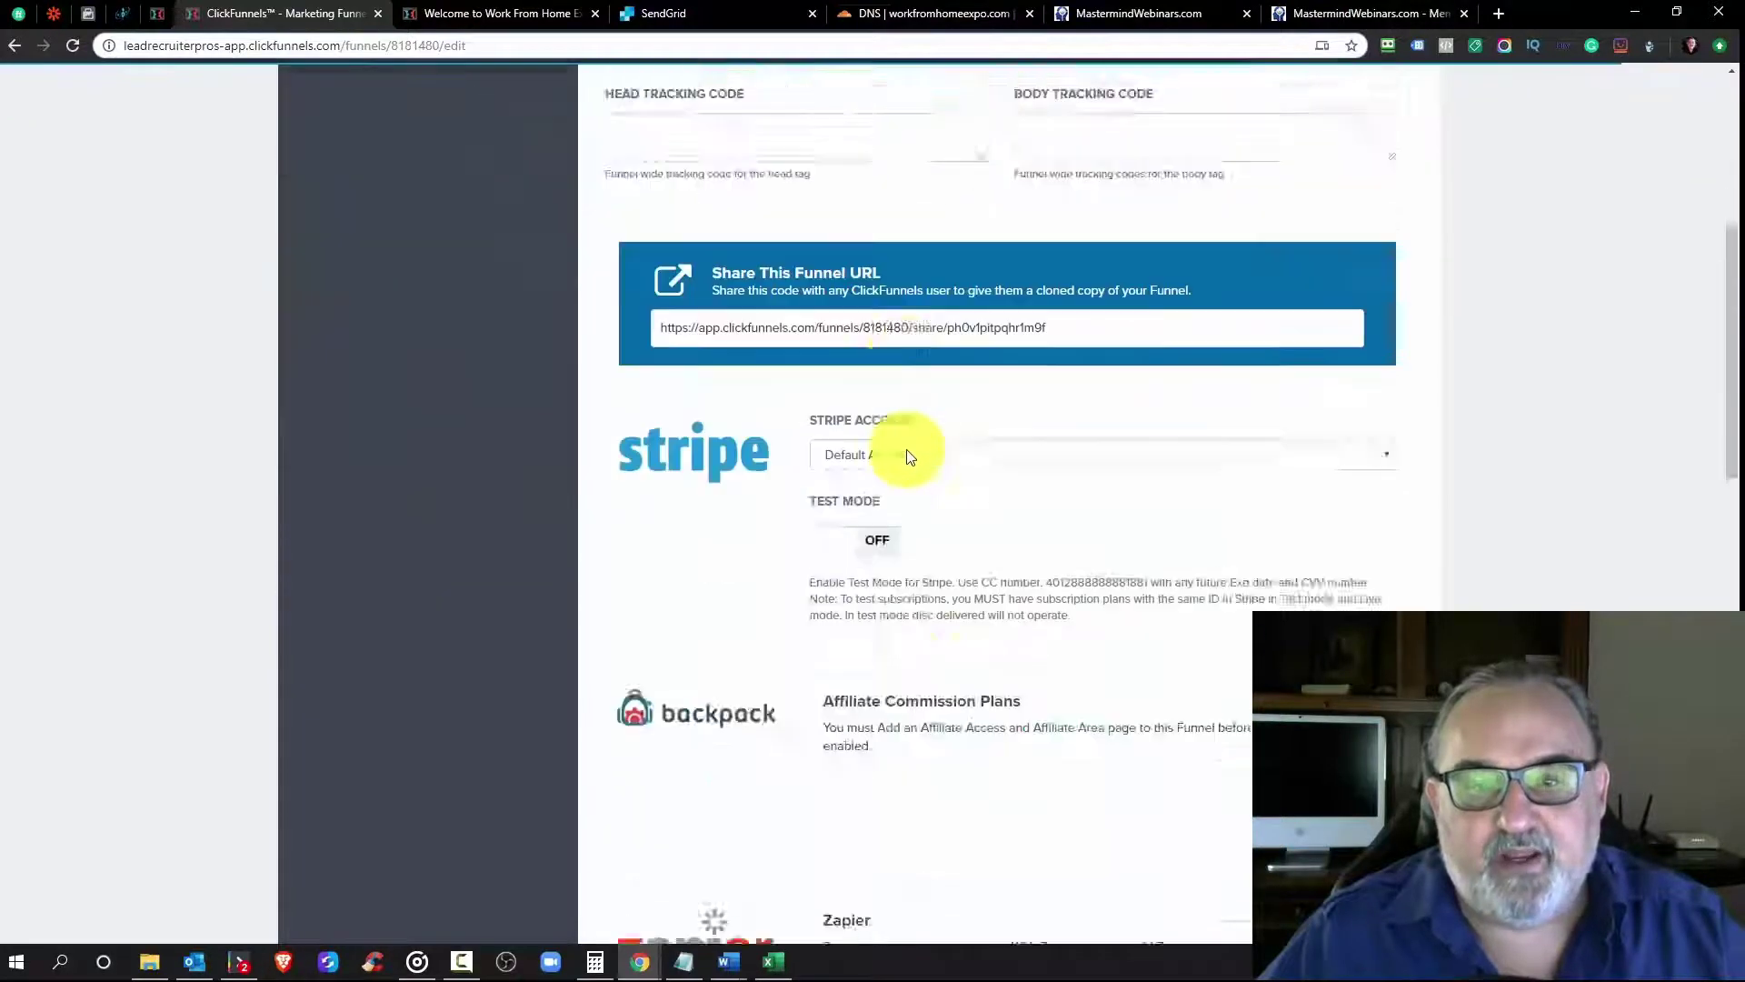
scroll(1061, 475, "down", 7)
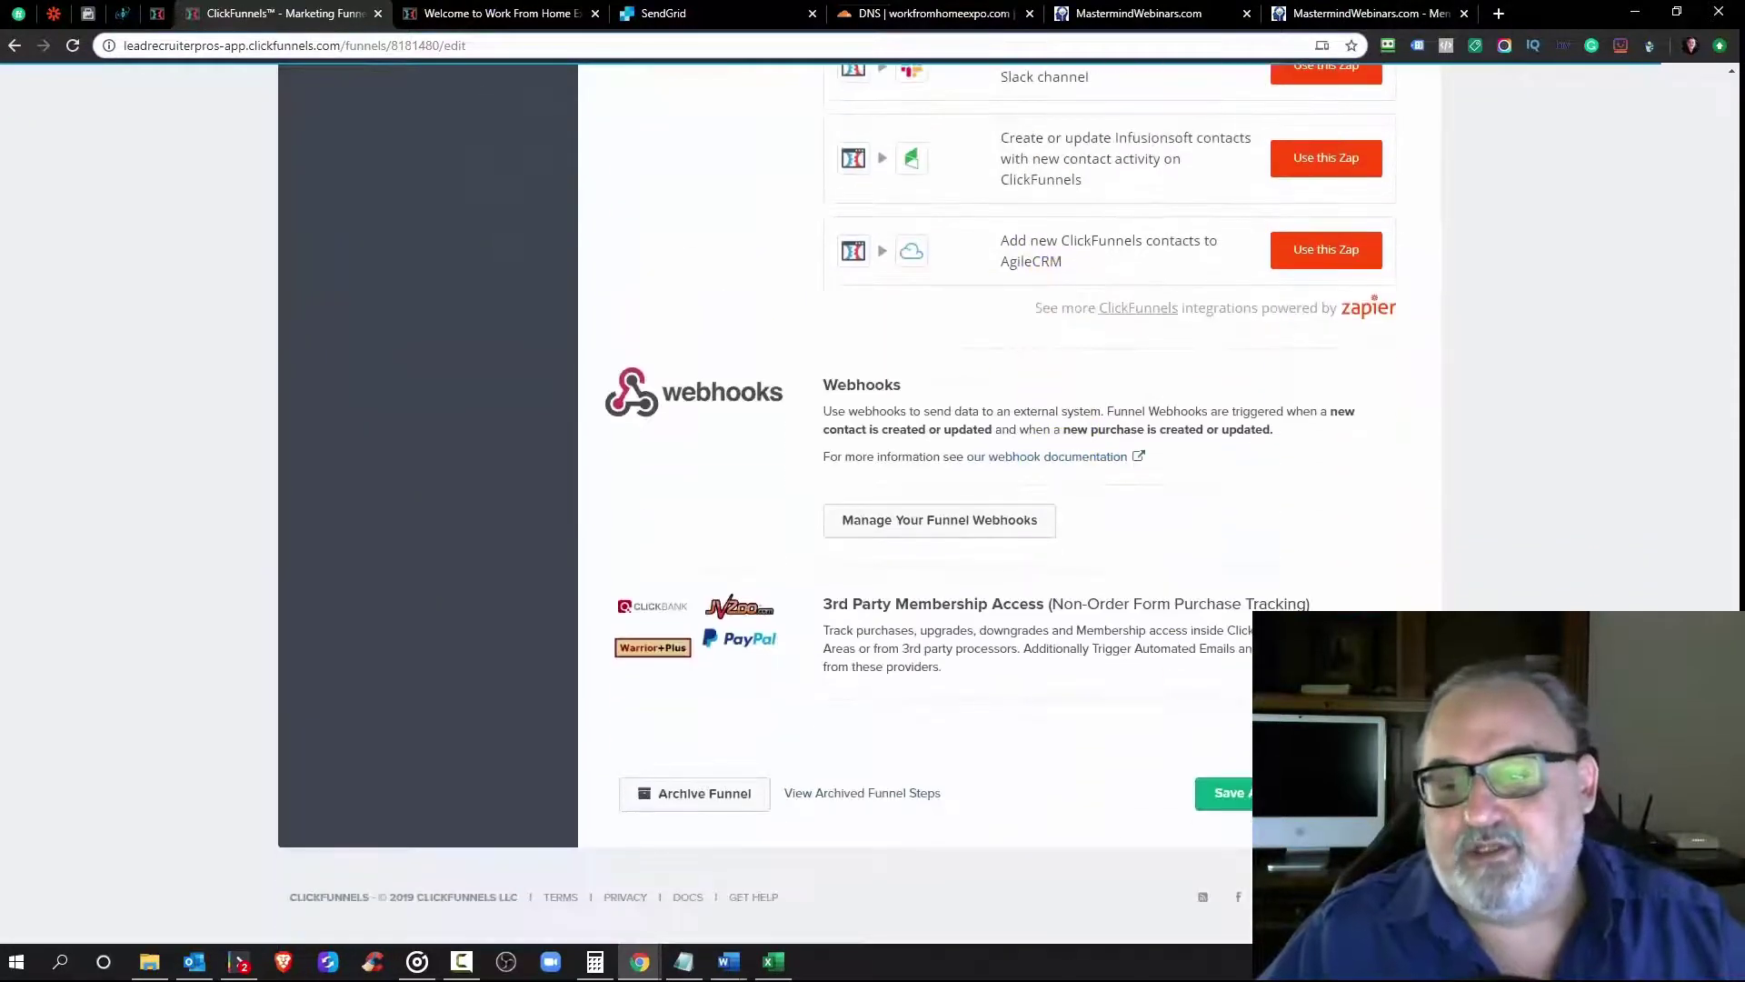
left_click(1229, 792)
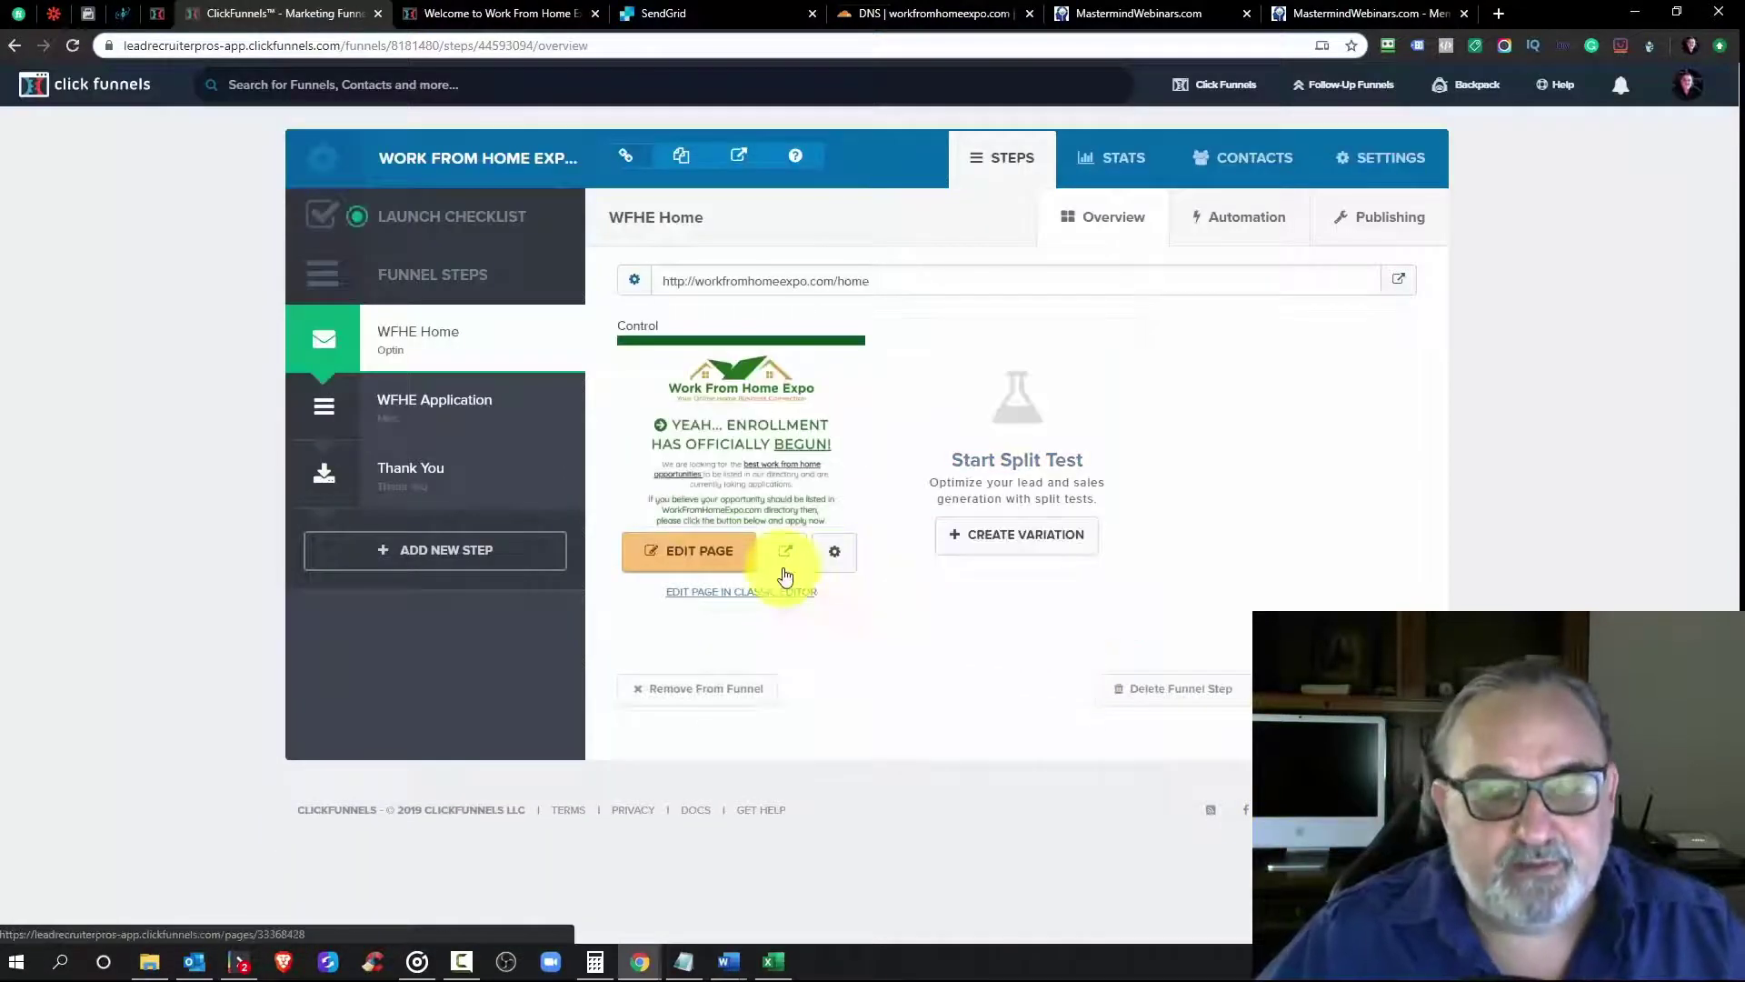
Step: Select the WFHE Home page address, look at the WorkFromHomeExpo.com zaps in Zapier, and return to the ClickFunnels funnel
left_click(732, 283)
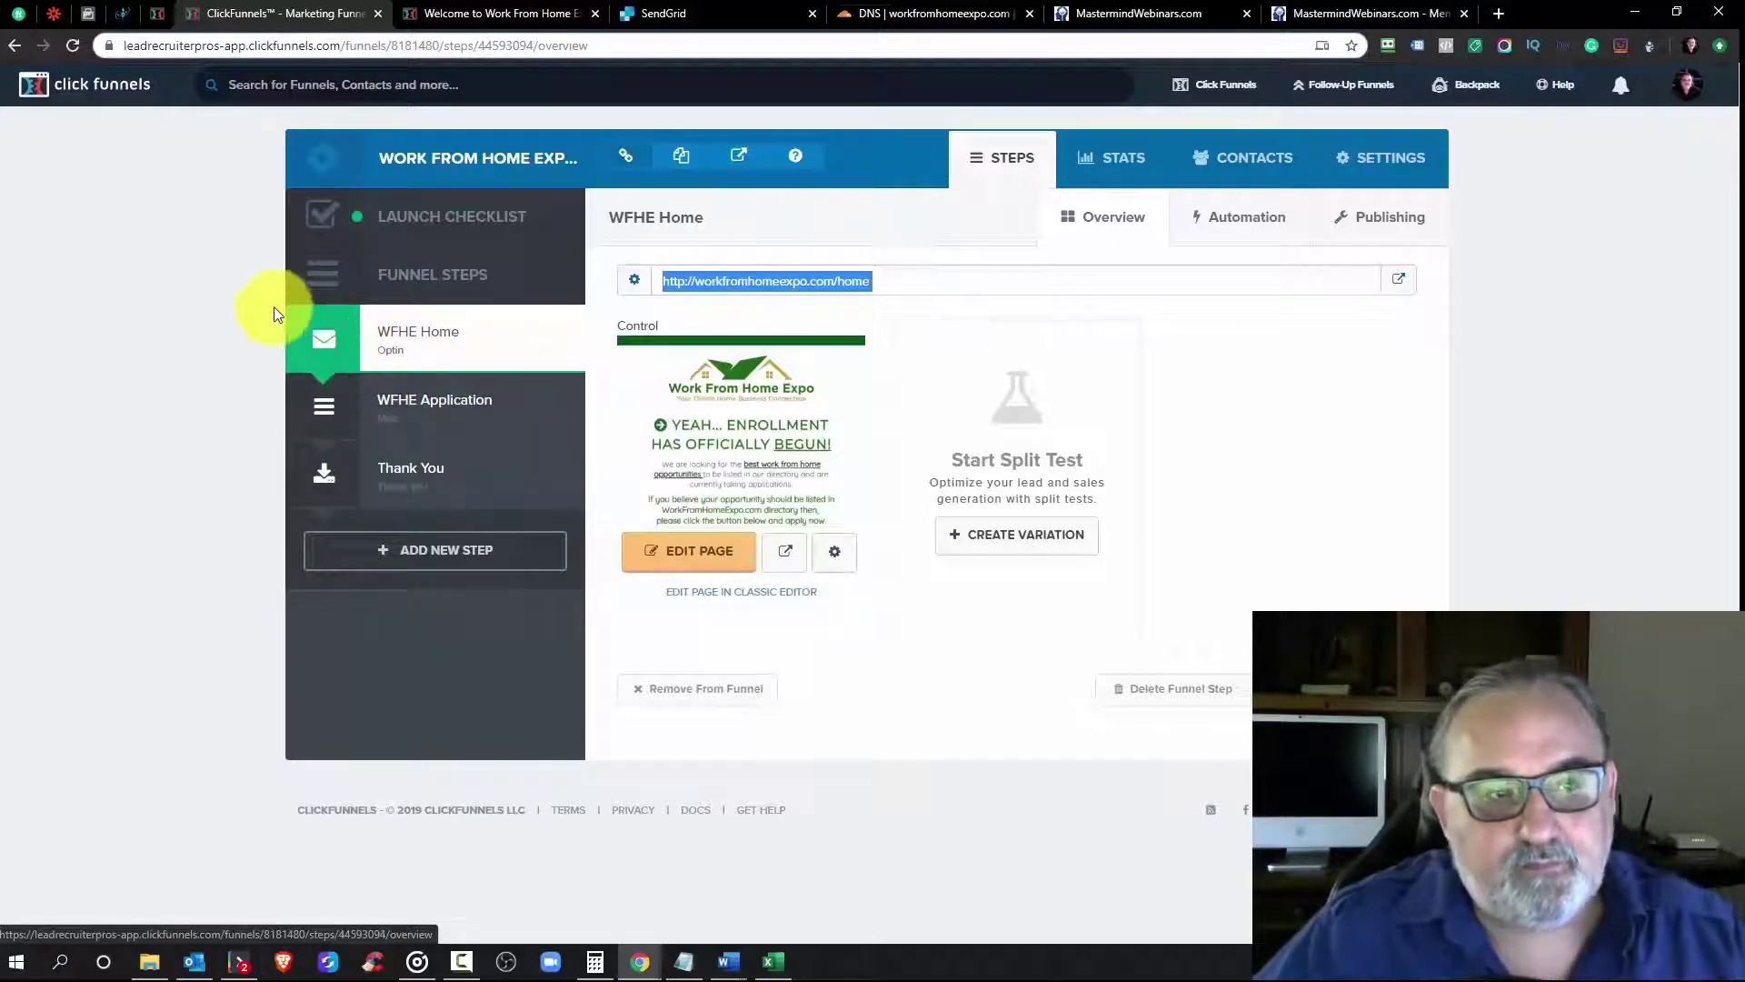
left_click(52, 9)
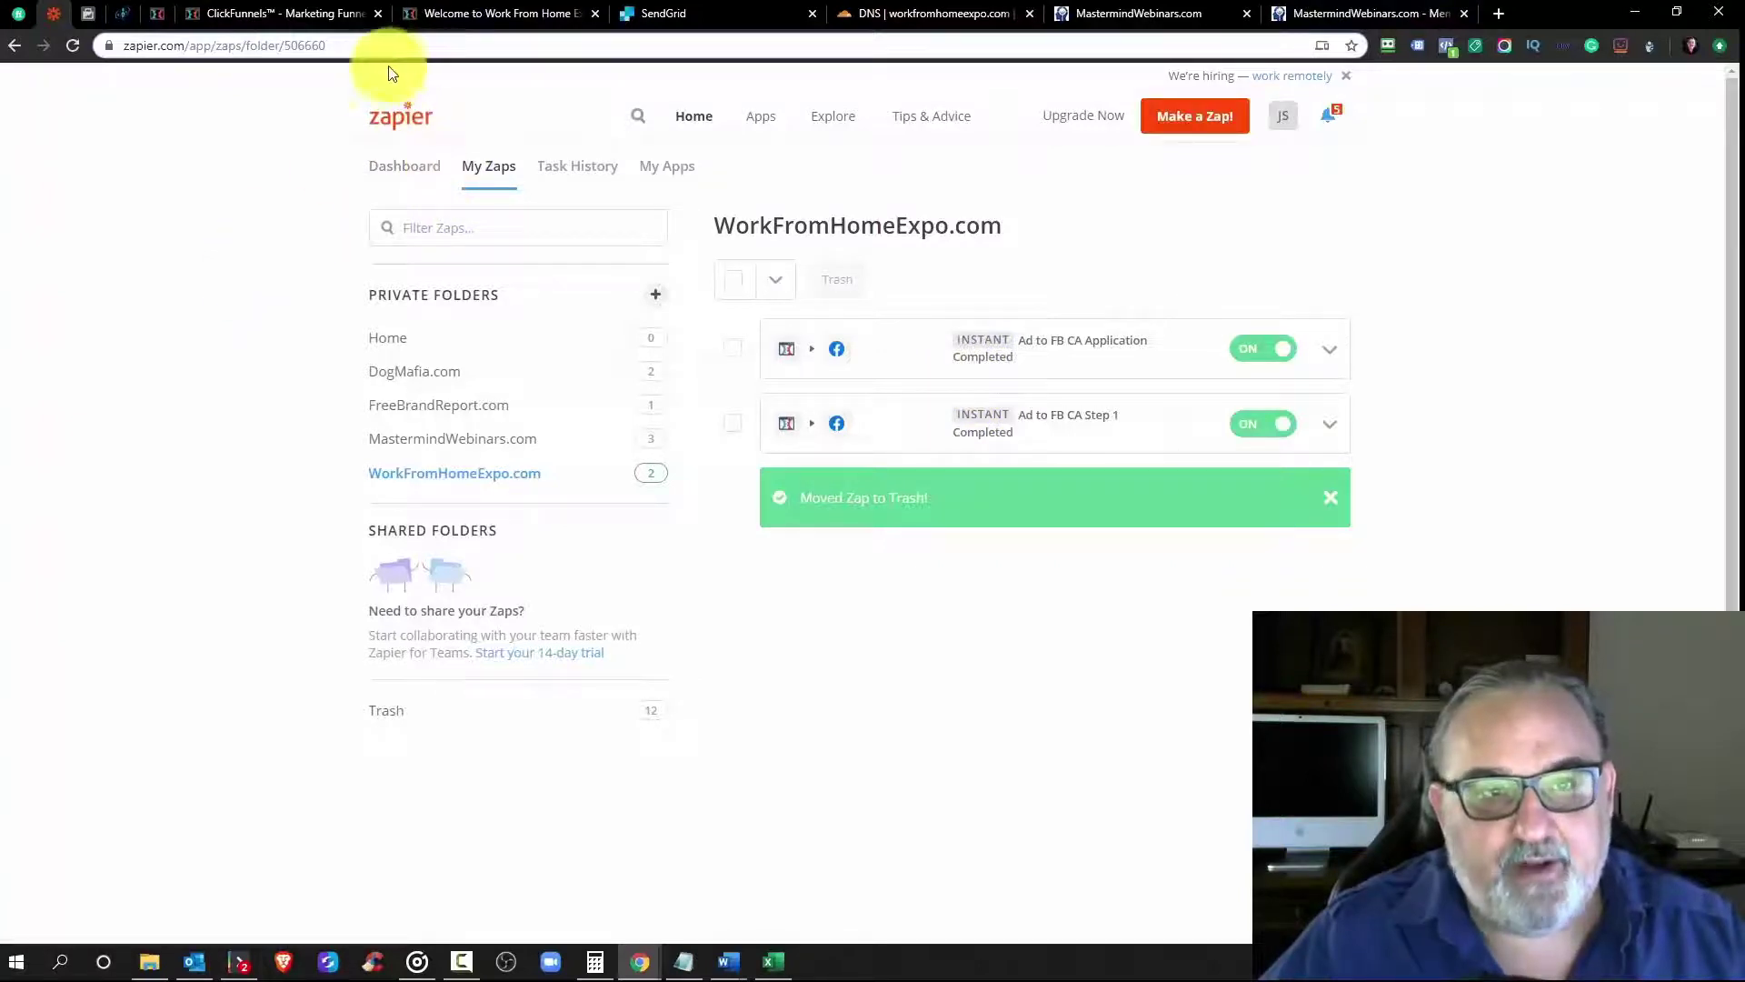
left_click(238, 11)
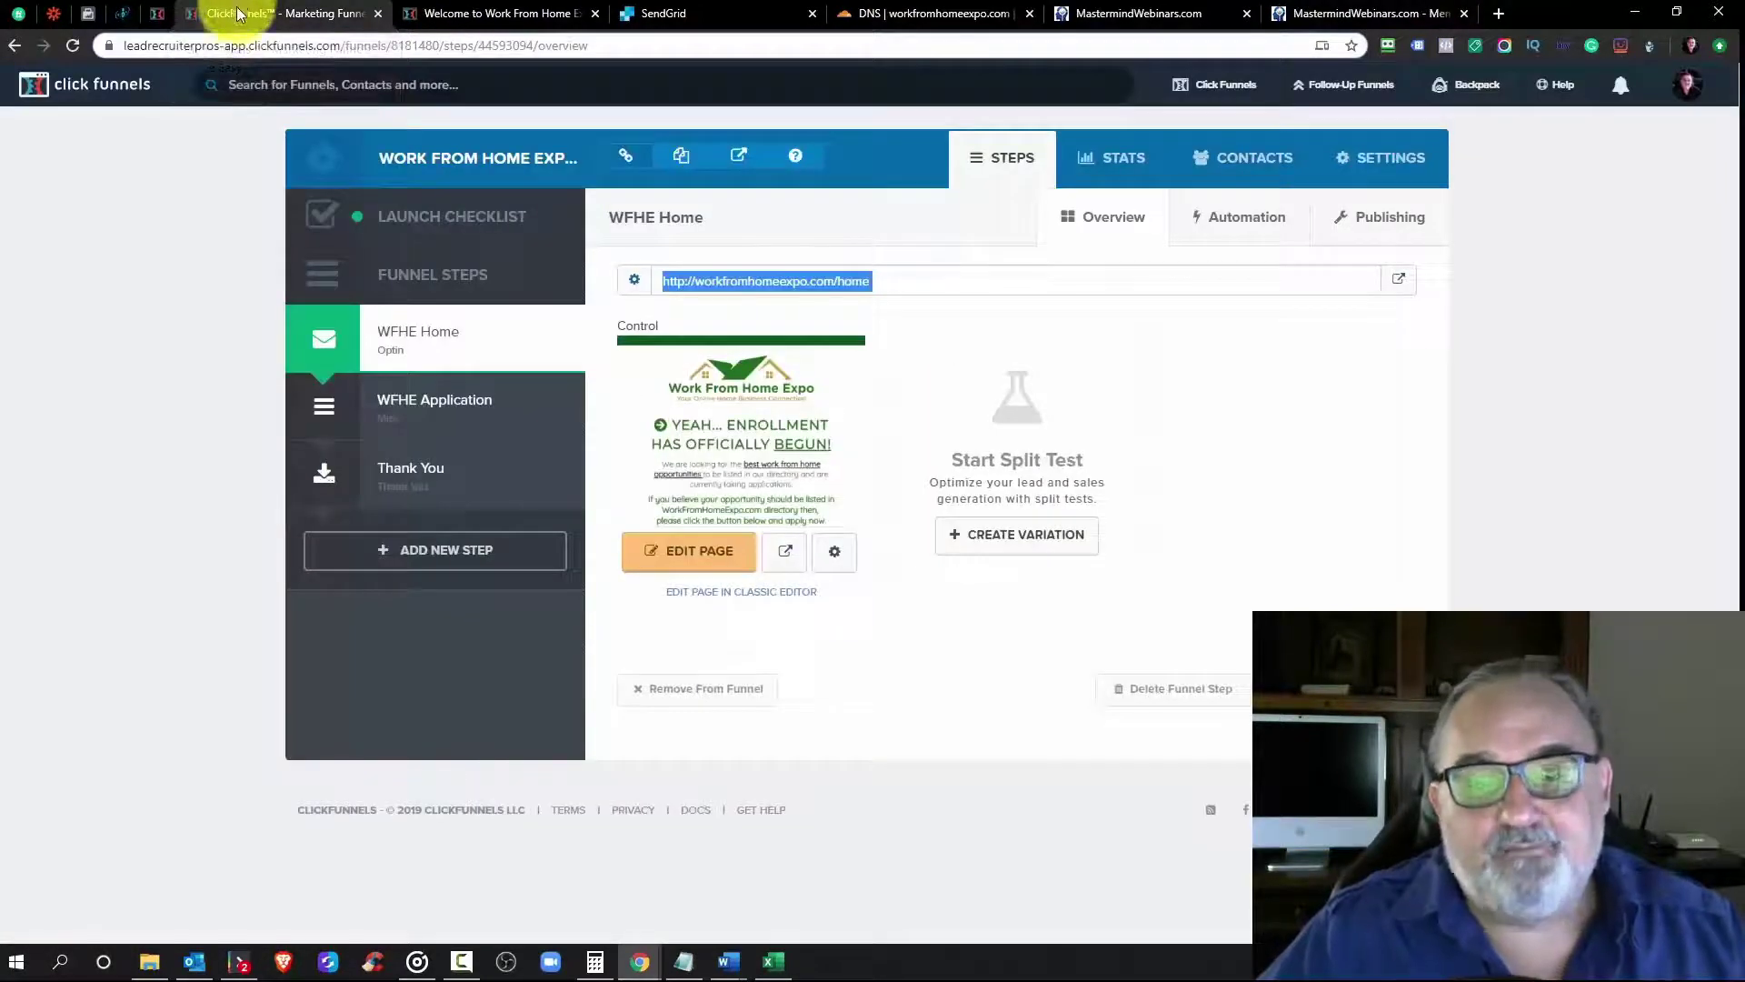
Step: Start a new Transactional & Marketing email integration in the ClickFunnels account settings and title it WorkFromHomeExpo.com
left_click(156, 13)
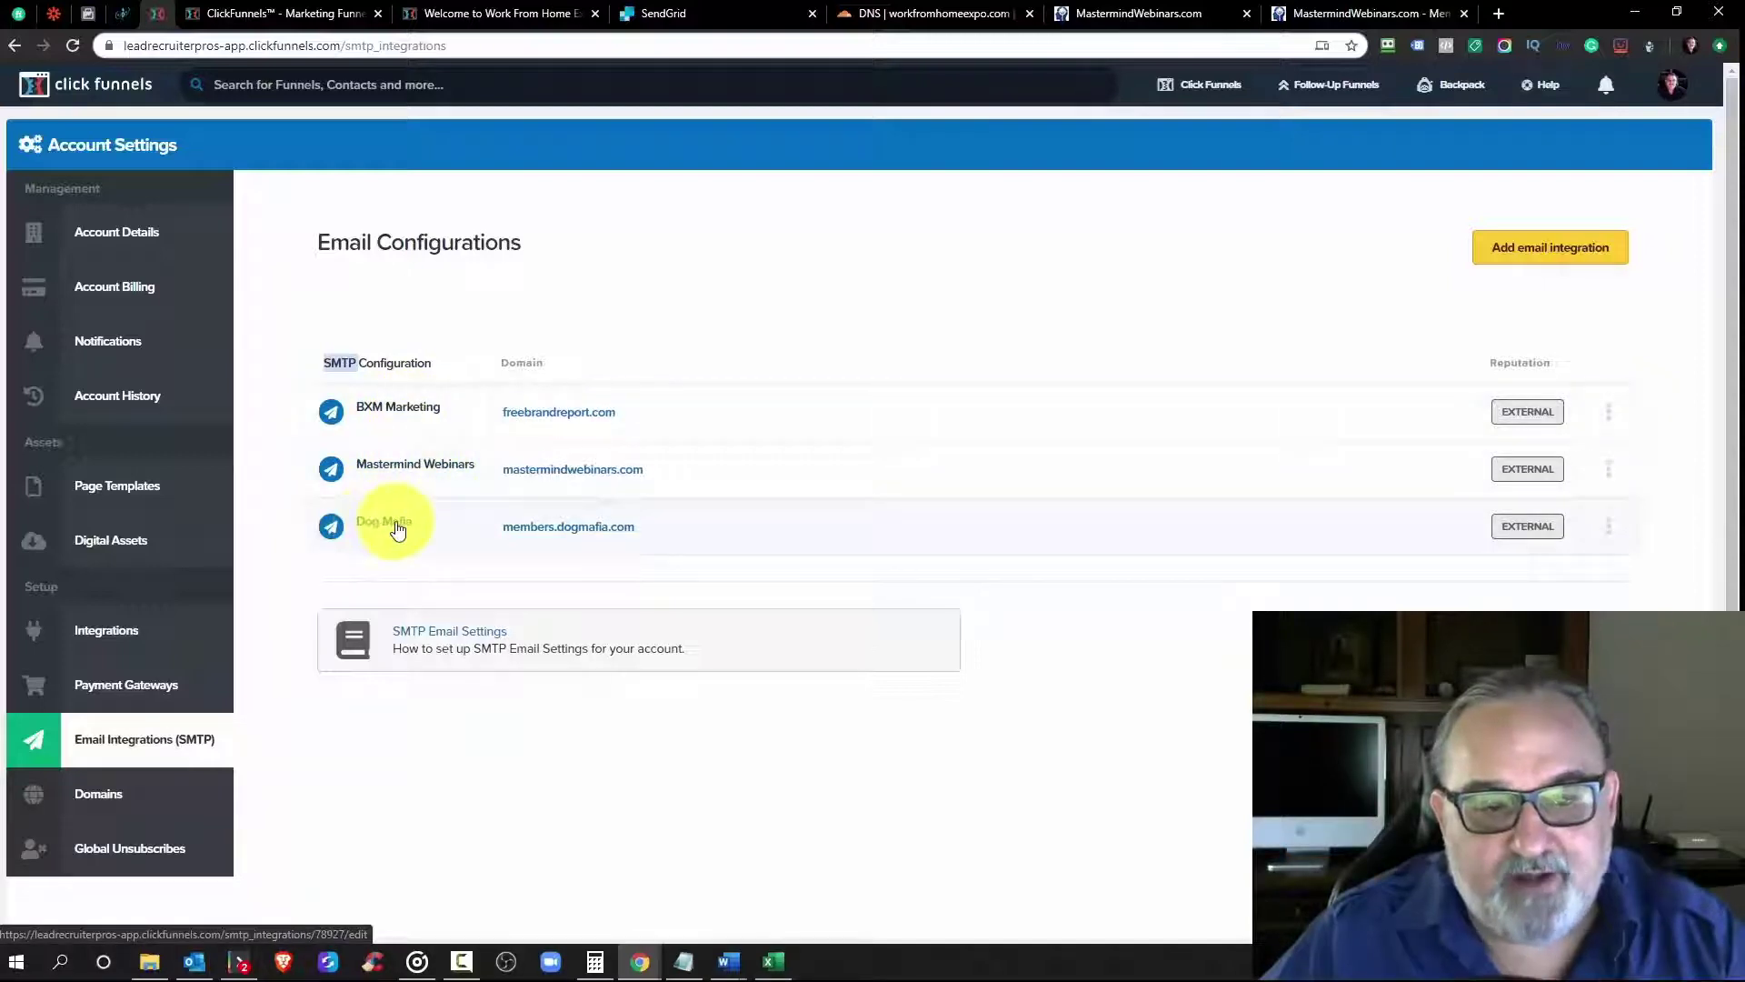
left_click(709, 282)
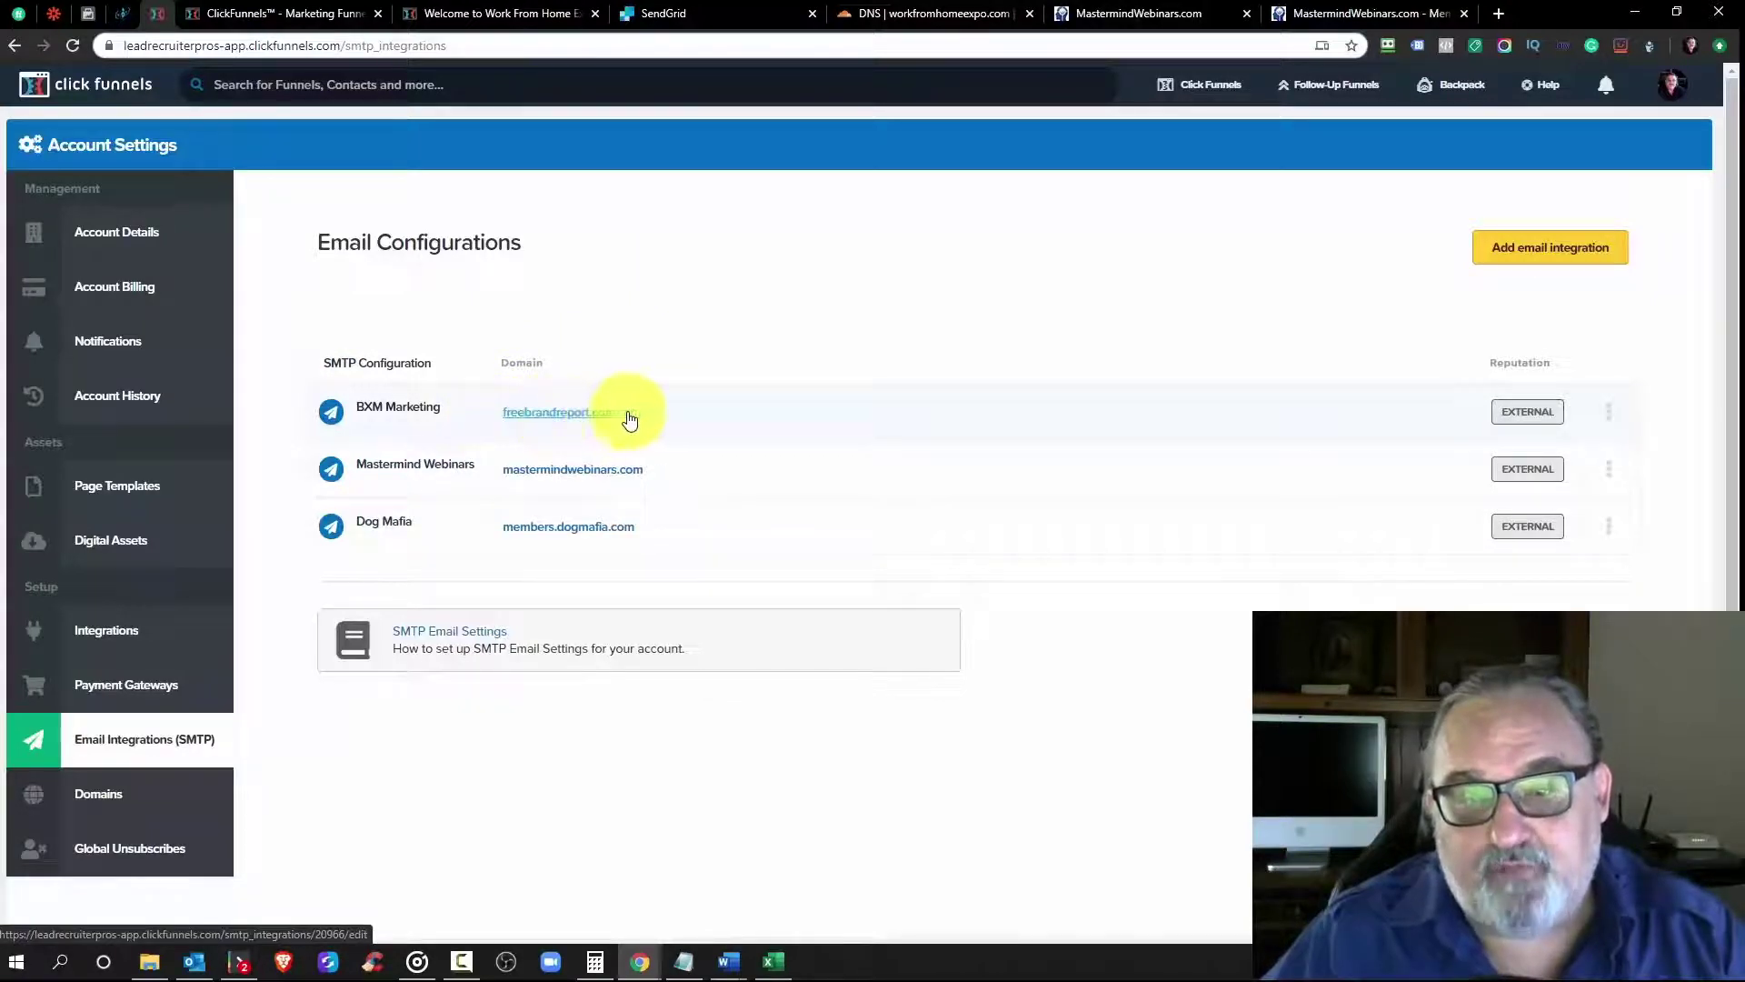
left_click(1536, 257)
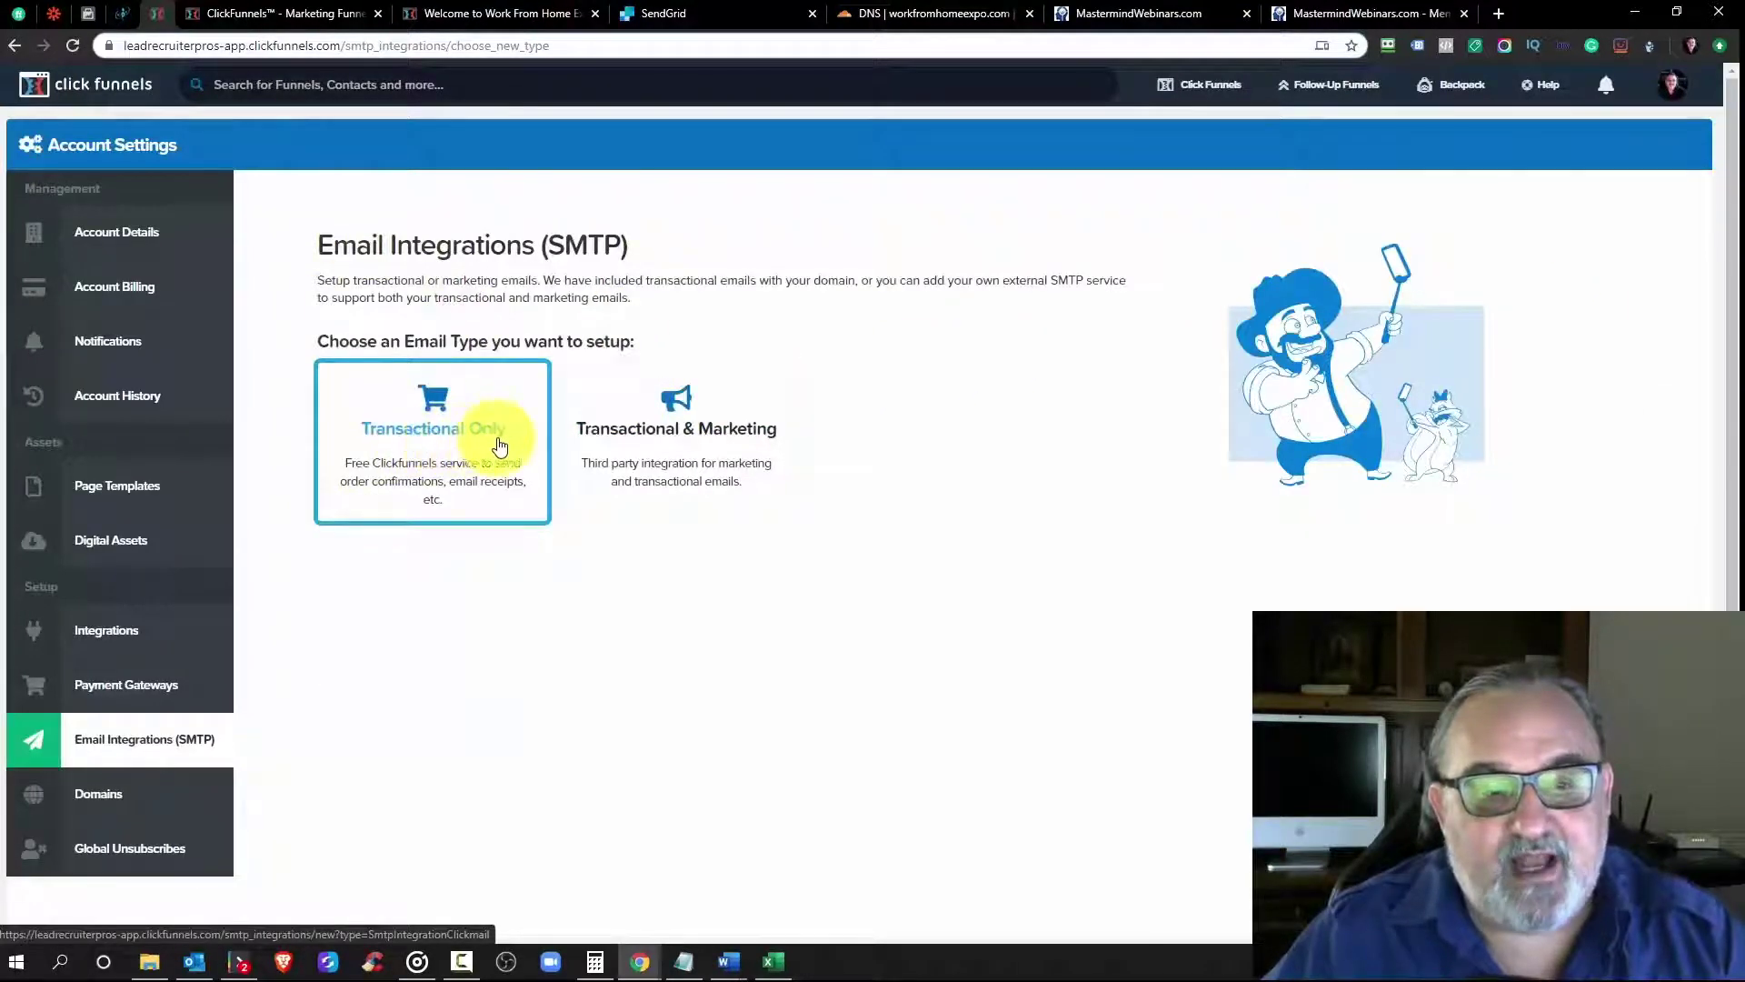
left_click(684, 473)
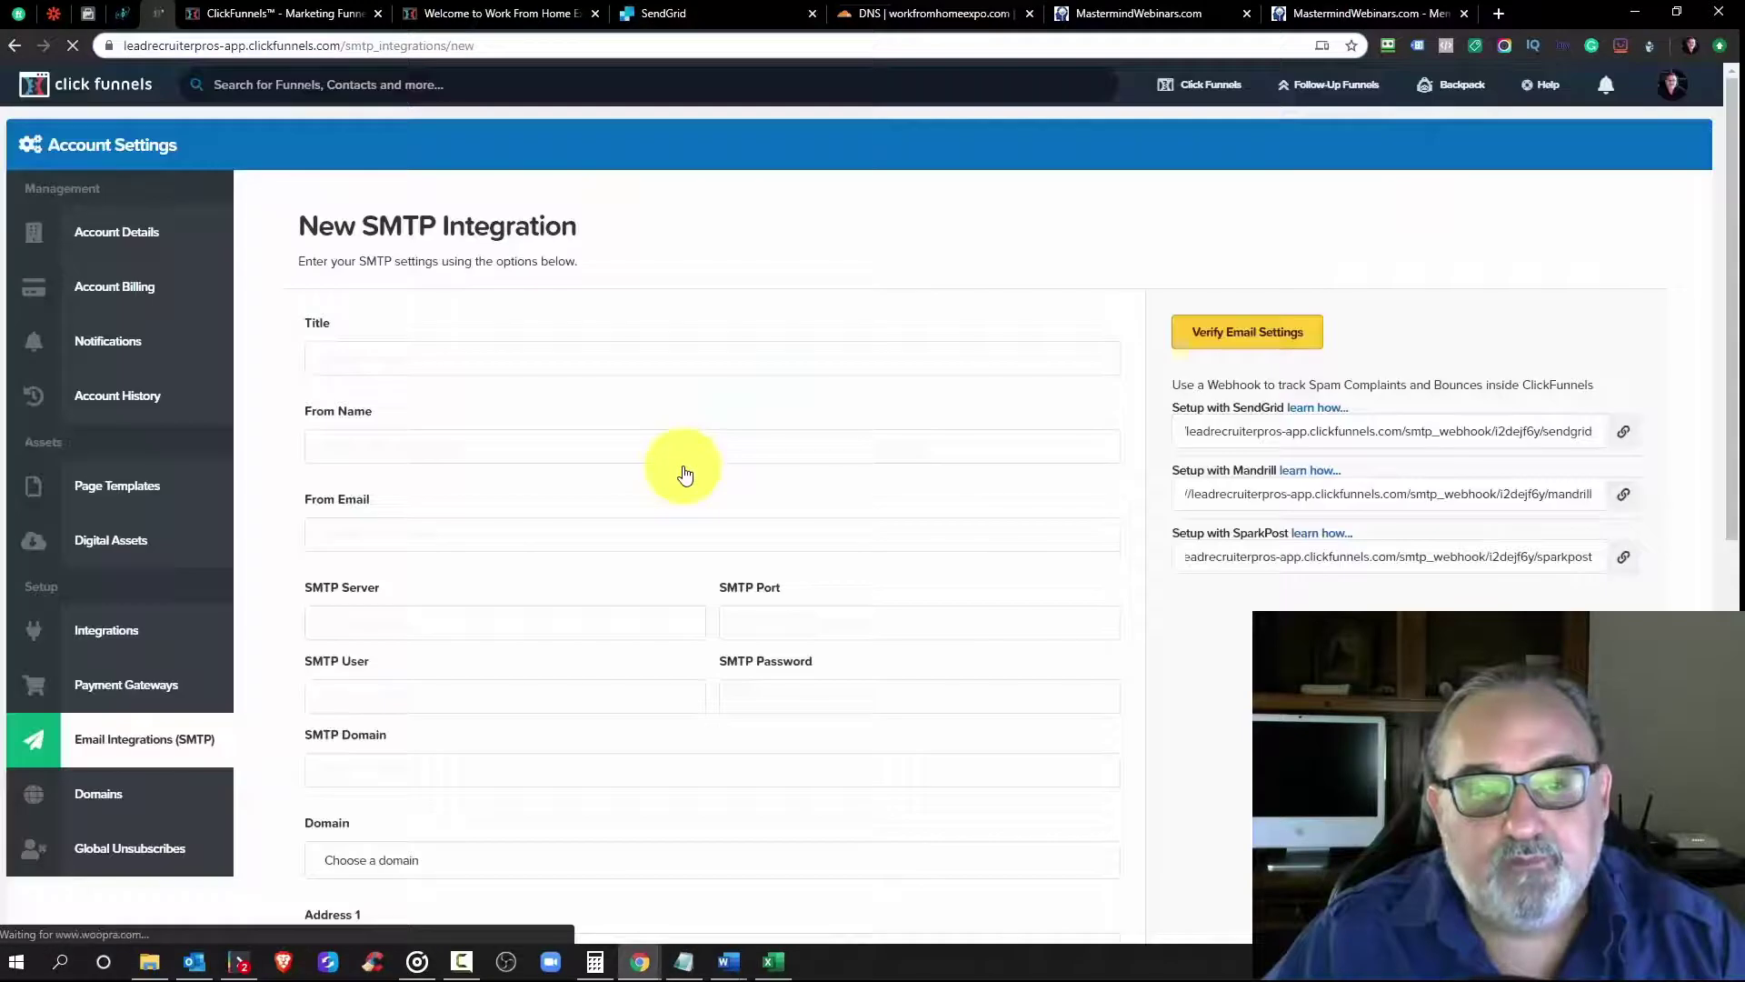
left_click(387, 359)
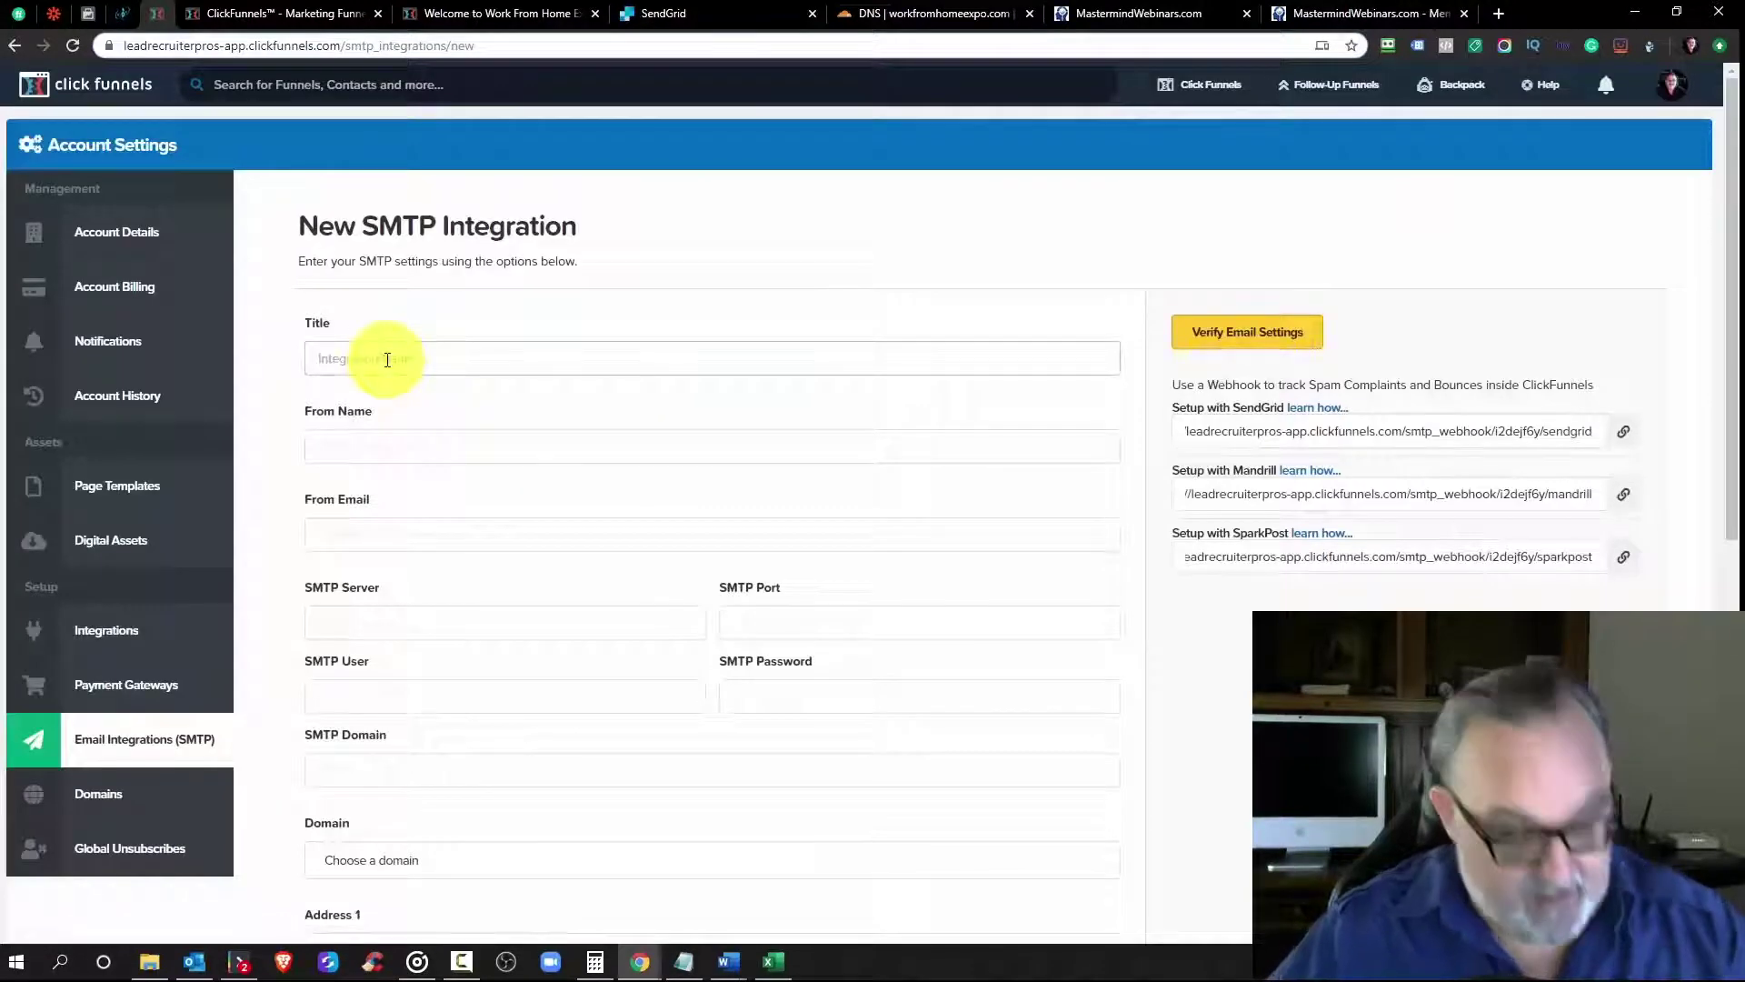
type("Mast")
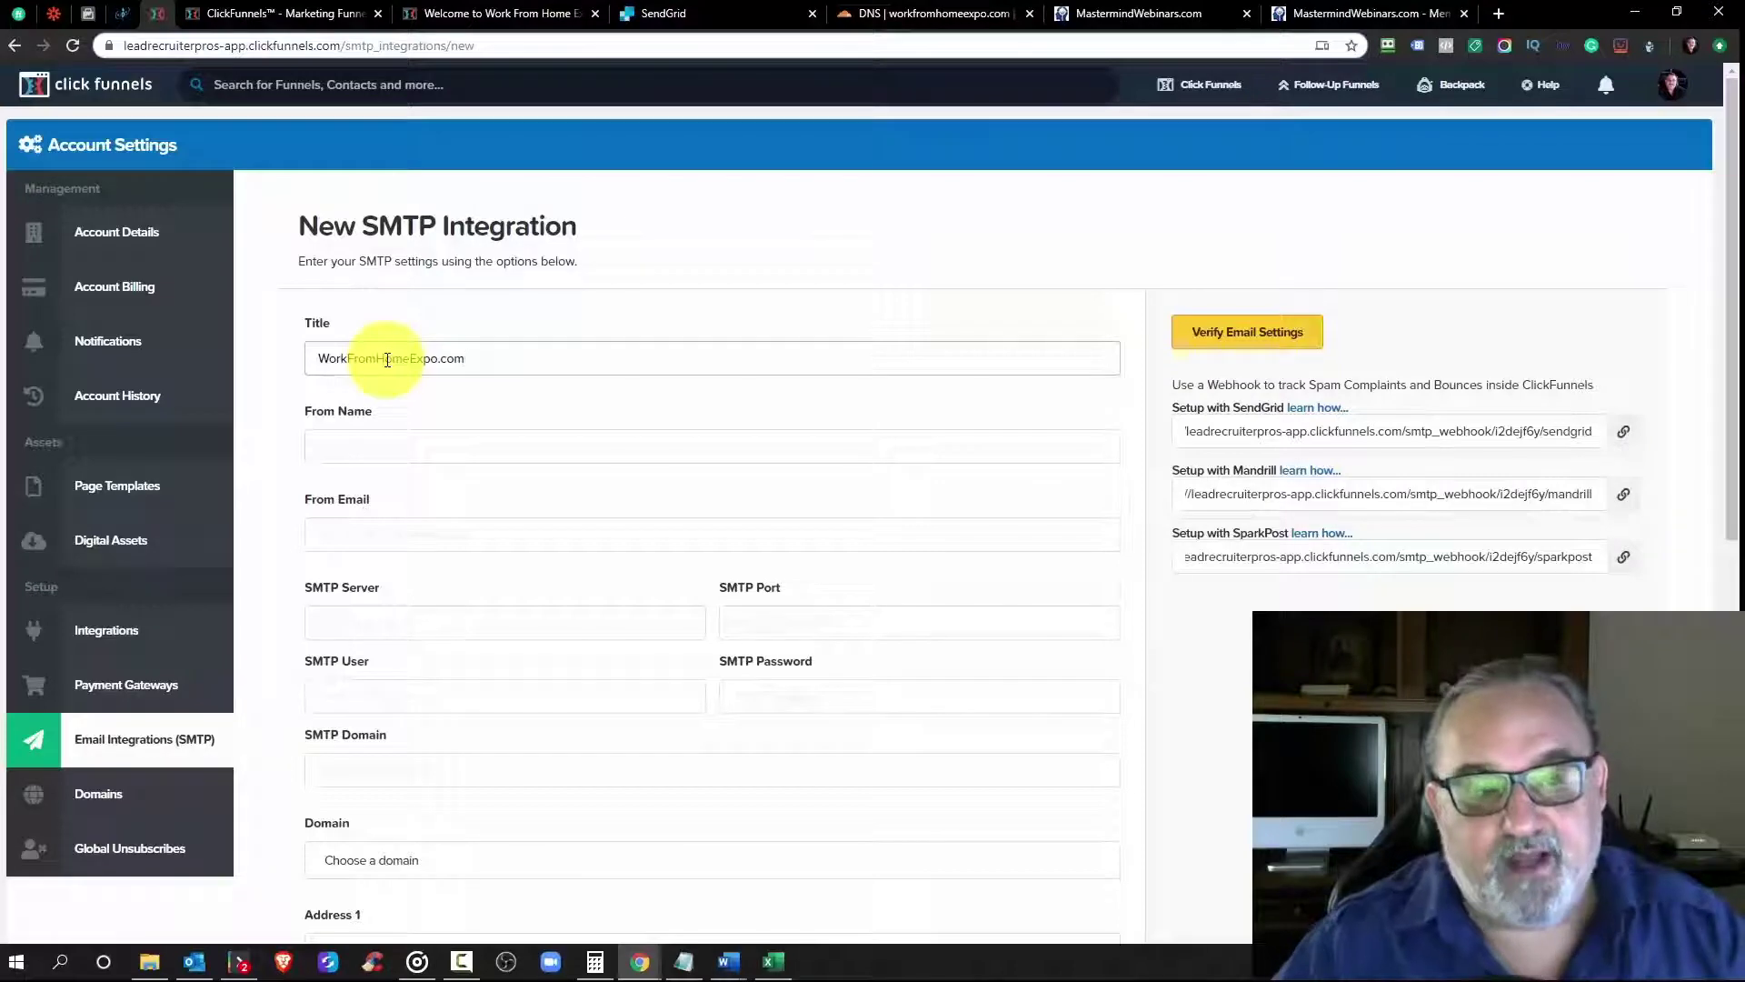
Step: Look at the Mastermind Webinars home page and members area, dismissing the membership pop-up, and return to the new SMTP integration form
left_click(1136, 13)
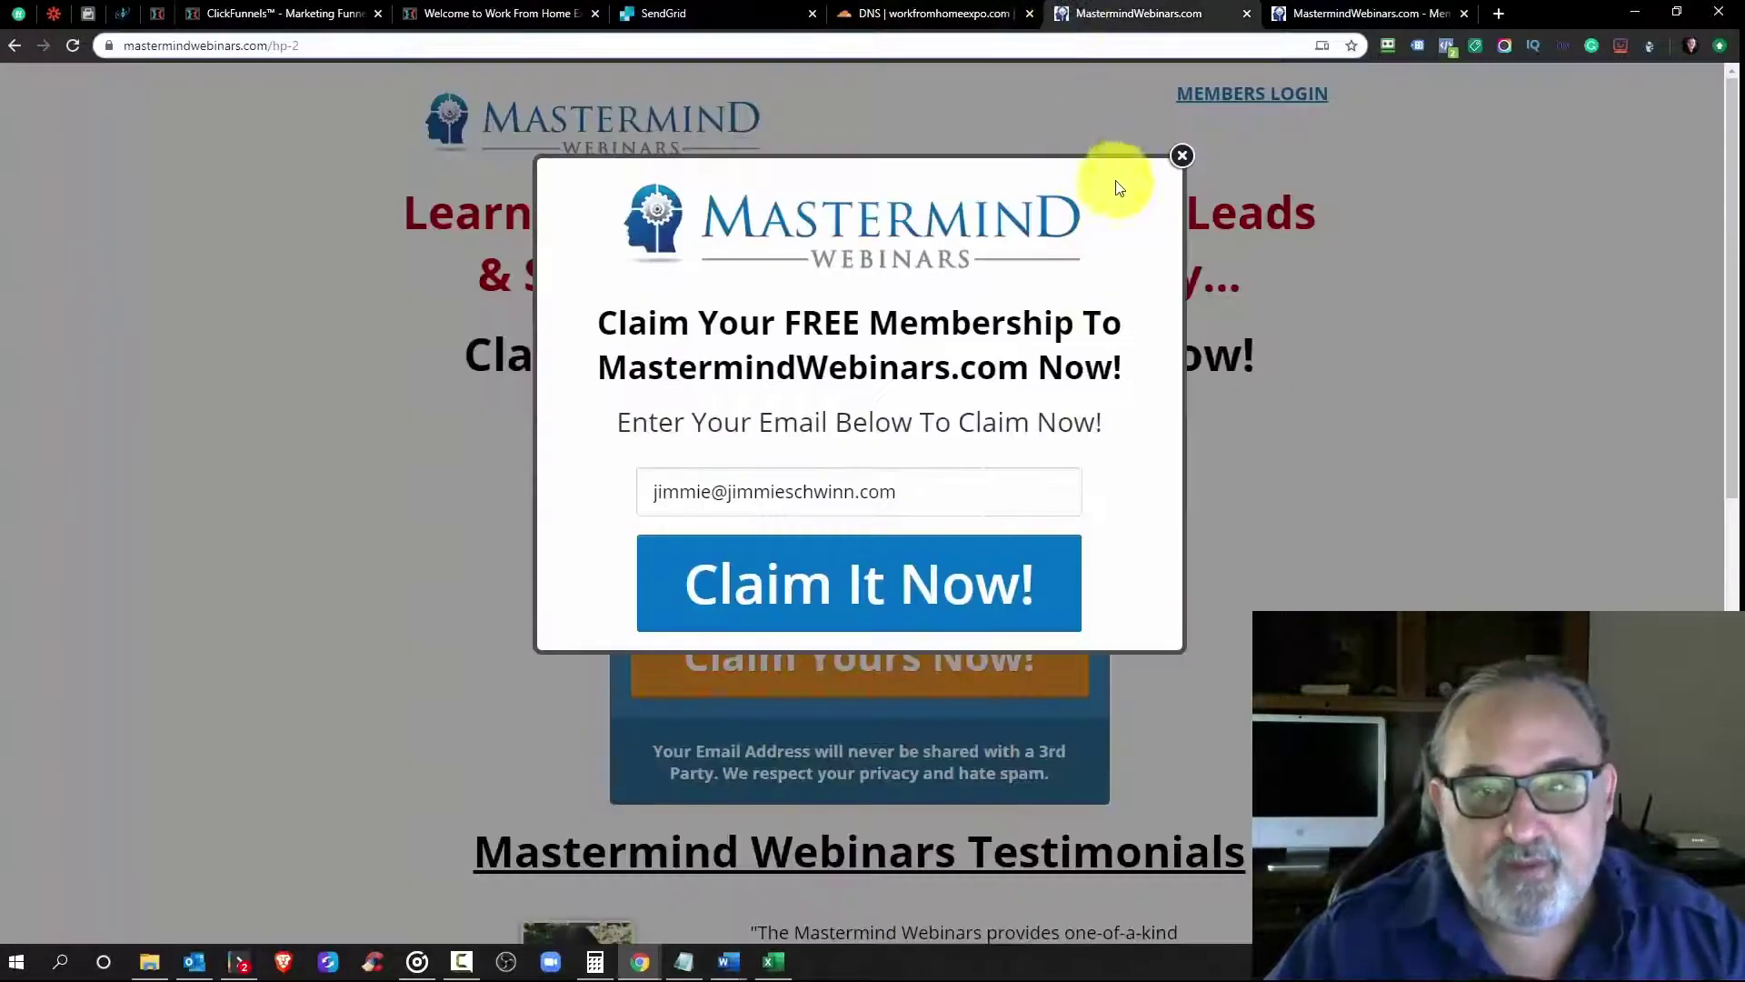
left_click(1182, 155)
left_click(1372, 13)
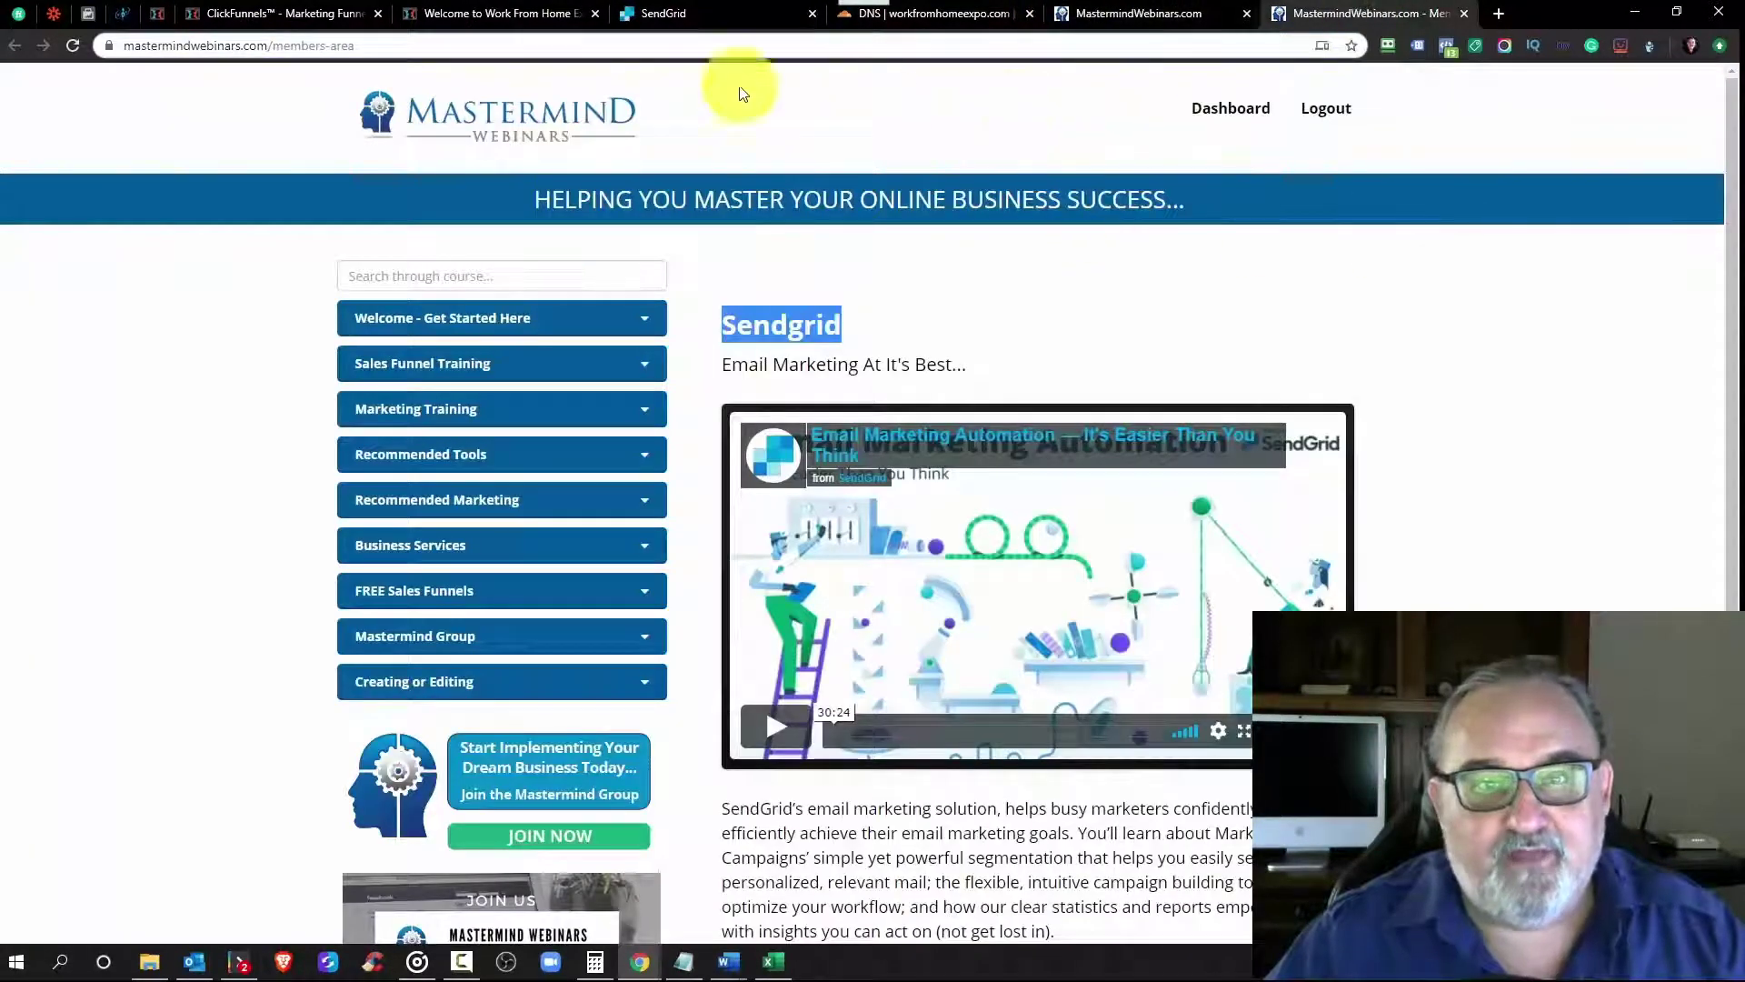
left_click(239, 16)
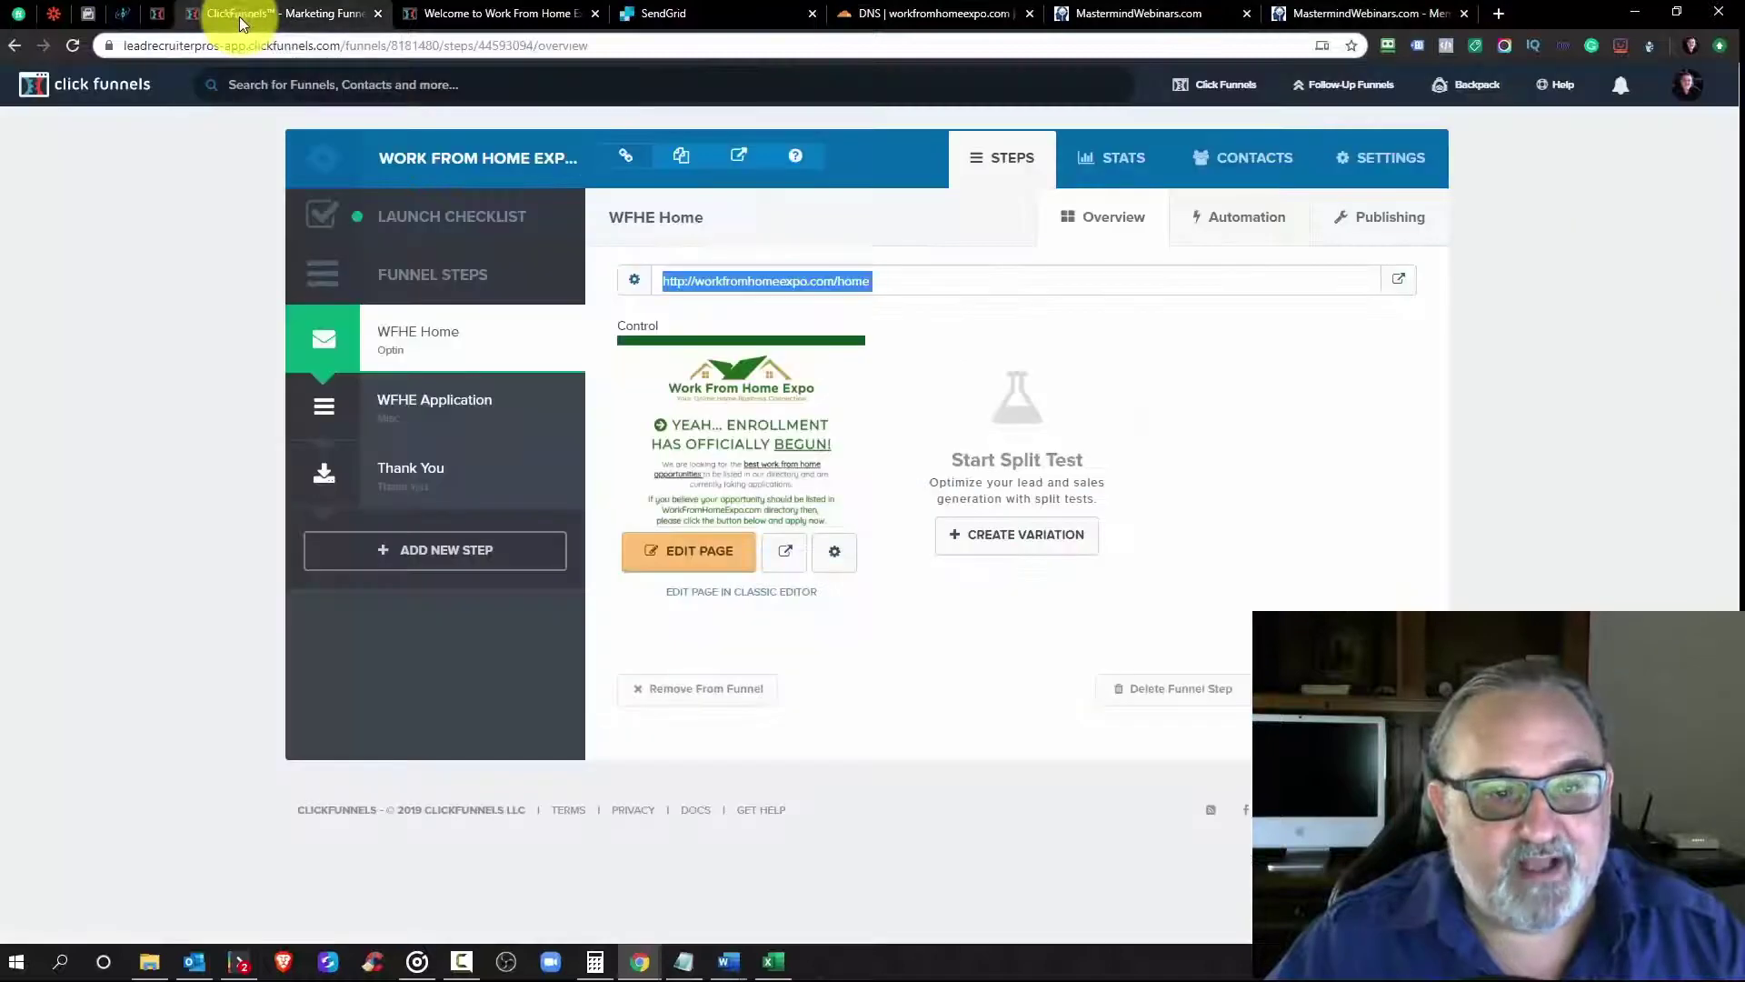
left_click(156, 16)
Step: Copy the integration title WorkFromHomeExpo.com into the From Name field
left_click(348, 447)
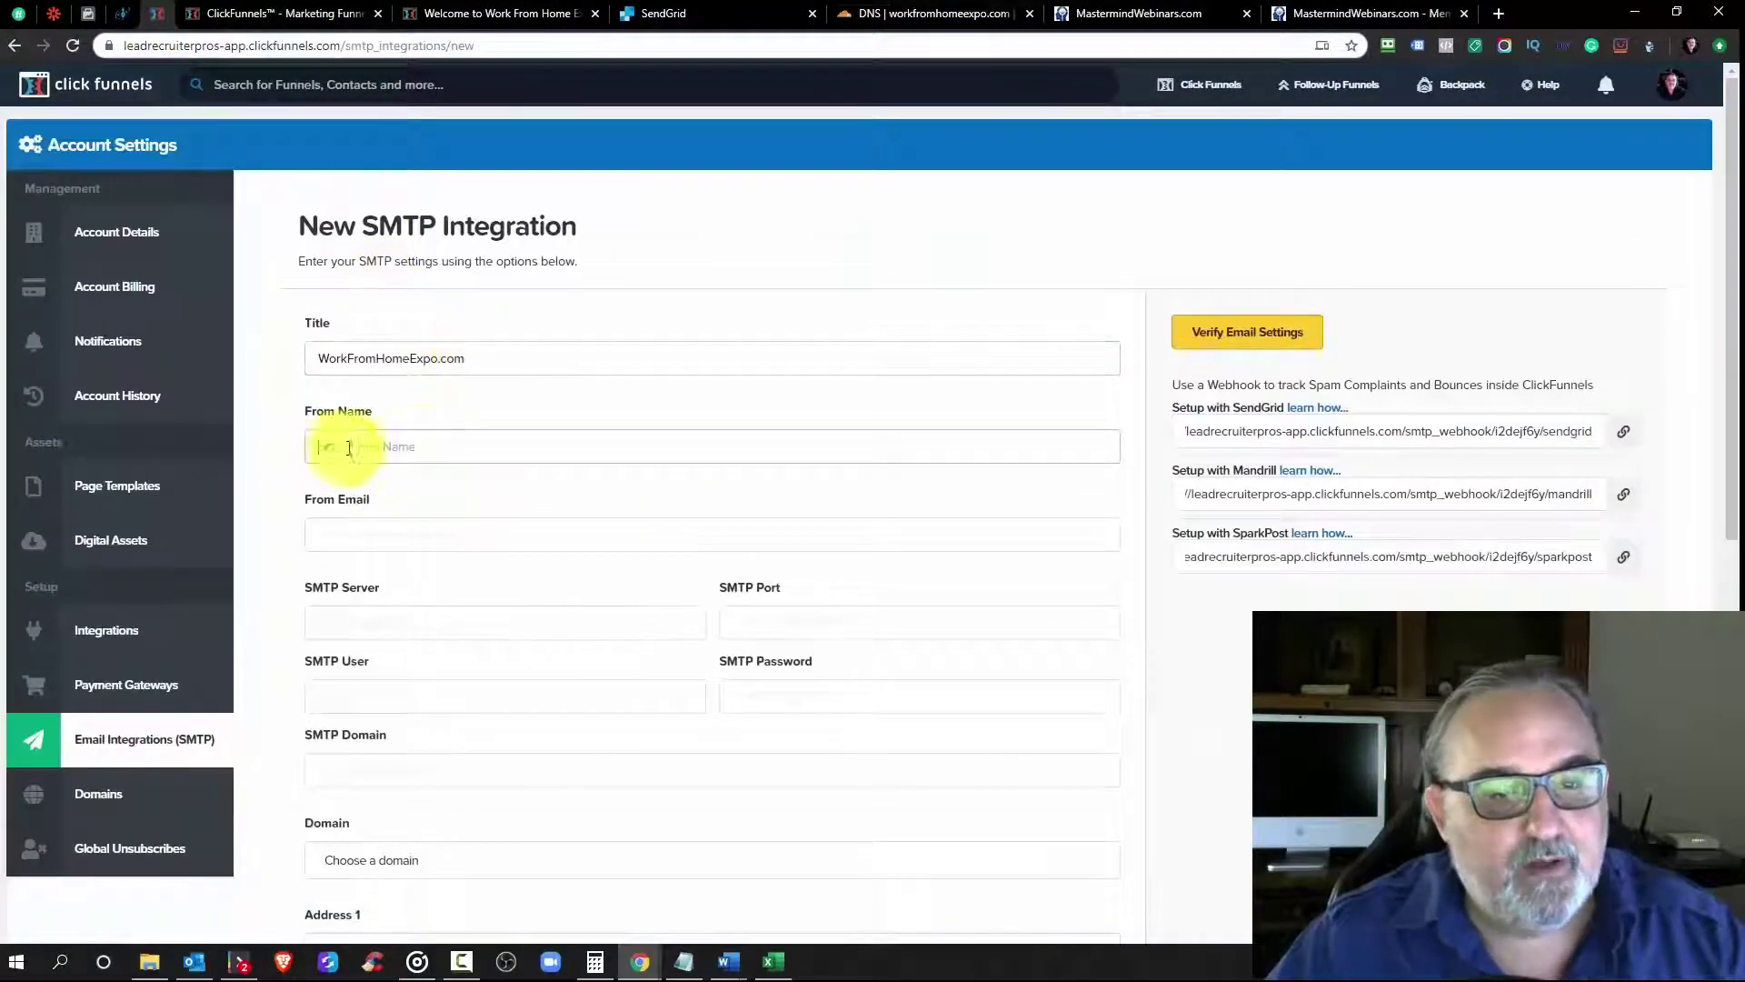
double_click(416, 367)
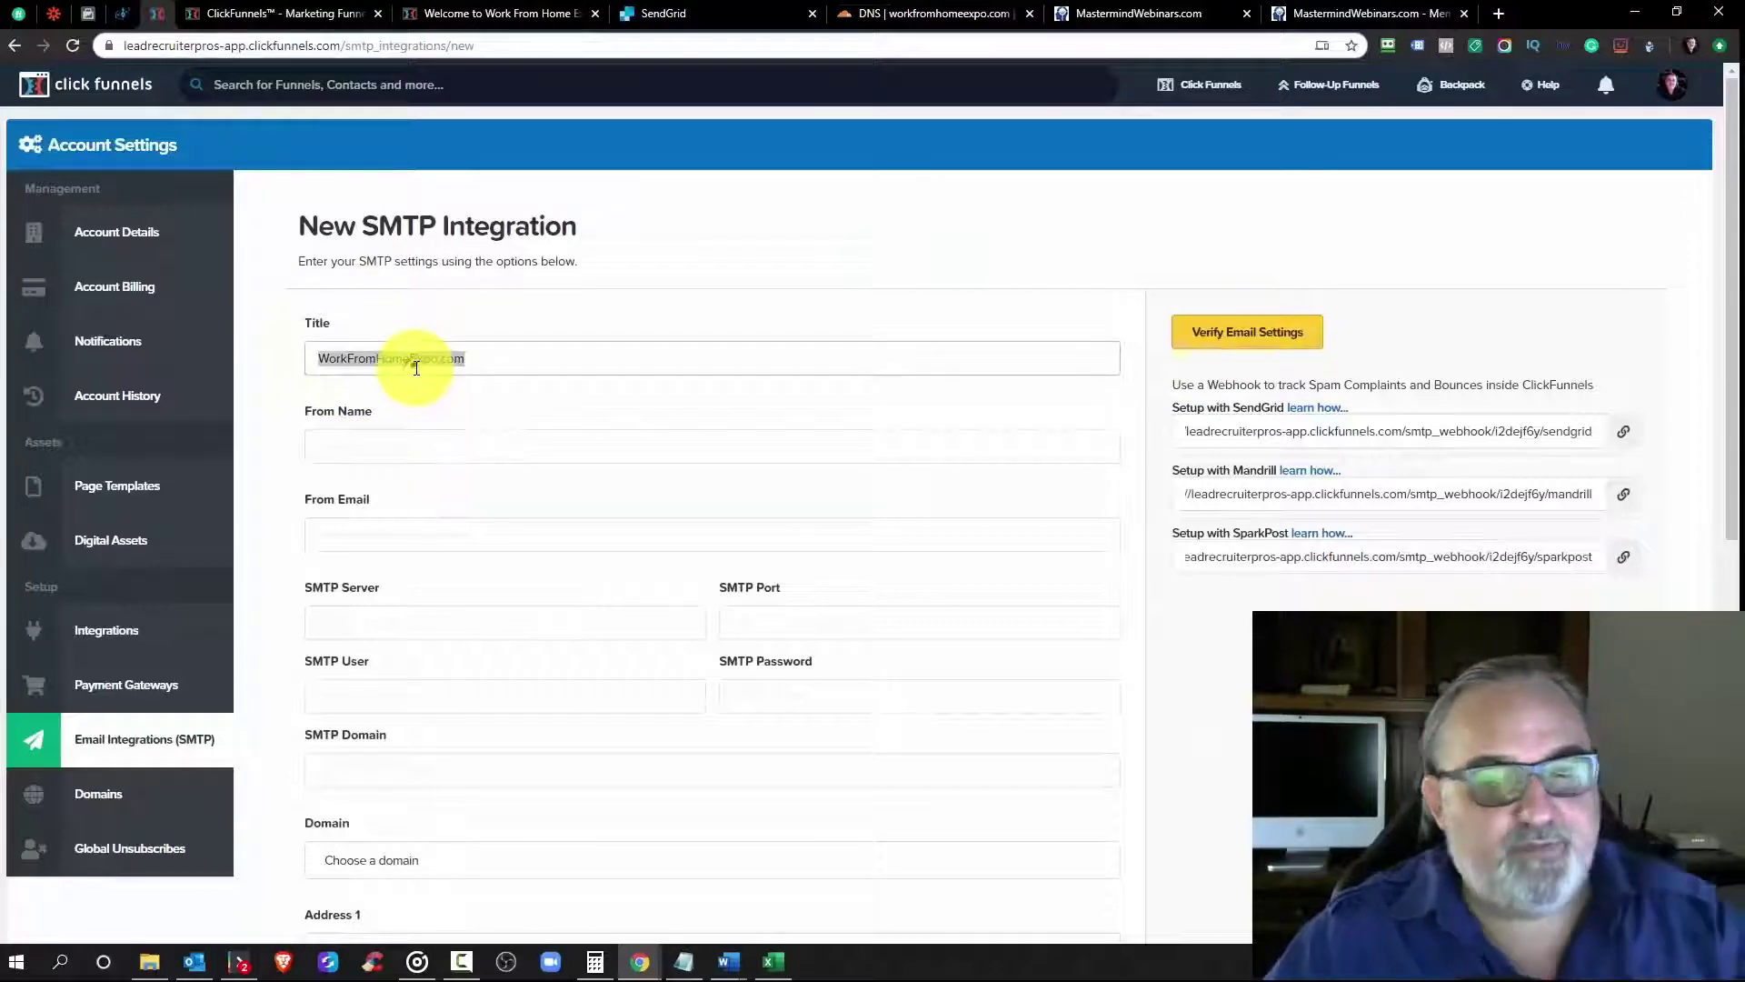
right_click(411, 363)
left_click(449, 436)
left_click(333, 445)
right_click(335, 445)
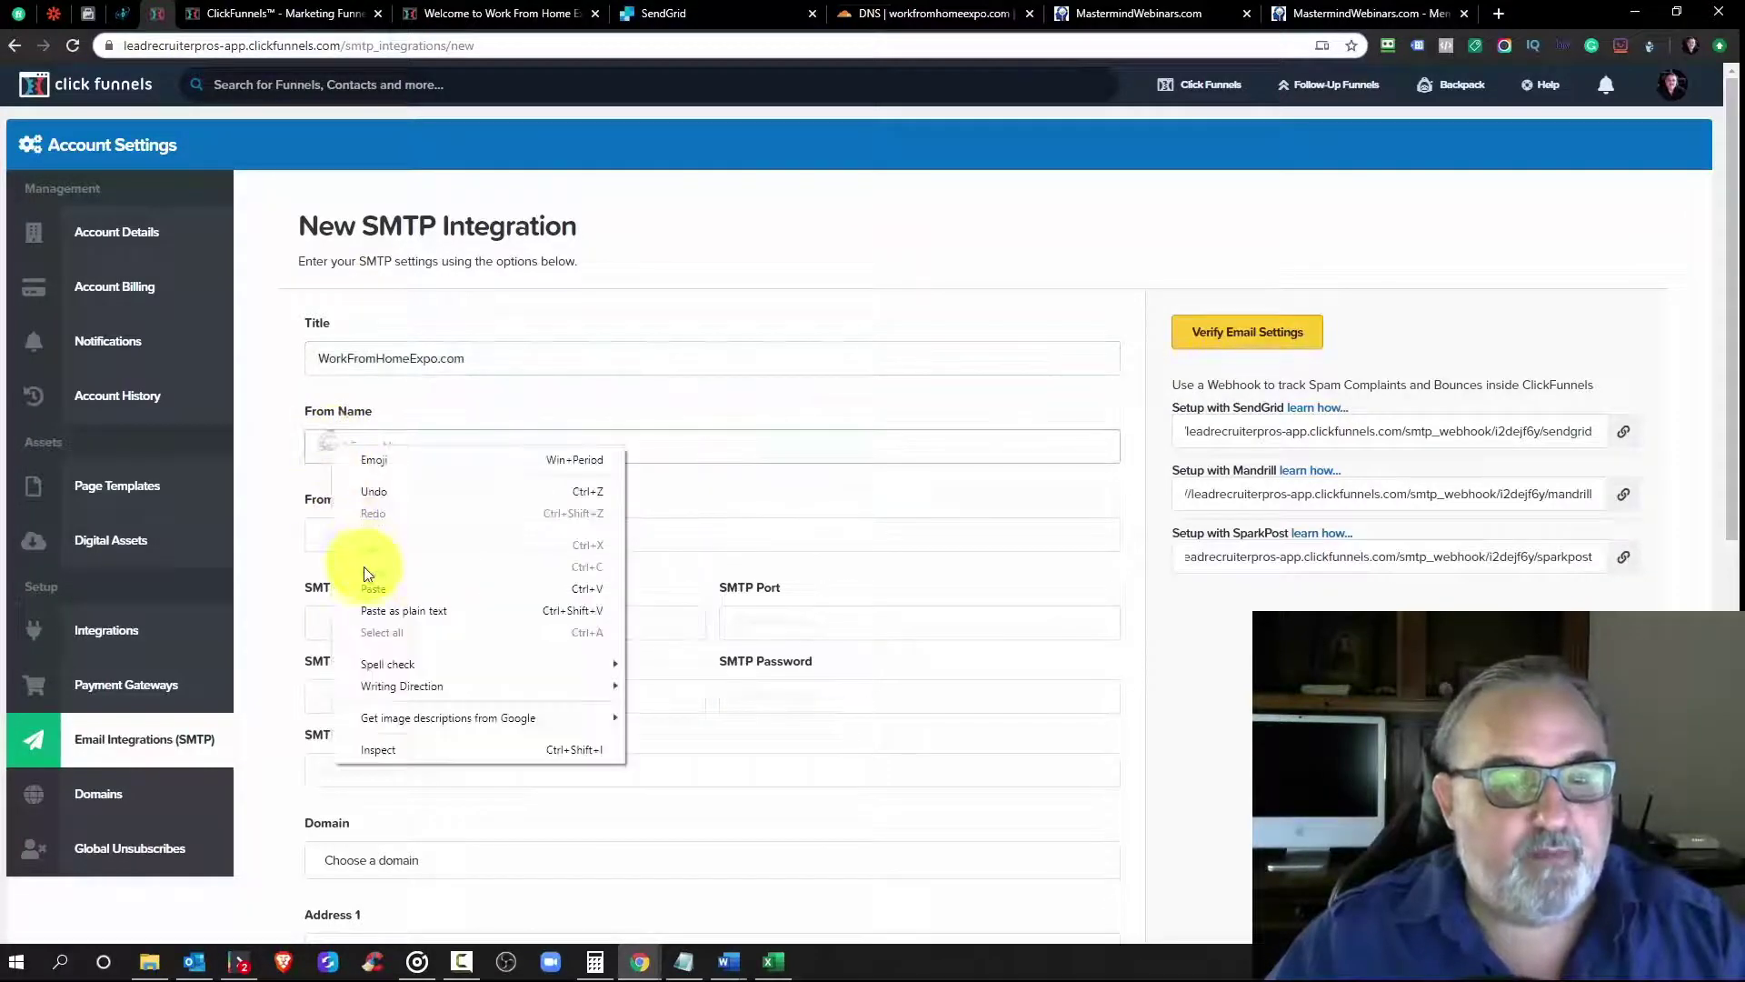
left_click(367, 582)
Step: Fill in the From Email with the info address at the expo's domain, written entirely in lowercase
left_click(361, 522)
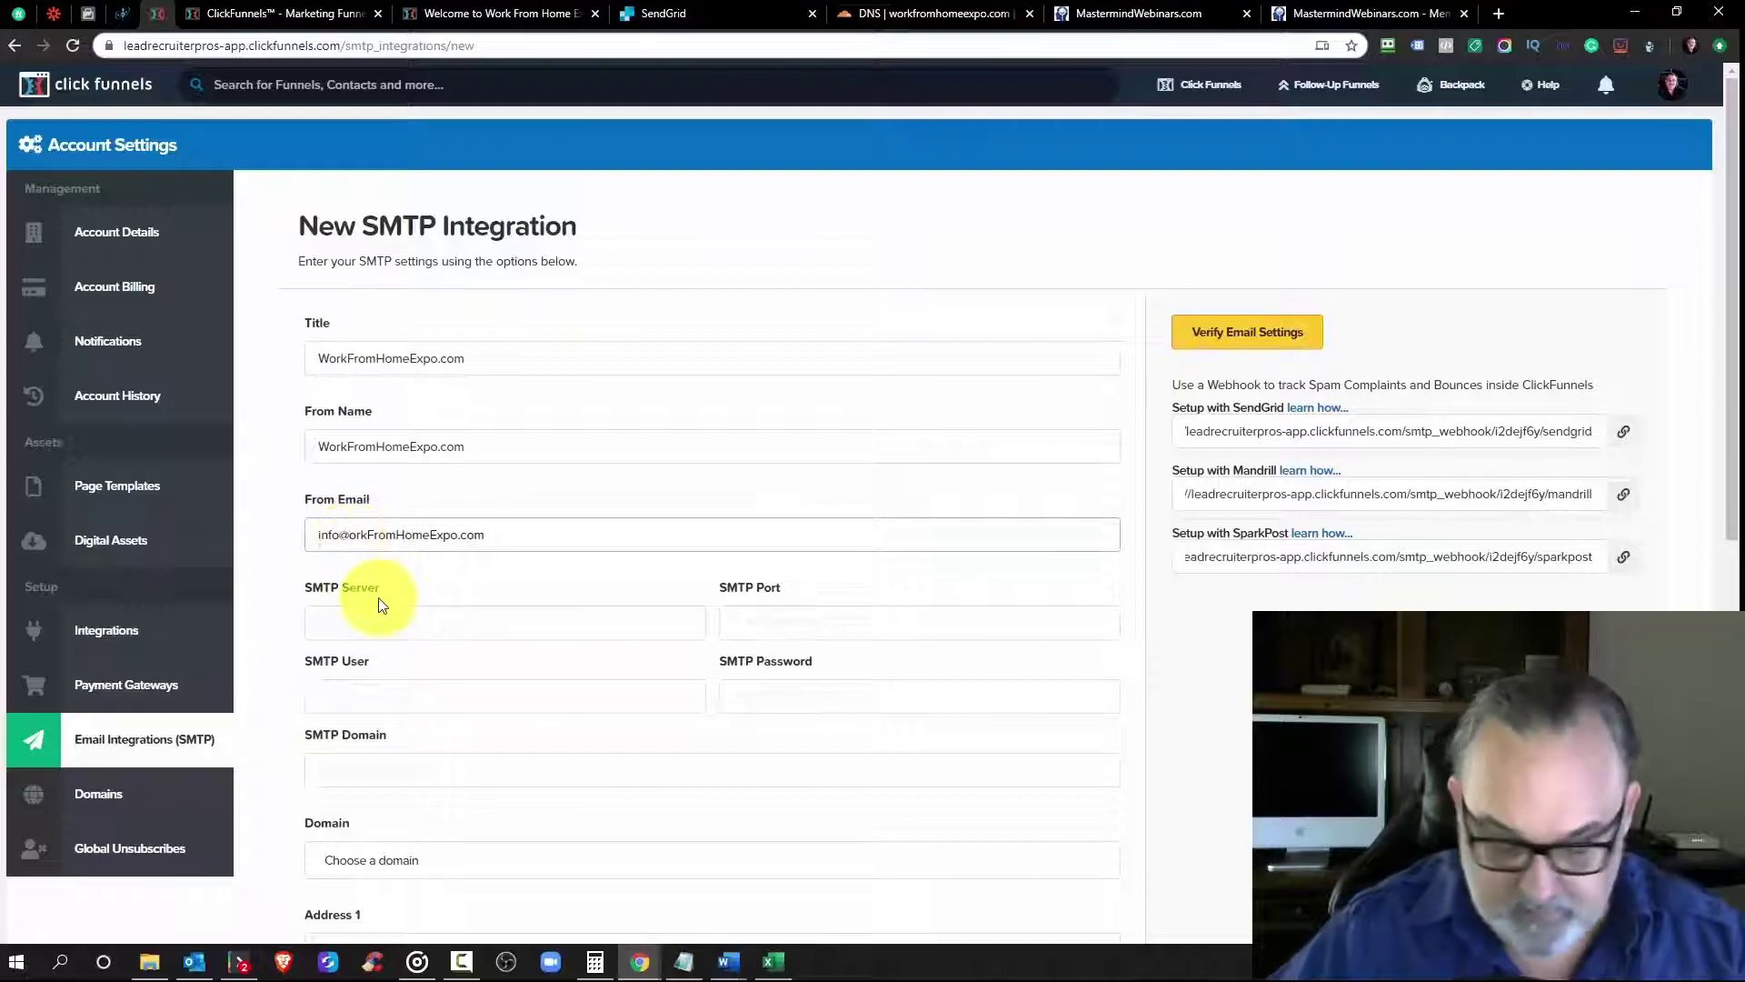
type("work")
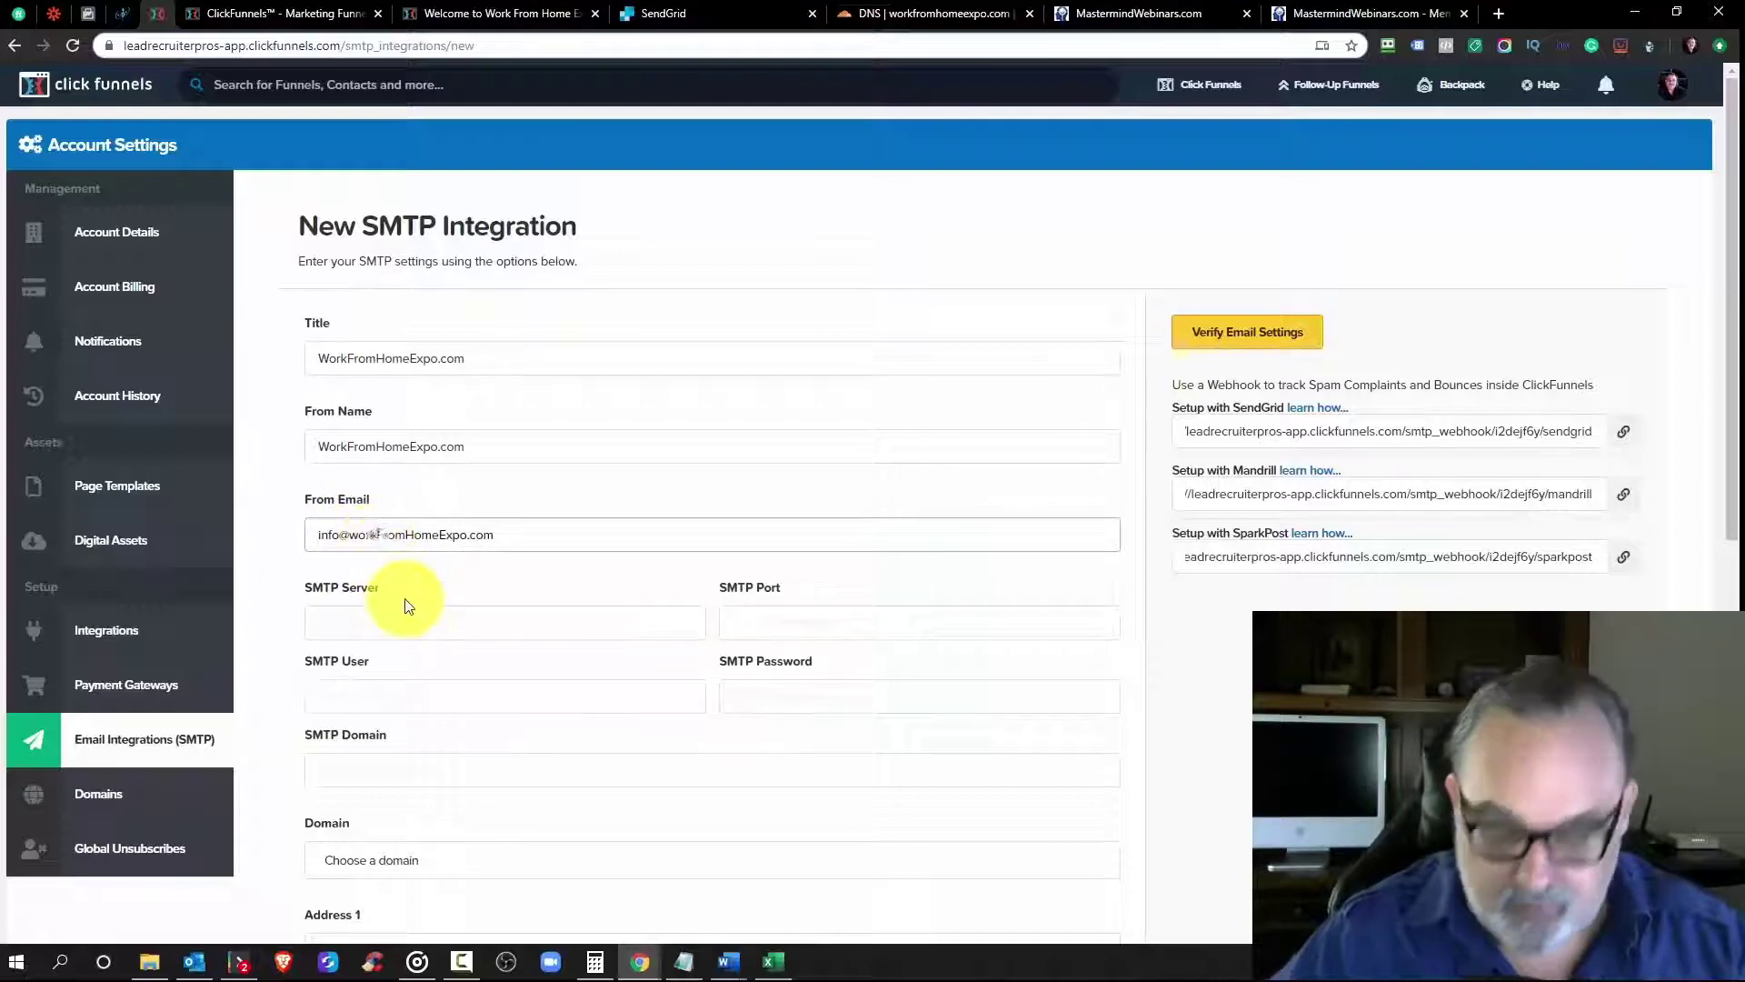
type("f")
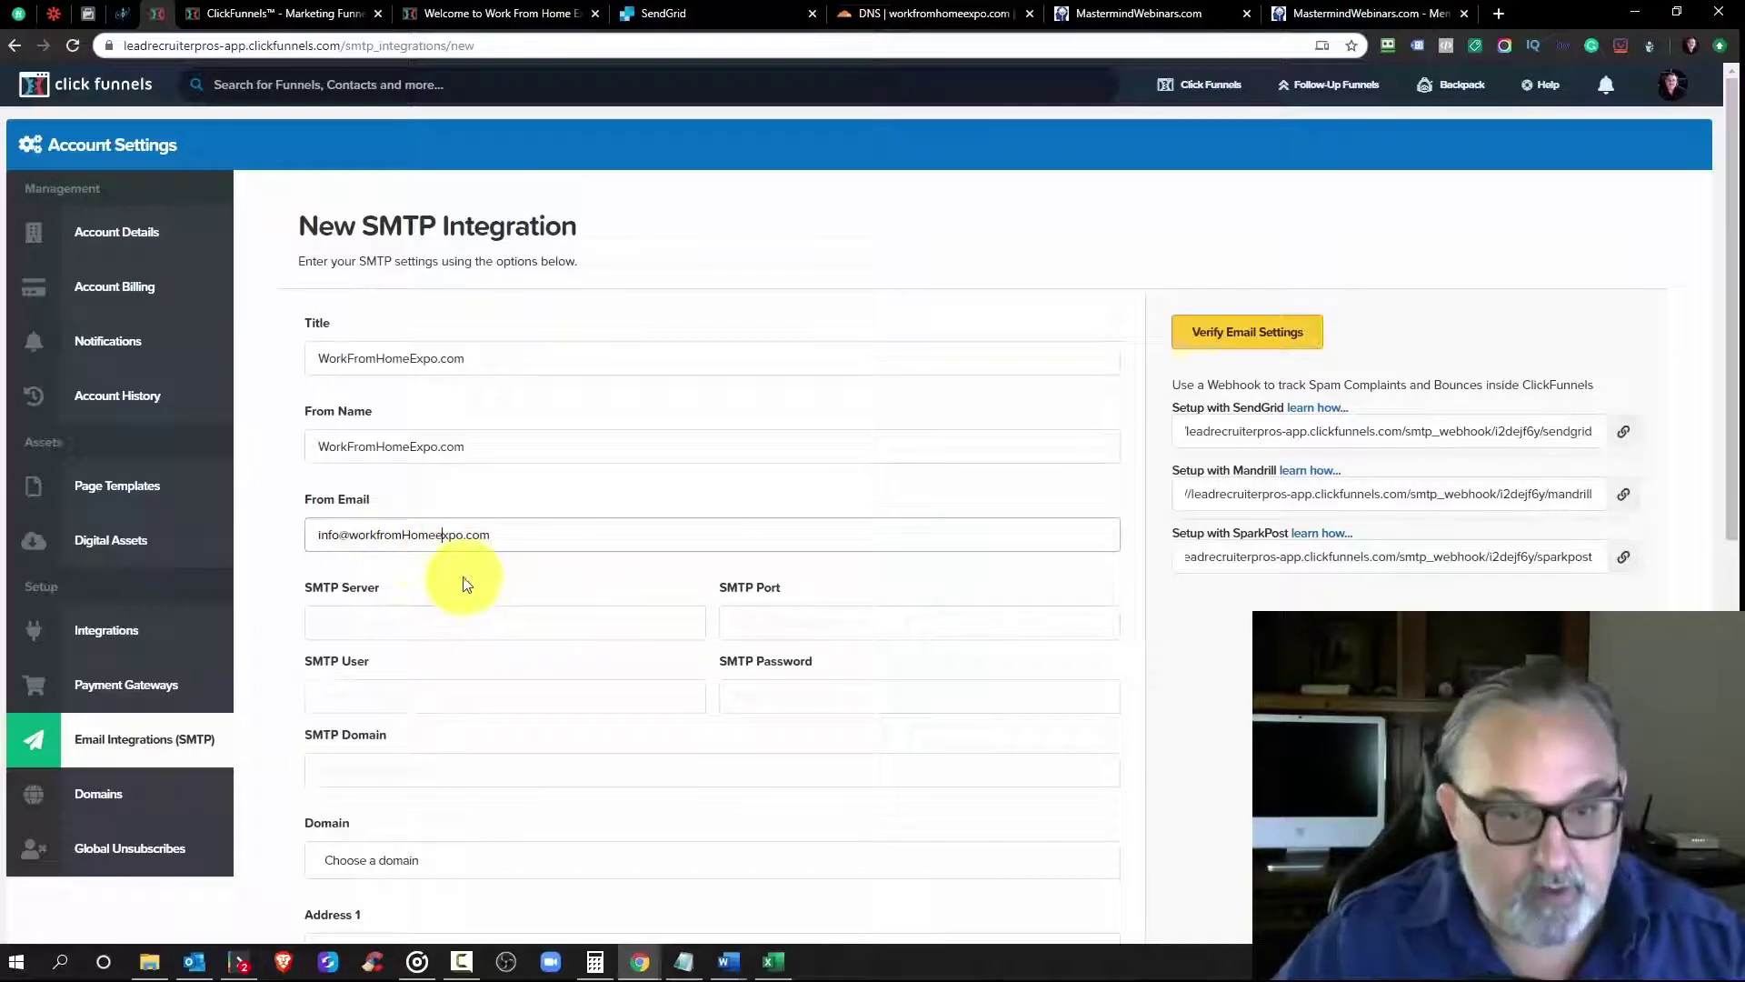
key("BackSpace")
type("h")
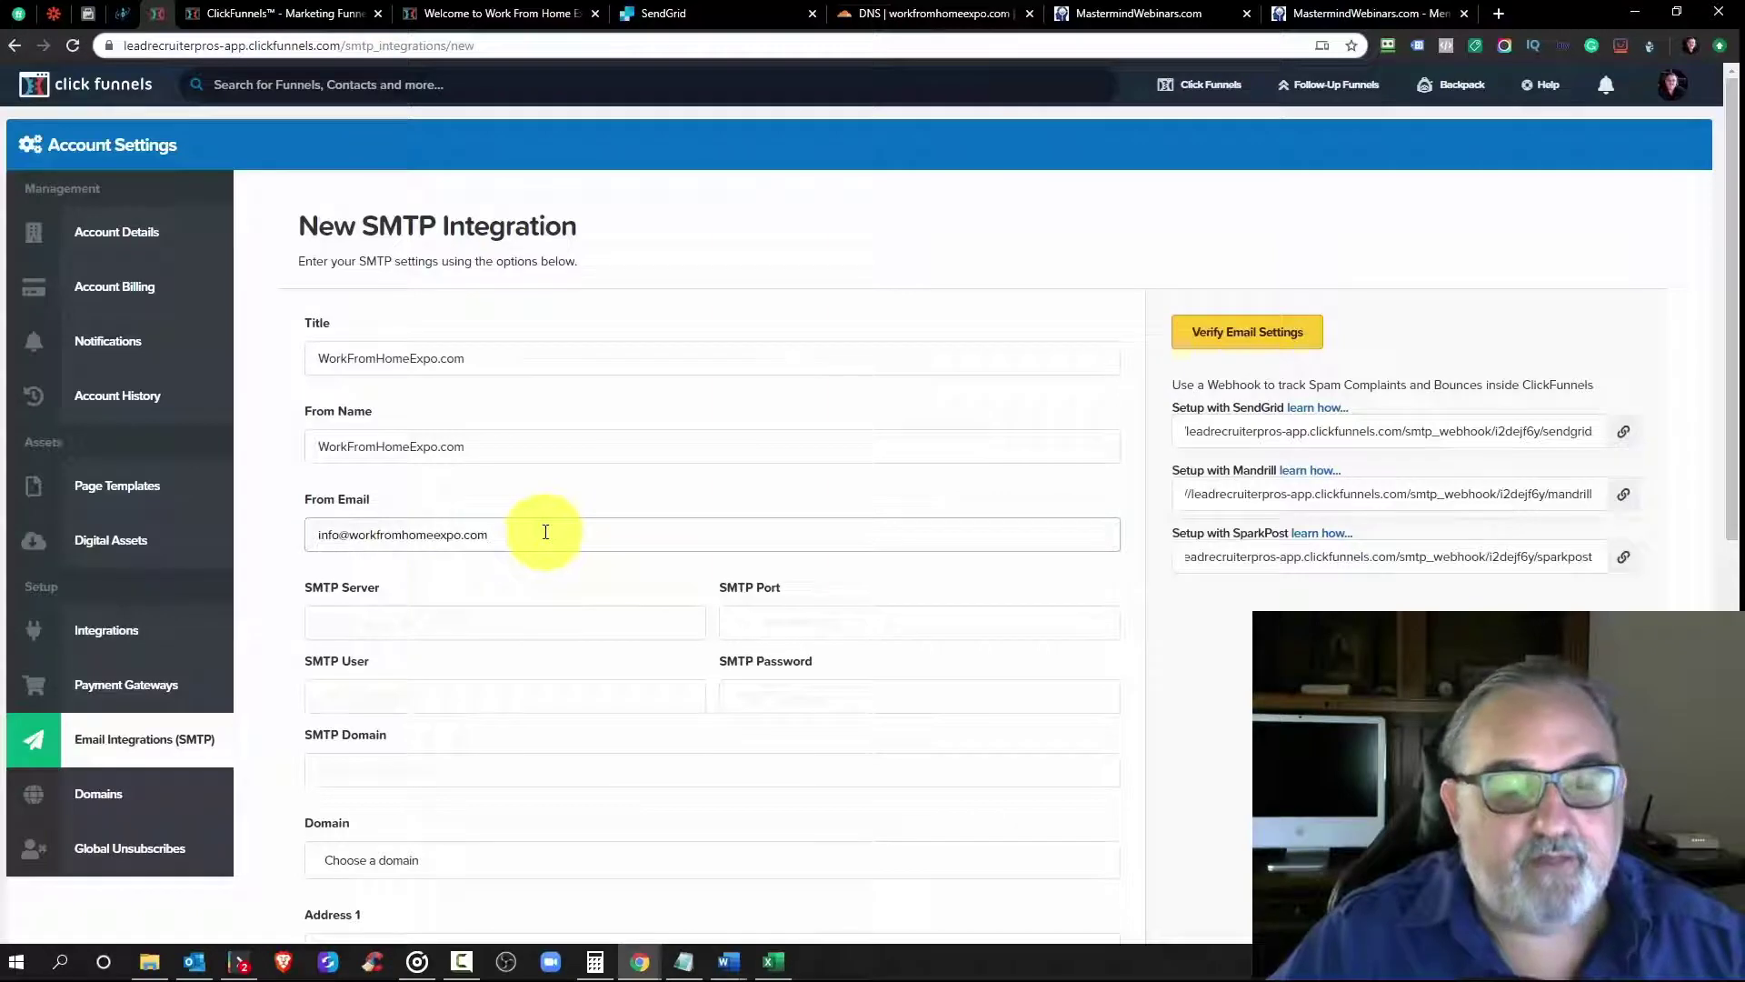
Step: Choose workfromhomeexpo.com as the Domain of the new SMTP integration
scroll(542, 531, "down", 5)
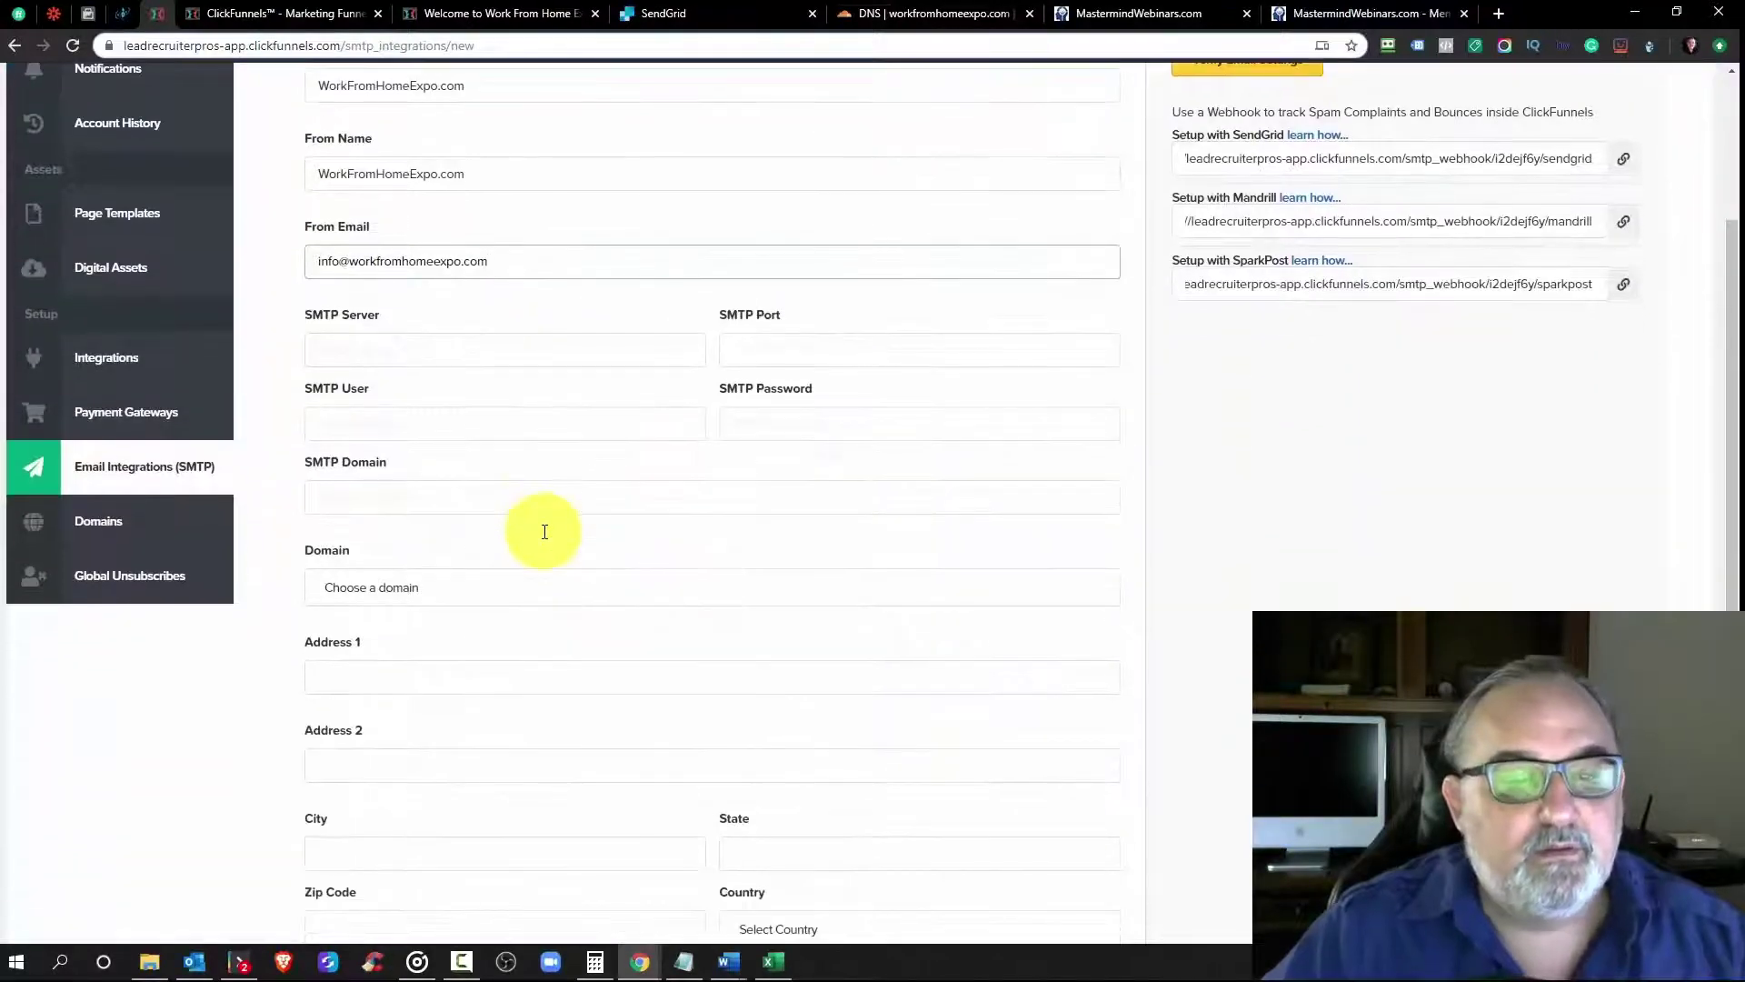
left_click(378, 415)
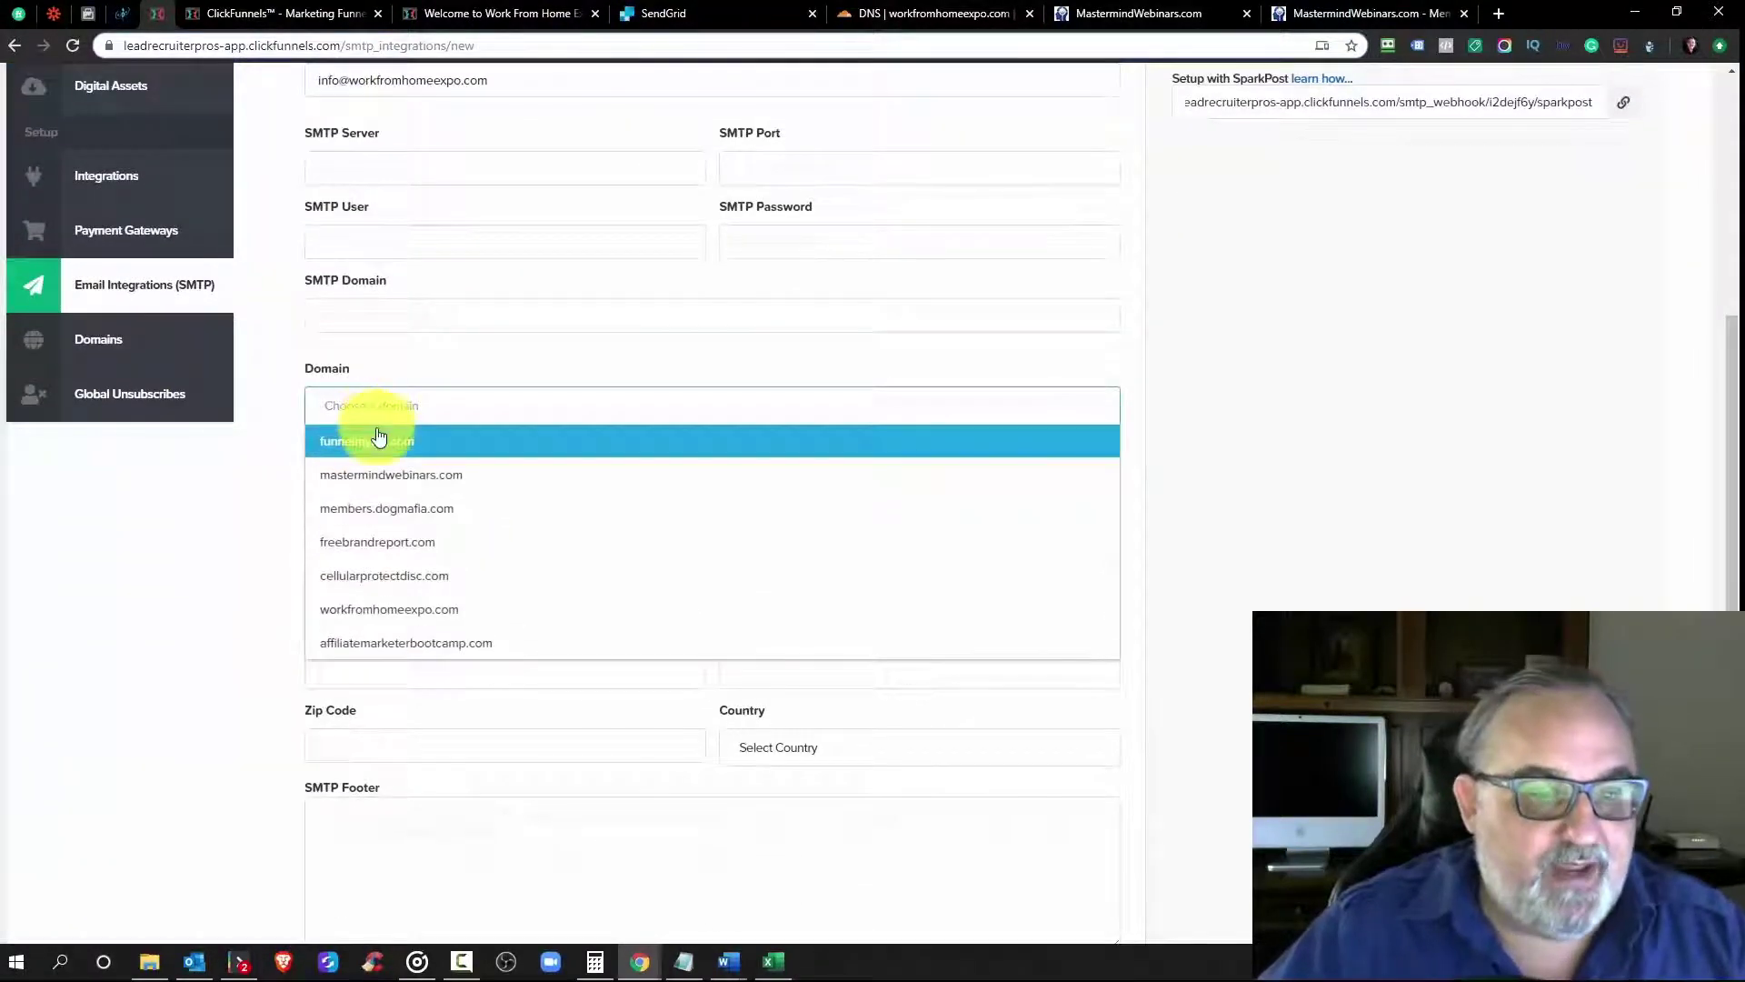
left_click(378, 606)
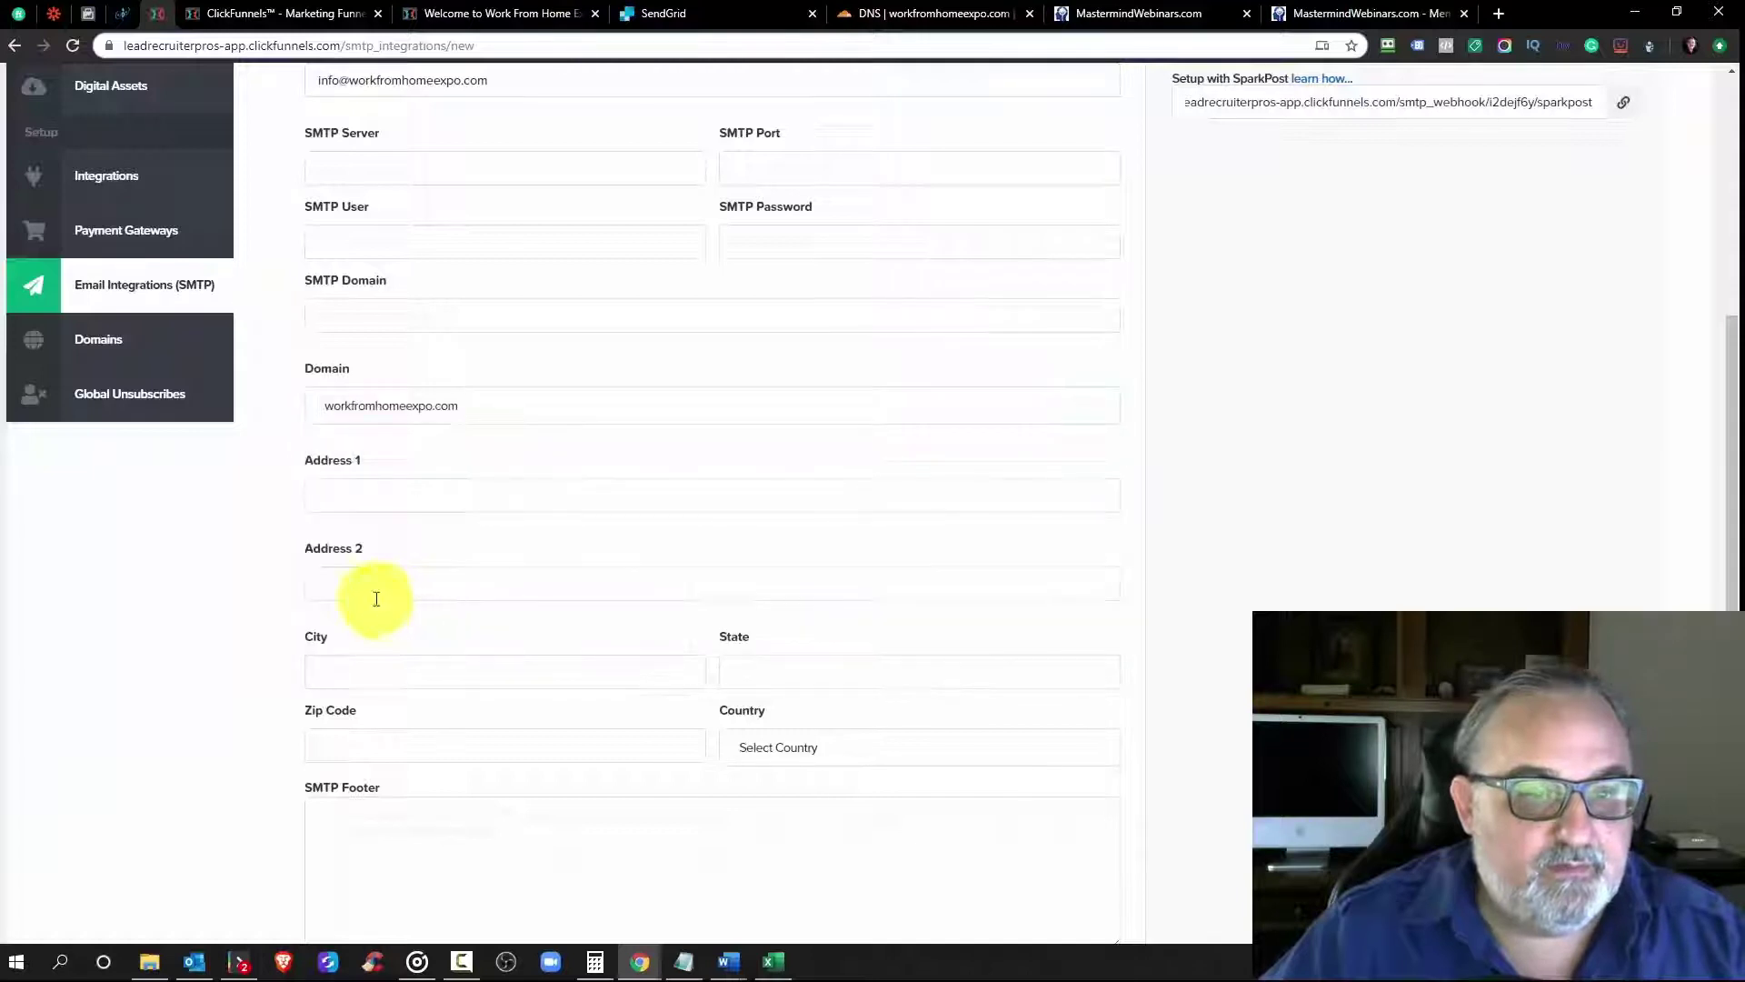
Step: Fill the integration's address fields from the saved RoboForm identity, with United States as the country
left_click(352, 500)
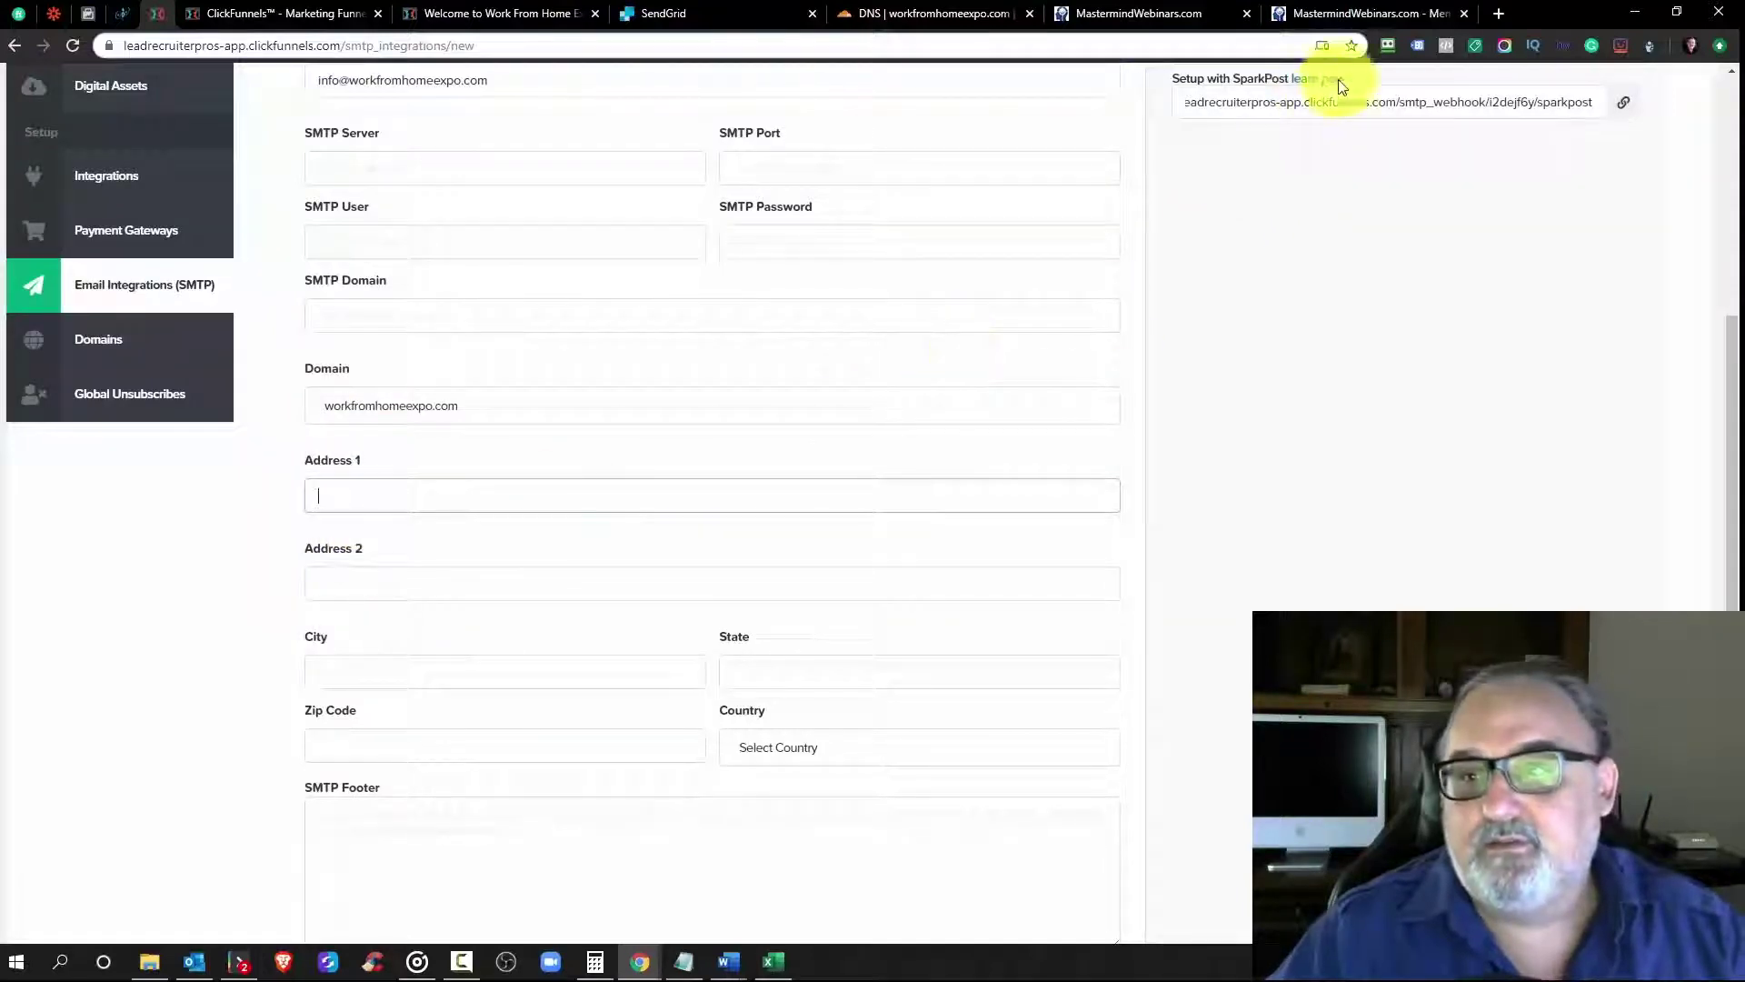
left_click(1387, 41)
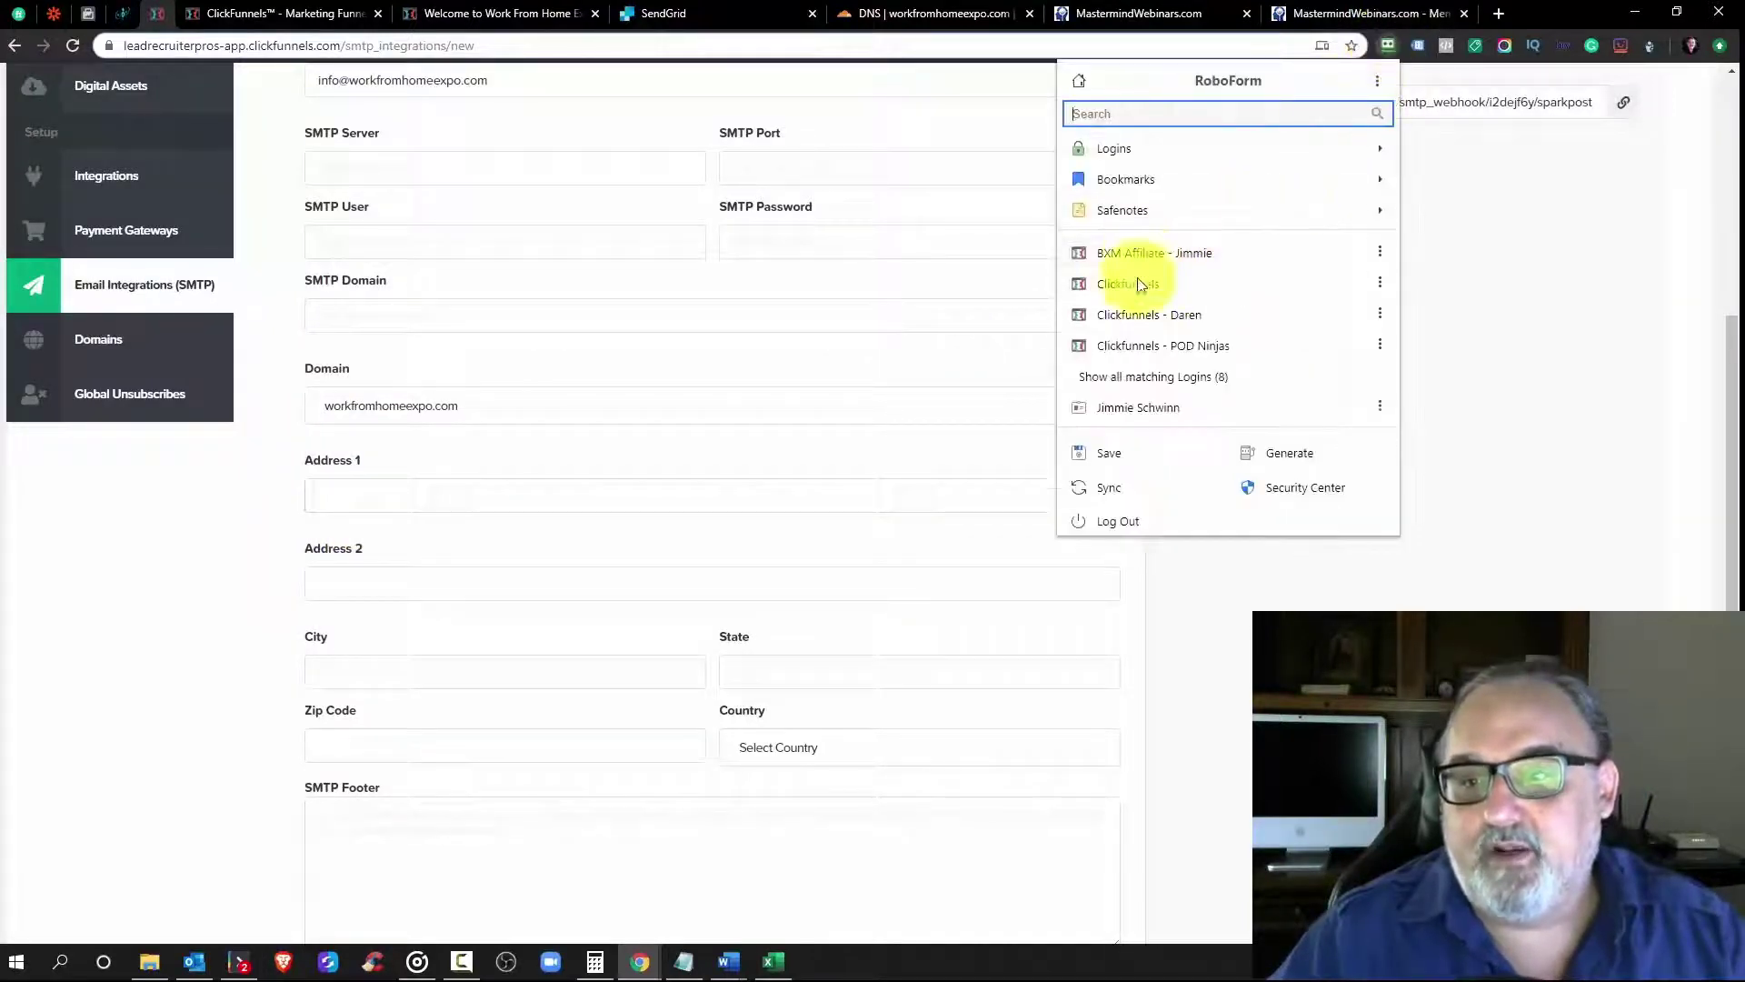
left_click(1132, 418)
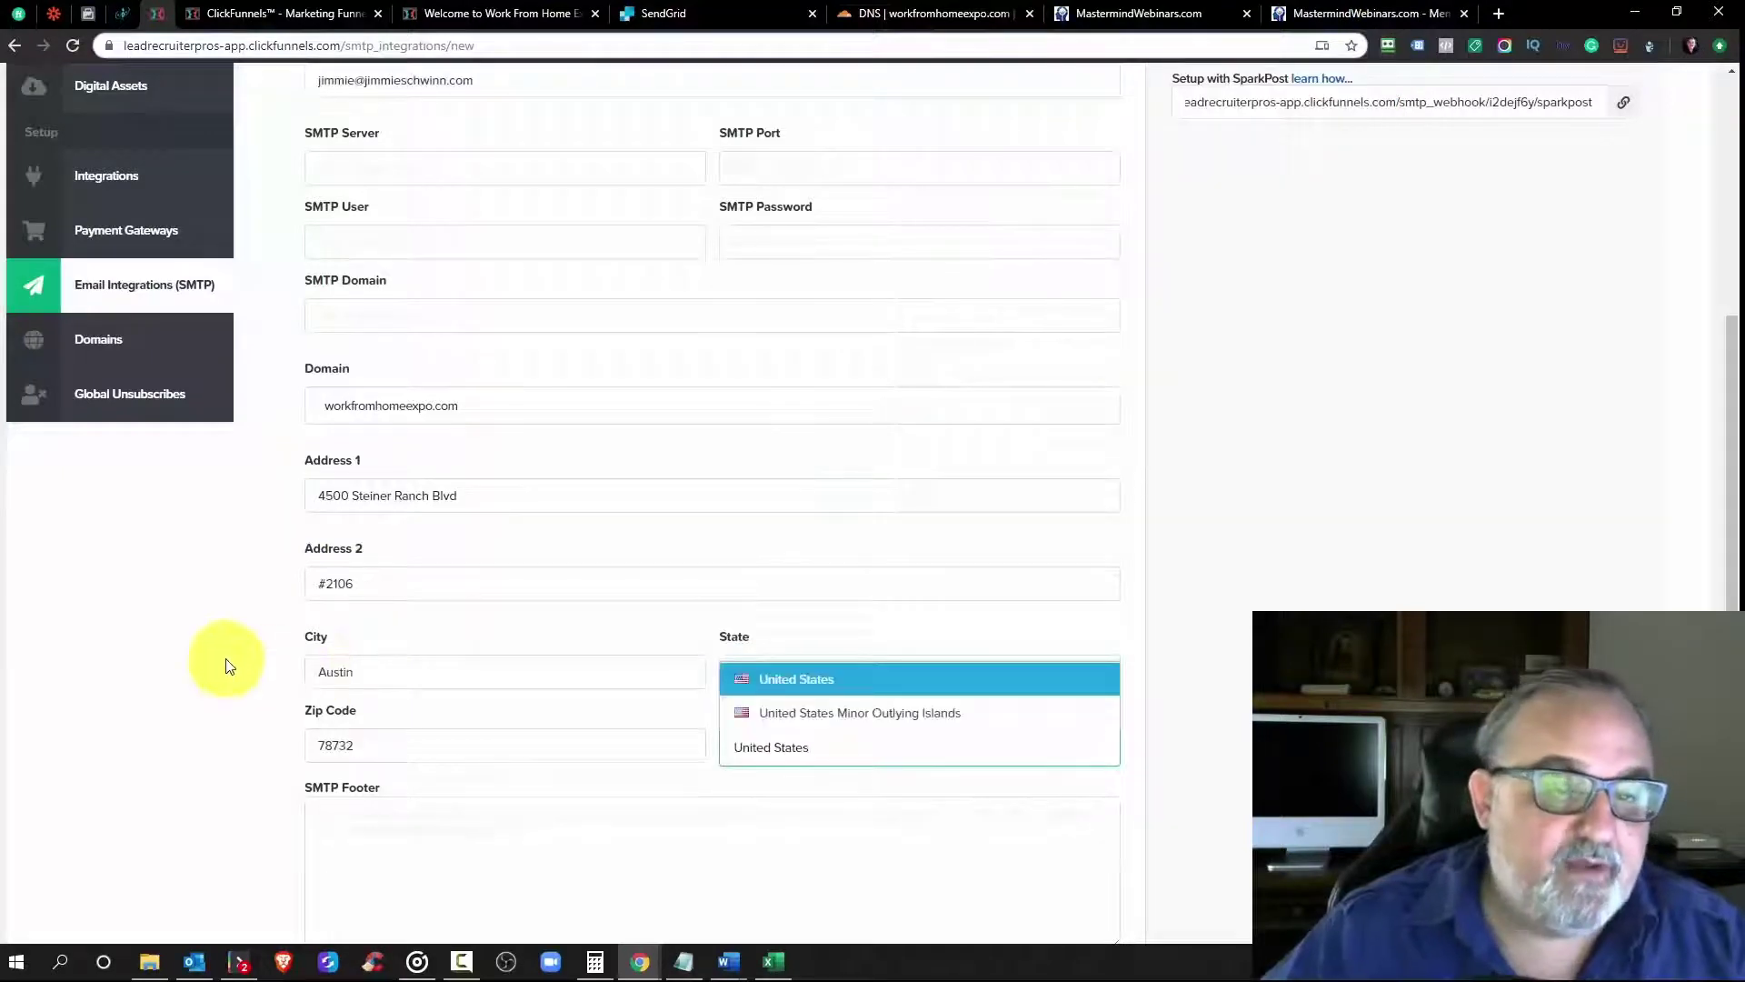
scroll(226, 658, "down", 2)
left_click(866, 507)
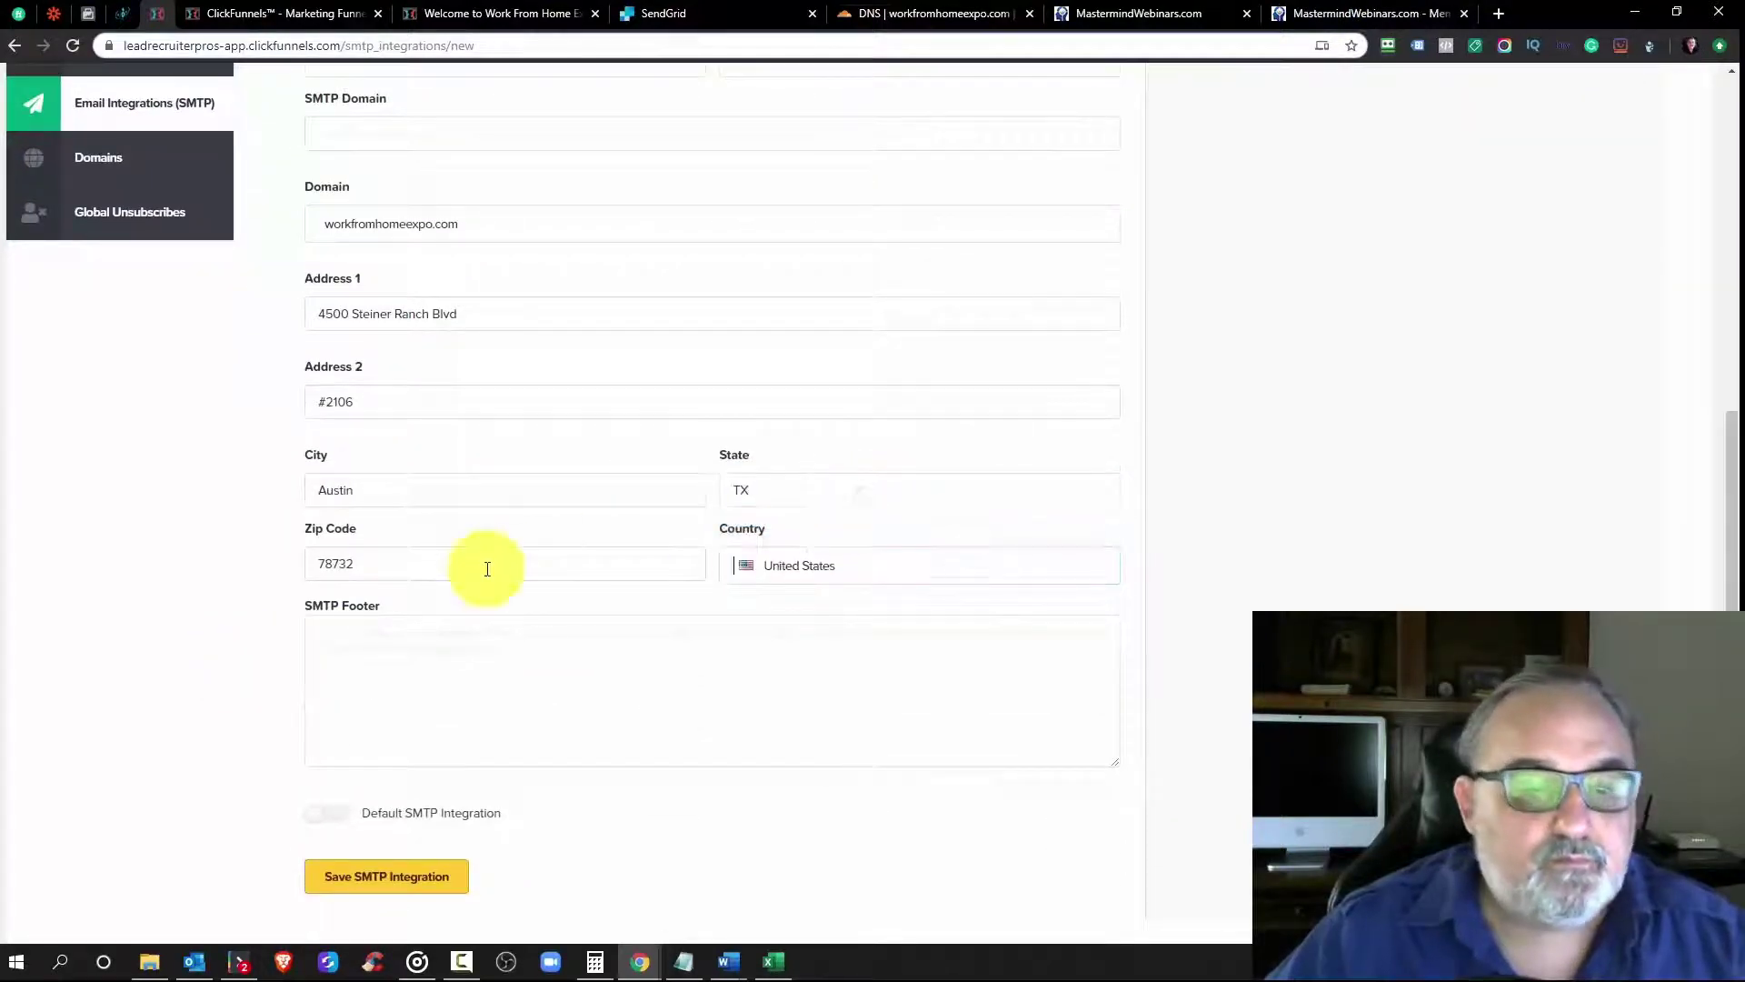
left_click(342, 653)
Step: Open the list of email integrations in a separate tab and open the mastermindwebinars.com integration for editing
scroll(577, 622, "up", 5)
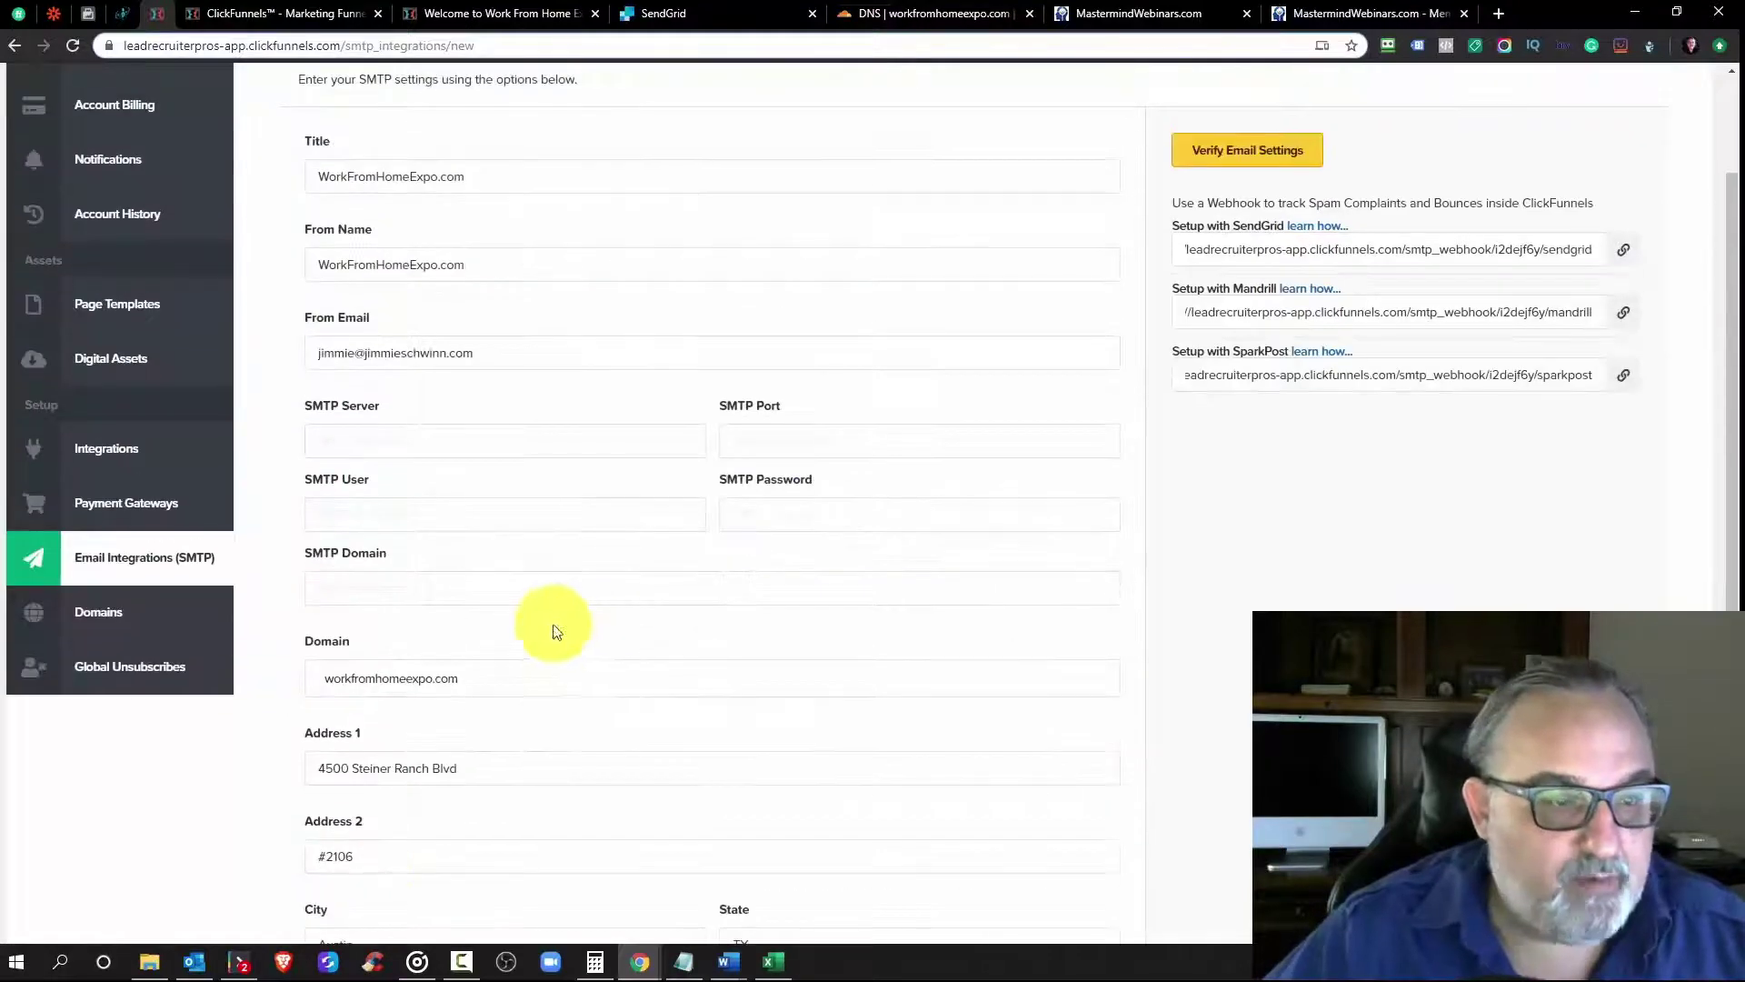
right_click(178, 564)
left_click(236, 576)
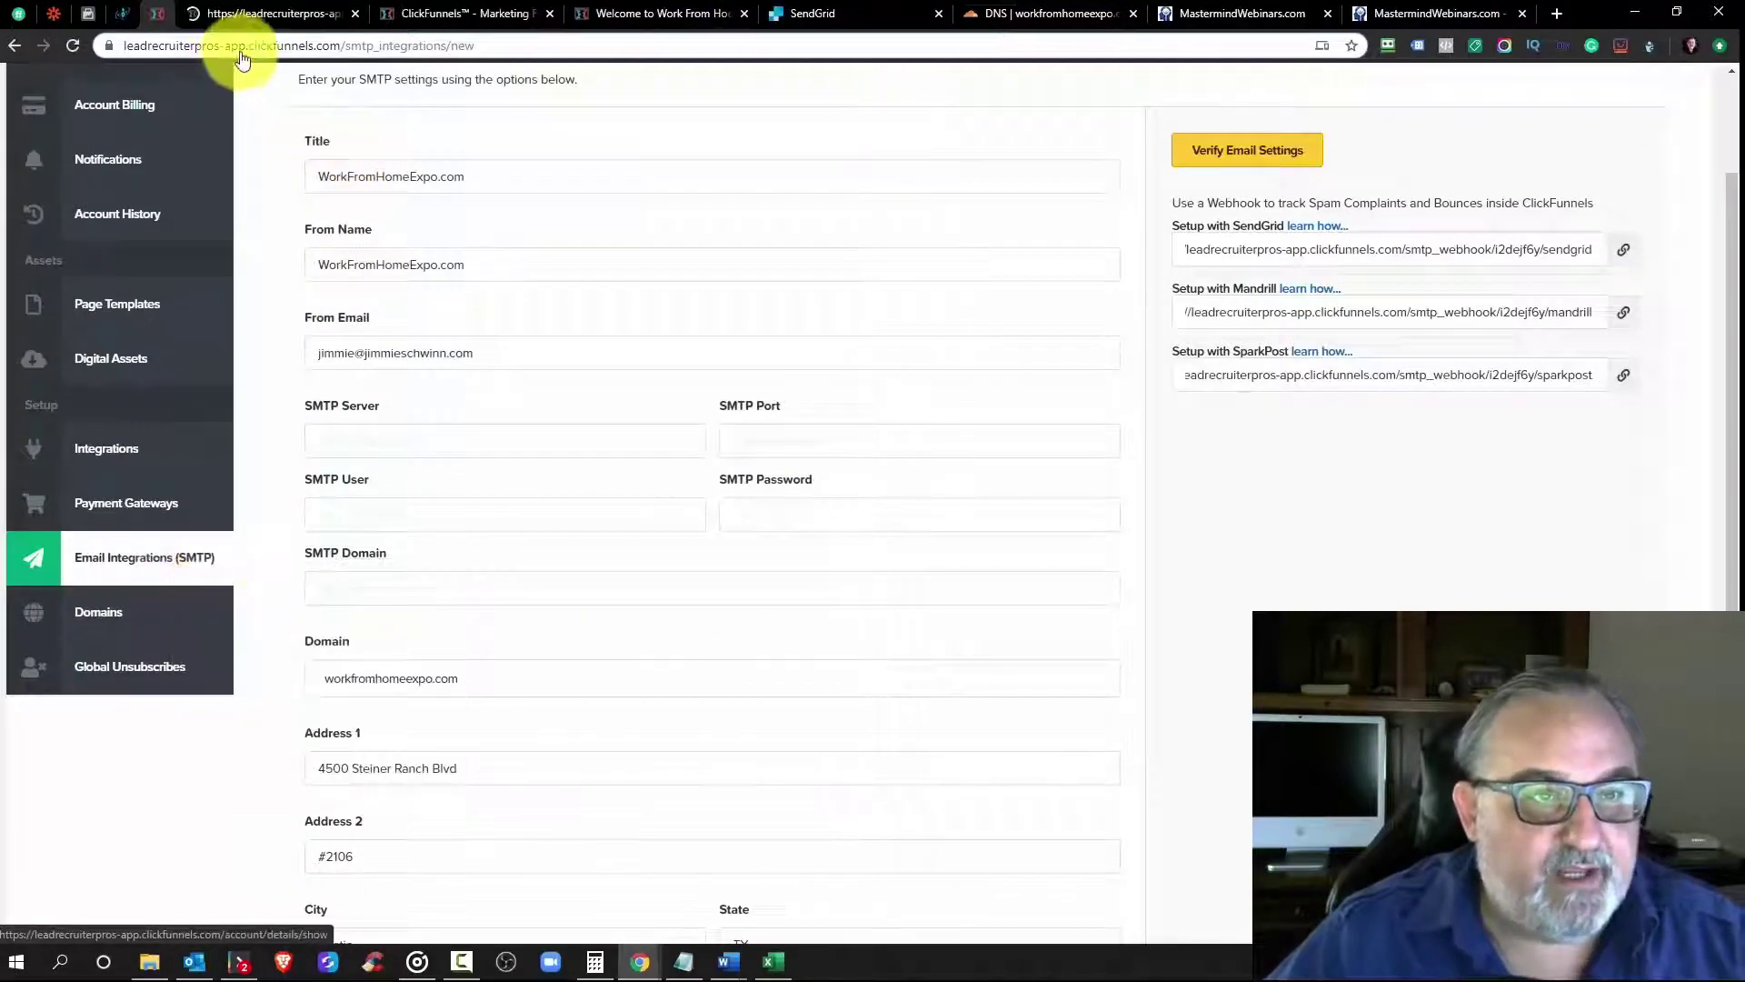
left_click(232, 14)
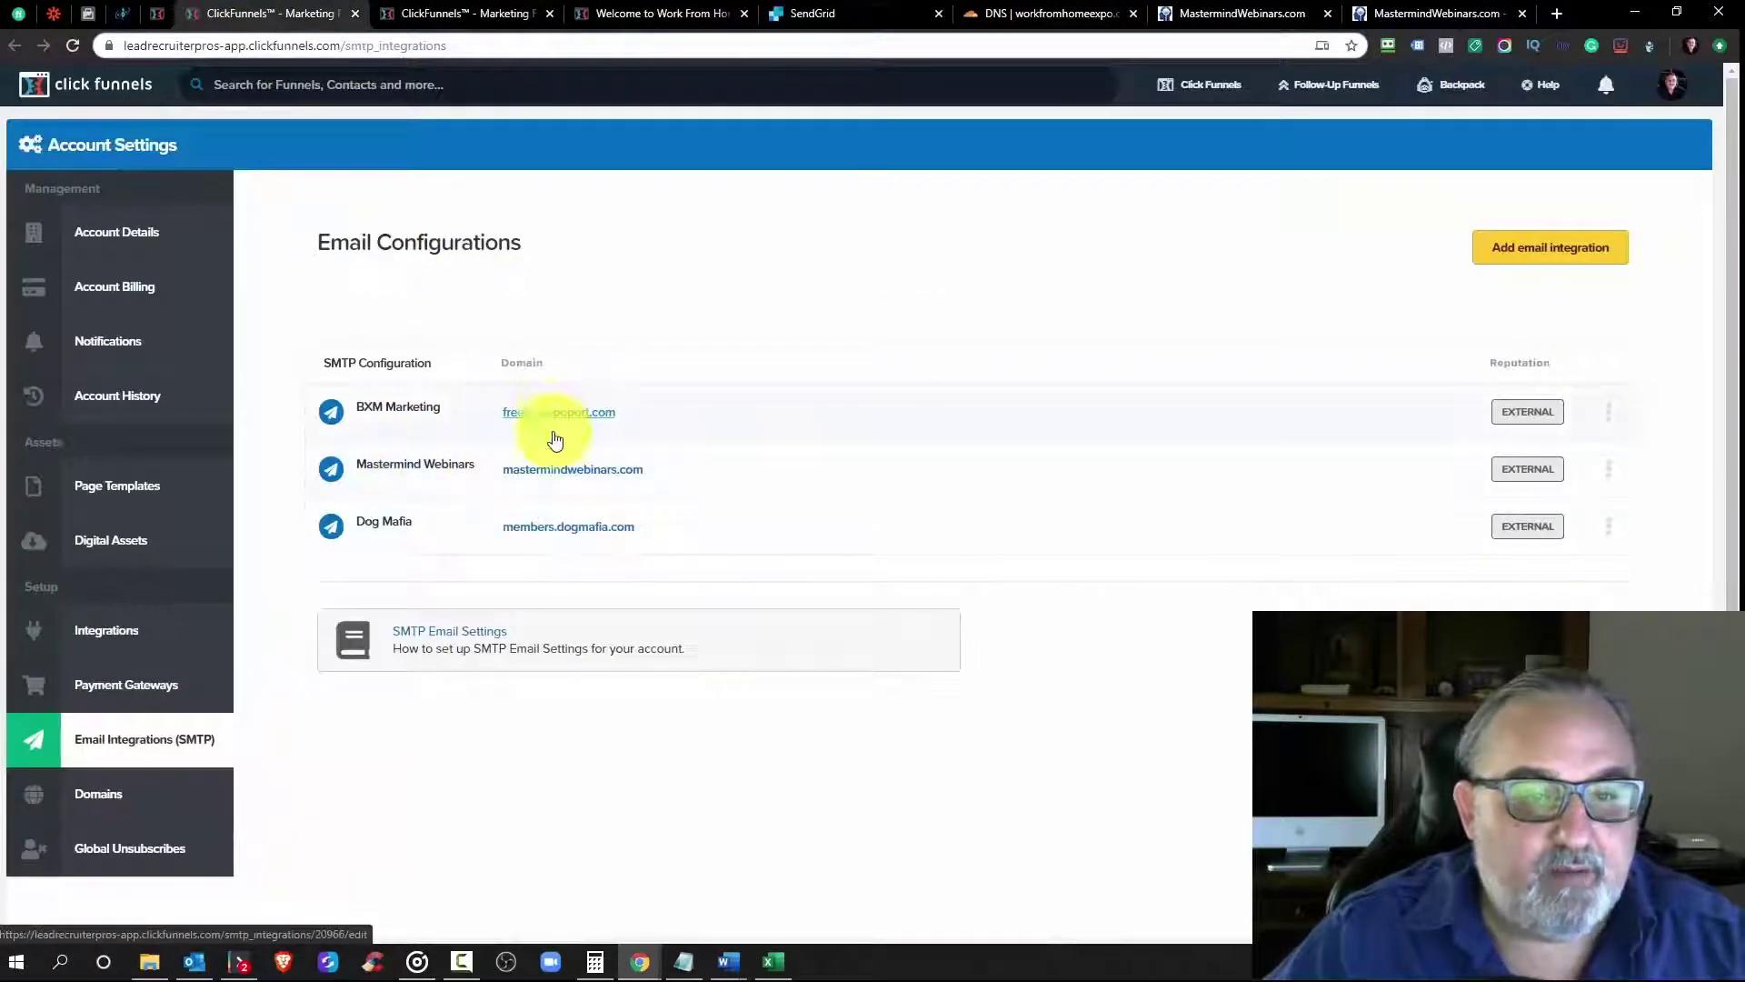
left_click(553, 473)
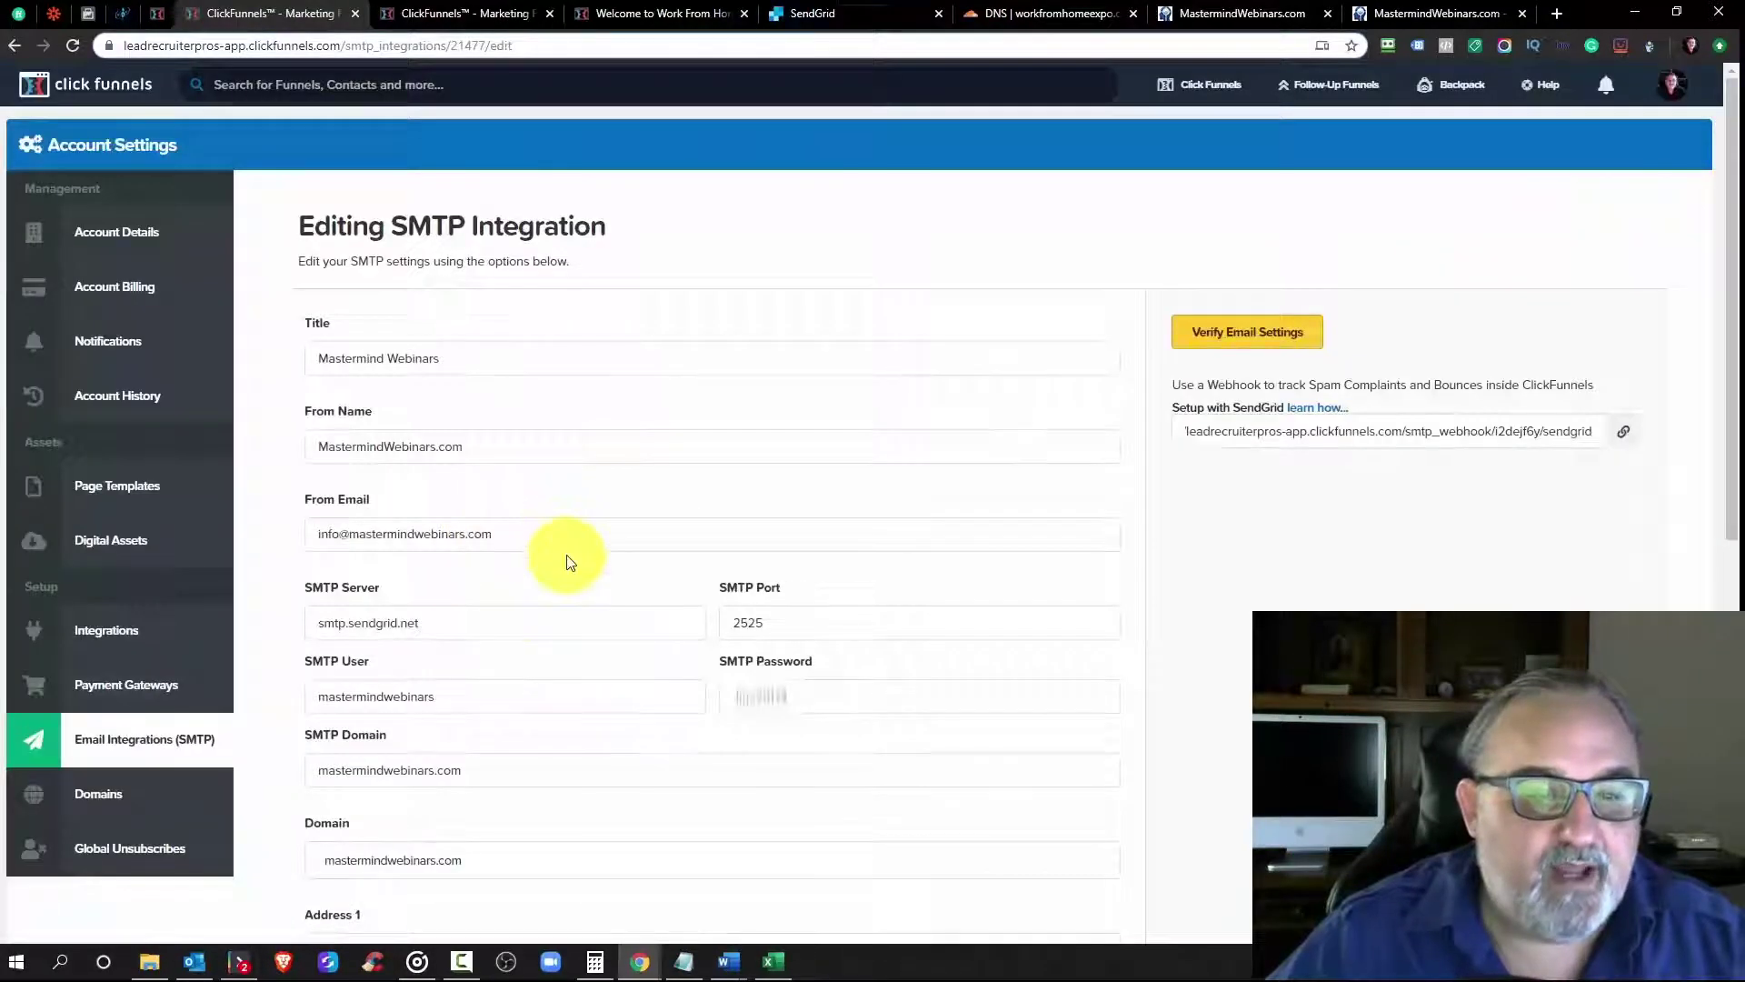
Step: Copy the SMTP Footer code from the Mastermind Webinars integration into the SMTP Footer of the new WorkFromHomeExpo.com integration
scroll(573, 568, "down", 3)
scroll(575, 566, "down", 4)
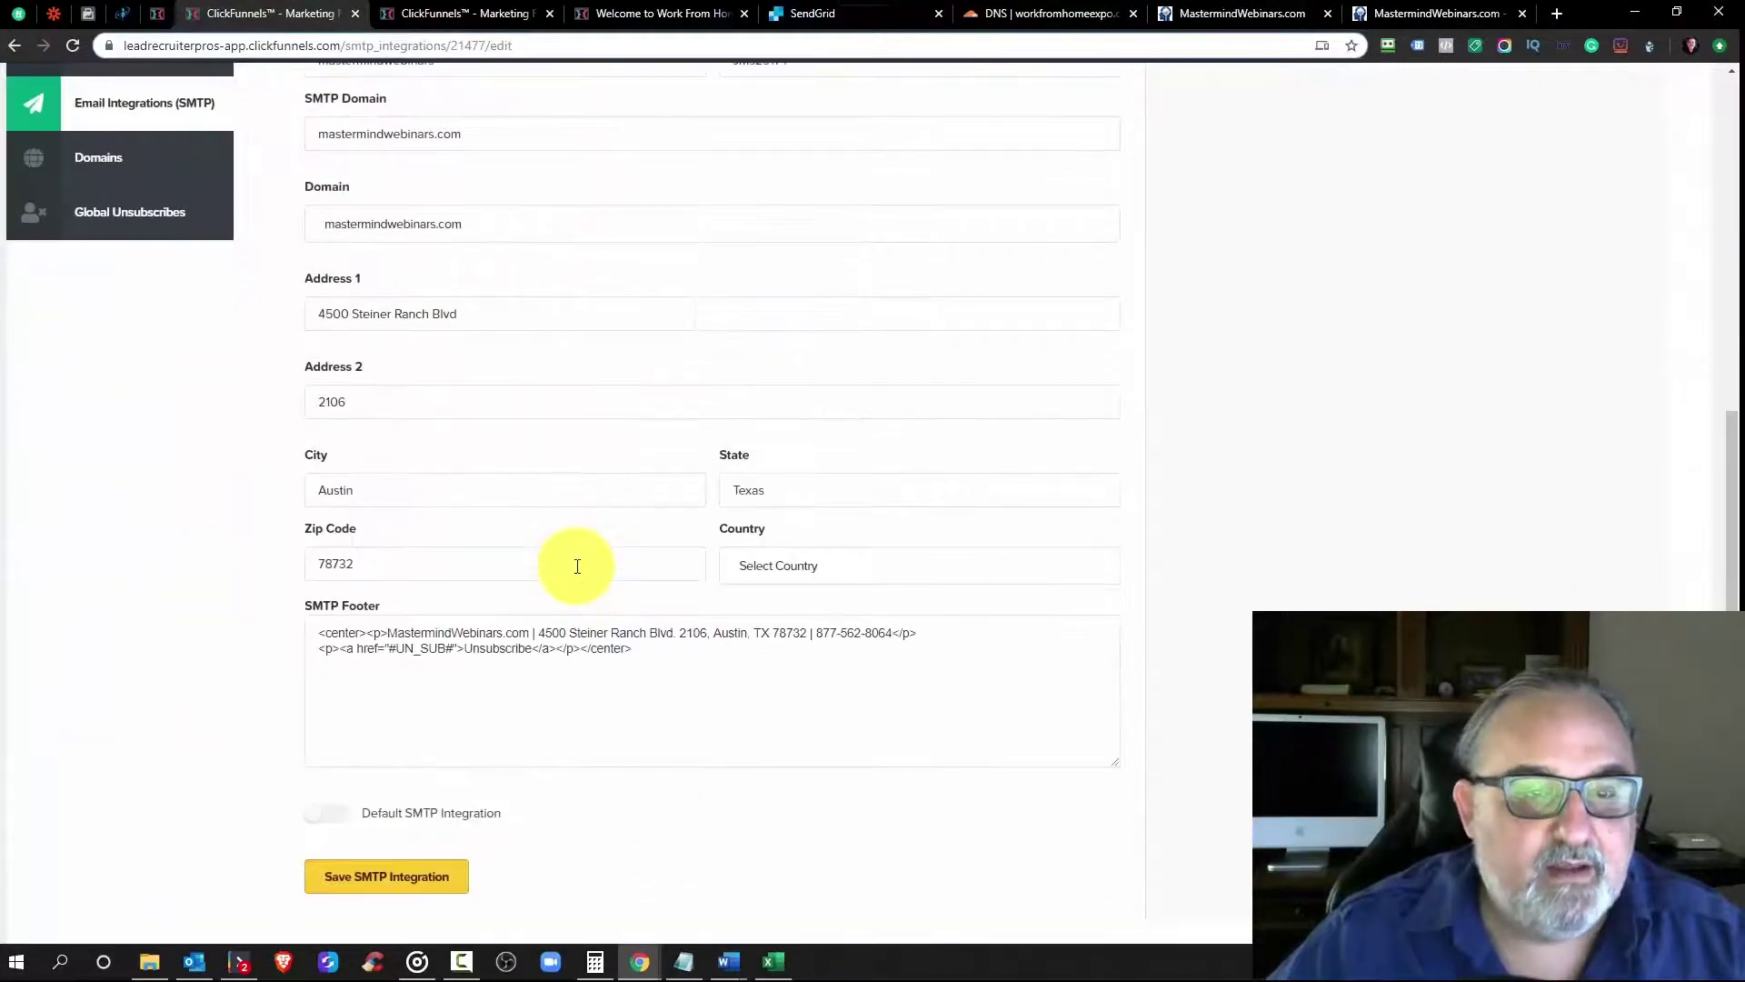
scroll(577, 565, "down", 2)
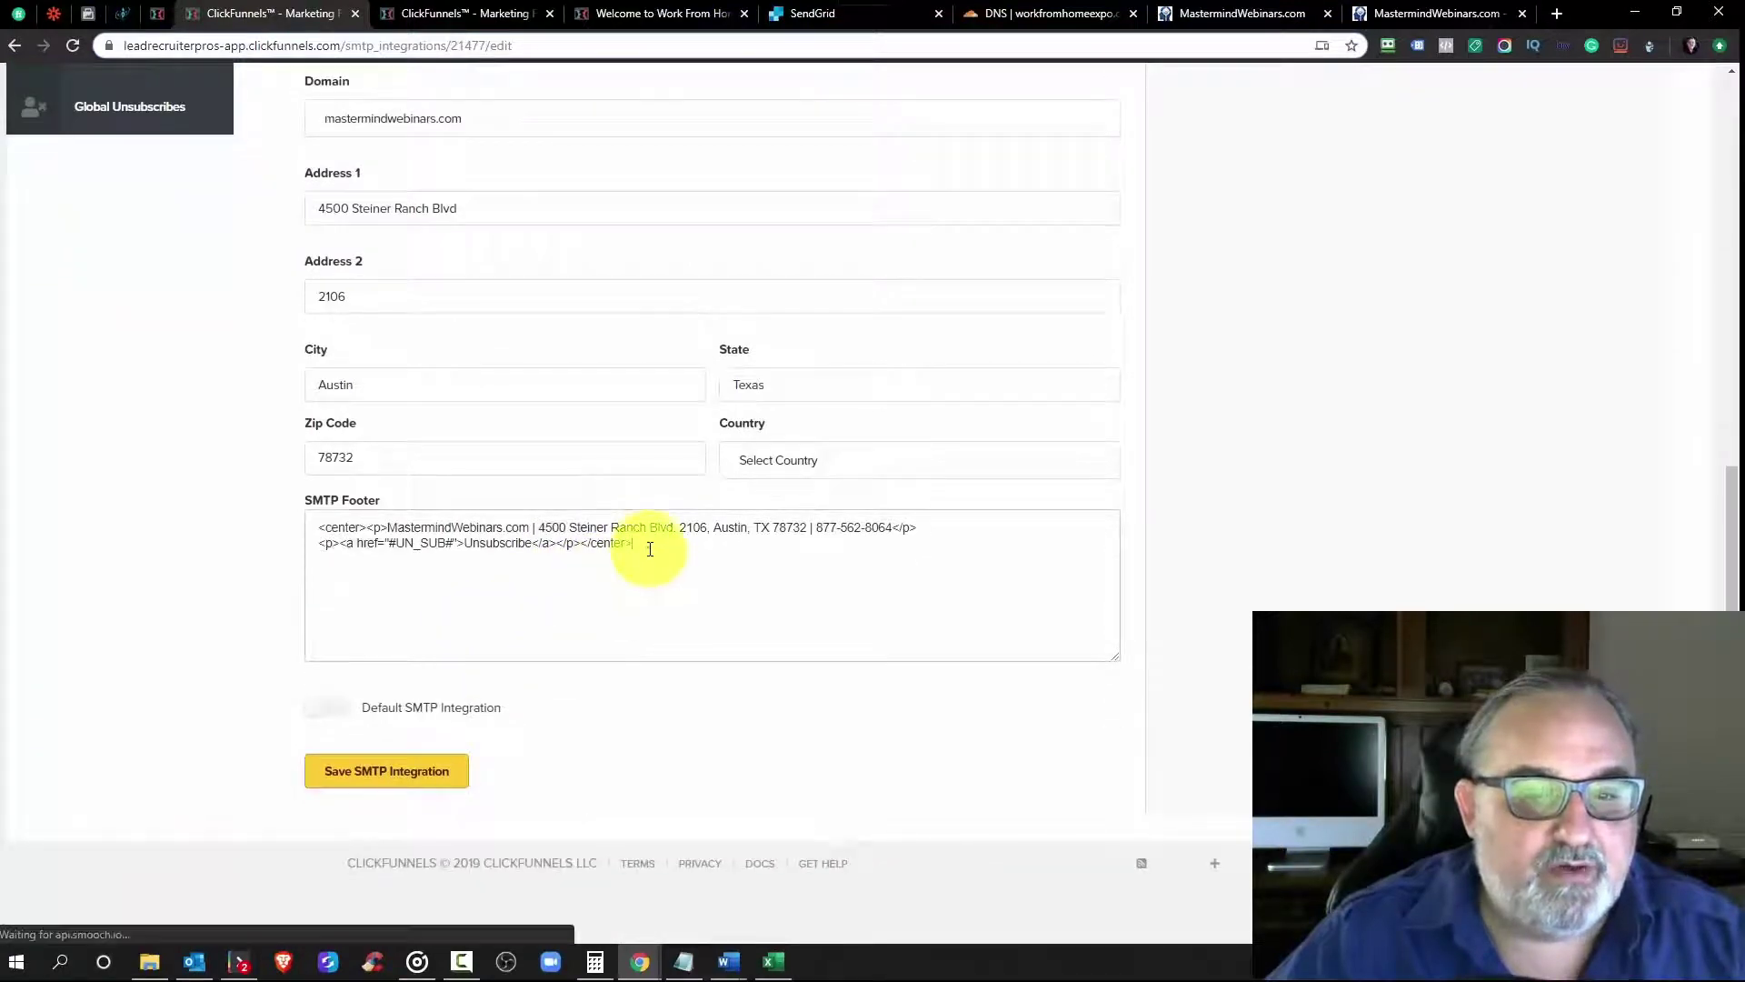
left_click_drag(650, 557, 280, 516)
right_click(397, 541)
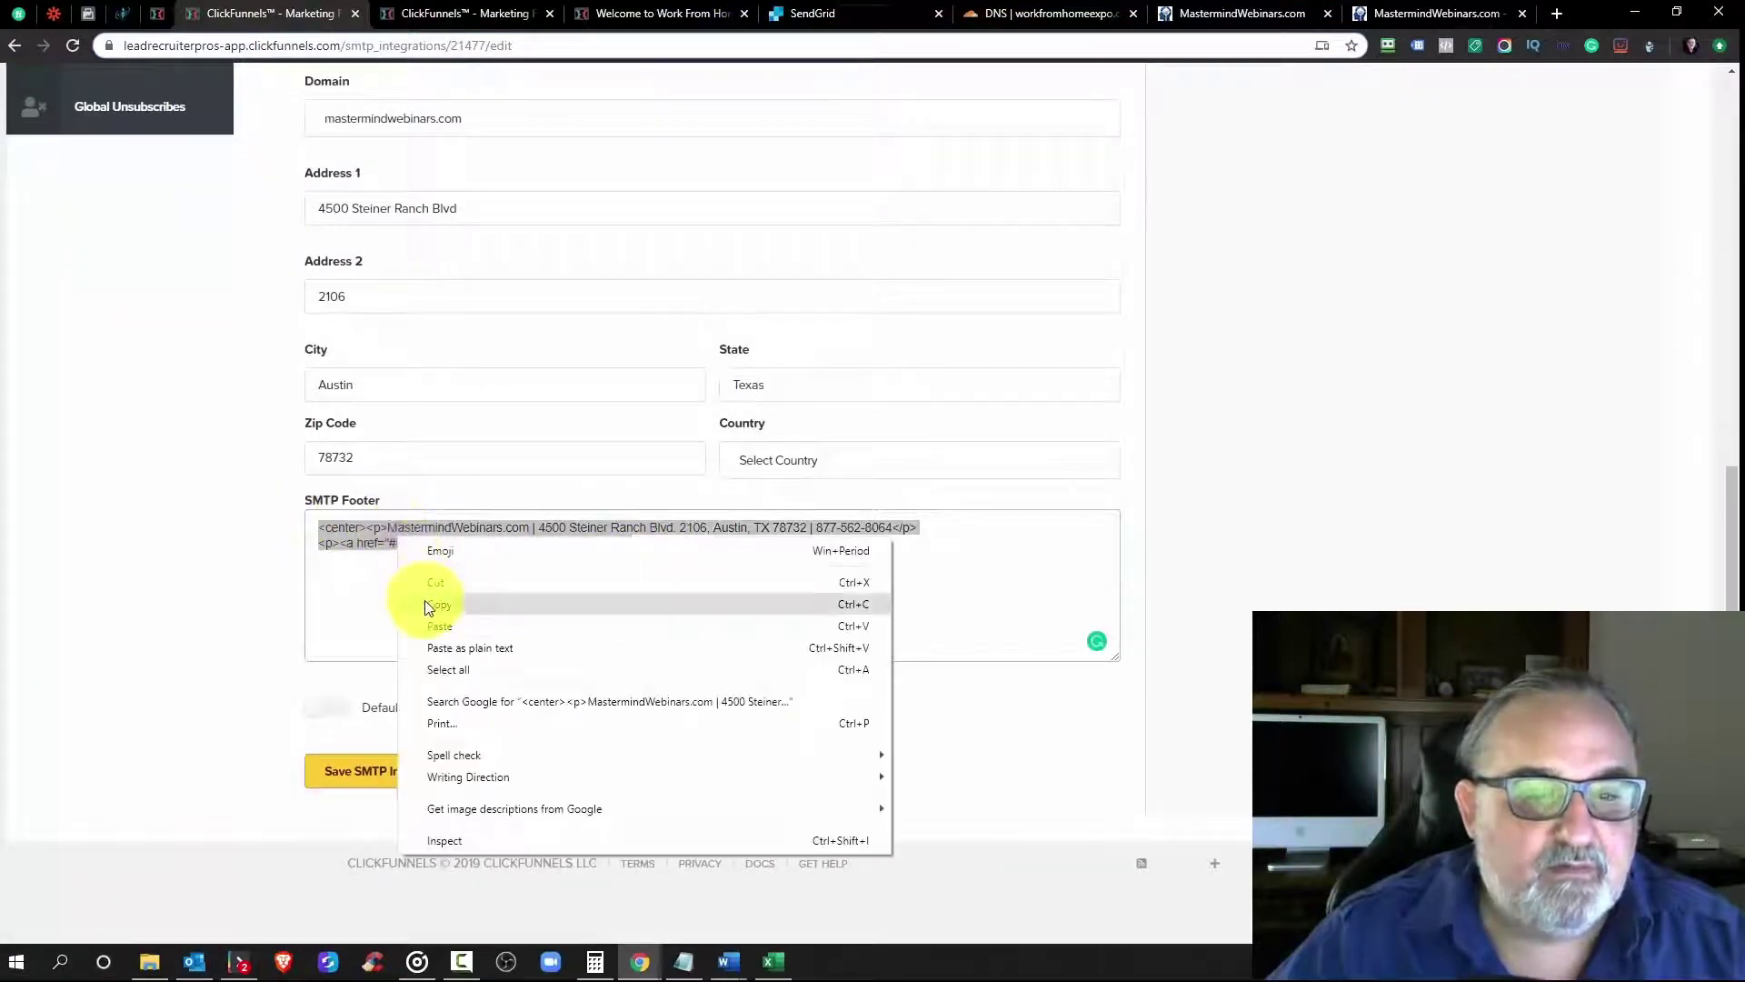
left_click(423, 599)
left_click(411, 13)
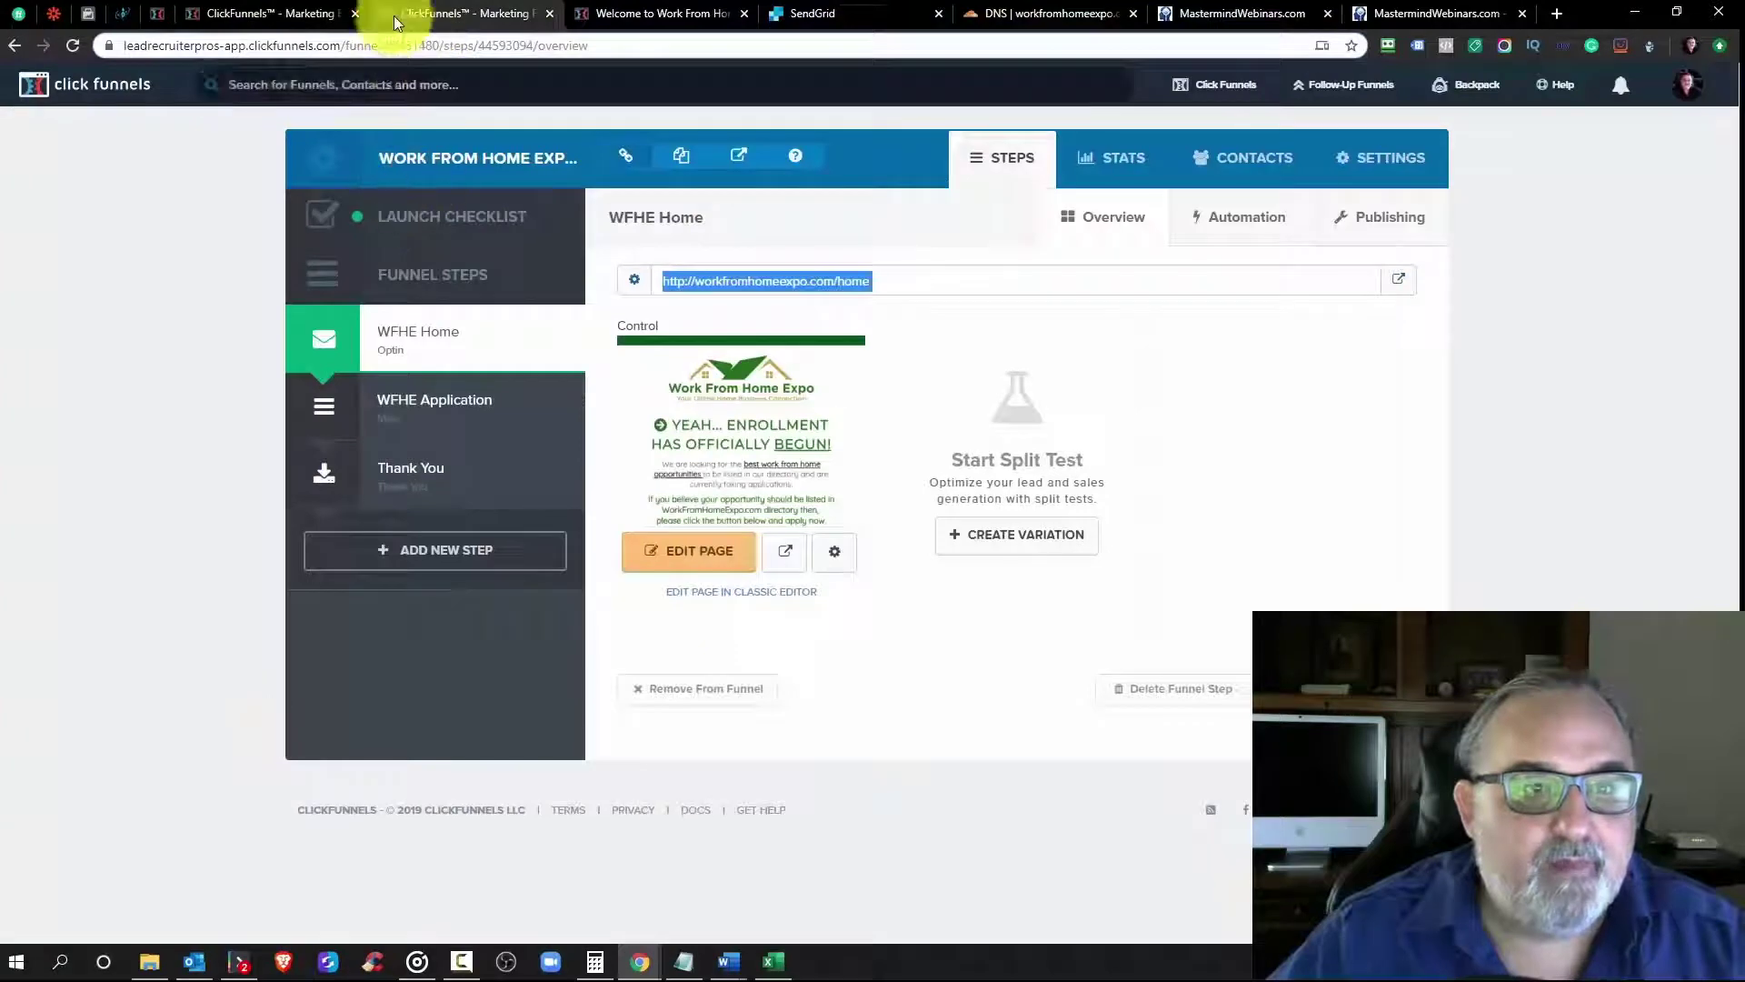
left_click(151, 12)
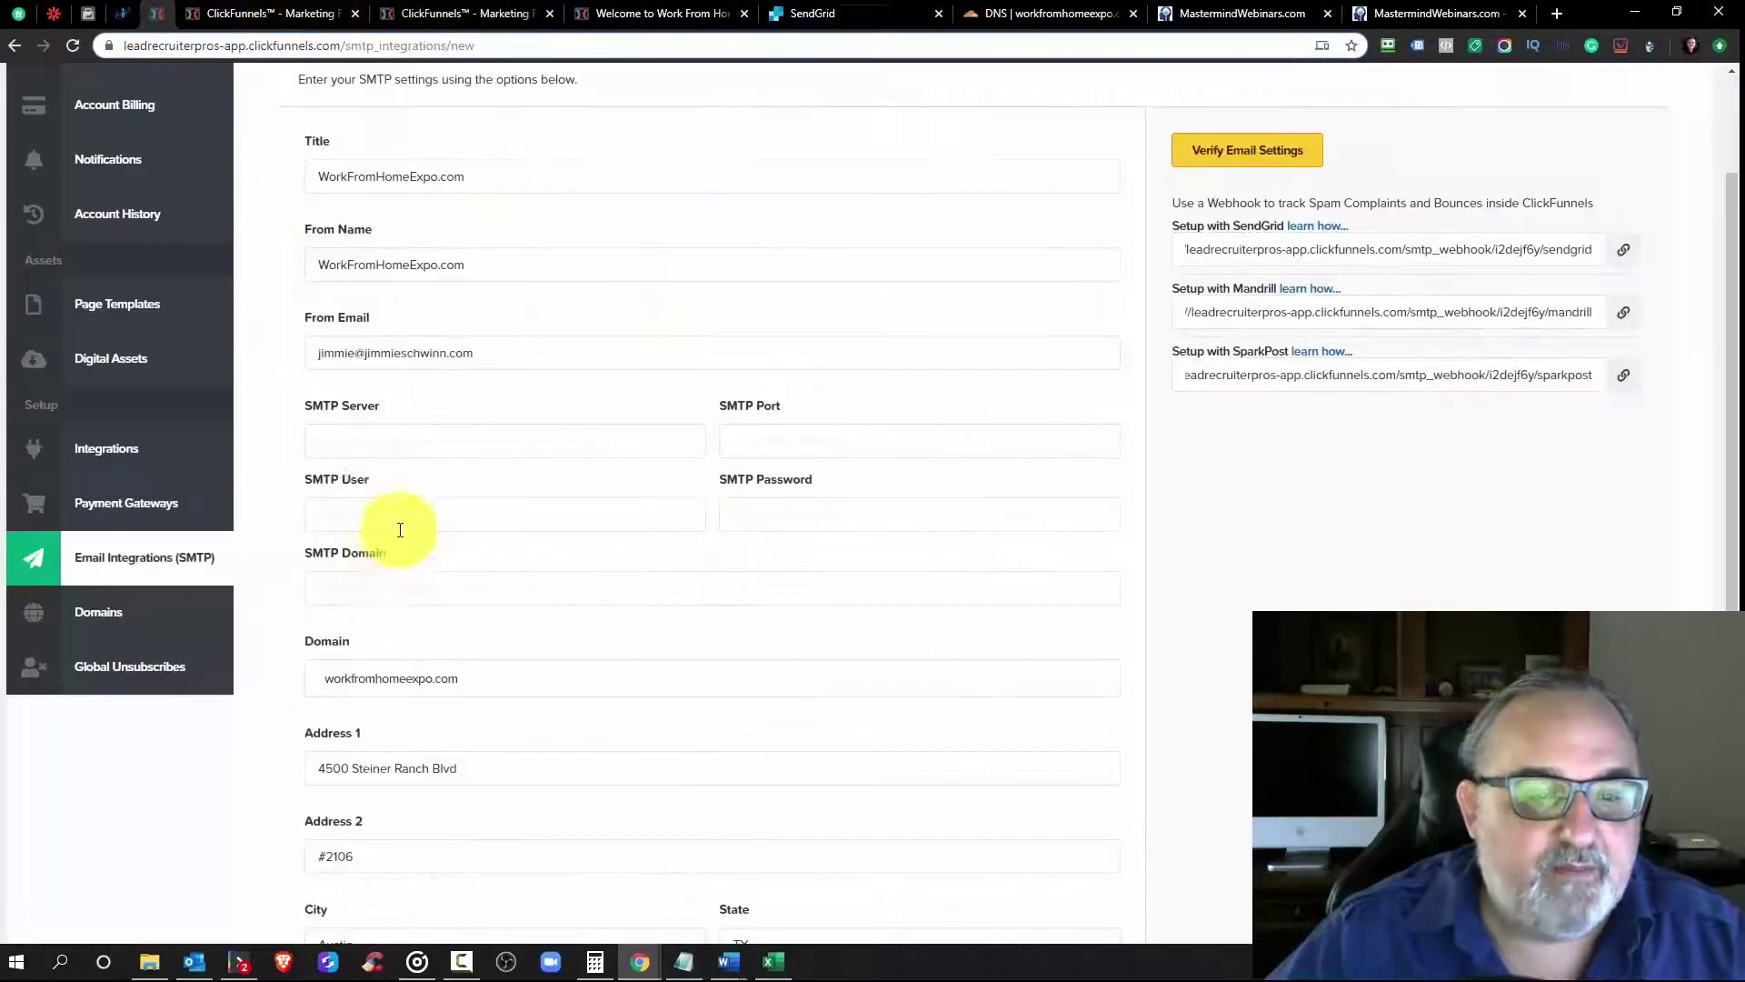
scroll(396, 527, "down", 5)
left_click(378, 537)
right_click(389, 538)
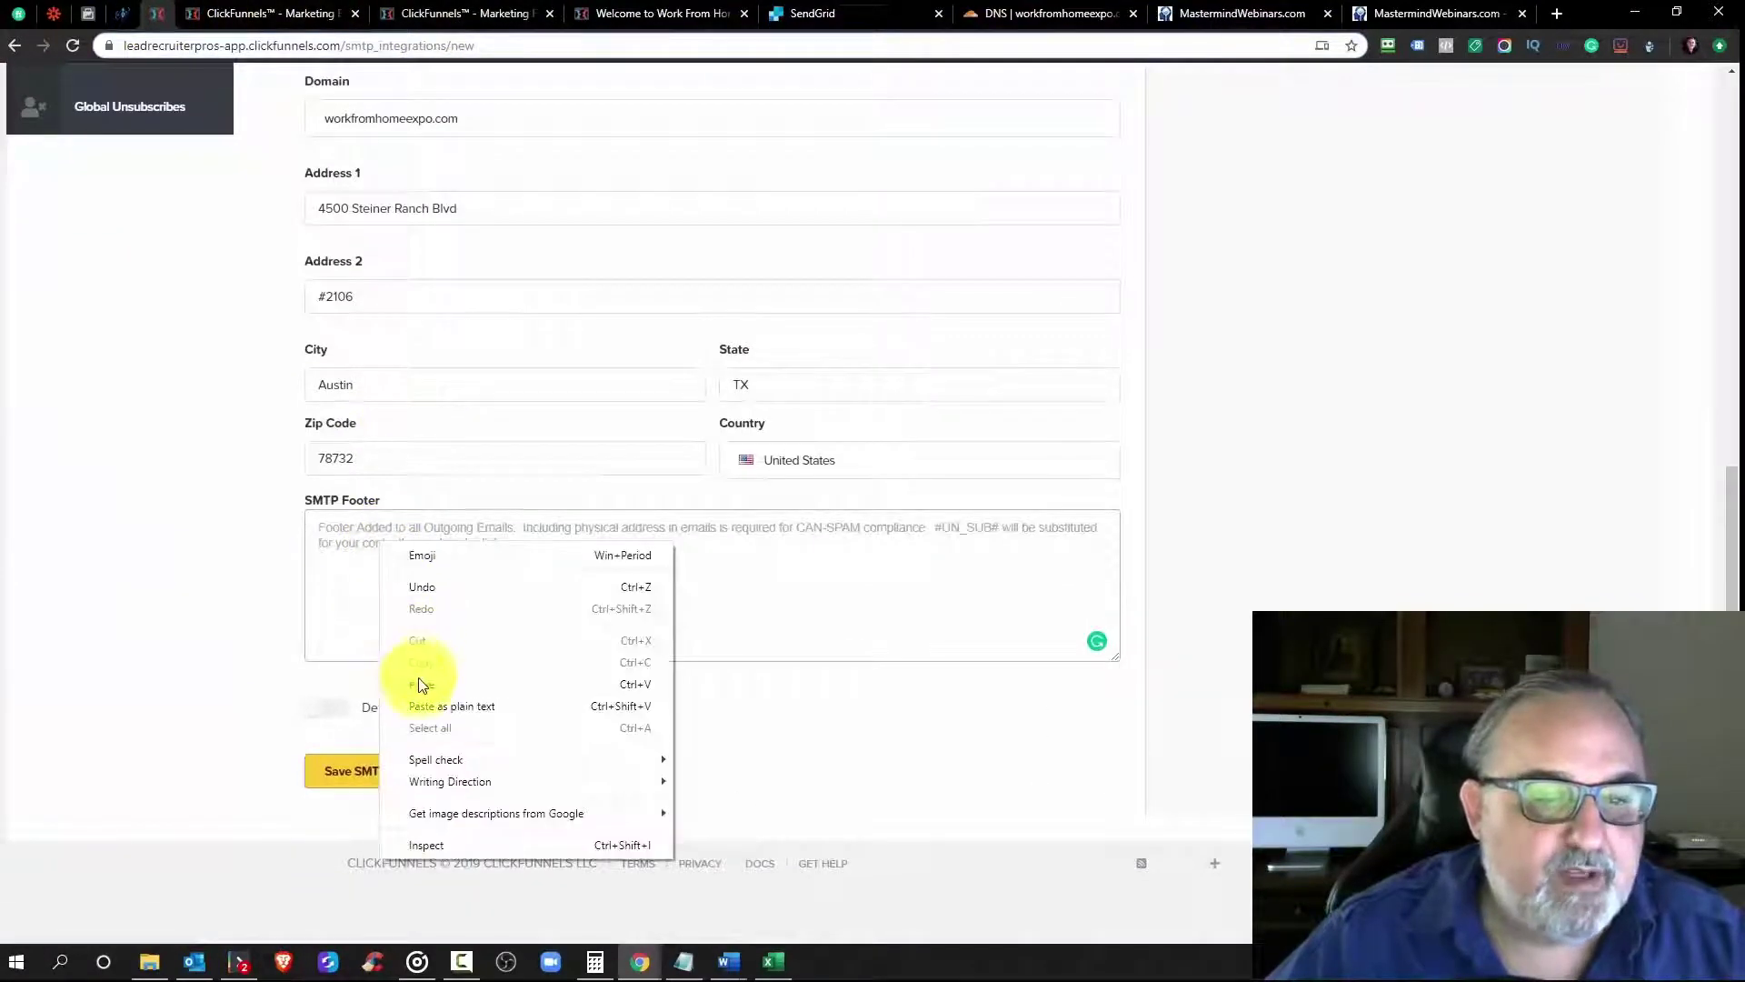
left_click(417, 682)
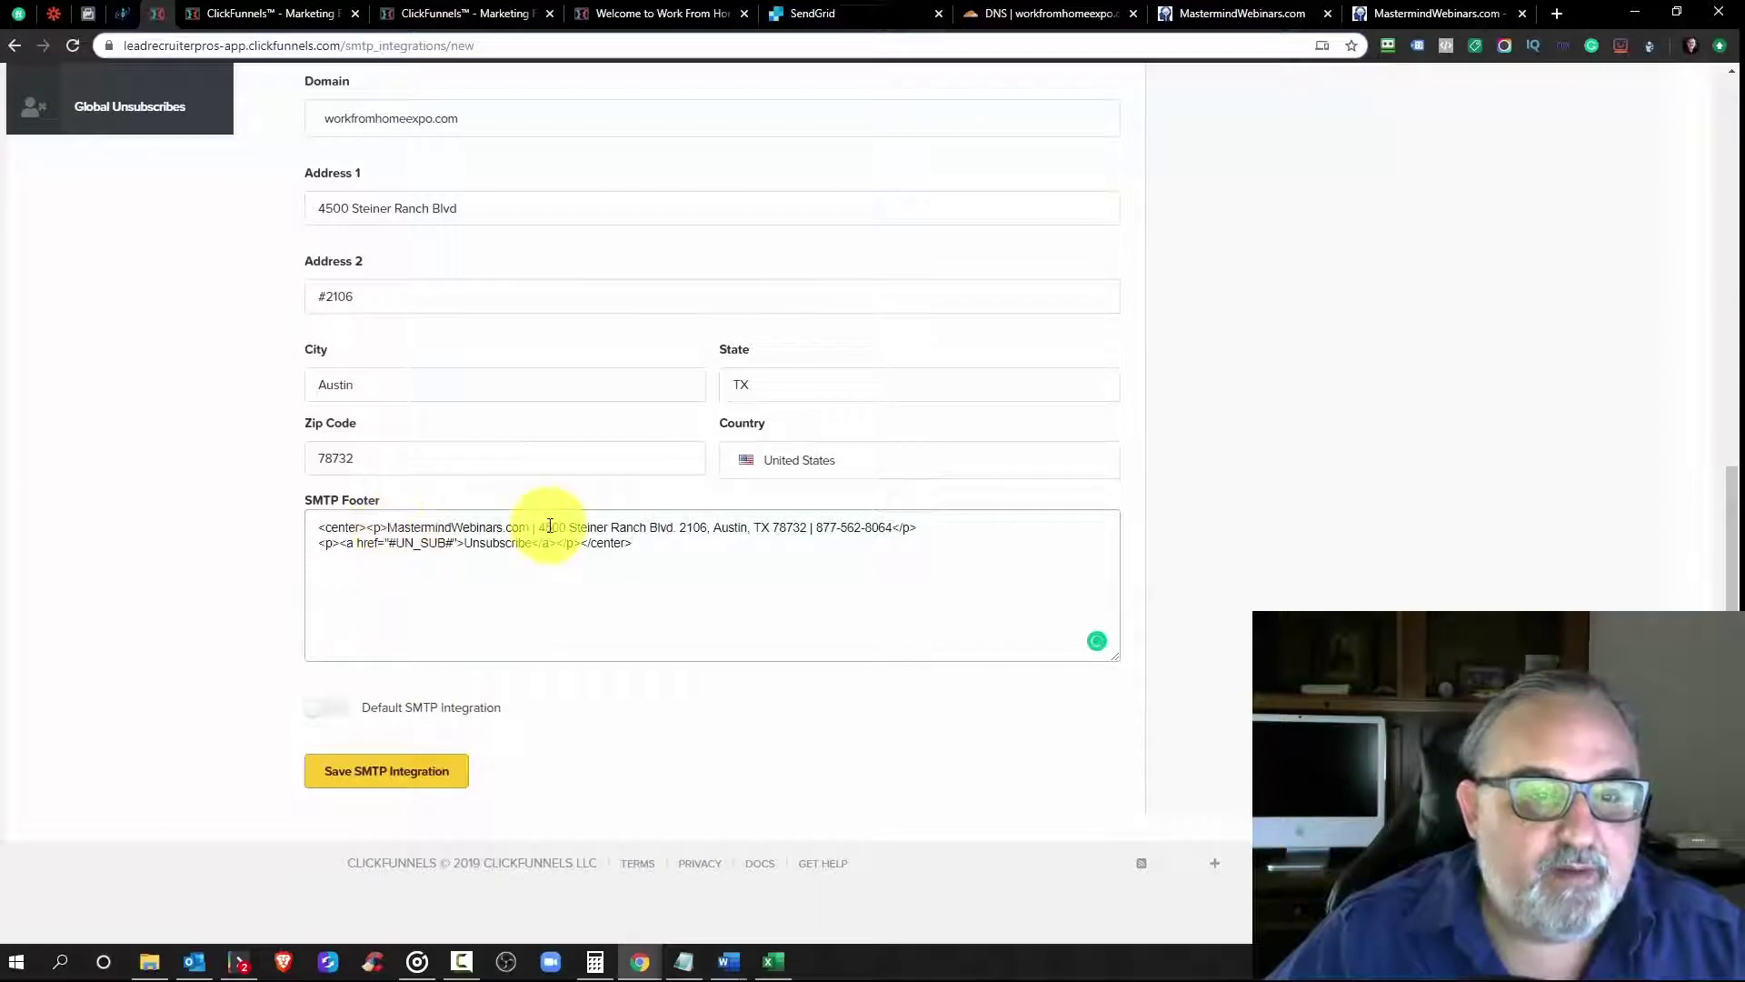
Step: Replace MastermindWebinars.com in the new integration's footer with the title WorkFromHomeExpo.com
scroll(546, 527, "up", 2)
scroll(546, 509, "up", 6)
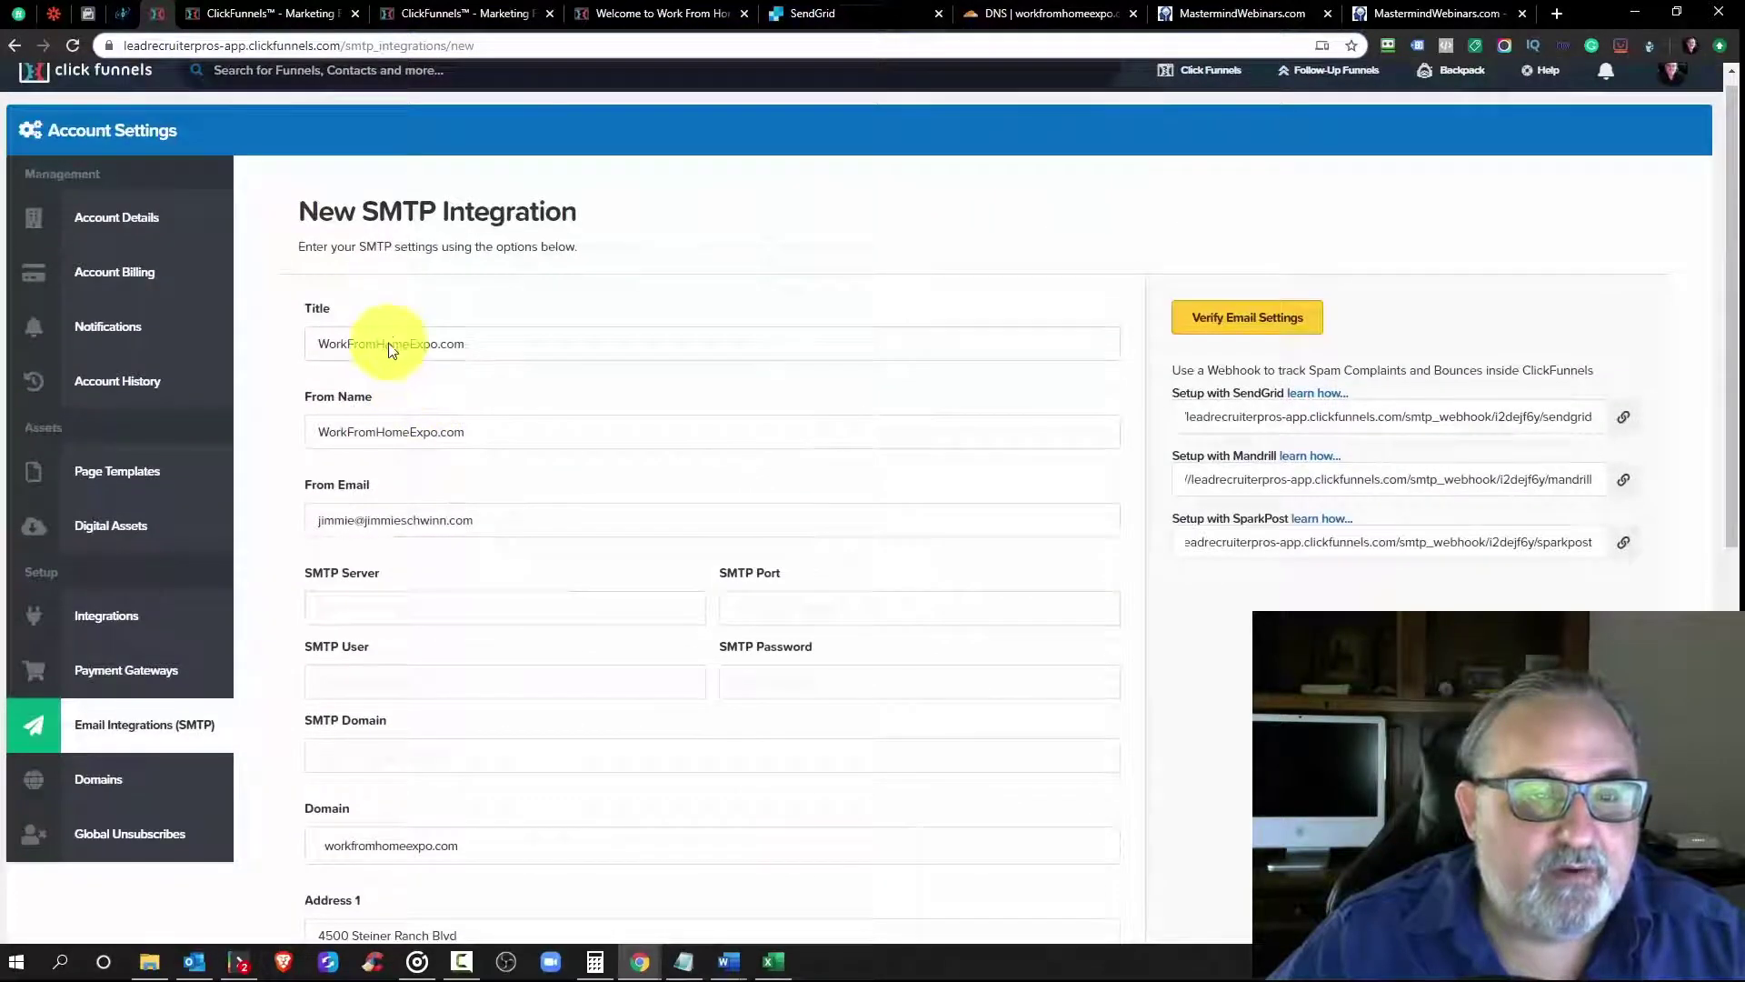
right_click(390, 343)
left_click(417, 412)
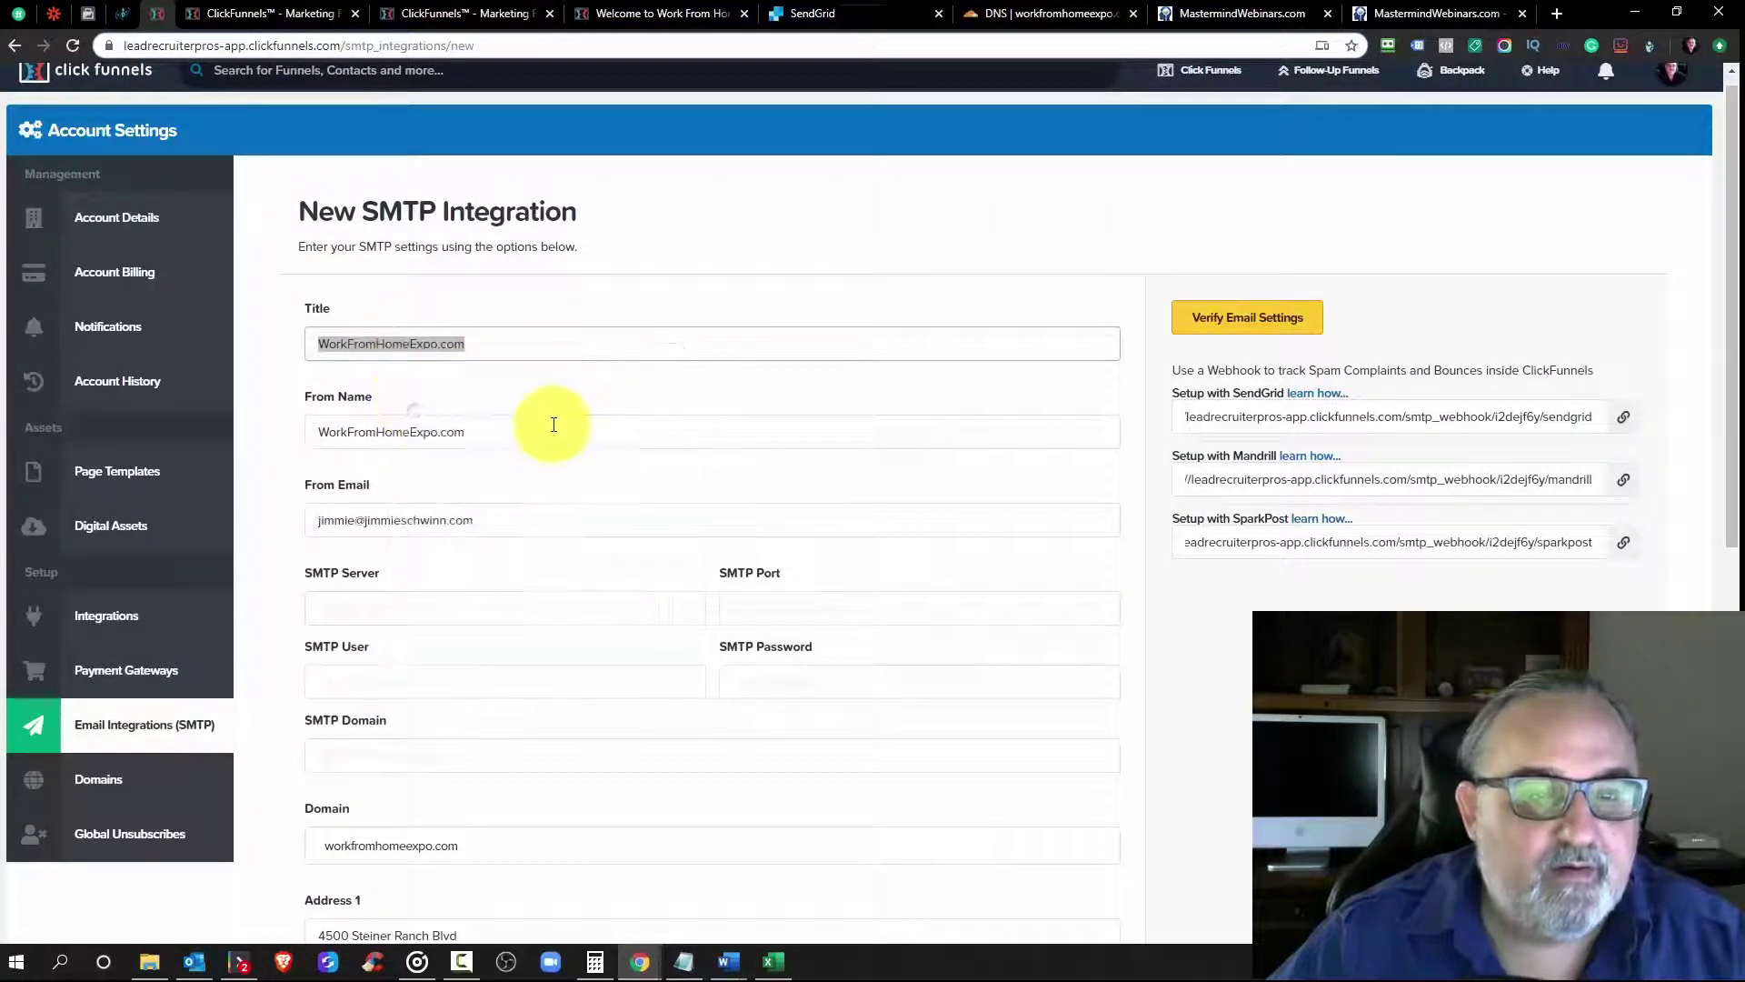
scroll(603, 471, "down", 4)
scroll(603, 471, "down", 4)
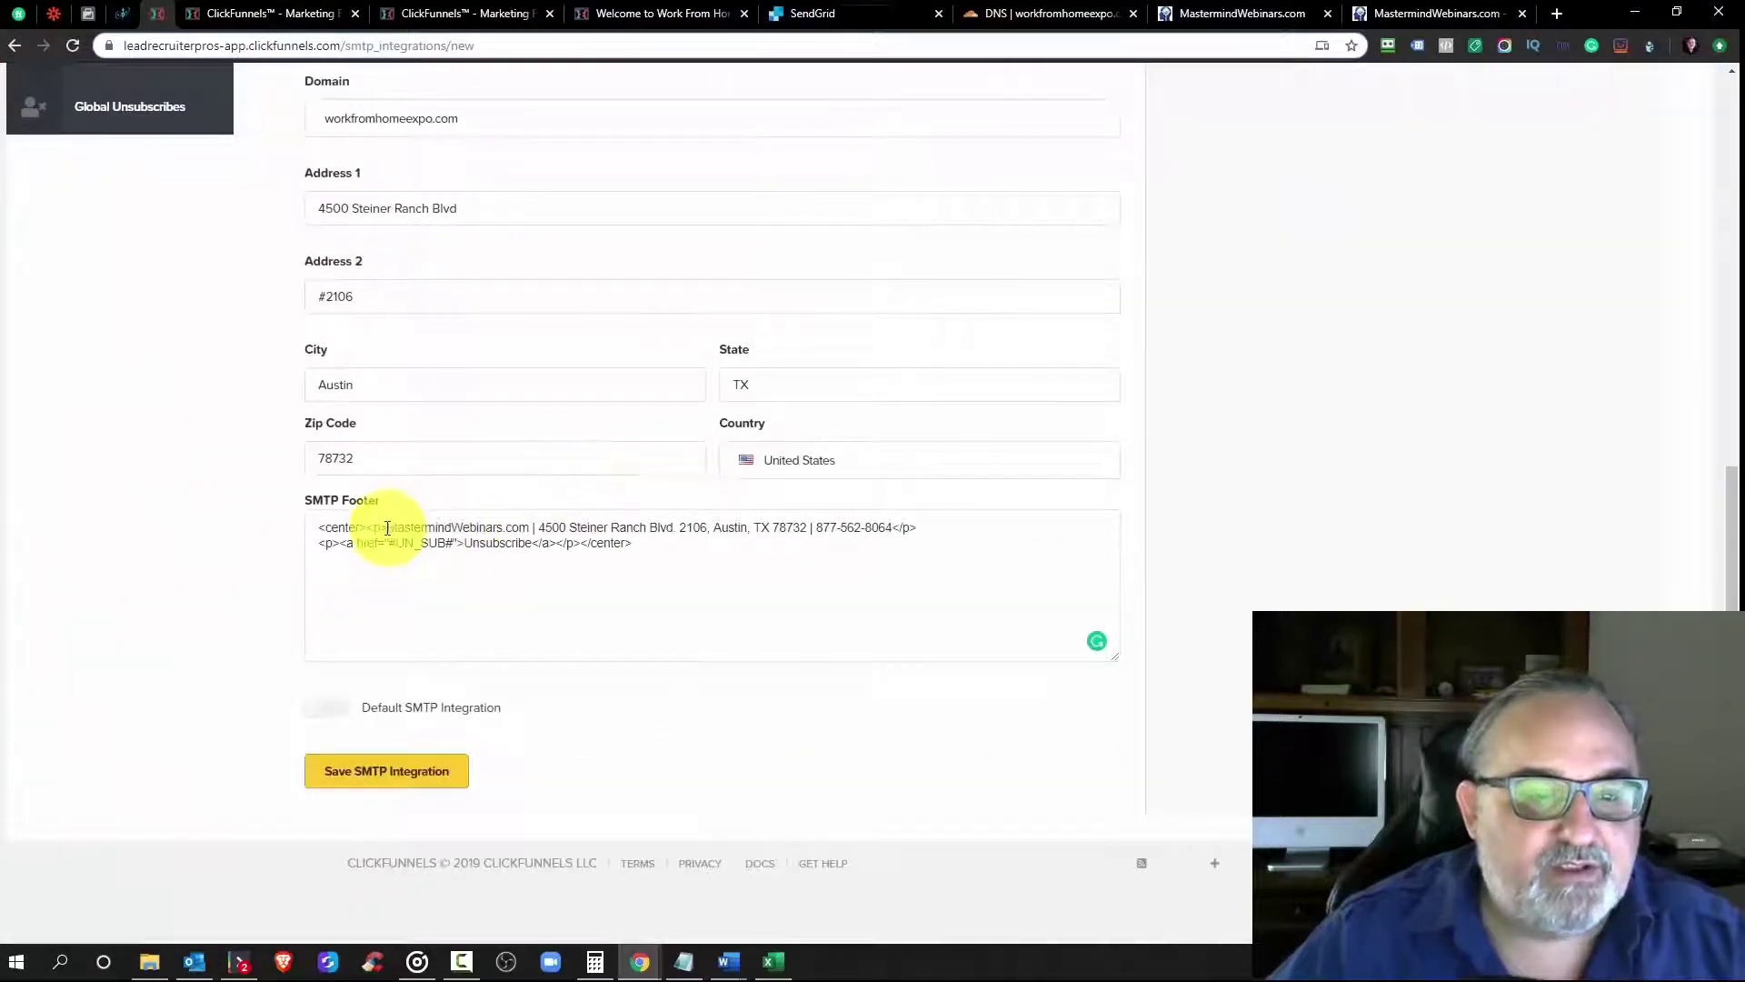
left_click_drag(389, 529, 515, 532)
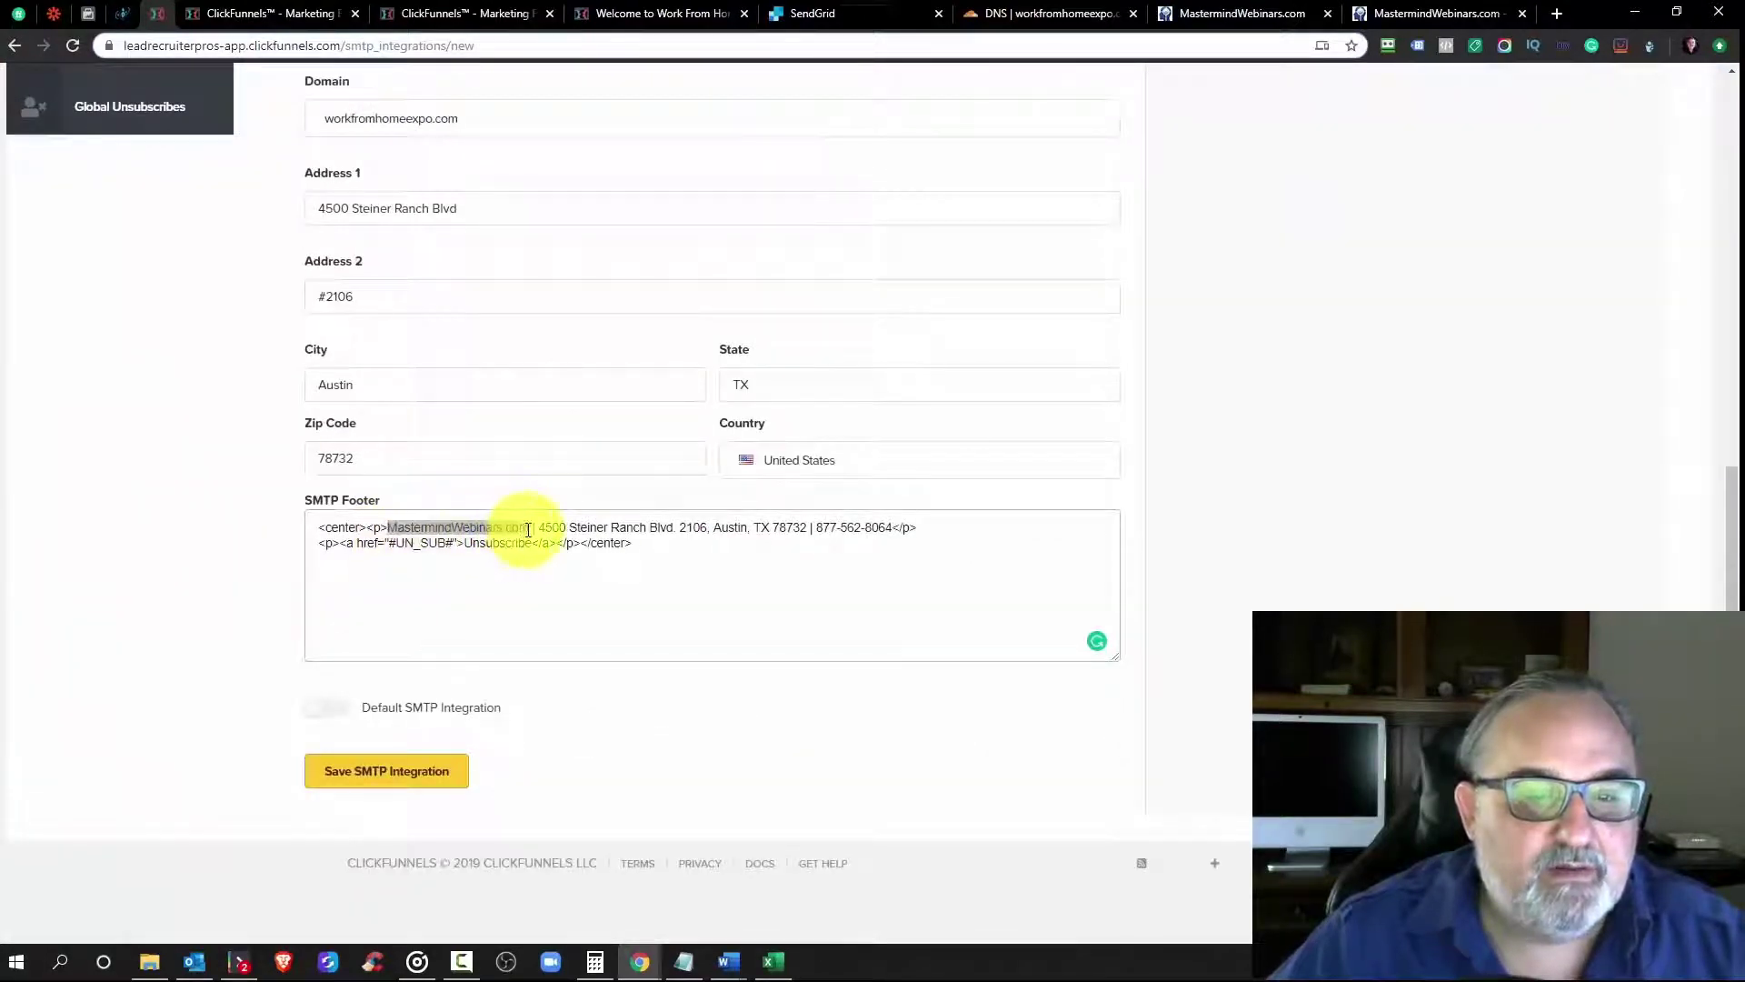
right_click(525, 529)
left_click(542, 616)
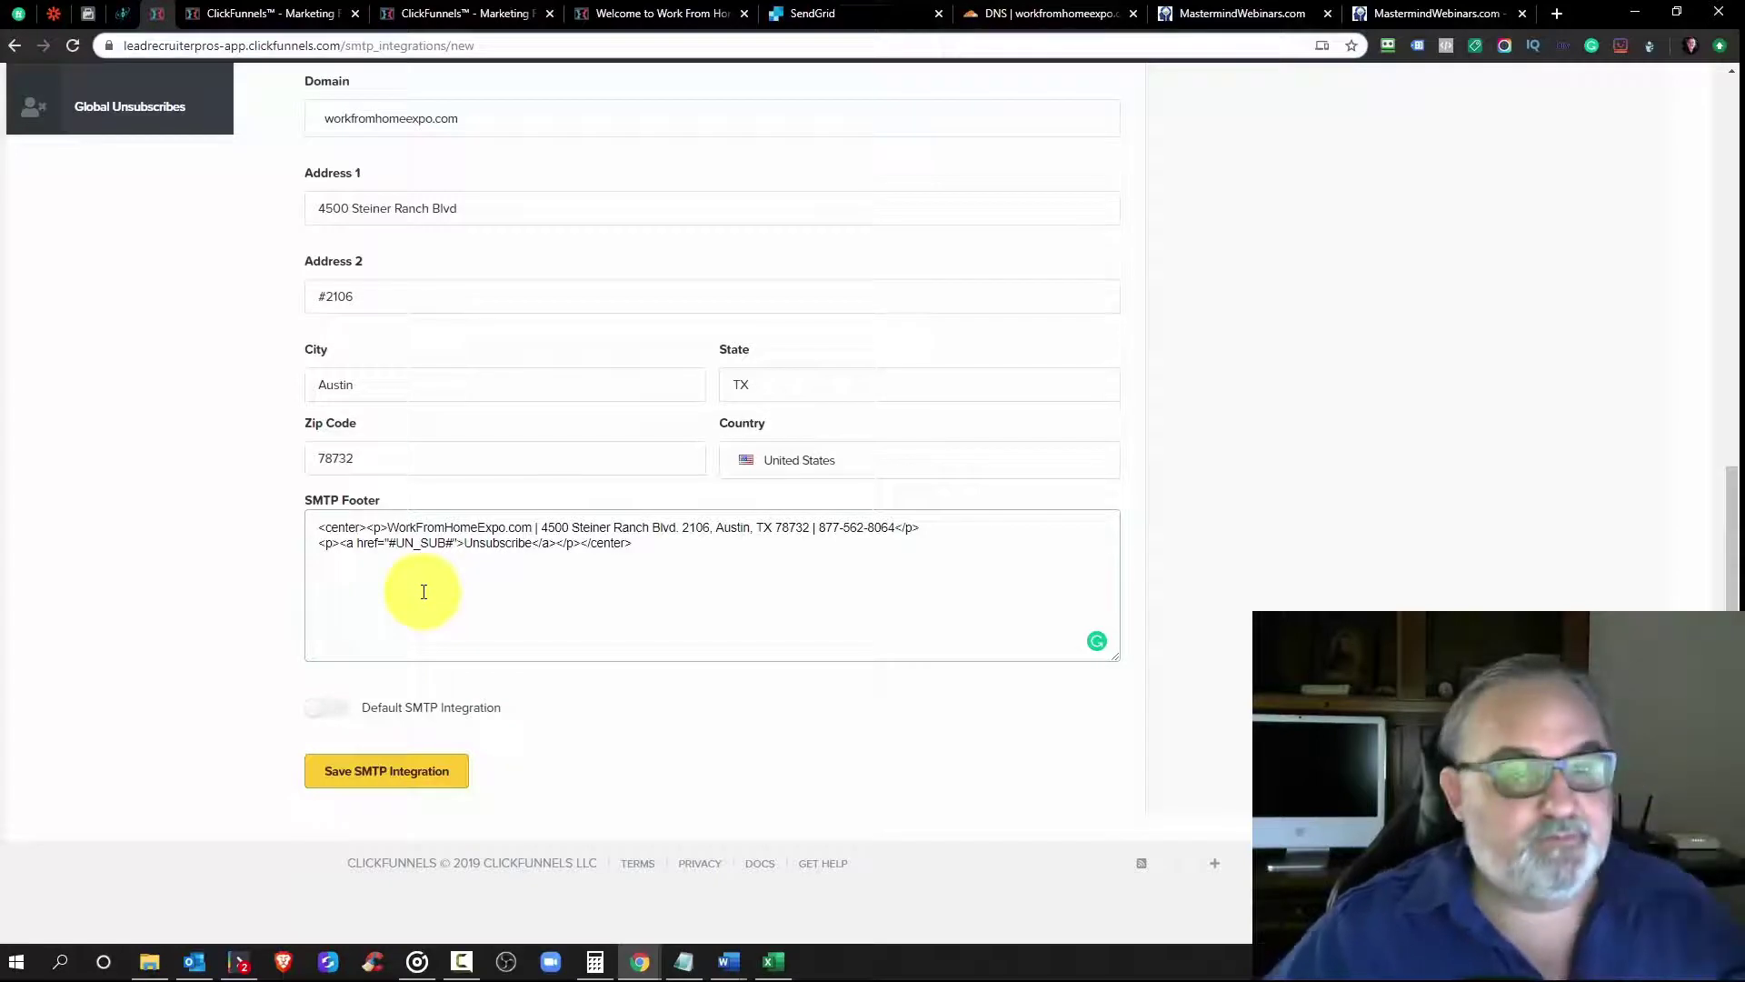
Step: Copy the SMTP Server smtp.sendgrid.net from the Mastermind Webinars integration into the new WorkFromHomeExpo.com integration
scroll(423, 592, "up", 1)
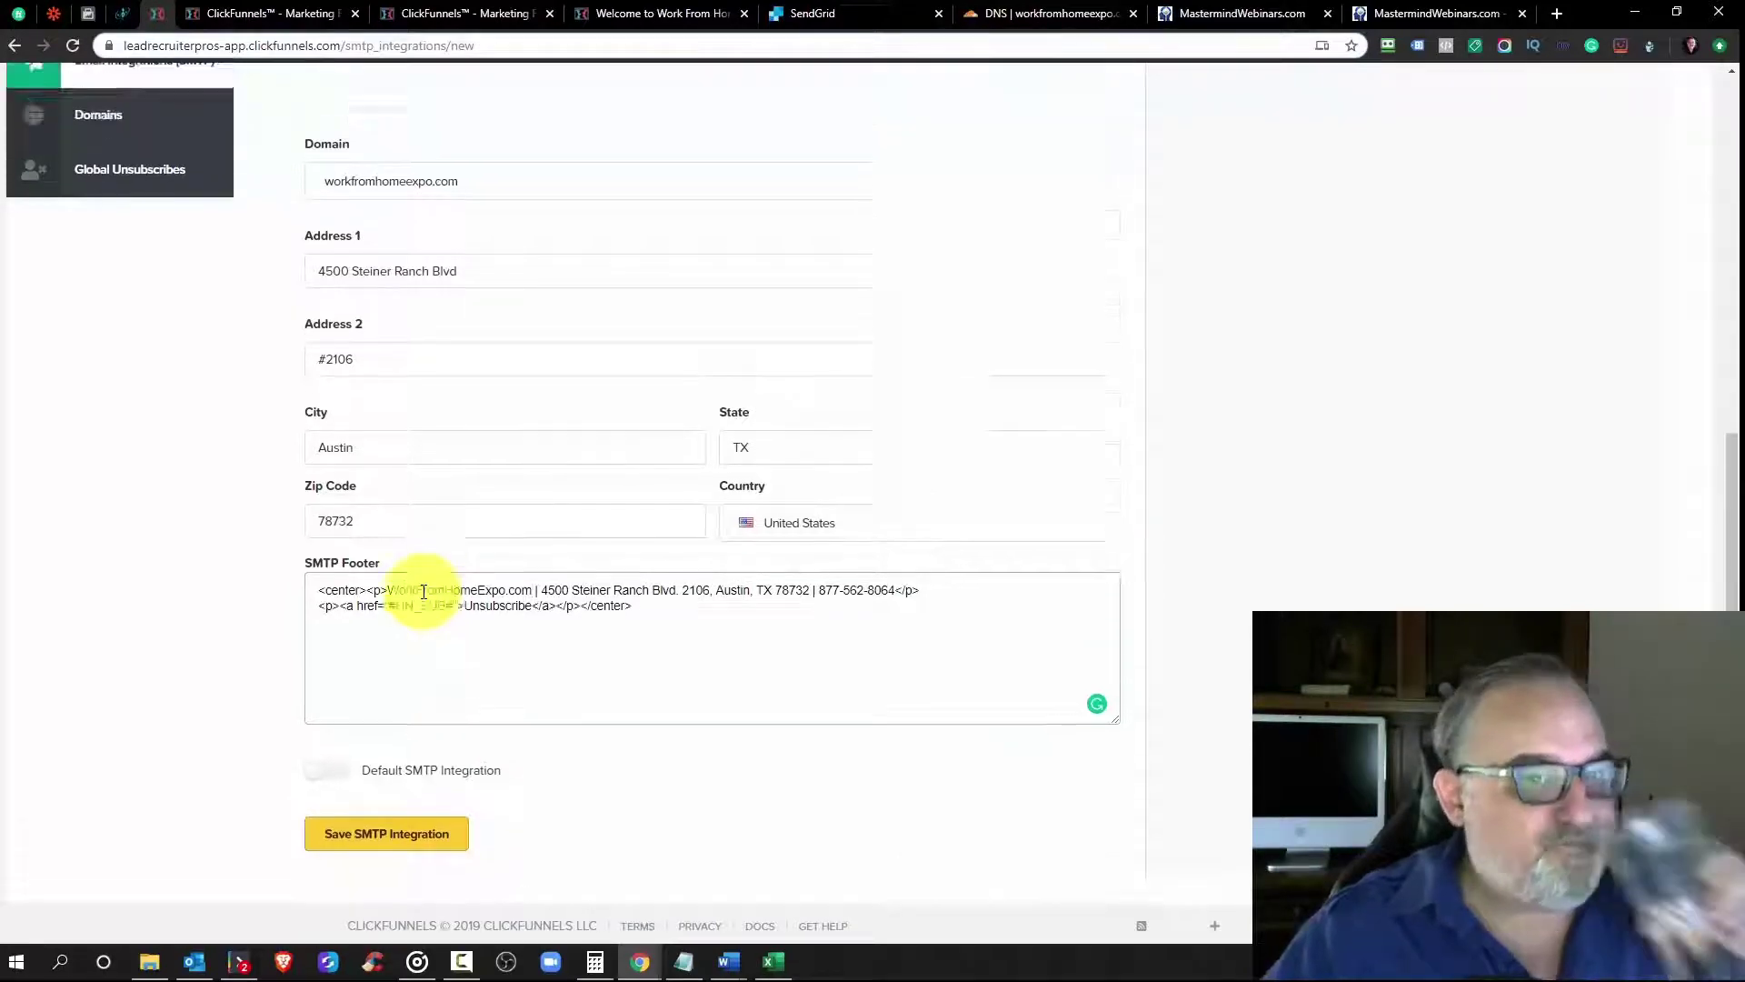
scroll(424, 592, "up", 6)
left_click(378, 574)
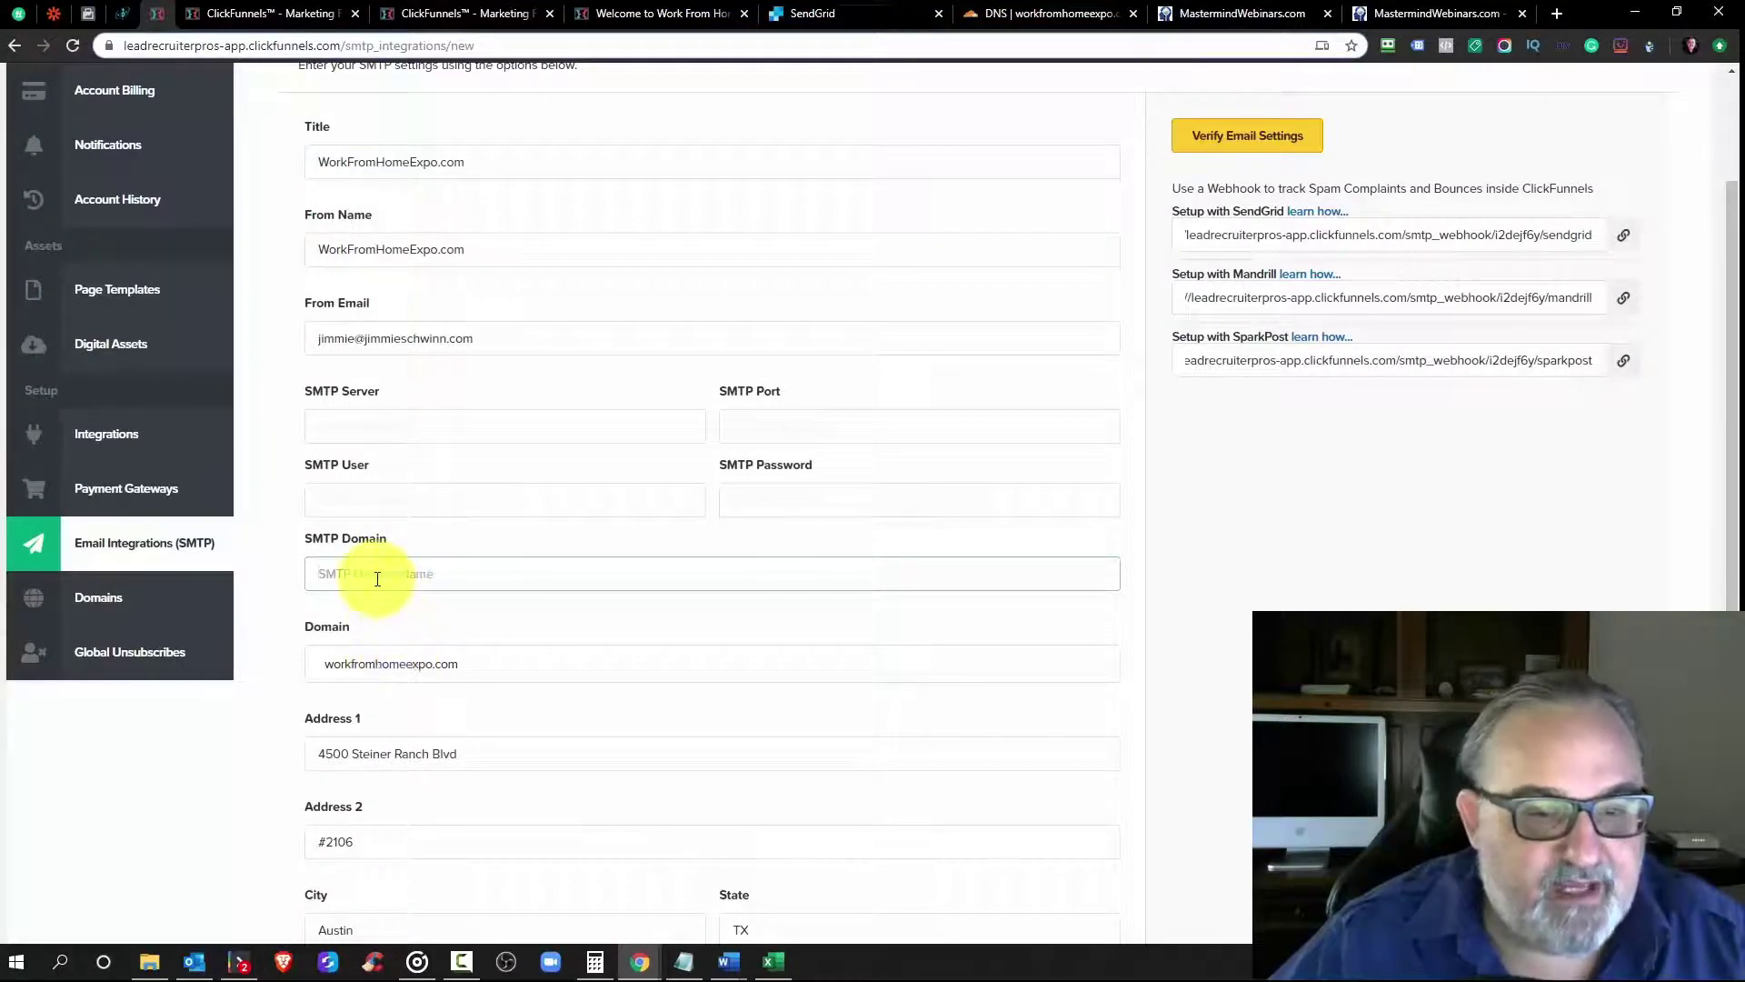
left_click(264, 13)
scroll(264, 273, "up", 5)
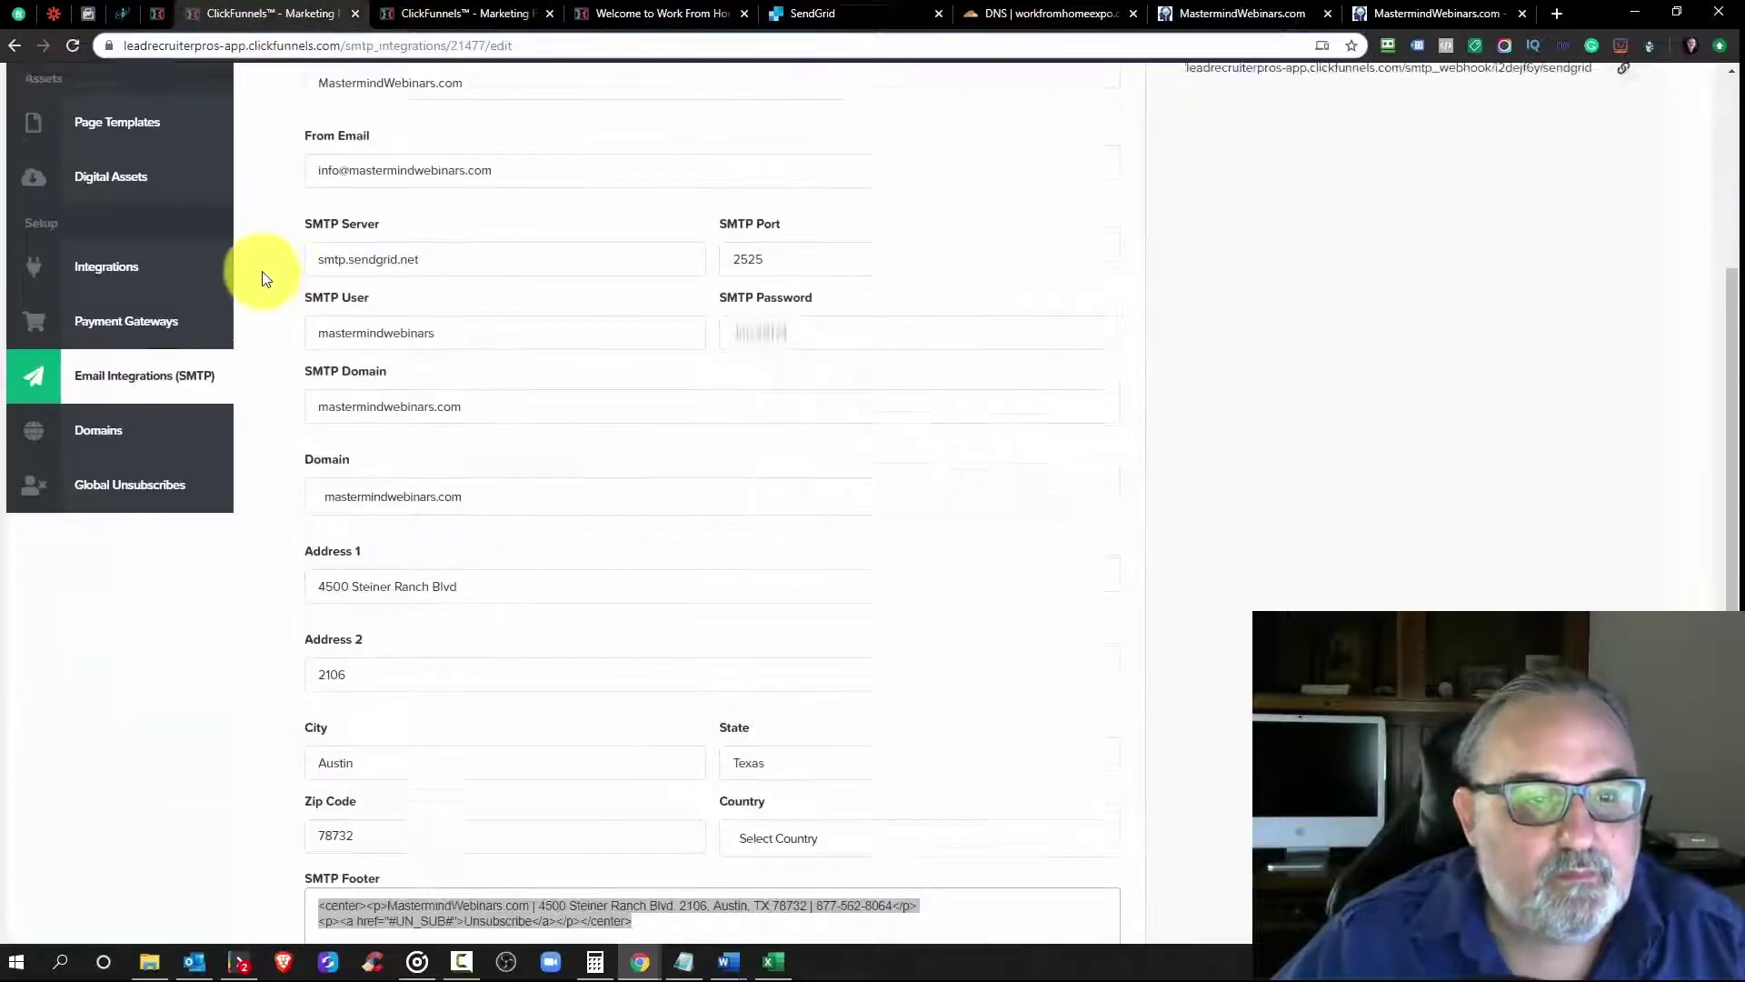
triple_click(420, 487)
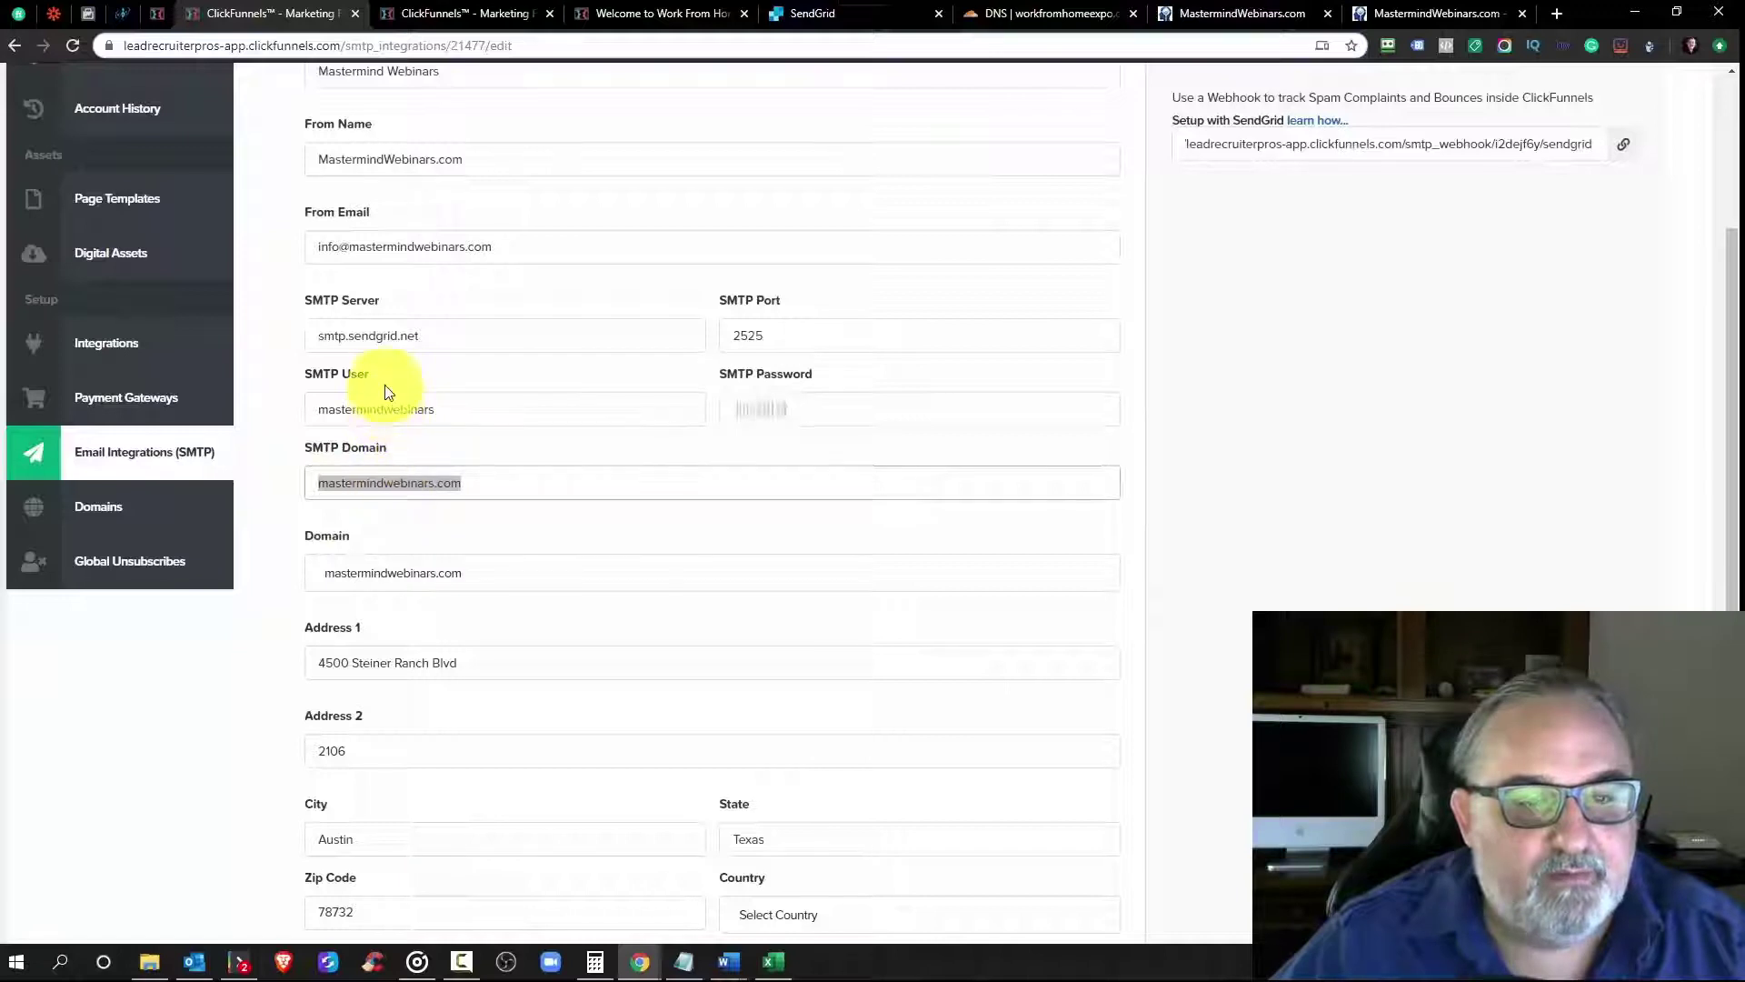
left_click(383, 342)
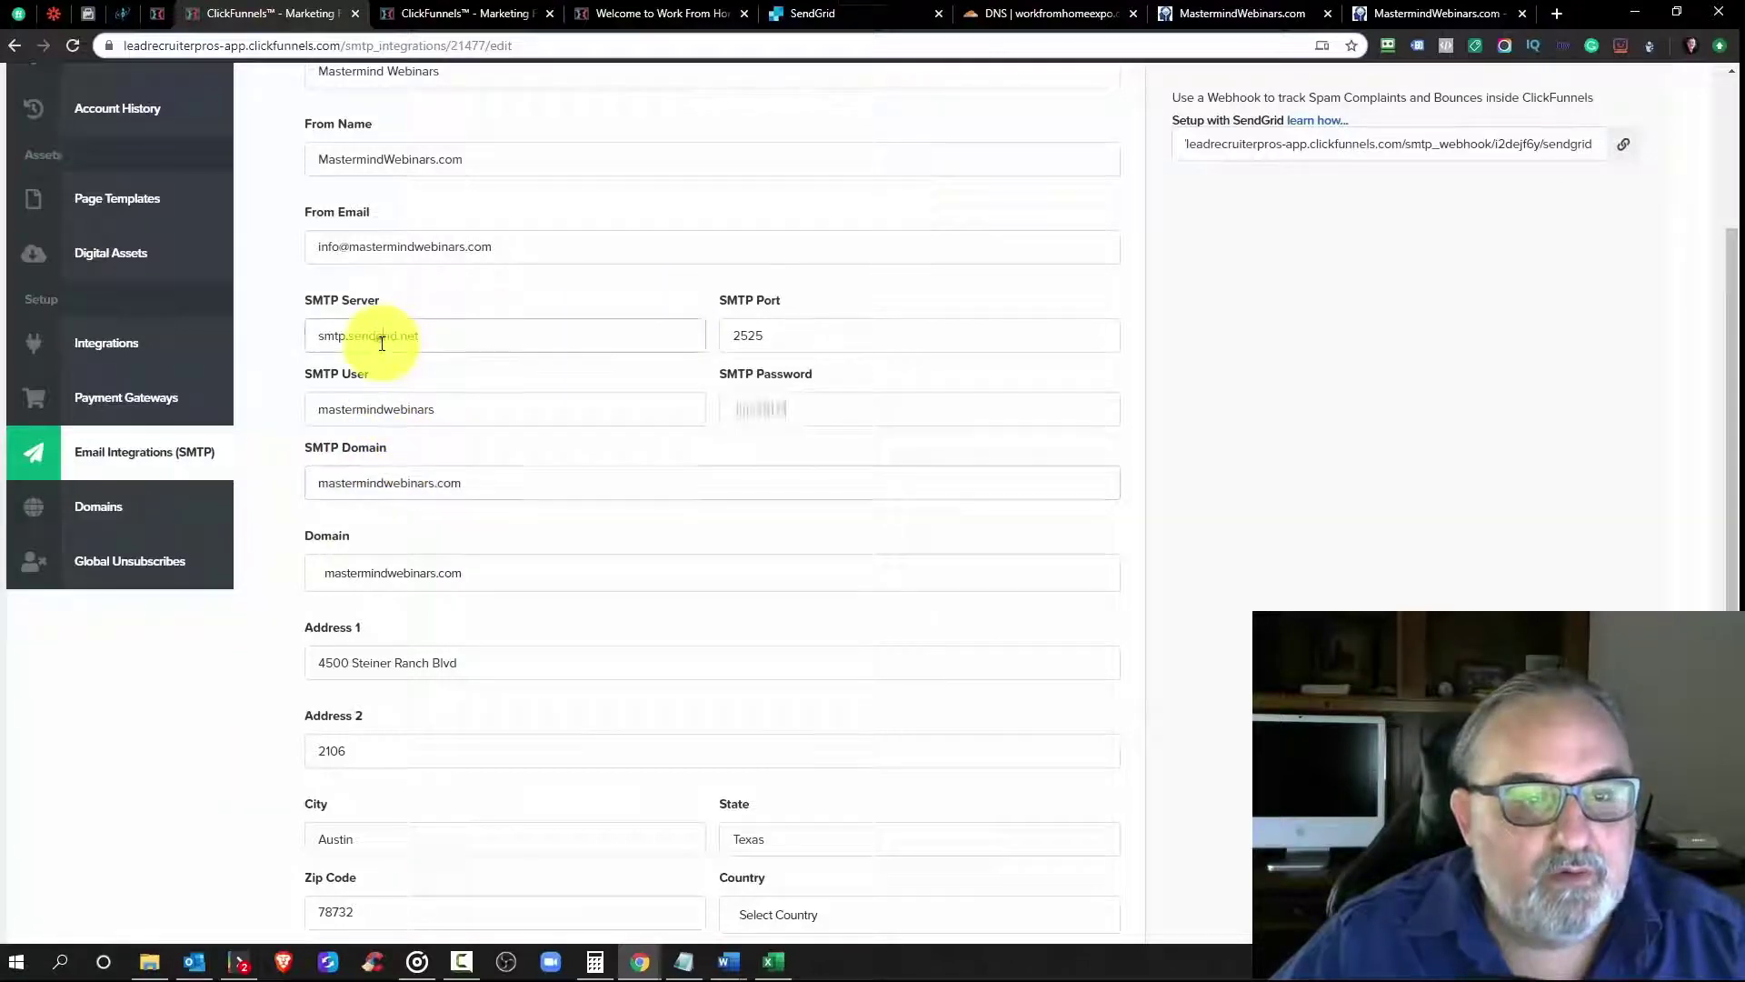
right_click(381, 343)
left_click(423, 411)
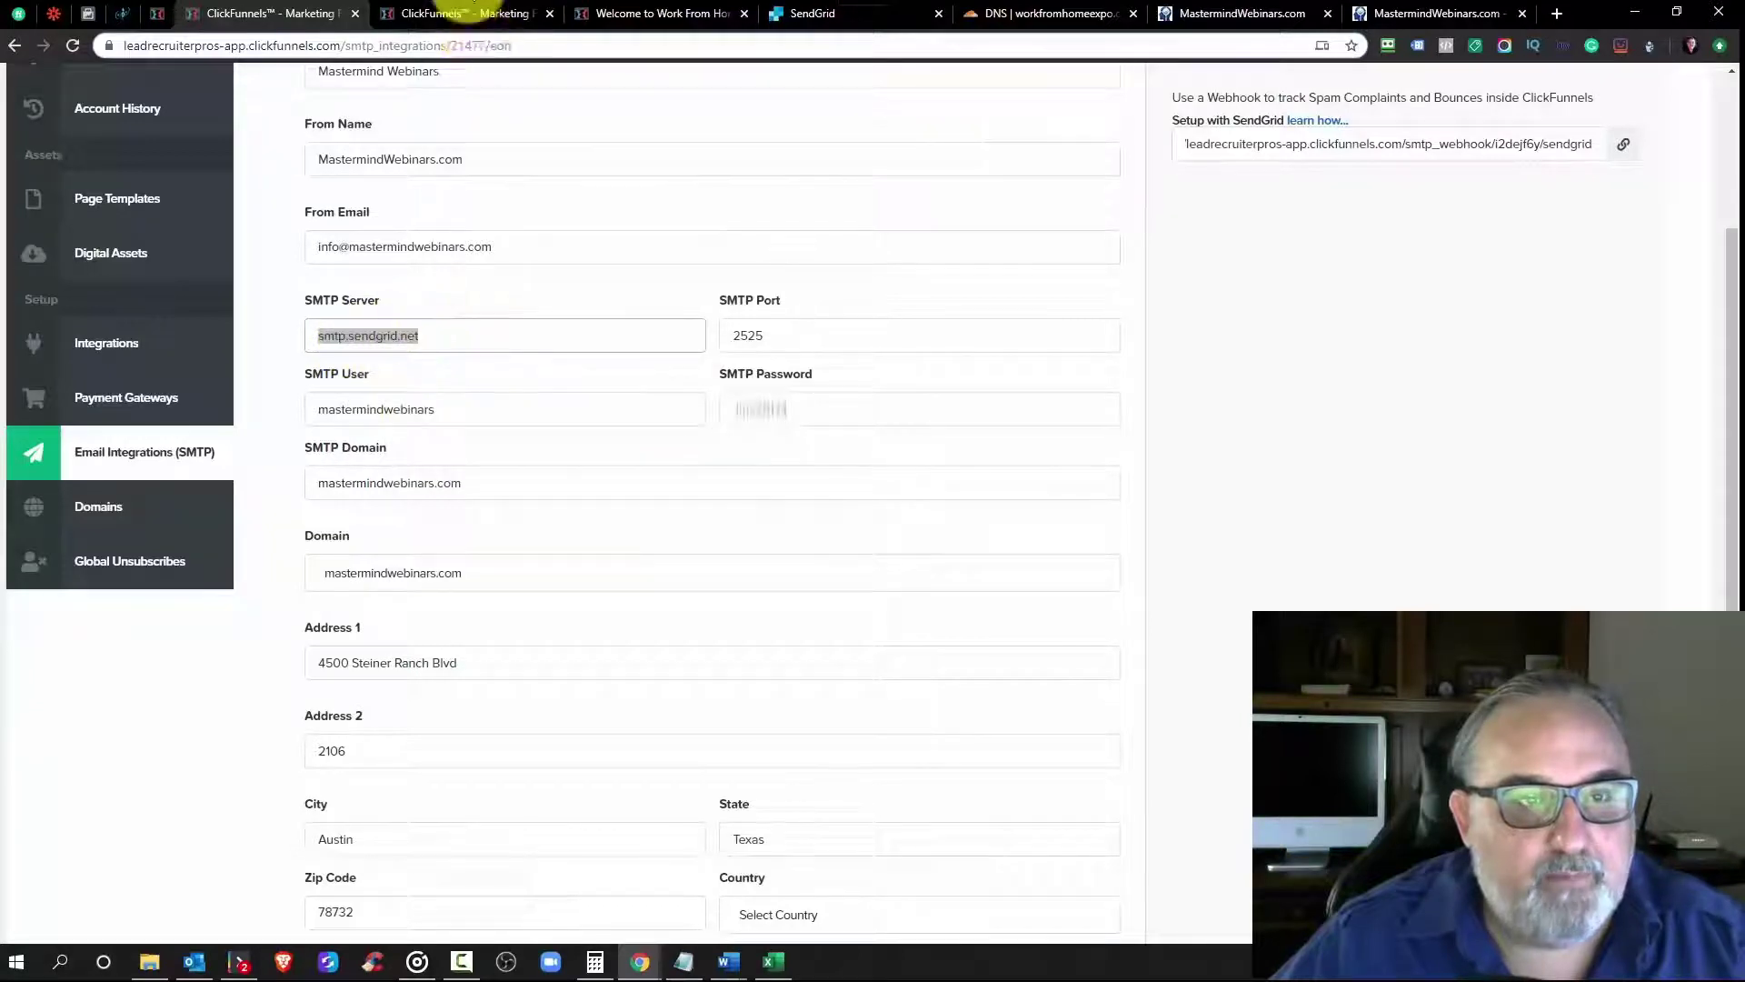
left_click(160, 12)
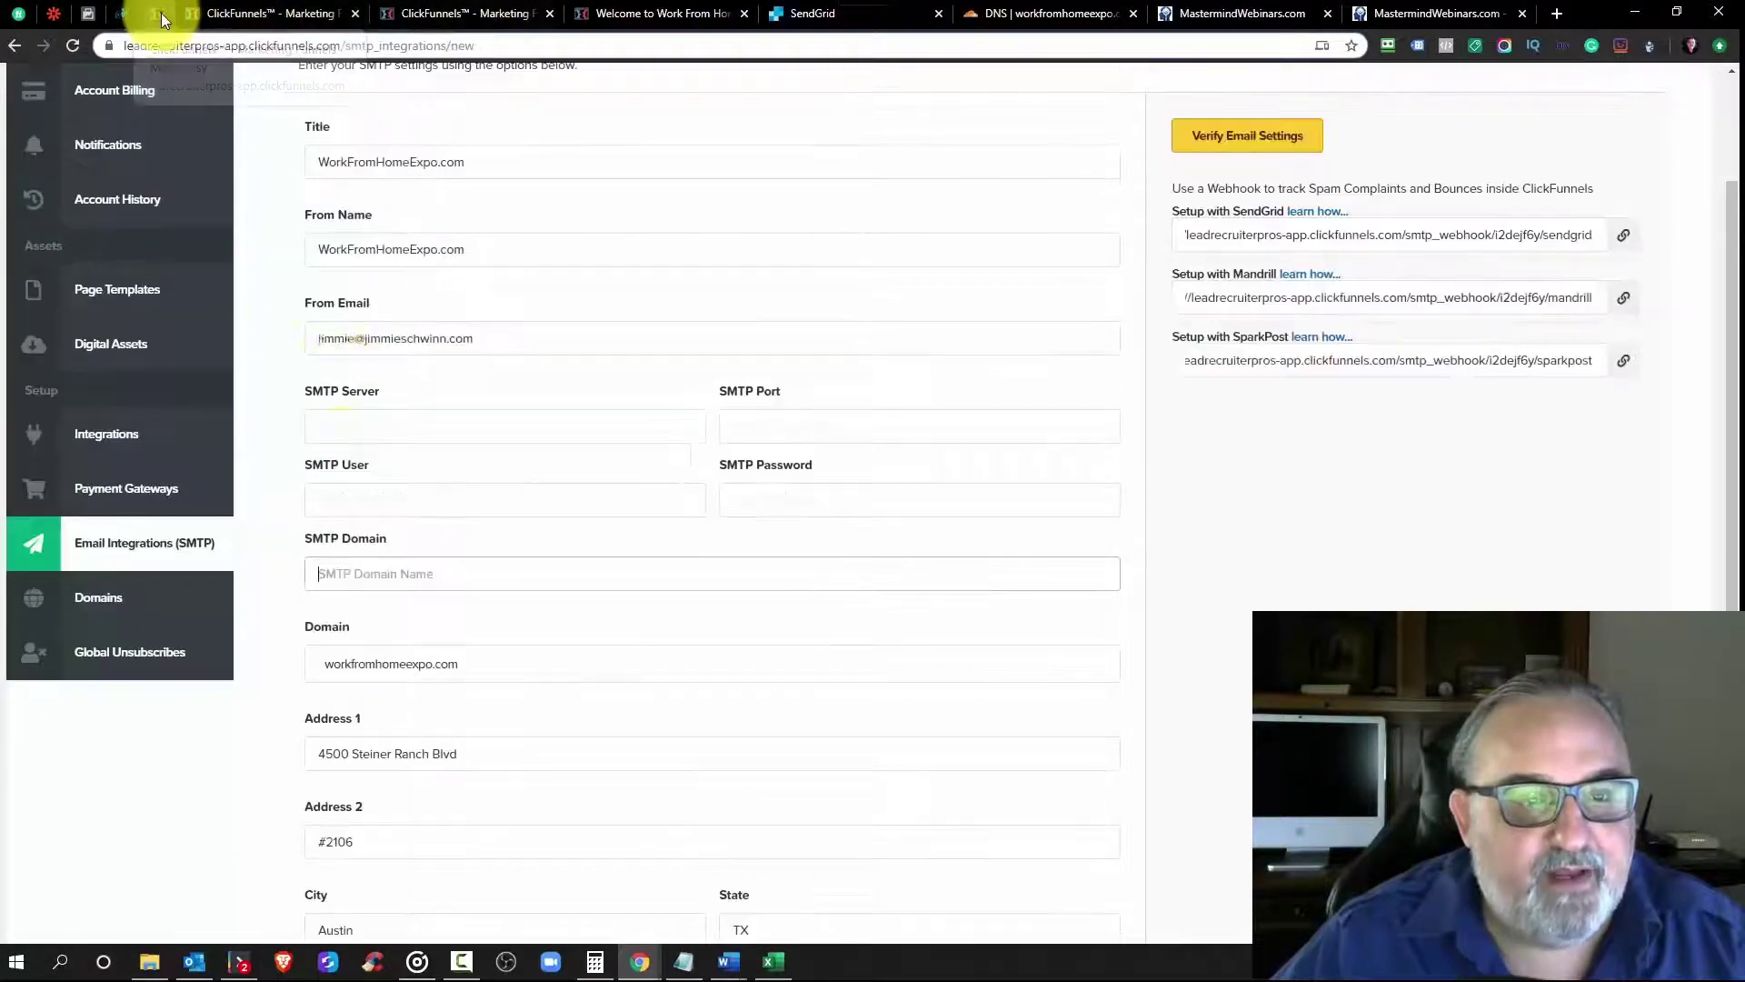
right_click(368, 426)
left_click(384, 520)
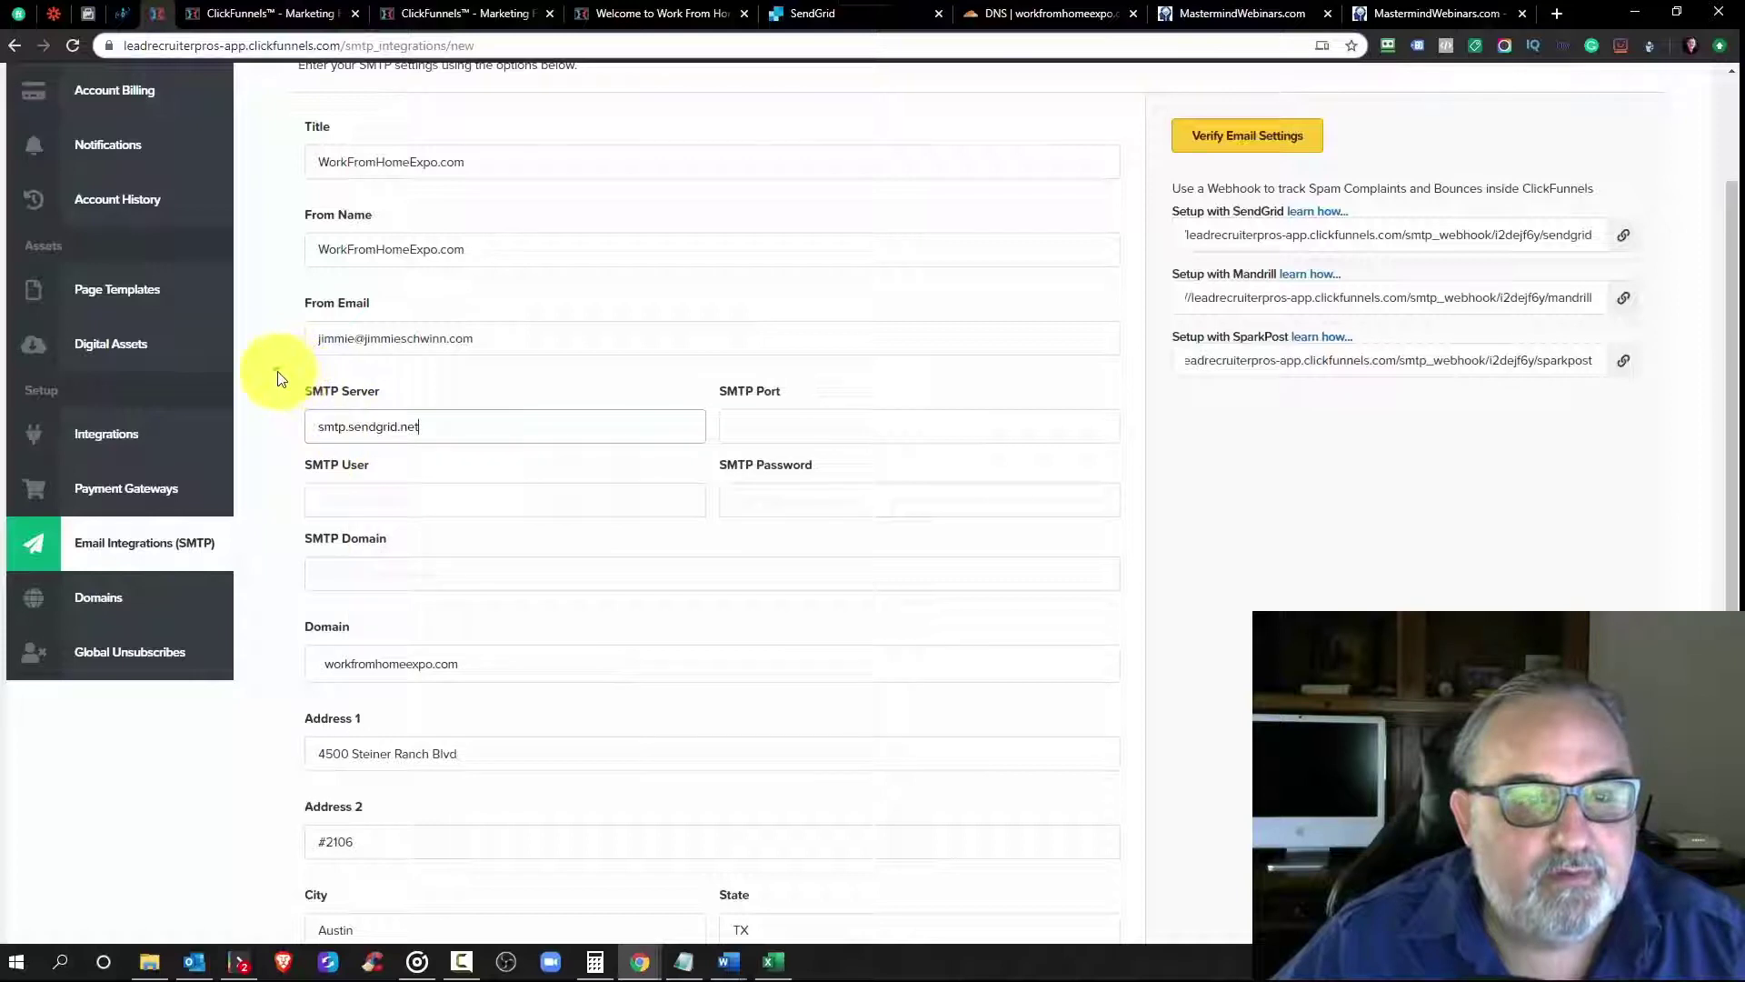
Step: Check the SMTP User in the Mastermind Webinars integration and return to the empty SMTP User field of the new integration
left_click(260, 14)
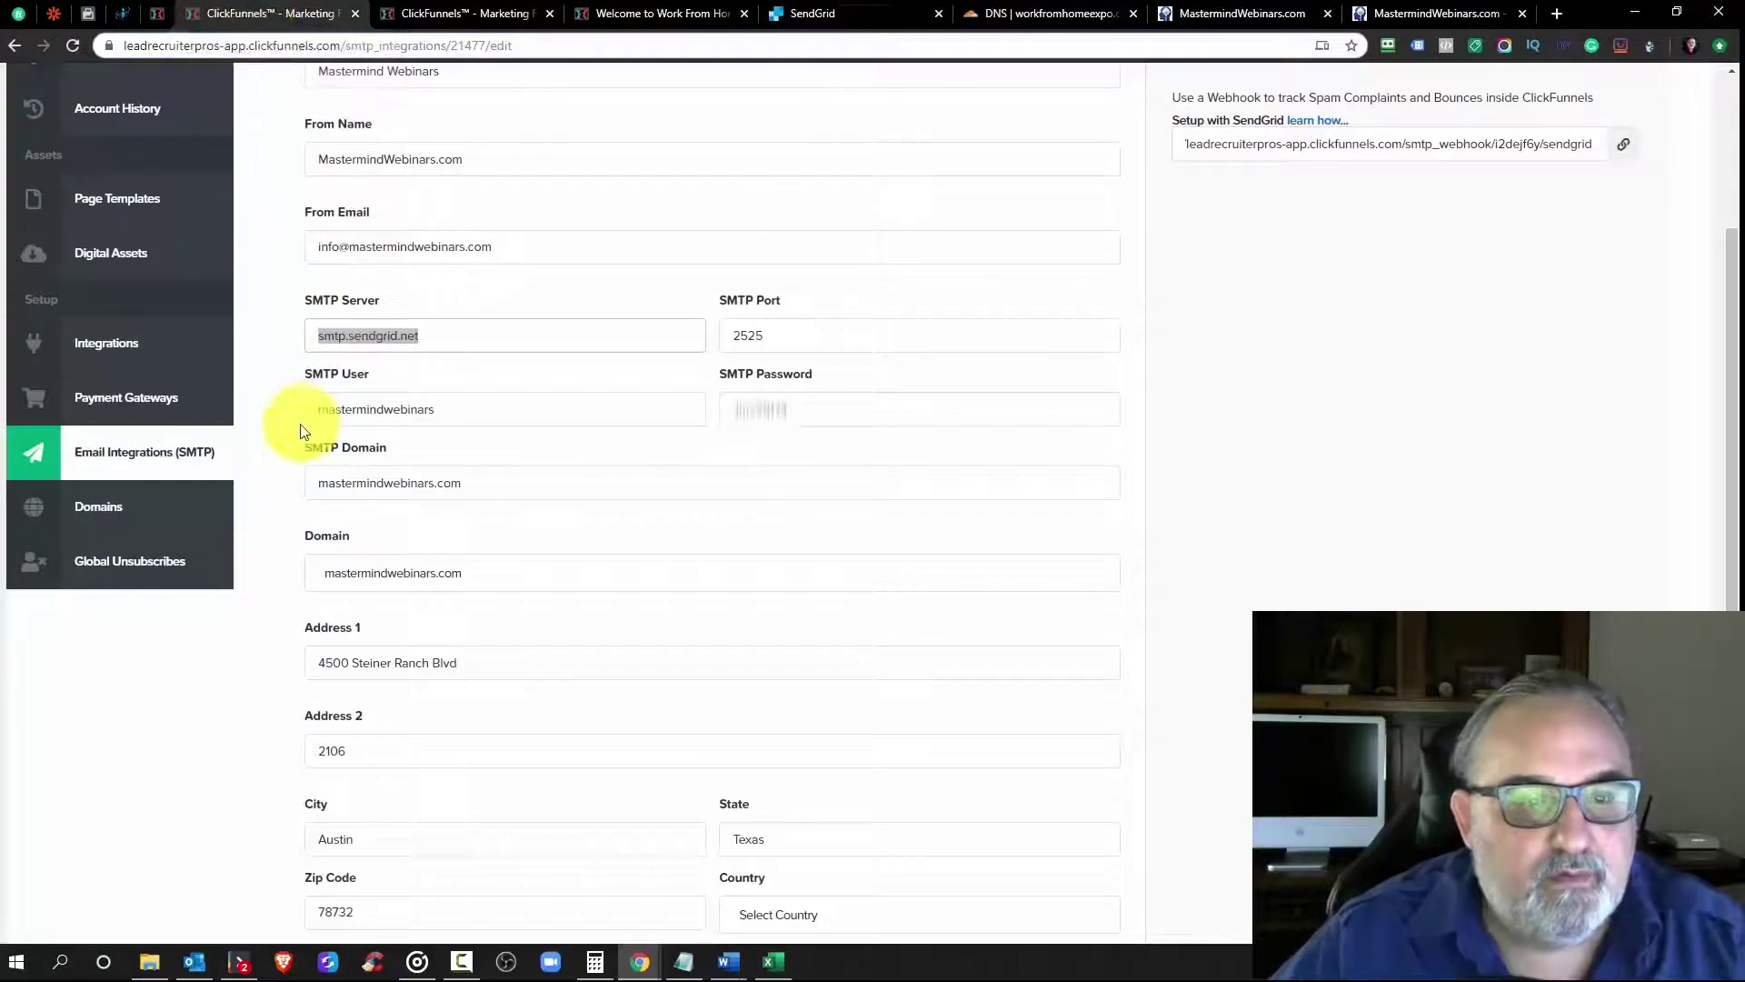
double_click(405, 409)
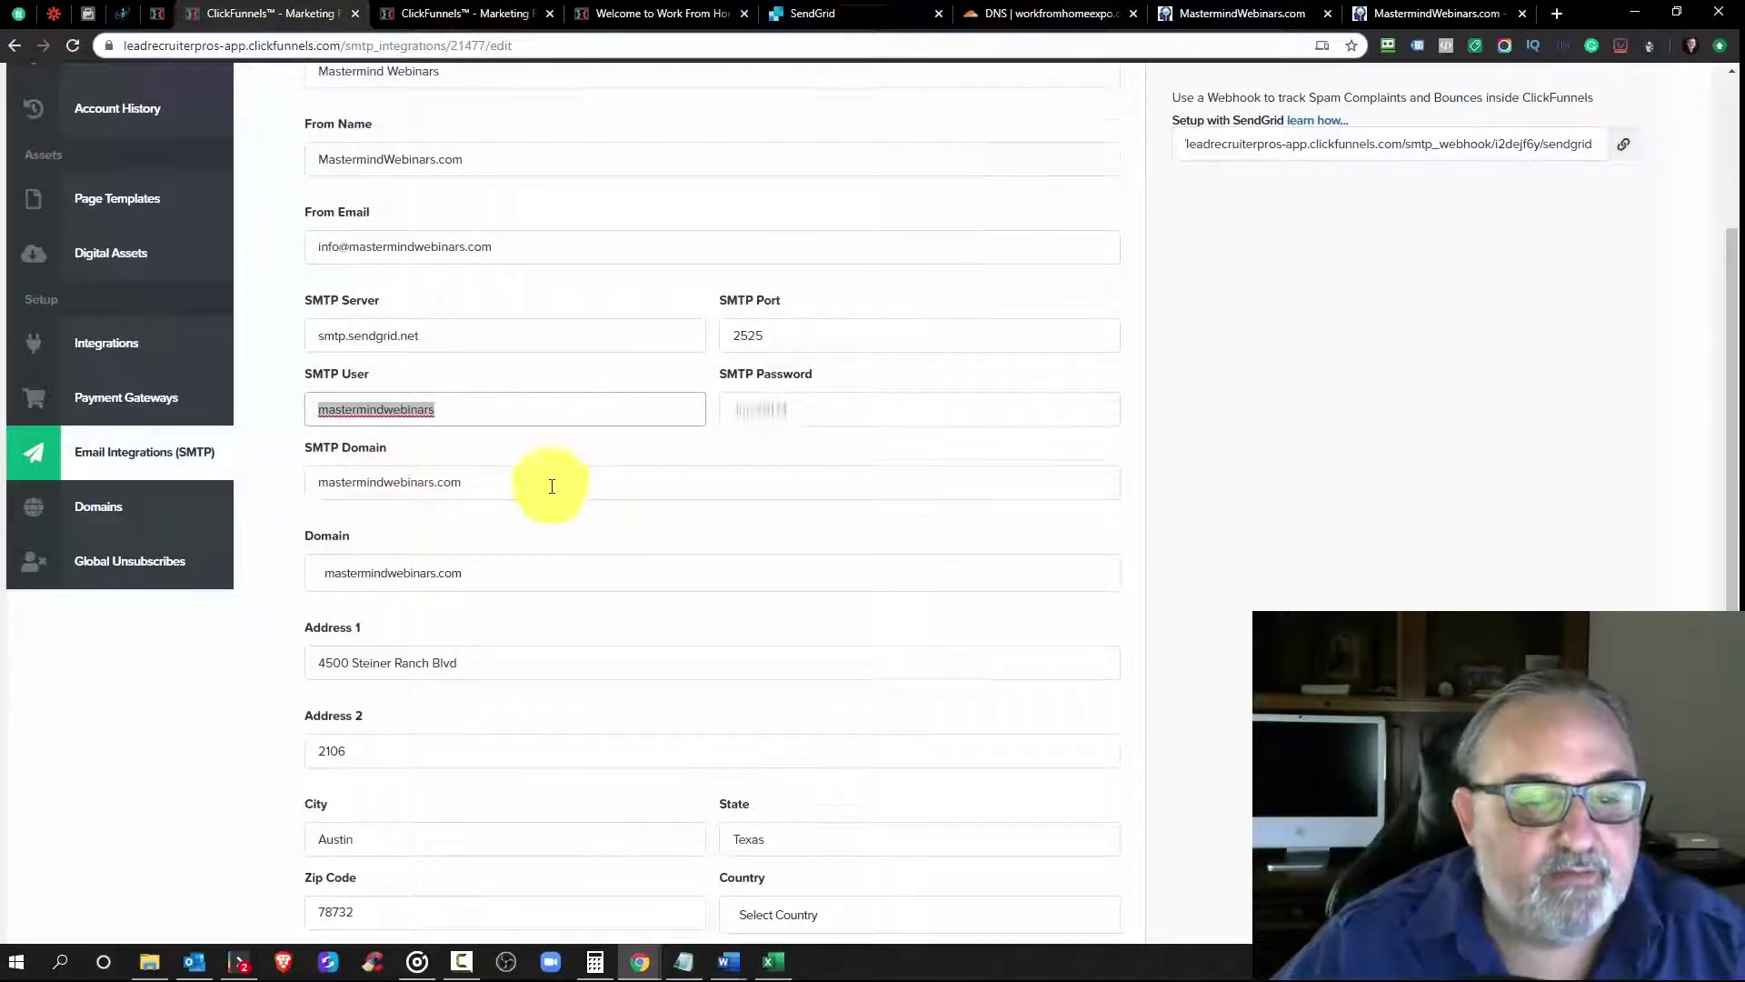
scroll(345, 234, "up", 4)
left_click(162, 12)
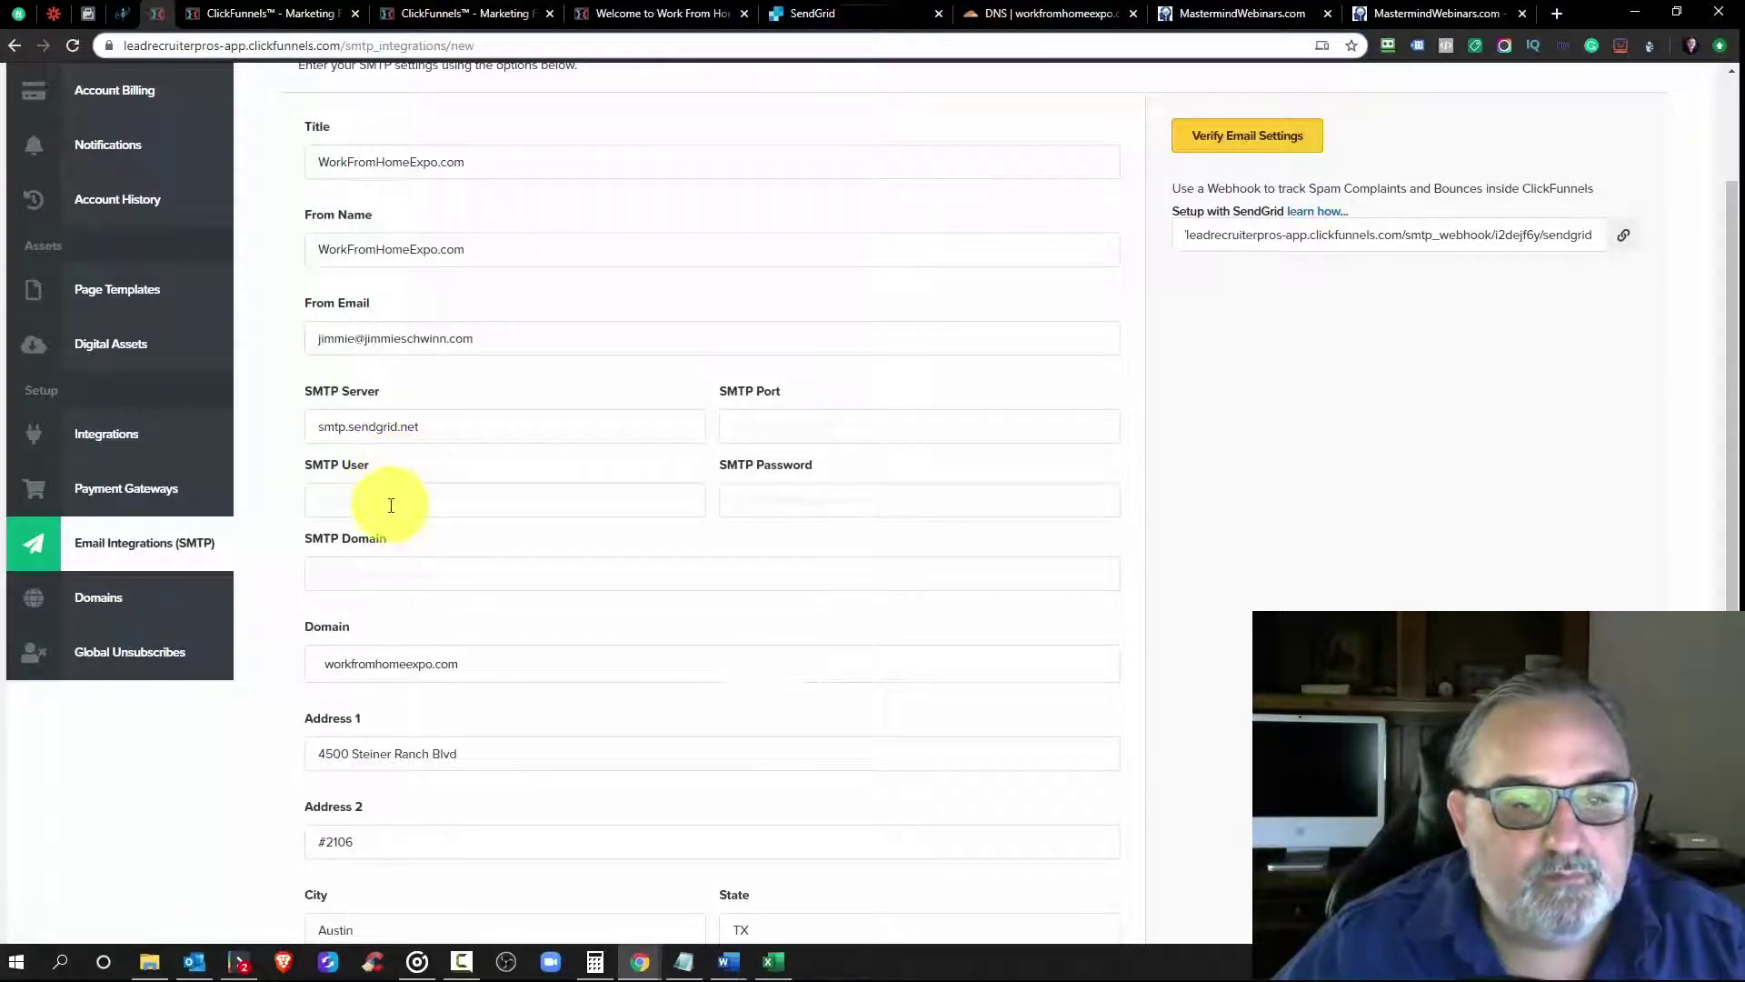
left_click(359, 503)
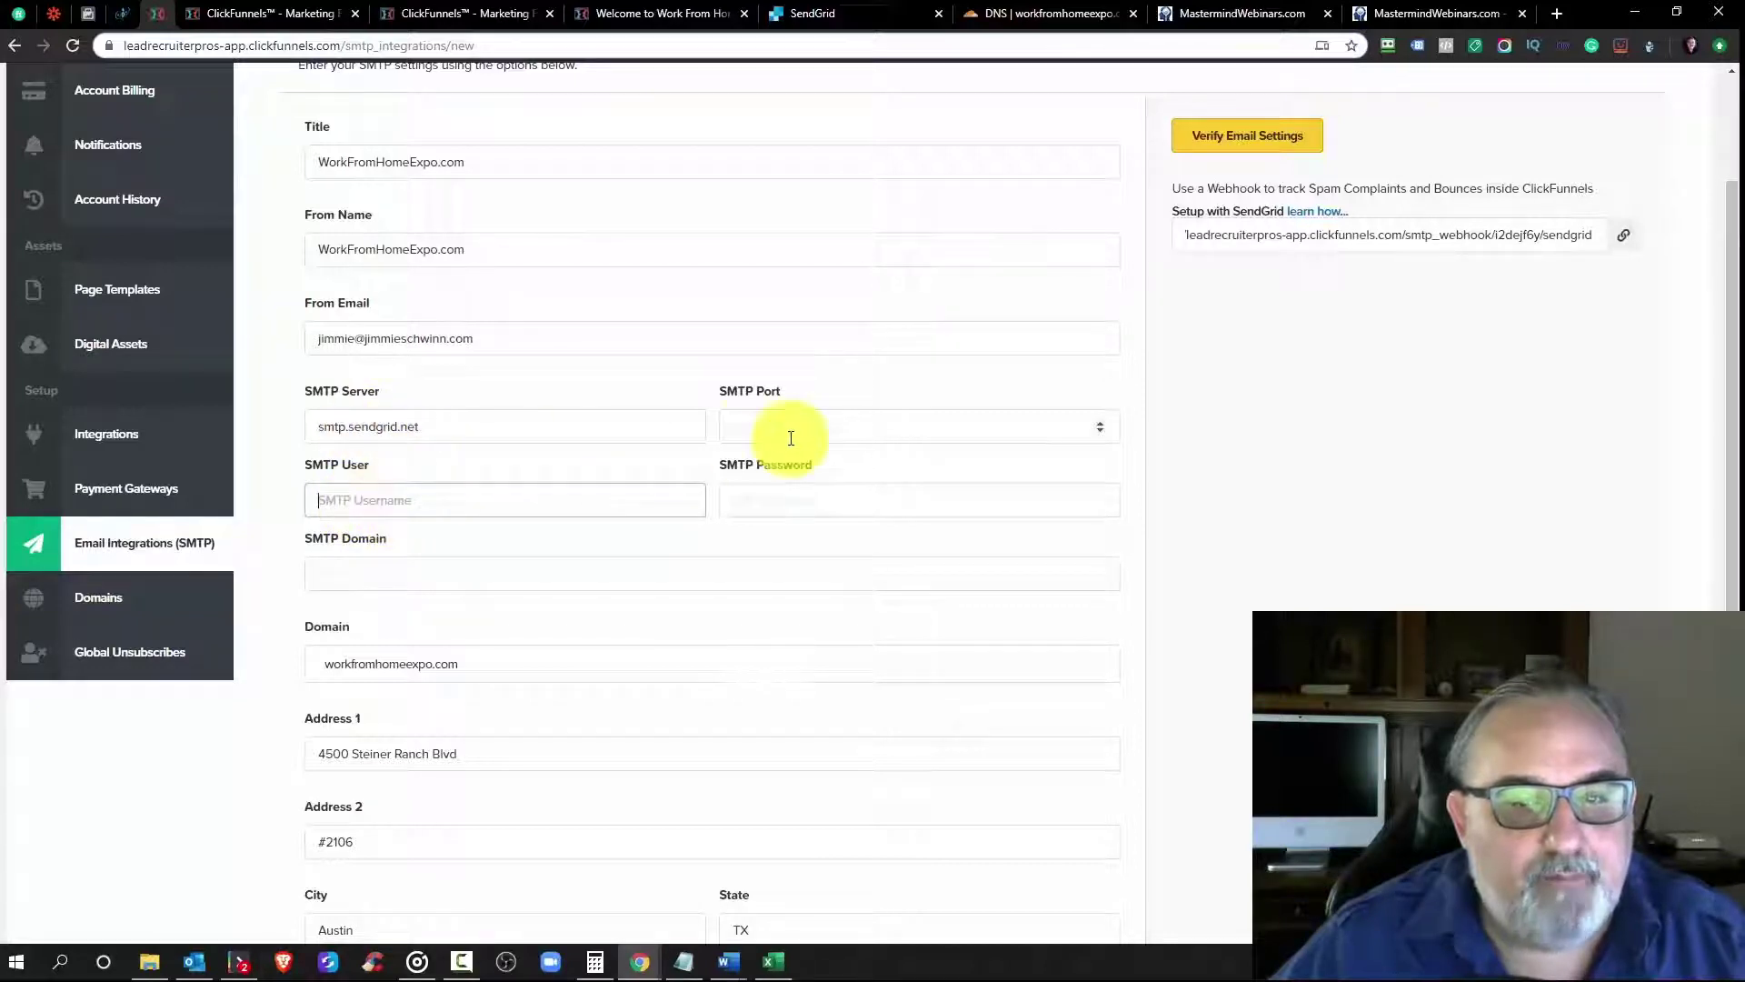
Step: Copy the SMTP Port 2525 from the Mastermind Webinars integration into the new WorkFromHomeExpo.com integration
left_click(266, 9)
scroll(767, 569, "down", 4)
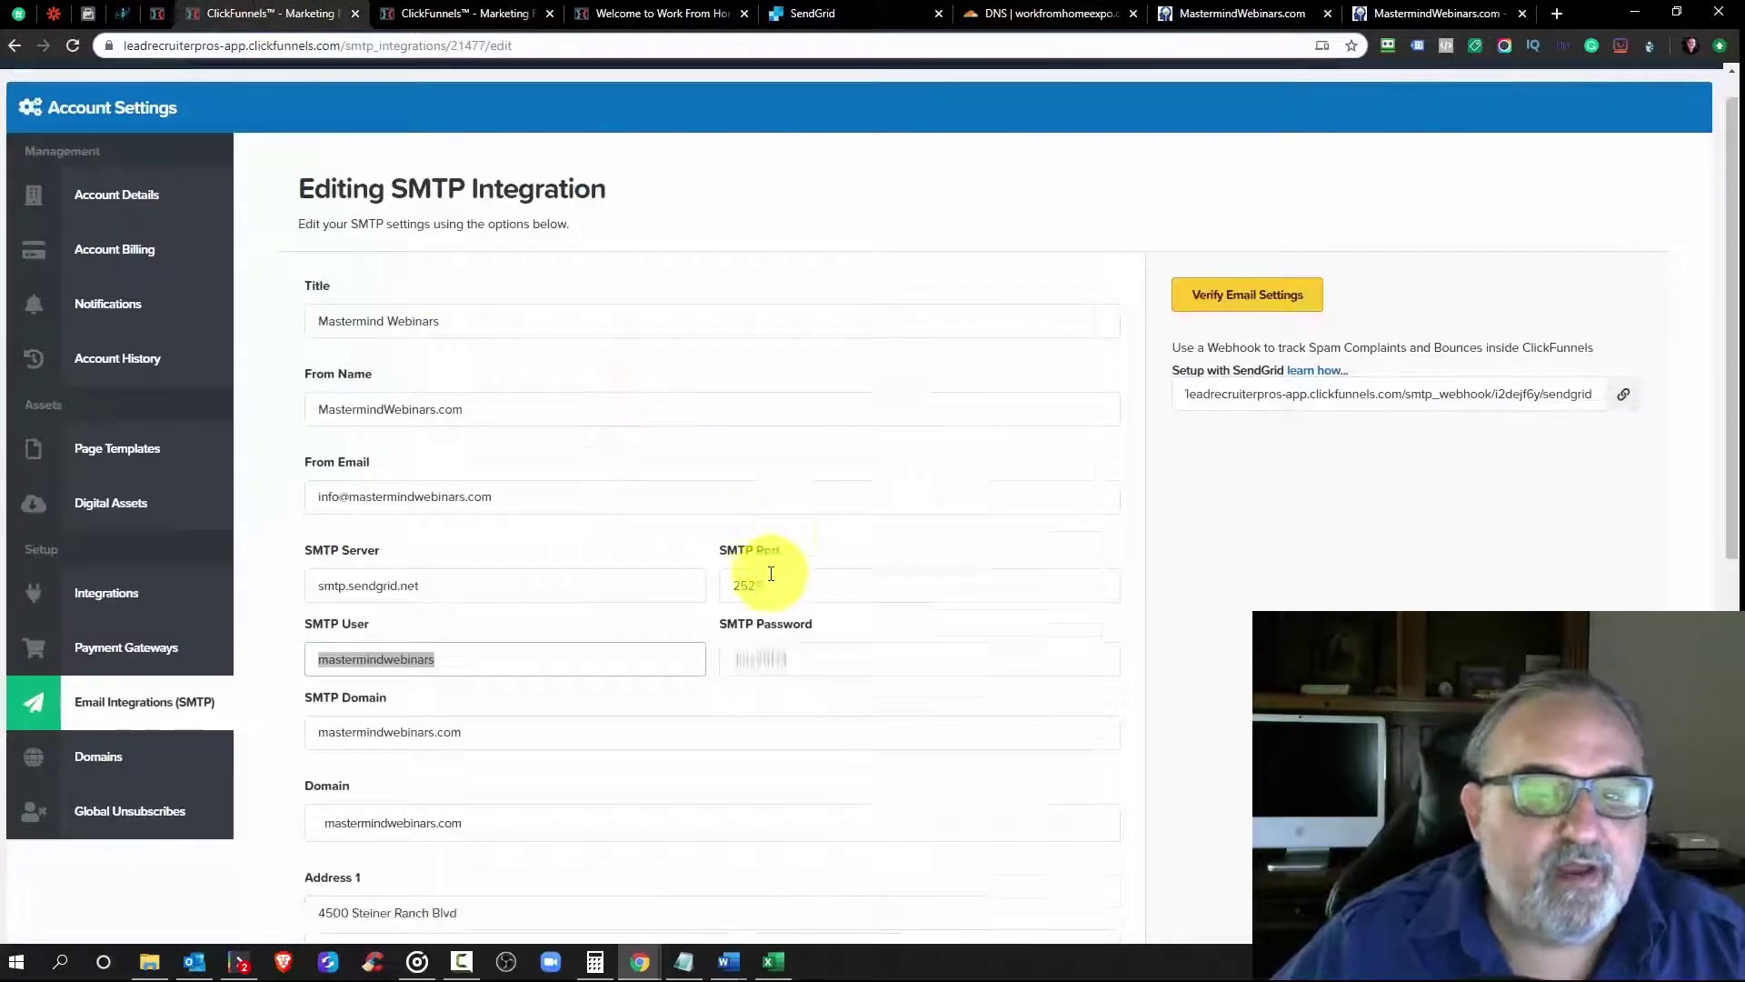
double_click(764, 264)
right_click(768, 264)
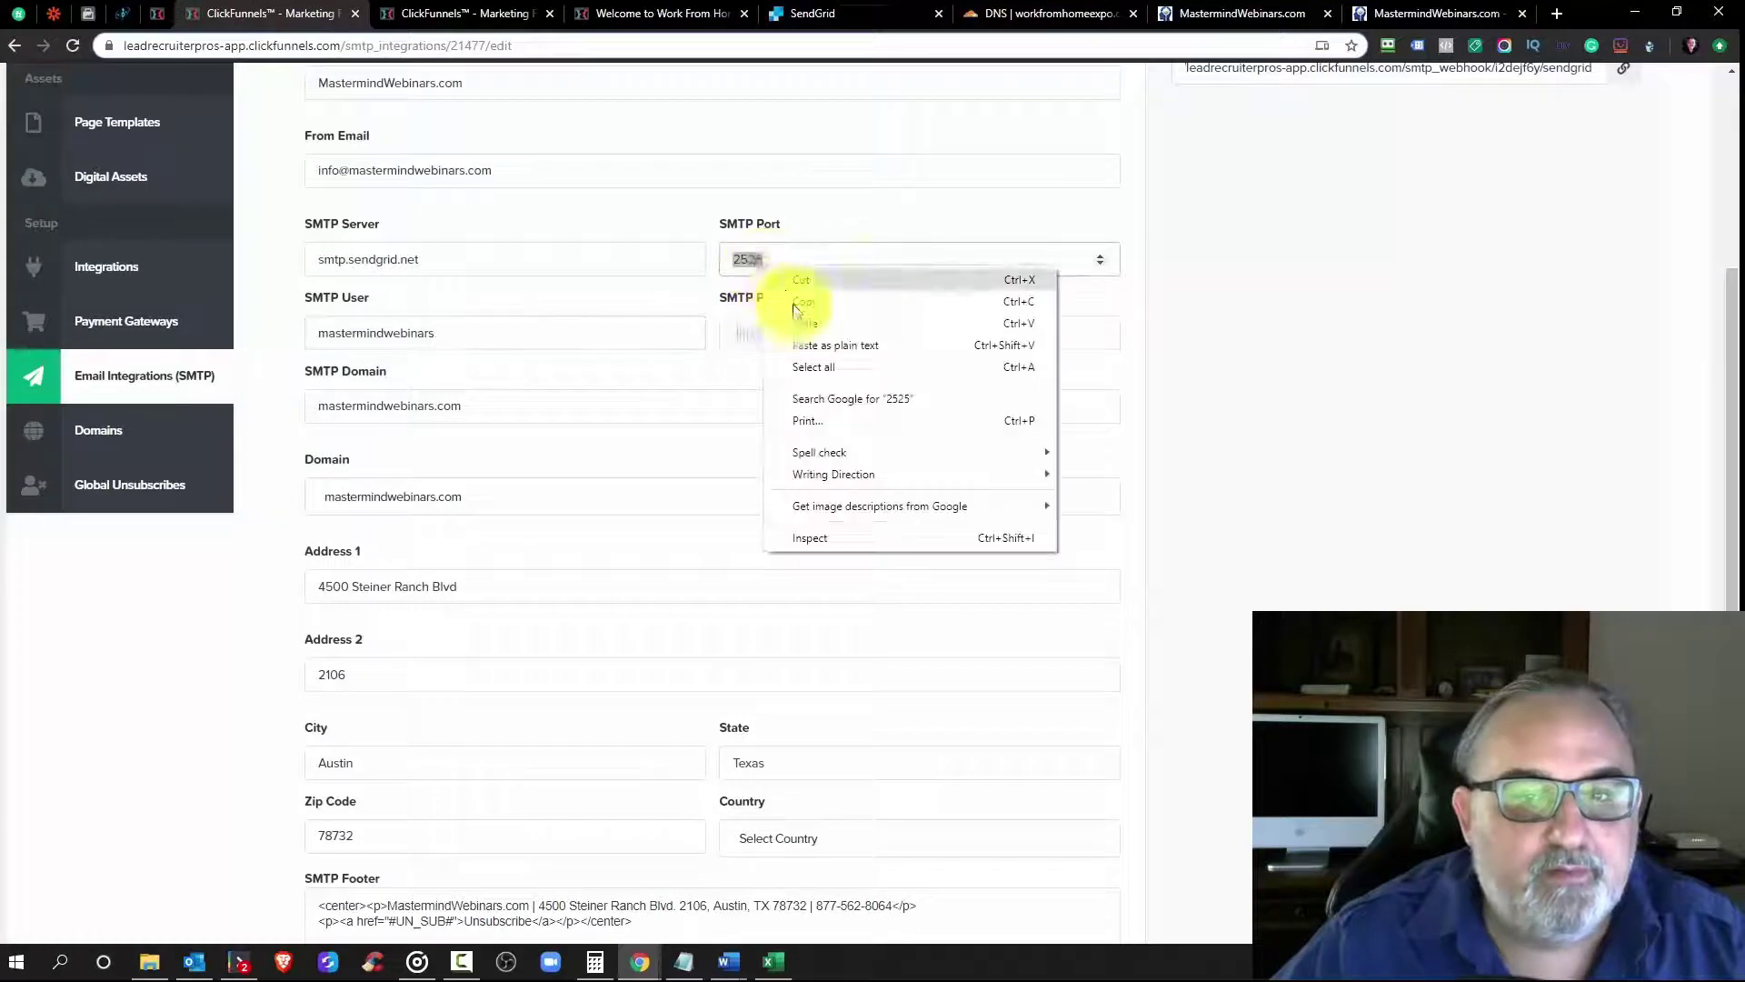
left_click(804, 307)
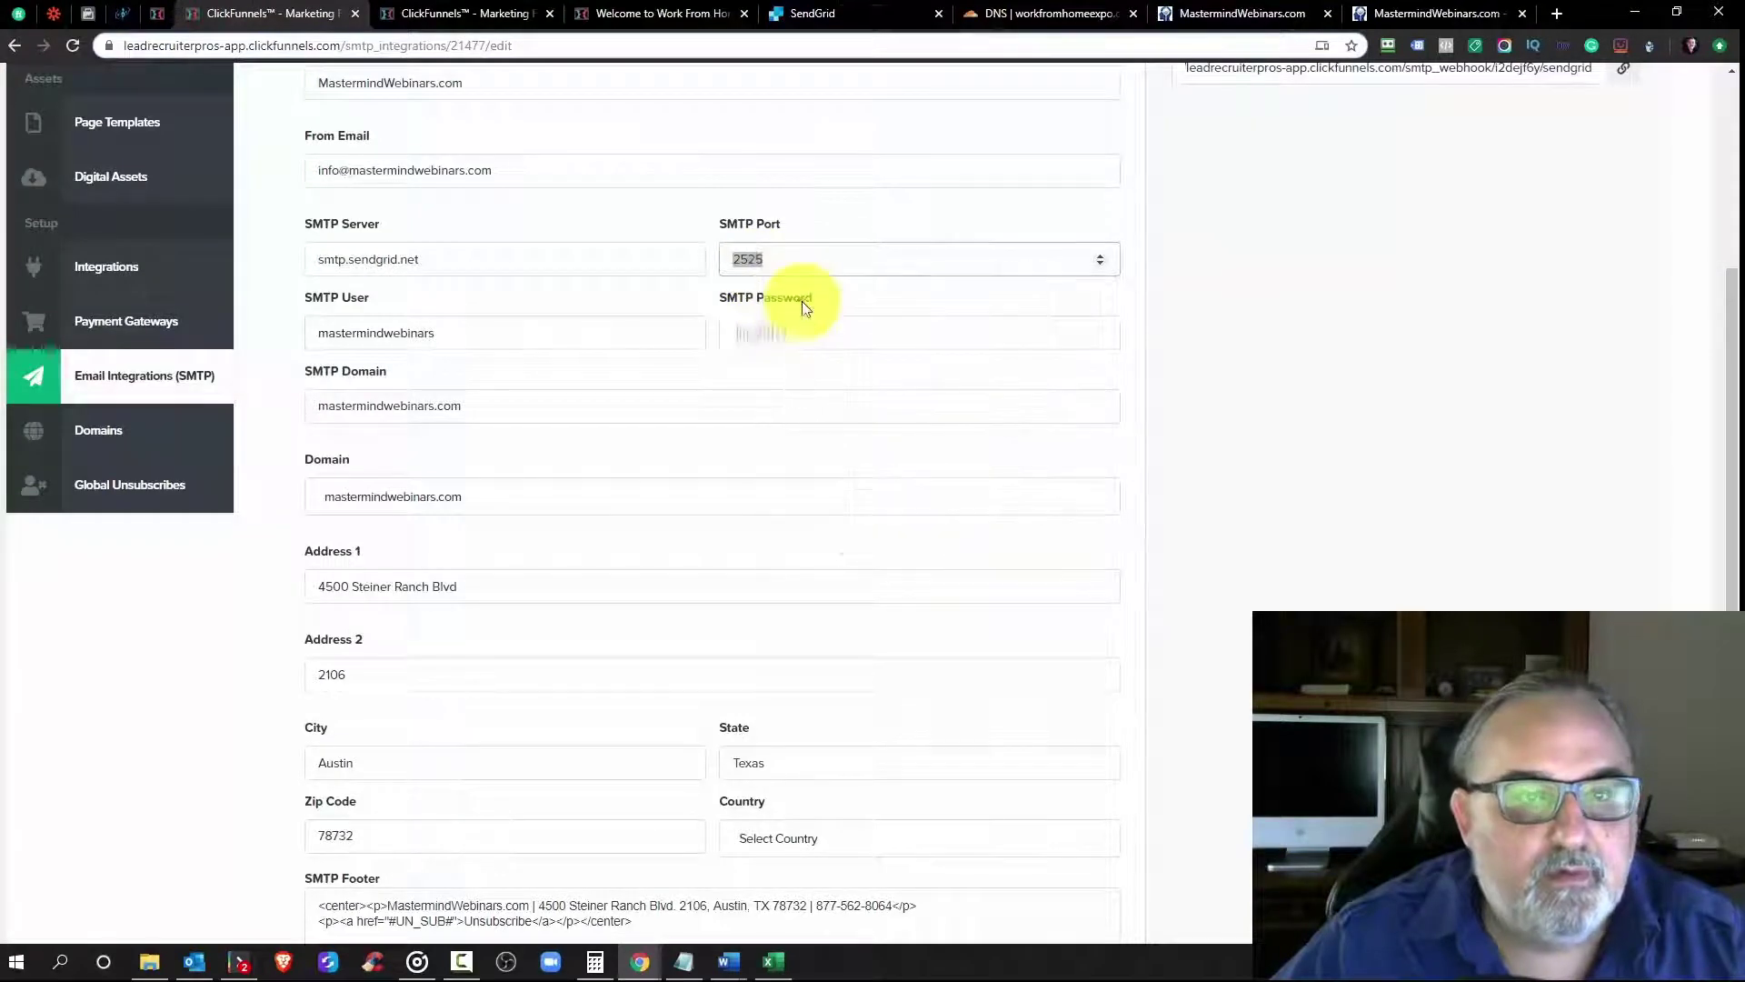
left_click(156, 12)
right_click(800, 435)
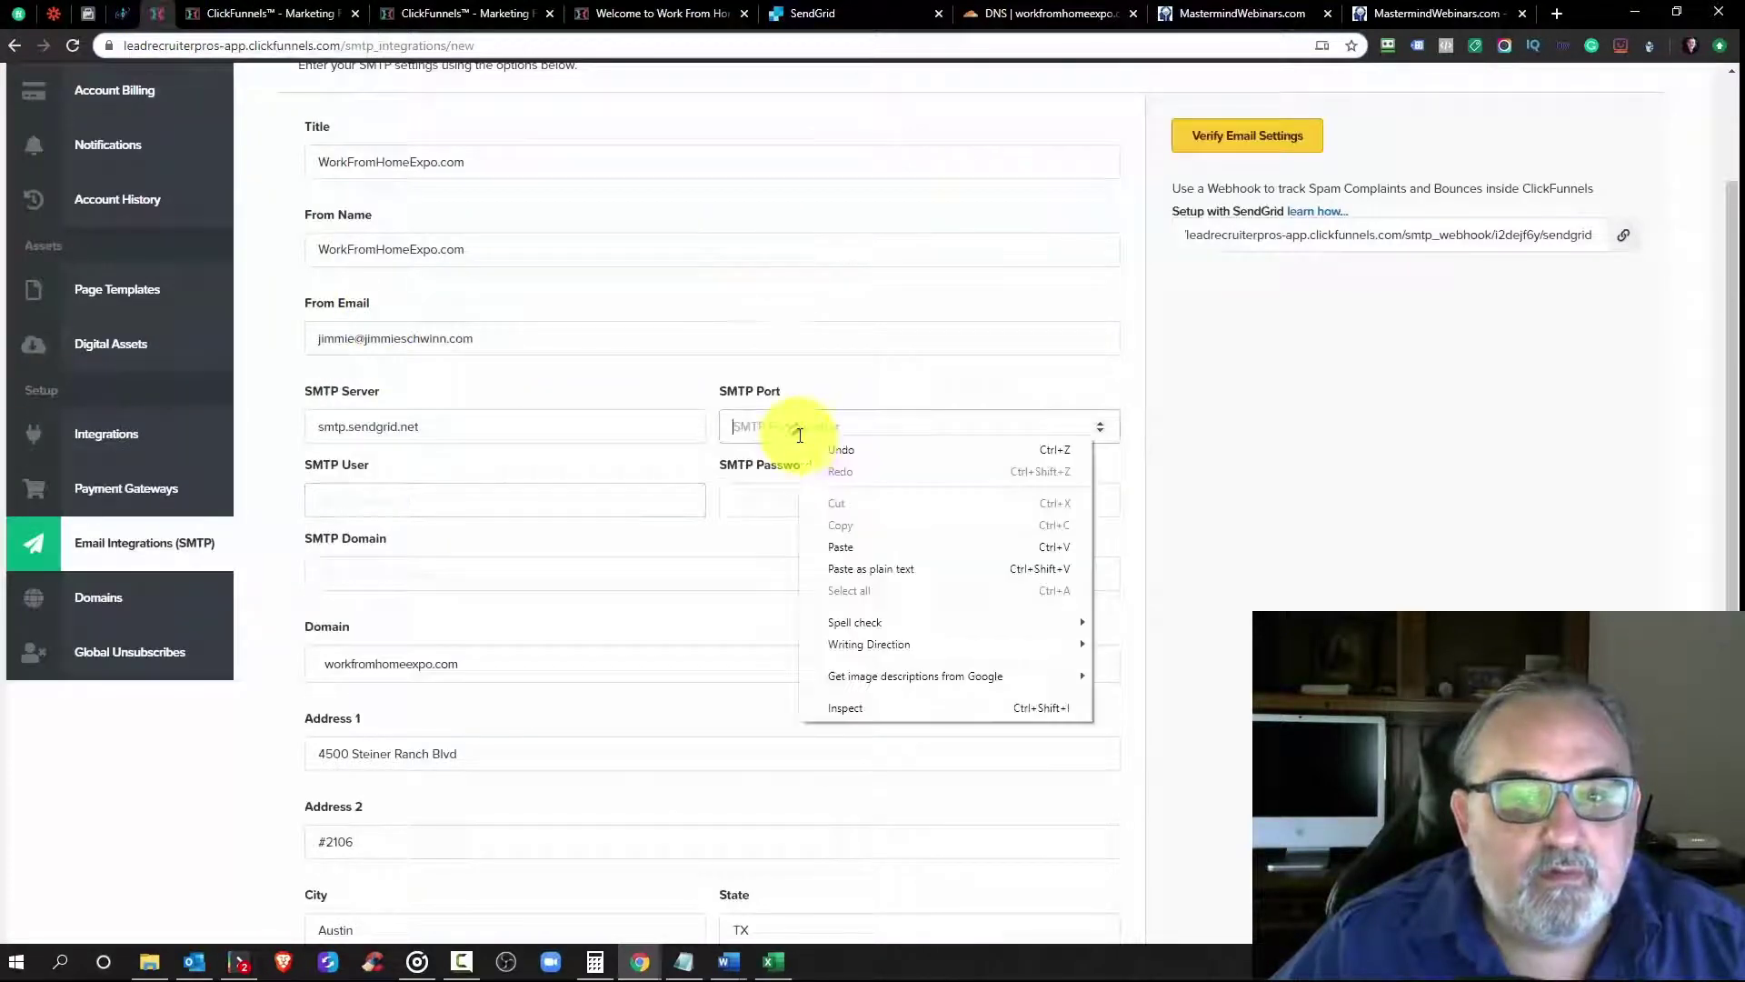
left_click(826, 549)
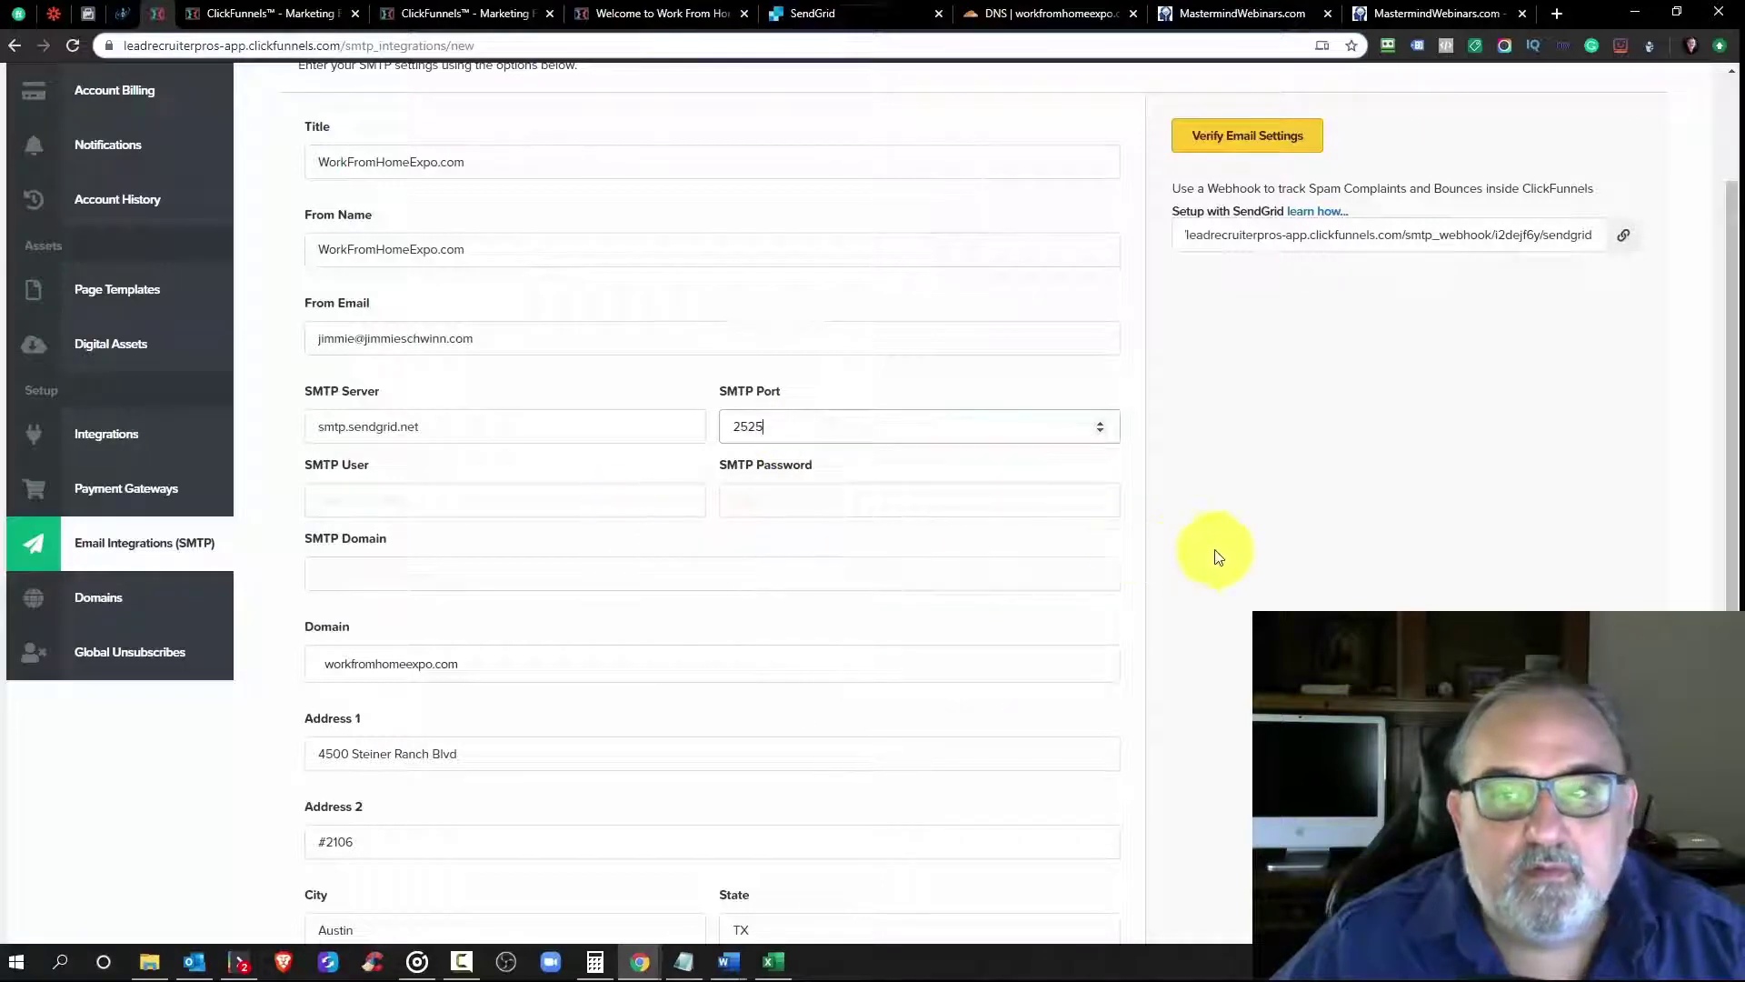
Step: Review the SMTP User, SMTP Password, SMTP Domain and Domain fields of the new integration for missing entries
left_click(1252, 549)
scroll(714, 564, "down", 1)
scroll(714, 564, "down", 3)
left_click(390, 313)
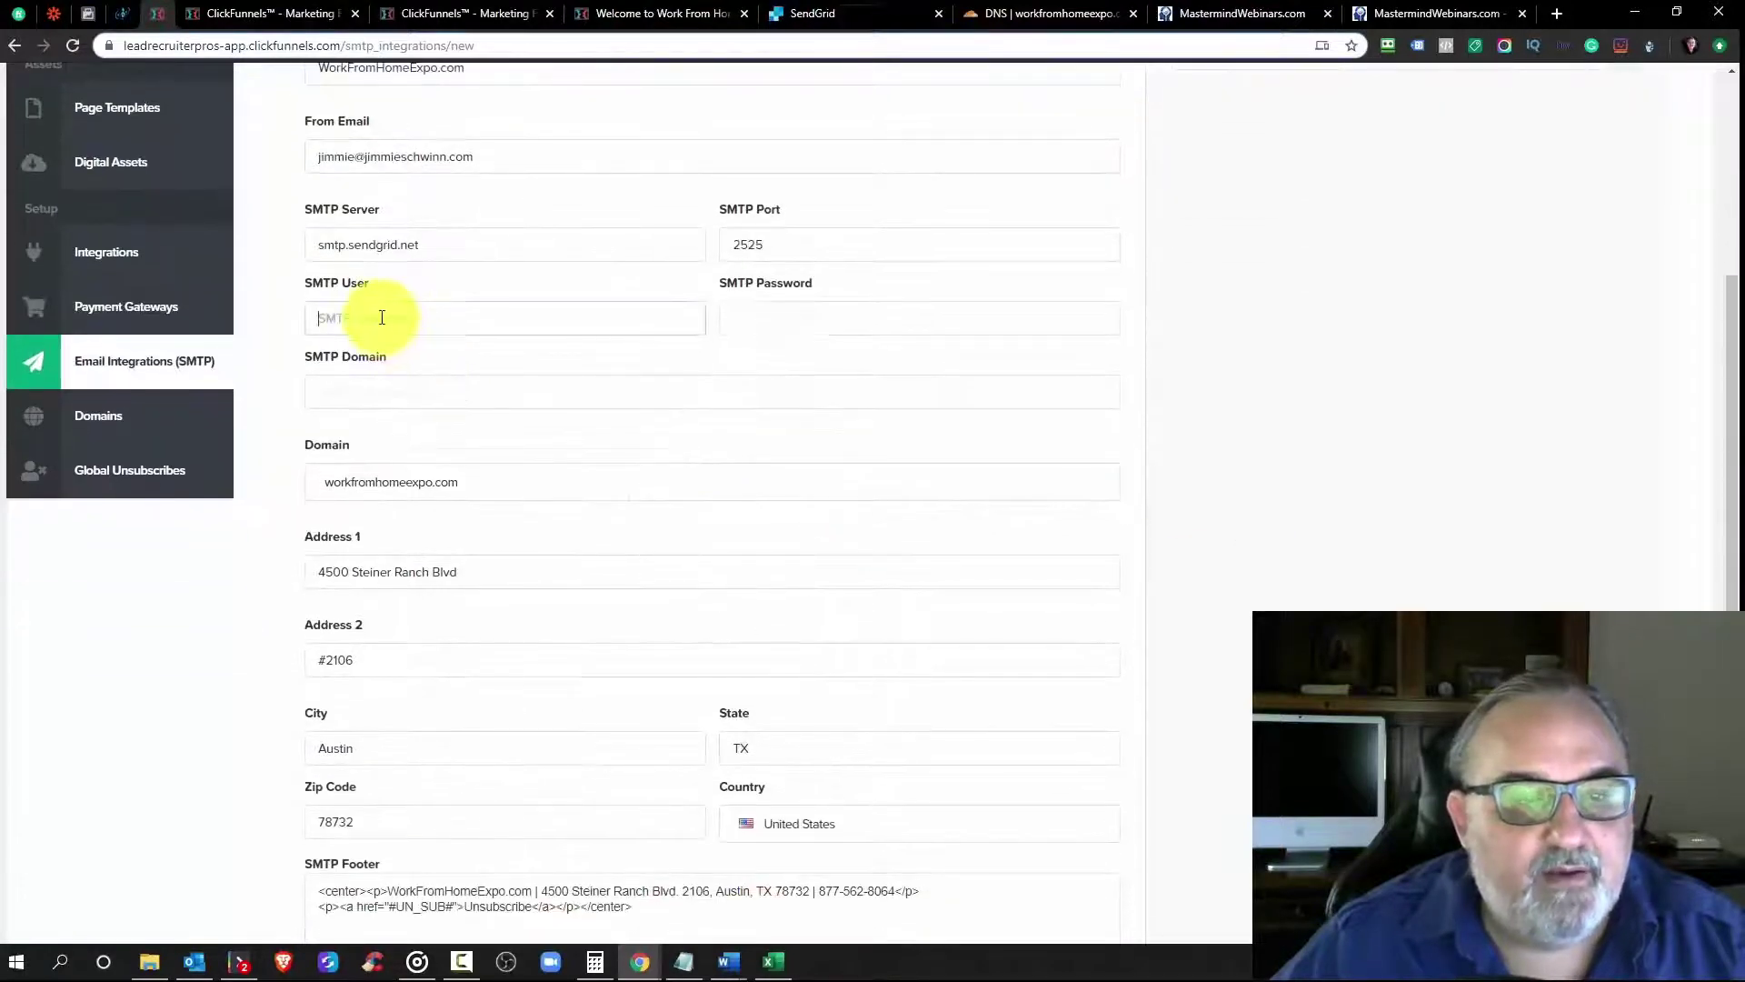
left_click(743, 320)
left_click(356, 402)
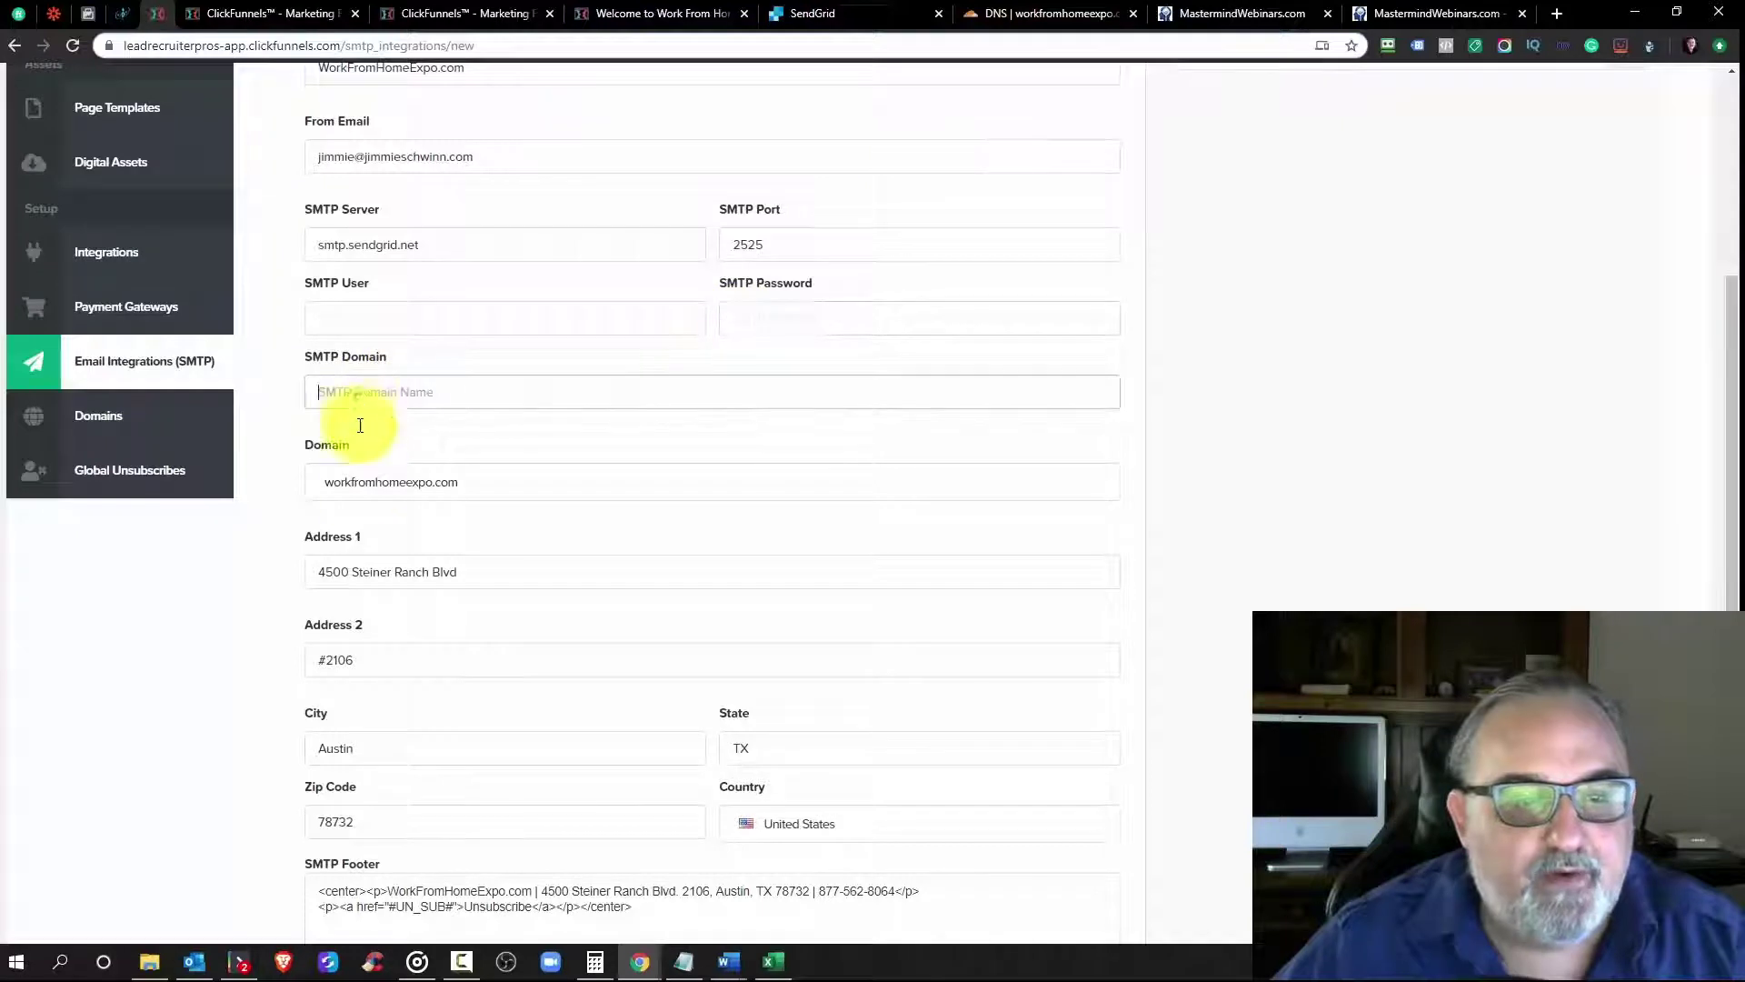
left_click(383, 482)
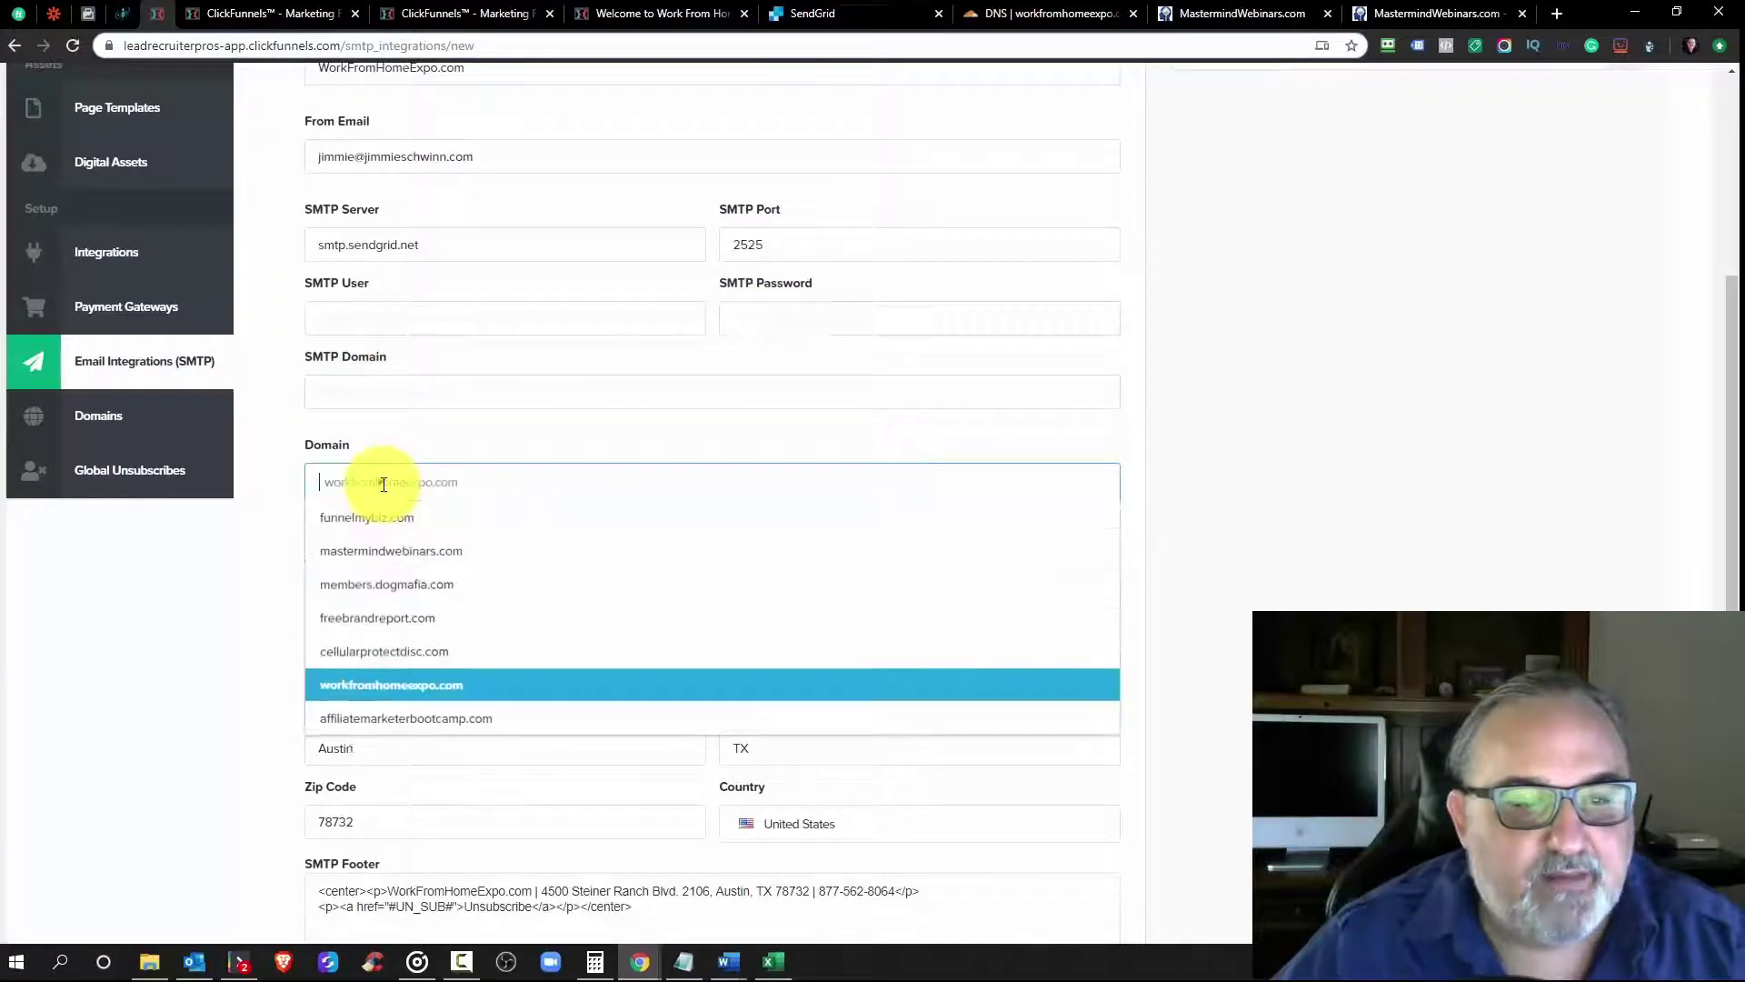
left_click(287, 533)
scroll(282, 527, "down", 3)
scroll(277, 520, "up", 3)
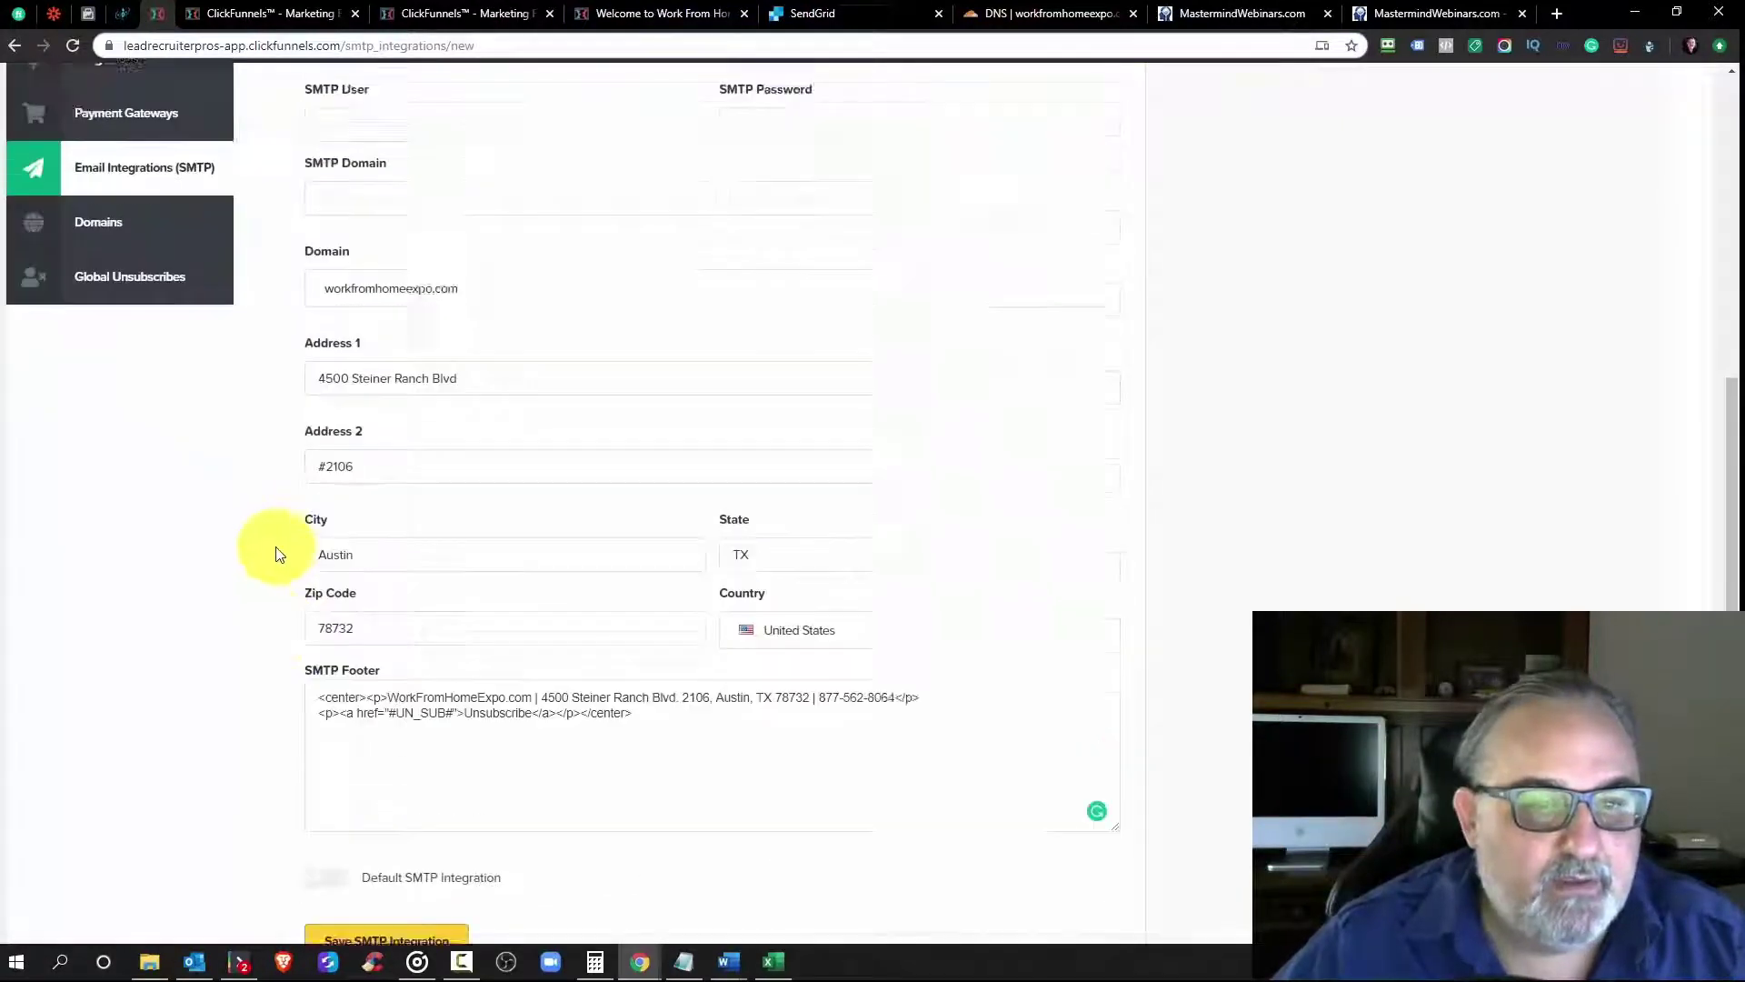
Step: Copy the title WorkFromHomeExpo.com into the SMTP Domain of the new integration
scroll(386, 376, "up", 3)
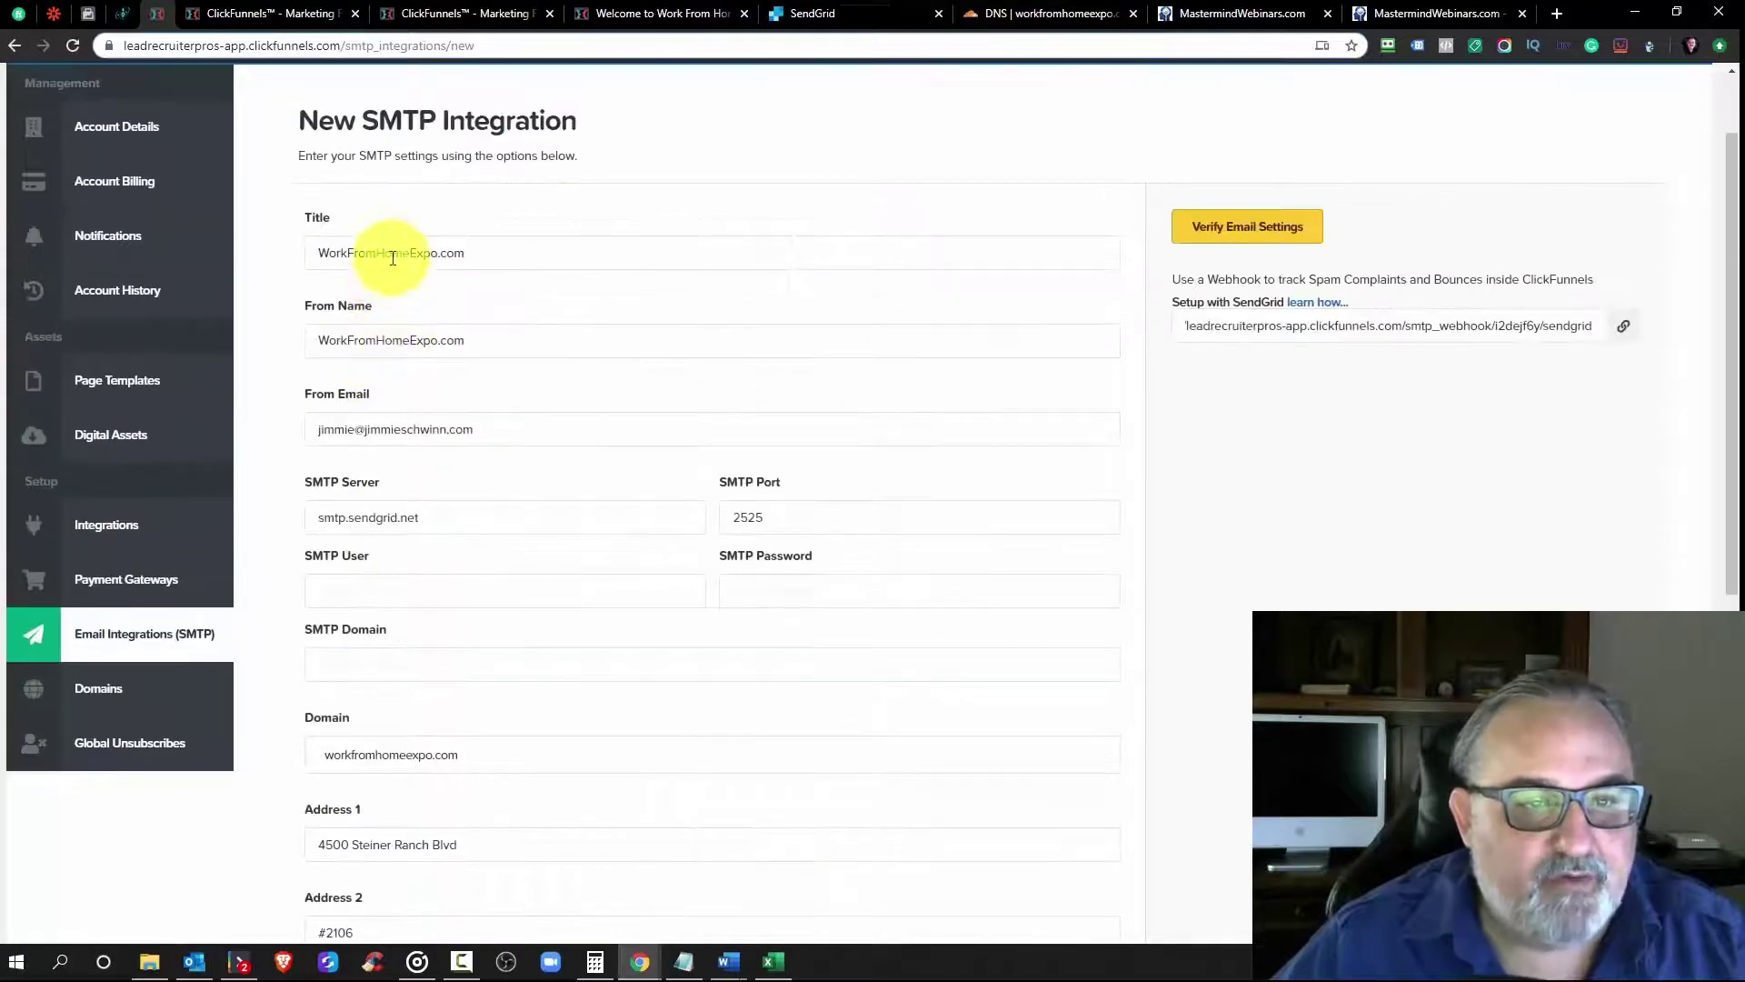
right_click(400, 260)
left_click(412, 322)
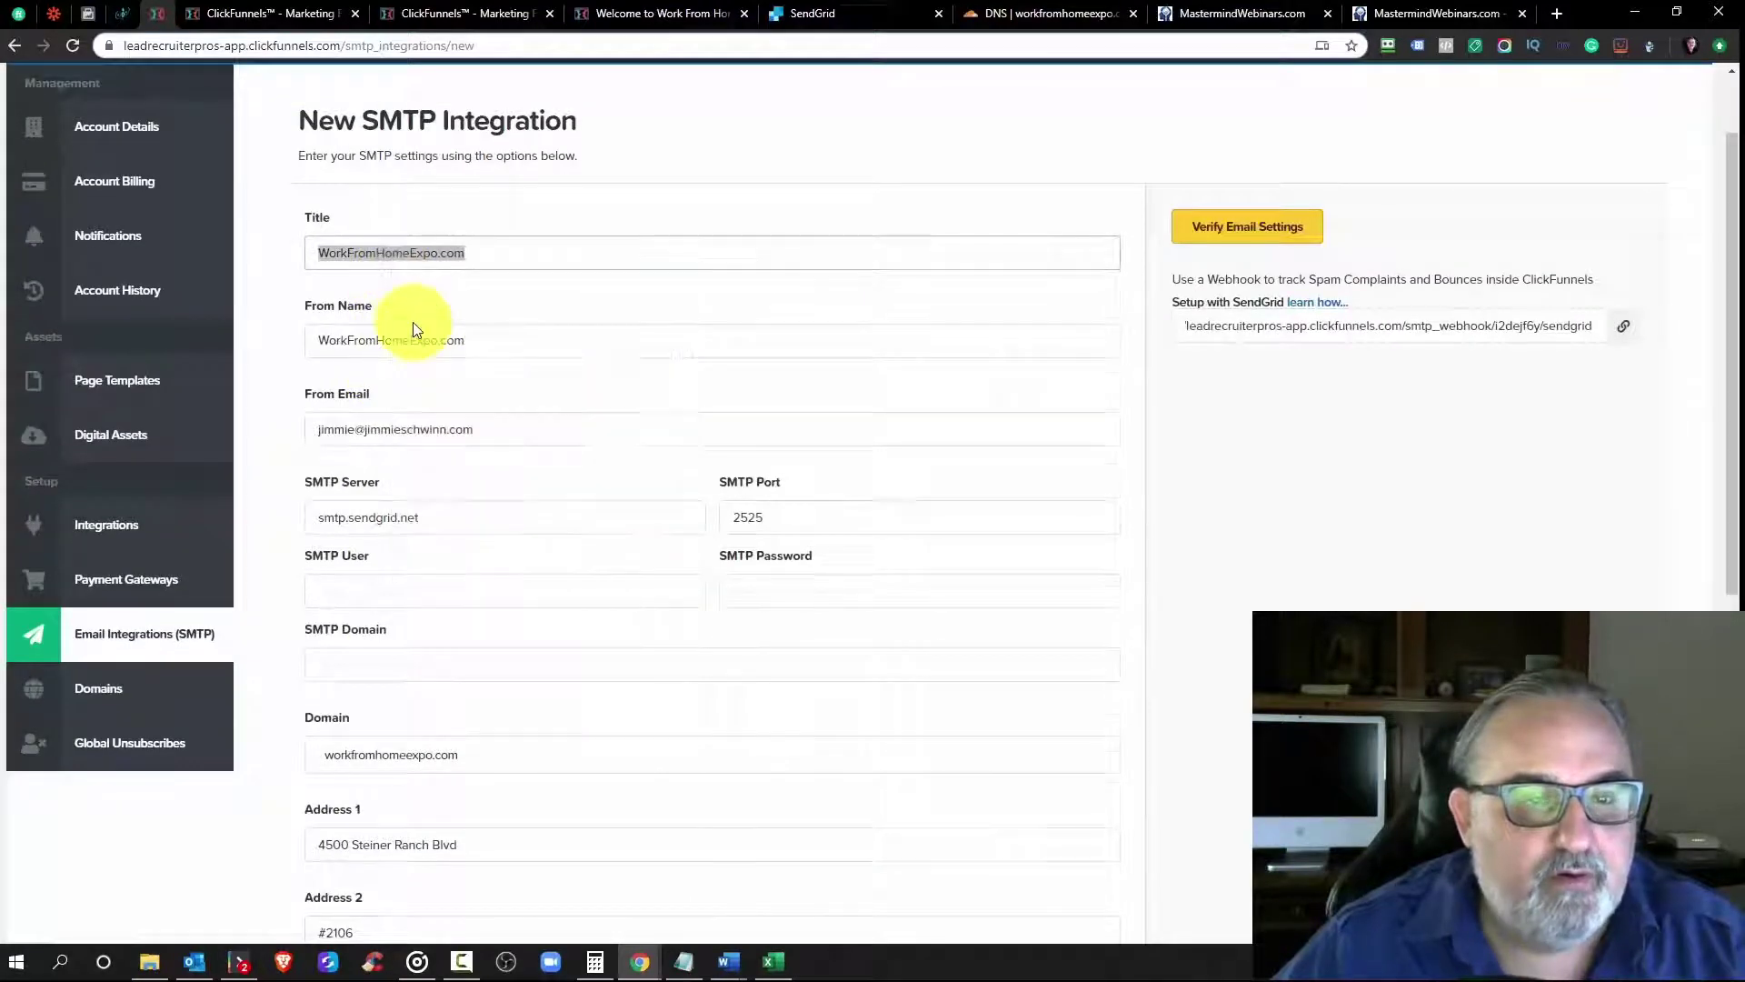
scroll(412, 322, "down", 4)
left_click(355, 301)
right_click(355, 301)
left_click(382, 409)
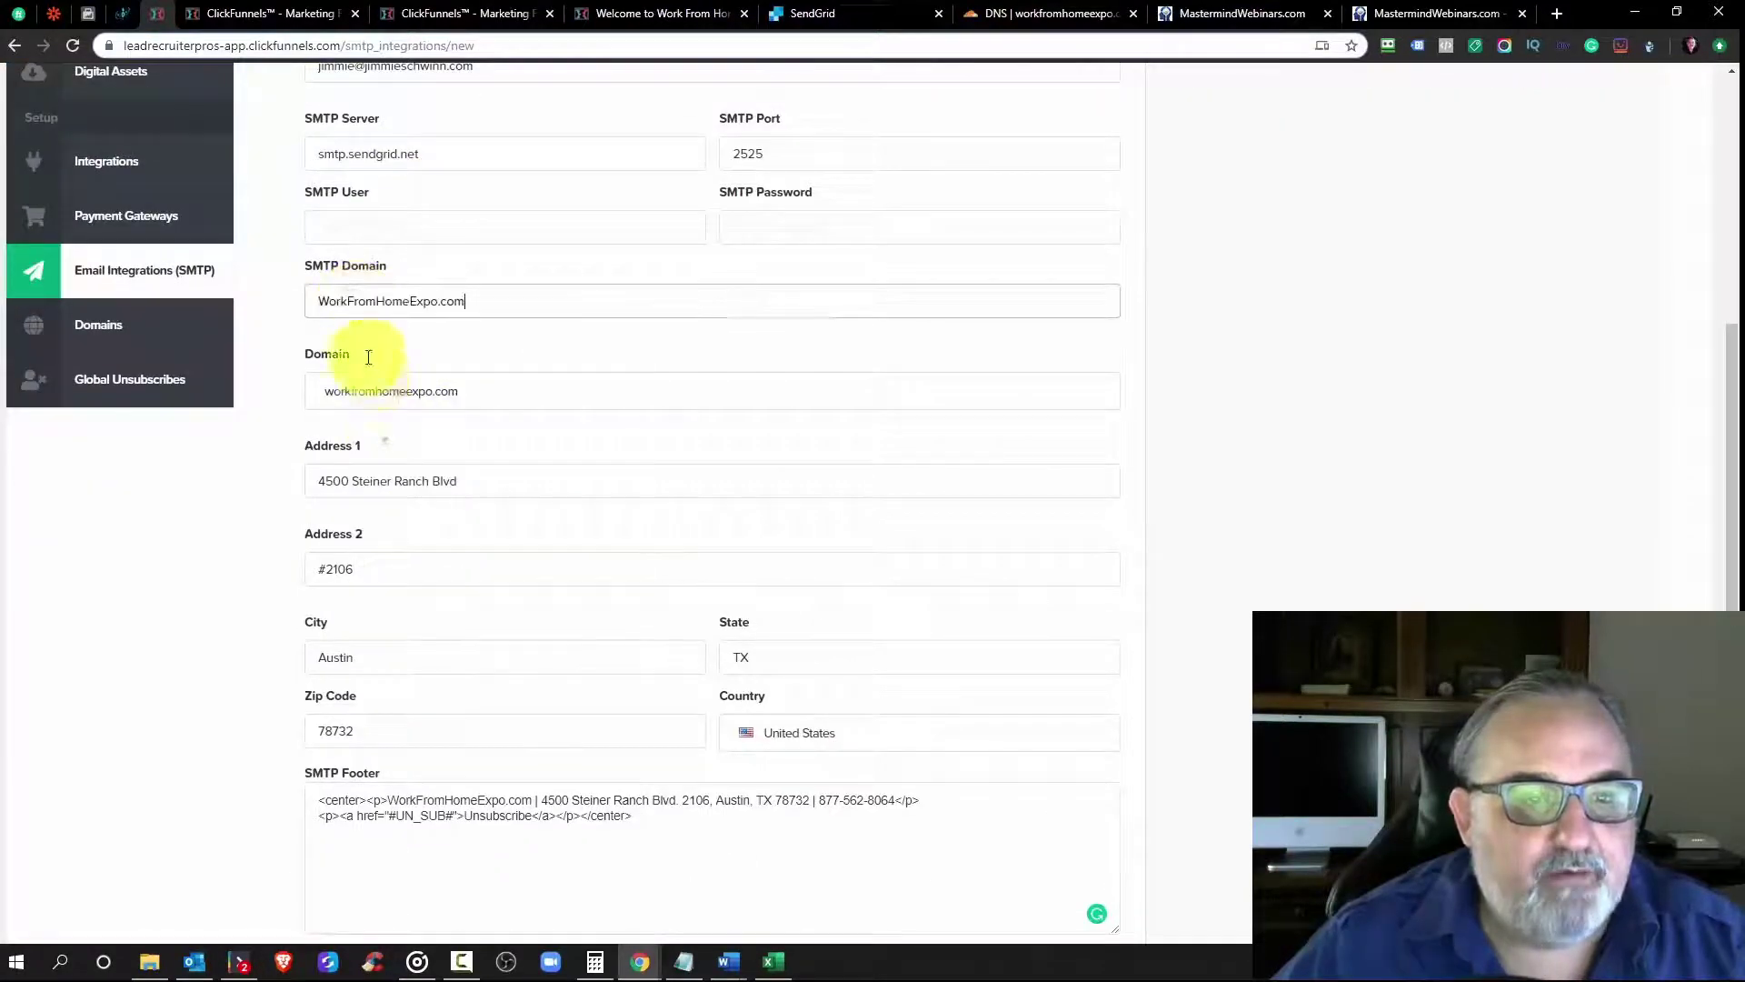
Step: Change the SMTP Domain to all lowercase, workfromhomeexpo.com
key("Home")
key("Delete")
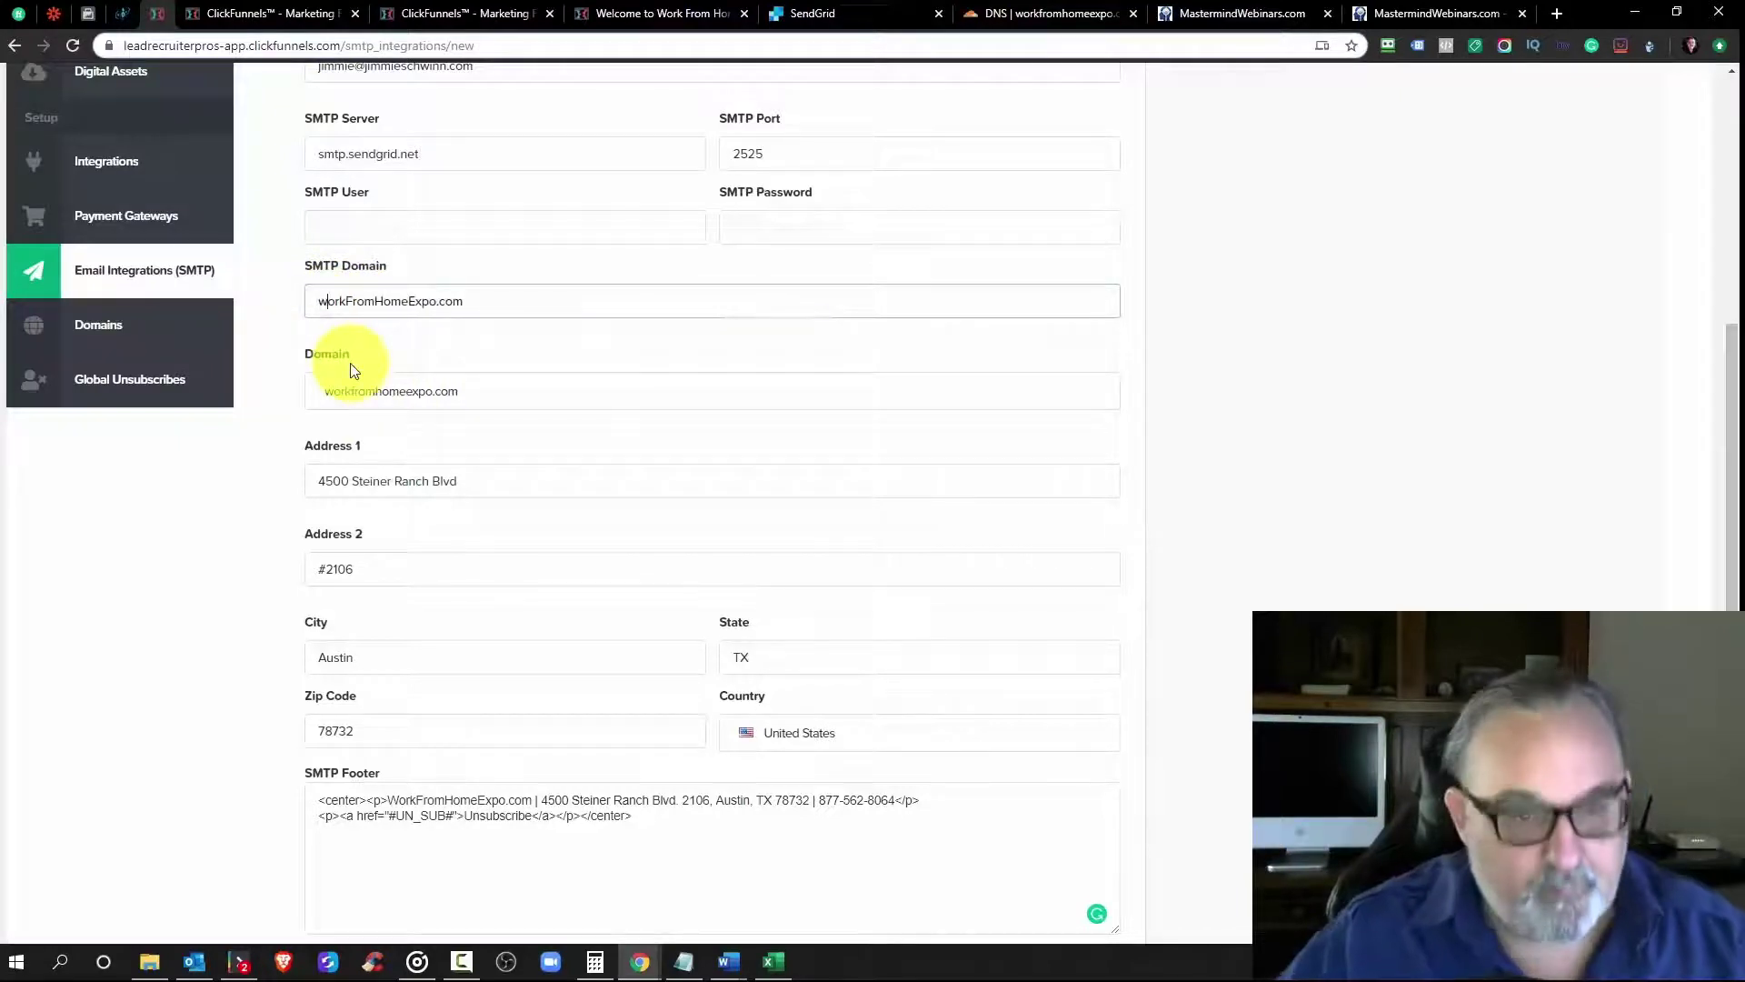
type("w")
left_click(352, 301)
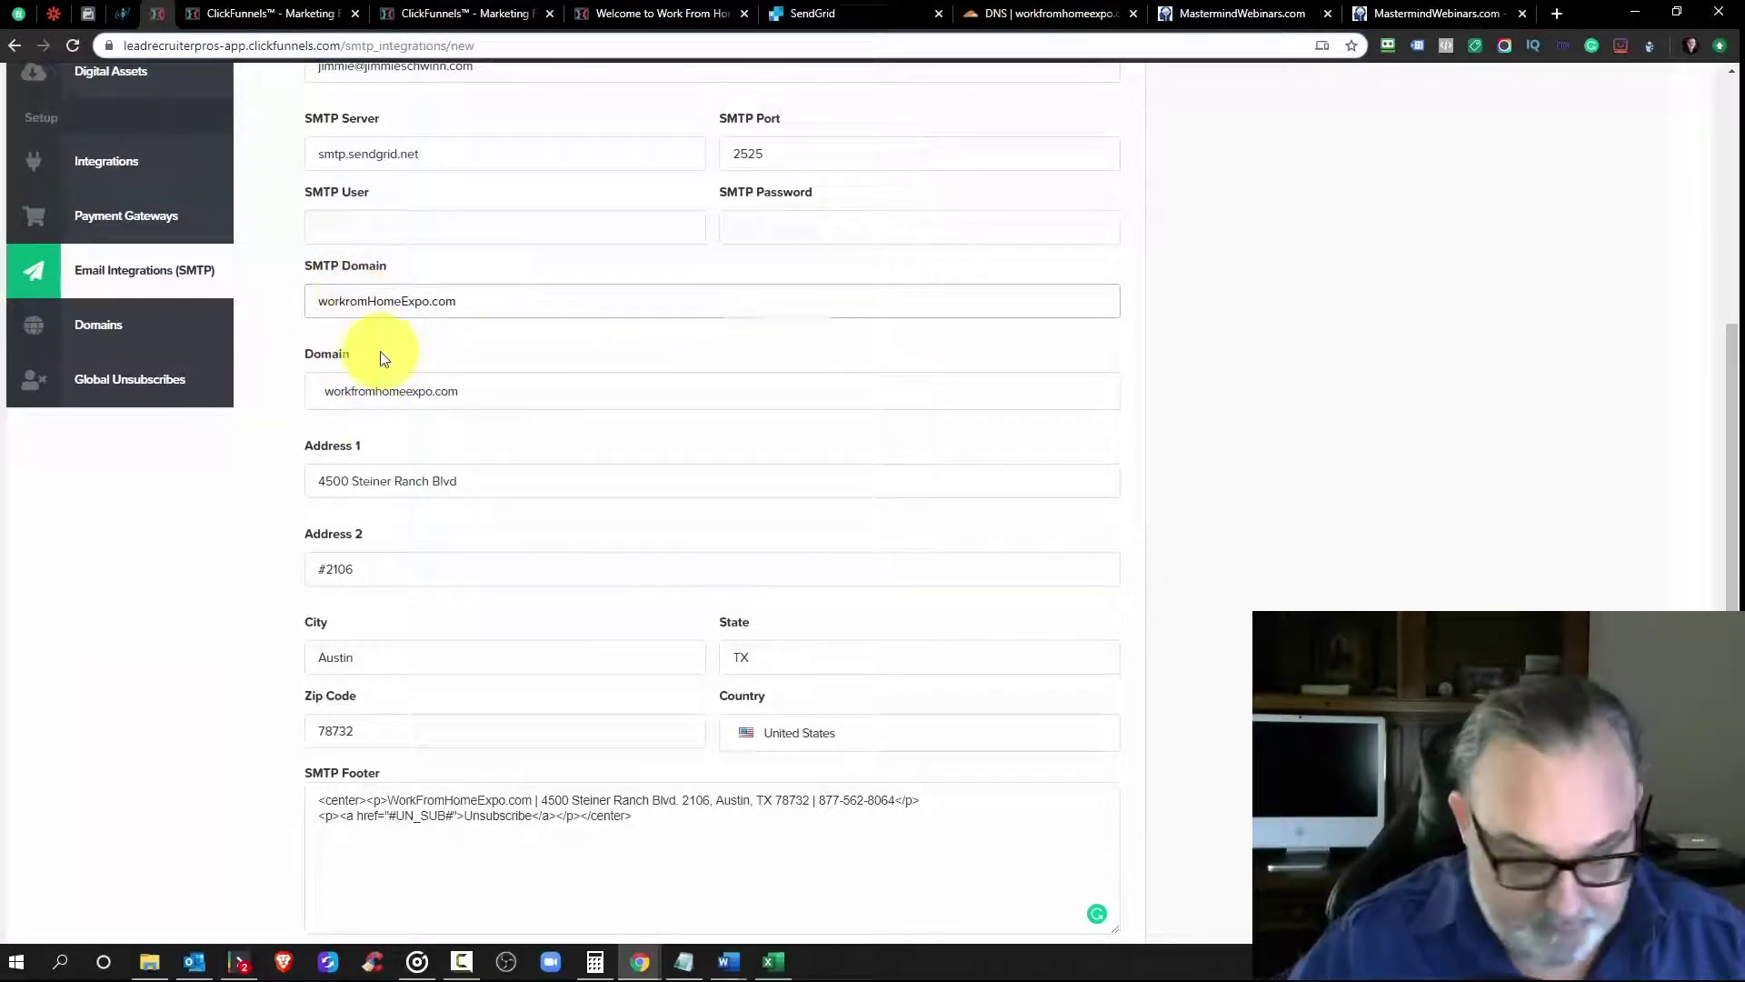
type("f")
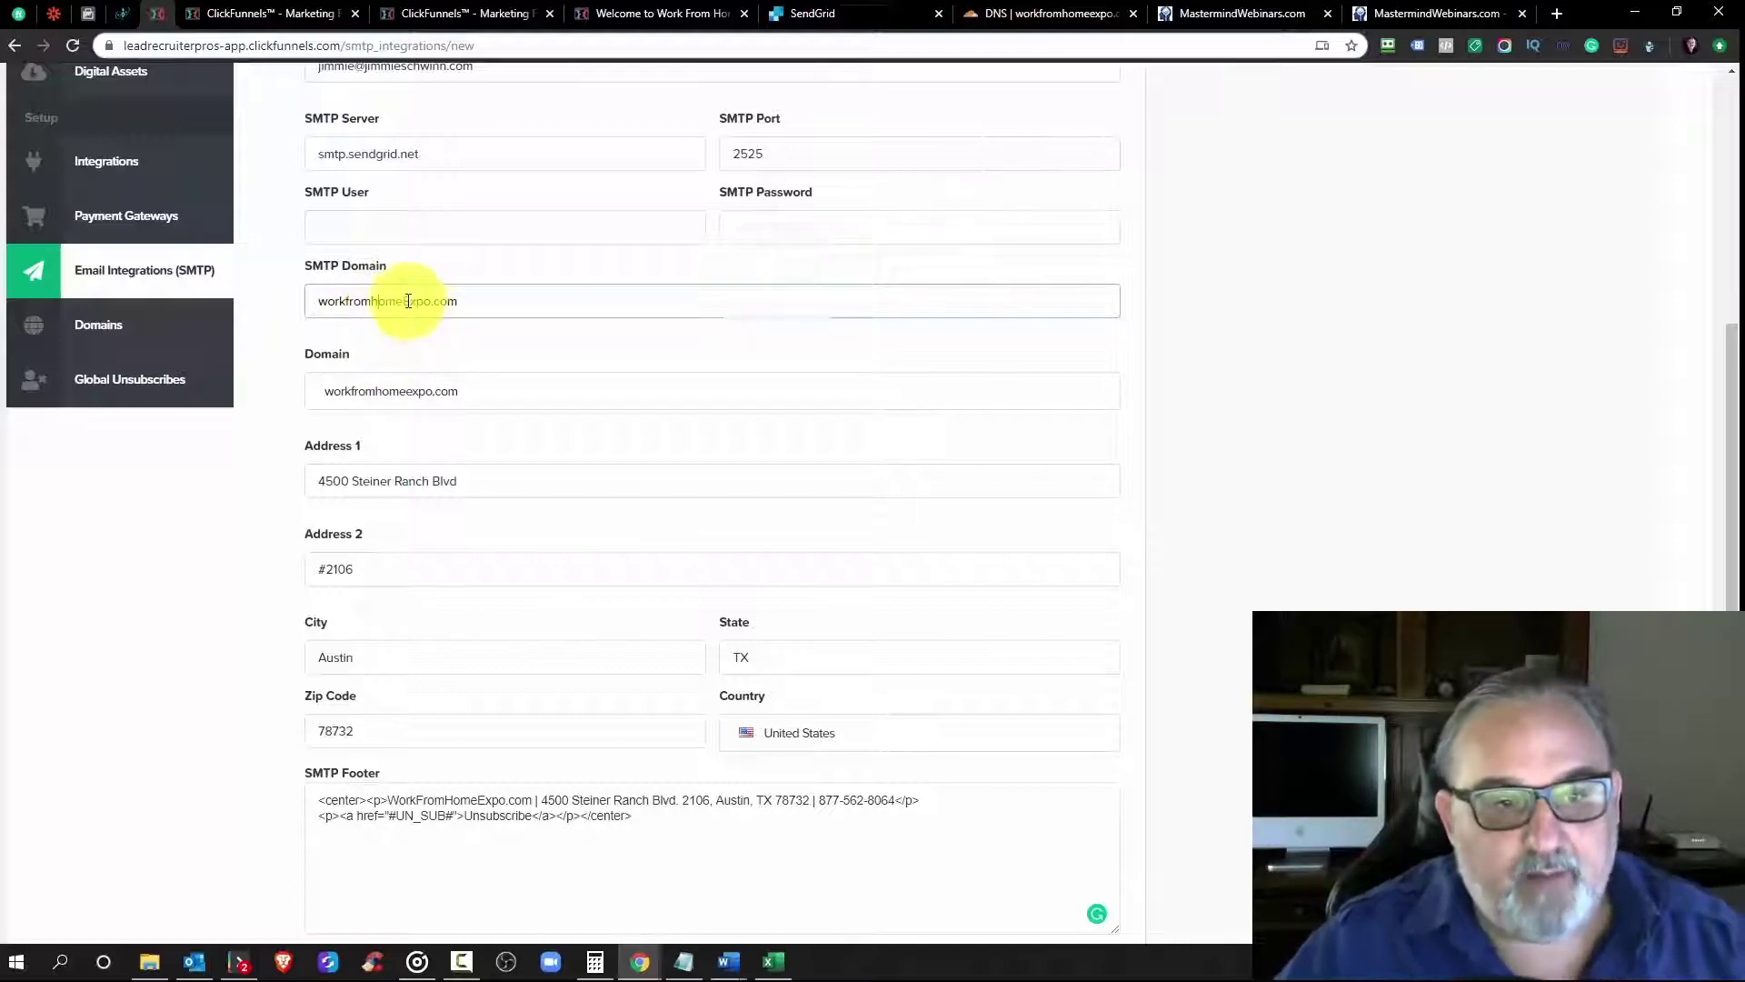
left_click(405, 302)
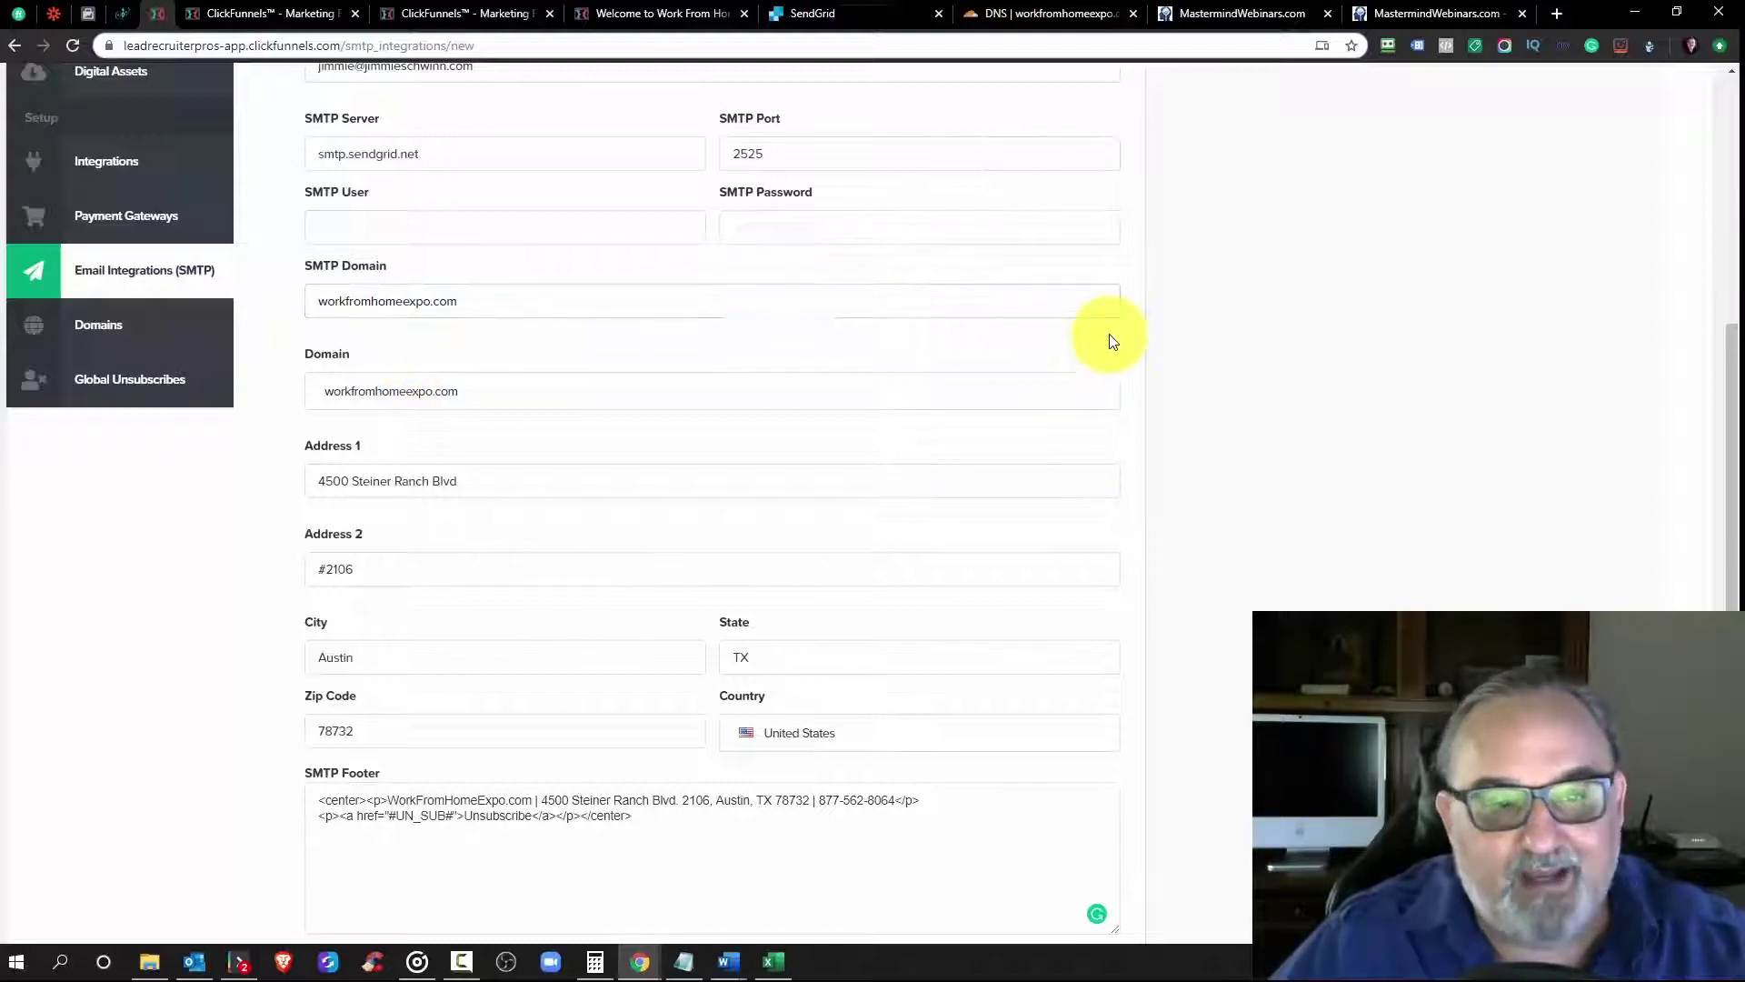
Step: Enter the SMTP User workfromhomeexpo and the SMTP Password, and save the new SMTP integration
scroll(1055, 361, "down", 3)
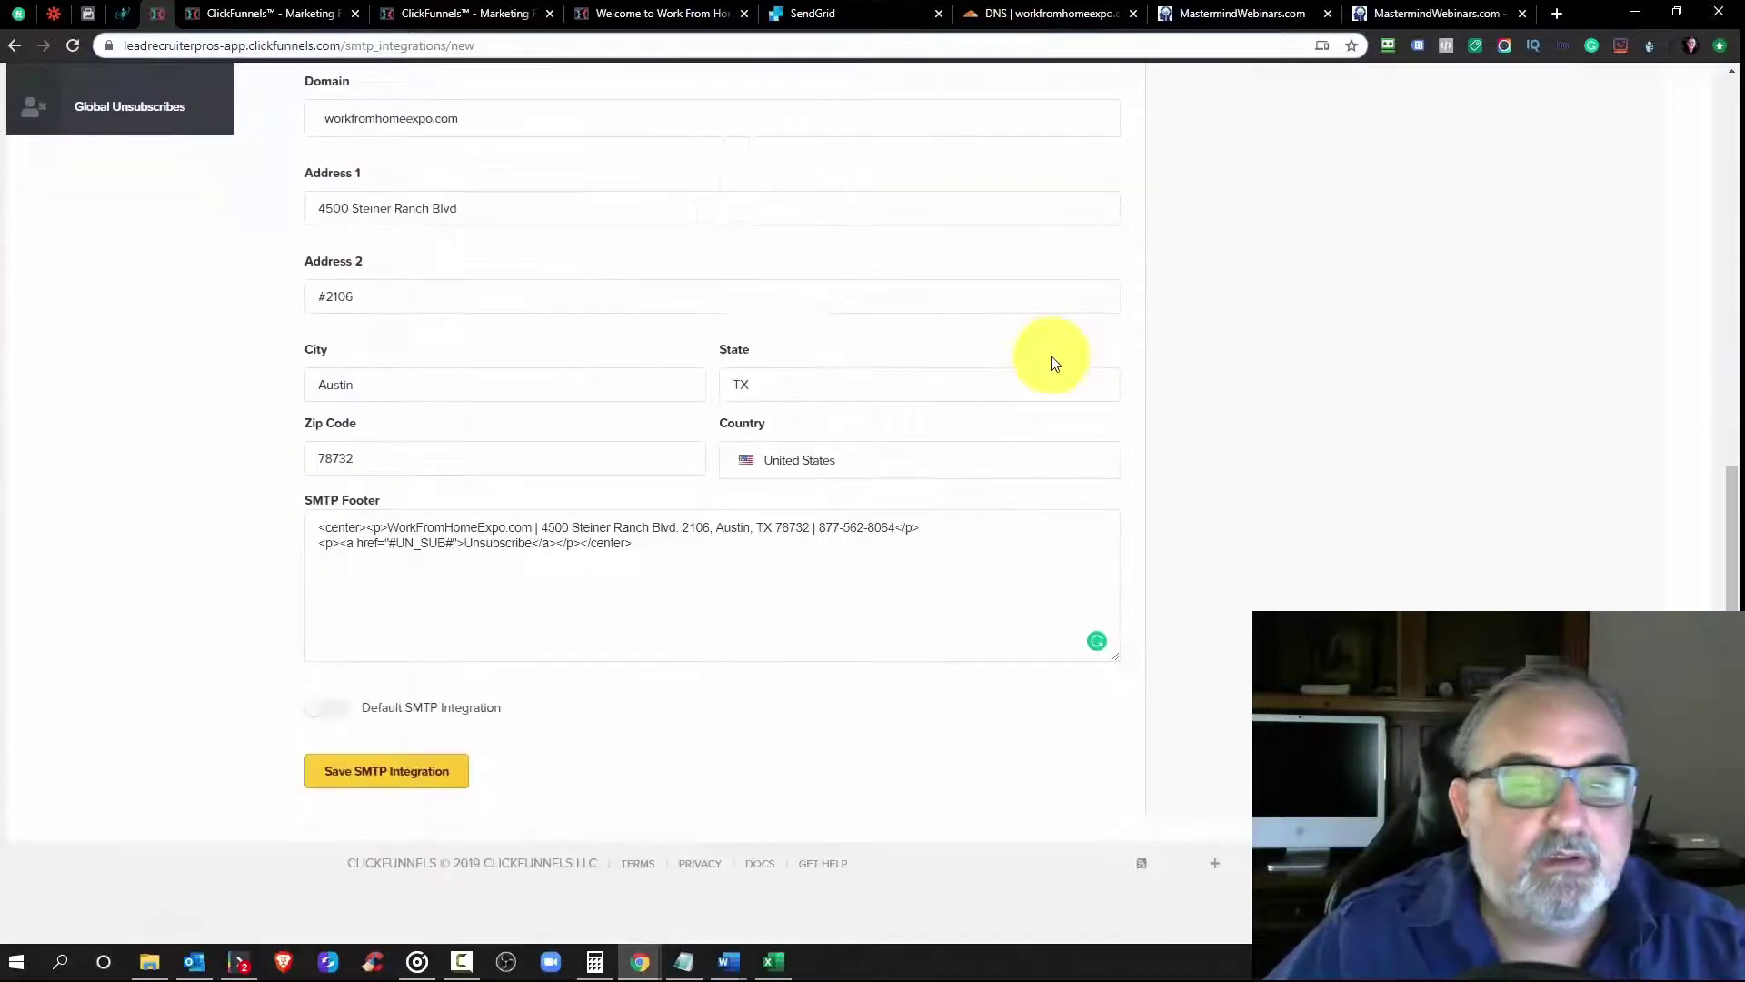
scroll(1107, 452, "up", 4)
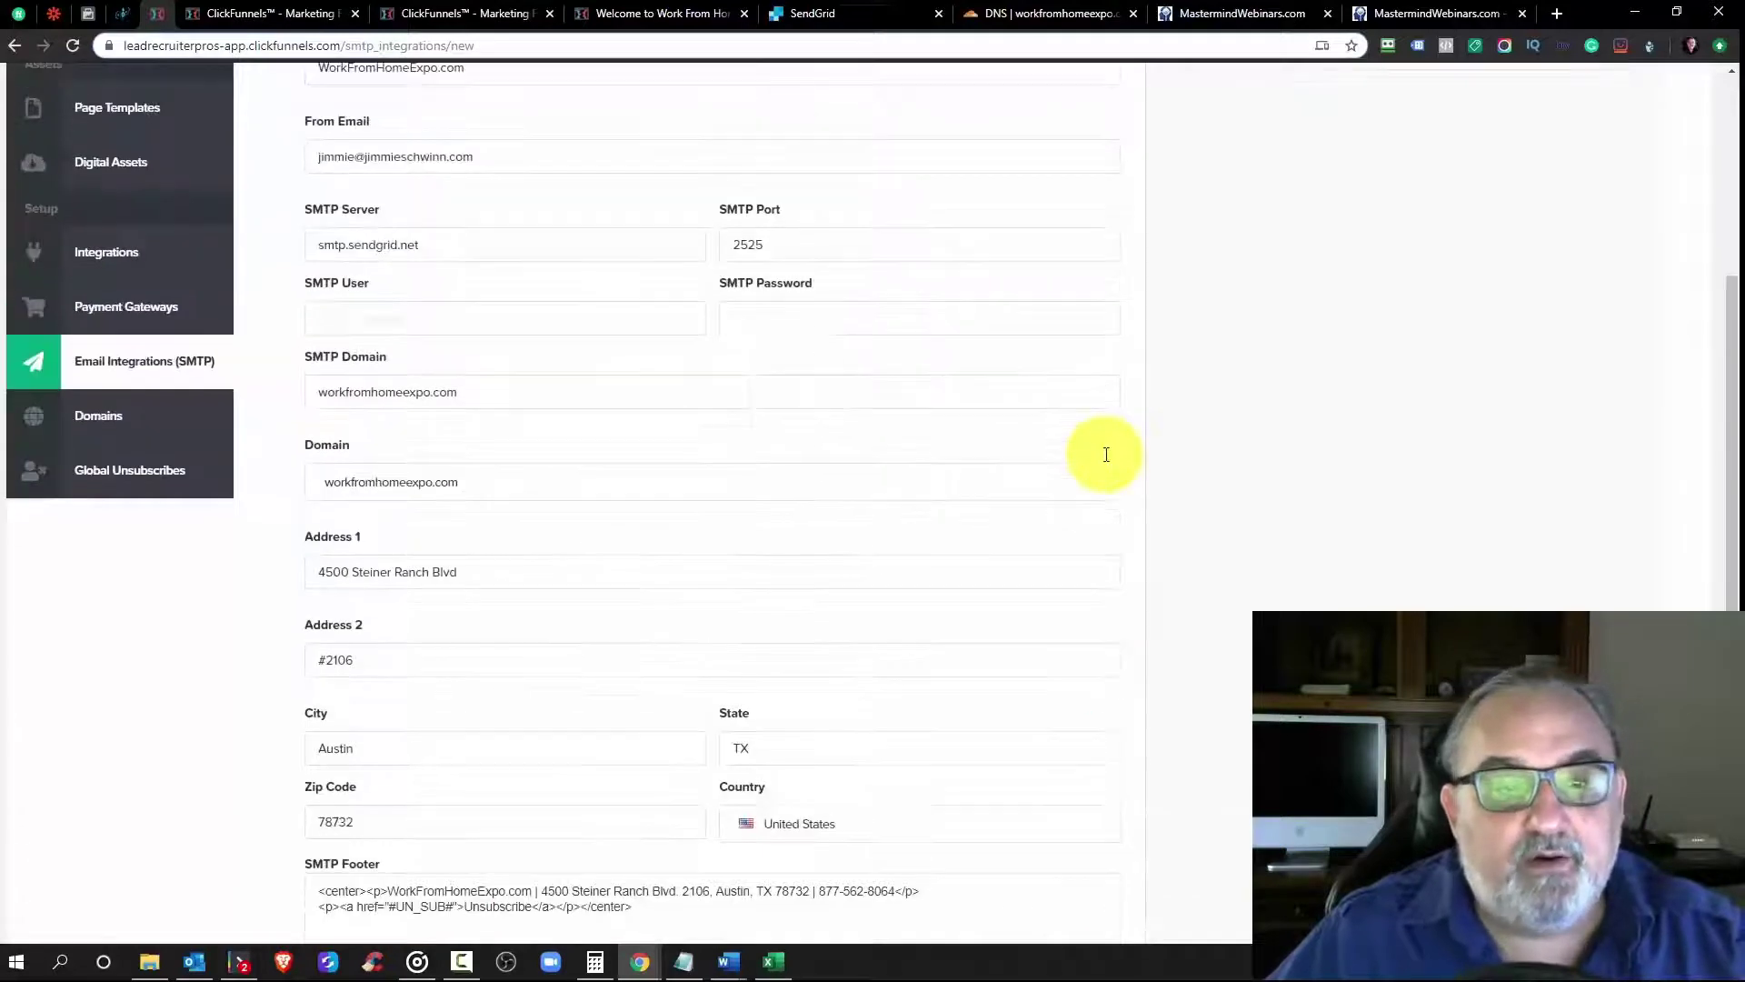
left_click(401, 317)
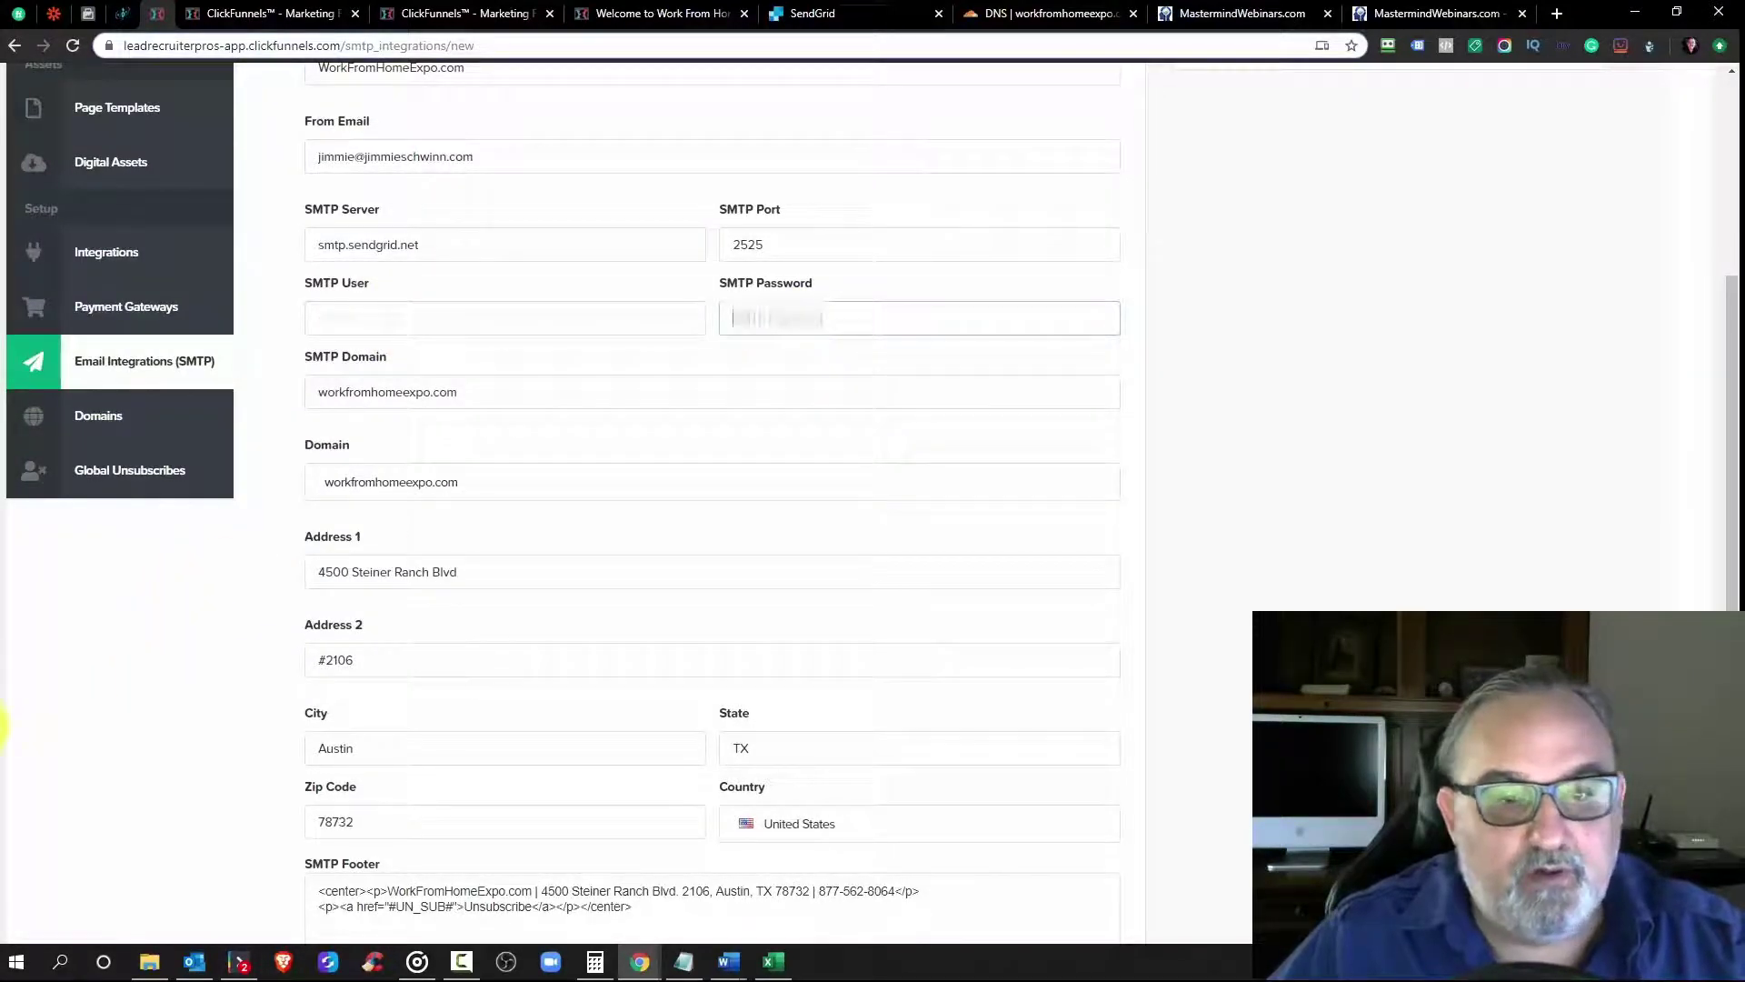
scroll(409, 728, "down", 4)
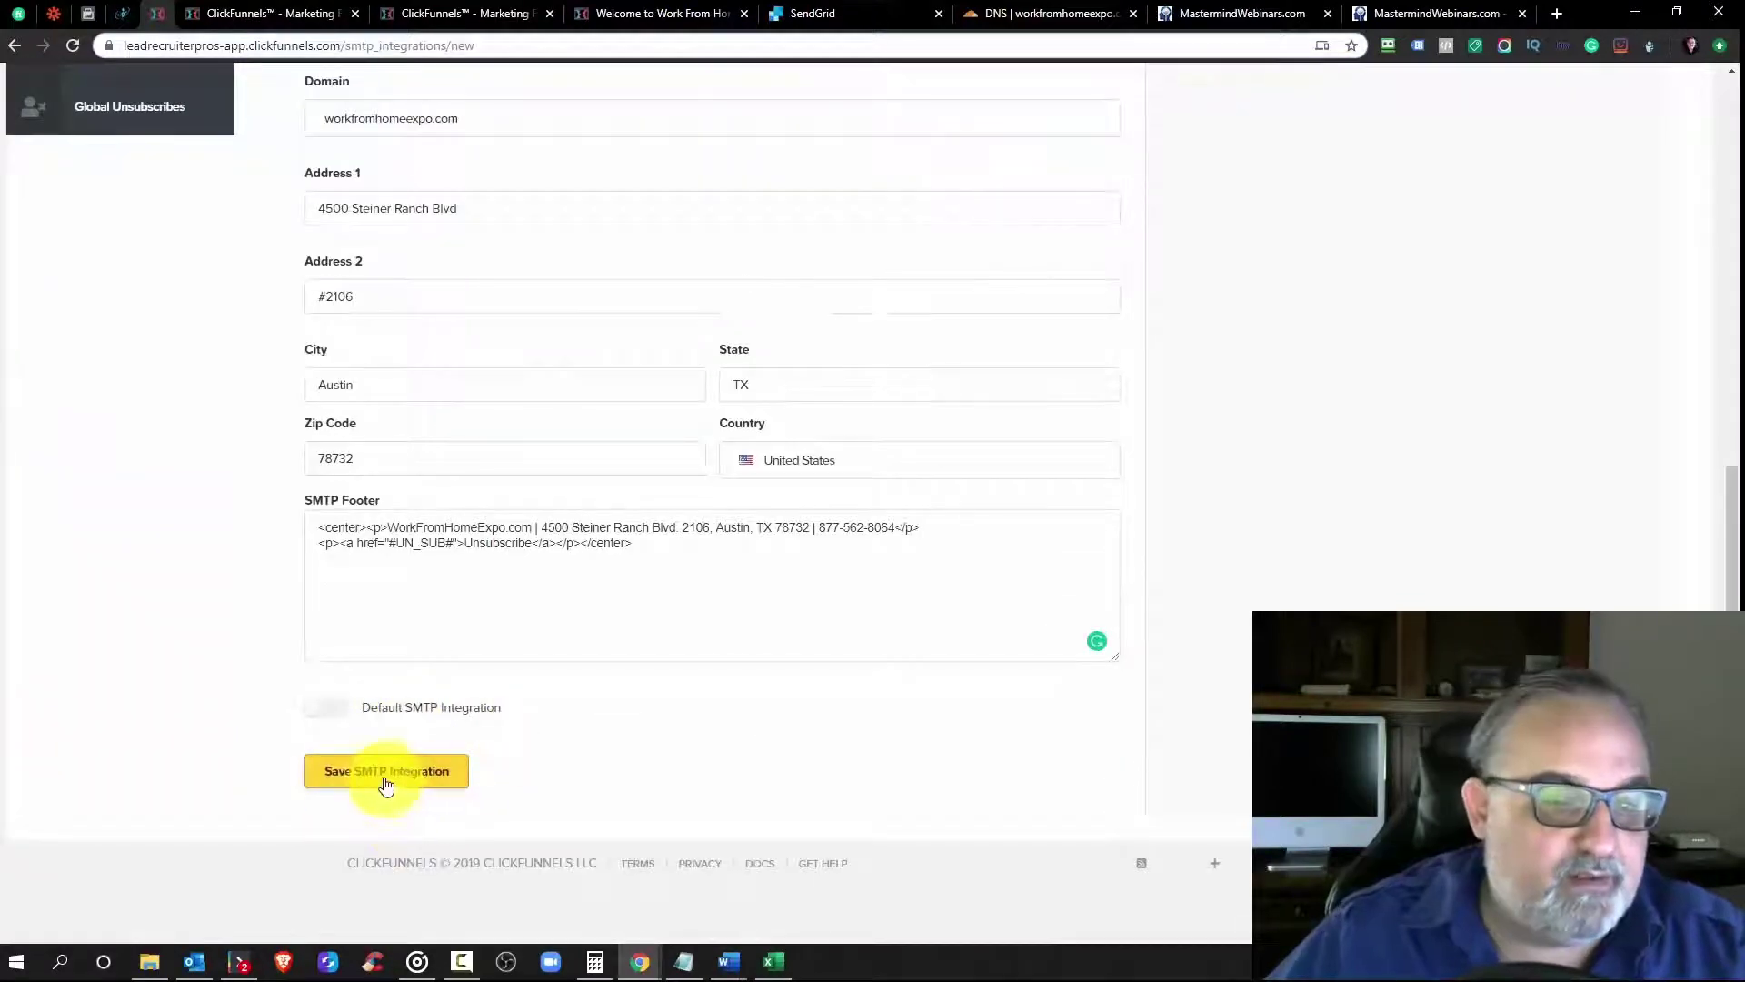
scroll(577, 733, "up", 8)
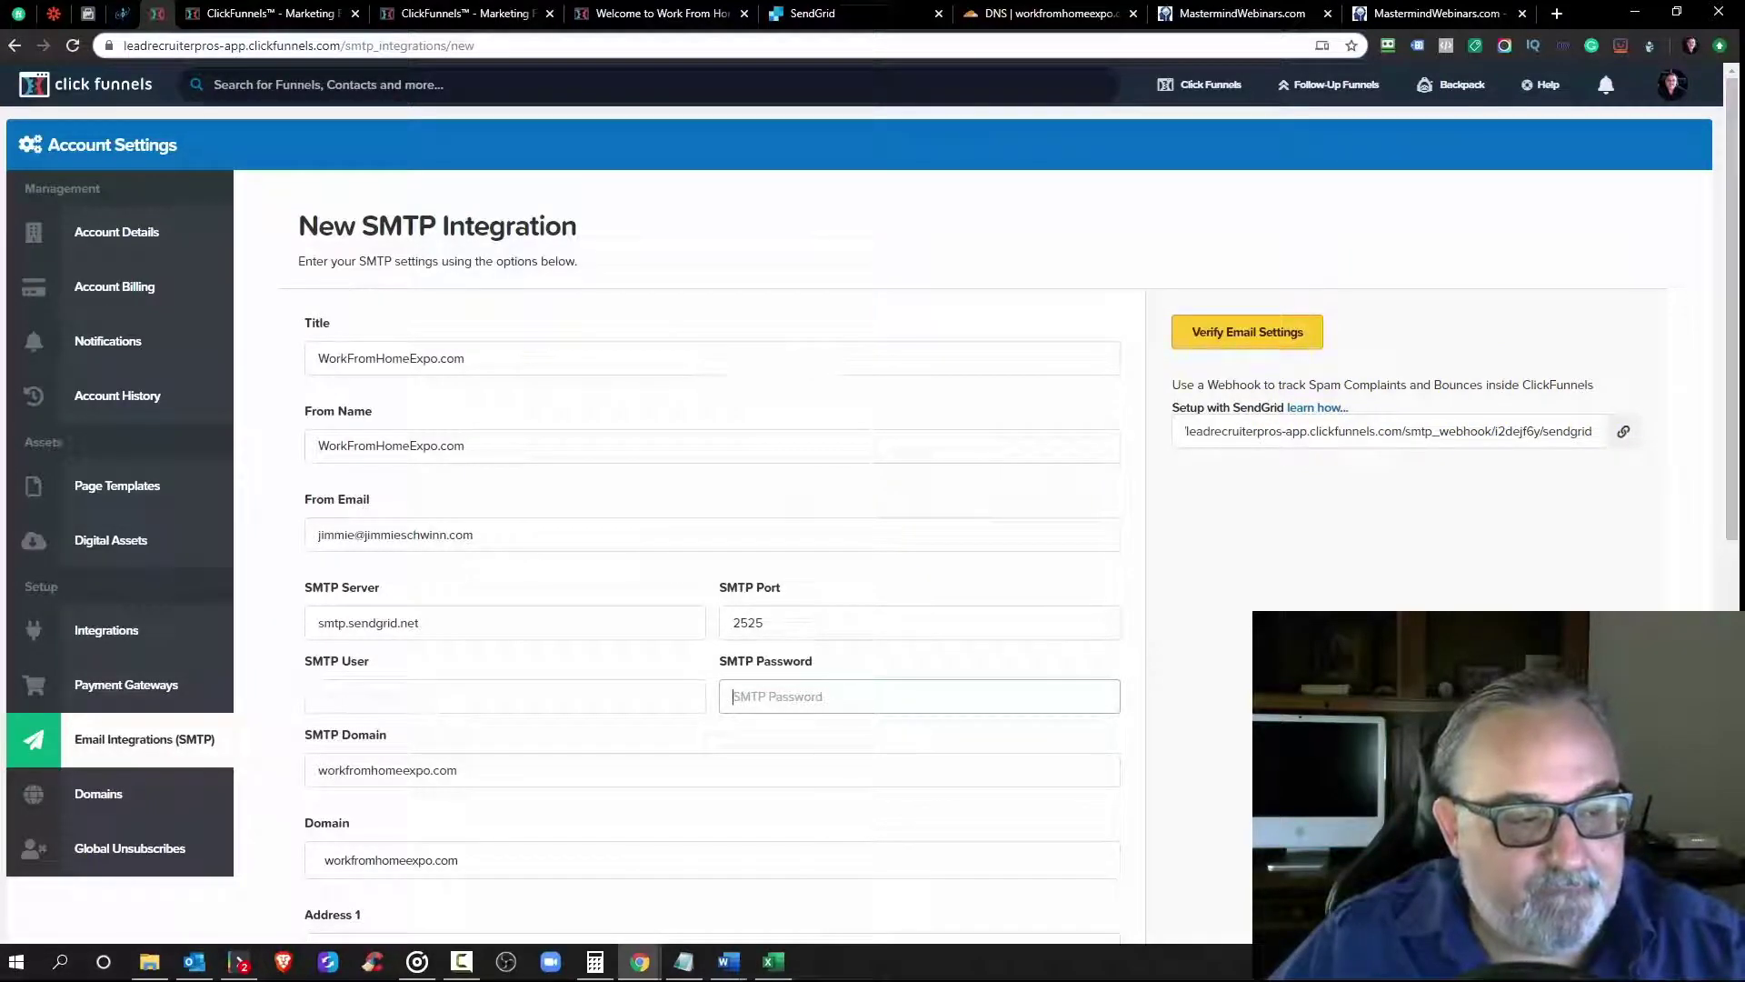
key("Return")
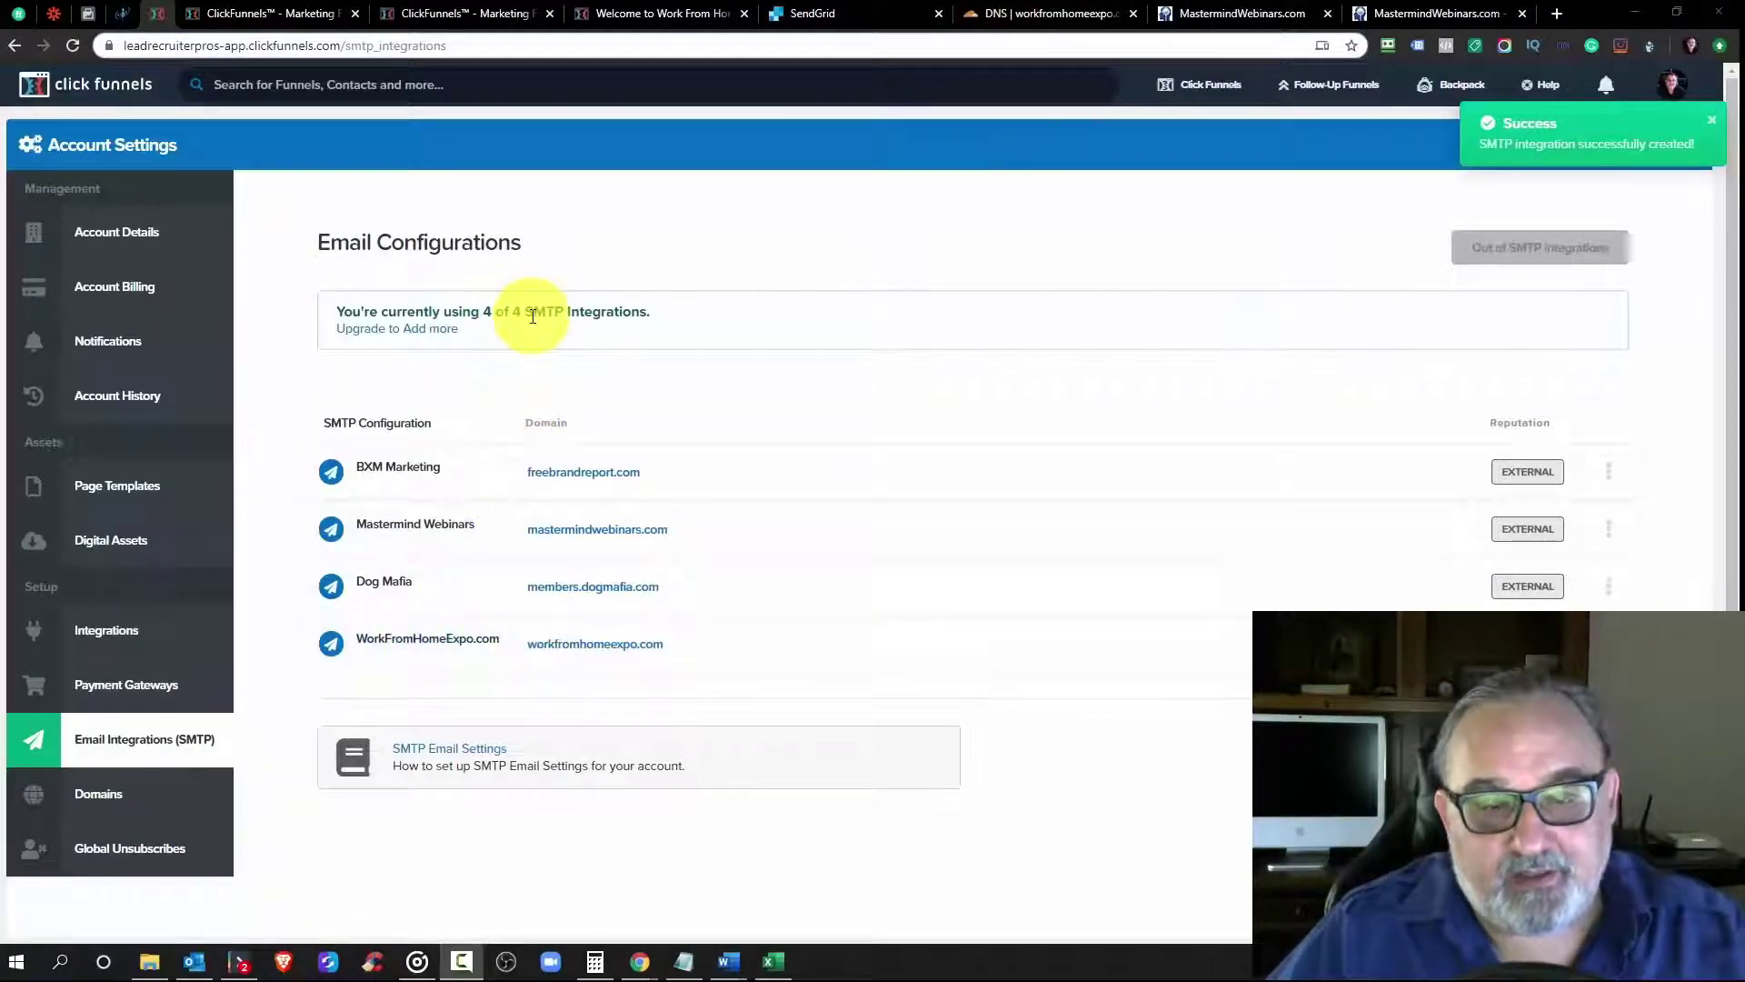
Step: Examine how many of the account's allowed SMTP integrations are in use and dismiss the notification
triple_click(584, 311)
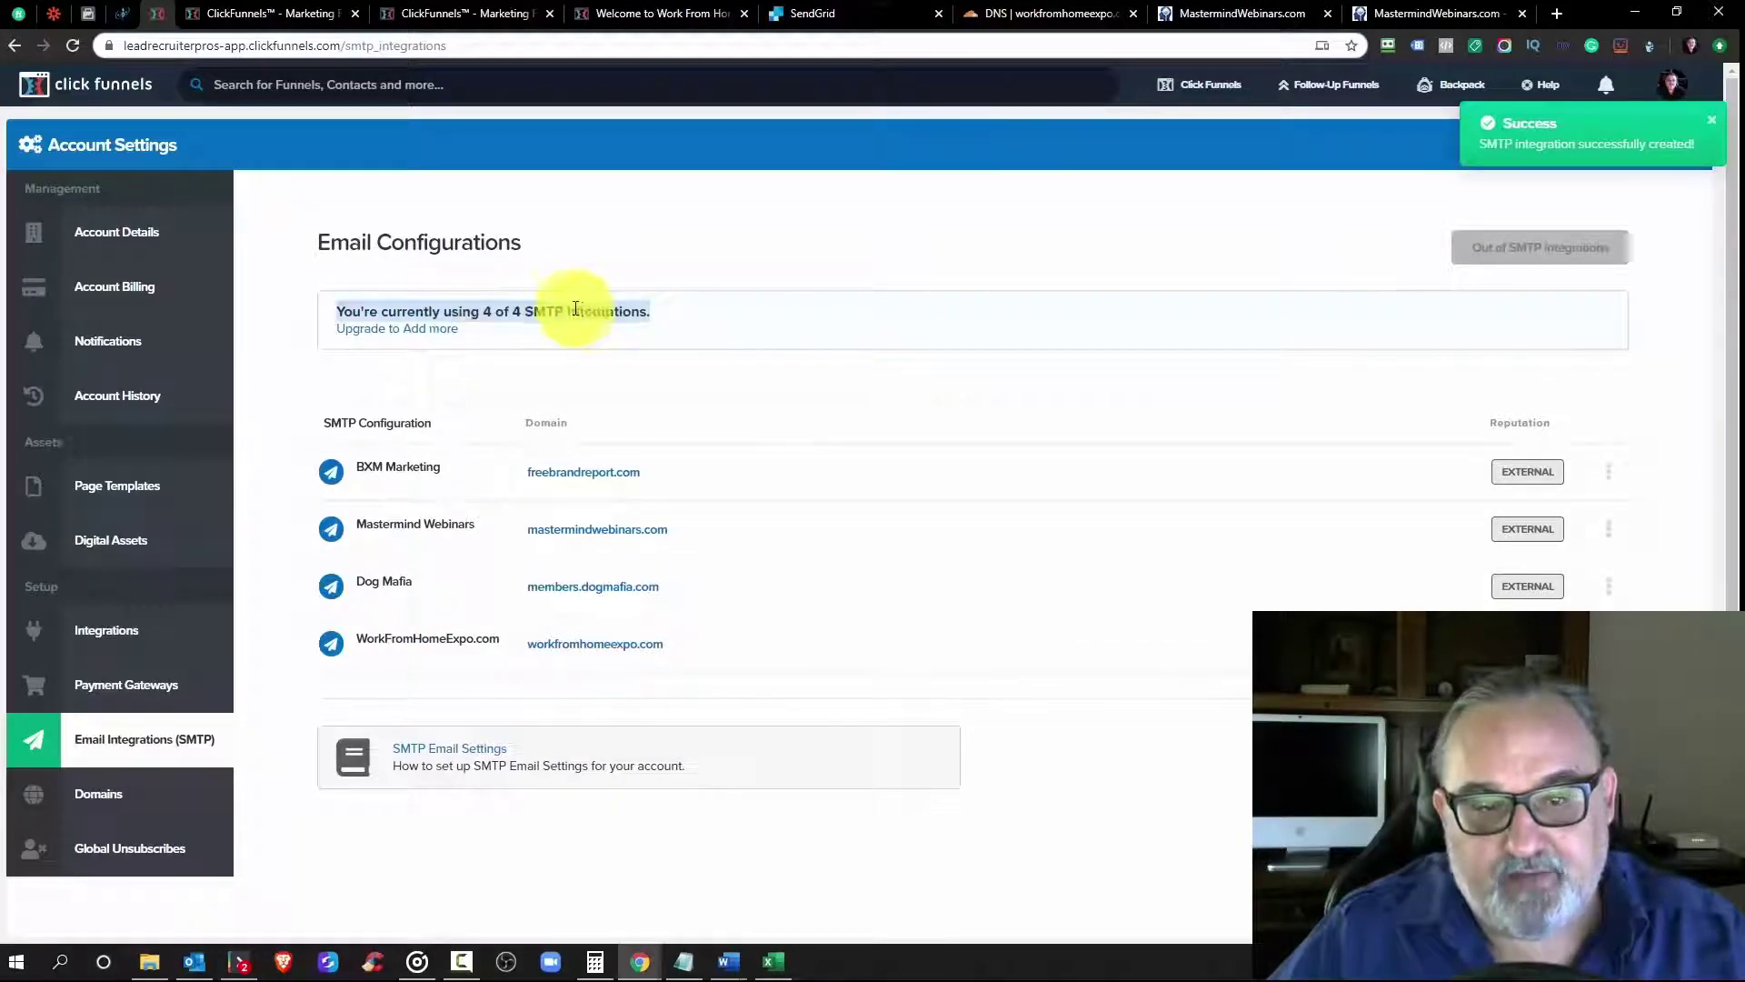
left_click_drag(649, 312, 336, 314)
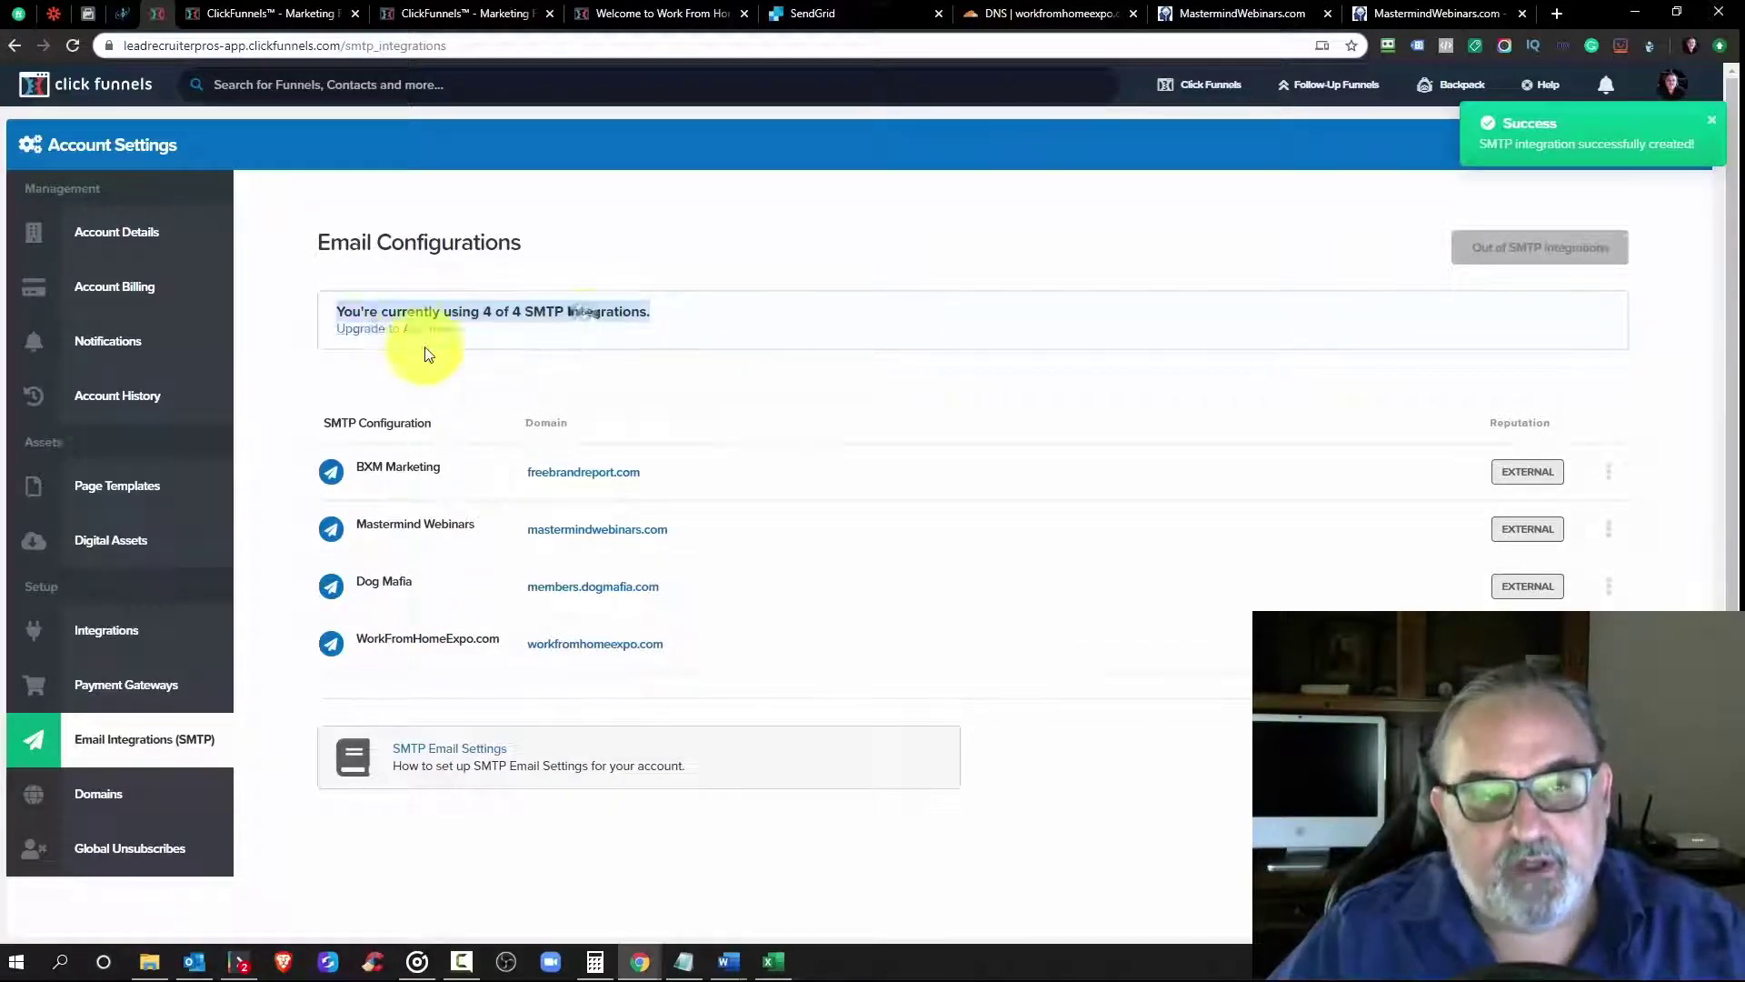
left_click(1720, 123)
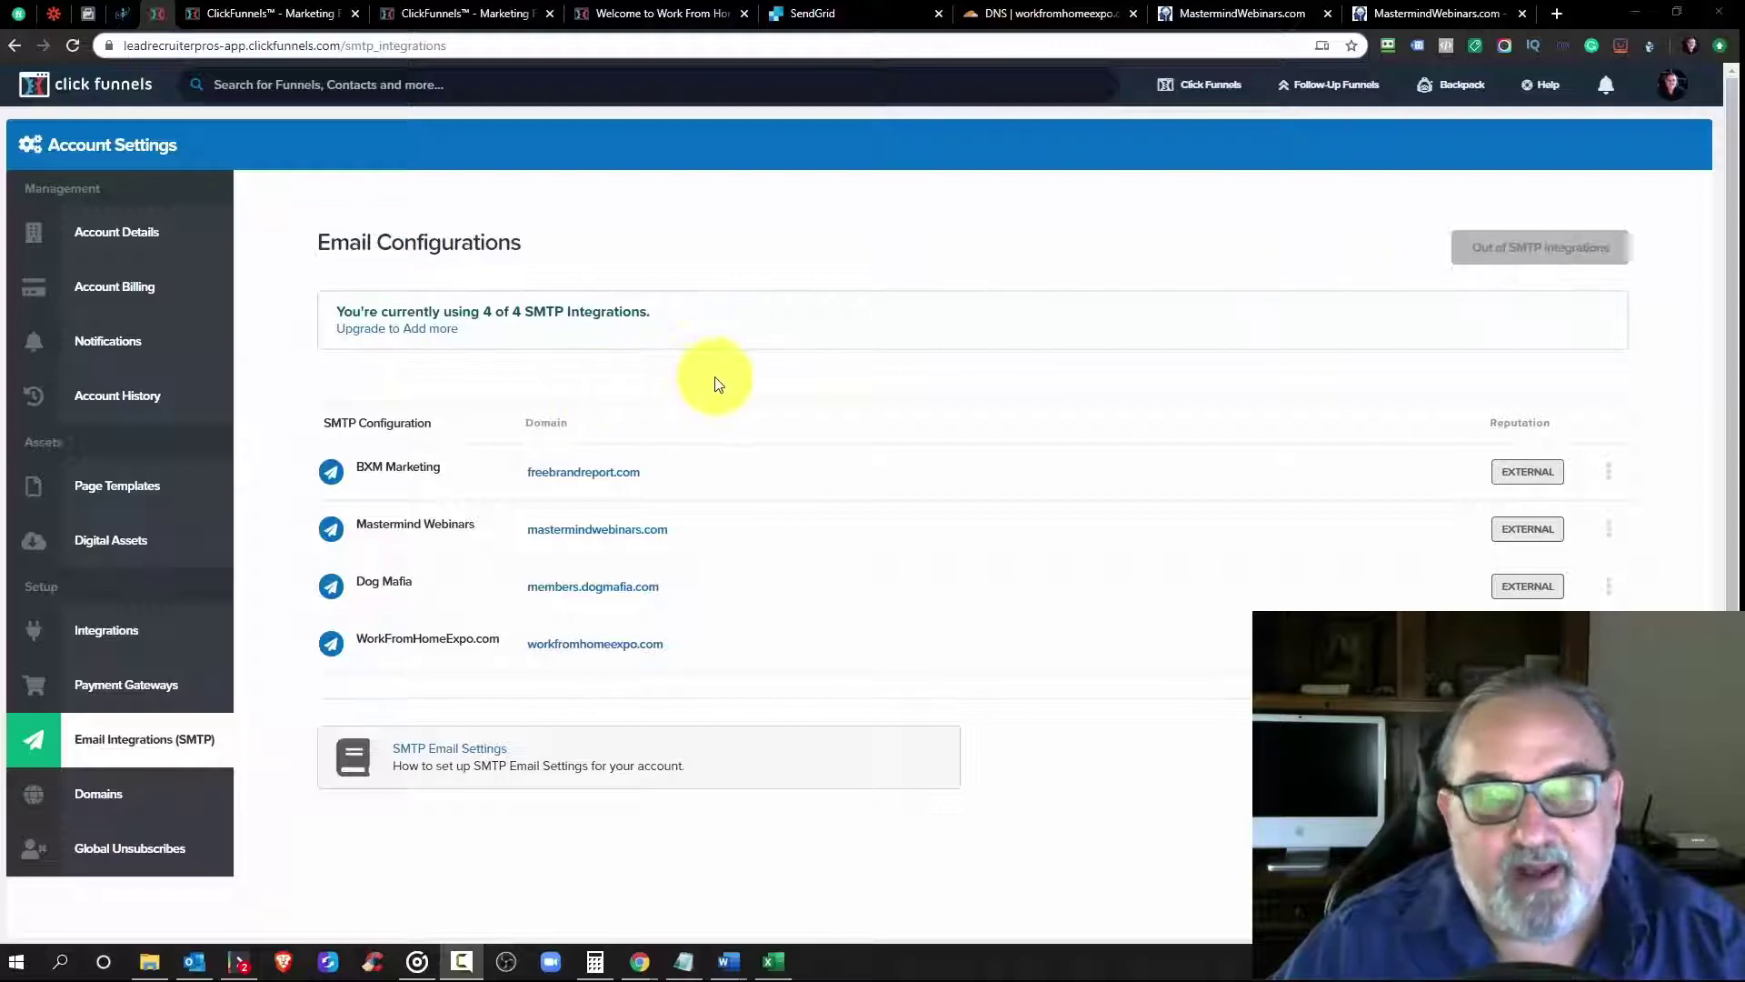
triple_click(572, 314)
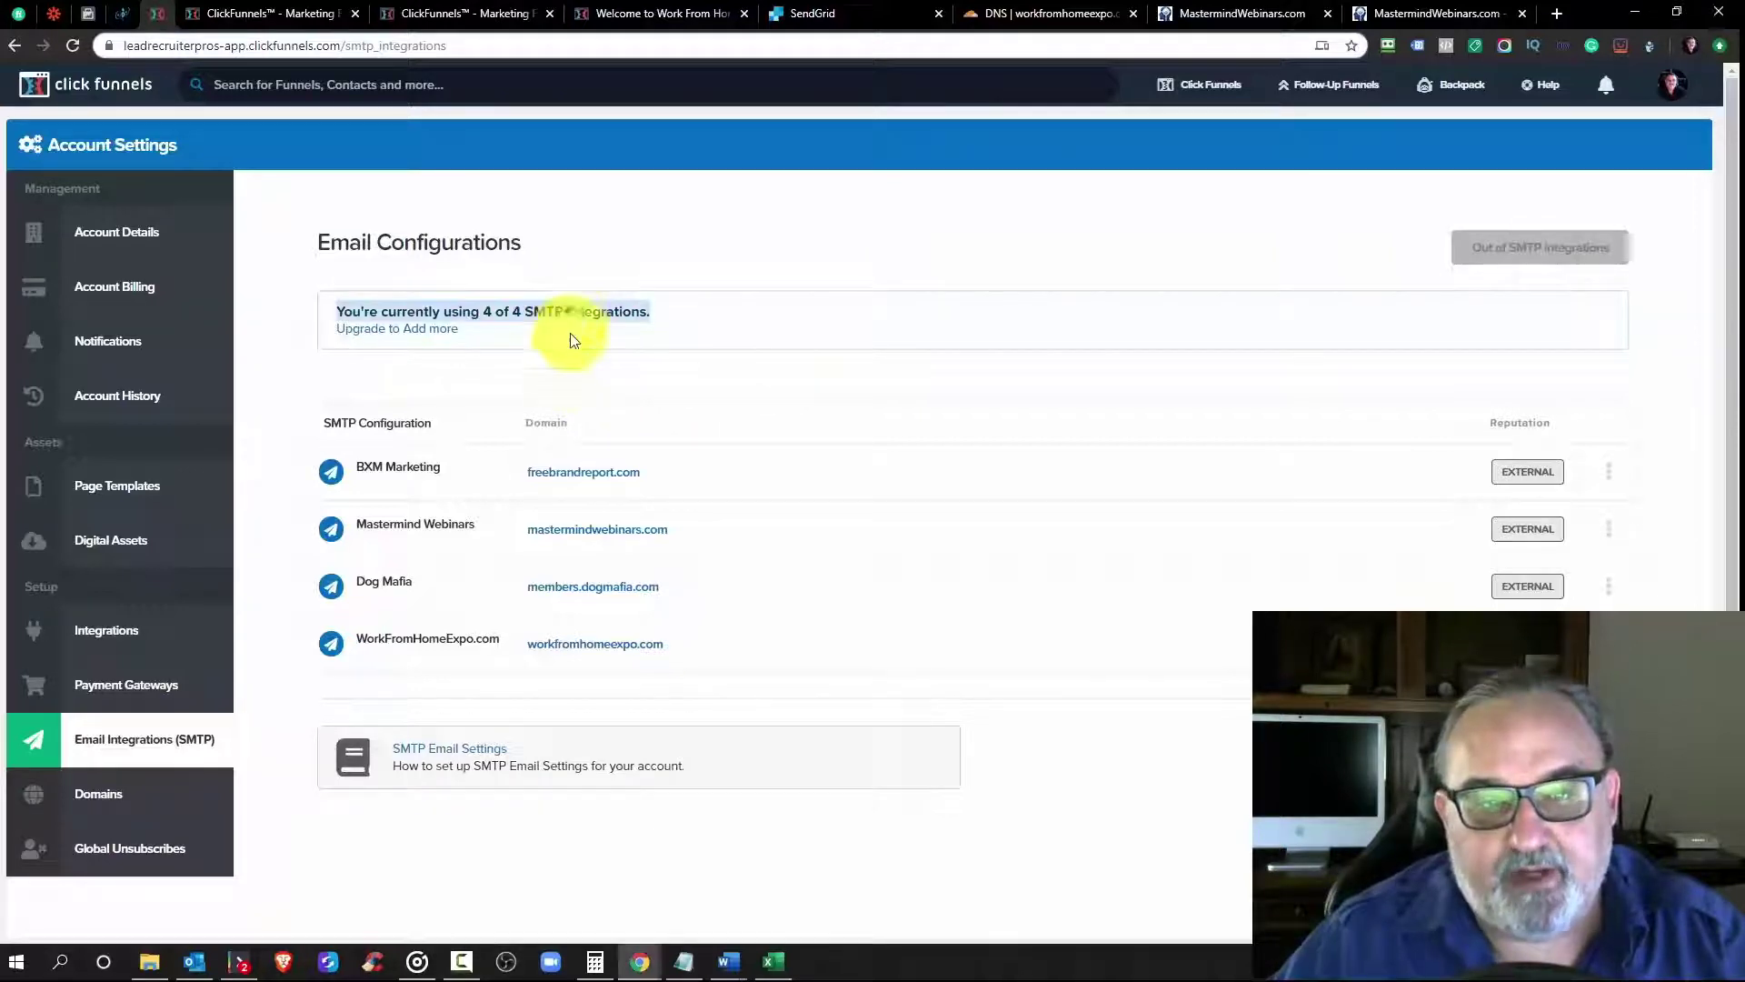
left_click(580, 382)
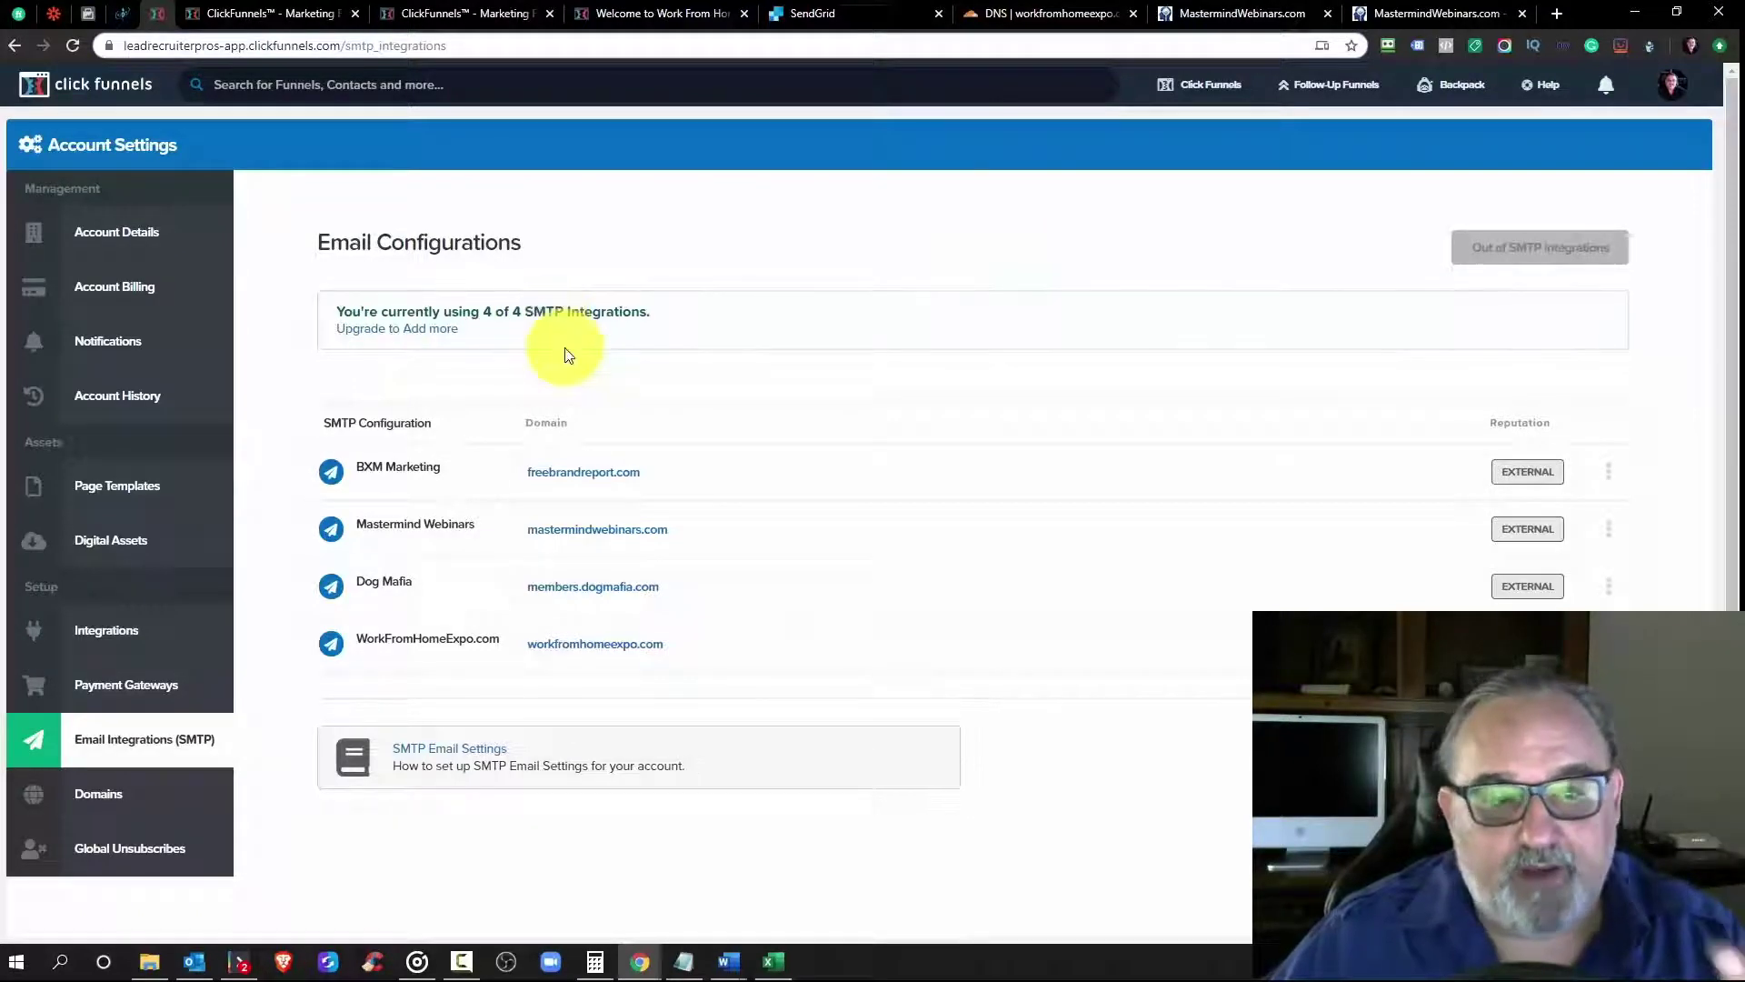
mouse_move(1313, 105)
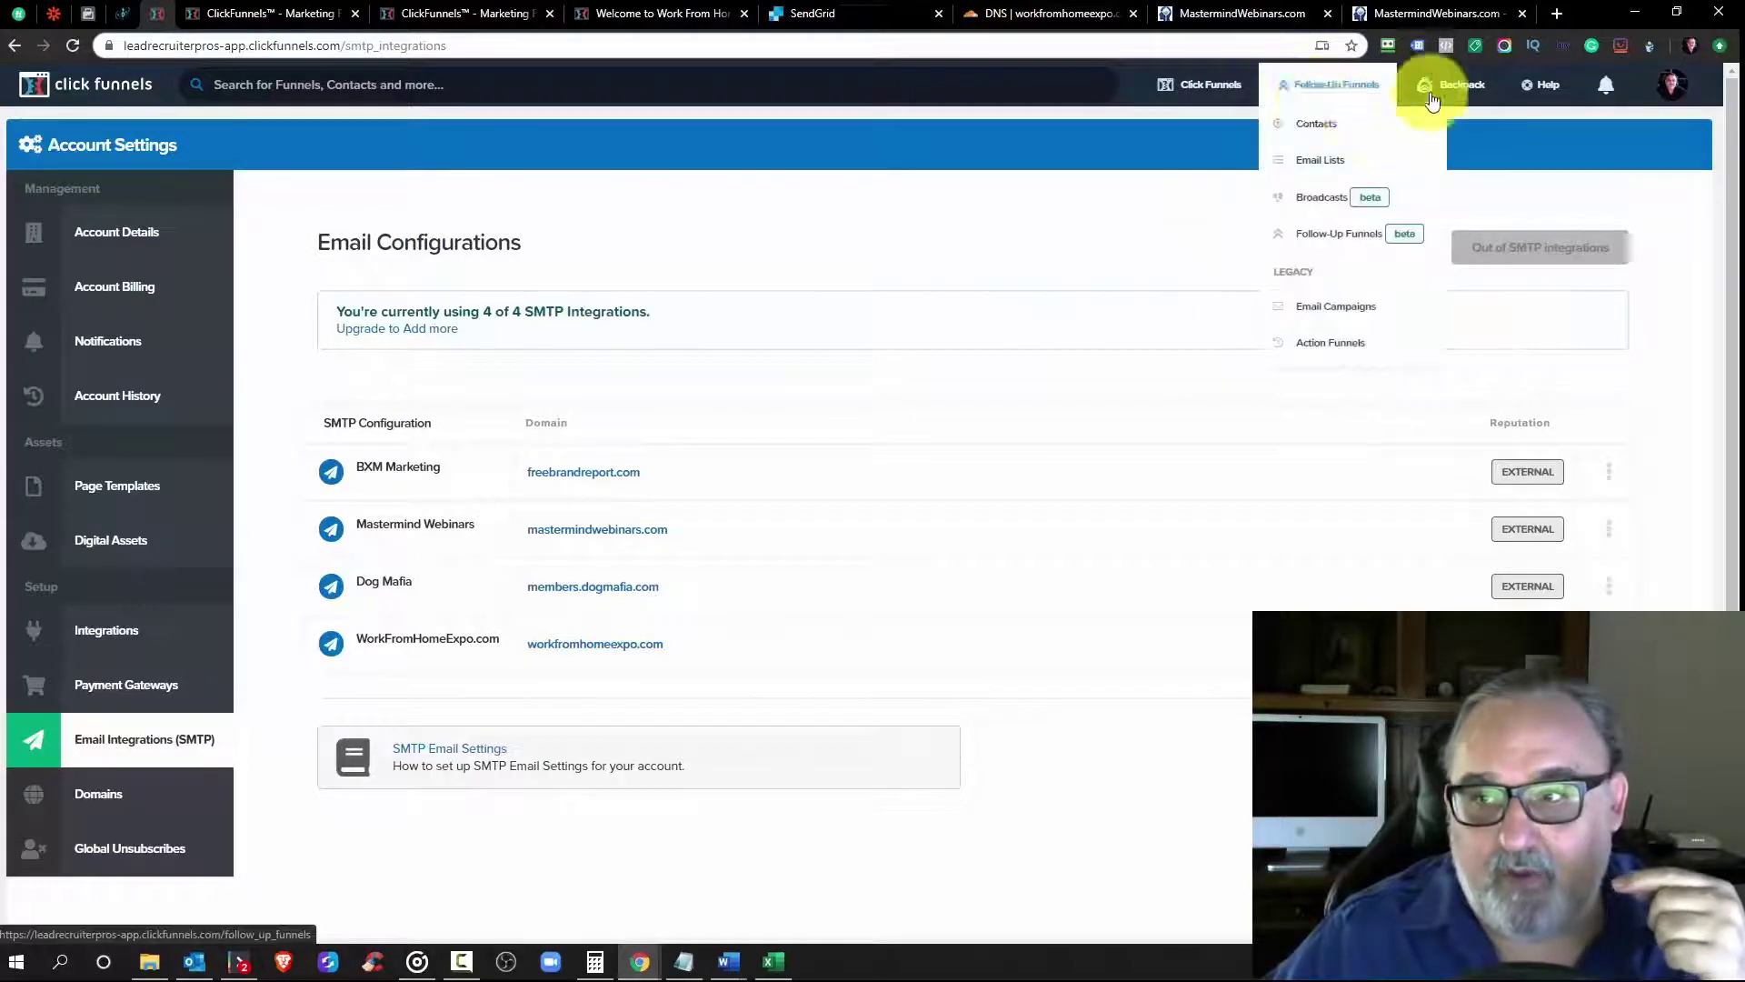
mouse_move(1457, 100)
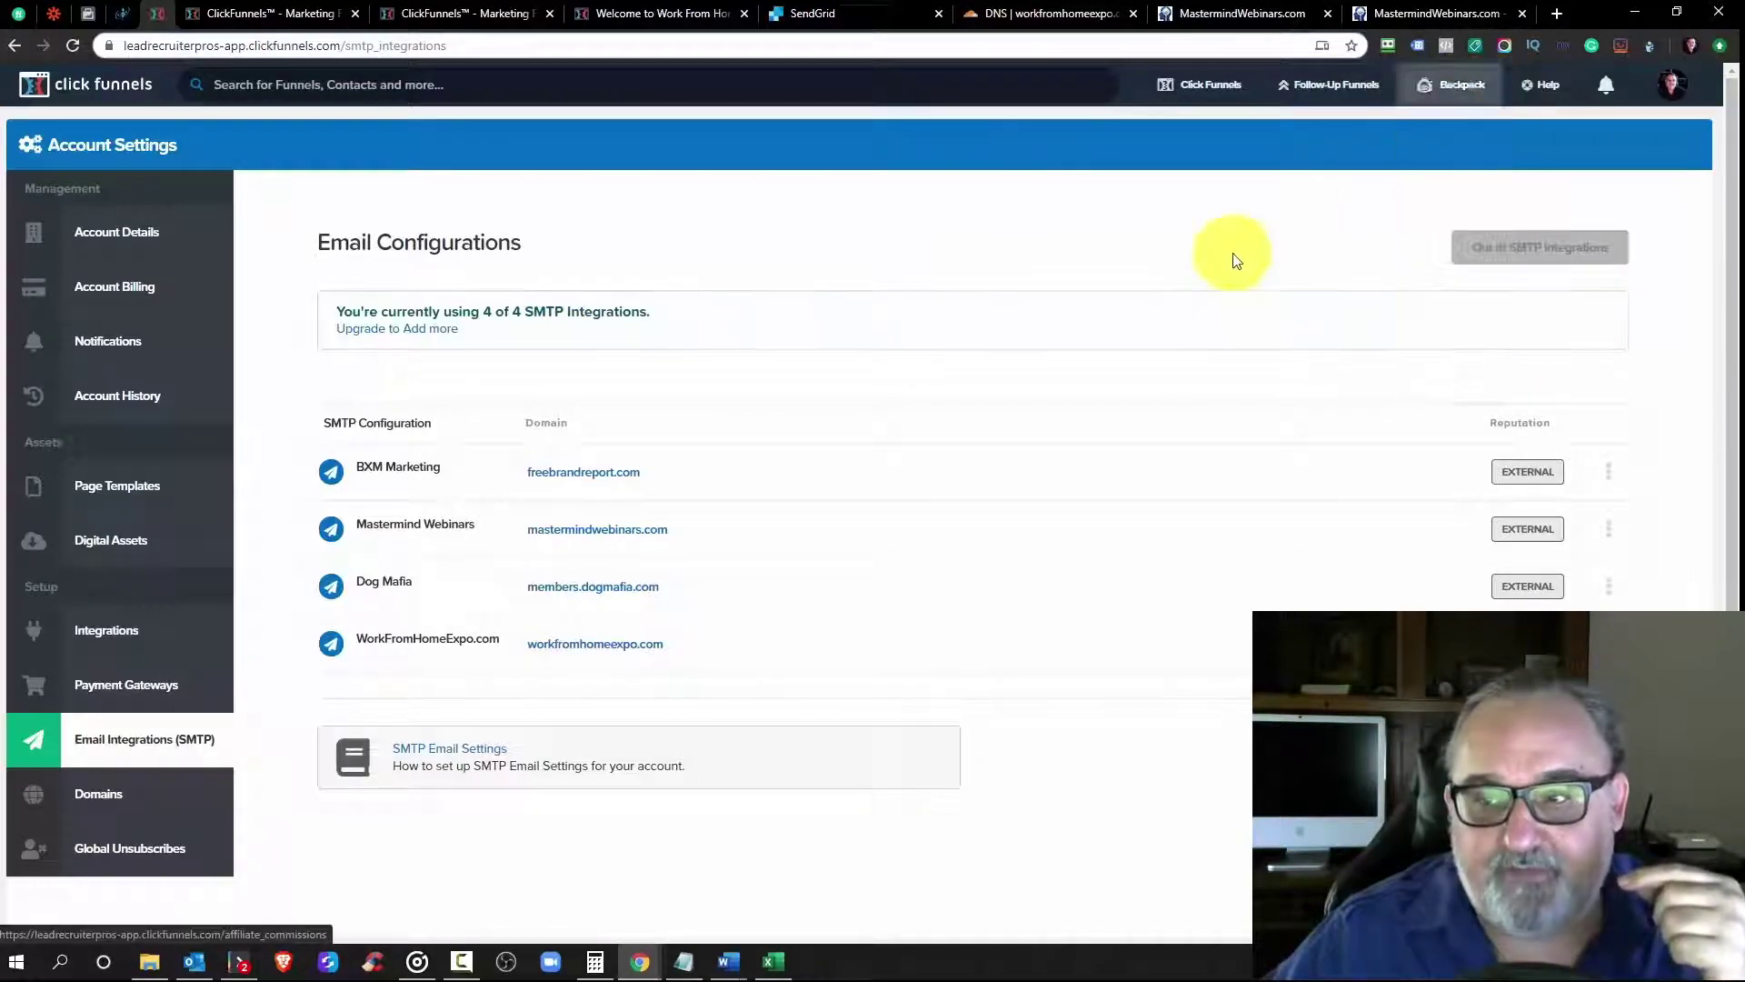
Step: Open the saved workfromhomeexpo.com SMTP integration for editing
scroll(716, 427, "down", 1)
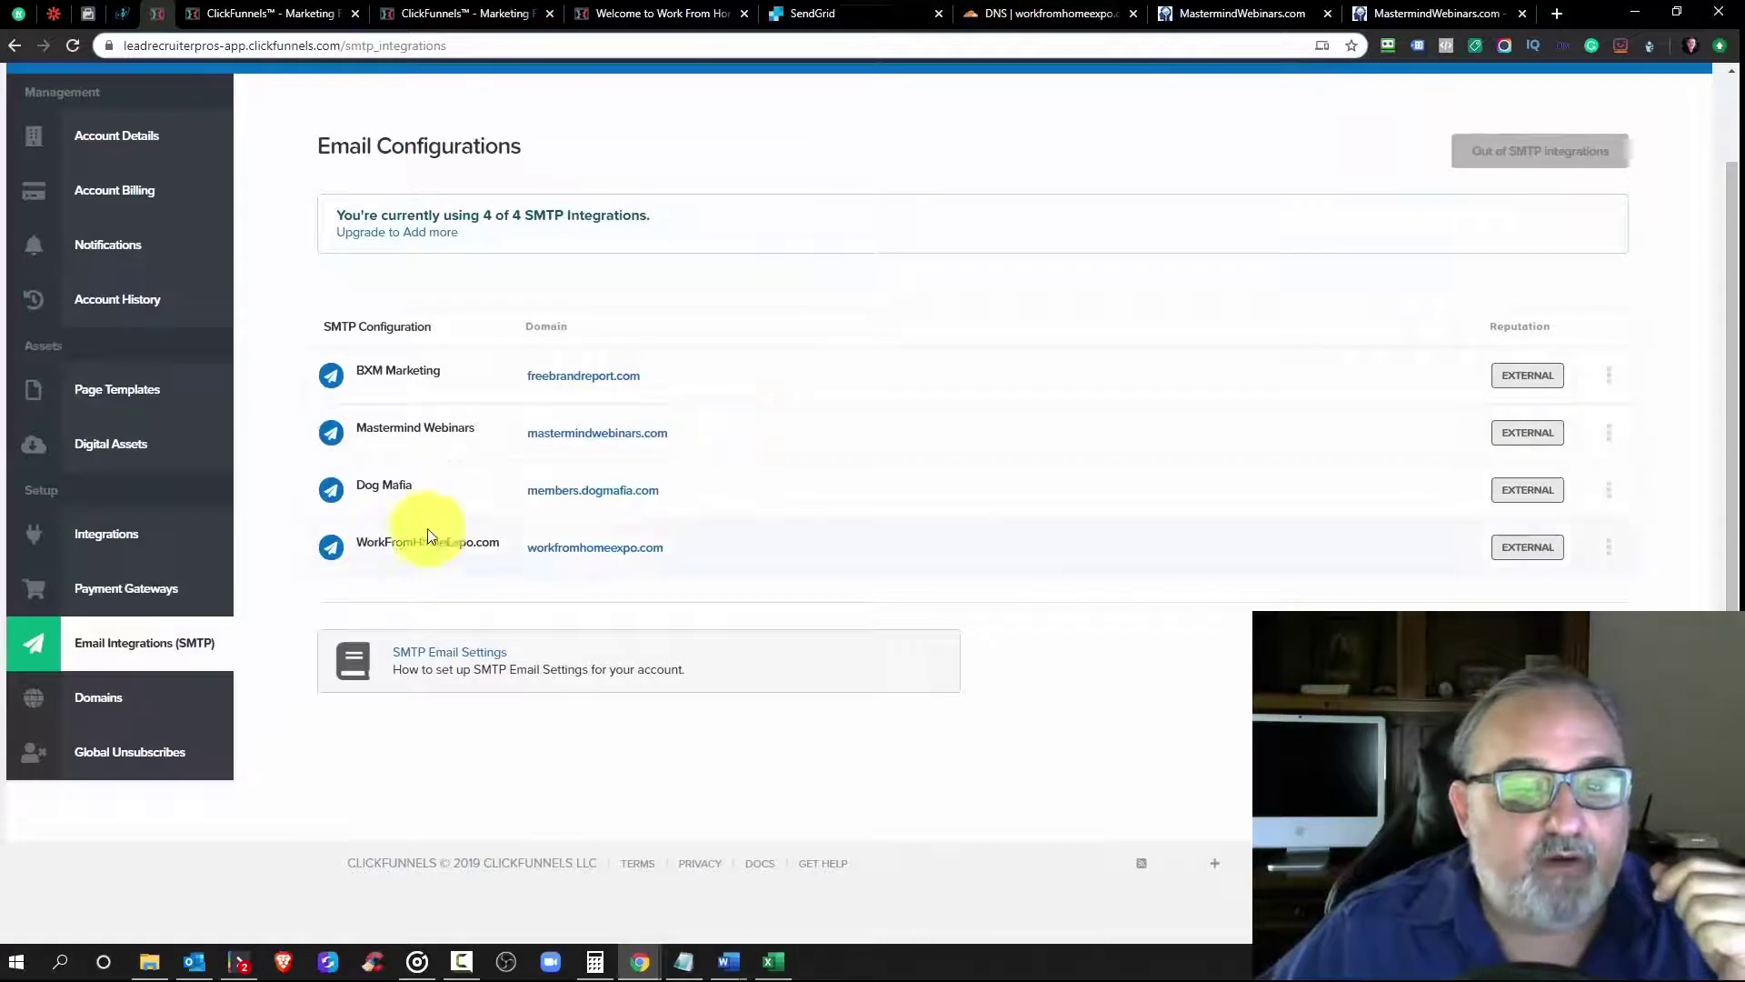
left_click(601, 556)
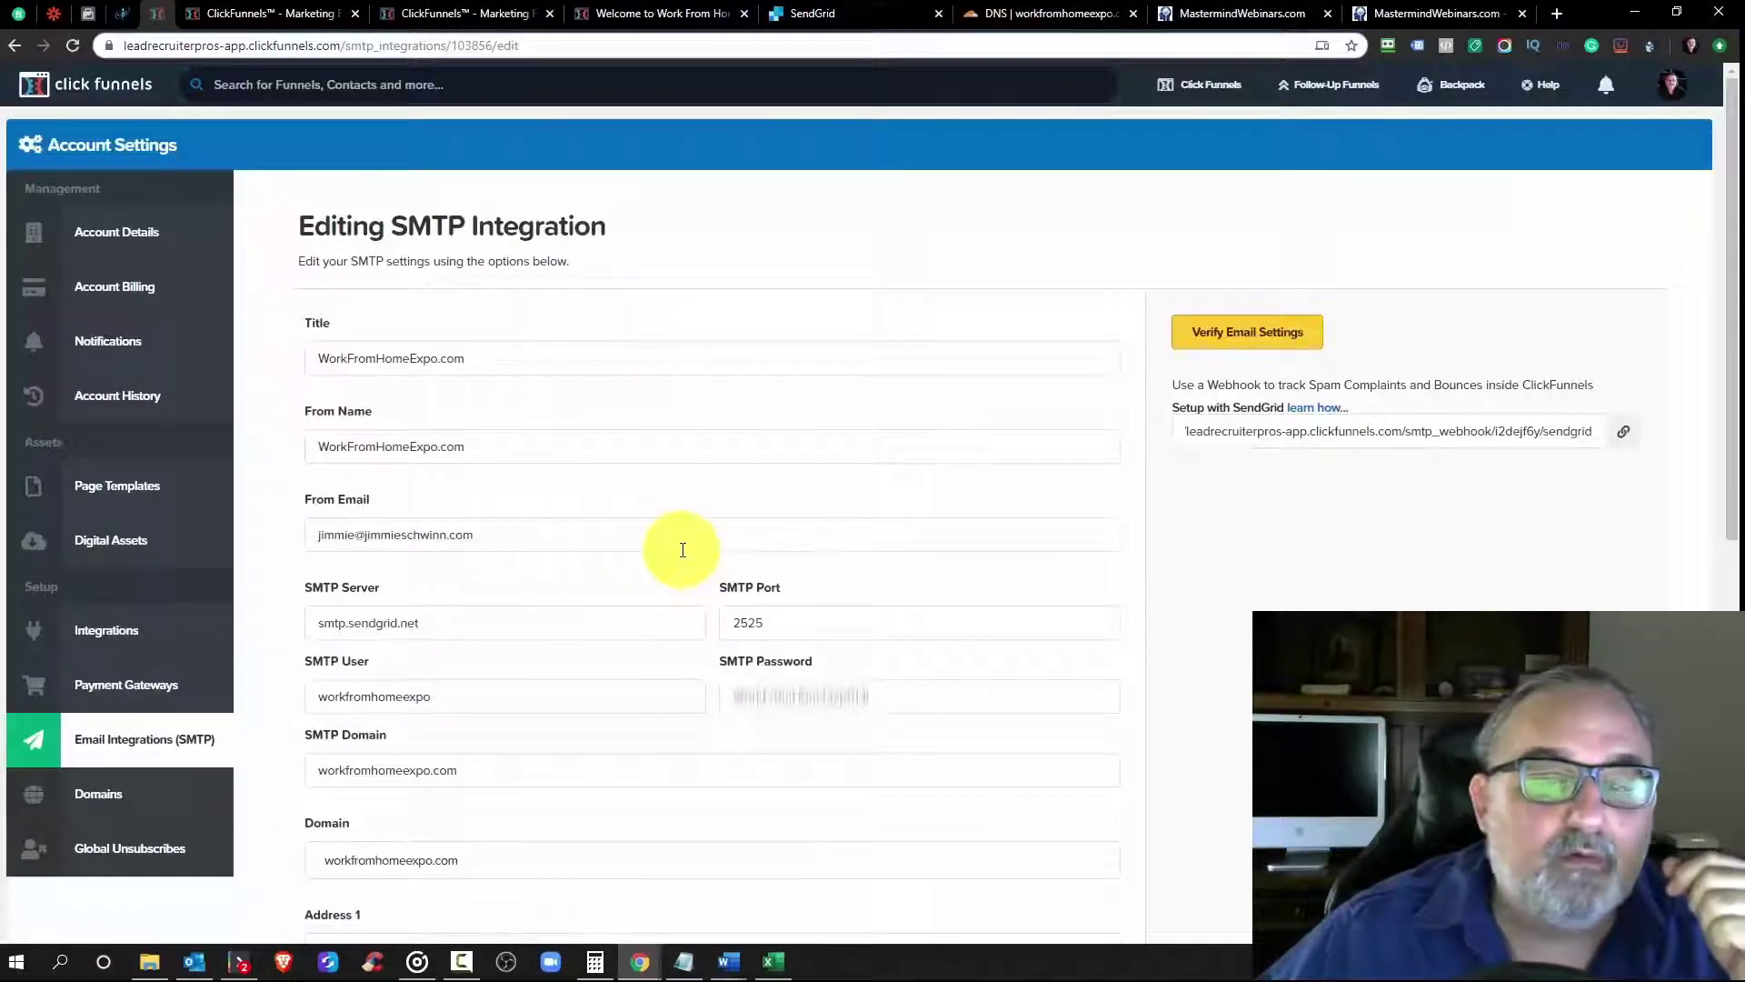
Step: Review the saved workfromhomeexpo.com SMTP integration settings from the title down to the SMTP footer
scroll(757, 553, "down", 6)
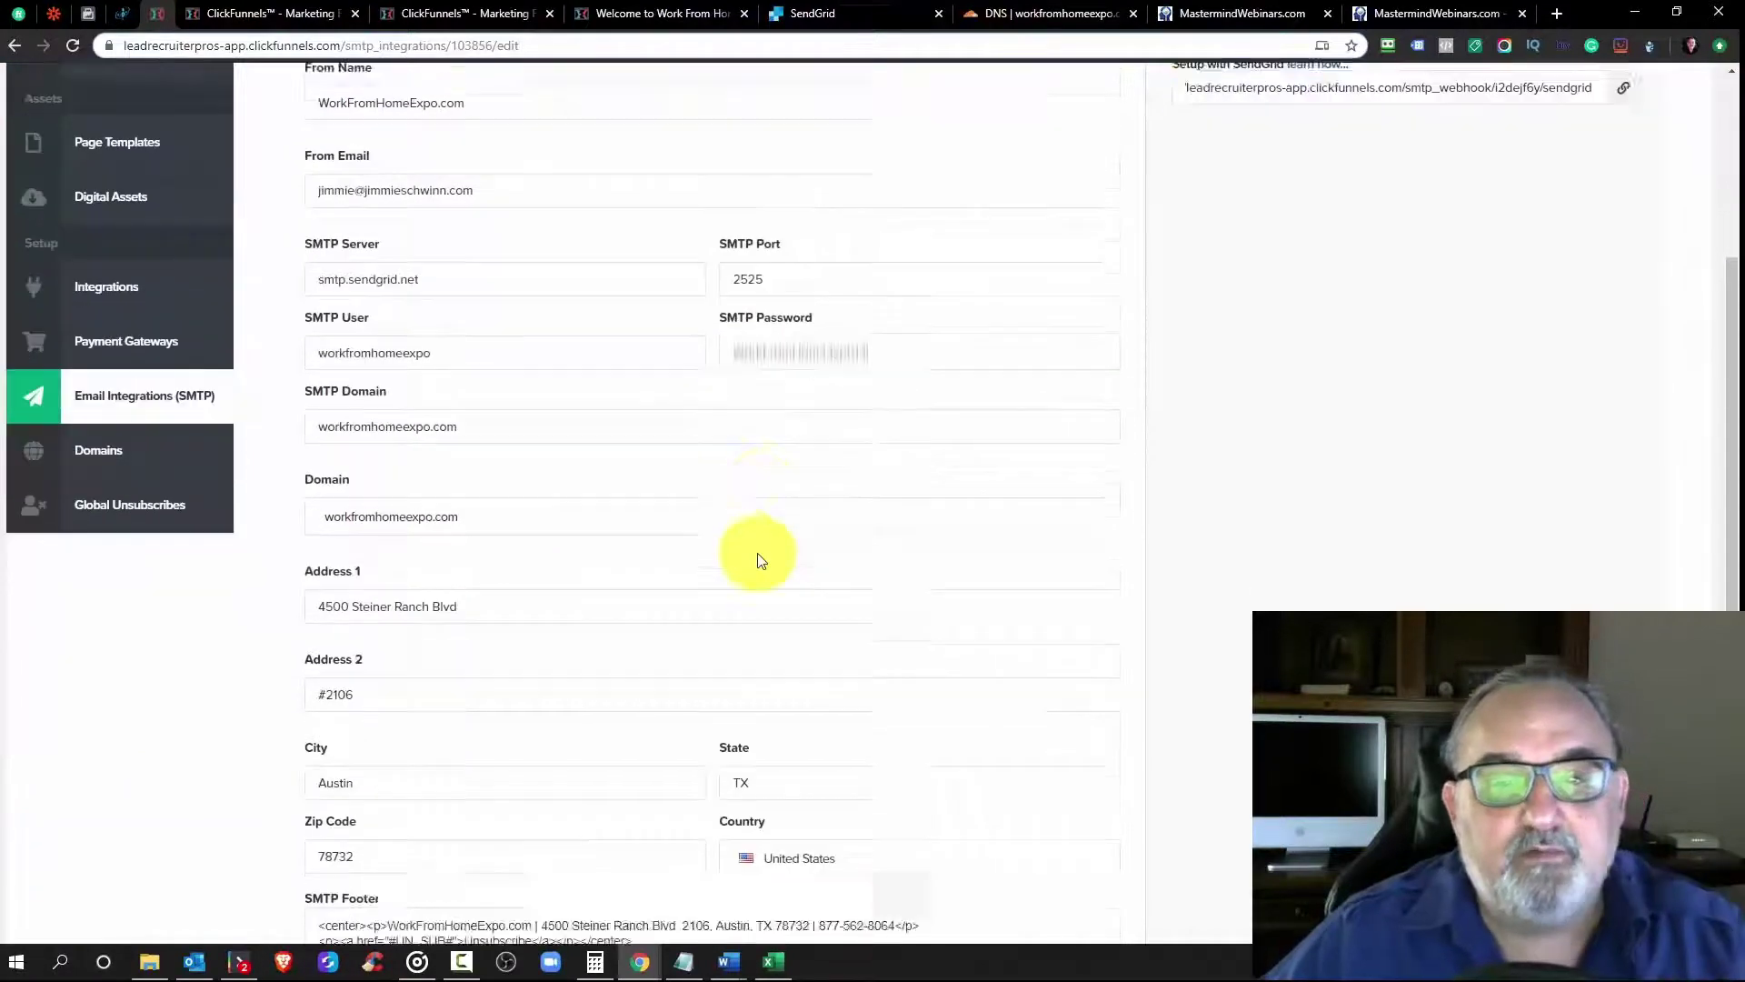
scroll(772, 572, "down", 2)
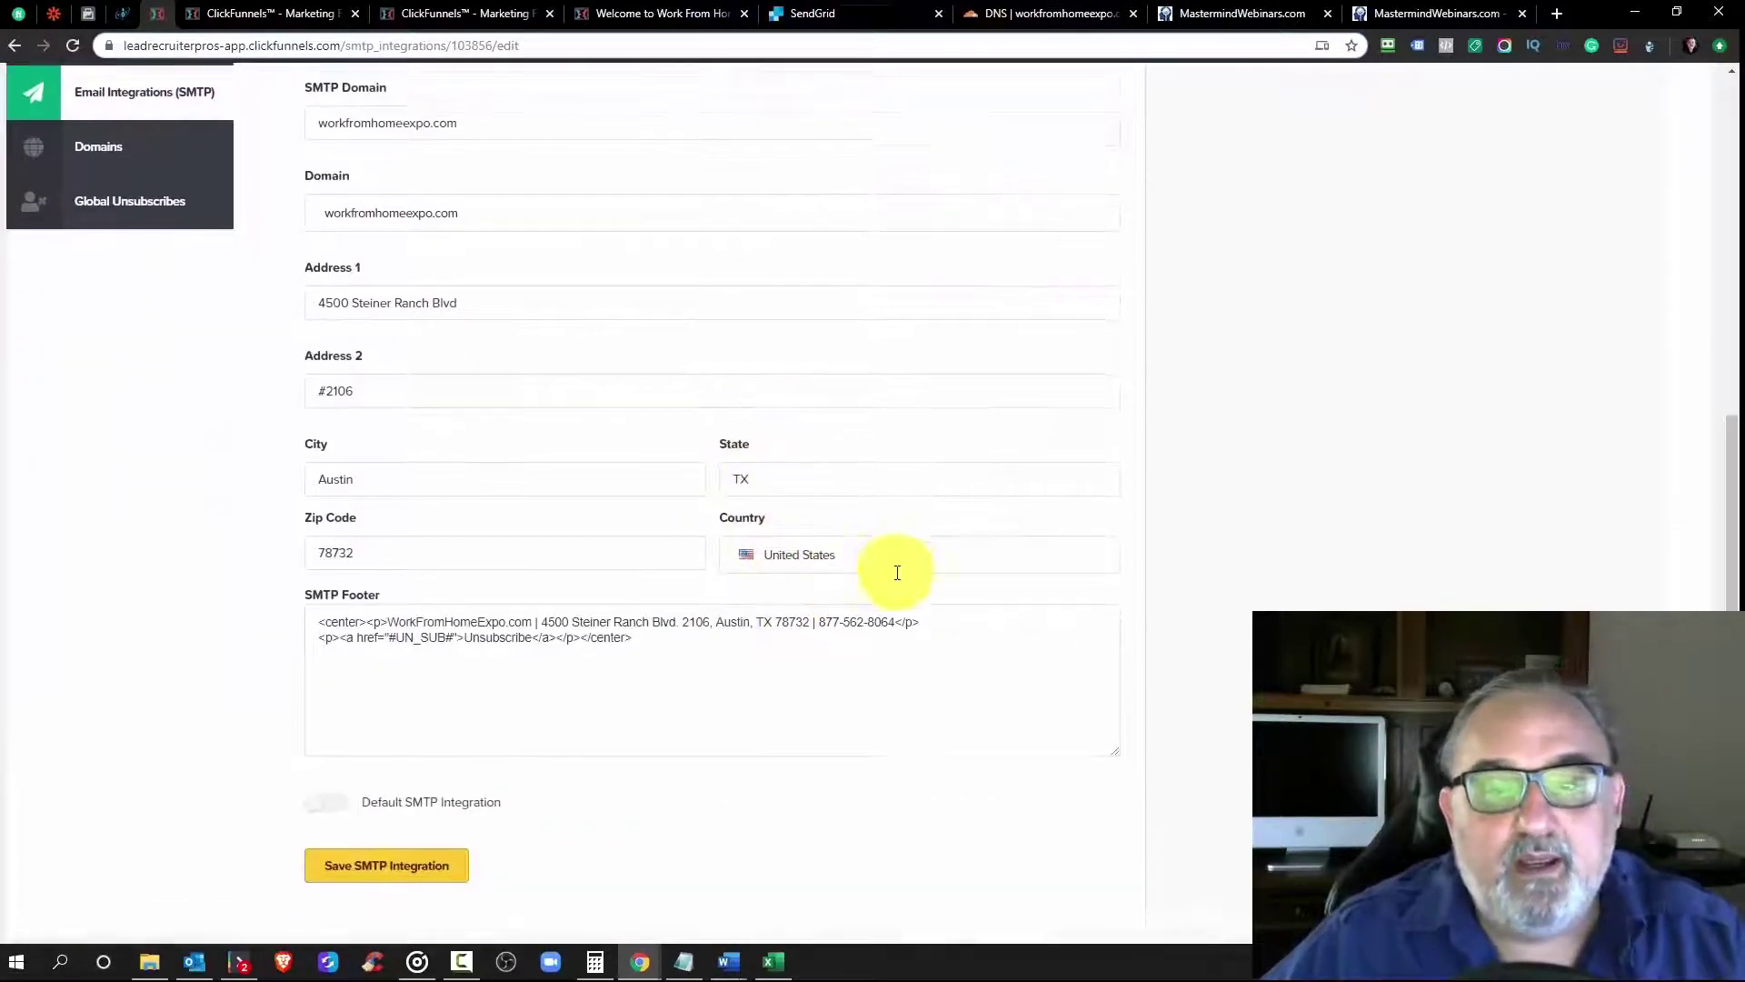
scroll(1017, 573, "up", 5)
scroll(1021, 573, "up", 3)
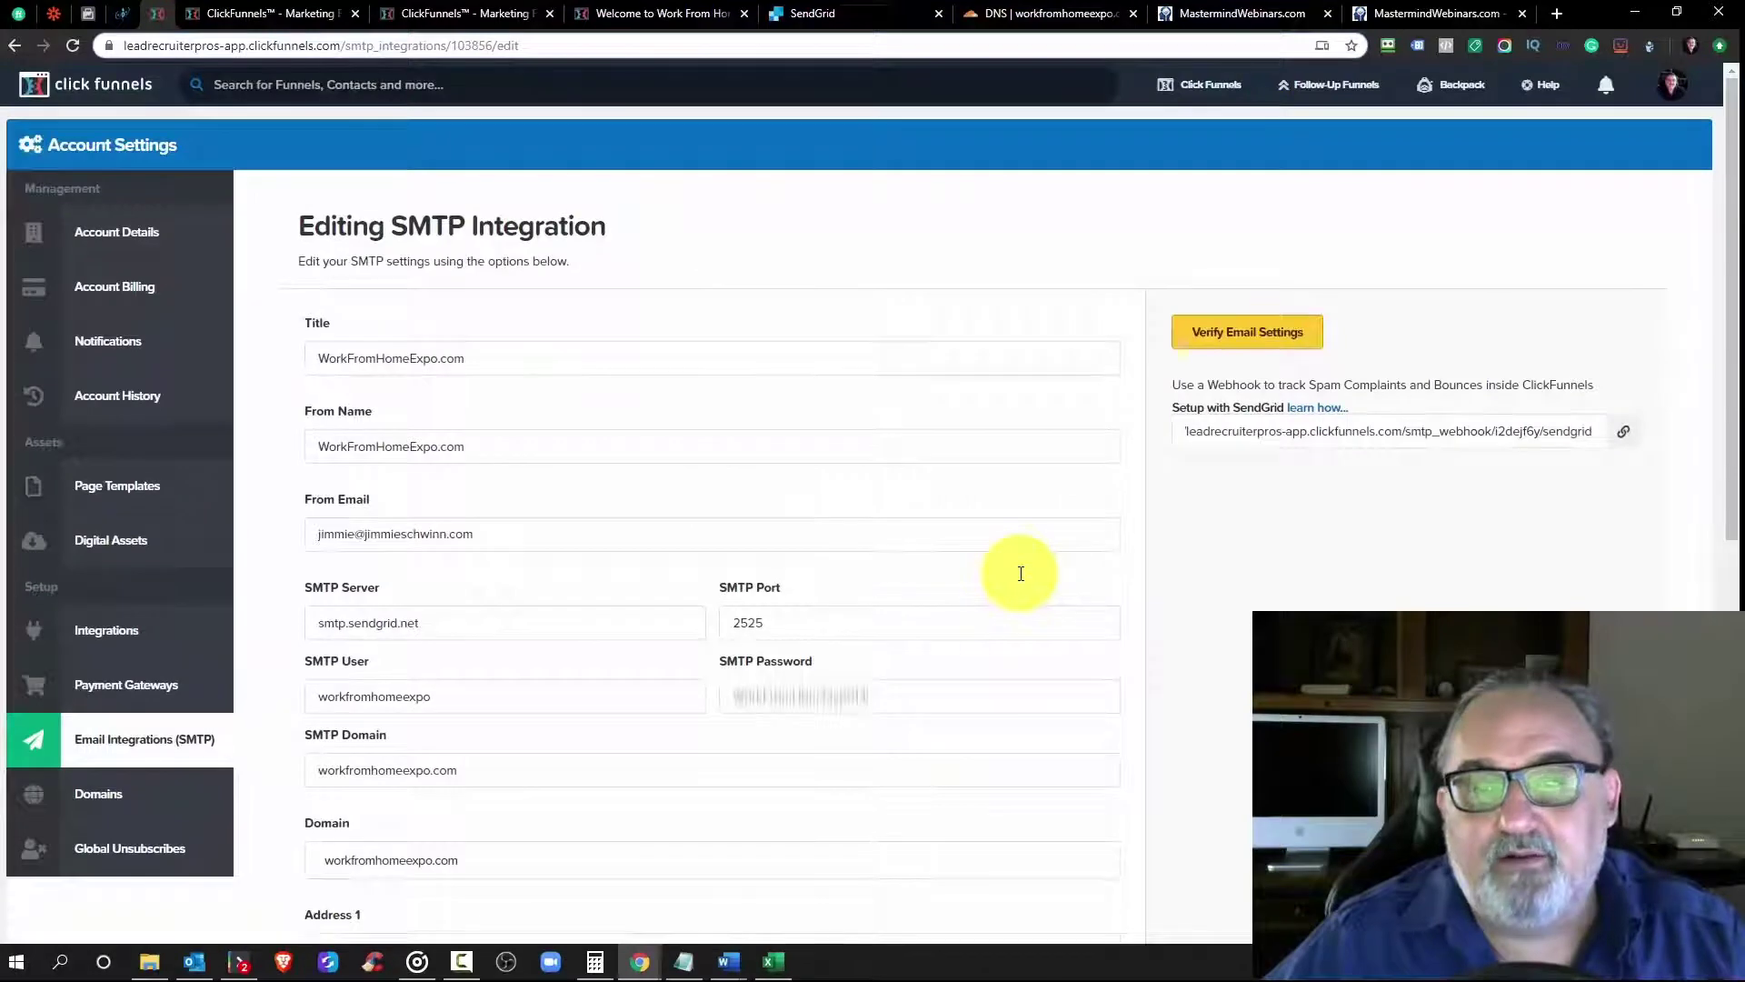
scroll(1021, 574, "down", 2)
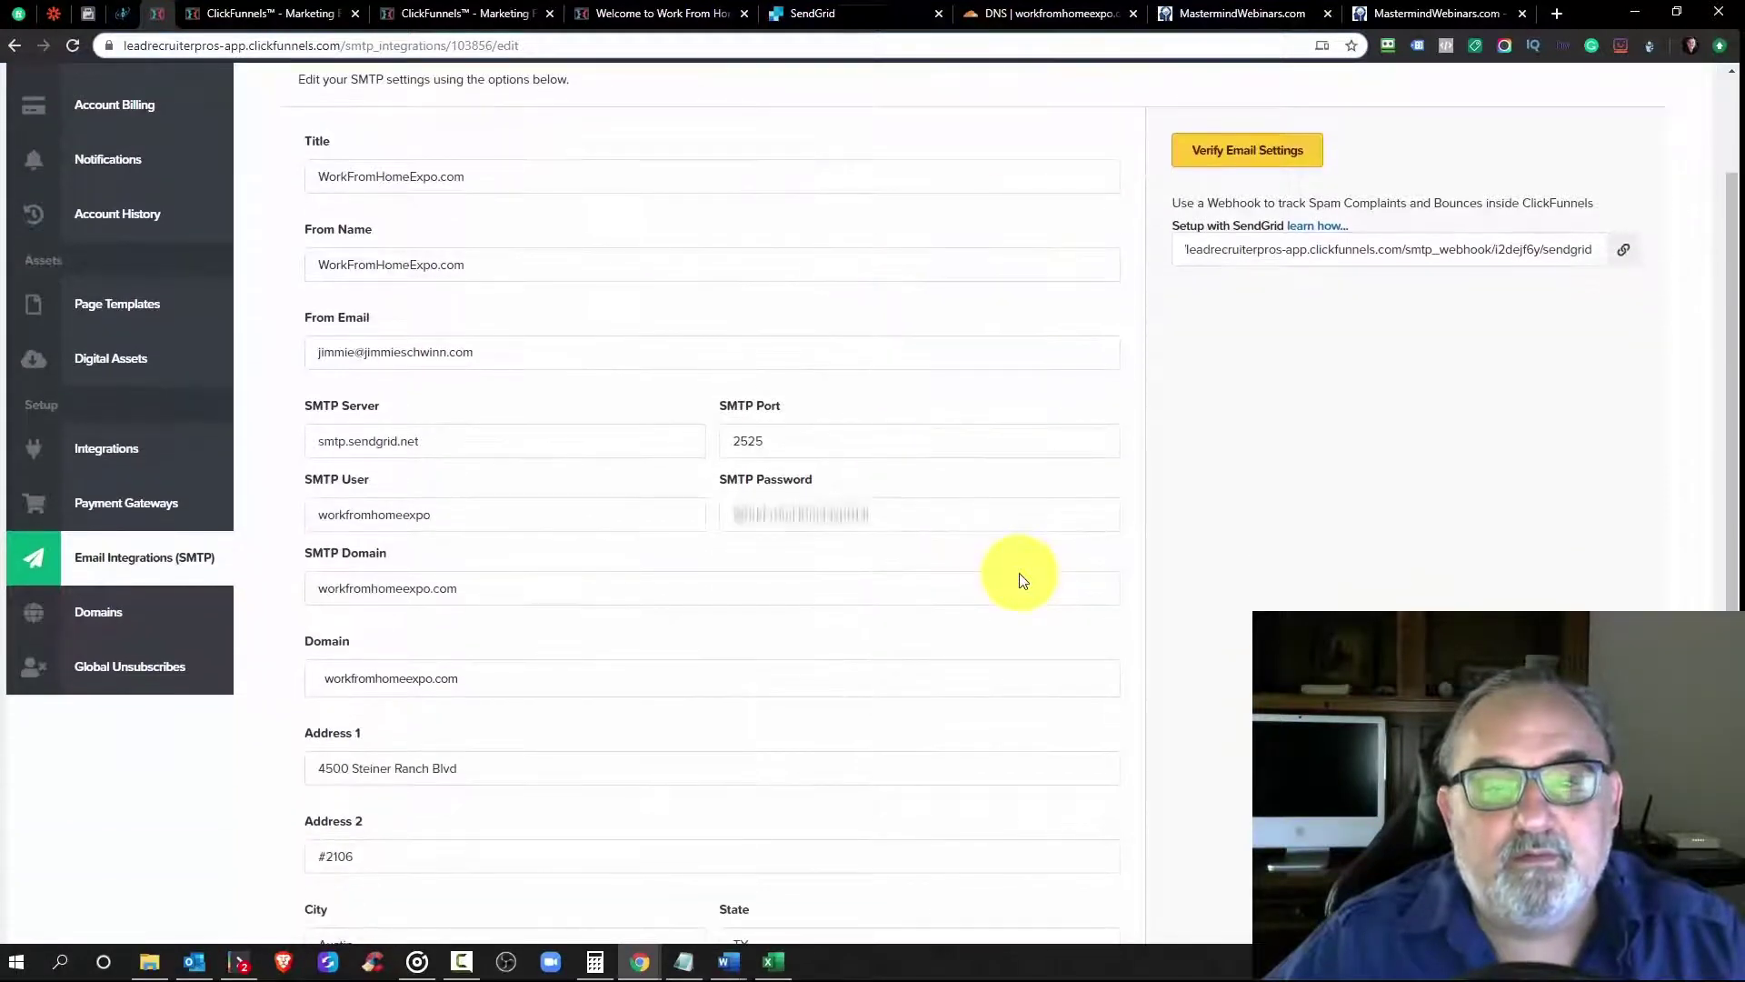
scroll(1021, 574, "up", 2)
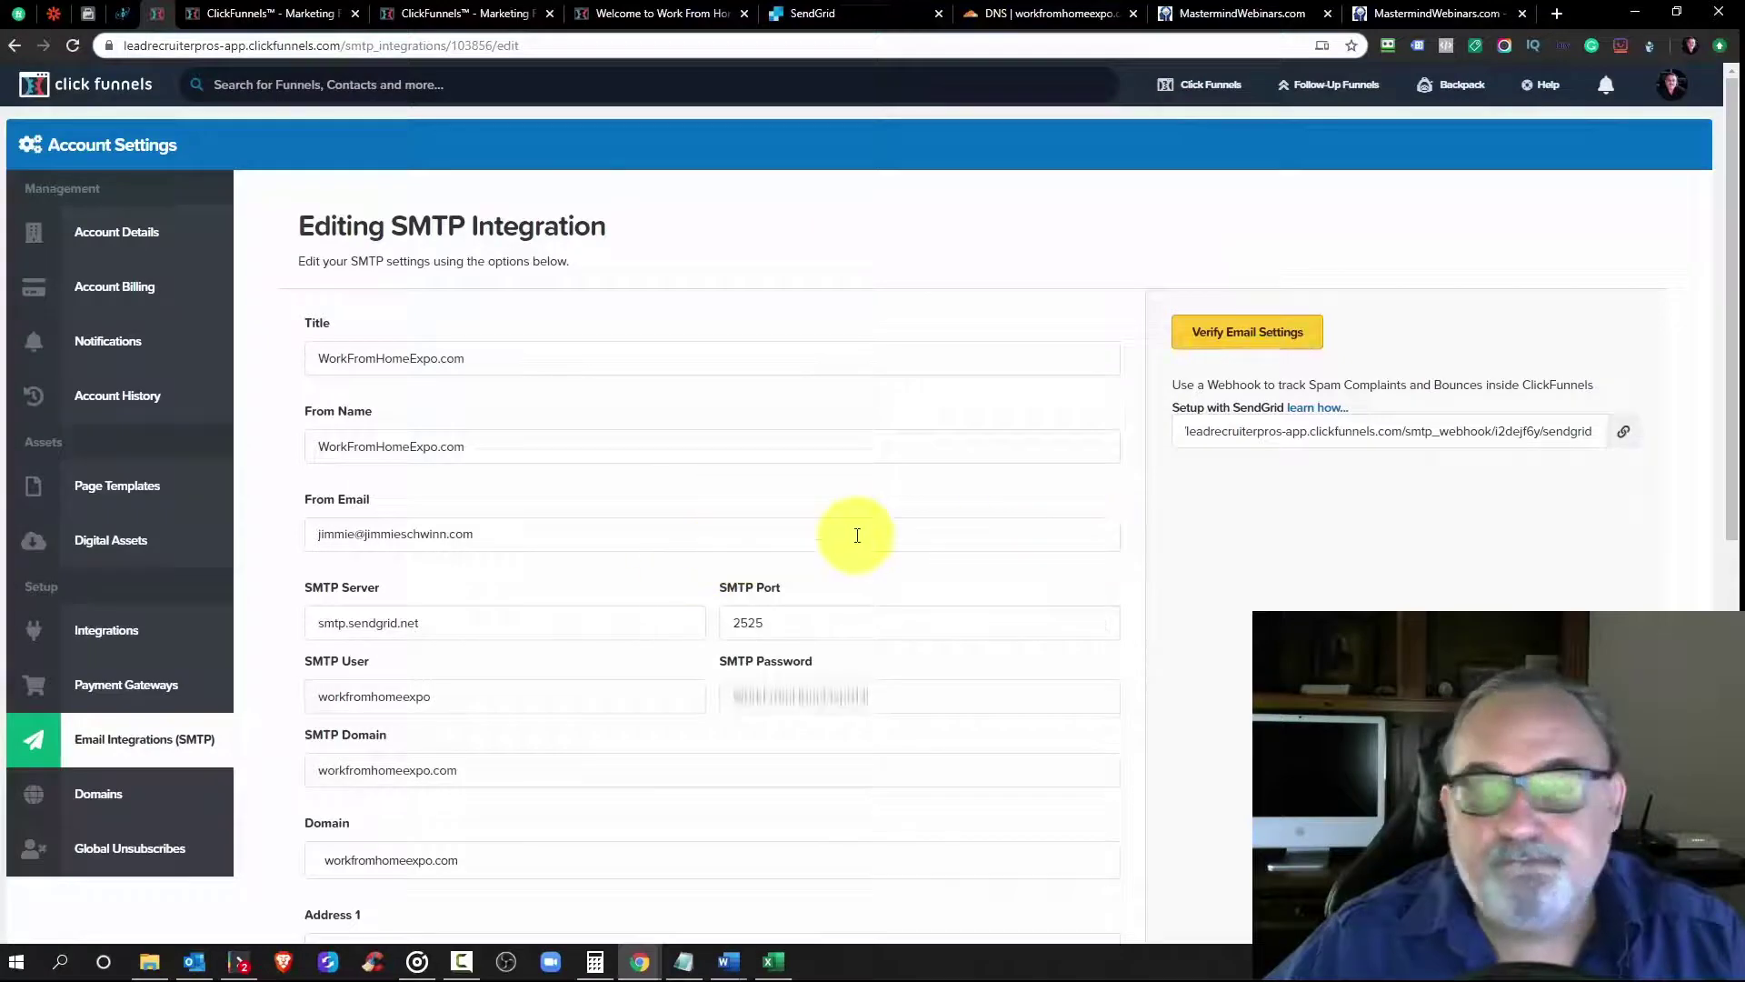
Step: Open the help article on setting up the webhook with SendGrid and read through its integration and webhook instructions
left_click(1311, 411)
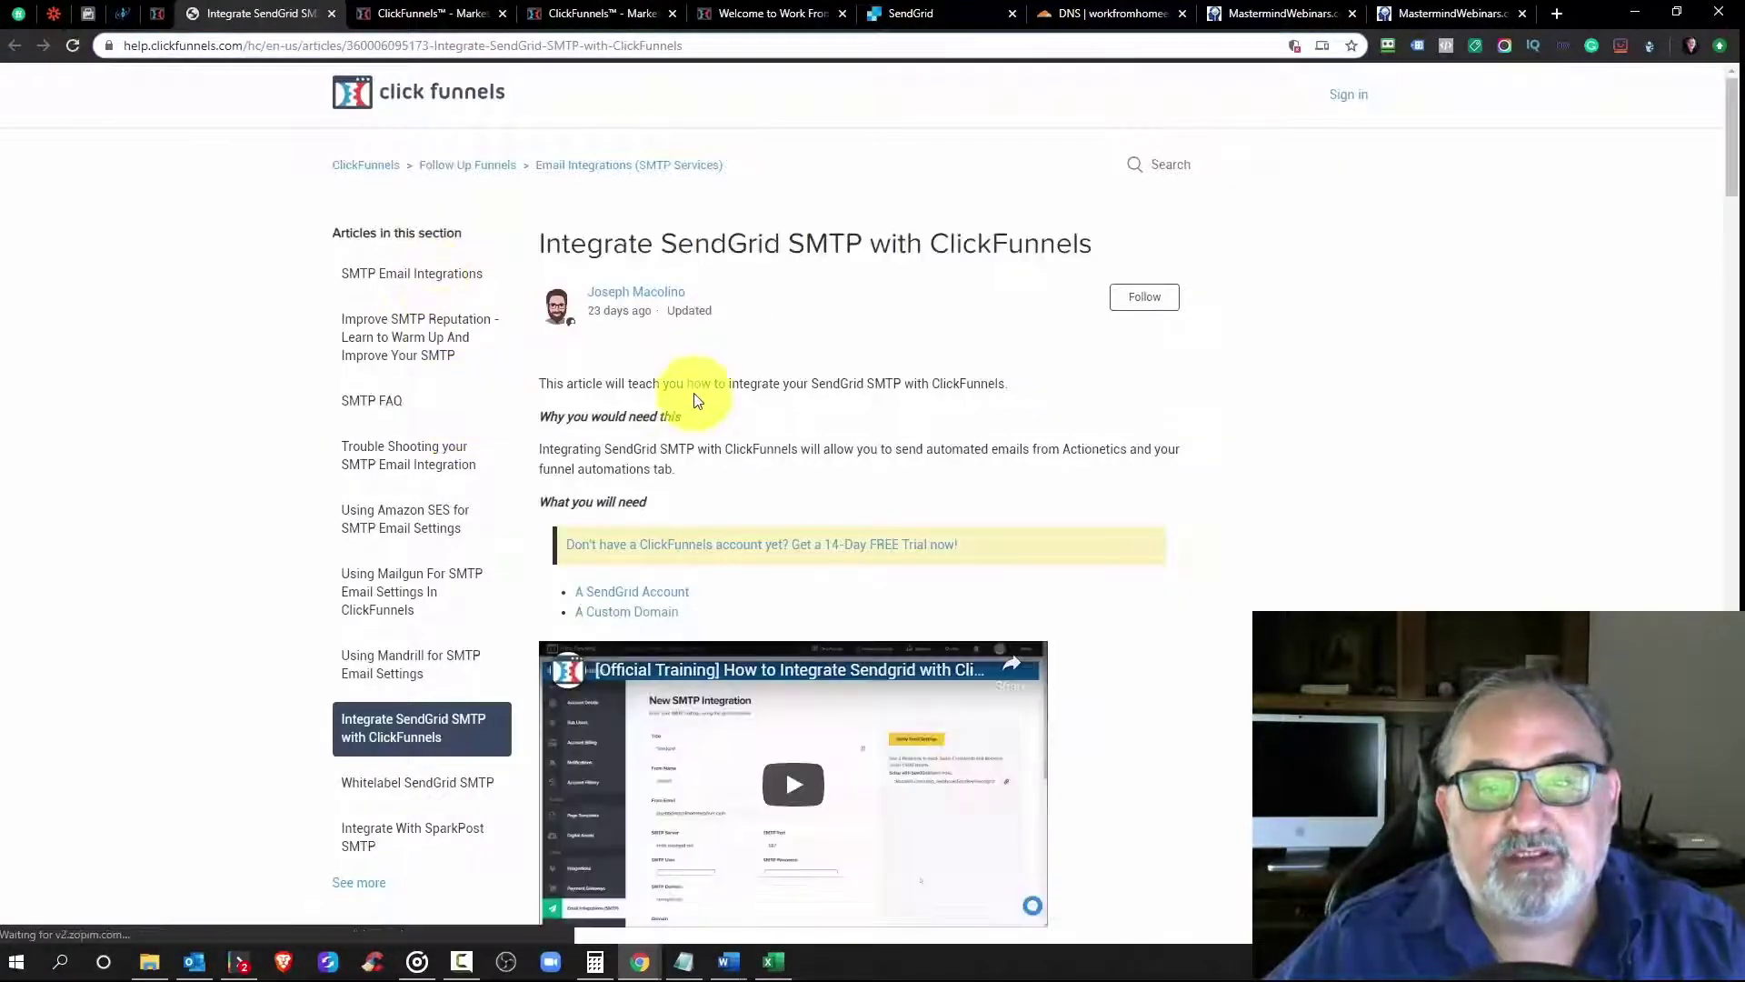
scroll(694, 398, "down", 3)
scroll(697, 404, "down", 2)
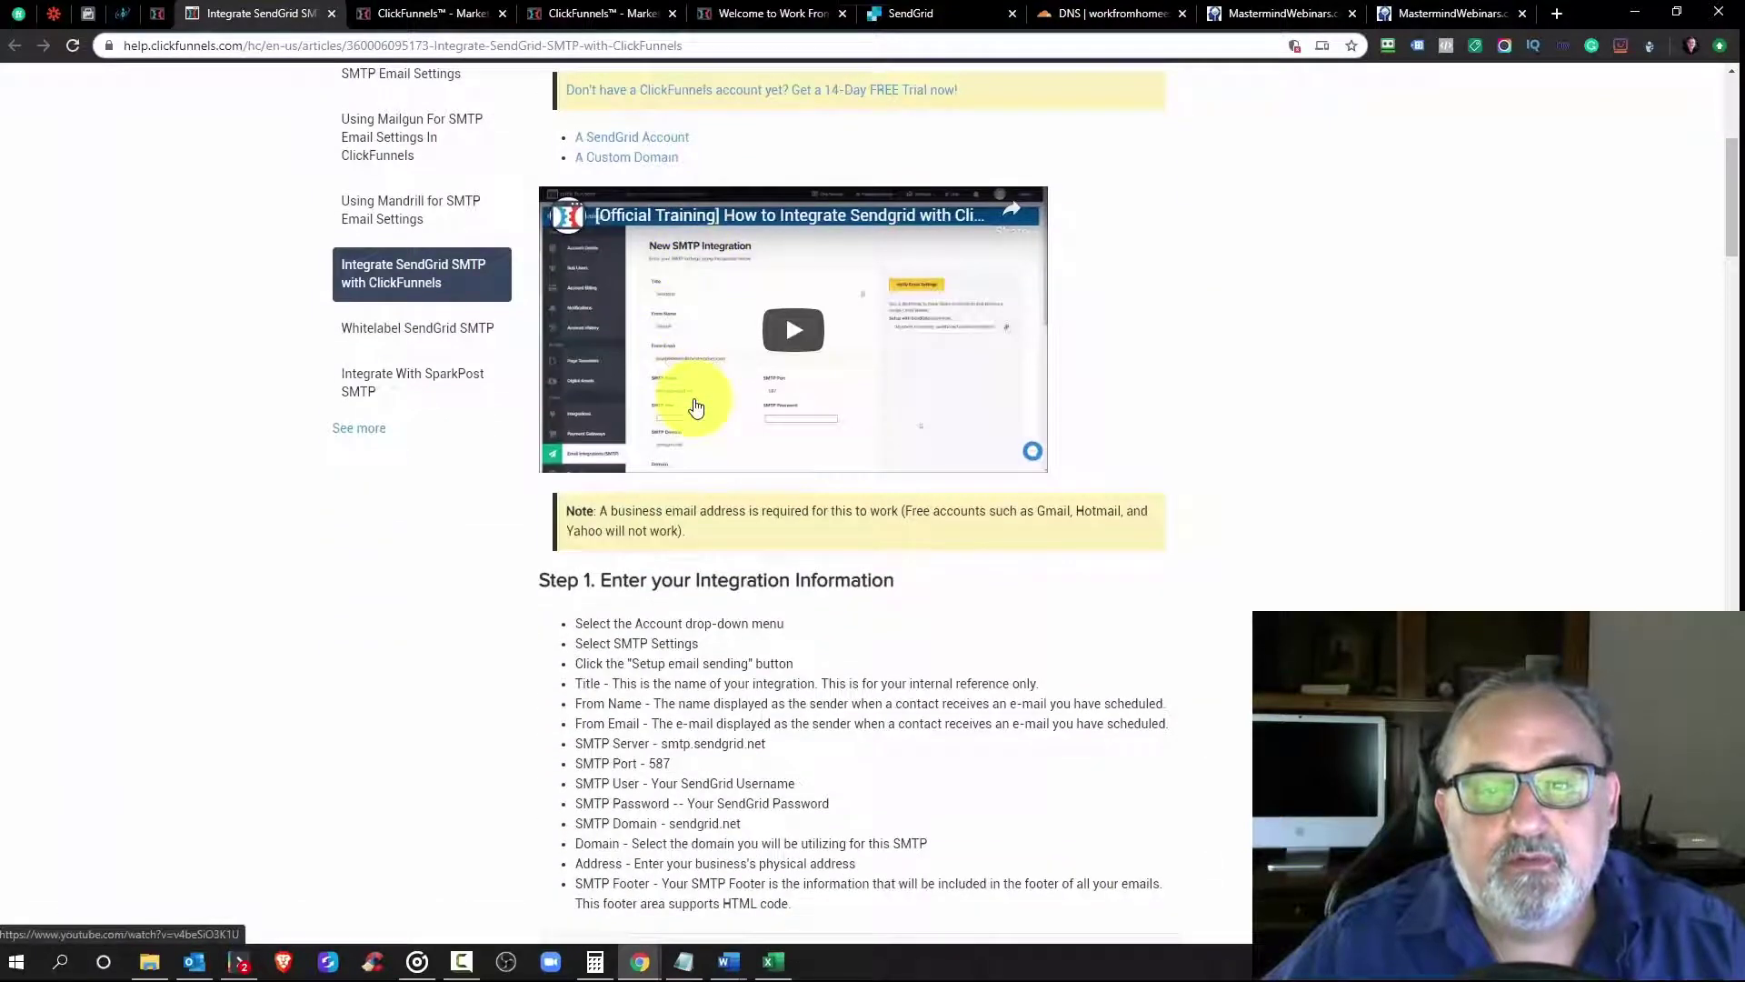
scroll(773, 446, "up", 2)
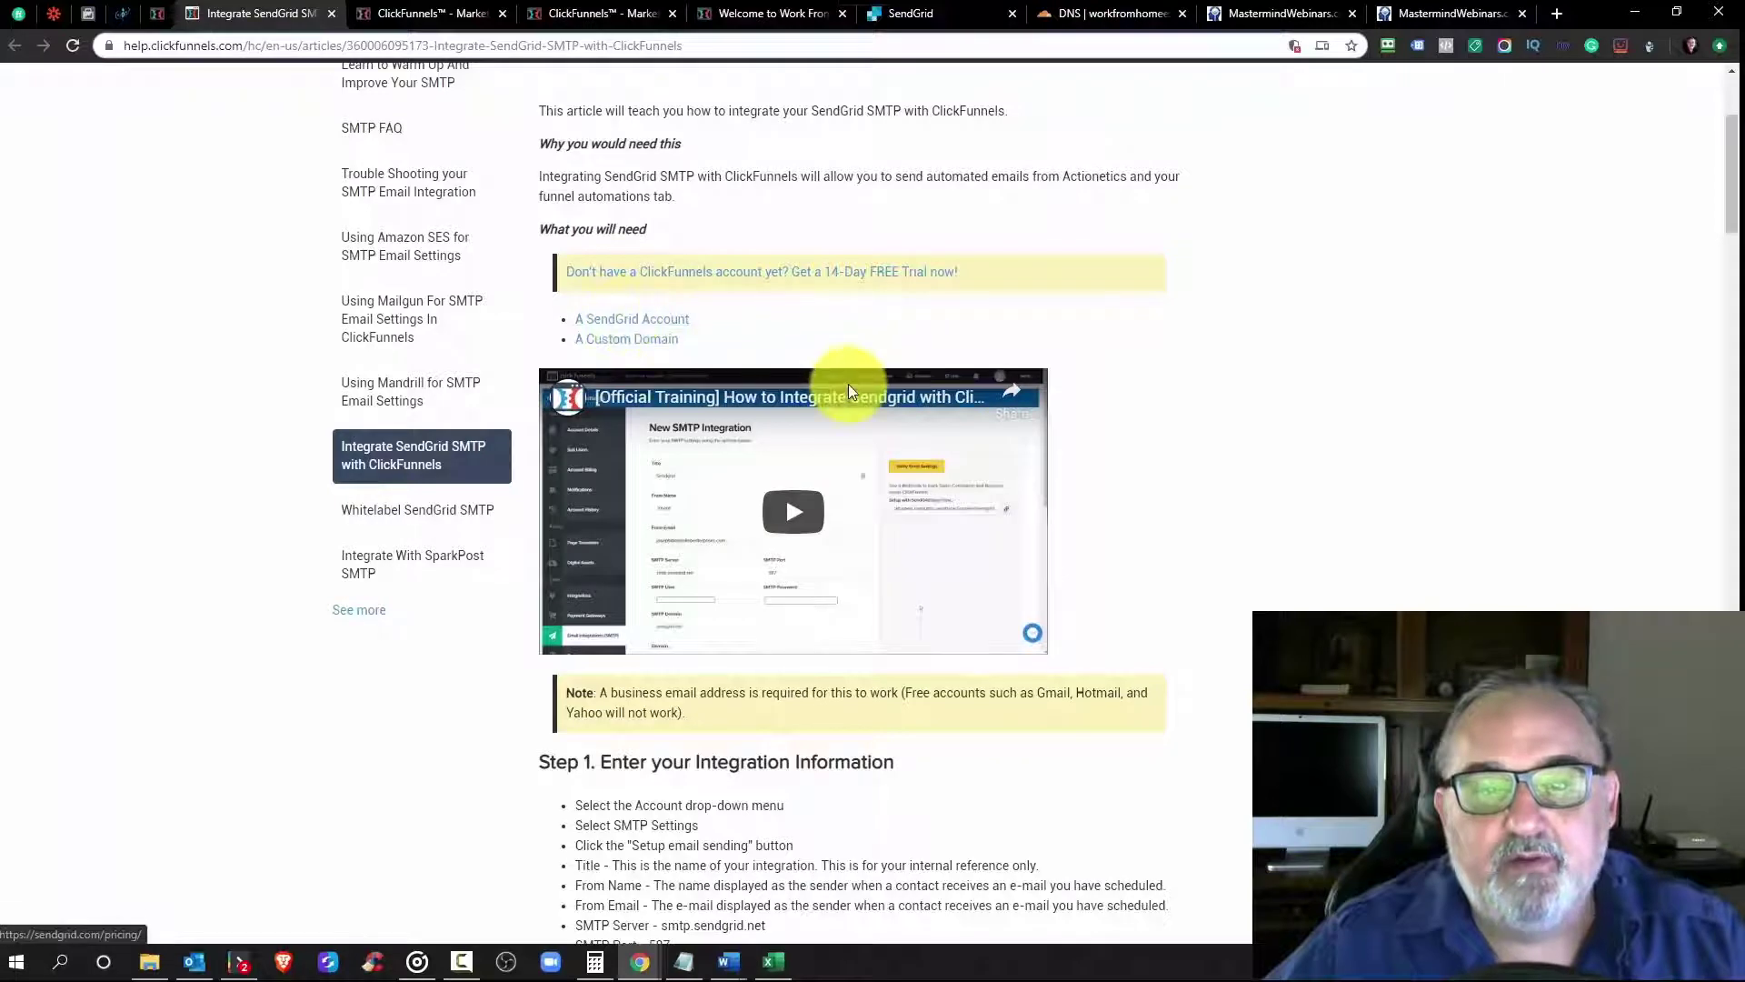
scroll(848, 386, "down", 4)
scroll(848, 391, "down", 3)
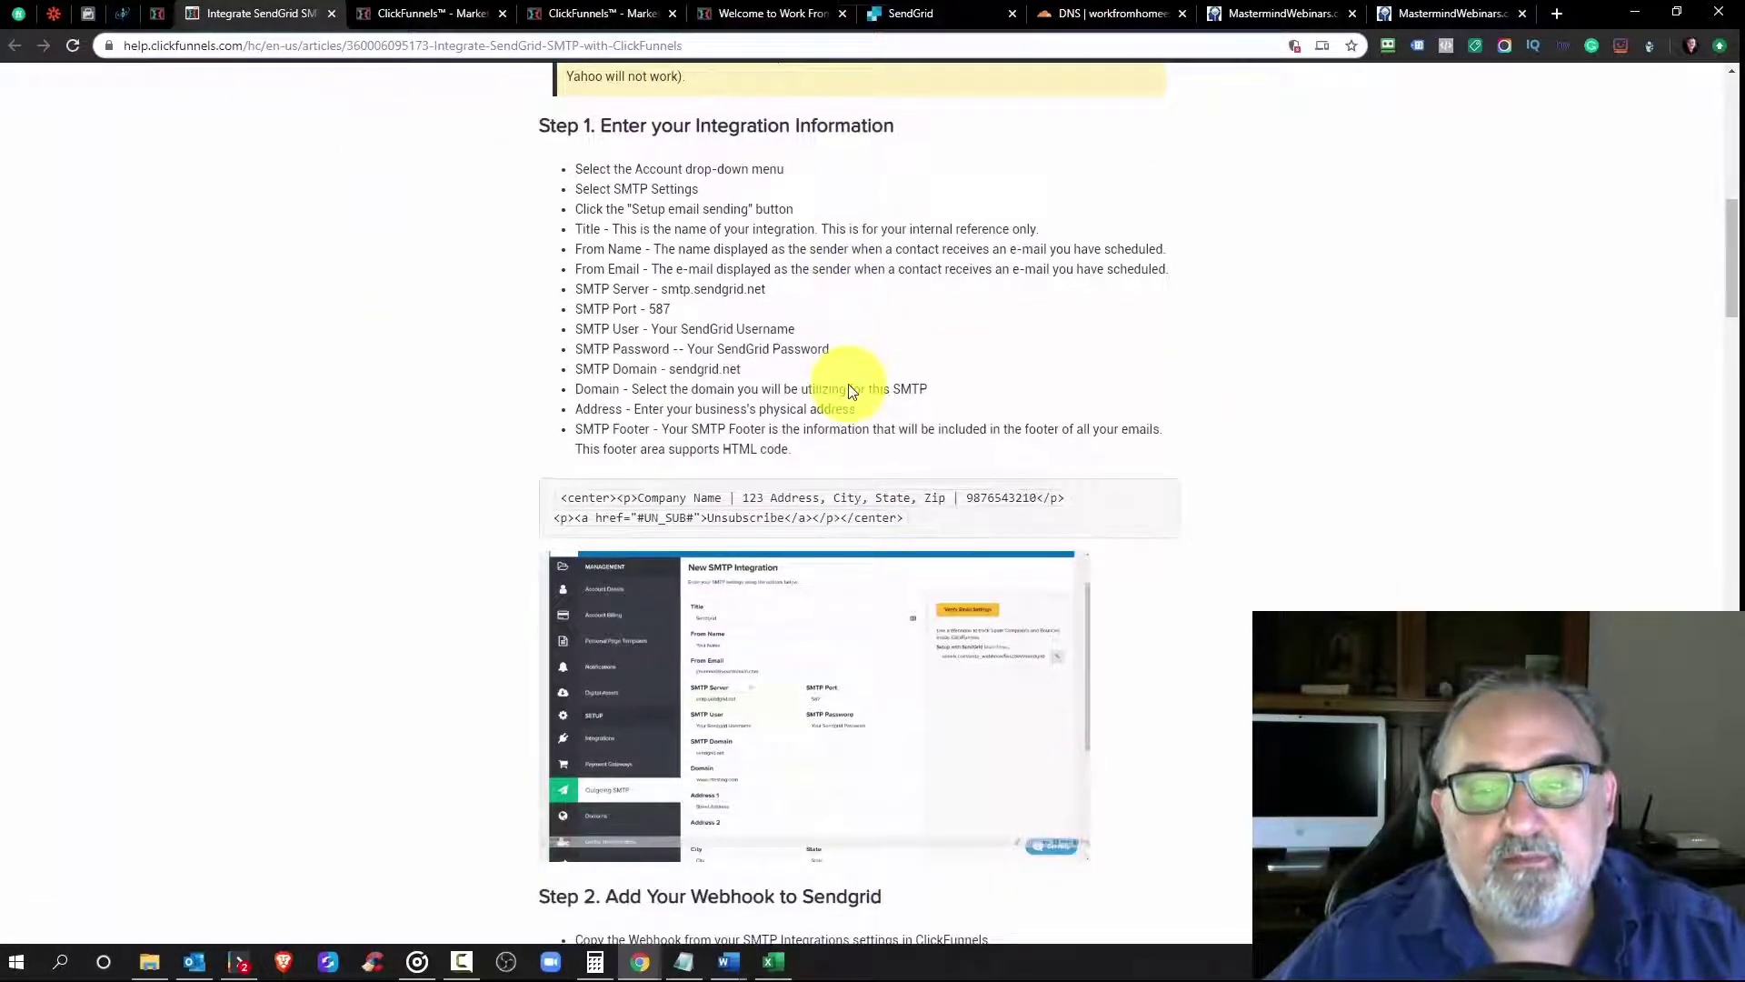
scroll(848, 389, "down", 2)
scroll(848, 391, "down", 8)
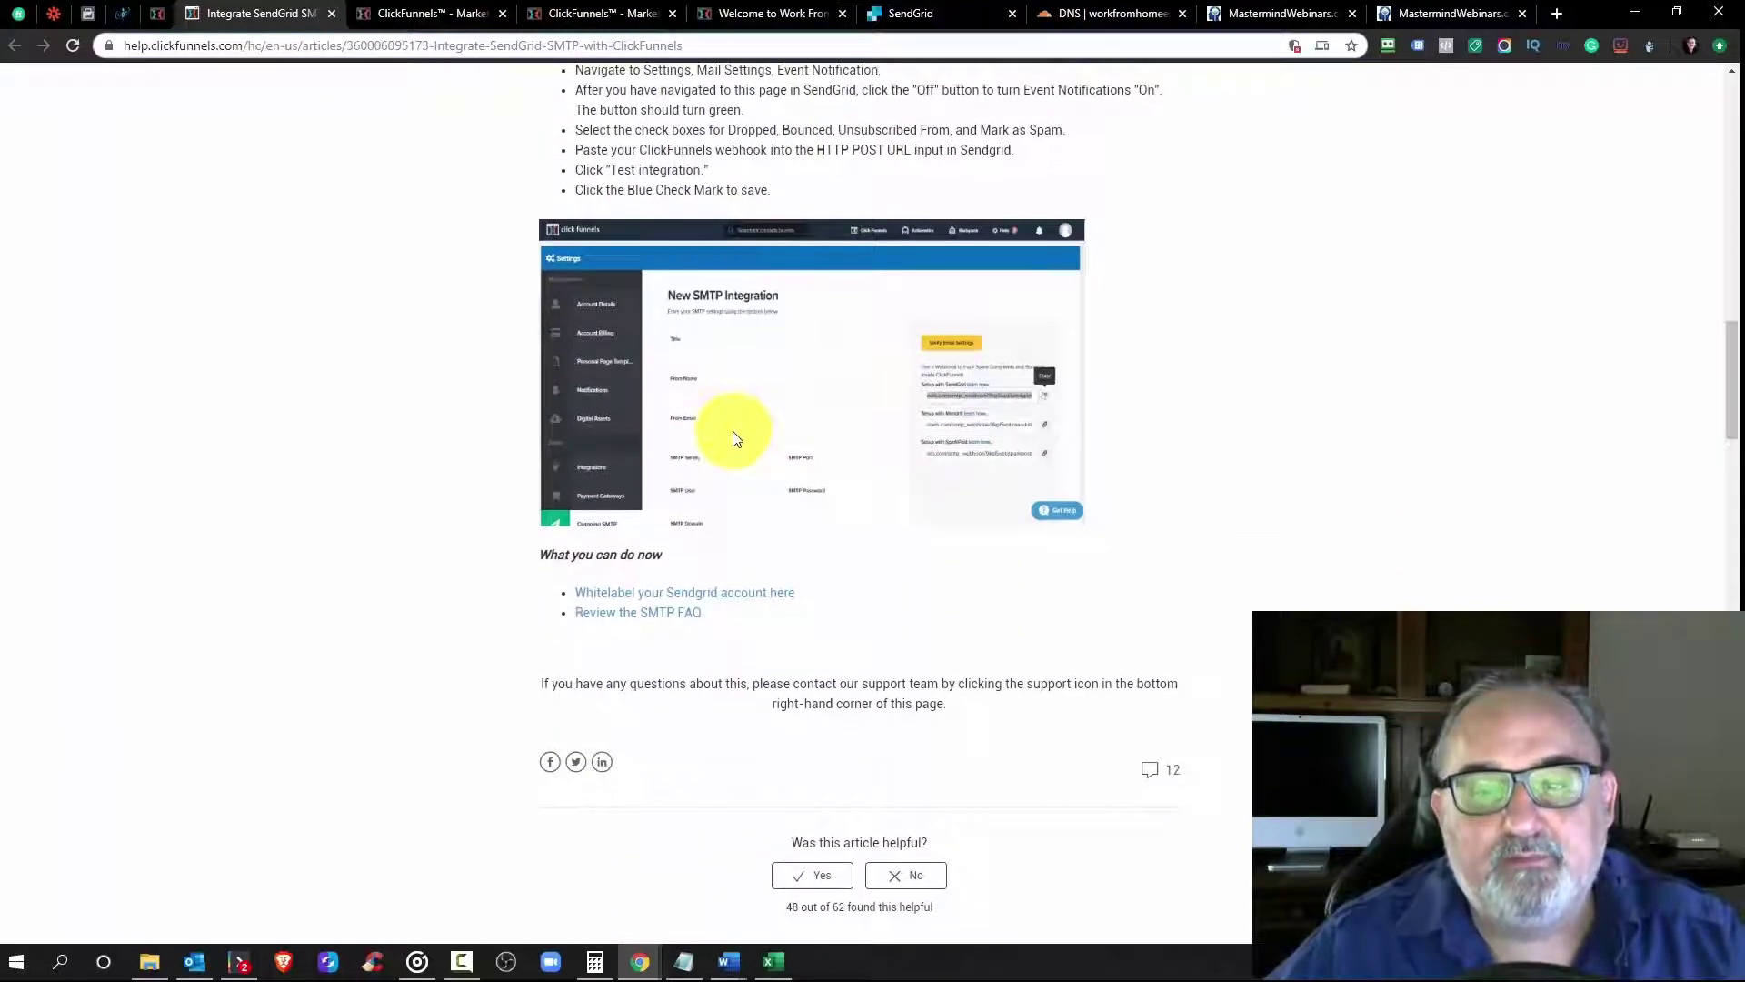
scroll(748, 429, "down", 2)
scroll(781, 431, "up", 2)
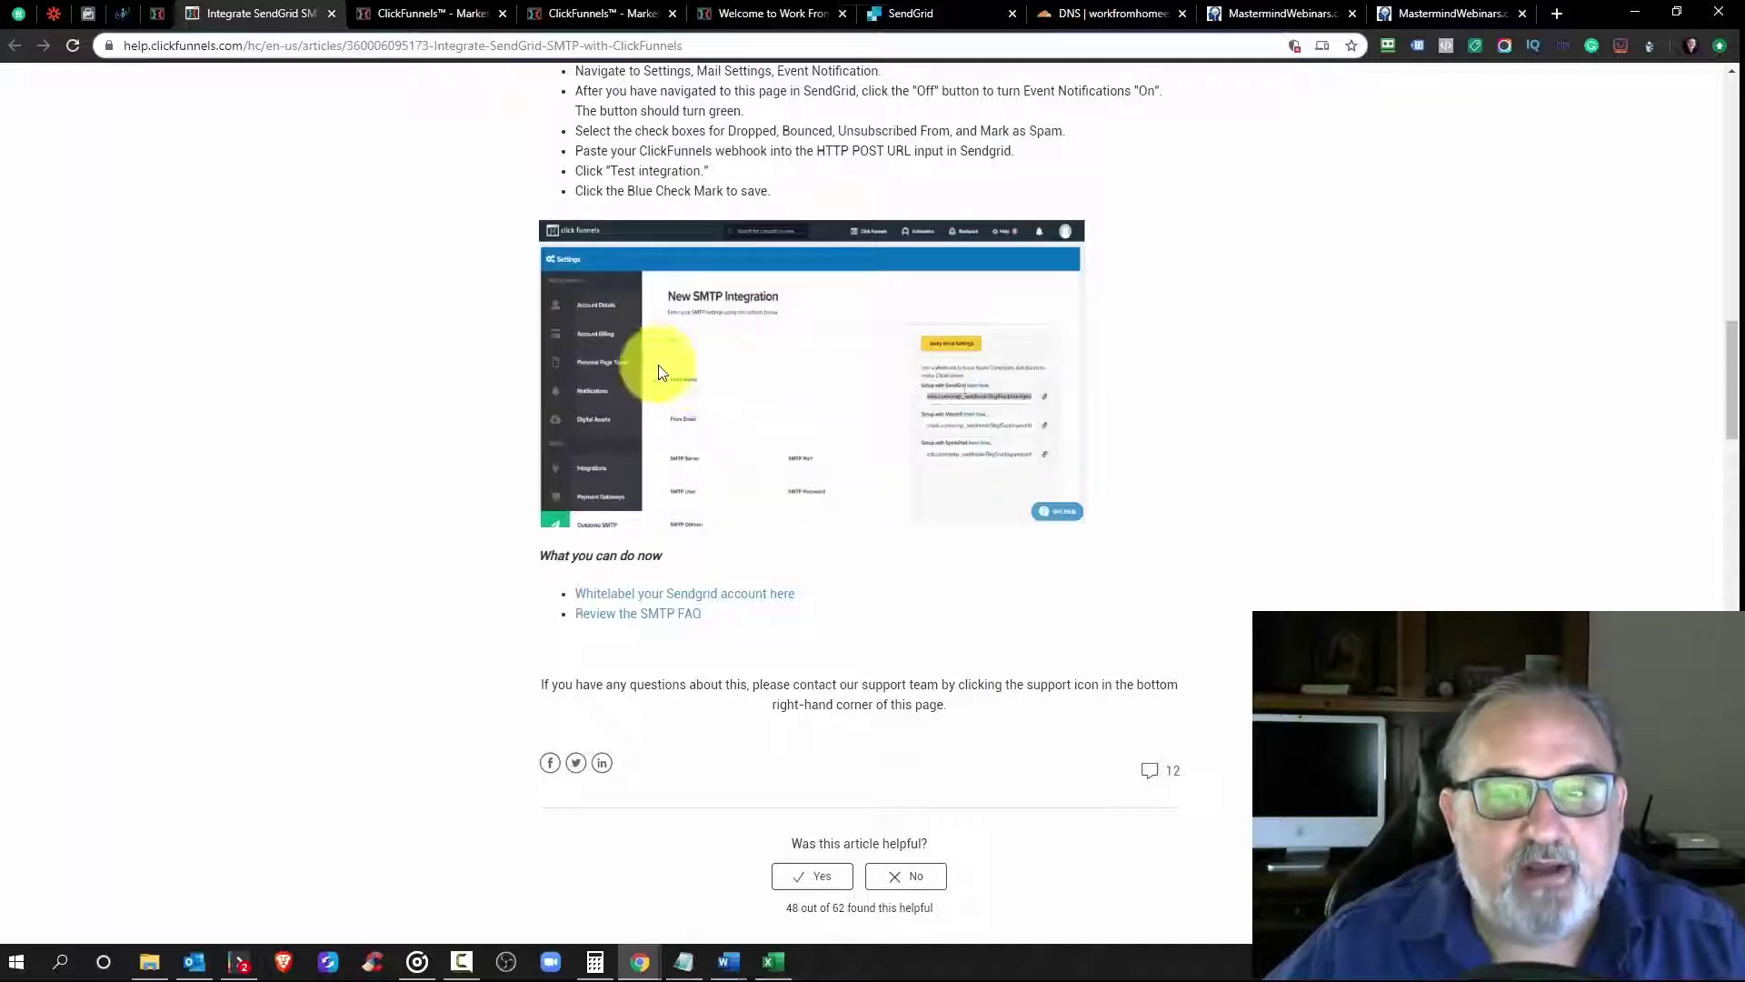
Step: Return to the SMTP integration being edited and copy its SendGrid webhook URL
left_click(156, 14)
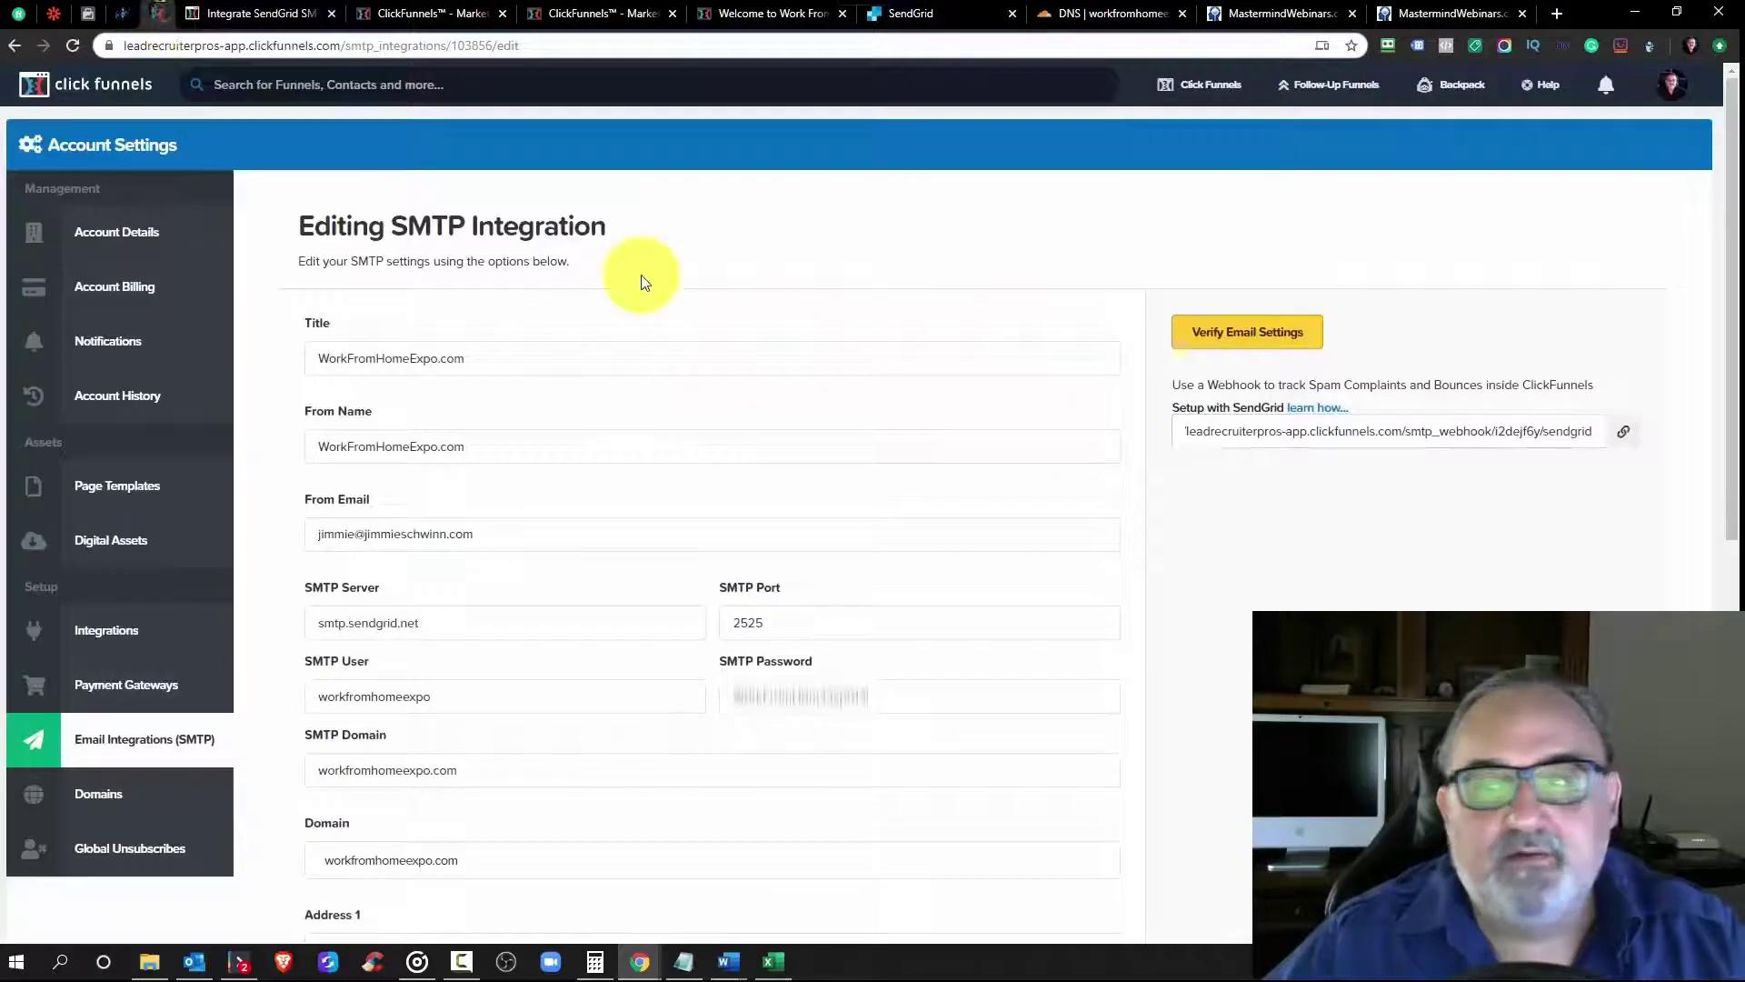
left_click(1249, 433)
right_click(1252, 436)
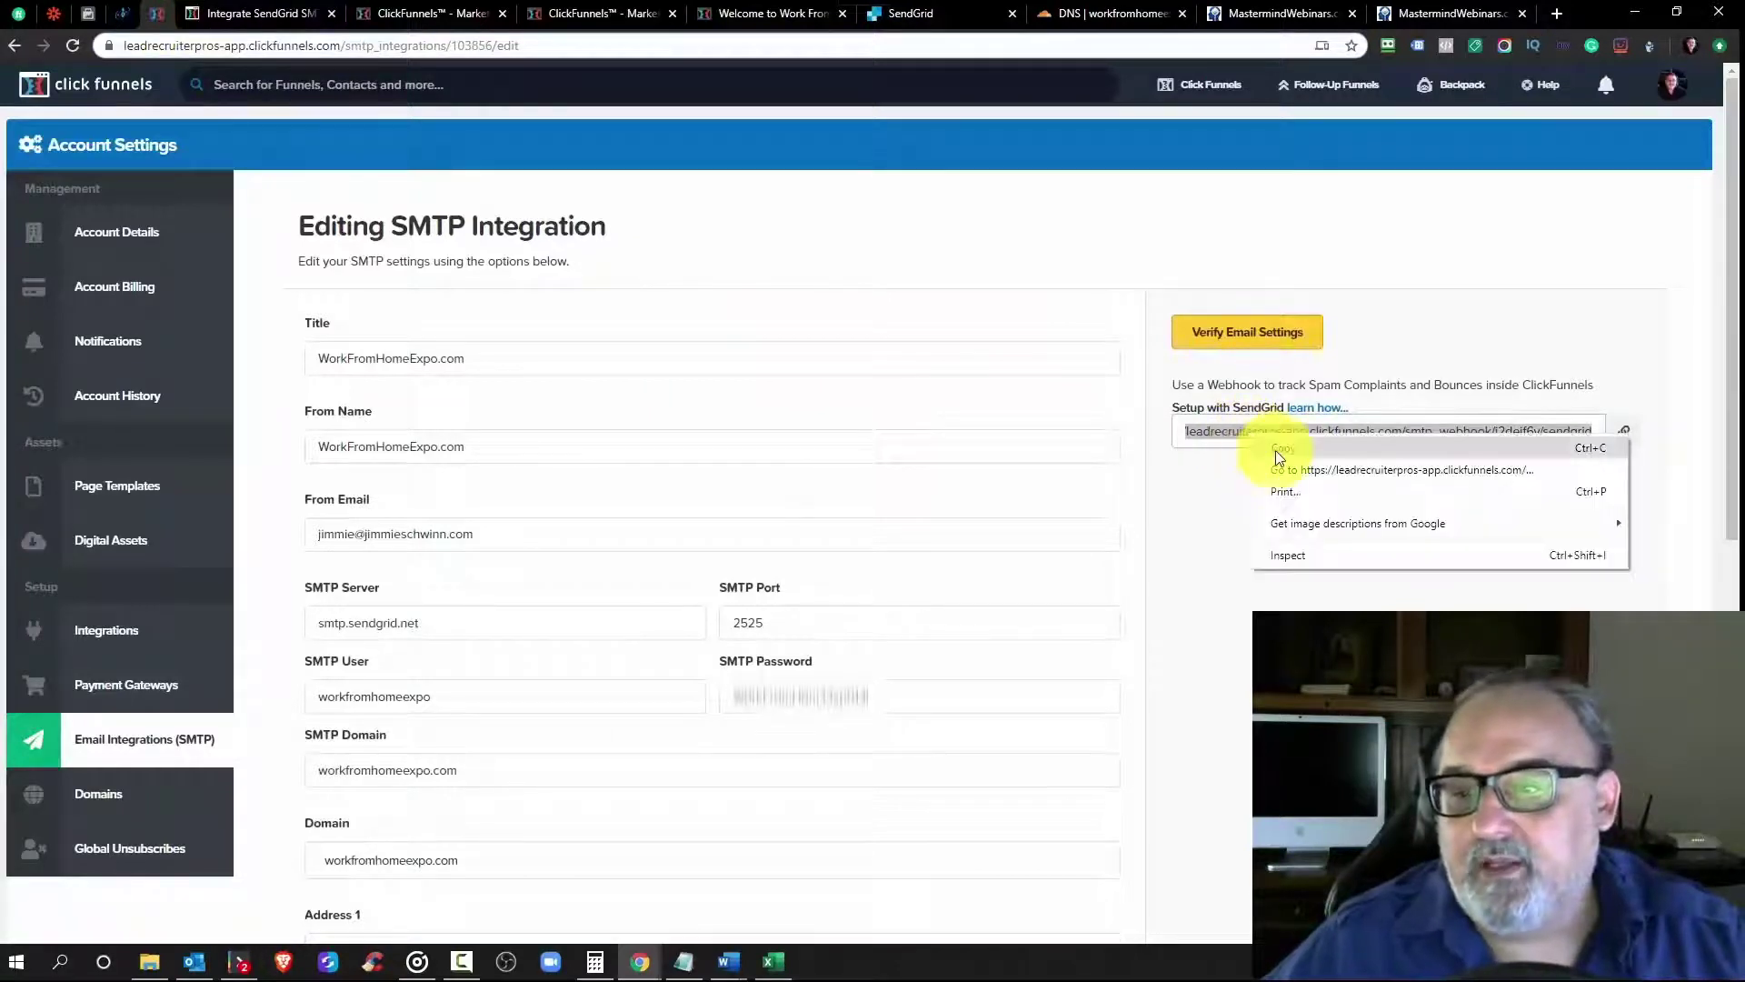
left_click(1270, 446)
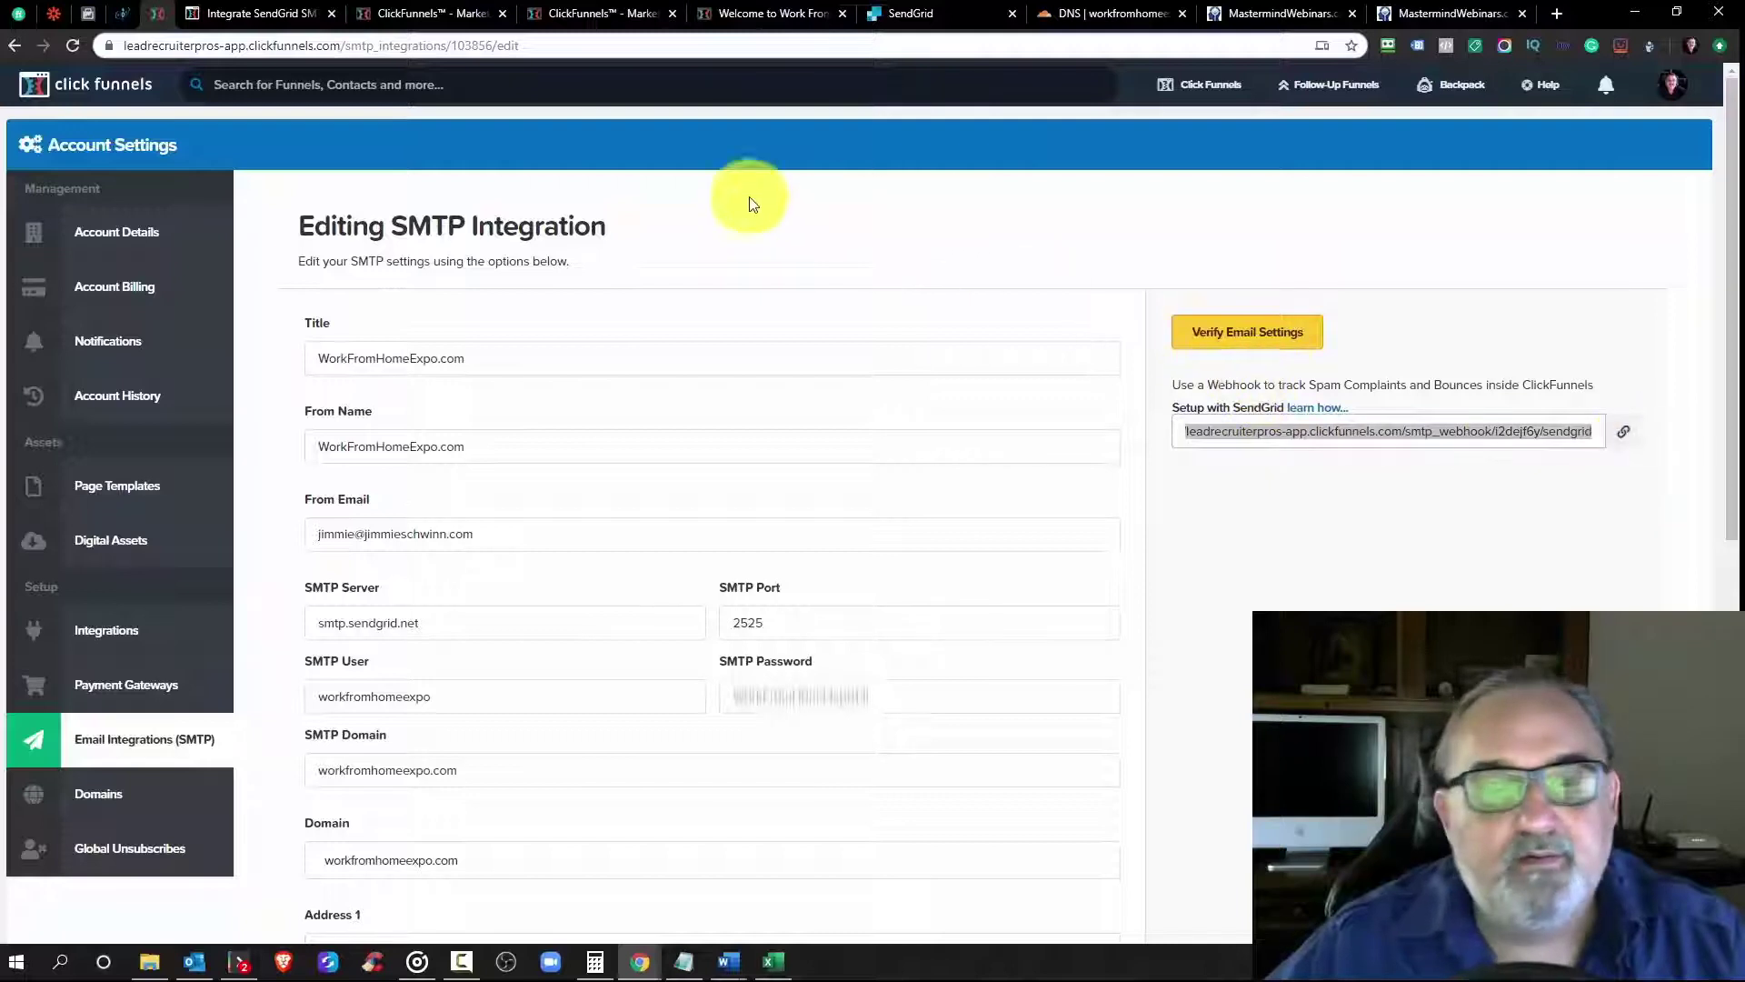
Step: Switch to SendGrid and turn on Event Notification in the mail settings
left_click(898, 14)
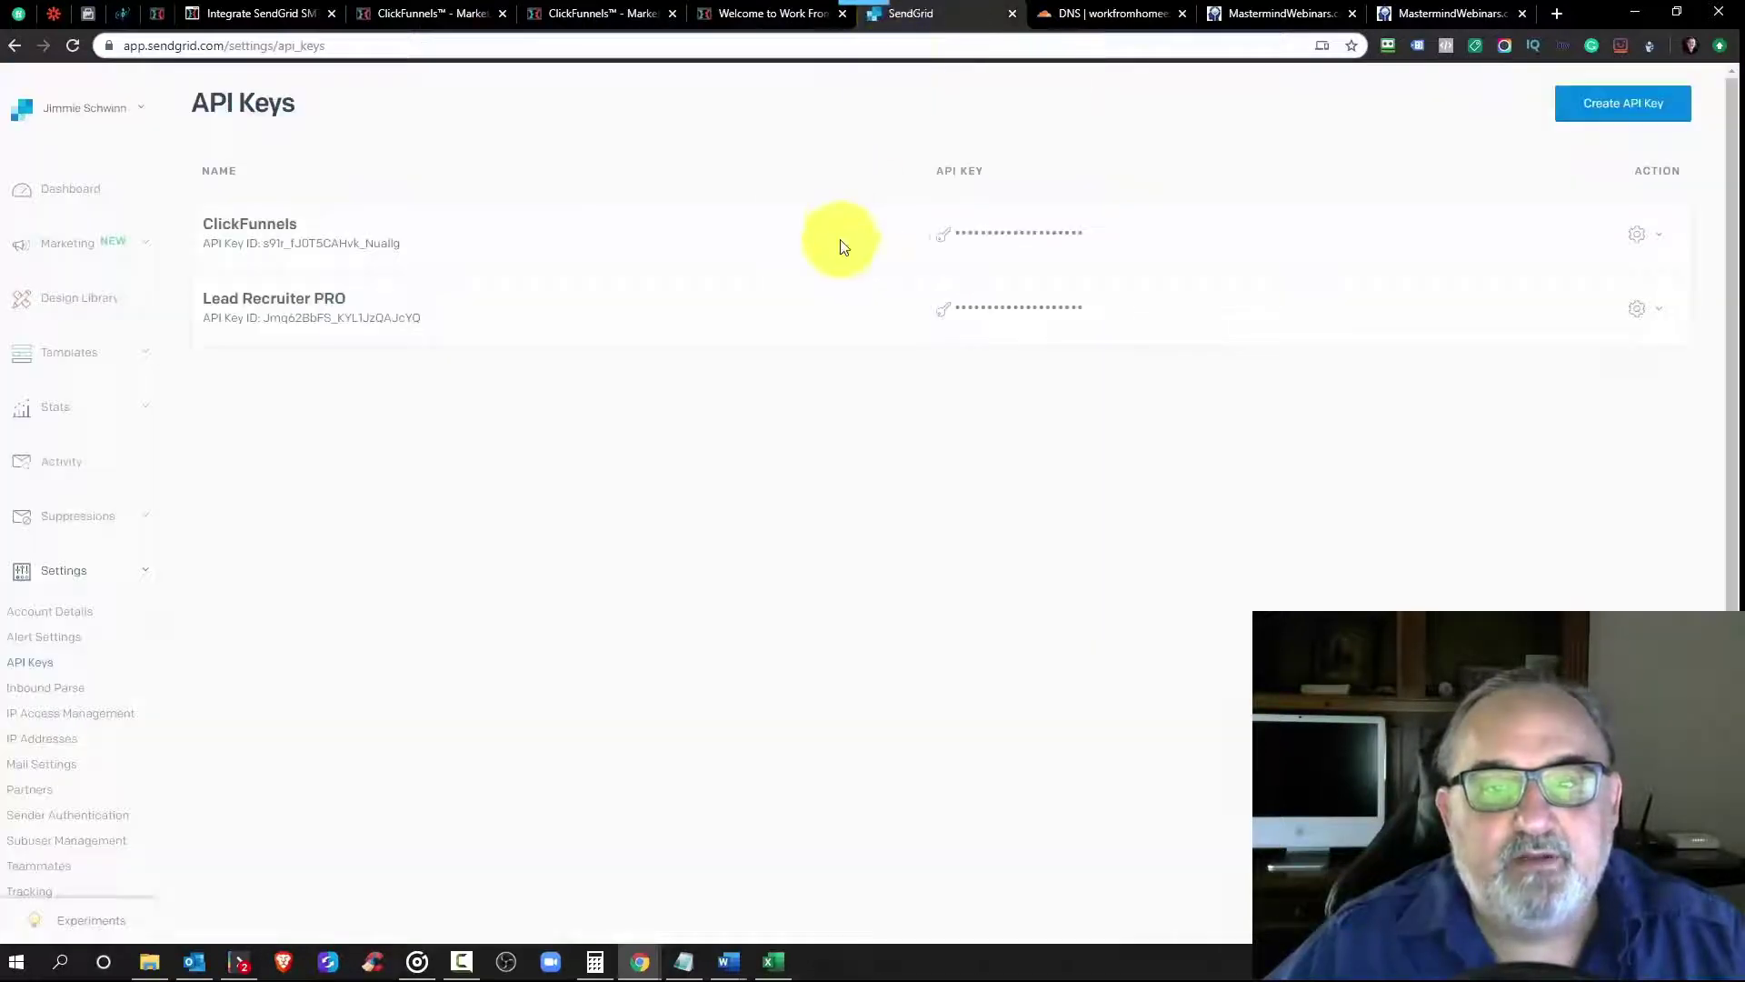
scroll(90, 481, "down", 2)
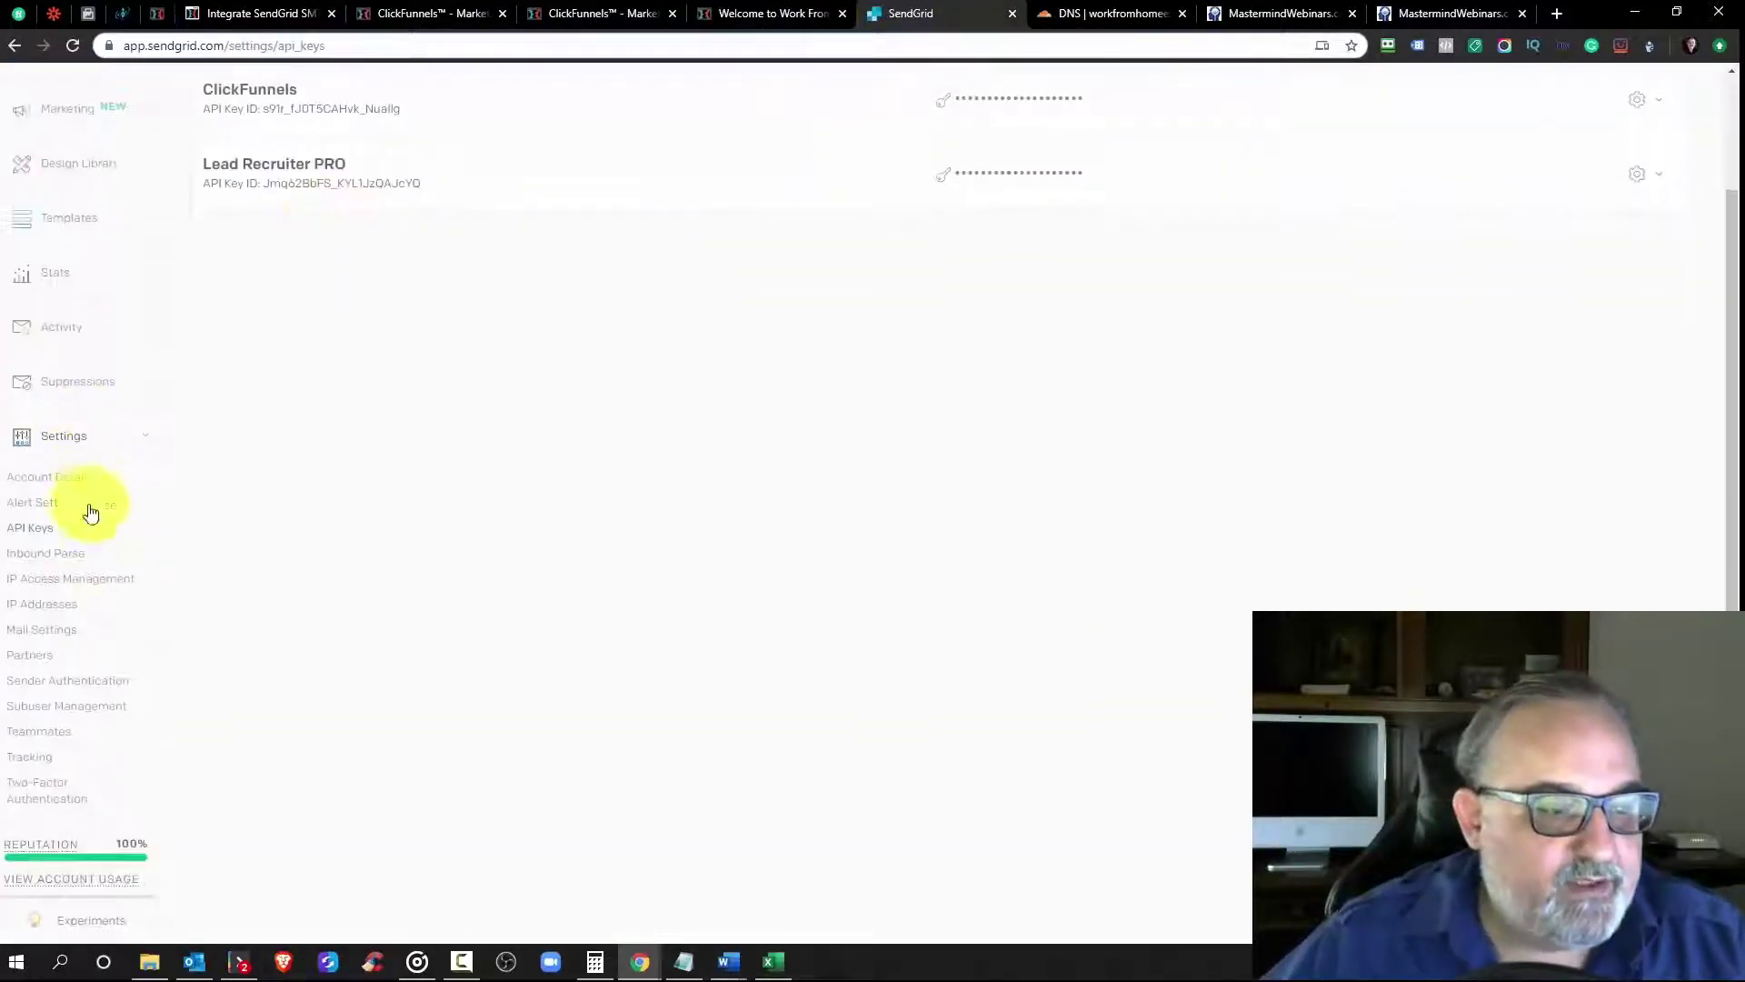
left_click(31, 627)
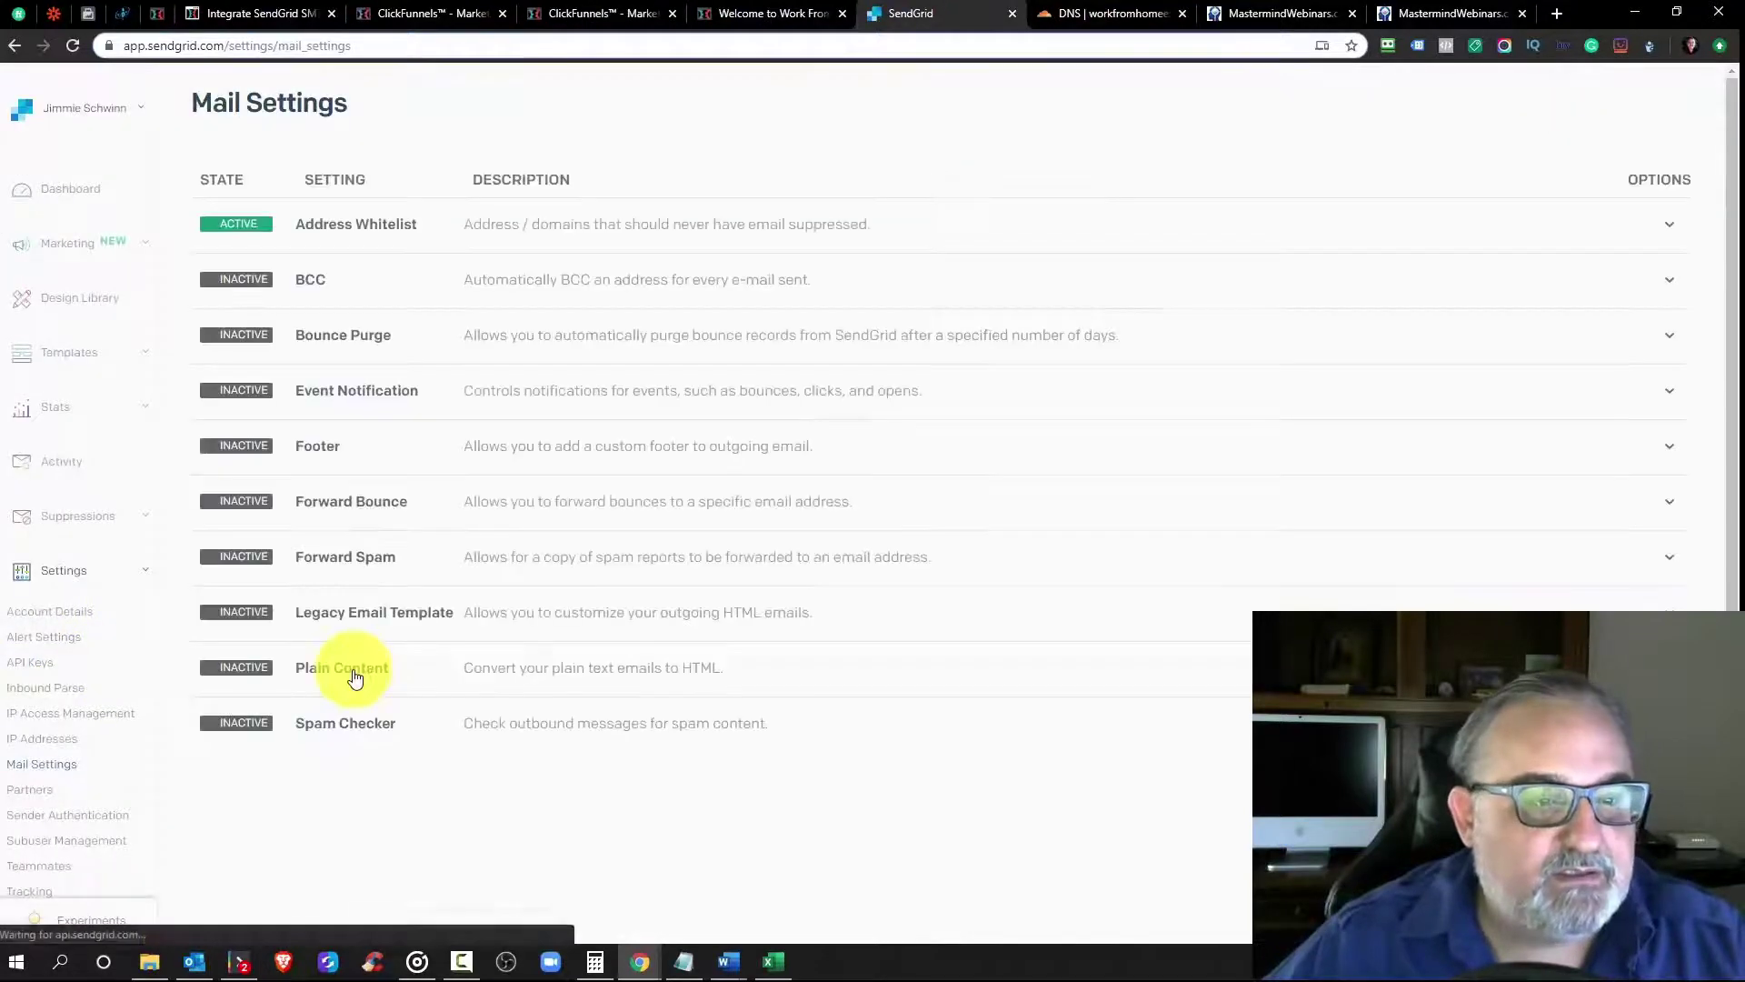
left_click(351, 405)
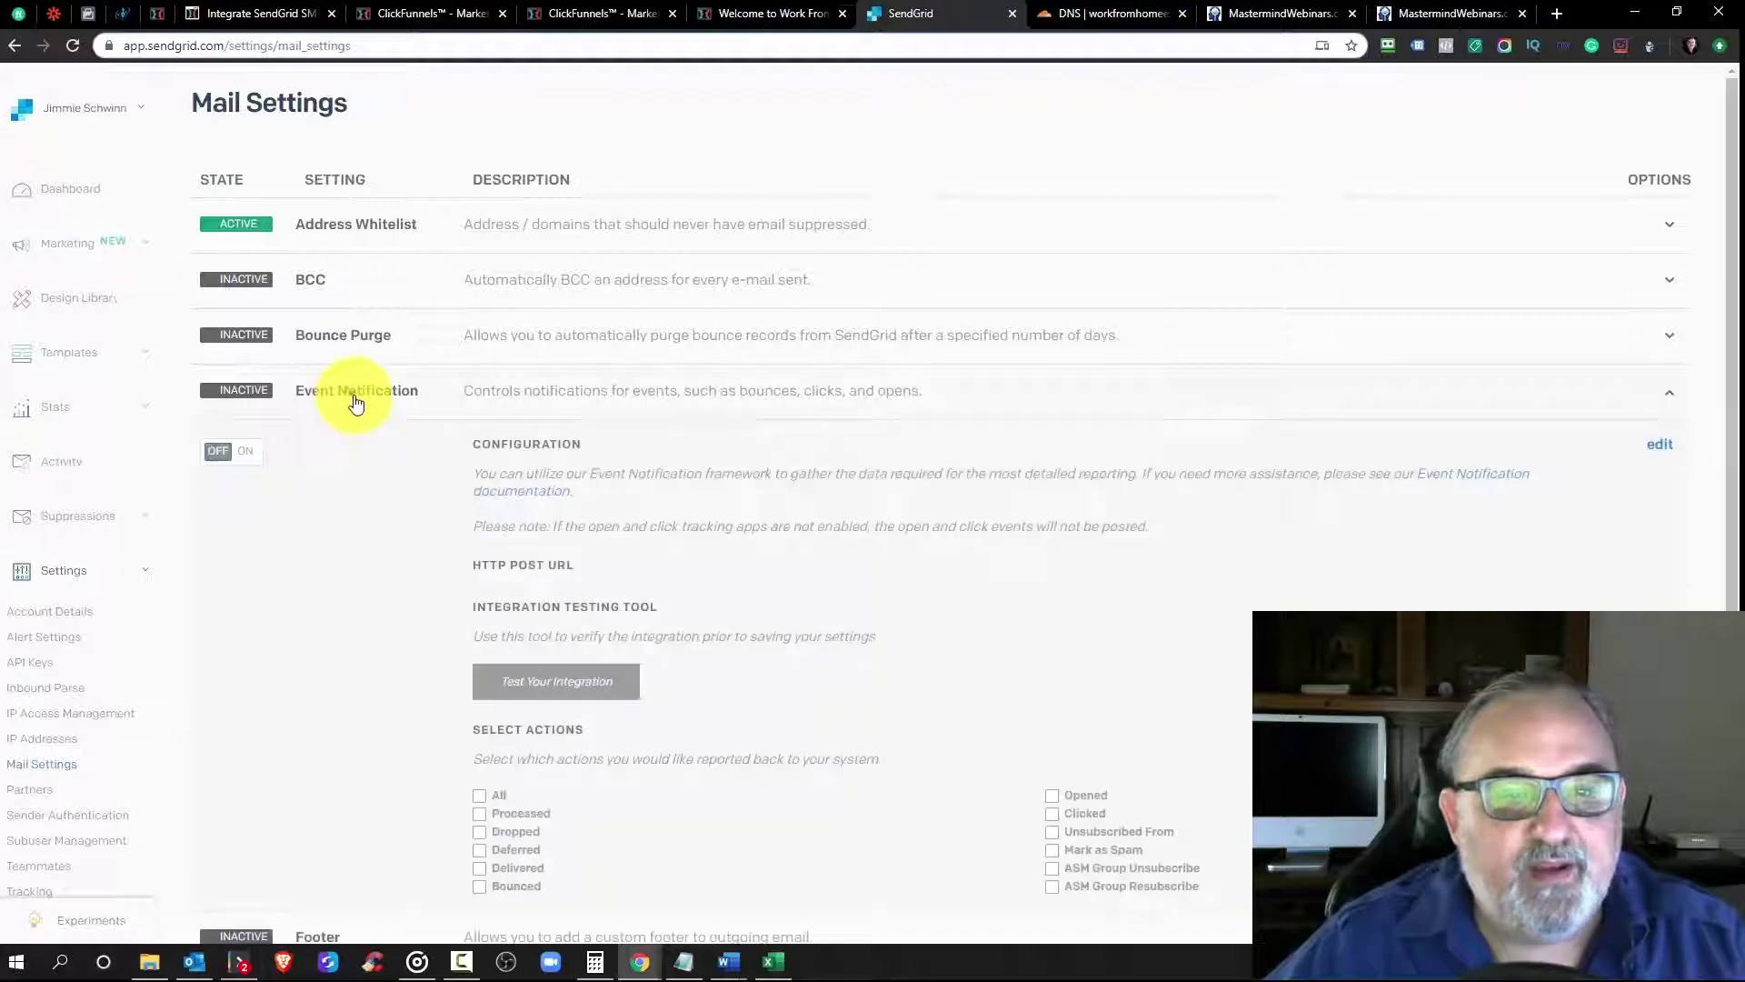
scroll(366, 427, "down", 3)
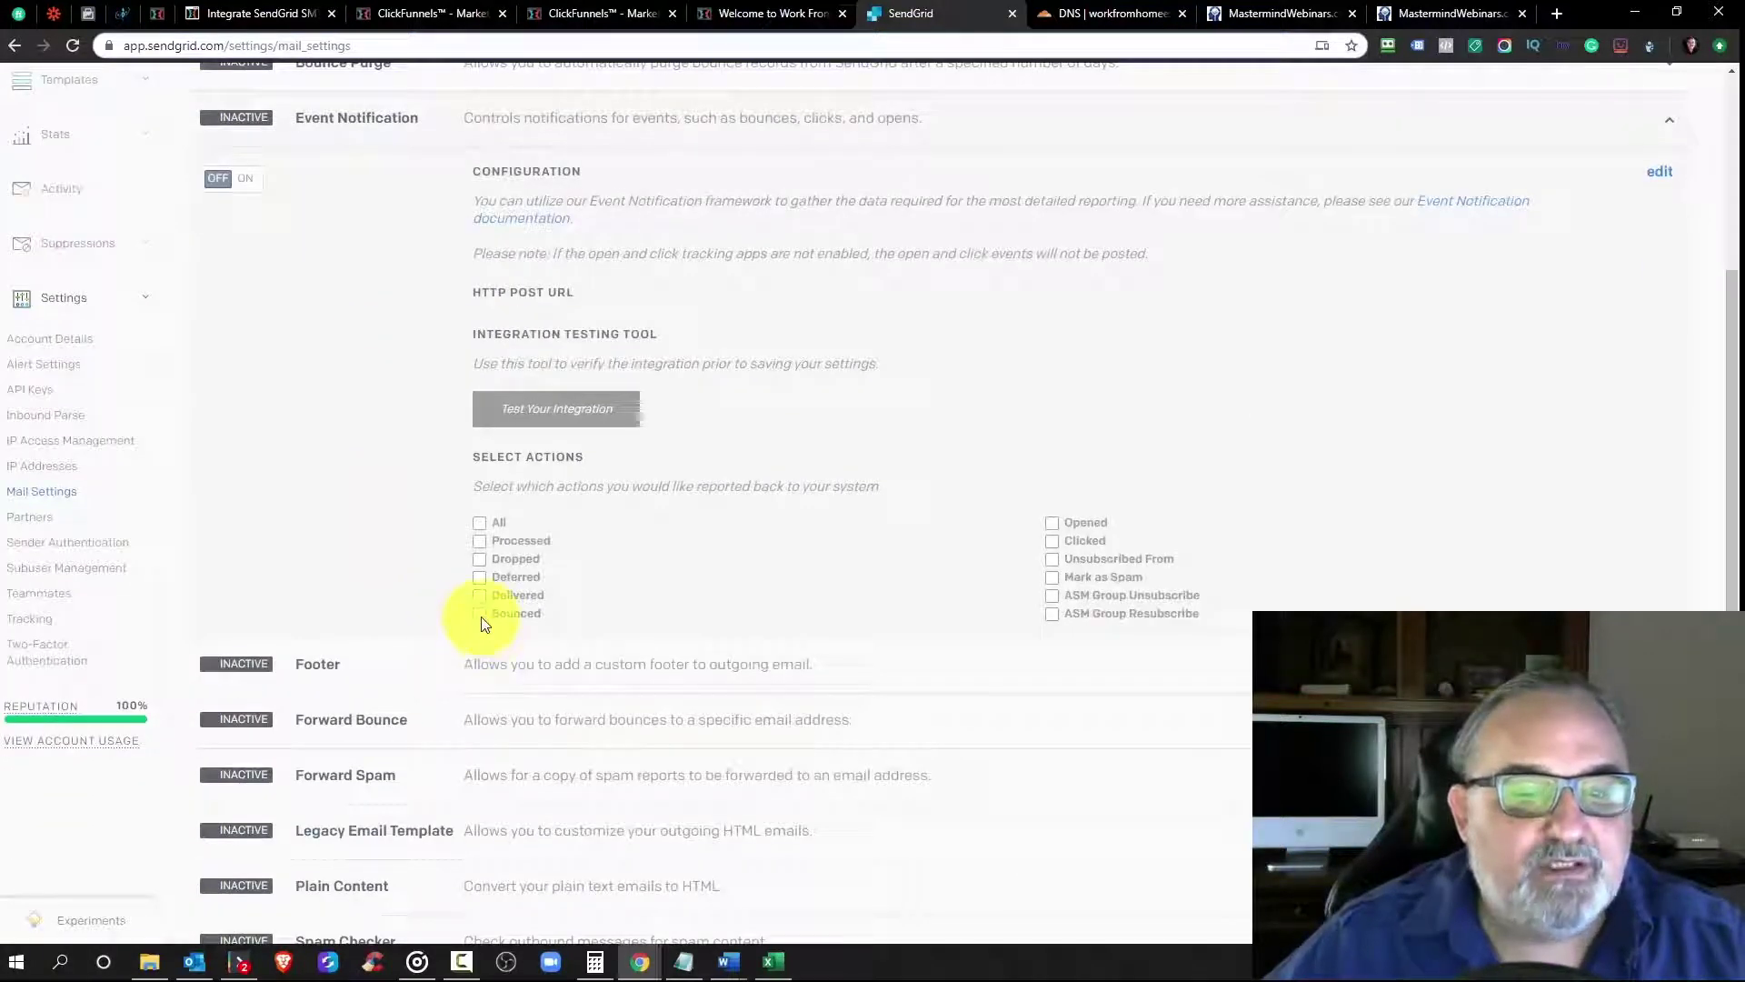
scroll(270, 350, "up", 2)
left_click(257, 369)
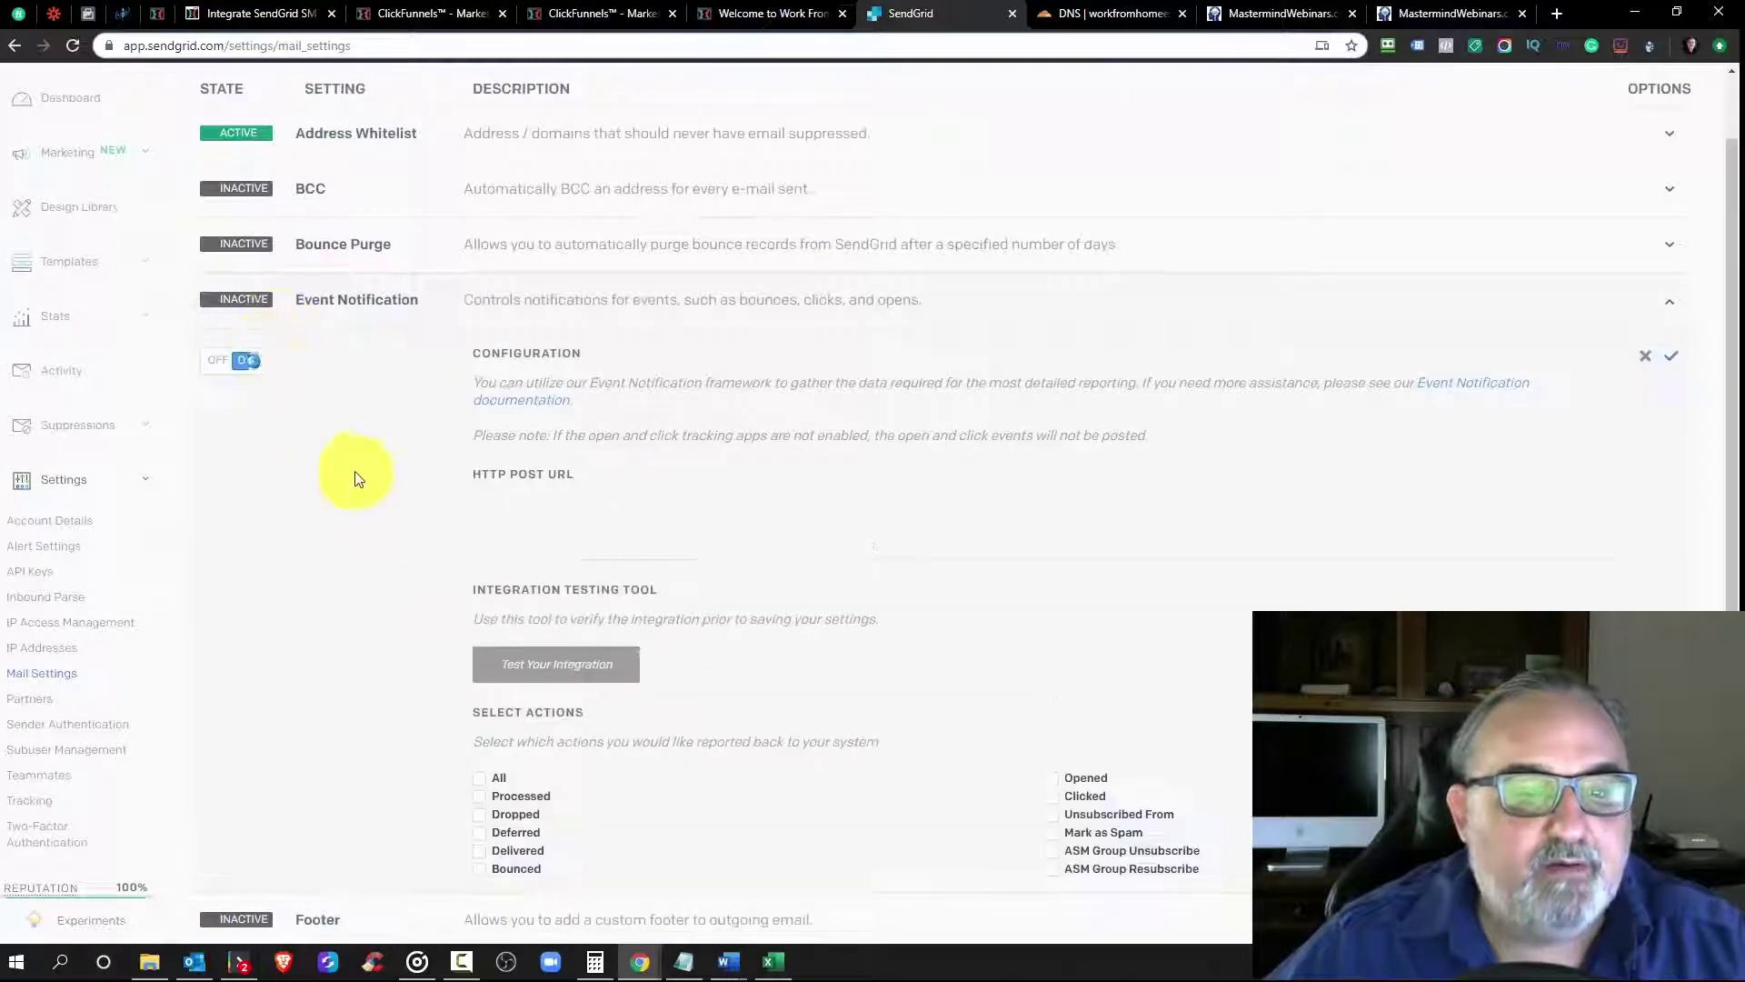
Step: Paste the copied ClickFunnels webhook URL as the HTTP POST URL of Event Notification
scroll(363, 476, "down", 2)
left_click(524, 358)
right_click(524, 358)
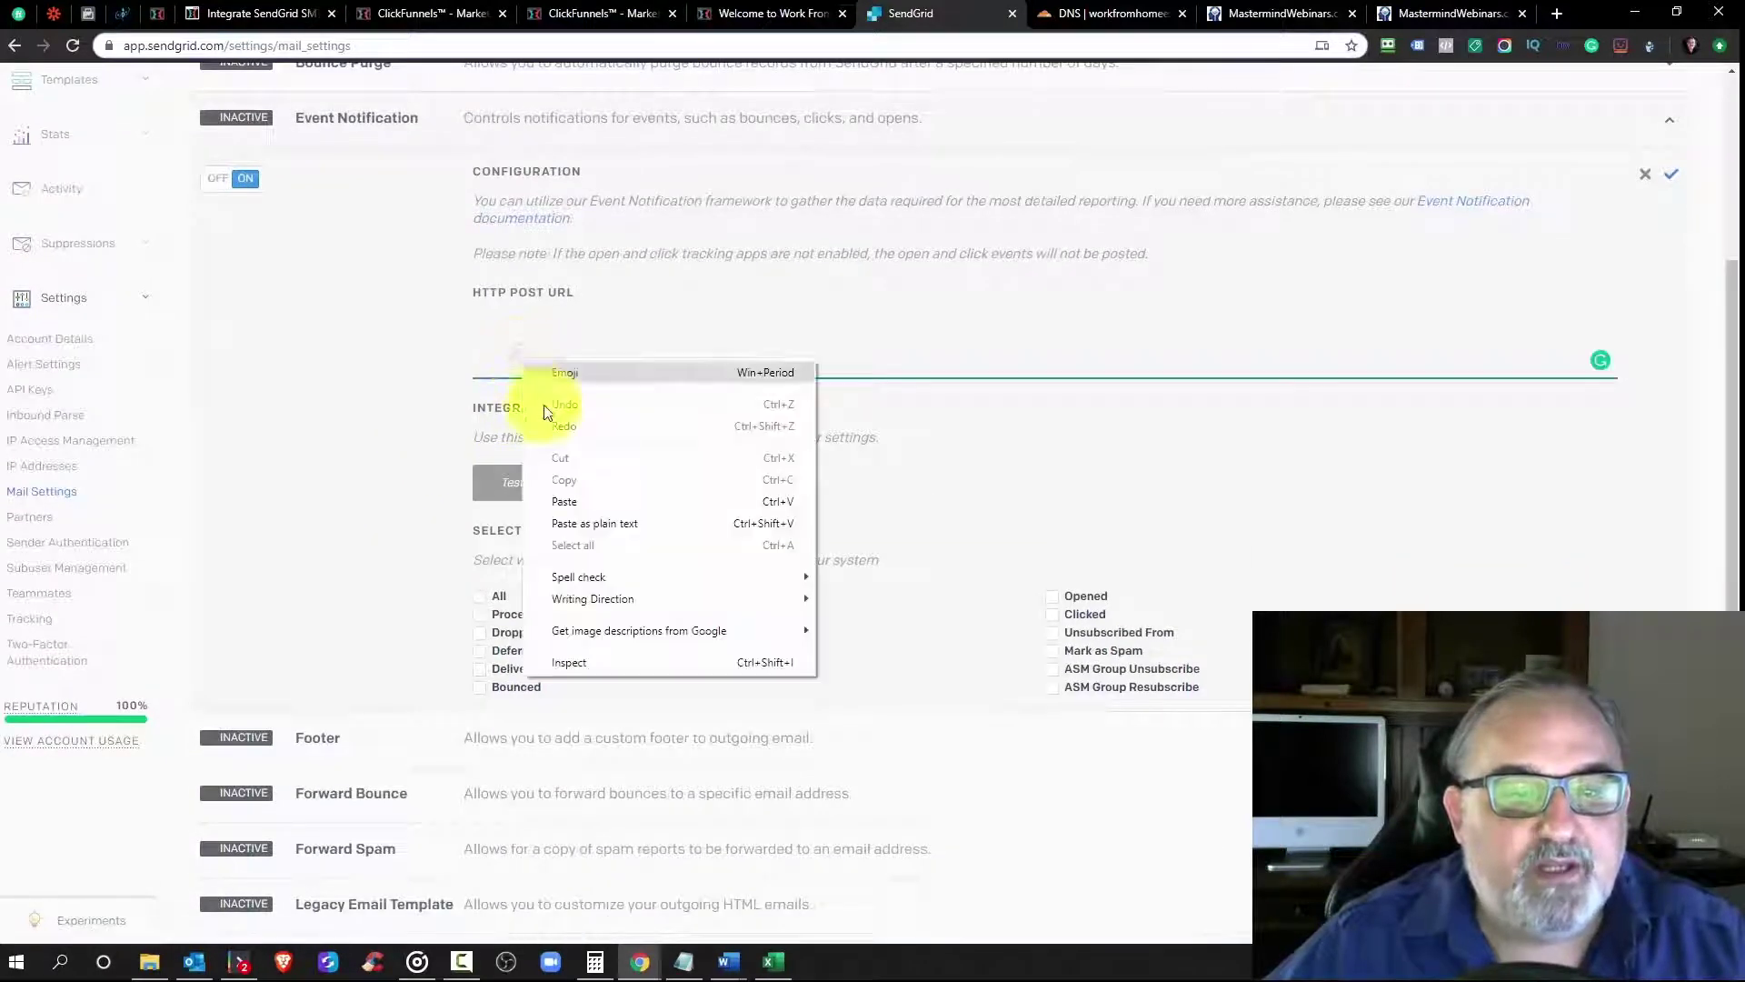
left_click(558, 499)
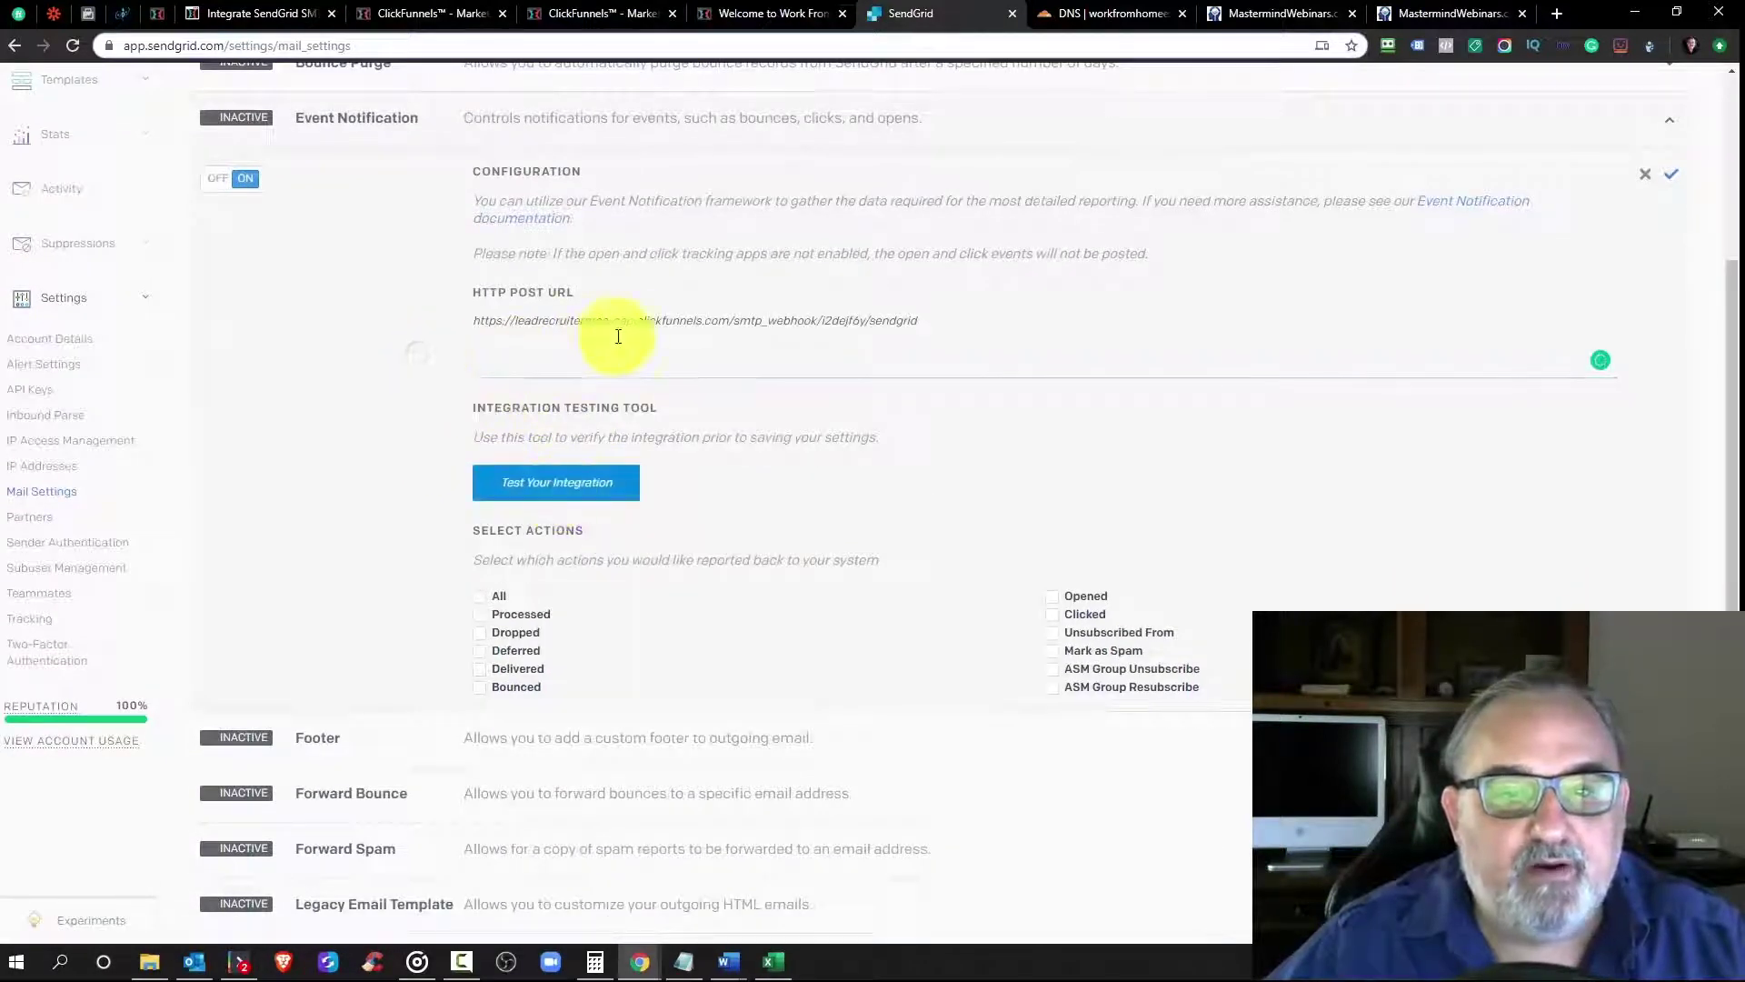
left_click(422, 386)
Step: Select the Opened, Clicked, Unsubscribed From and Mark as Spam actions for event reporting
scroll(422, 386, "down", 1)
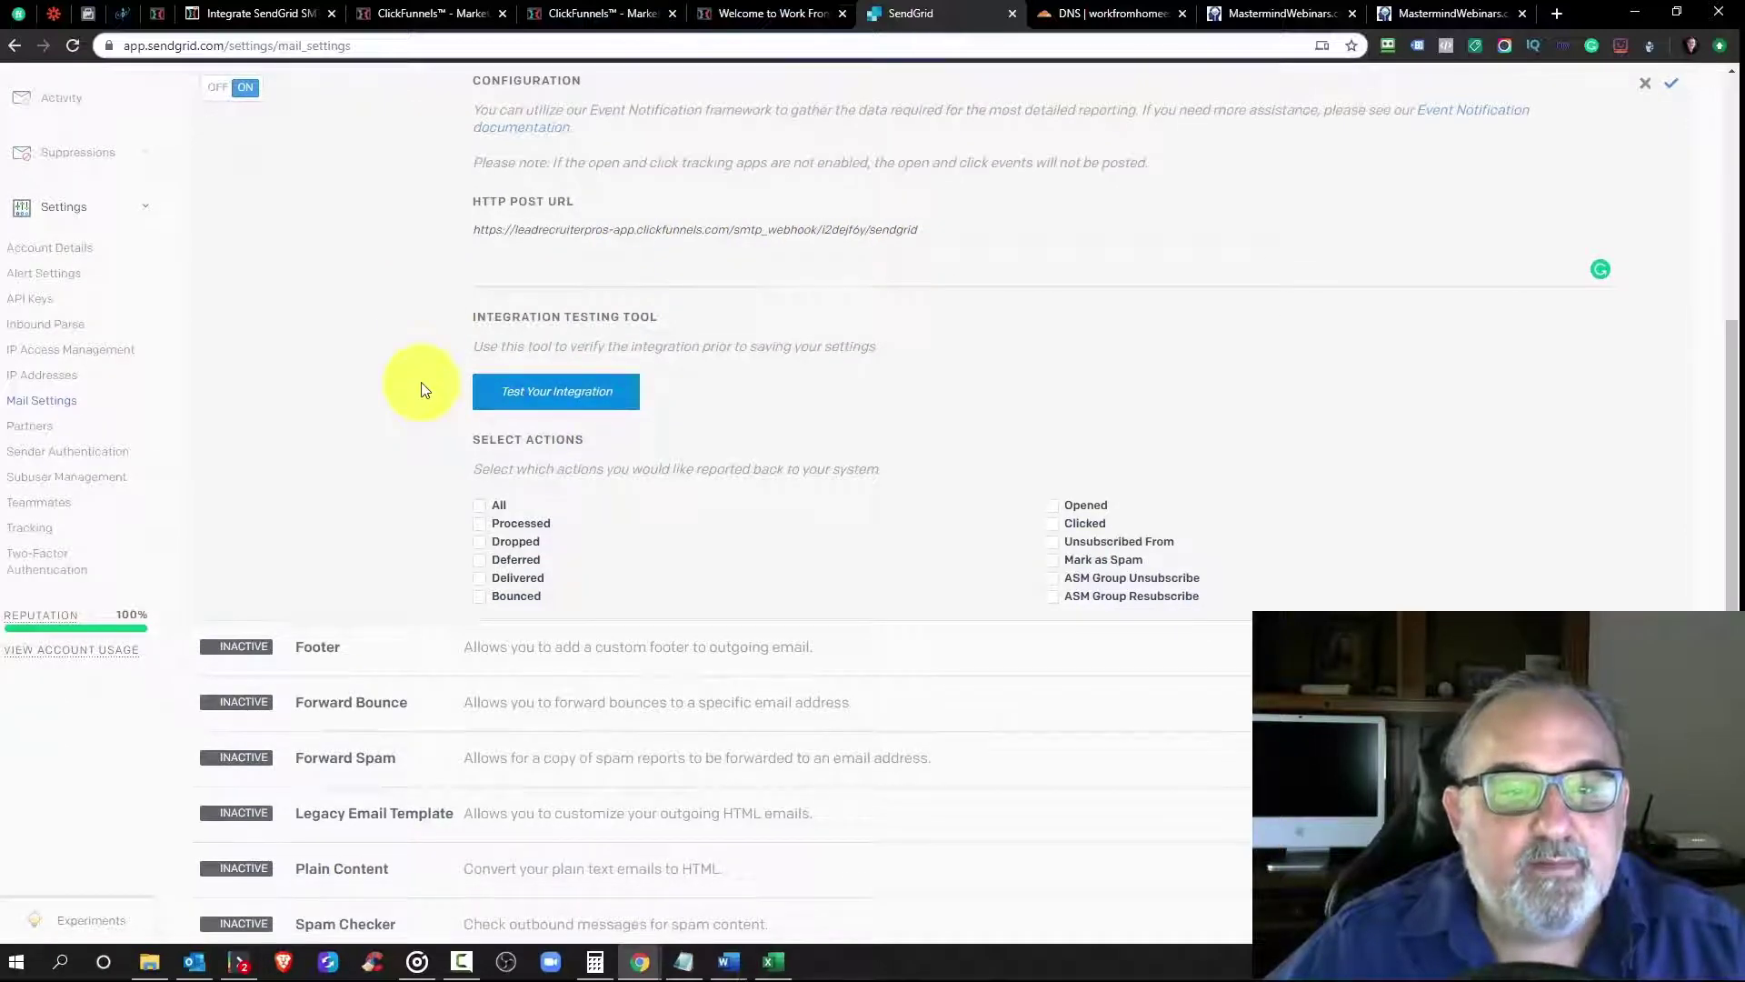
scroll(427, 391, "down", 1)
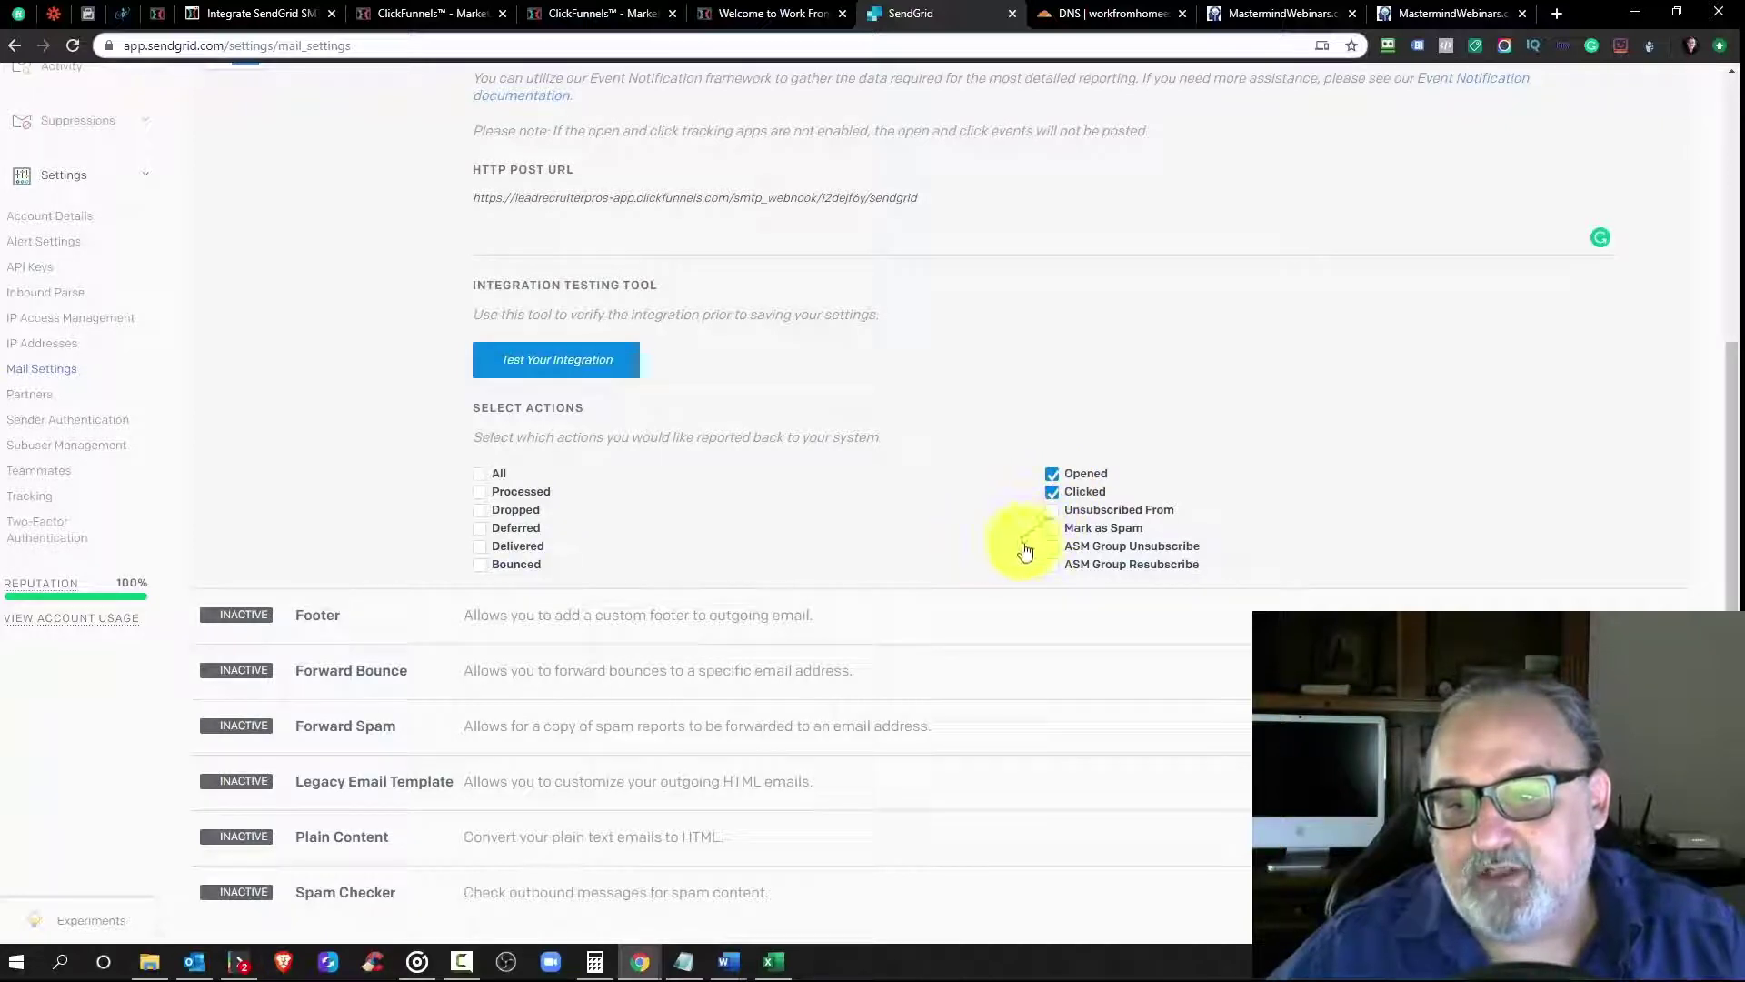
left_click(1051, 528)
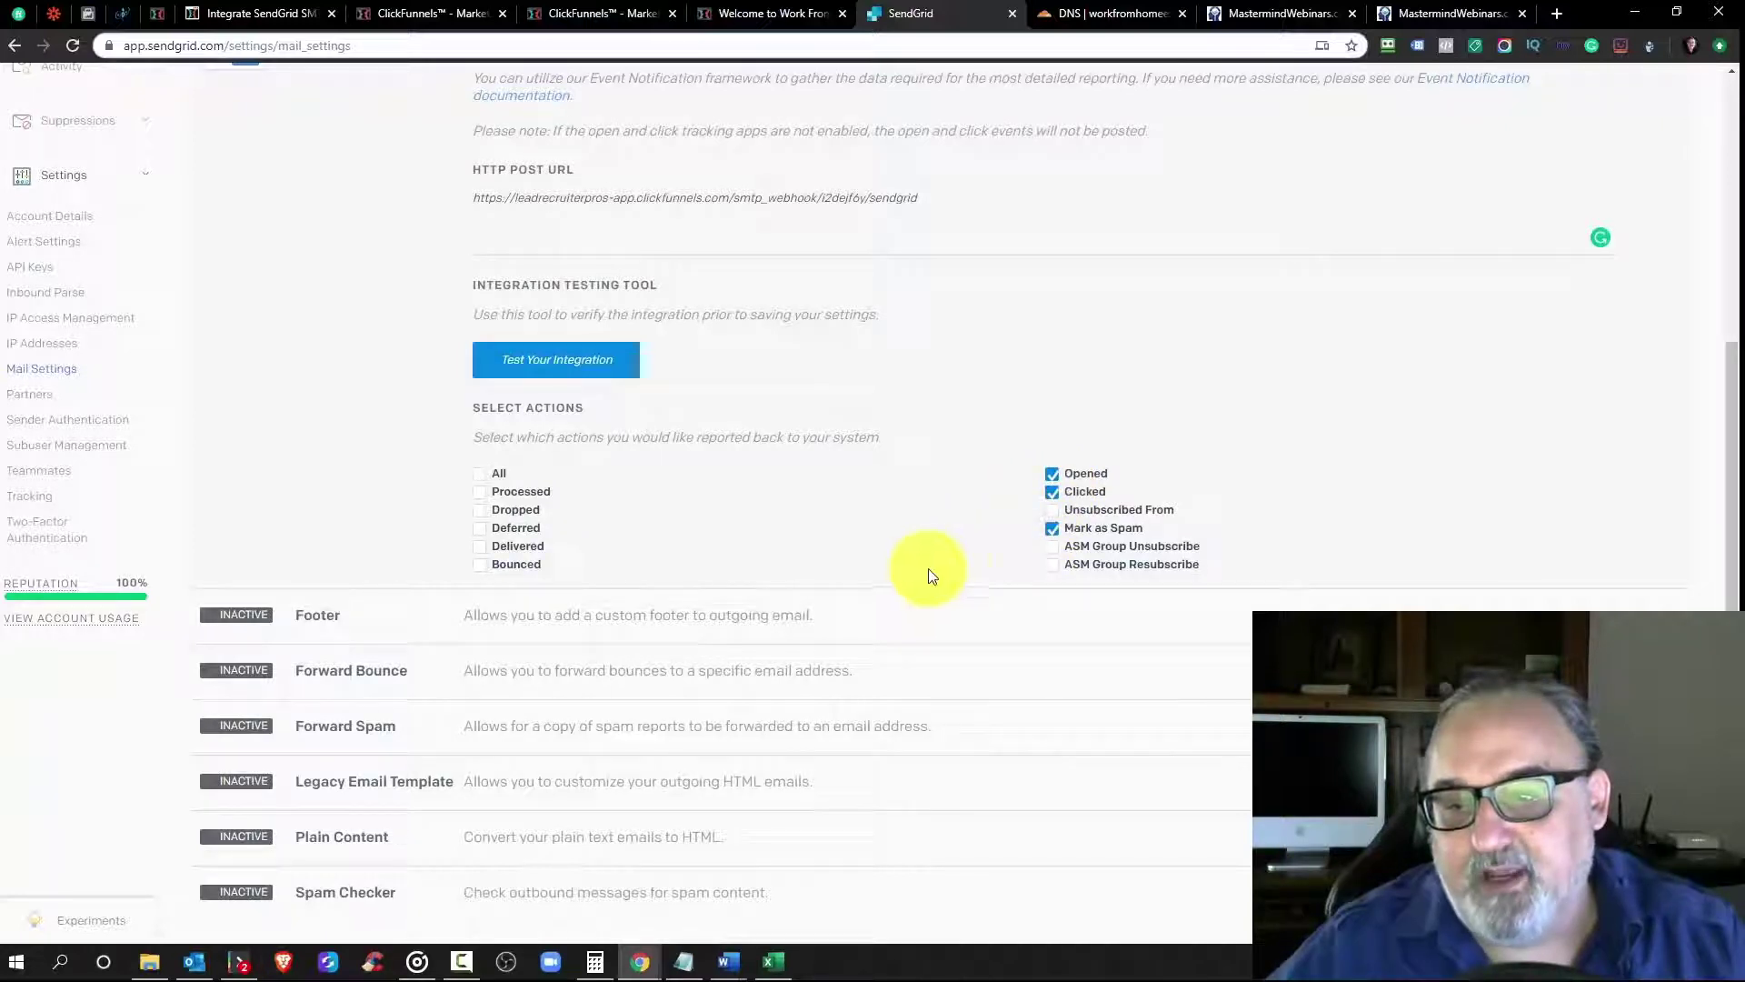
left_click(1053, 512)
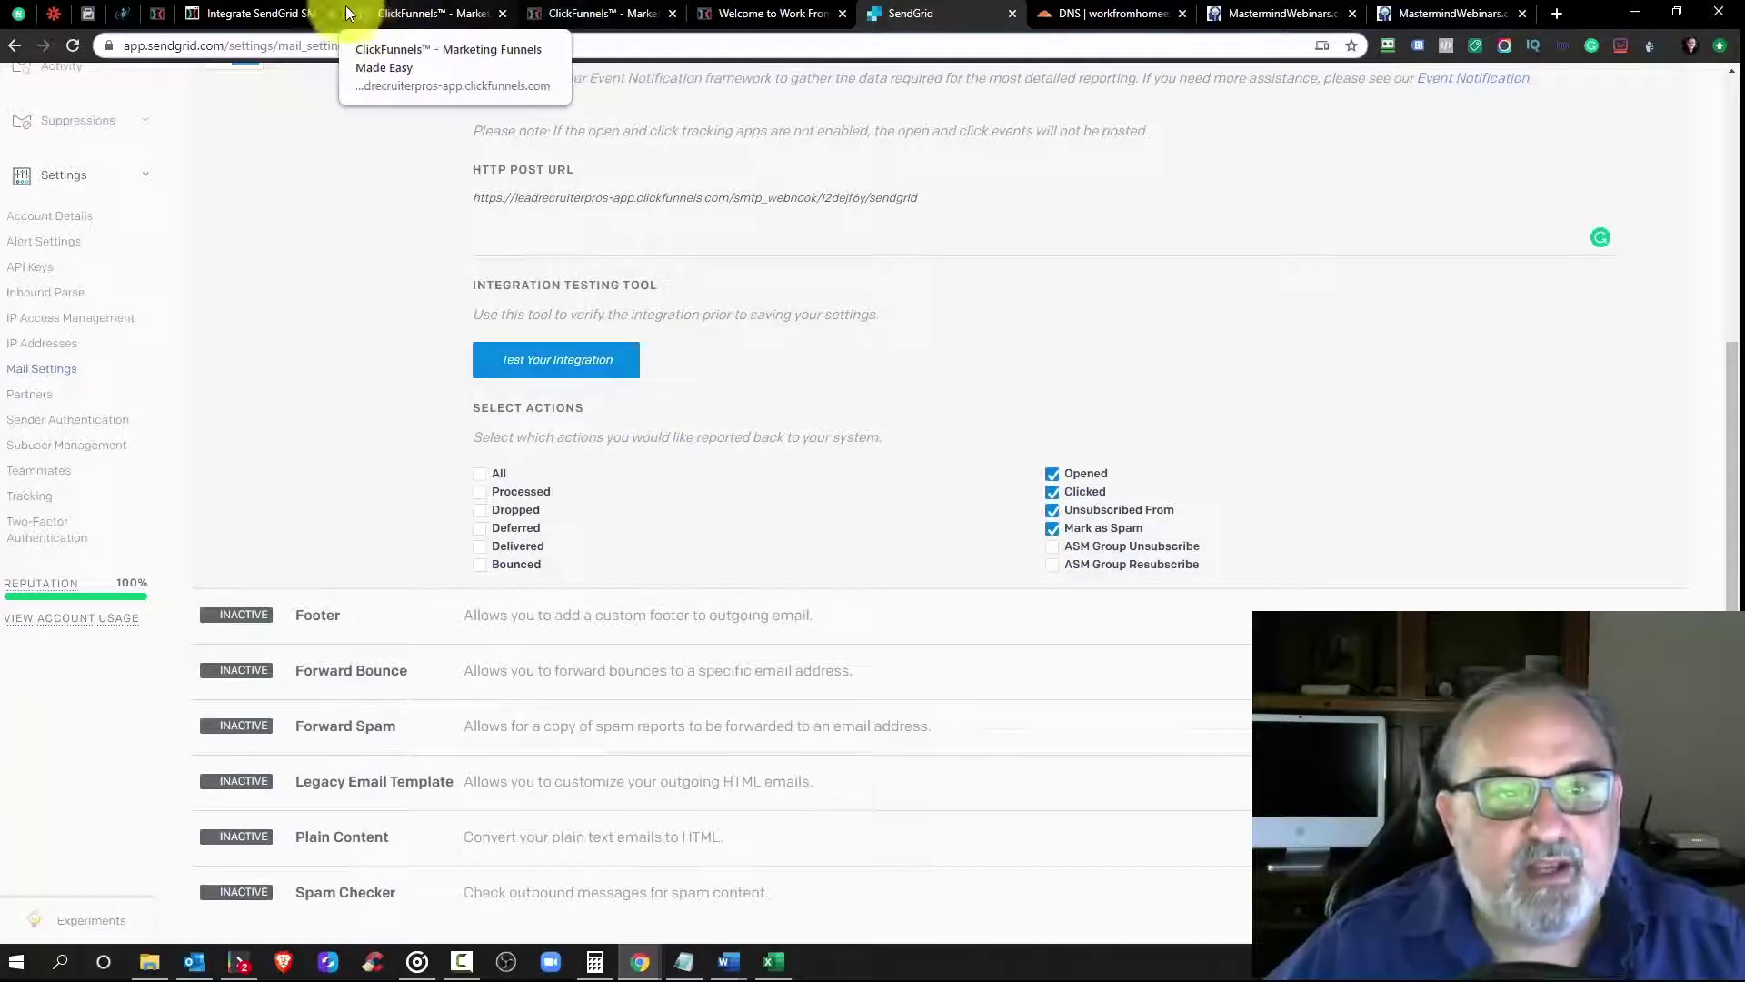
Step: Check the help article's Step 2 for which SendGrid event actions to select
left_click(300, 13)
scroll(366, 386, "down", 1)
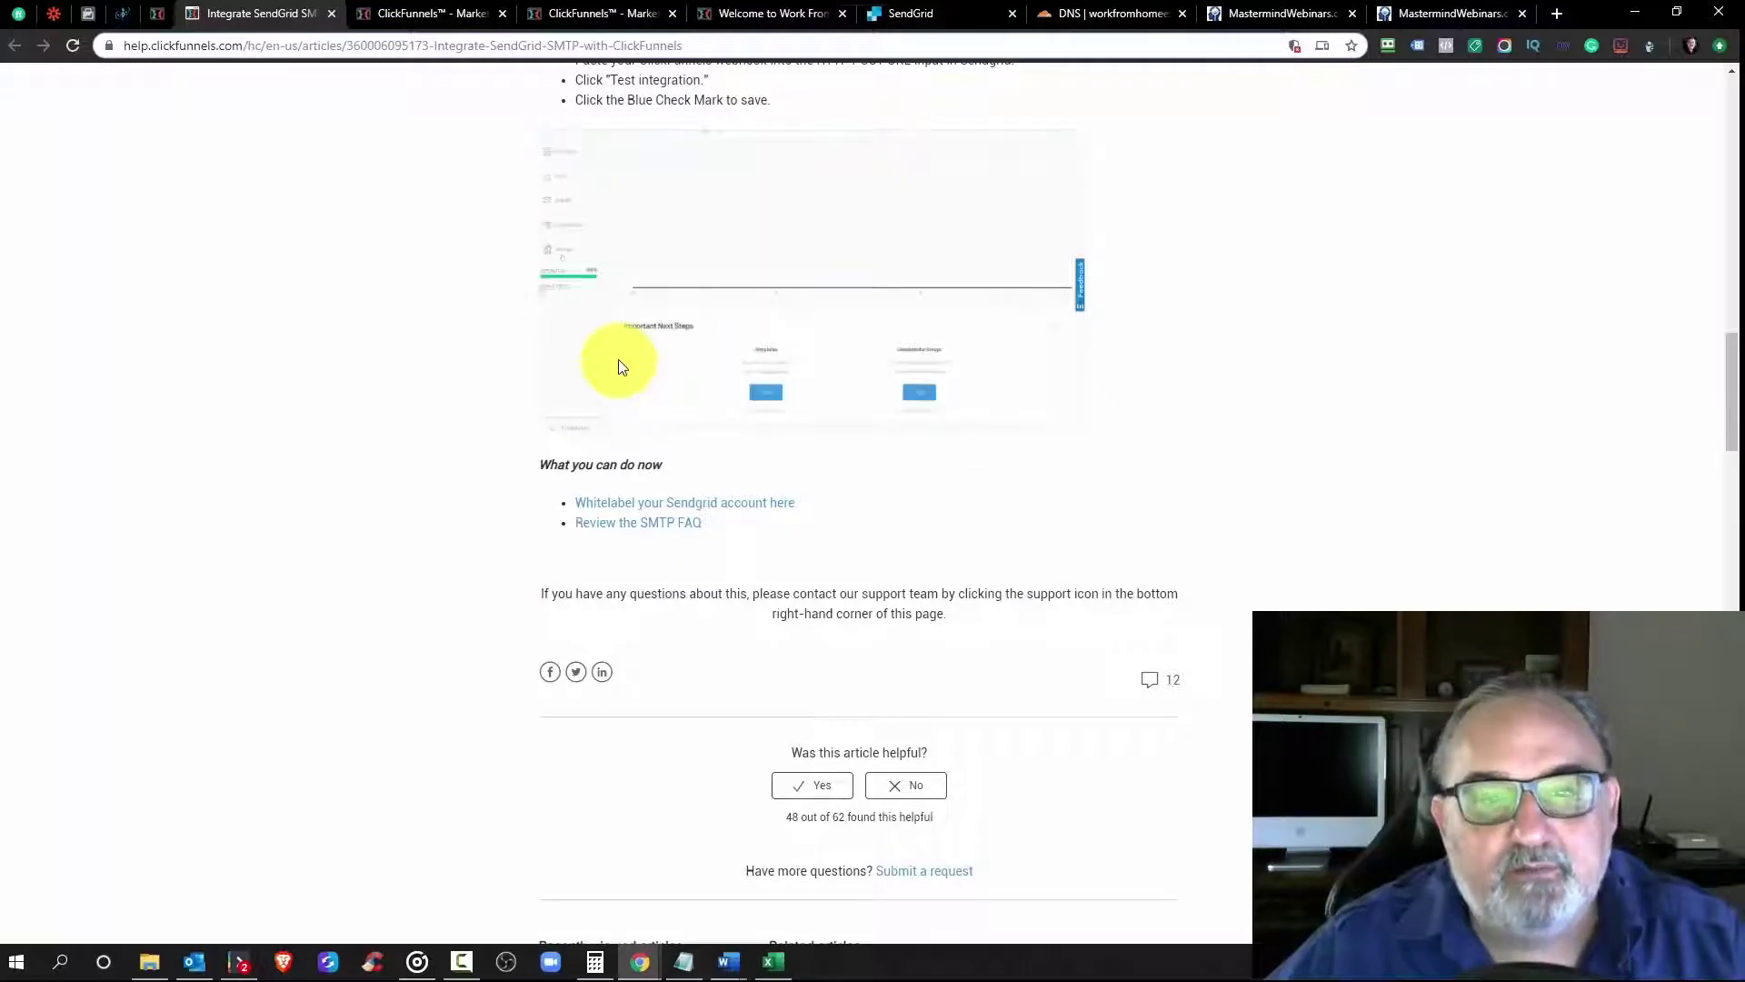
scroll(613, 401, "up", 3)
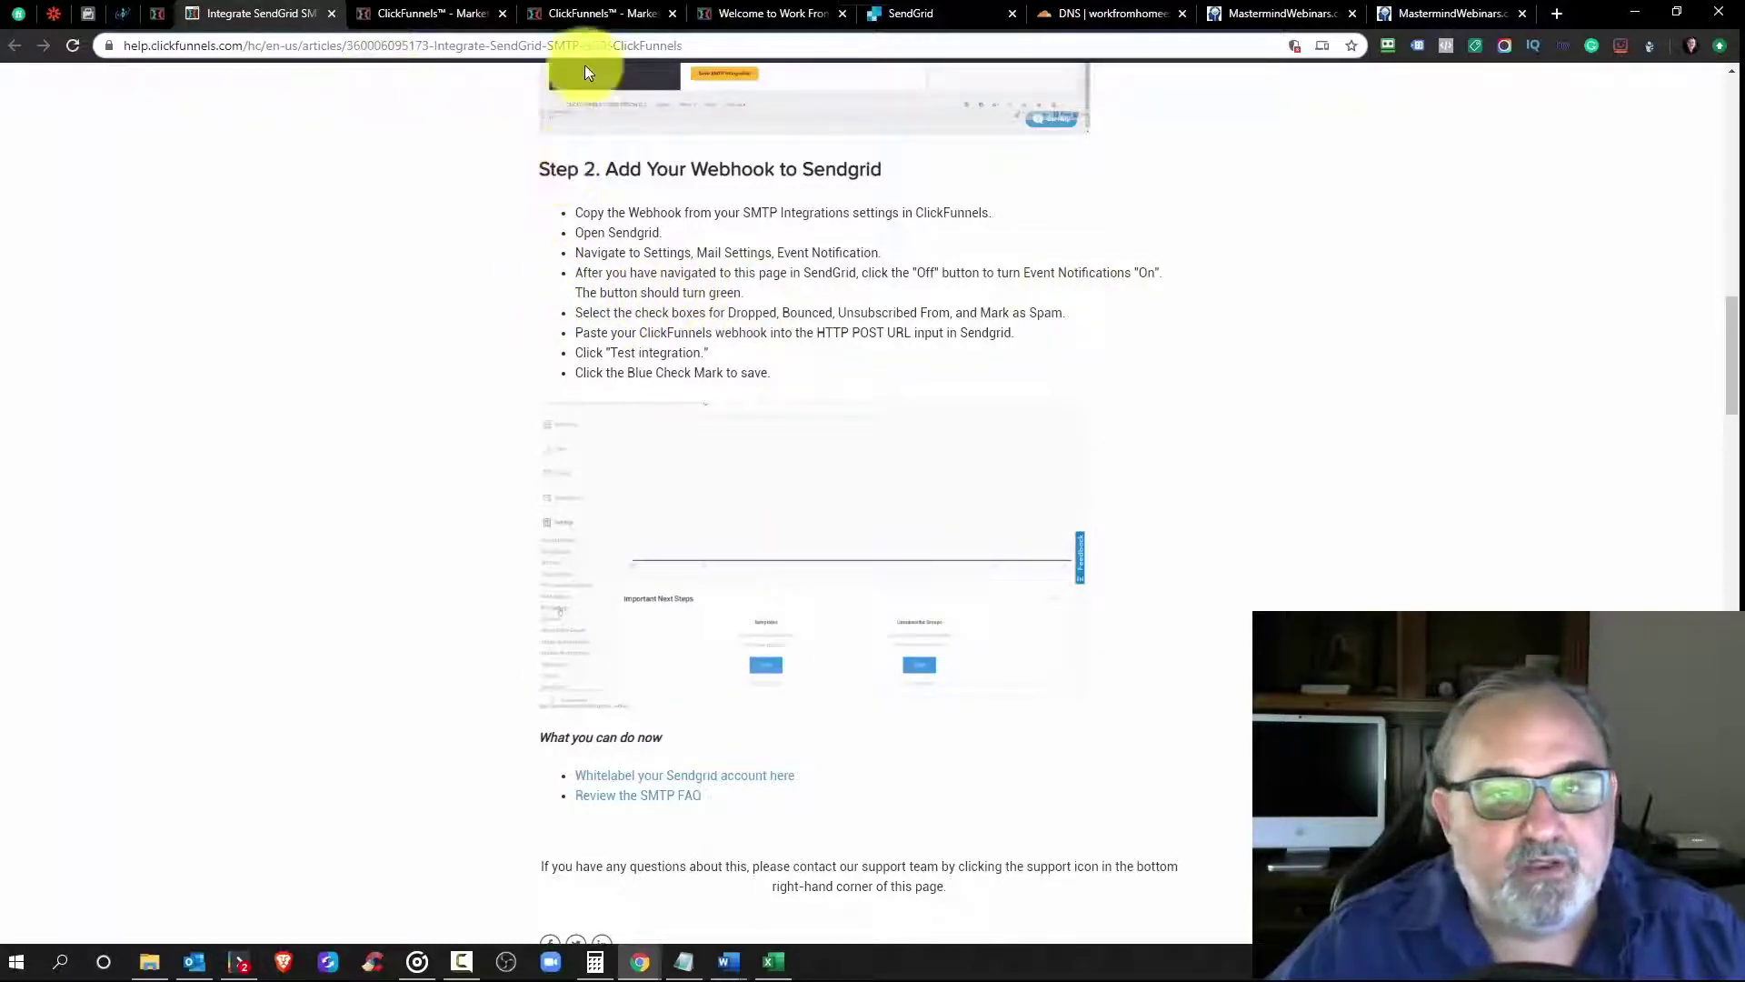
Step: Place the SendGrid page beside the help article and also select the Delivered and Bounced actions for Event Notification
left_click(958, 16)
left_click_drag(958, 16, 531, 10)
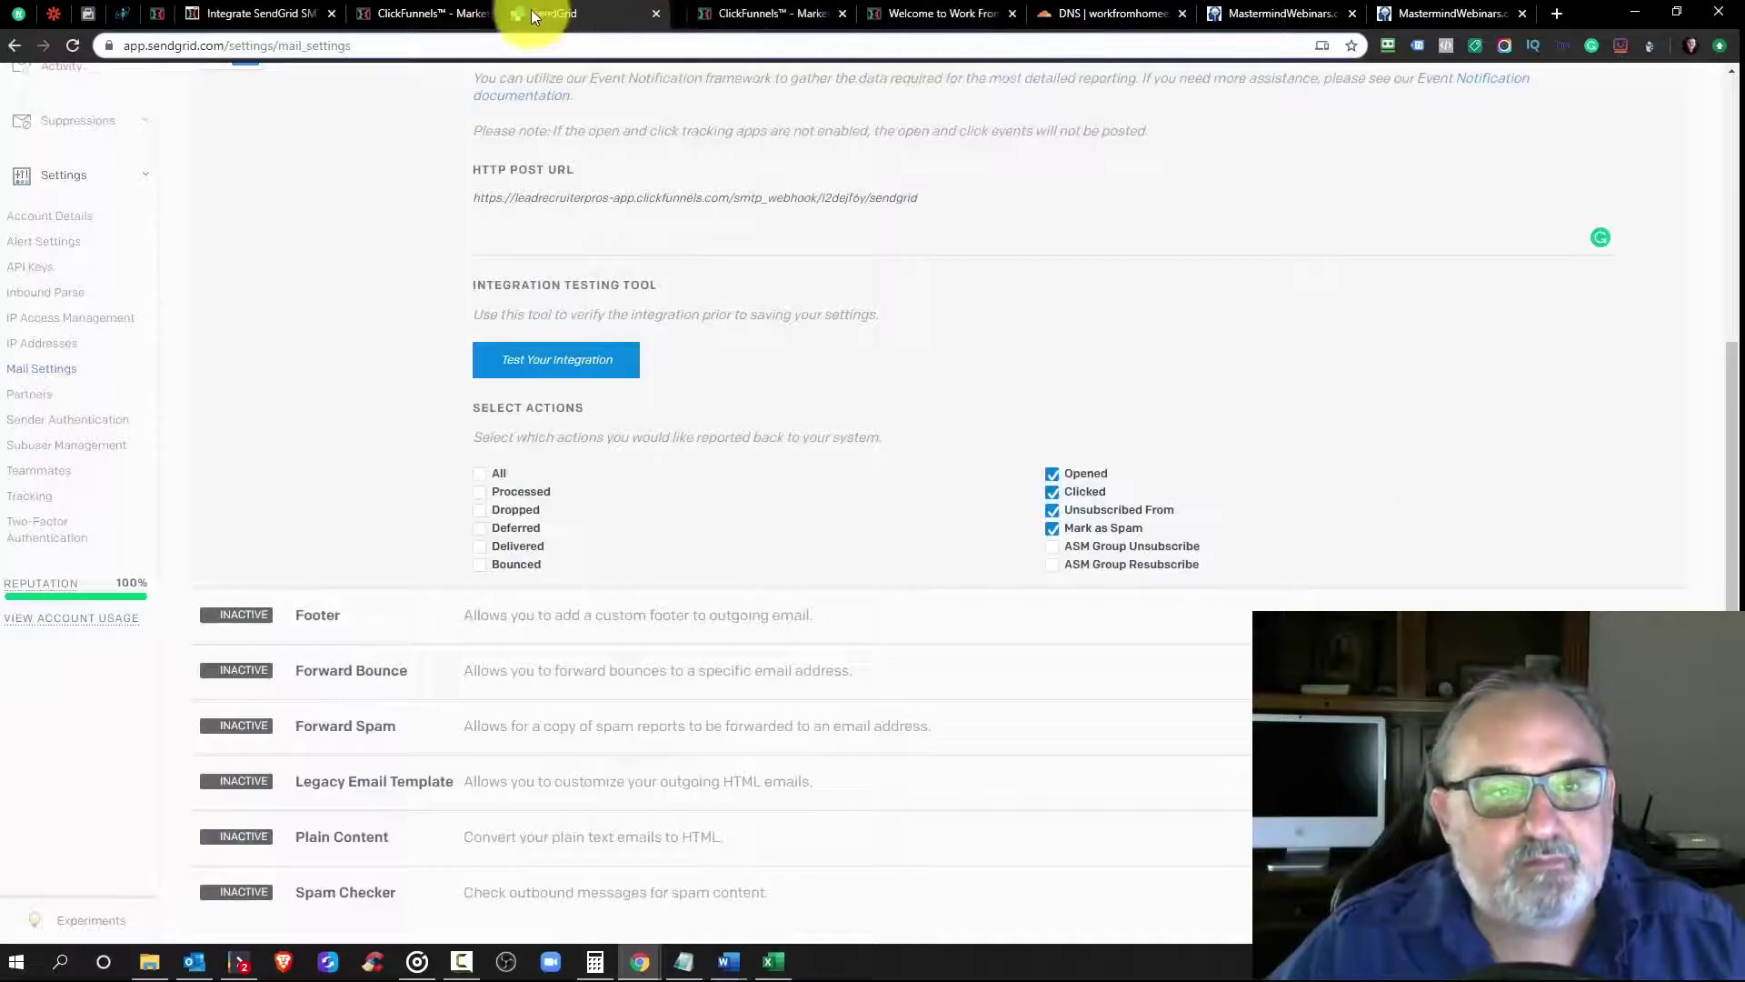
scroll(422, 309, "up", 2)
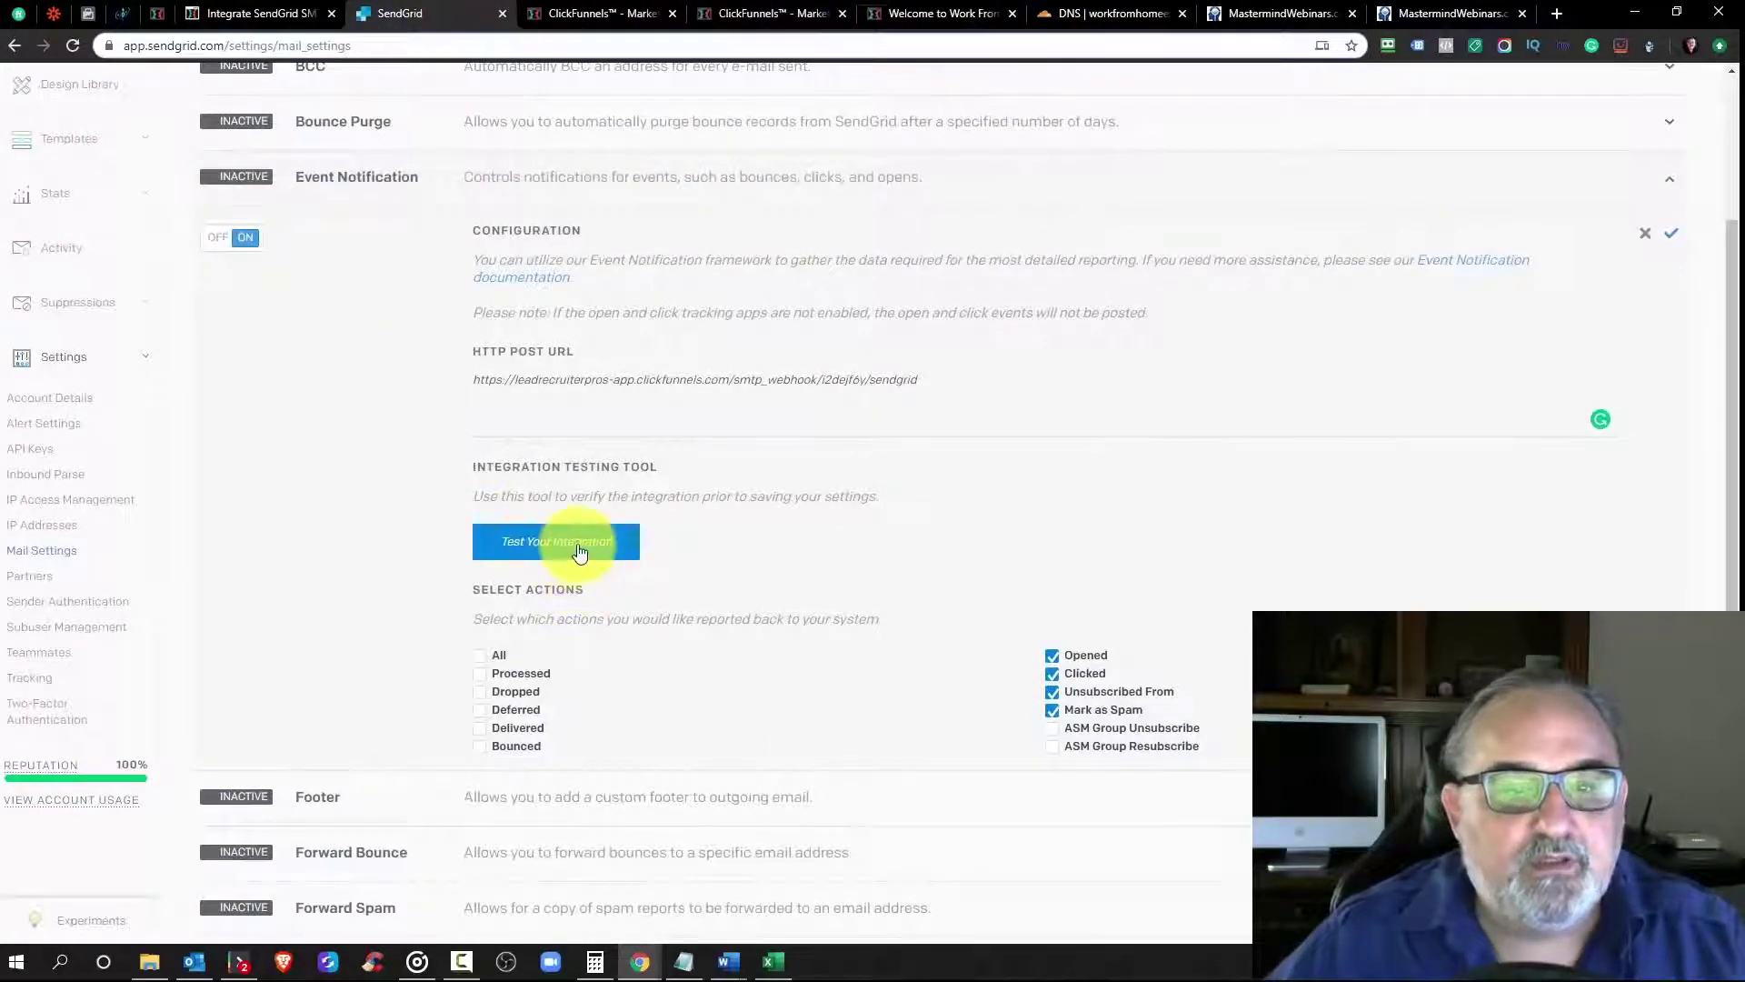
scroll(540, 542, "up", 1)
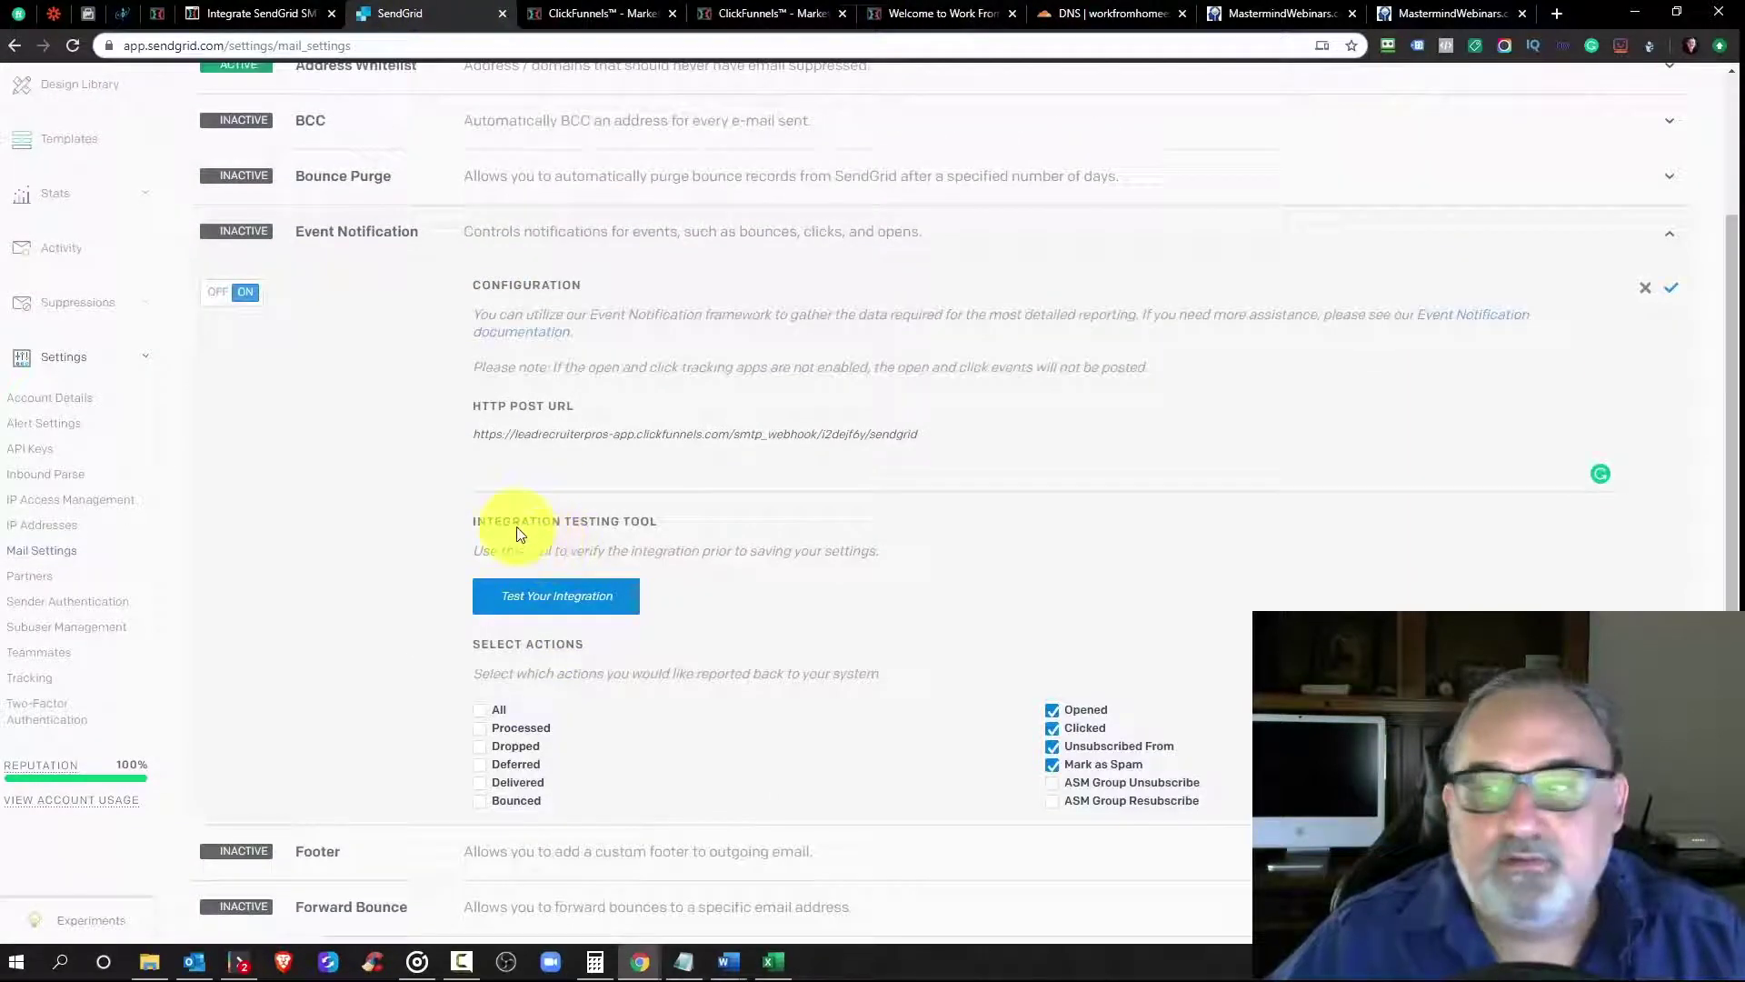
scroll(518, 533, "down", 1)
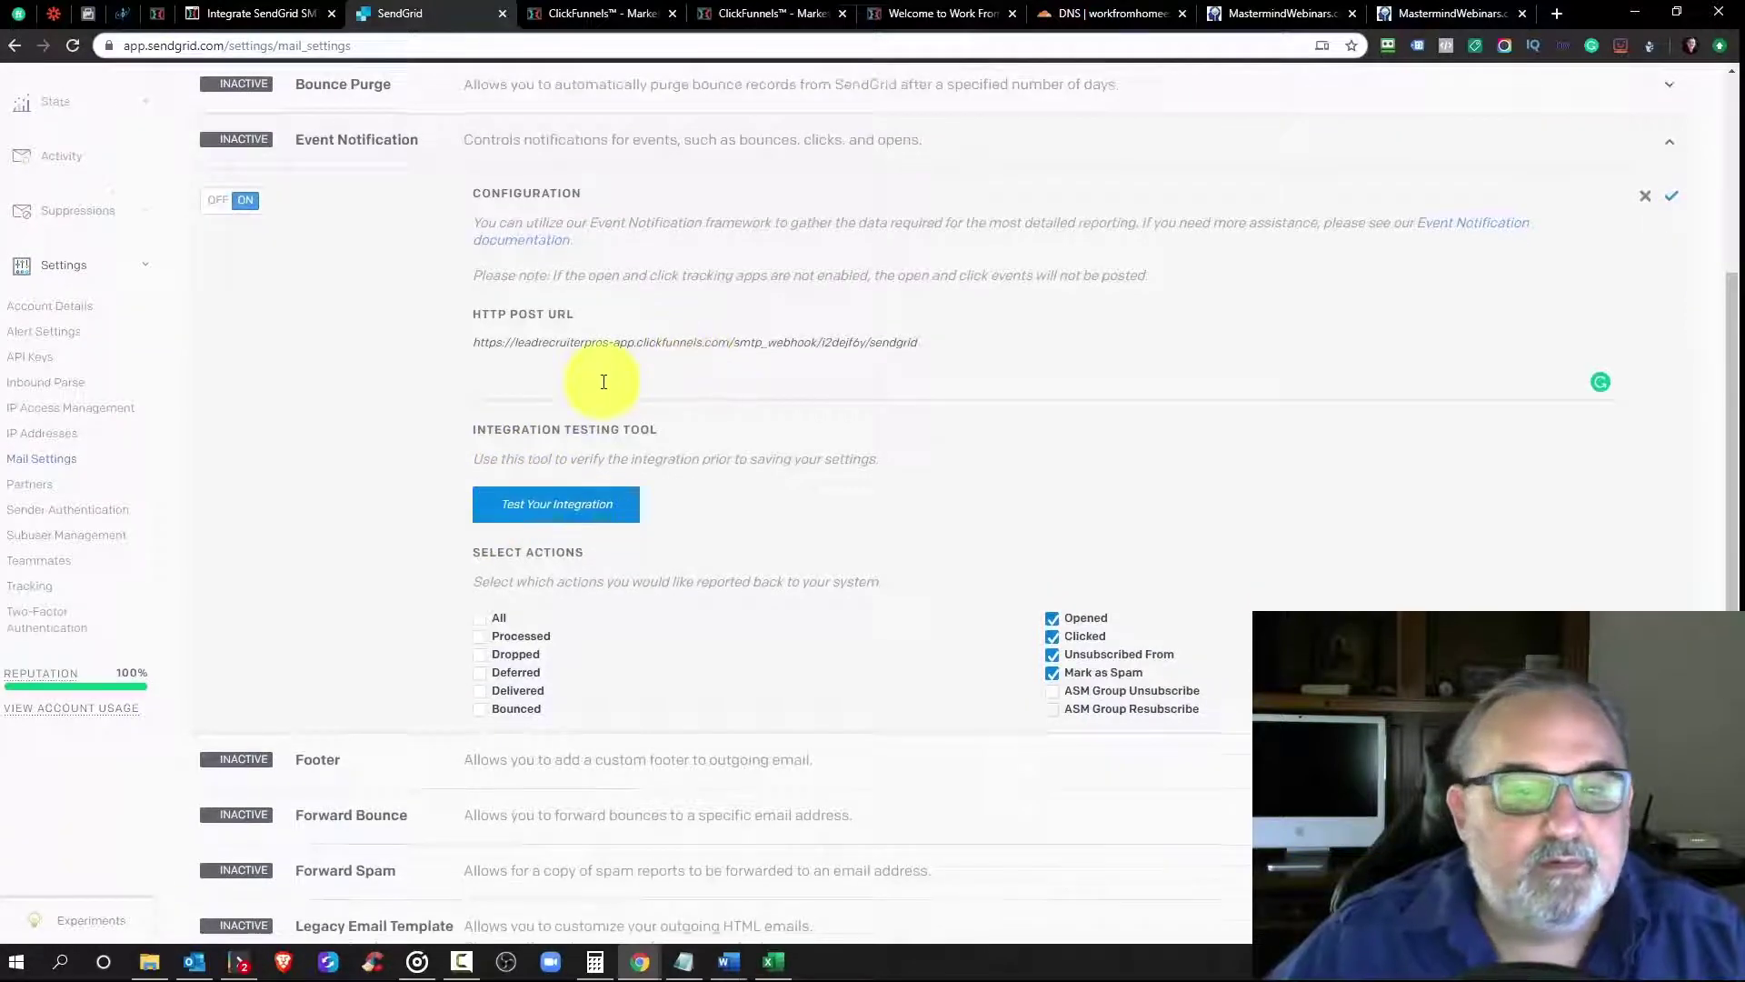
scroll(509, 404, "down", 2)
scroll(545, 423, "down", 1)
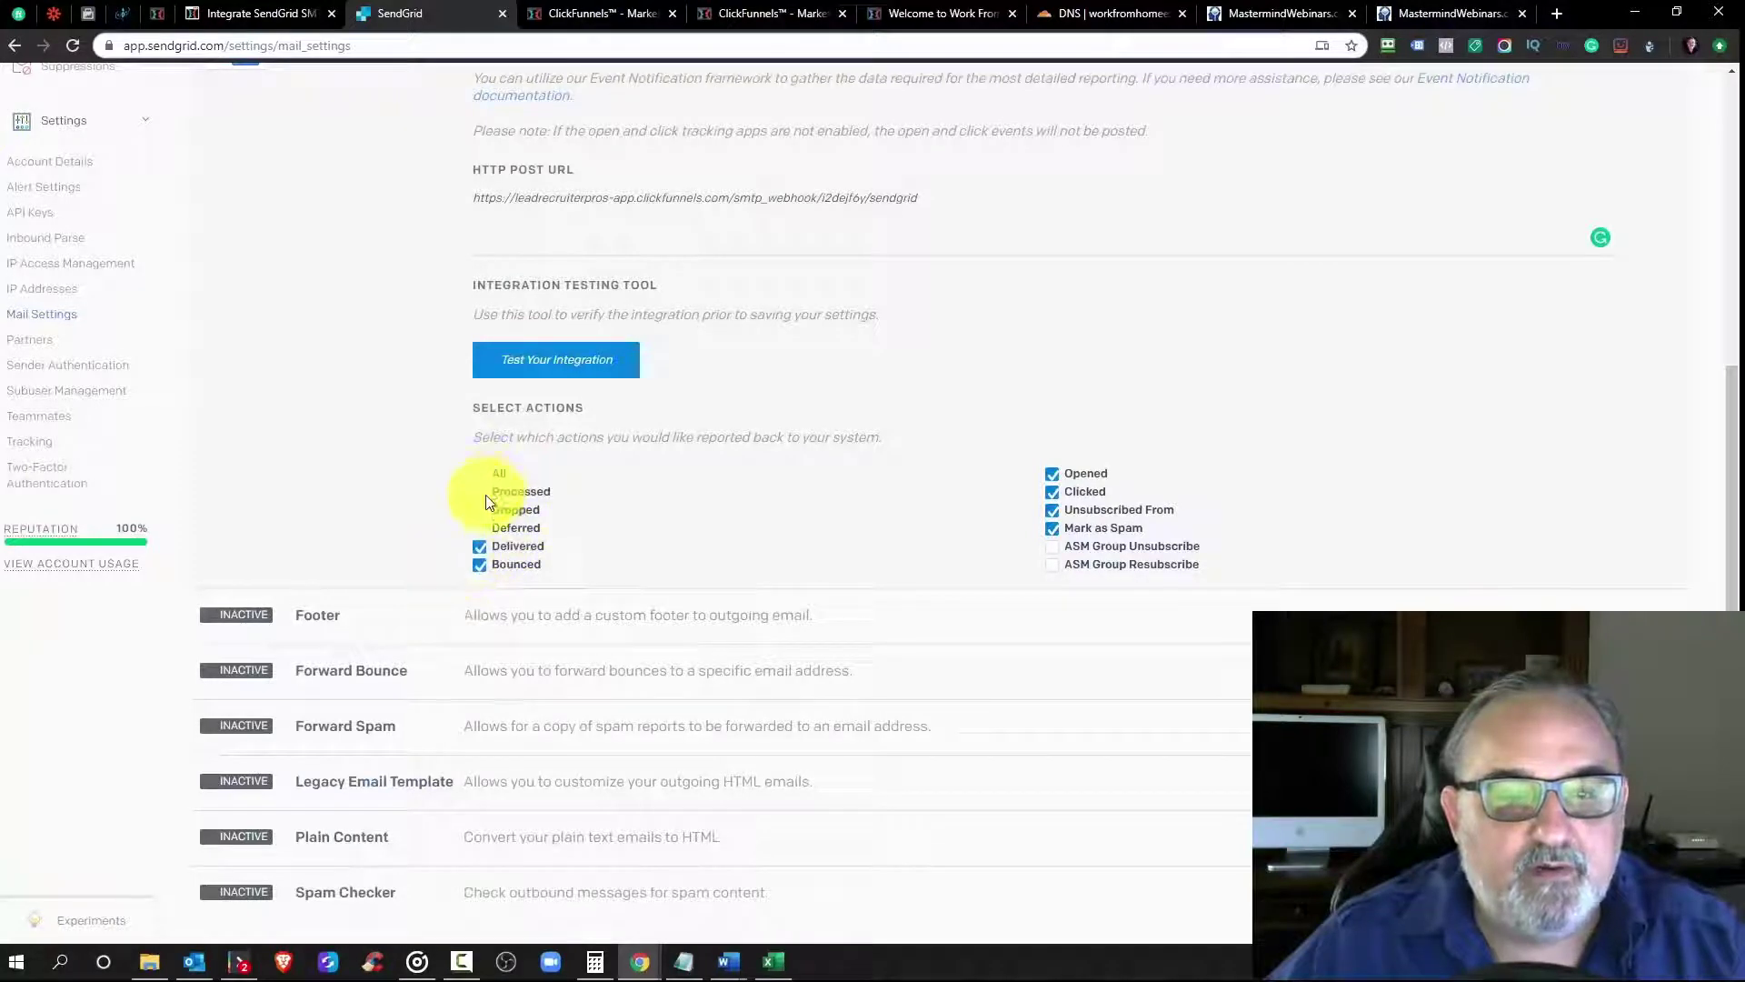
Step: Recheck the help article's list of required event actions and its instructions for testing and saving the webhook
left_click(259, 13)
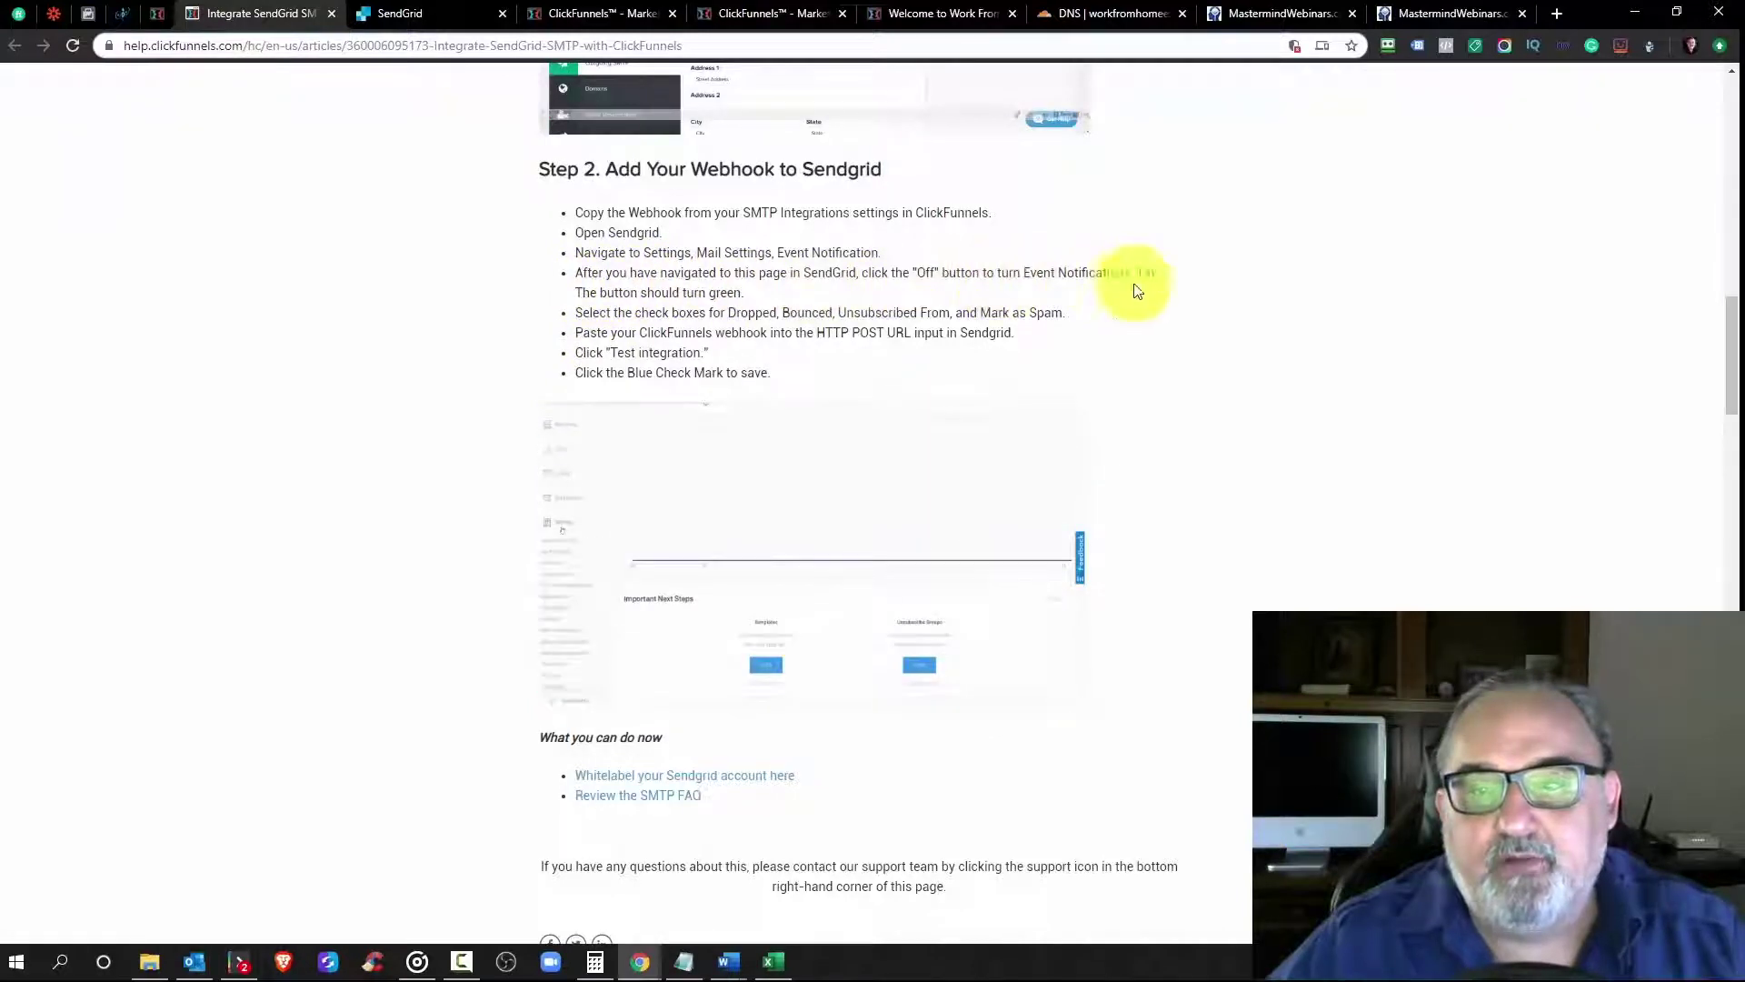
scroll(691, 287, "up", 1)
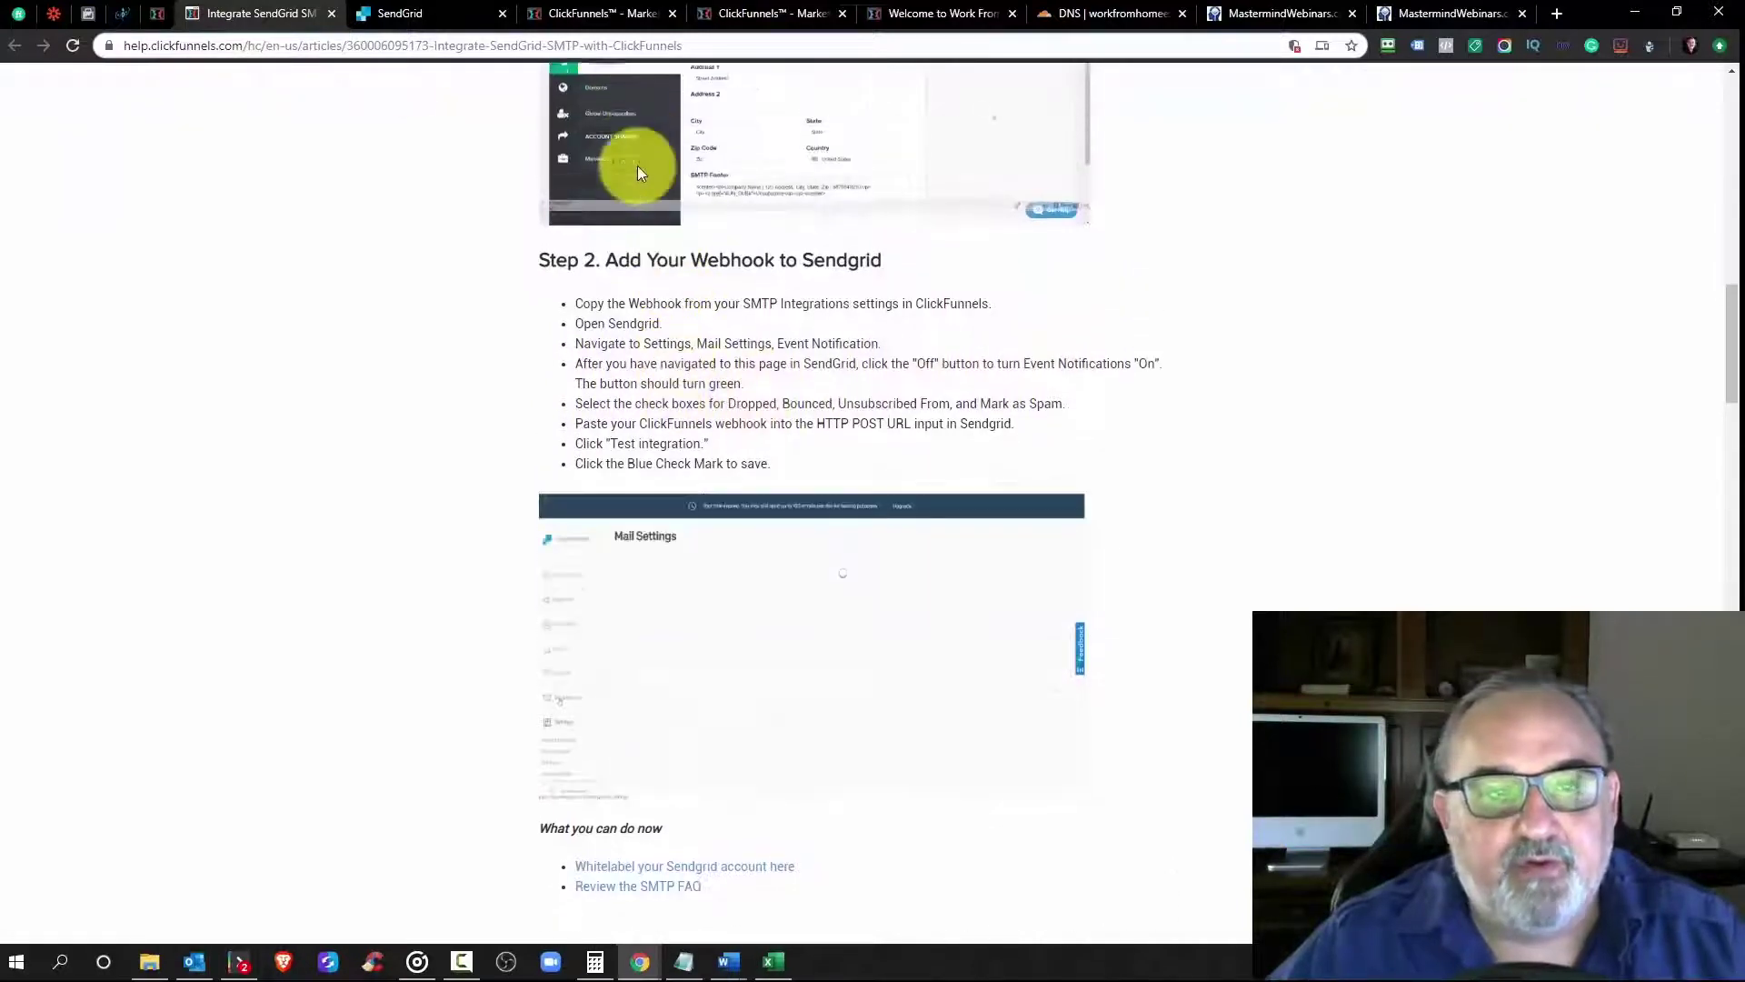
Step: Compare SendGrid's event actions with the help article, clear Delivered, Opened and Clicked, and select Dropped alongside Bounced, Unsubscribed From and Mark as Spam
left_click(400, 14)
scroll(339, 370, "up", 3)
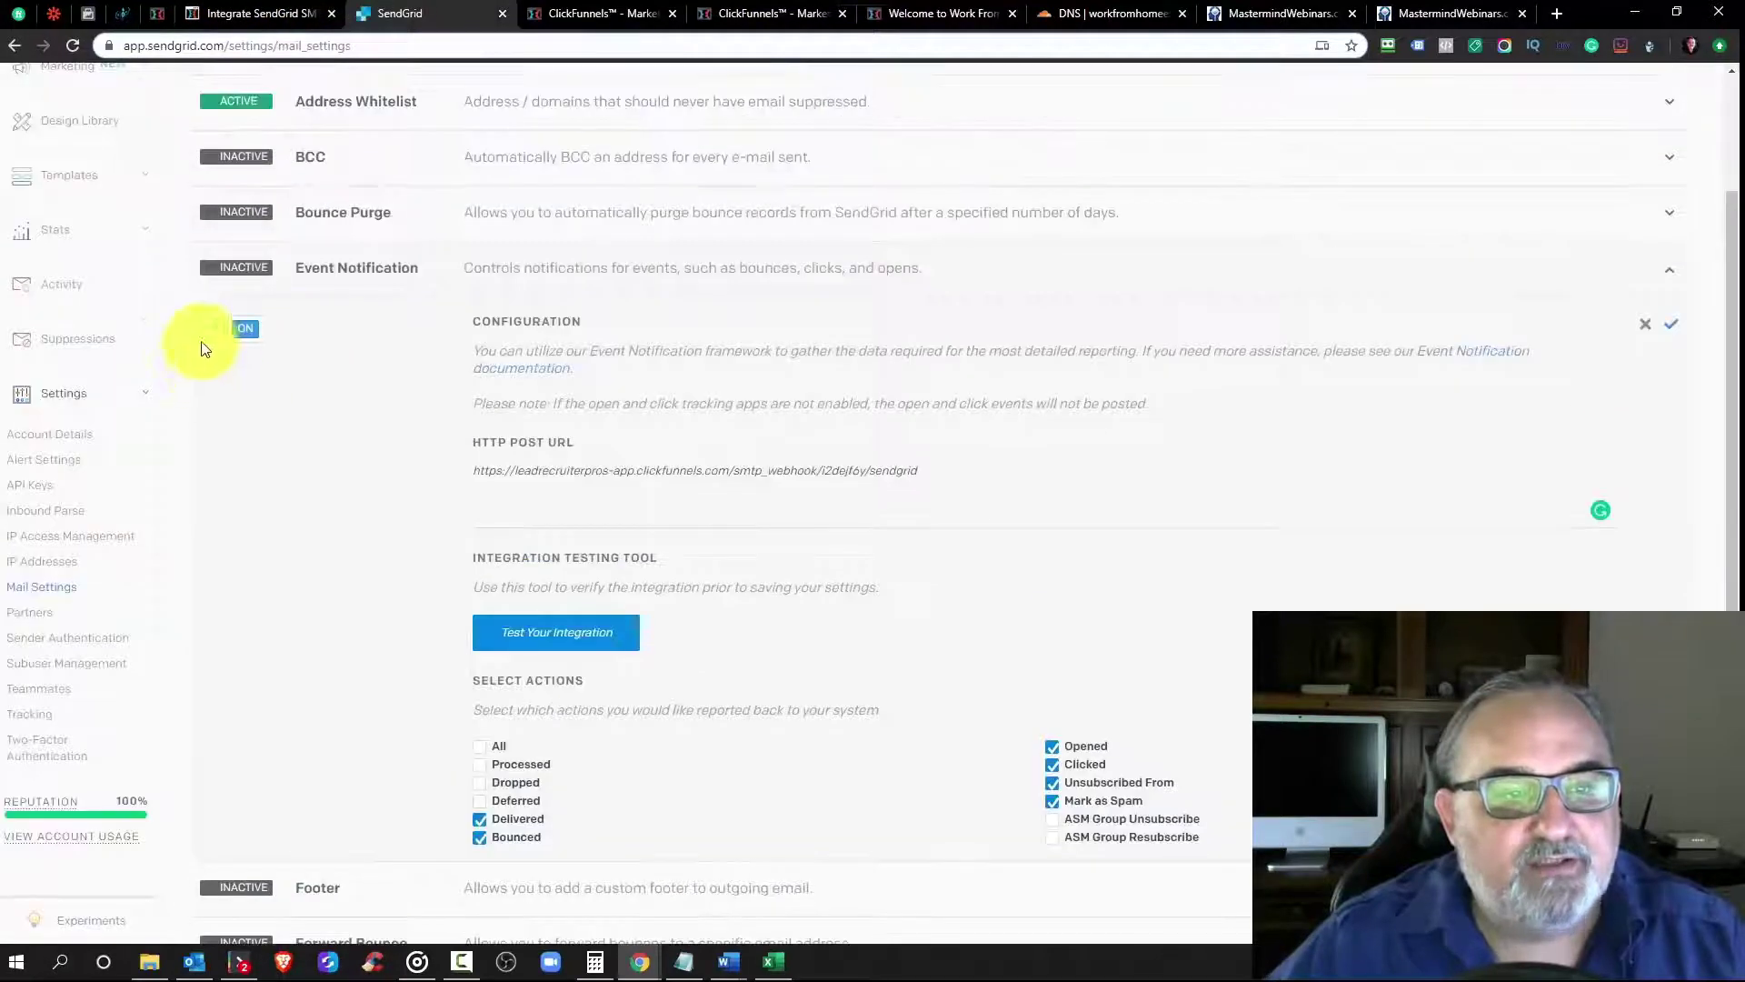
scroll(327, 394, "down", 1)
scroll(257, 175, "up", 2)
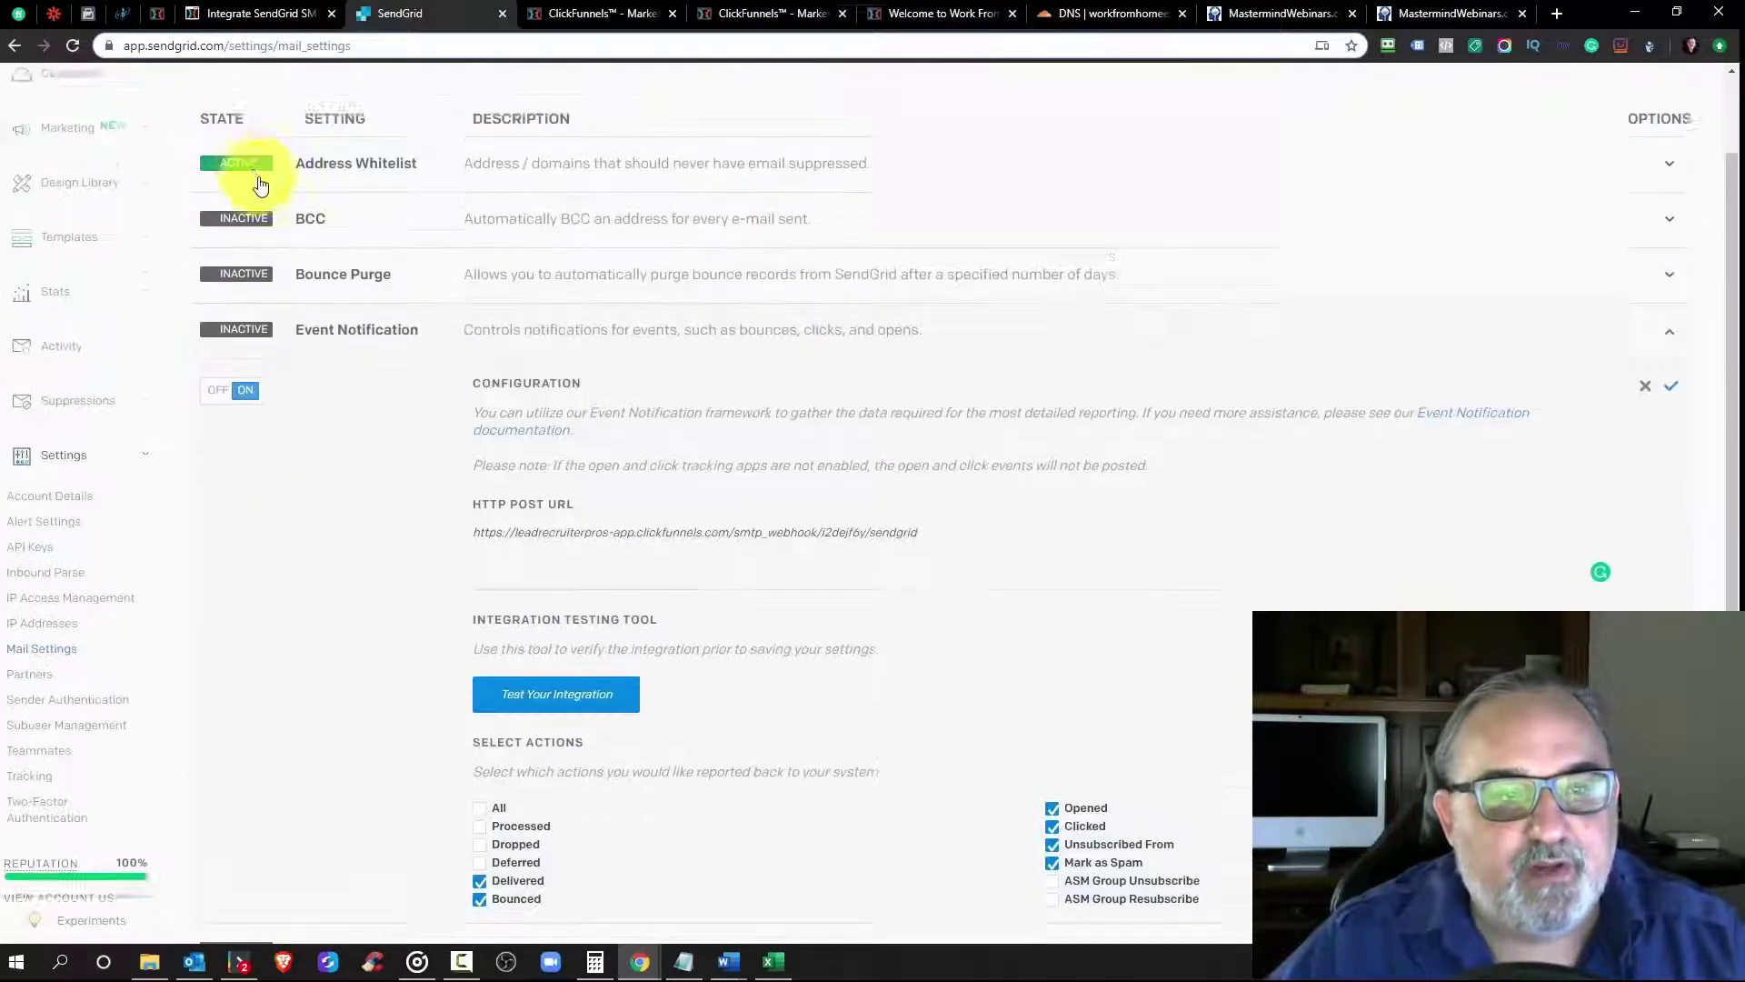
scroll(338, 245, "down", 4)
left_click(259, 14)
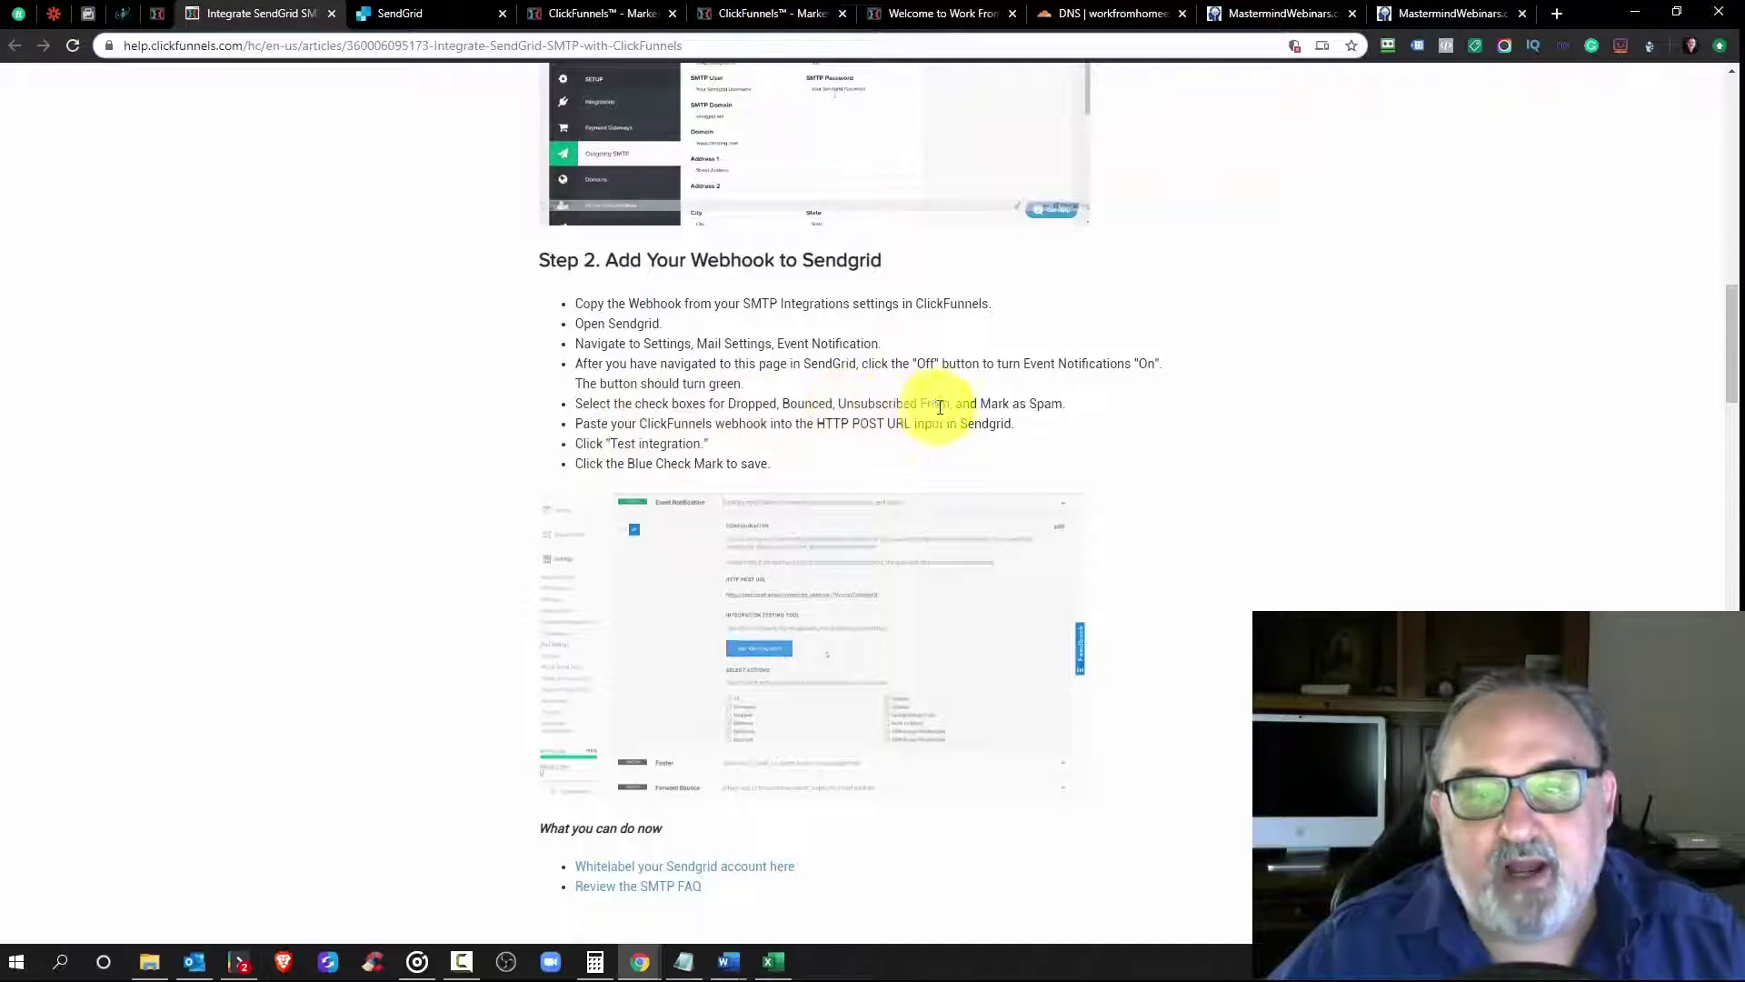
left_click(391, 11)
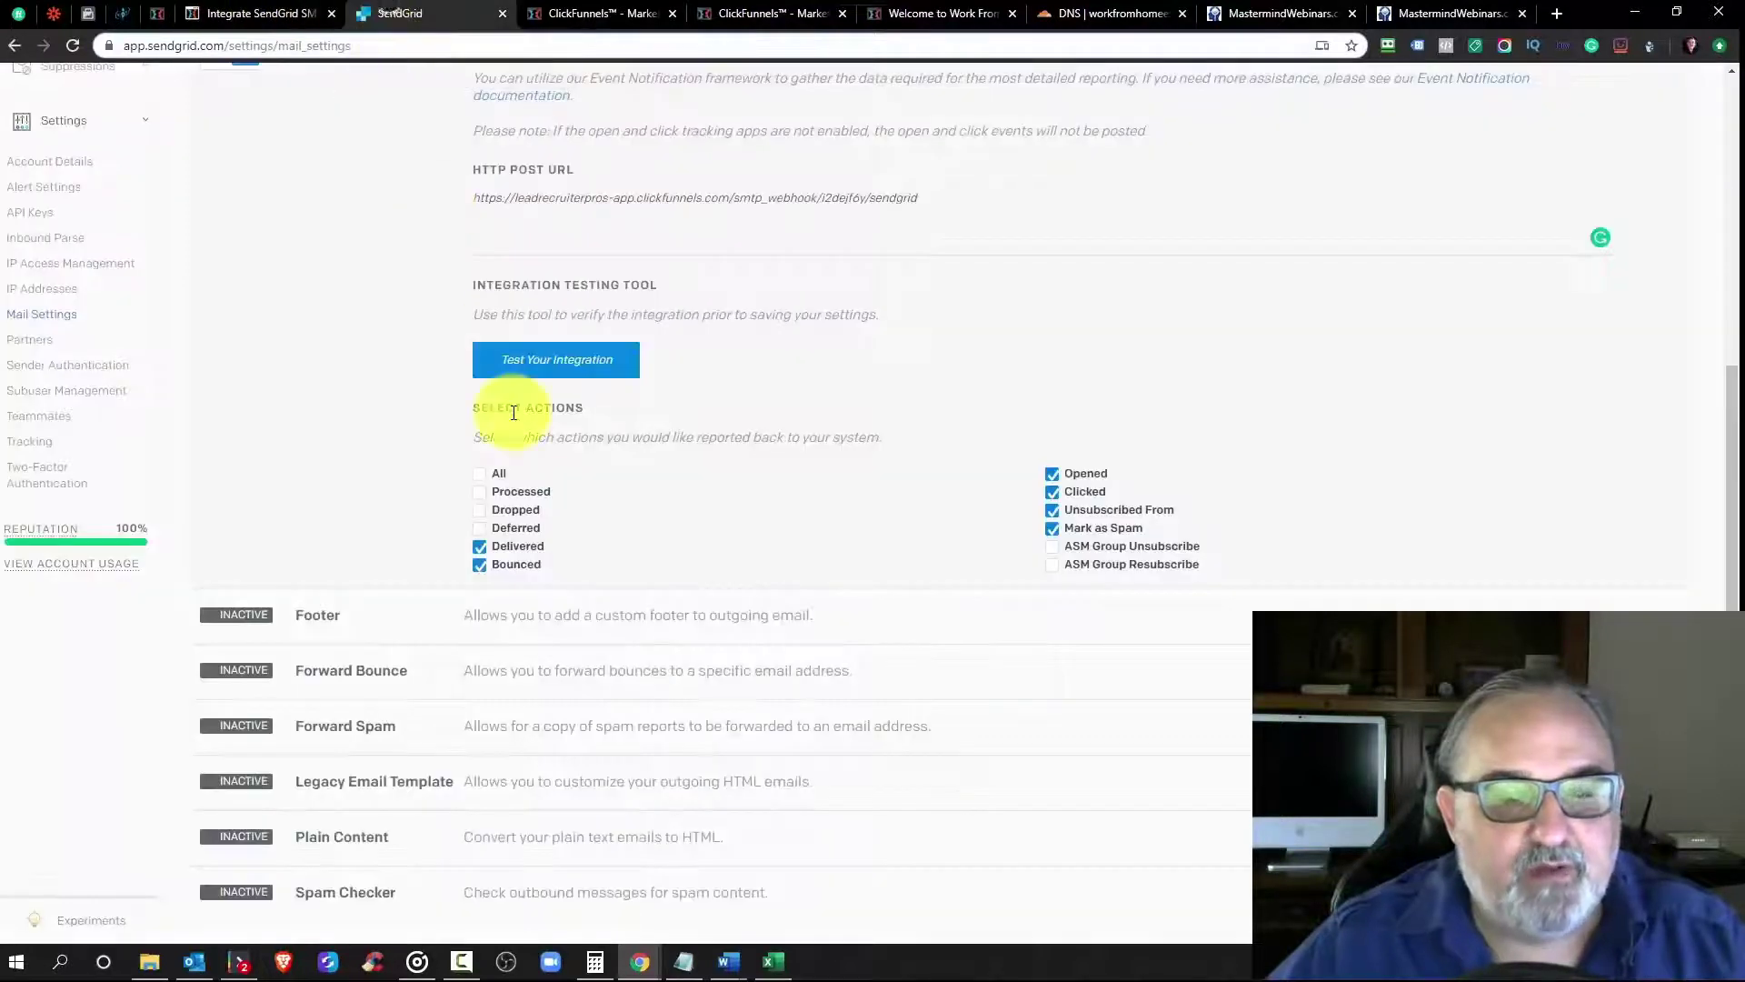
left_click(479, 549)
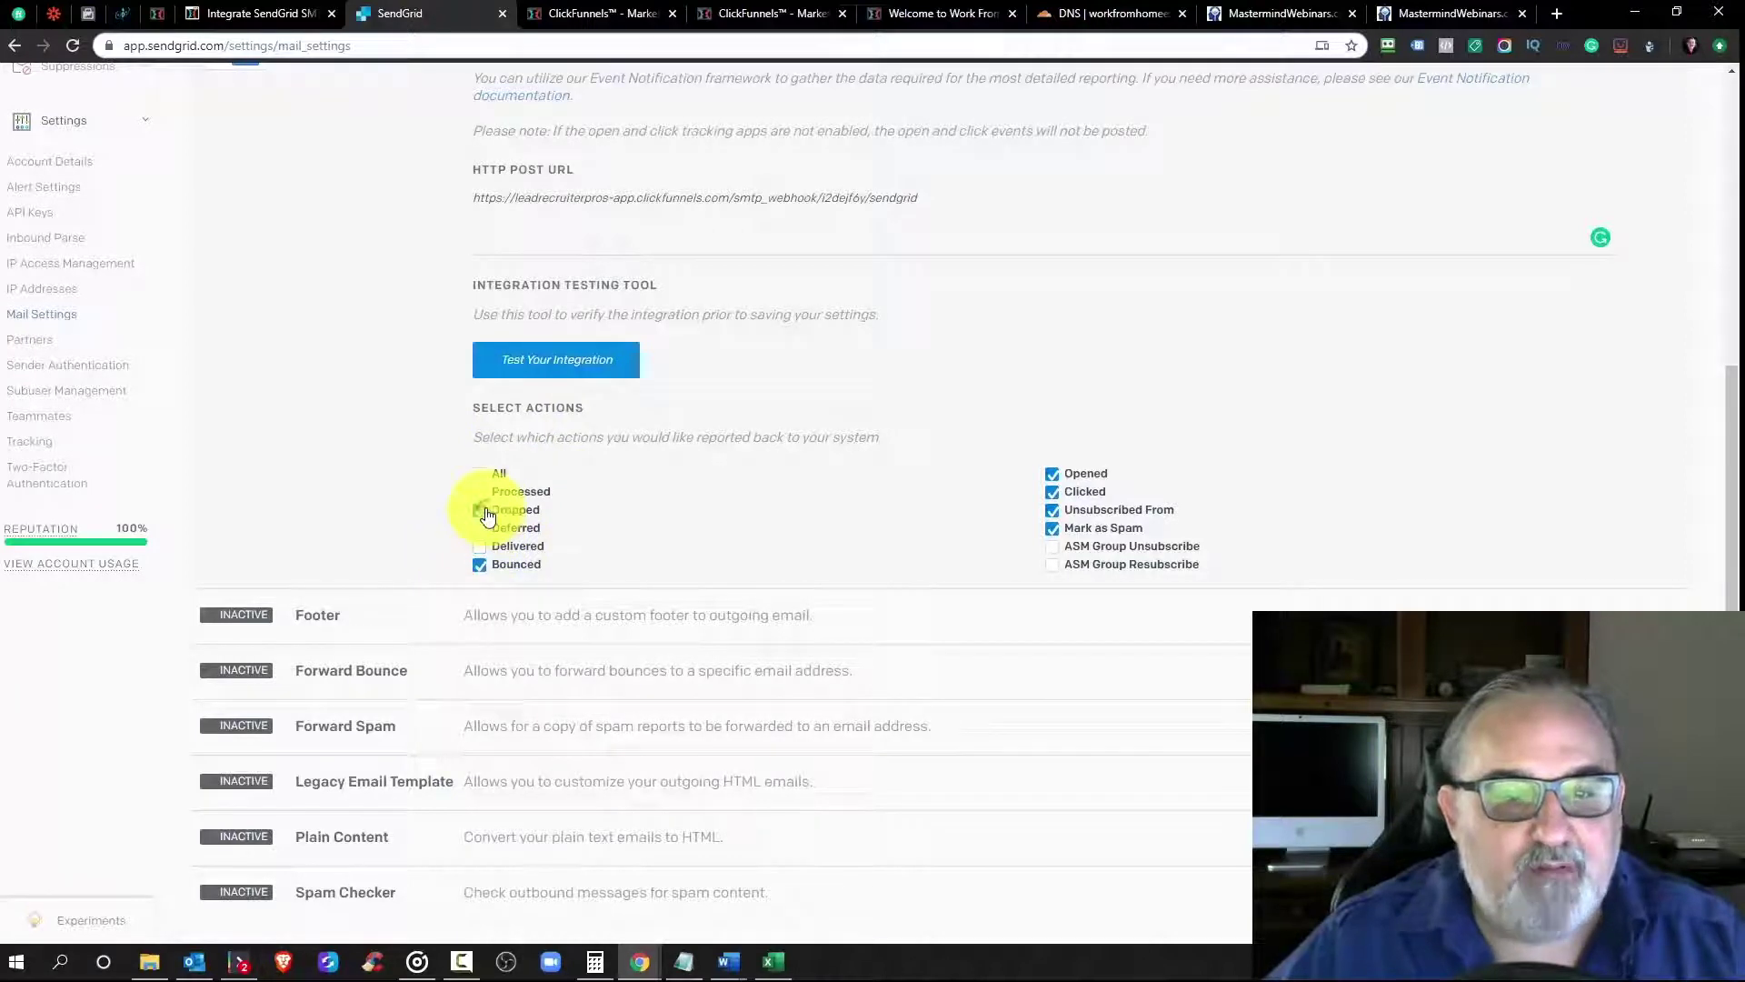
left_click(481, 567)
left_click(1052, 491)
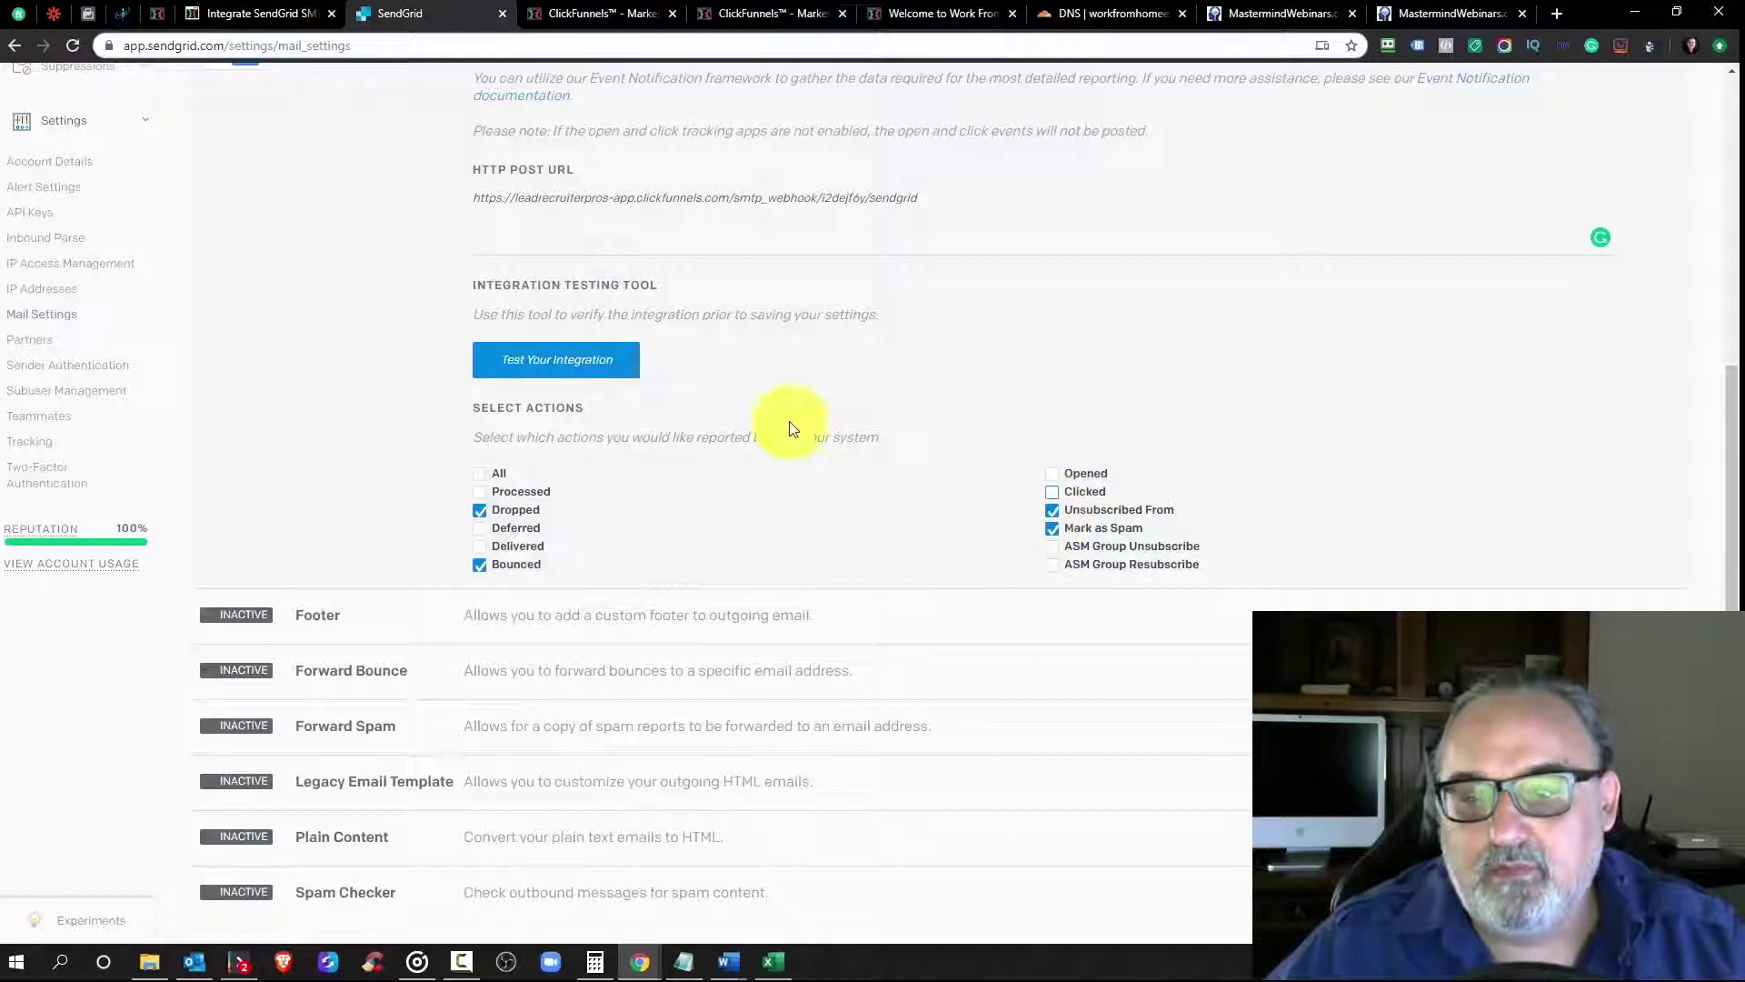
Step: Recheck the help article's required event actions and save SendGrid's Event Notification settings
left_click(262, 14)
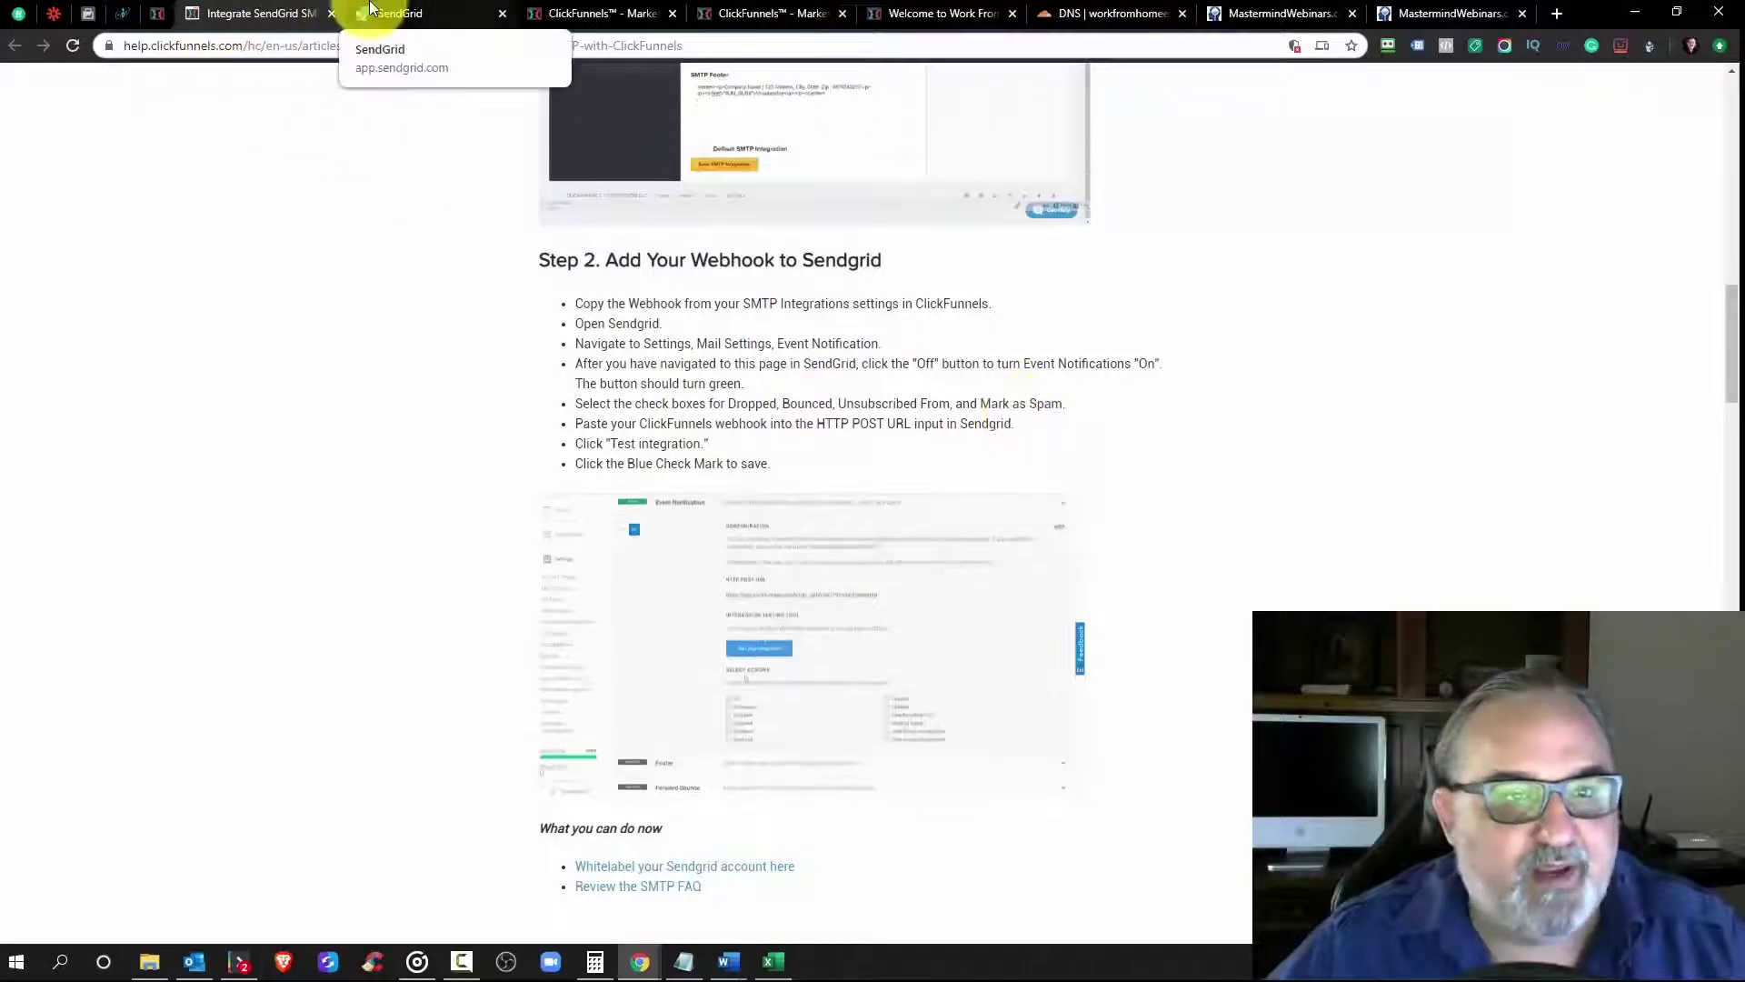
left_click(399, 14)
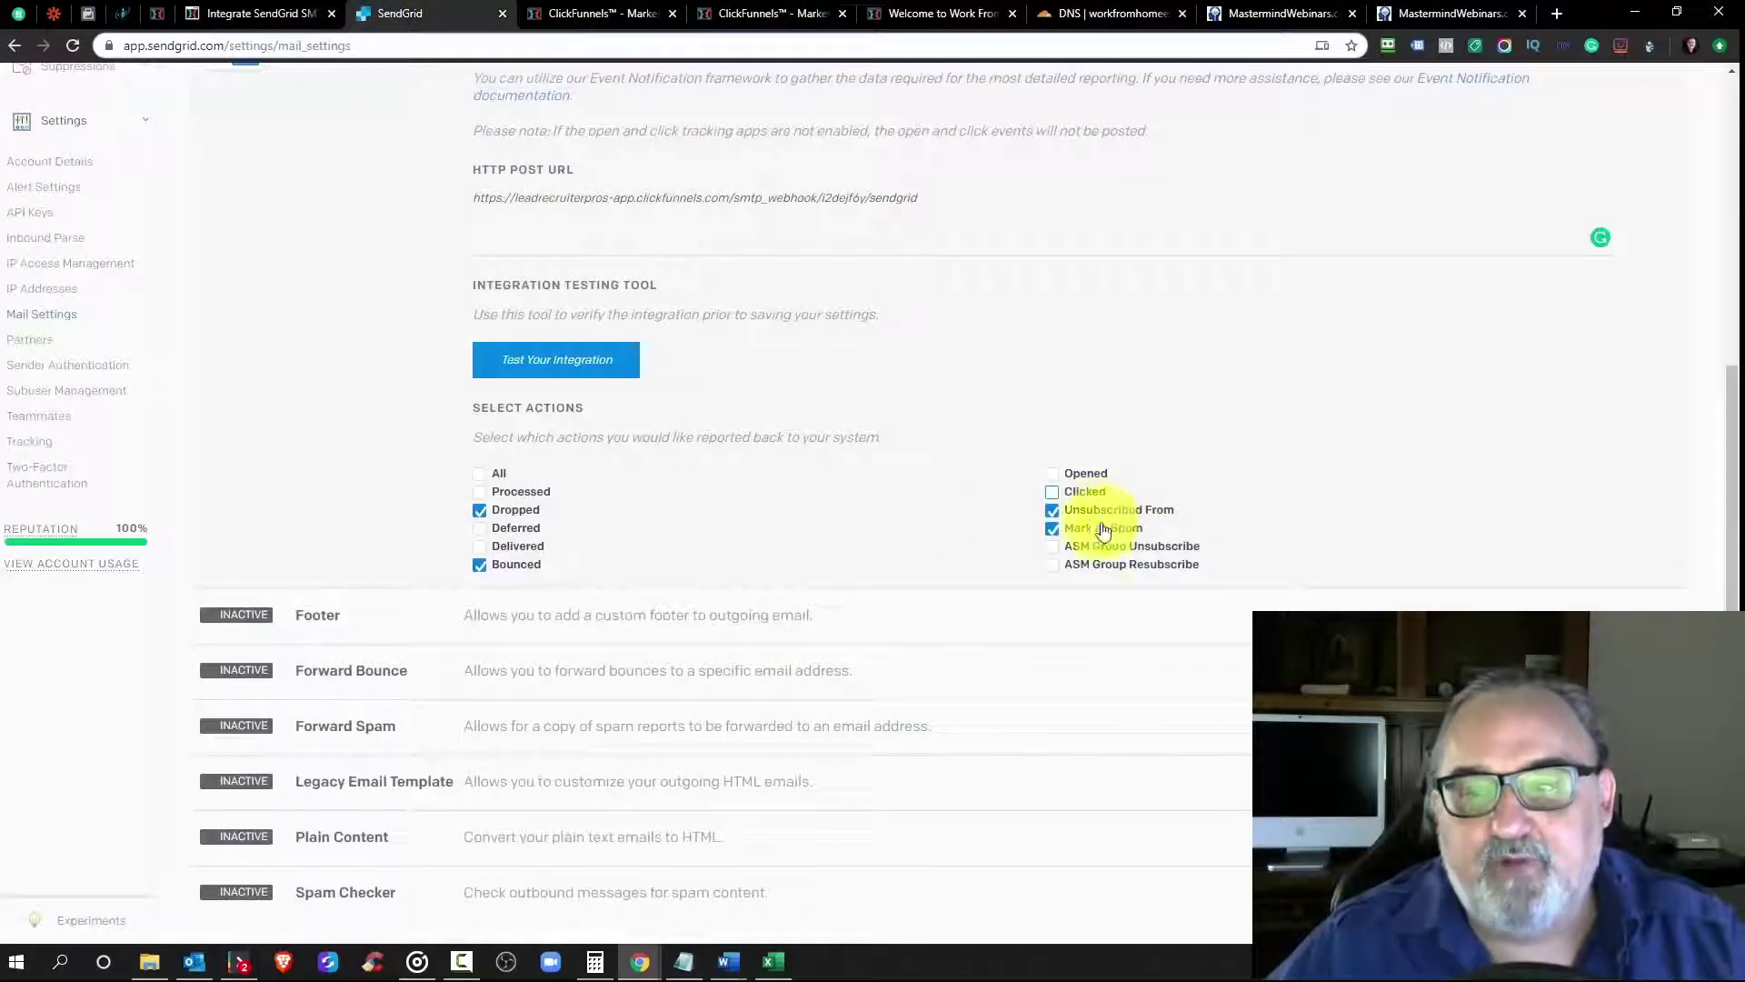
scroll(712, 525, "up", 2)
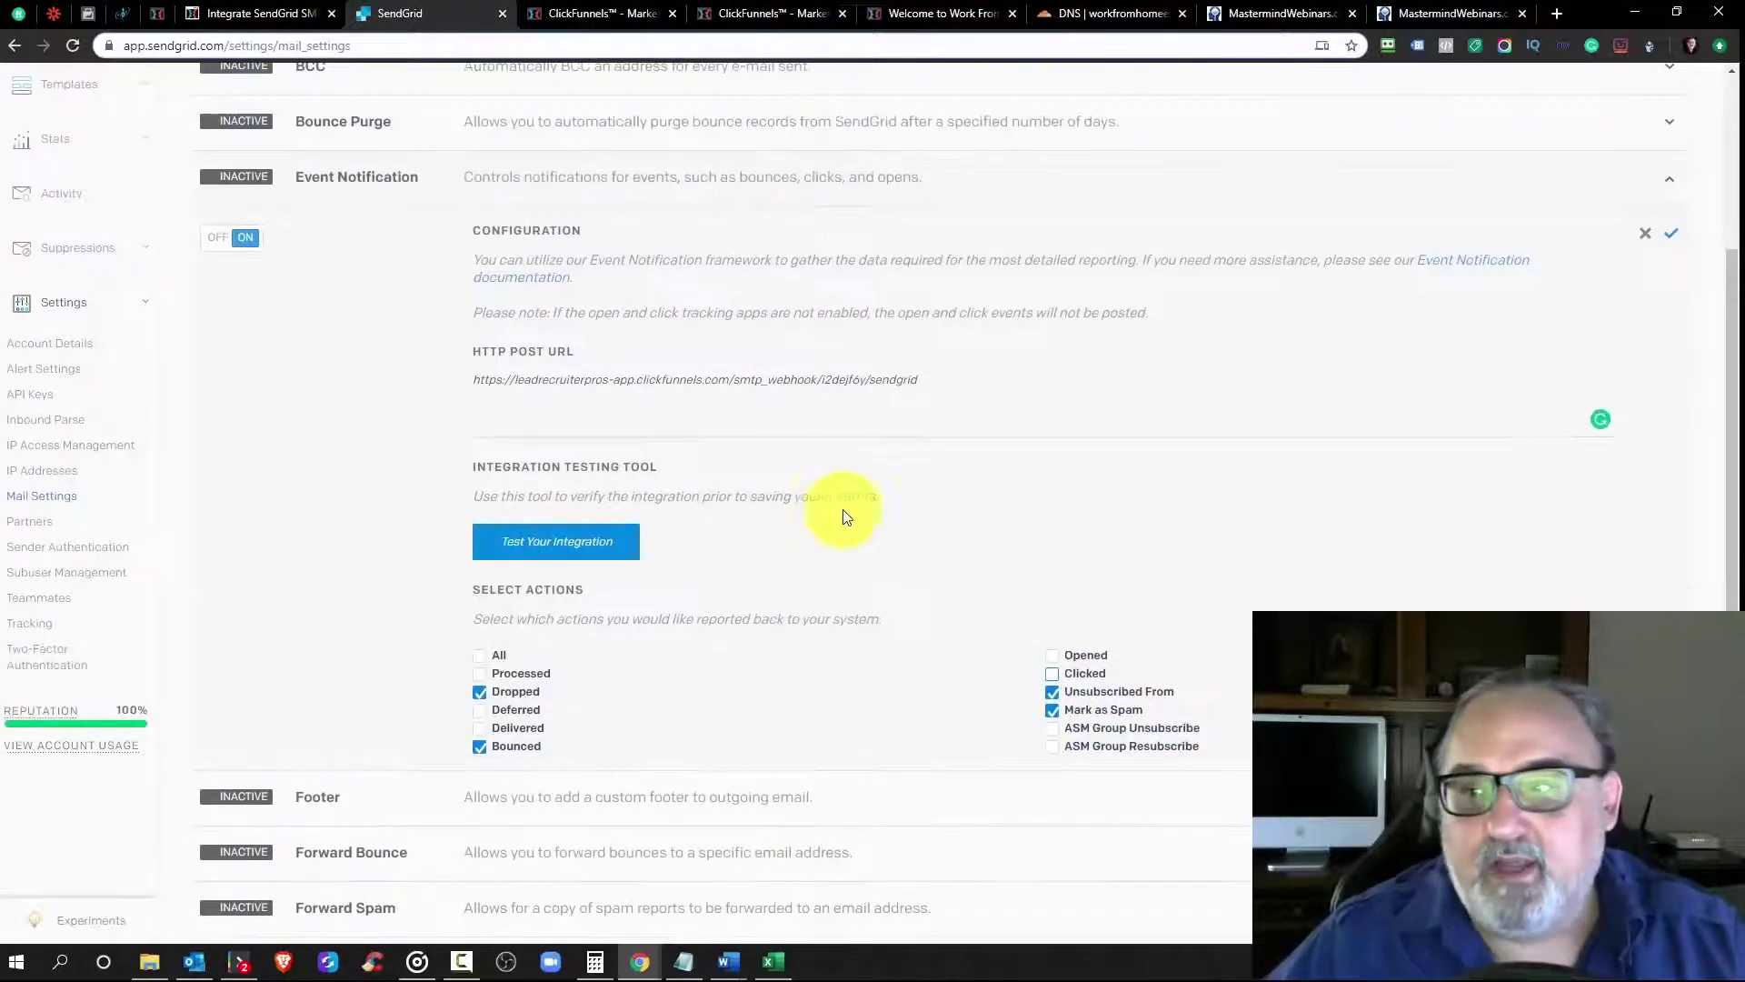
left_click(1672, 236)
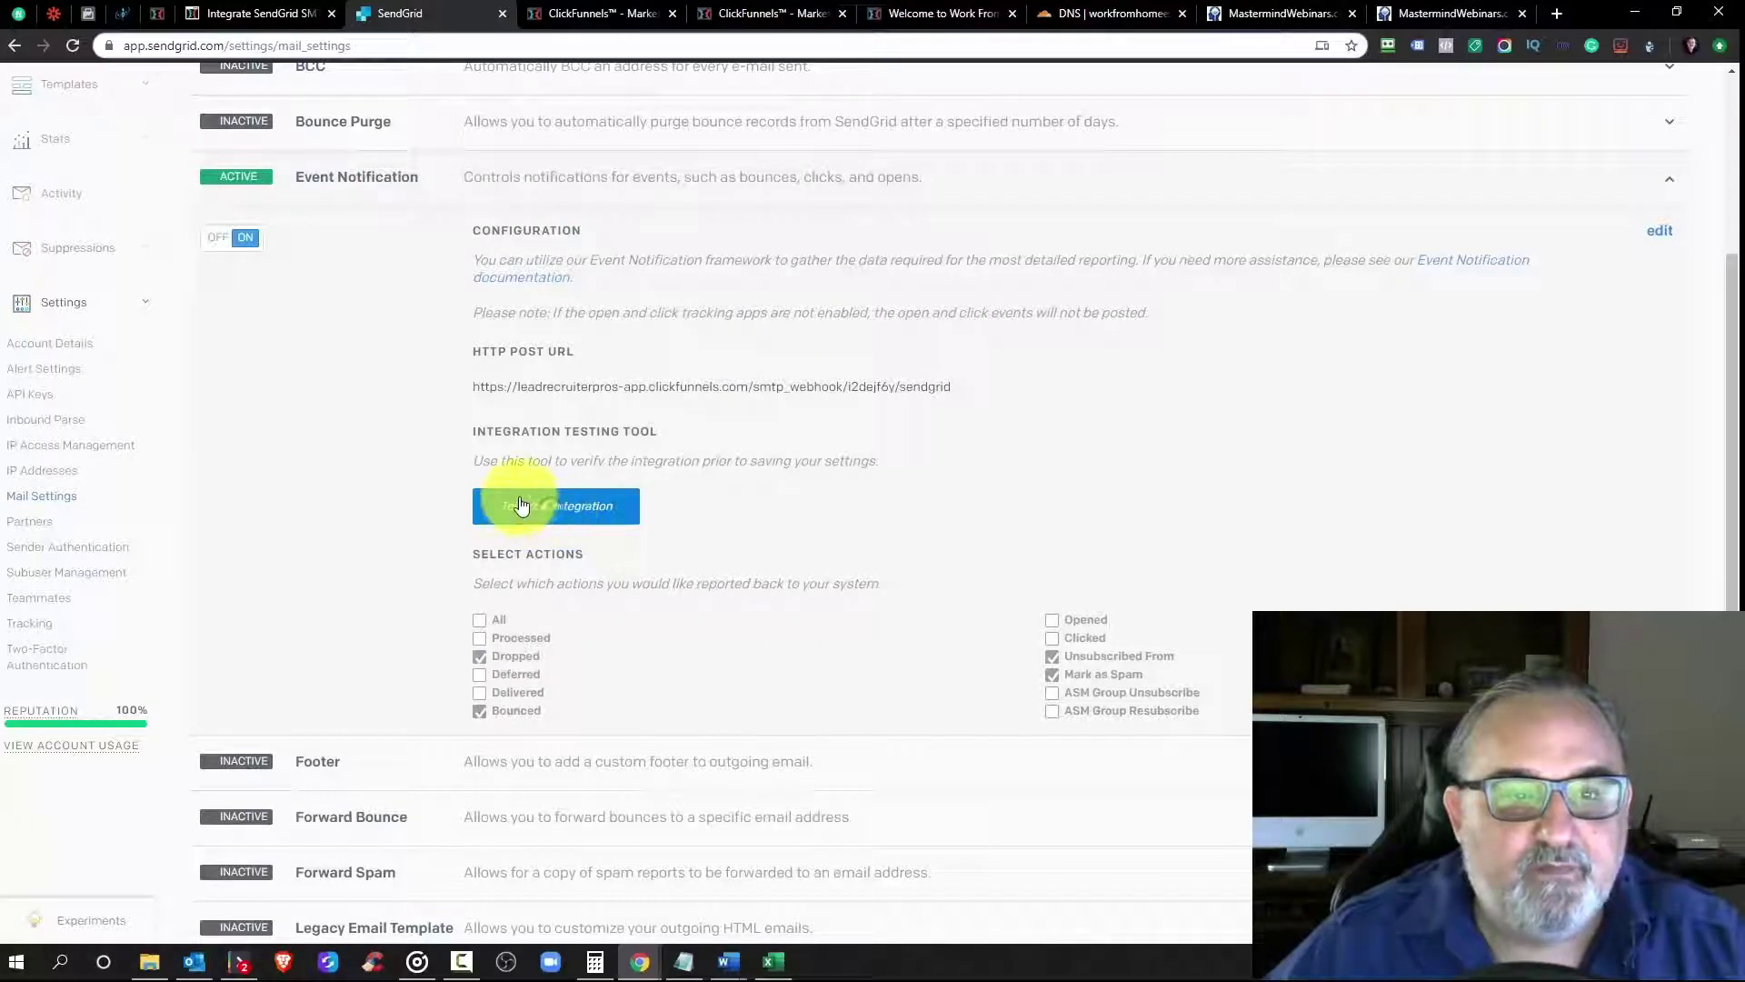
Step: Check the help article's instructions on testing and saving the webhook, and reopen SendGrid's Event Notification configuration for editing
scroll(516, 487, "up", 1)
scroll(516, 487, "down", 2)
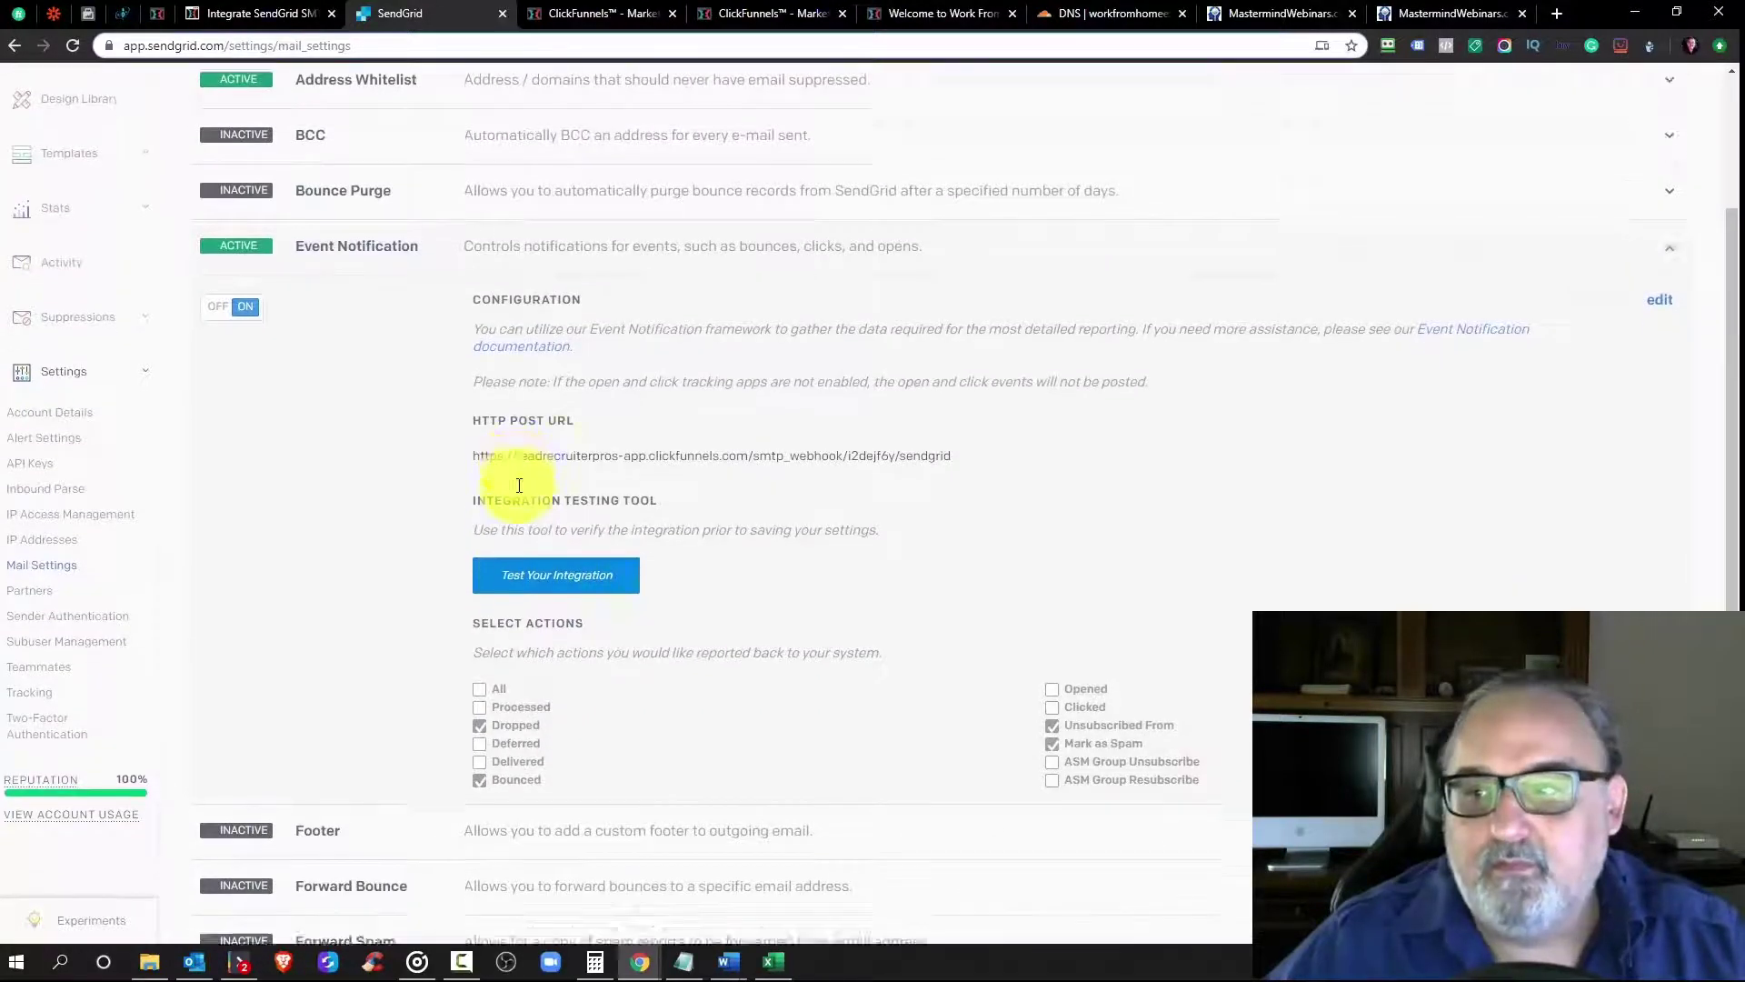
left_click(248, 19)
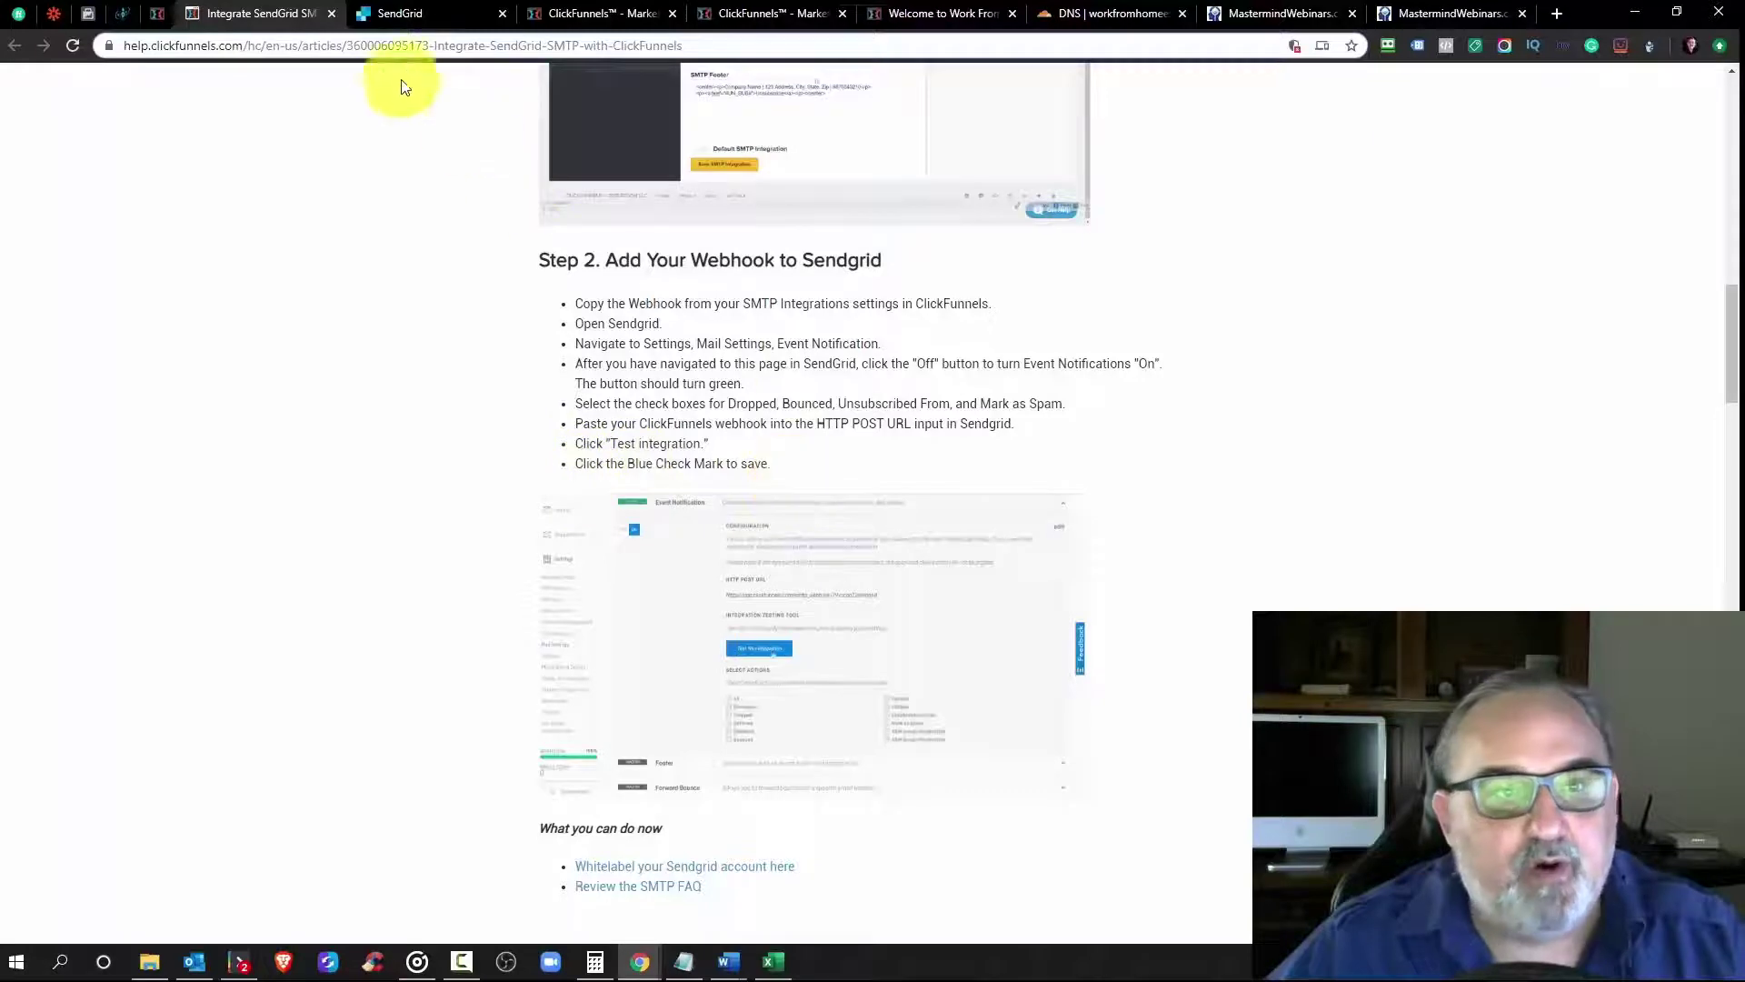
left_click(393, 12)
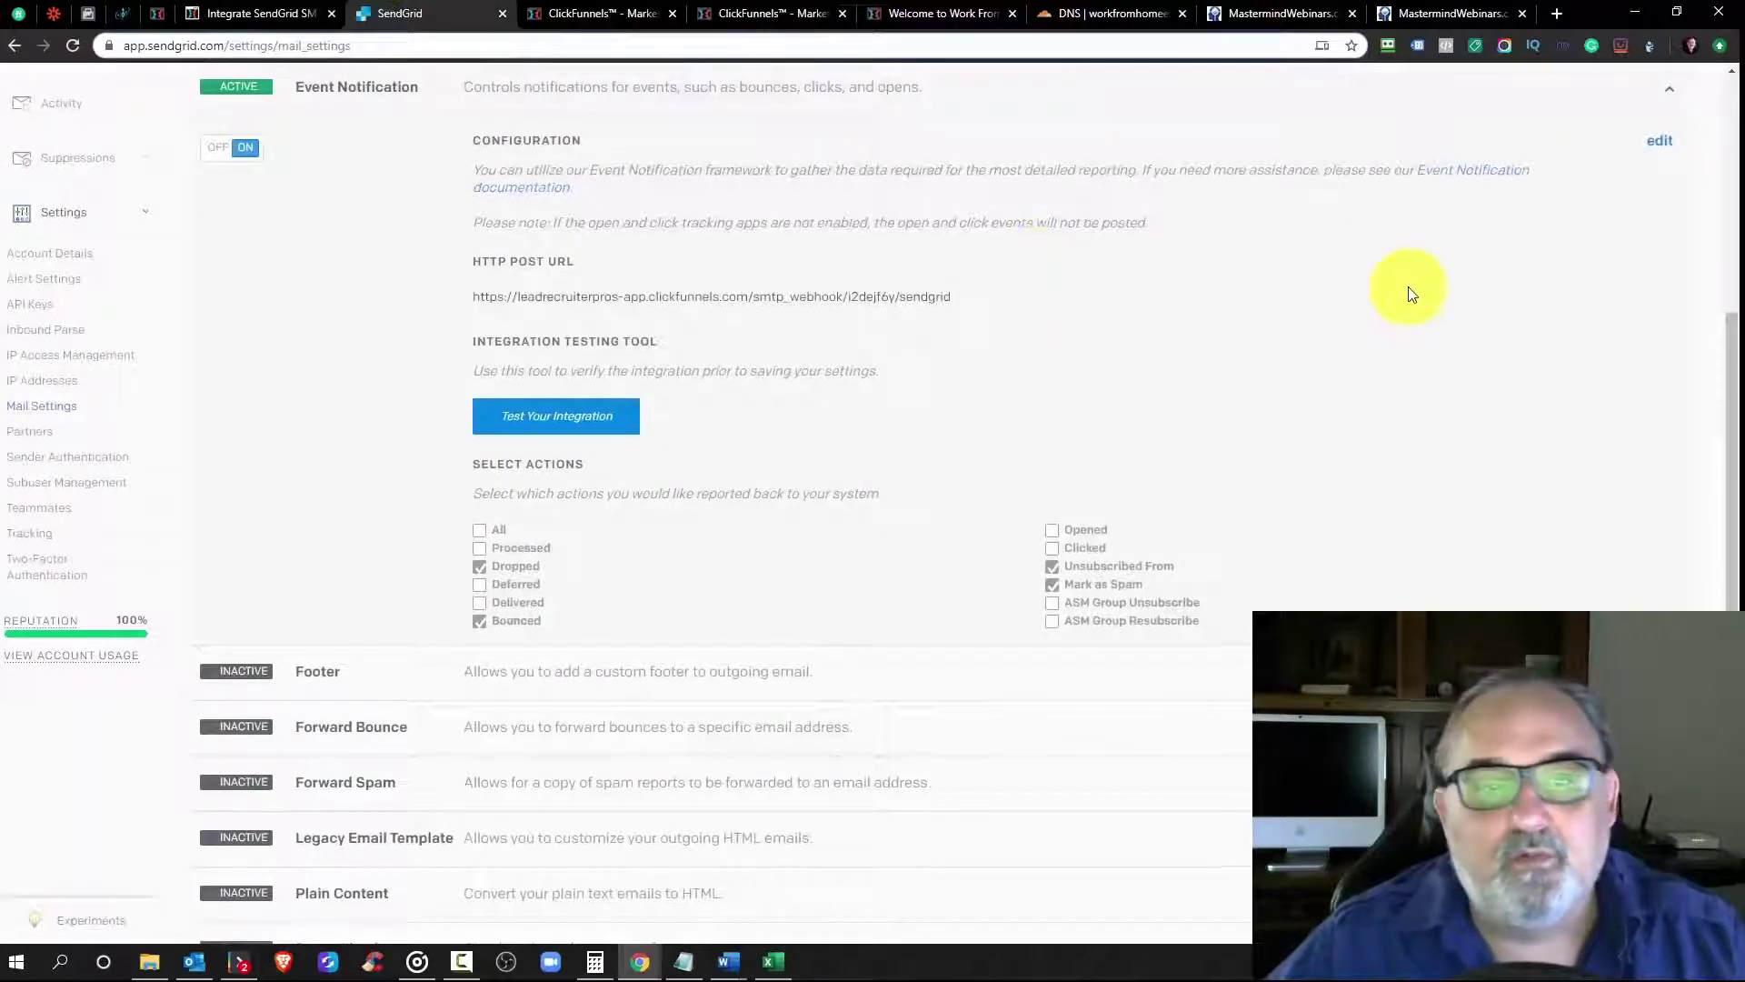
scroll(1408, 286, "up", 1)
left_click(1662, 237)
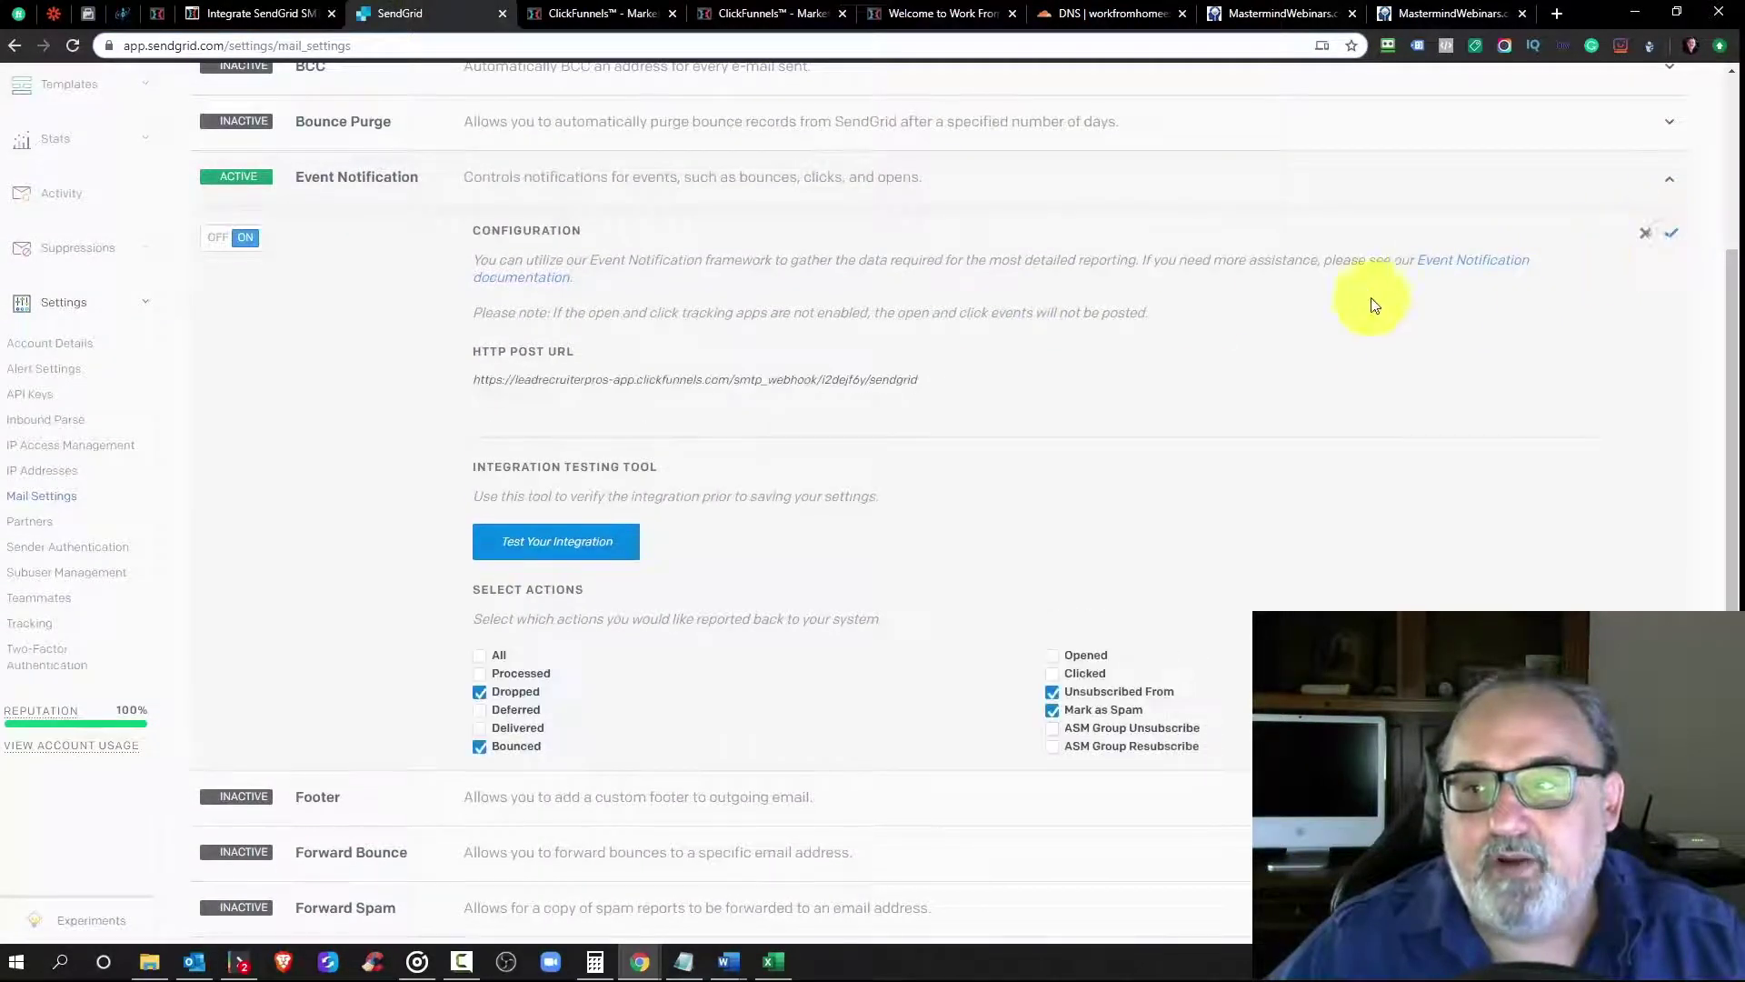
Step: Review the HTTP POST URL, testing tool and selected actions, and save the Event Notification configuration again
scroll(779, 343, "down", 2)
scroll(516, 306, "up", 1)
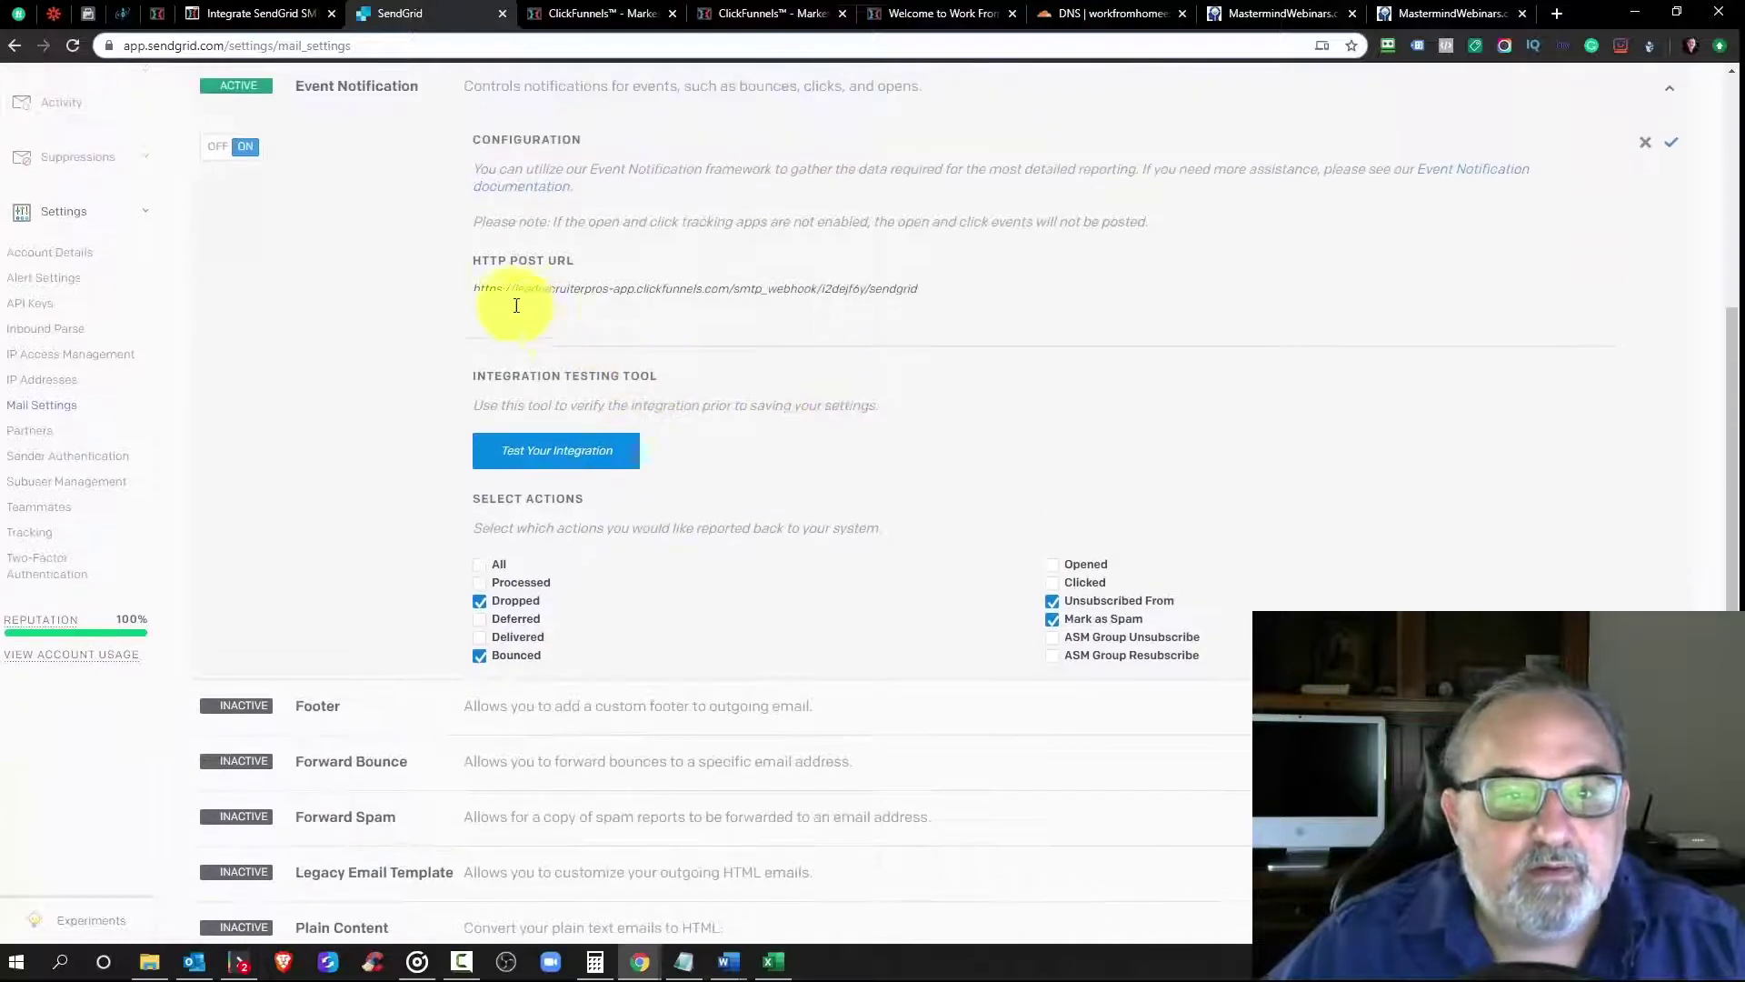
left_click_drag(475, 287, 985, 291)
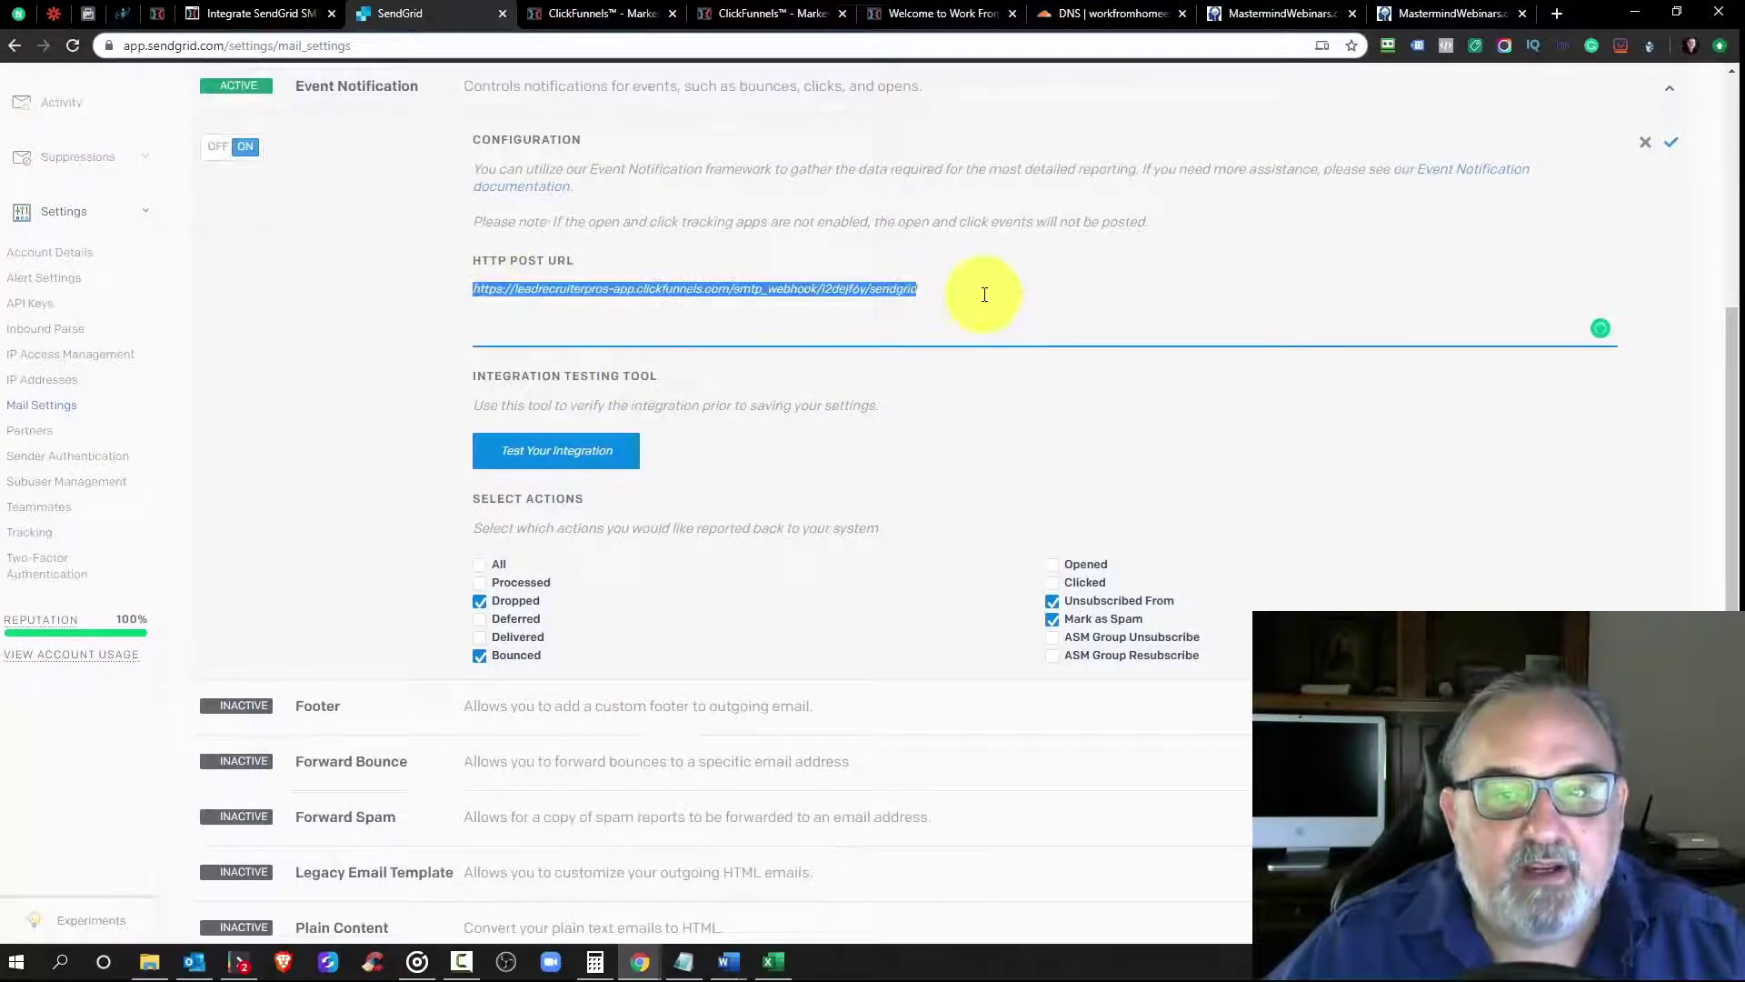
left_click(376, 340)
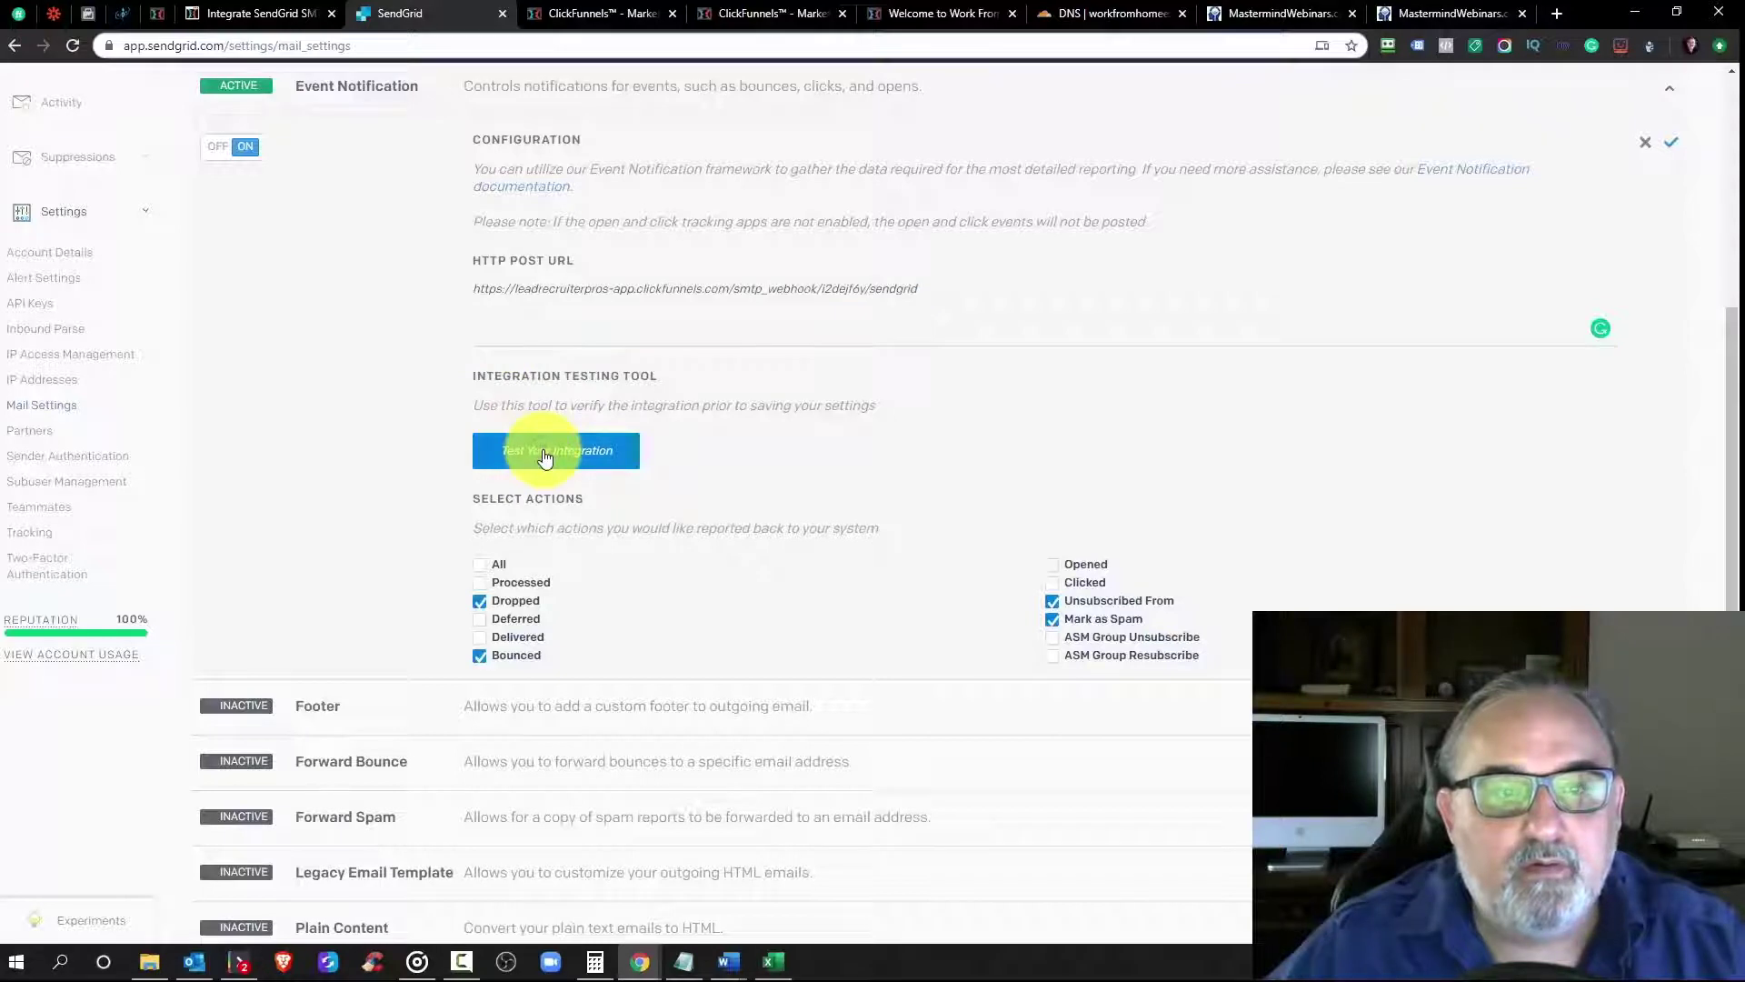
scroll(545, 457, "up", 1)
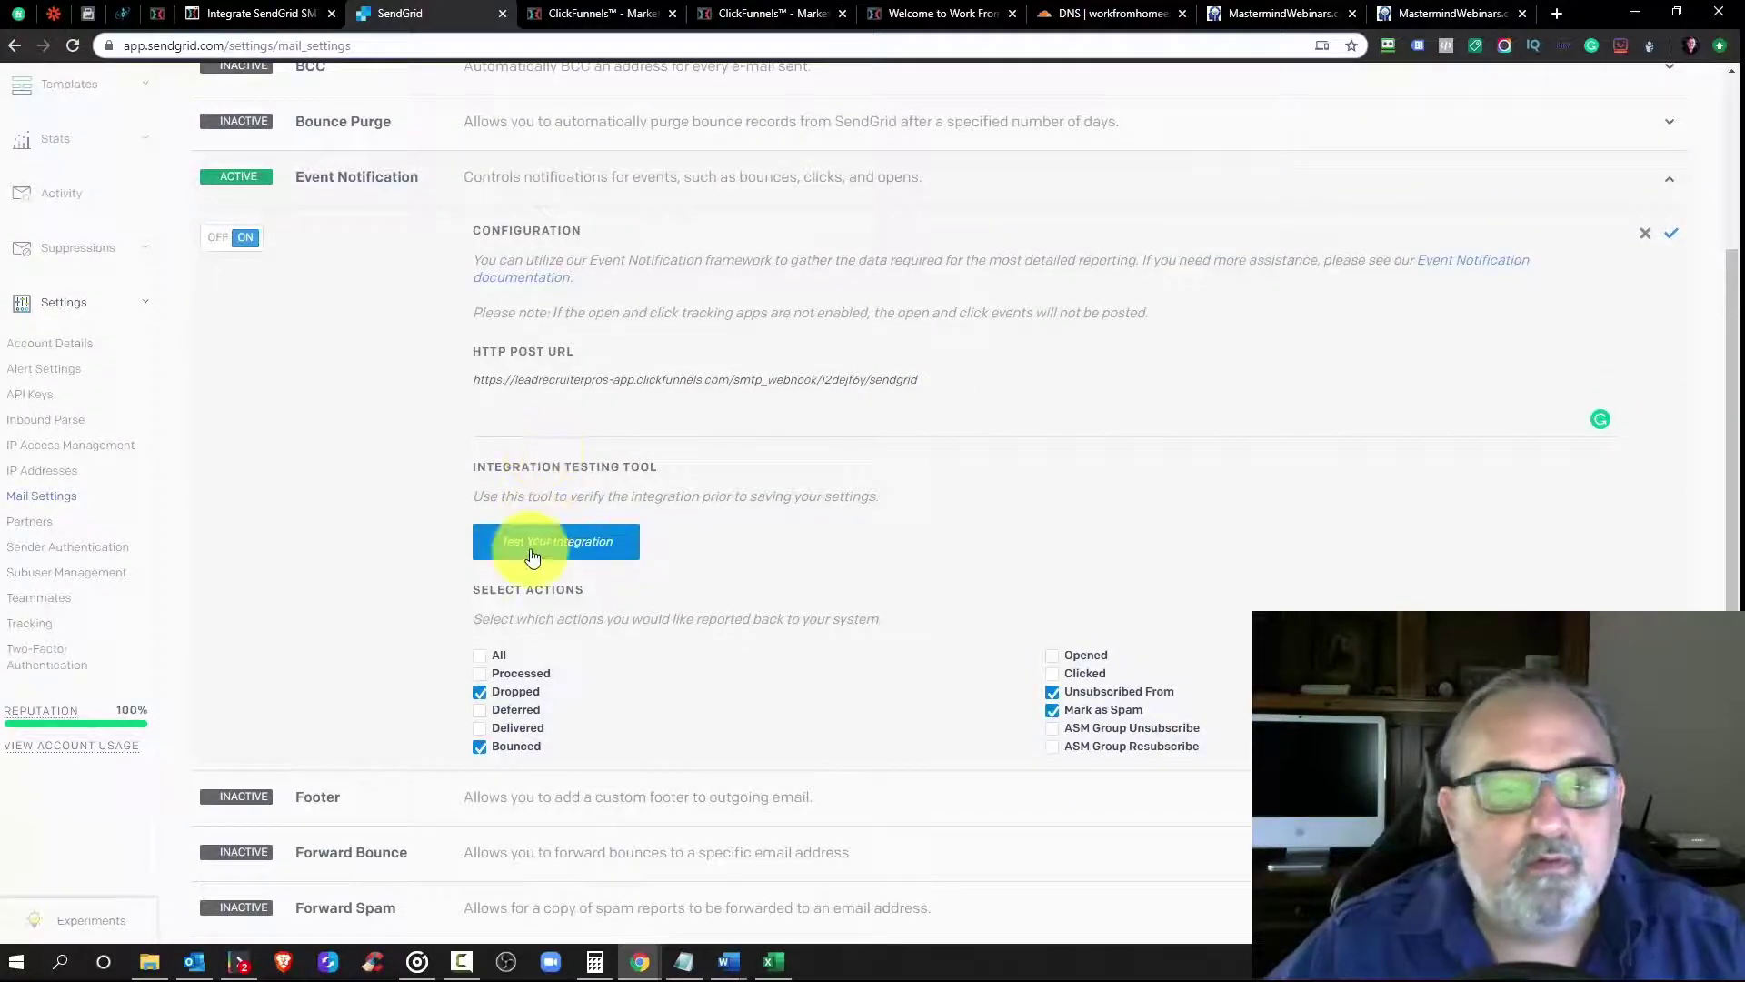
scroll(532, 557, "down", 2)
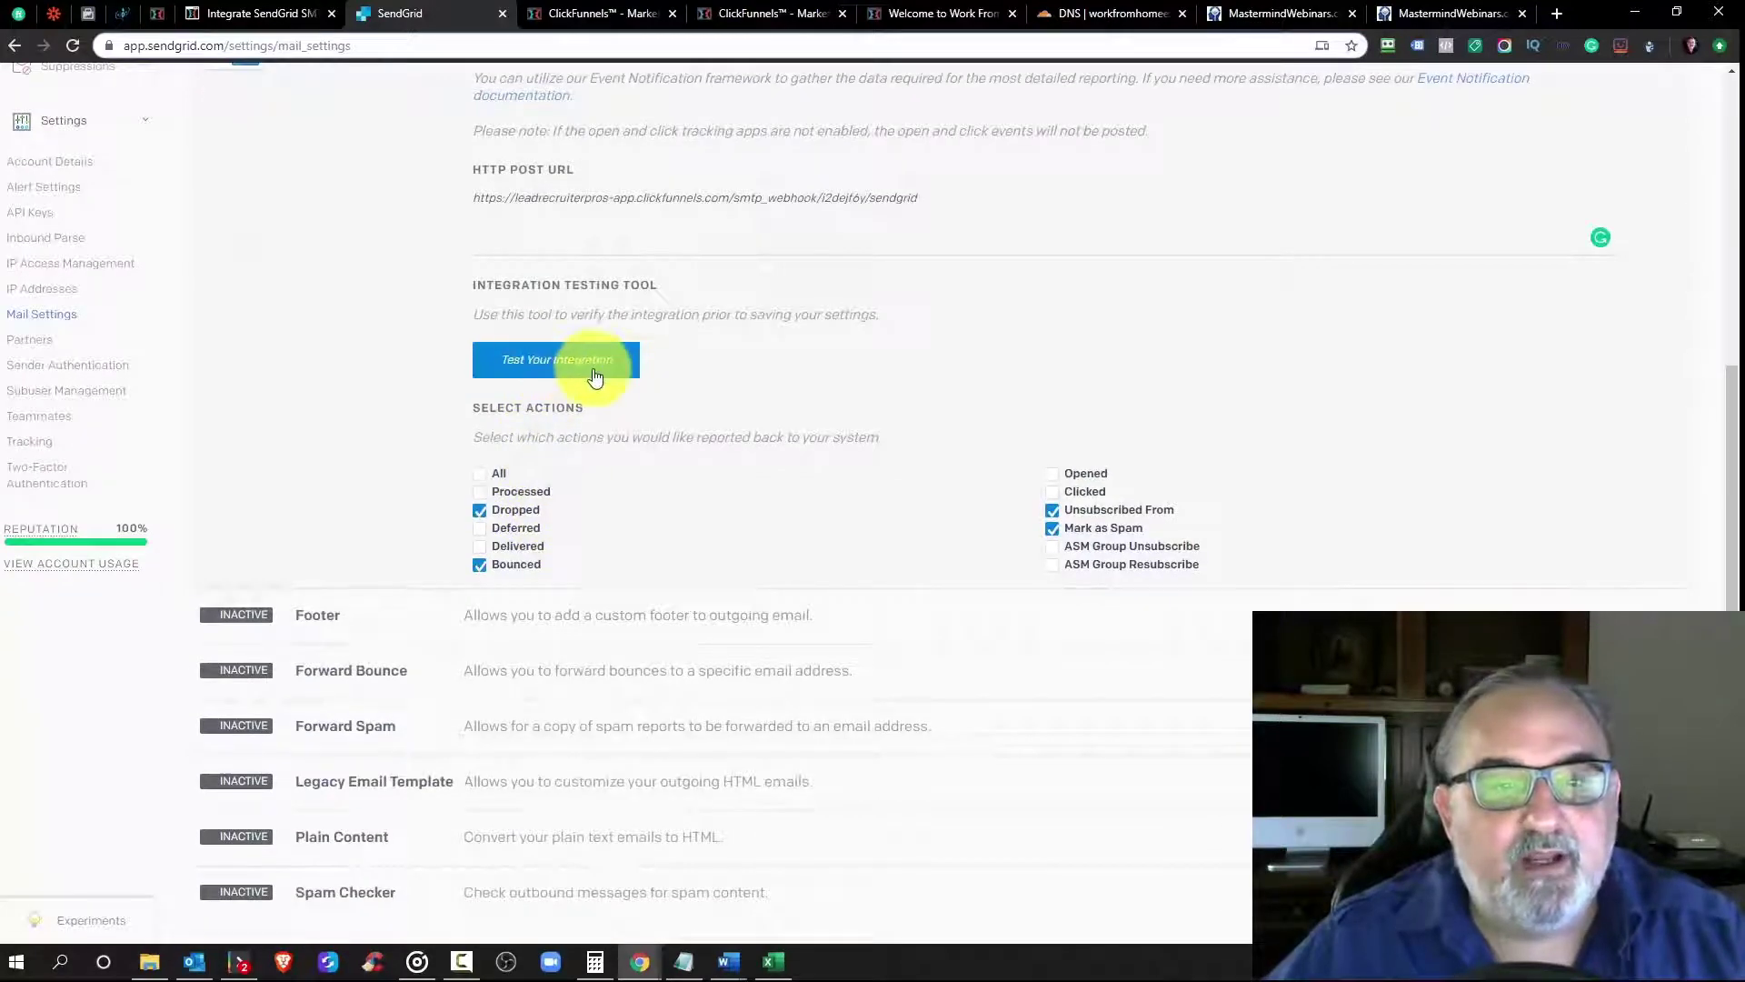
scroll(582, 375, "up", 2)
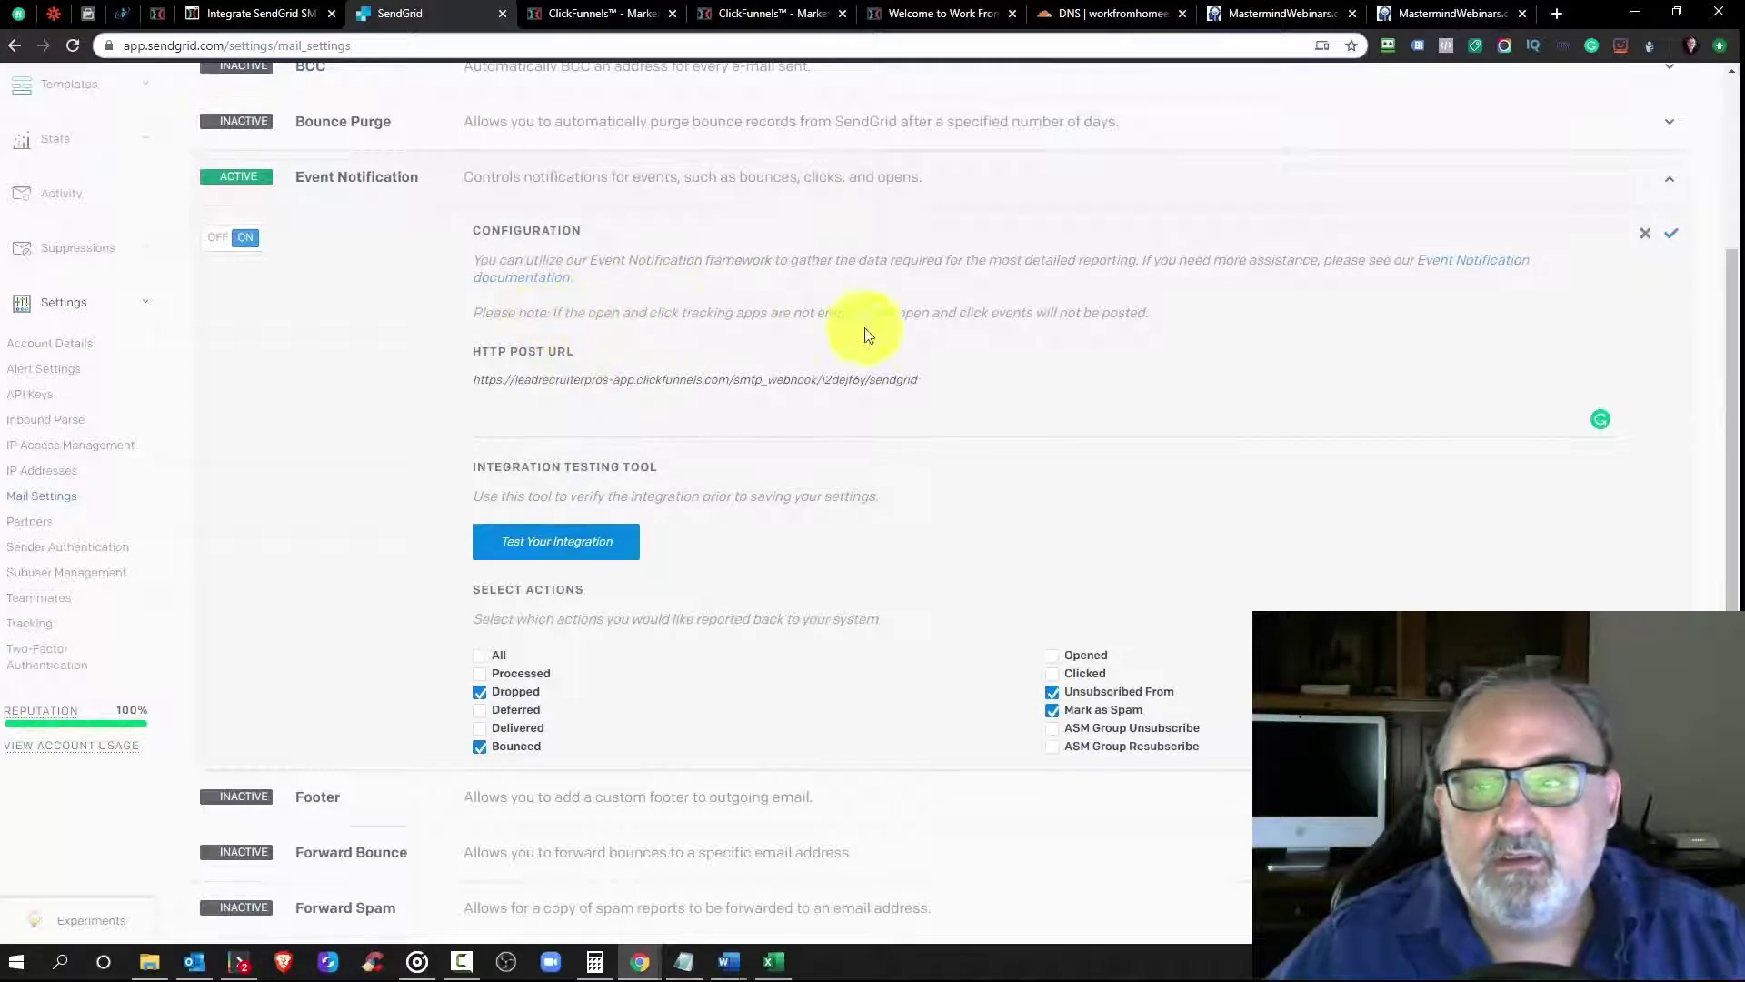
left_click(1670, 238)
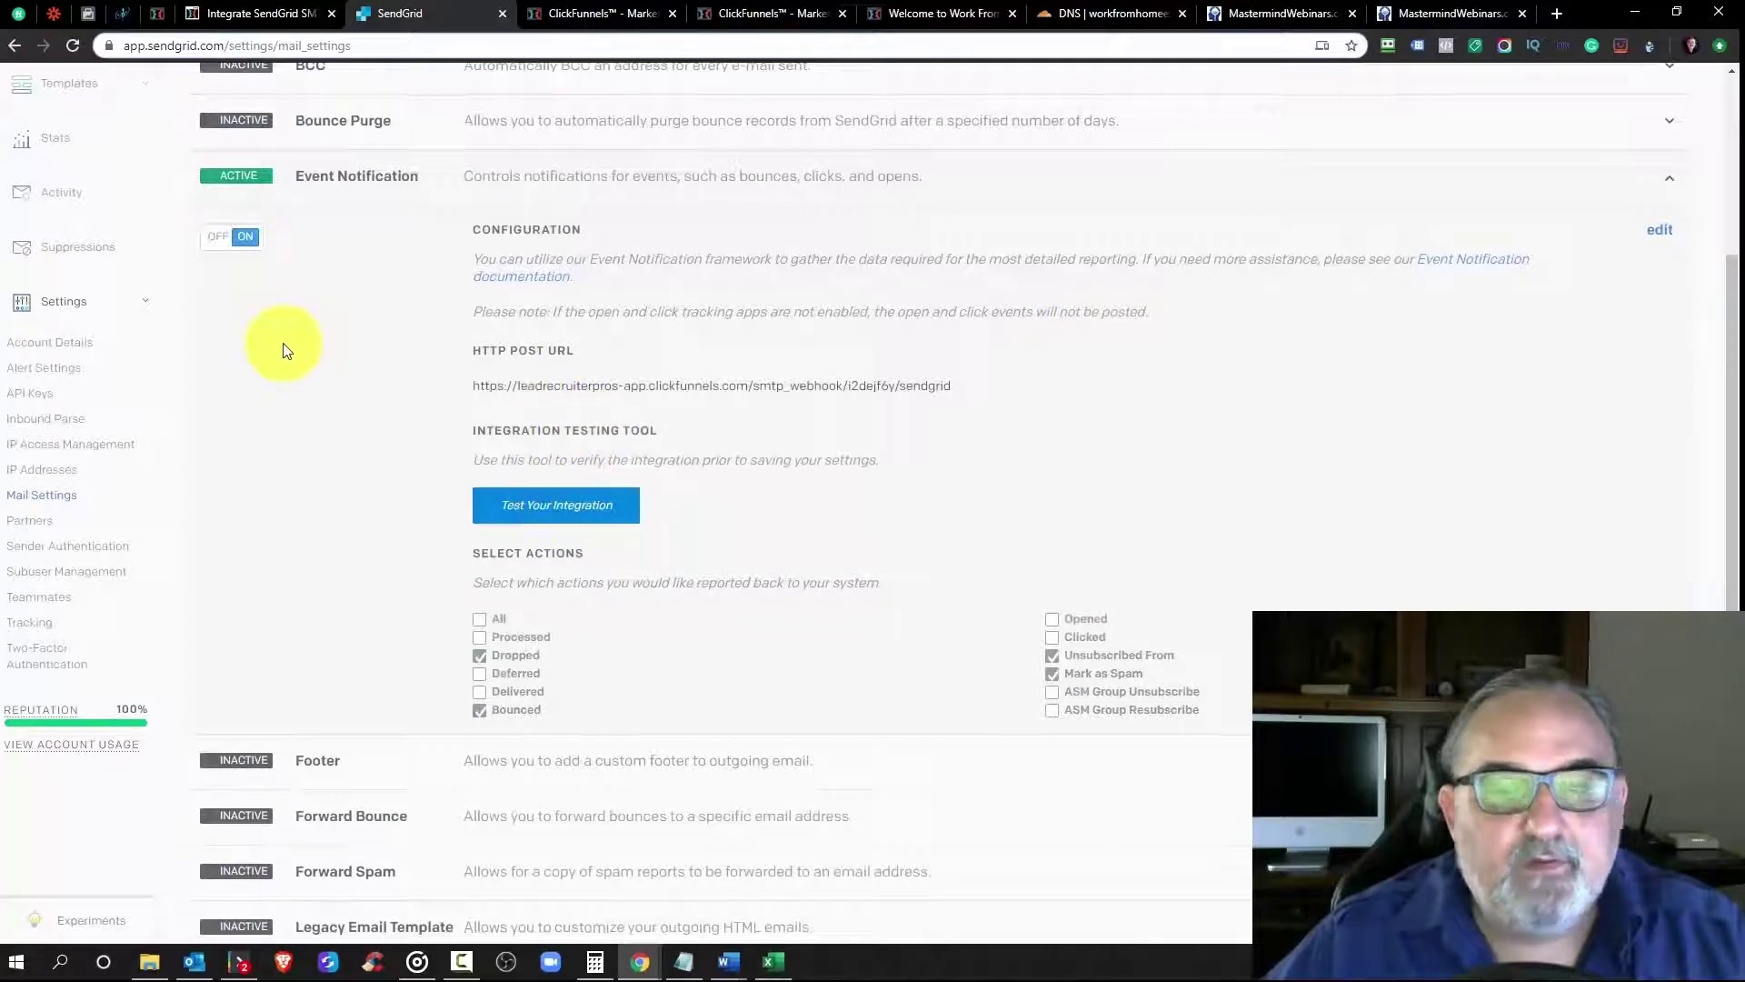
Step: Review the saved webhook URL and selected event actions, and run the integration test for Event Notification
scroll(311, 398, "down", 2)
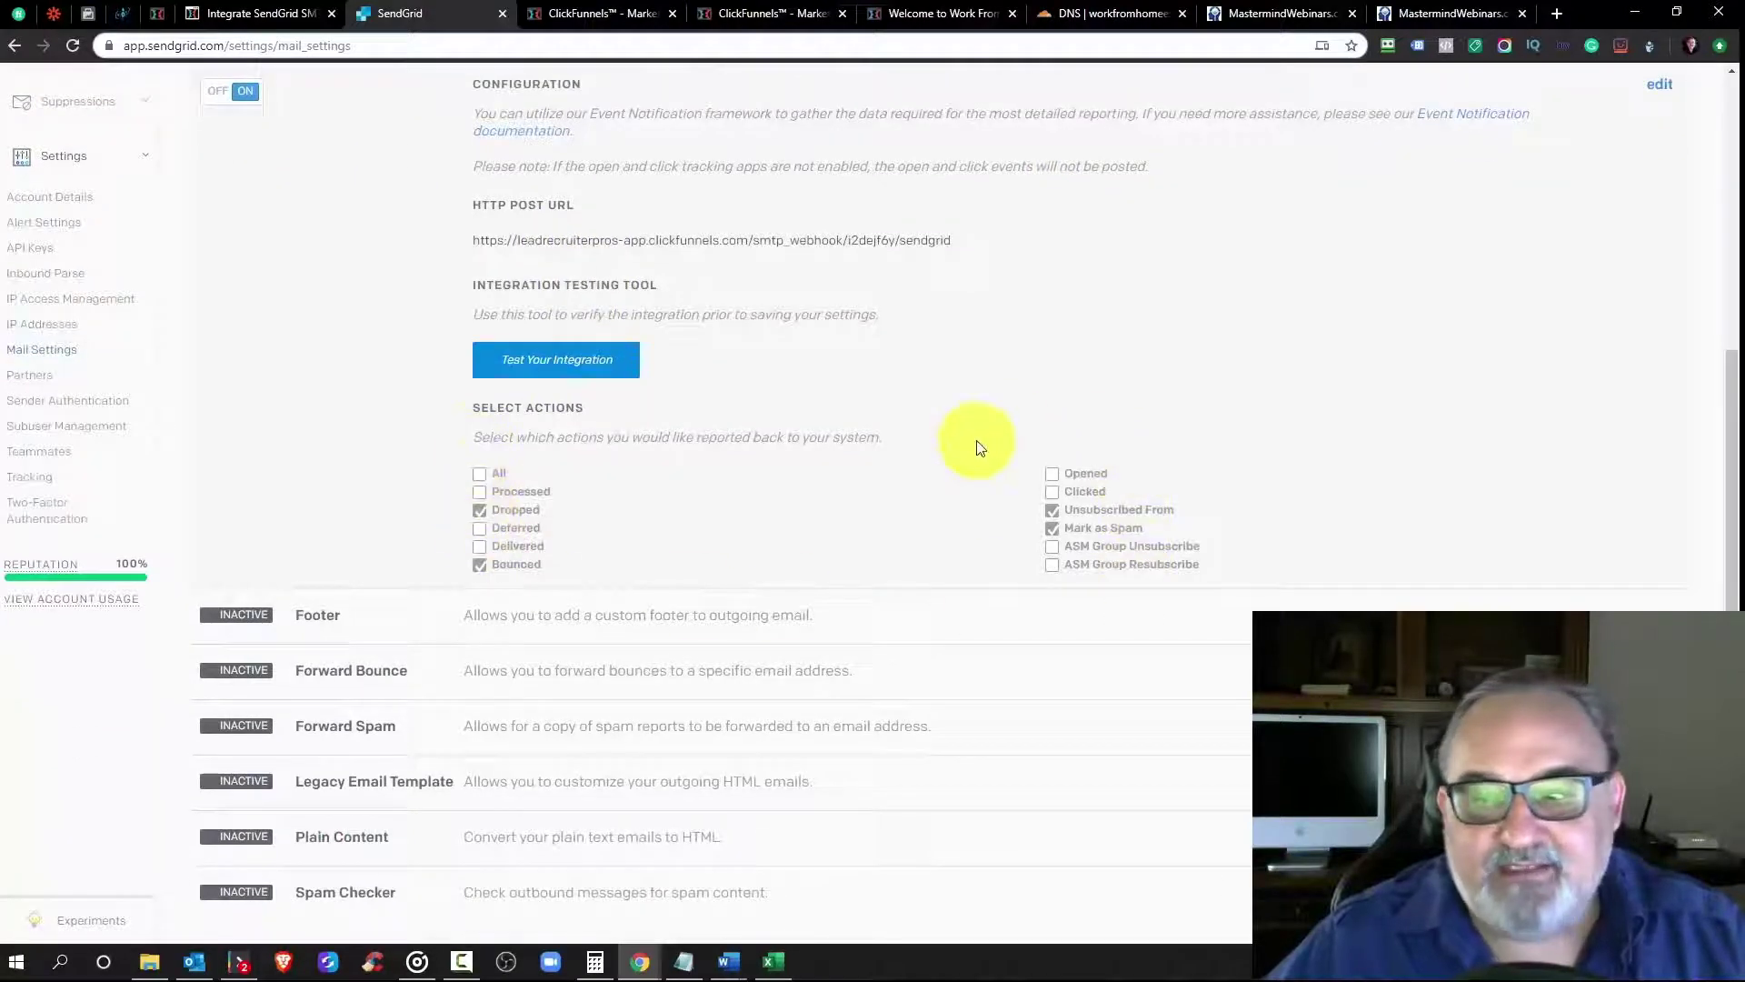
scroll(973, 442, "up", 4)
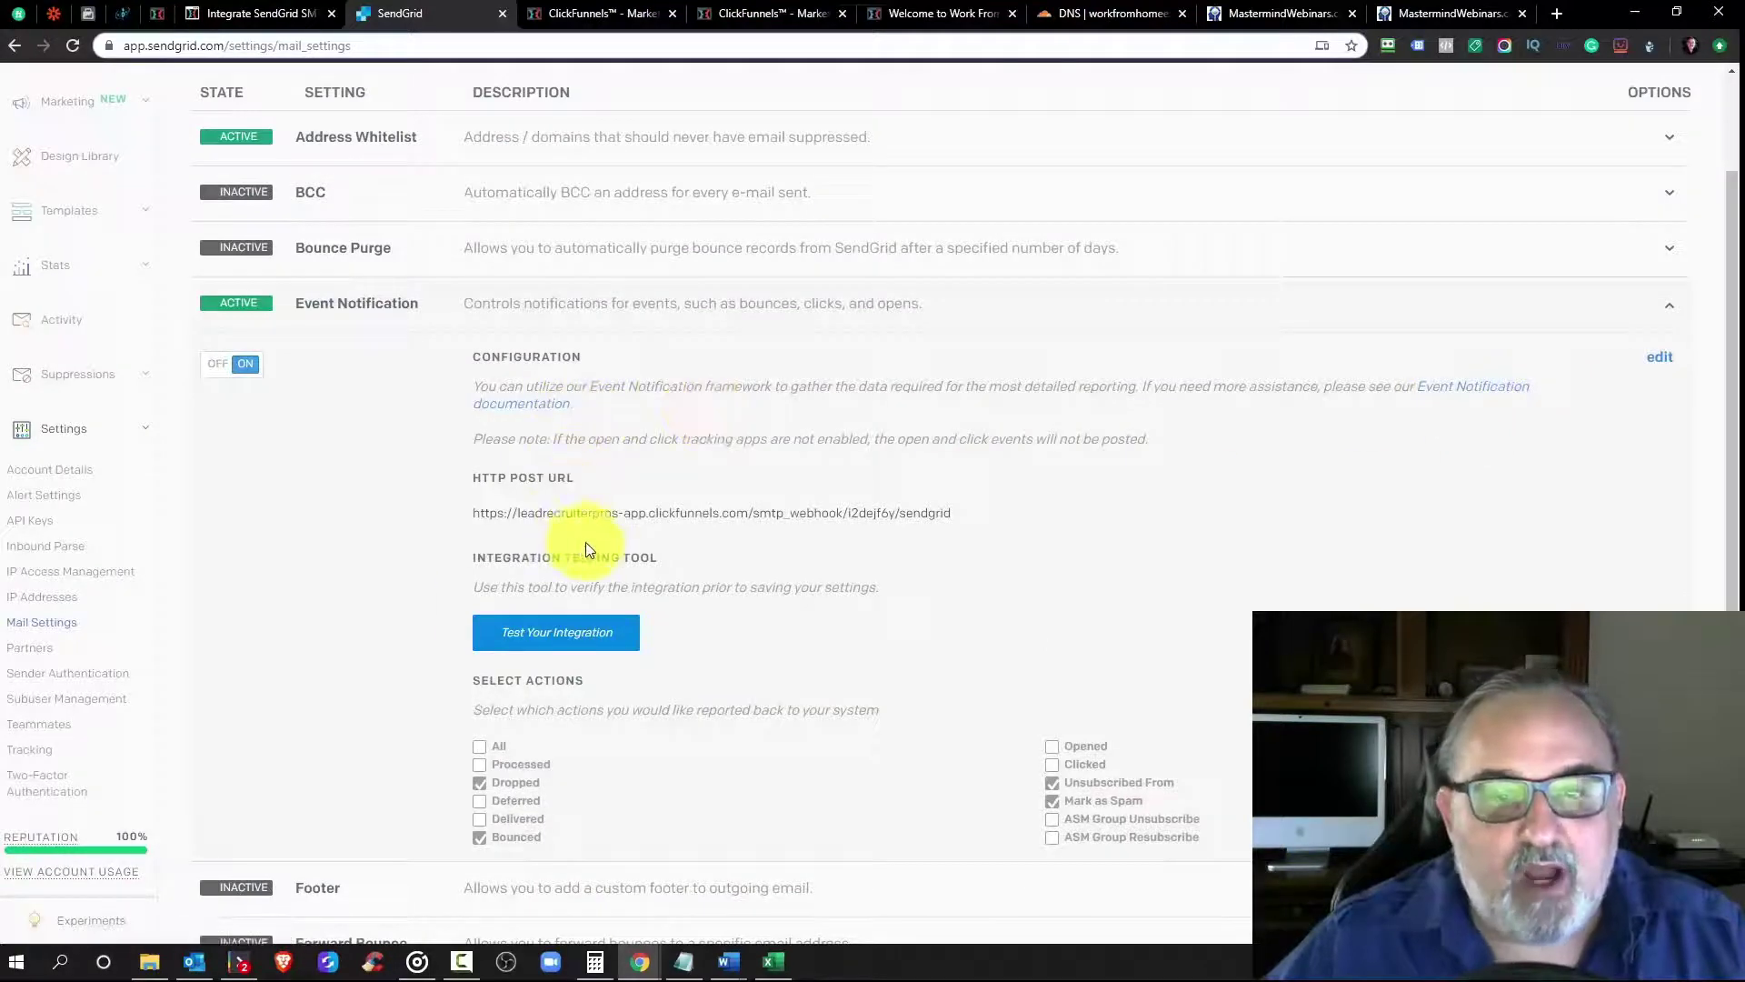
triple_click(788, 514)
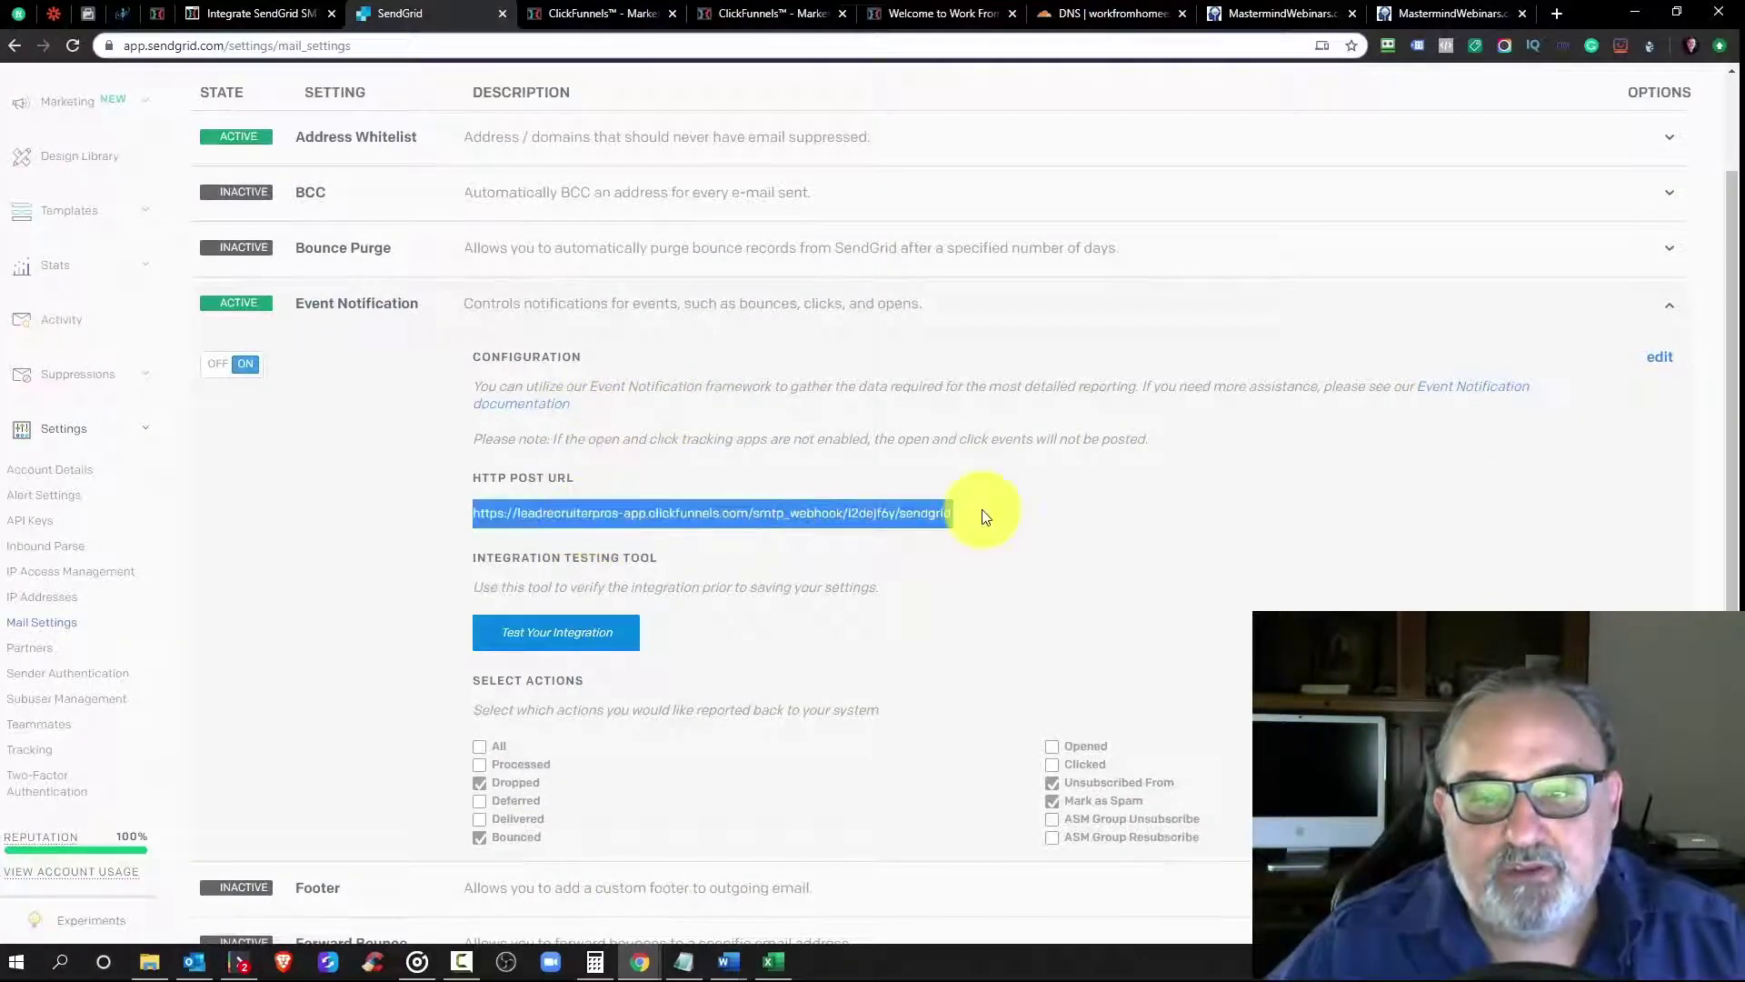
scroll(980, 511, "down", 3)
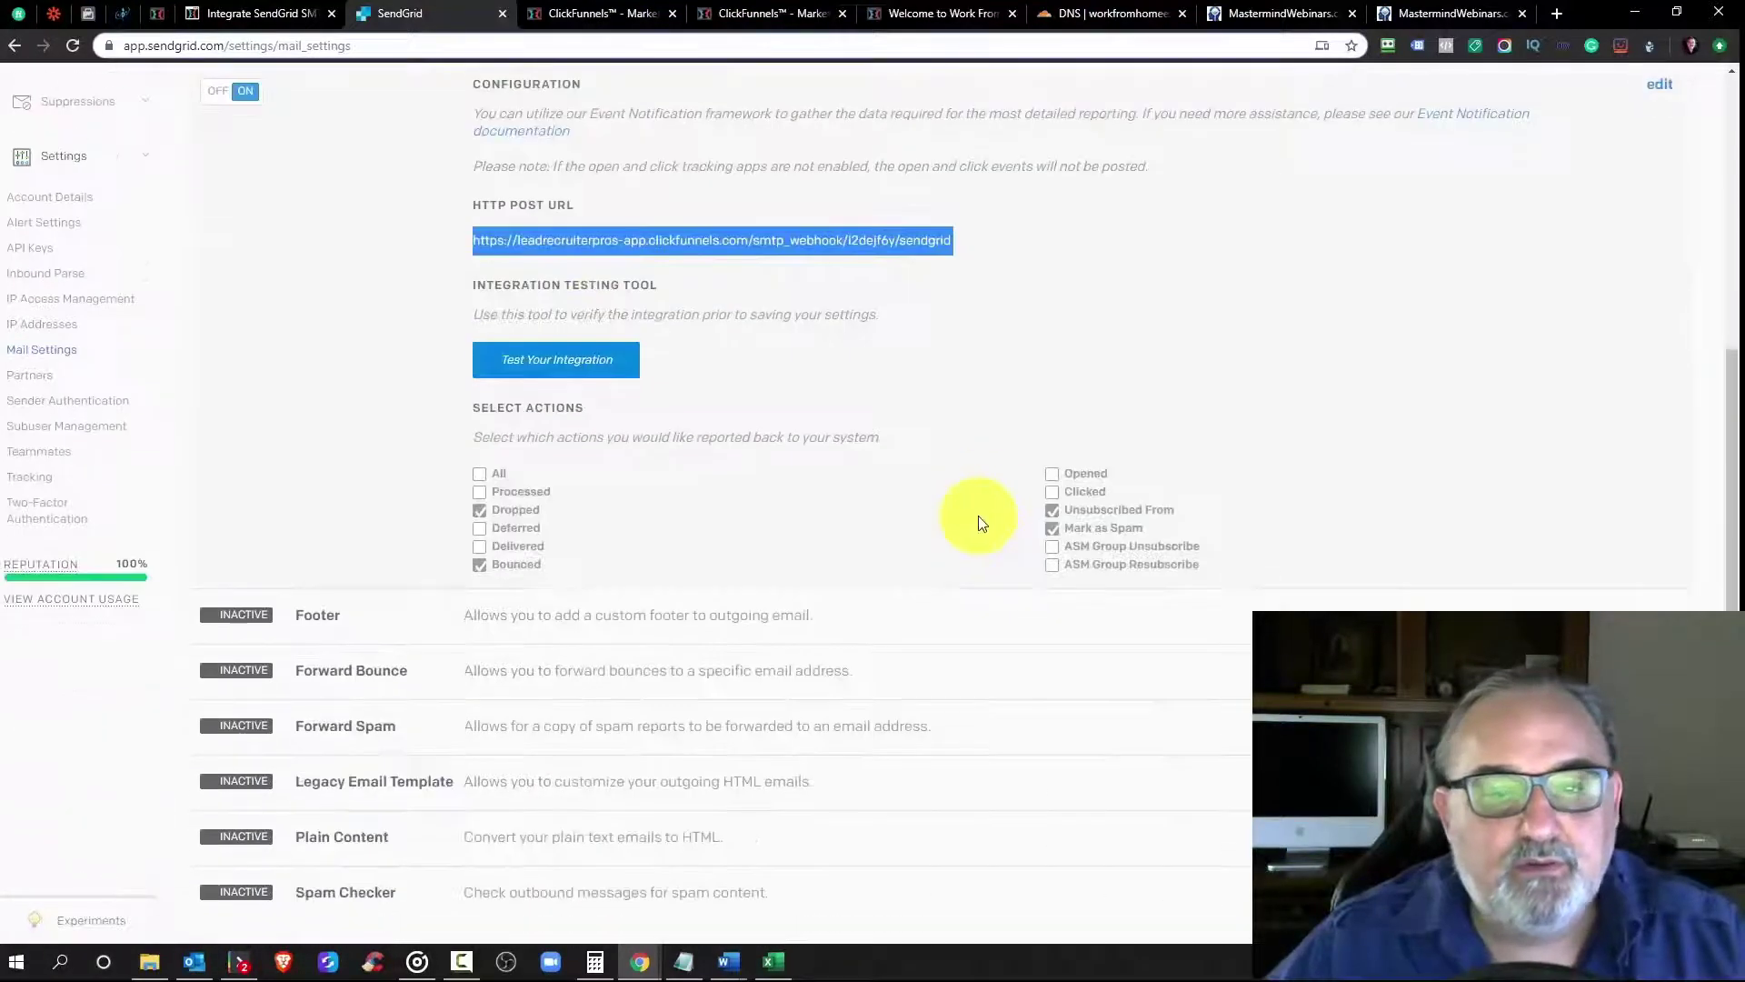
left_click(481, 564)
left_click(1052, 528)
scroll(760, 537, "up", 2)
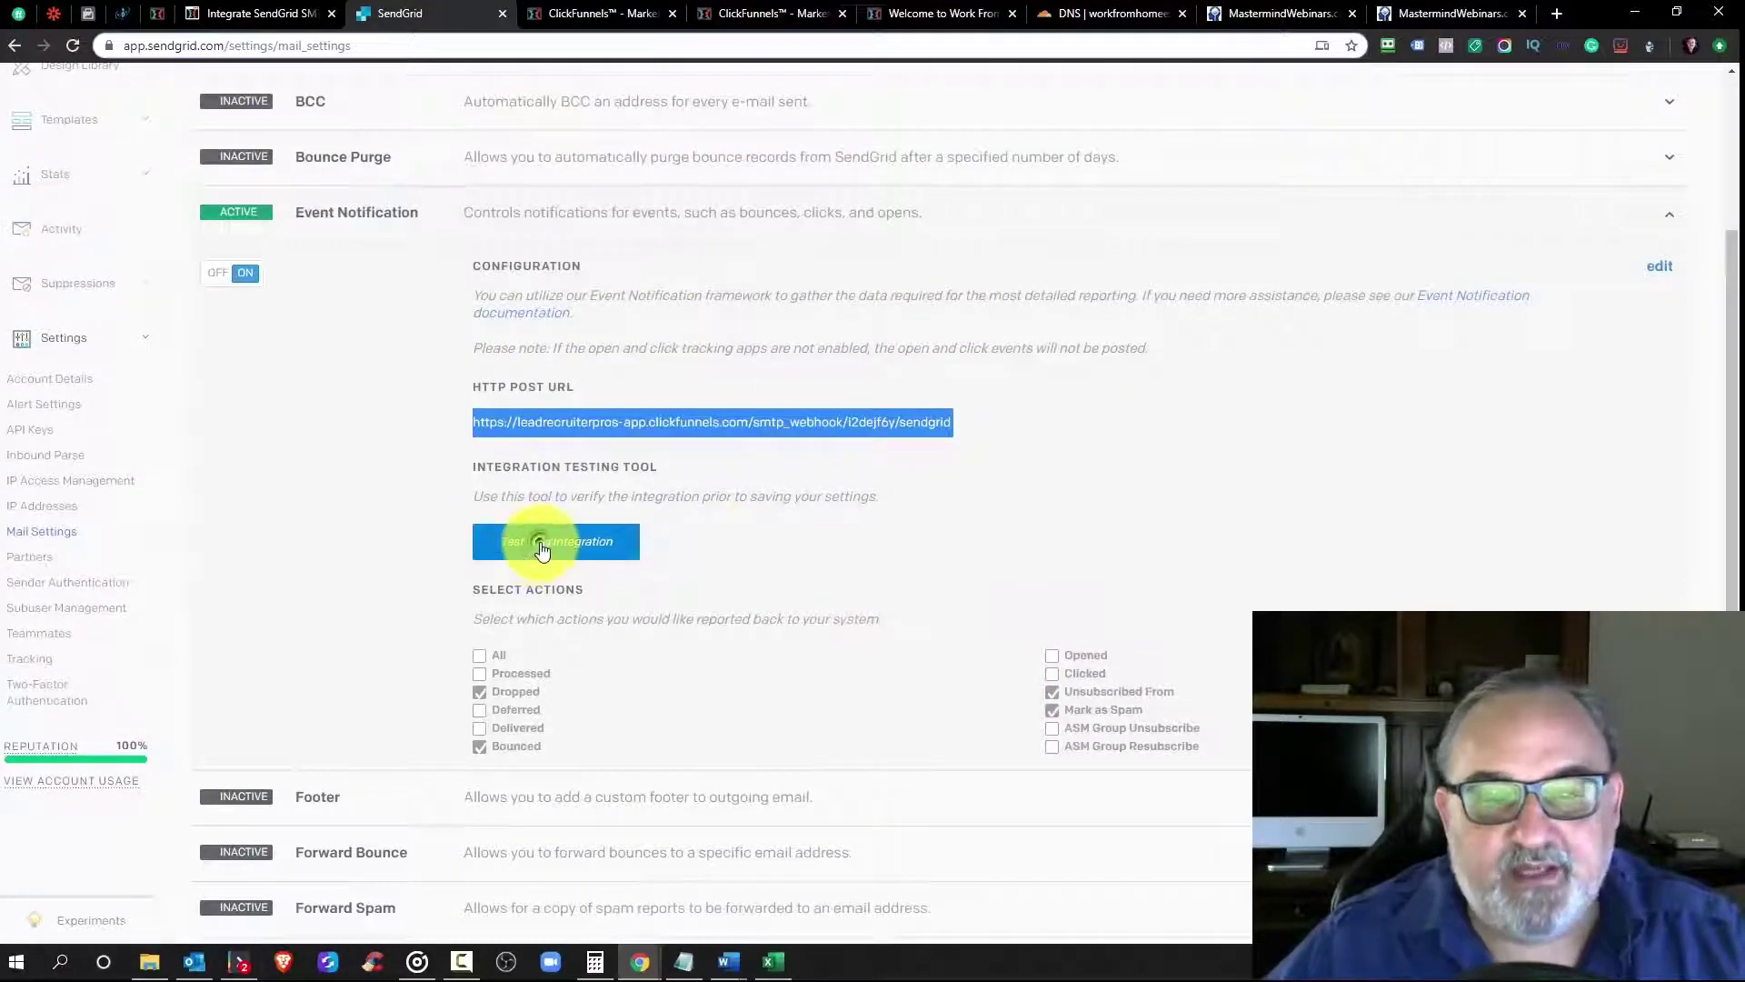
left_click(542, 550)
Step: Review the help article's Step 2 webhook instructions, its closing section and the Step 1 integration details
left_click(243, 13)
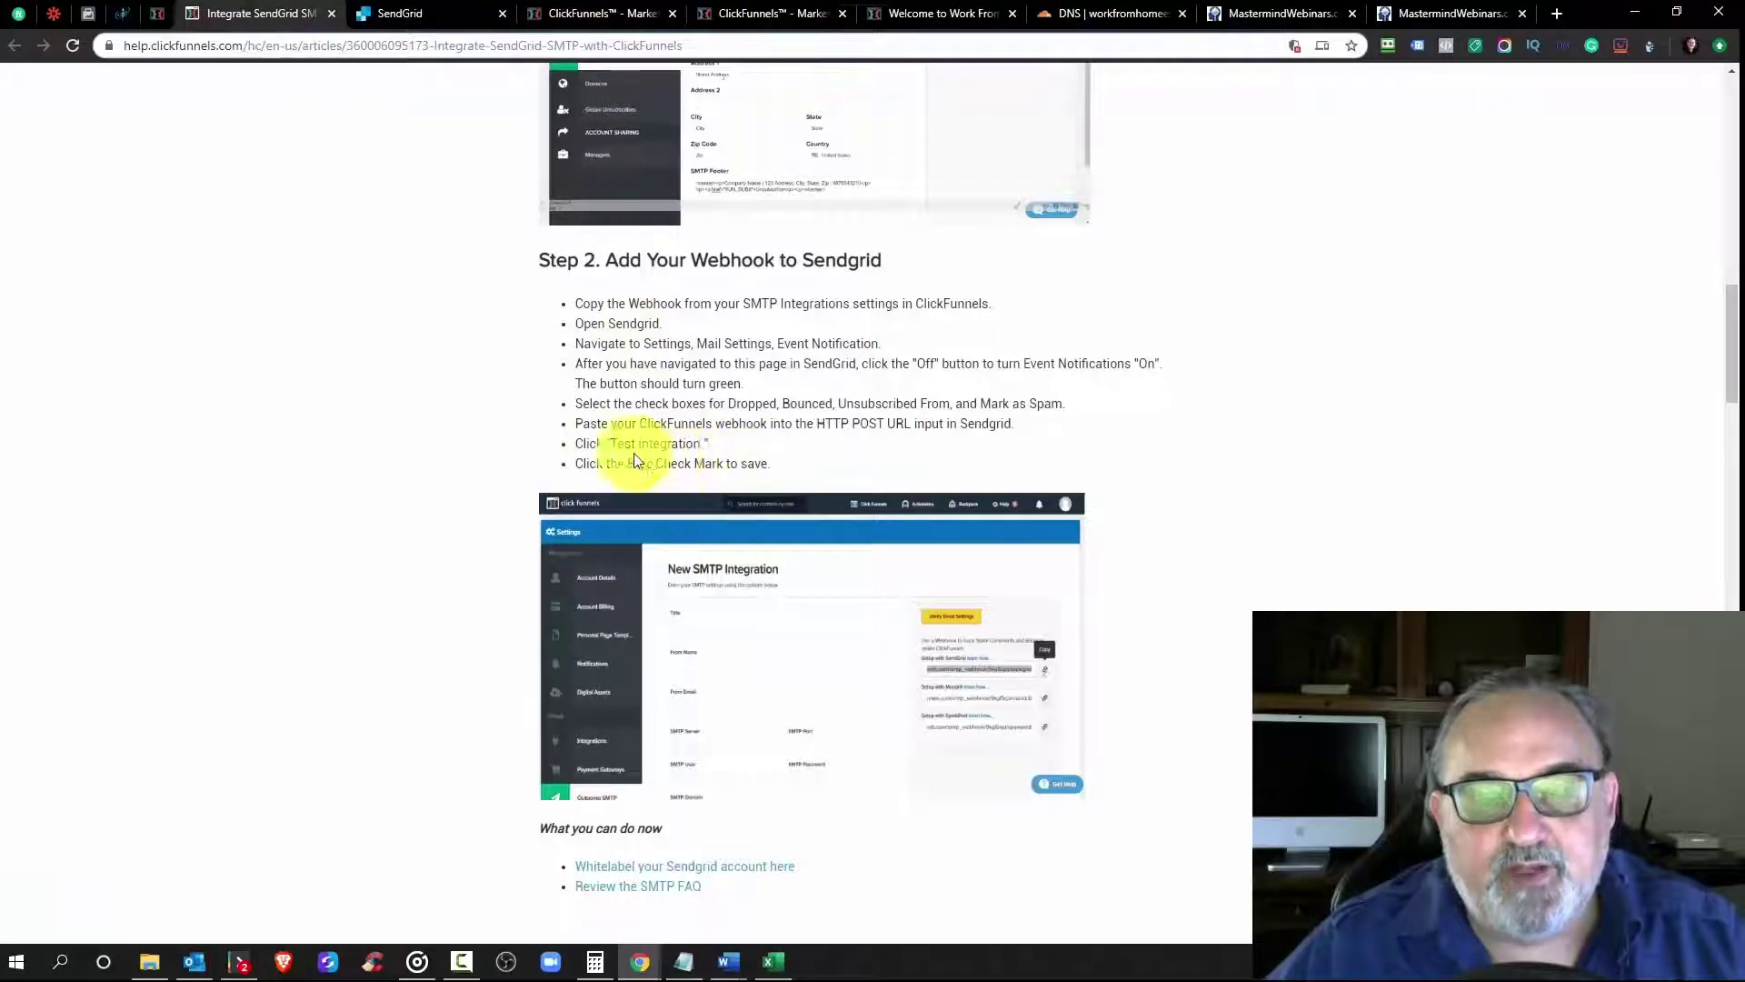
scroll(799, 459, "down", 2)
scroll(701, 328, "up", 2)
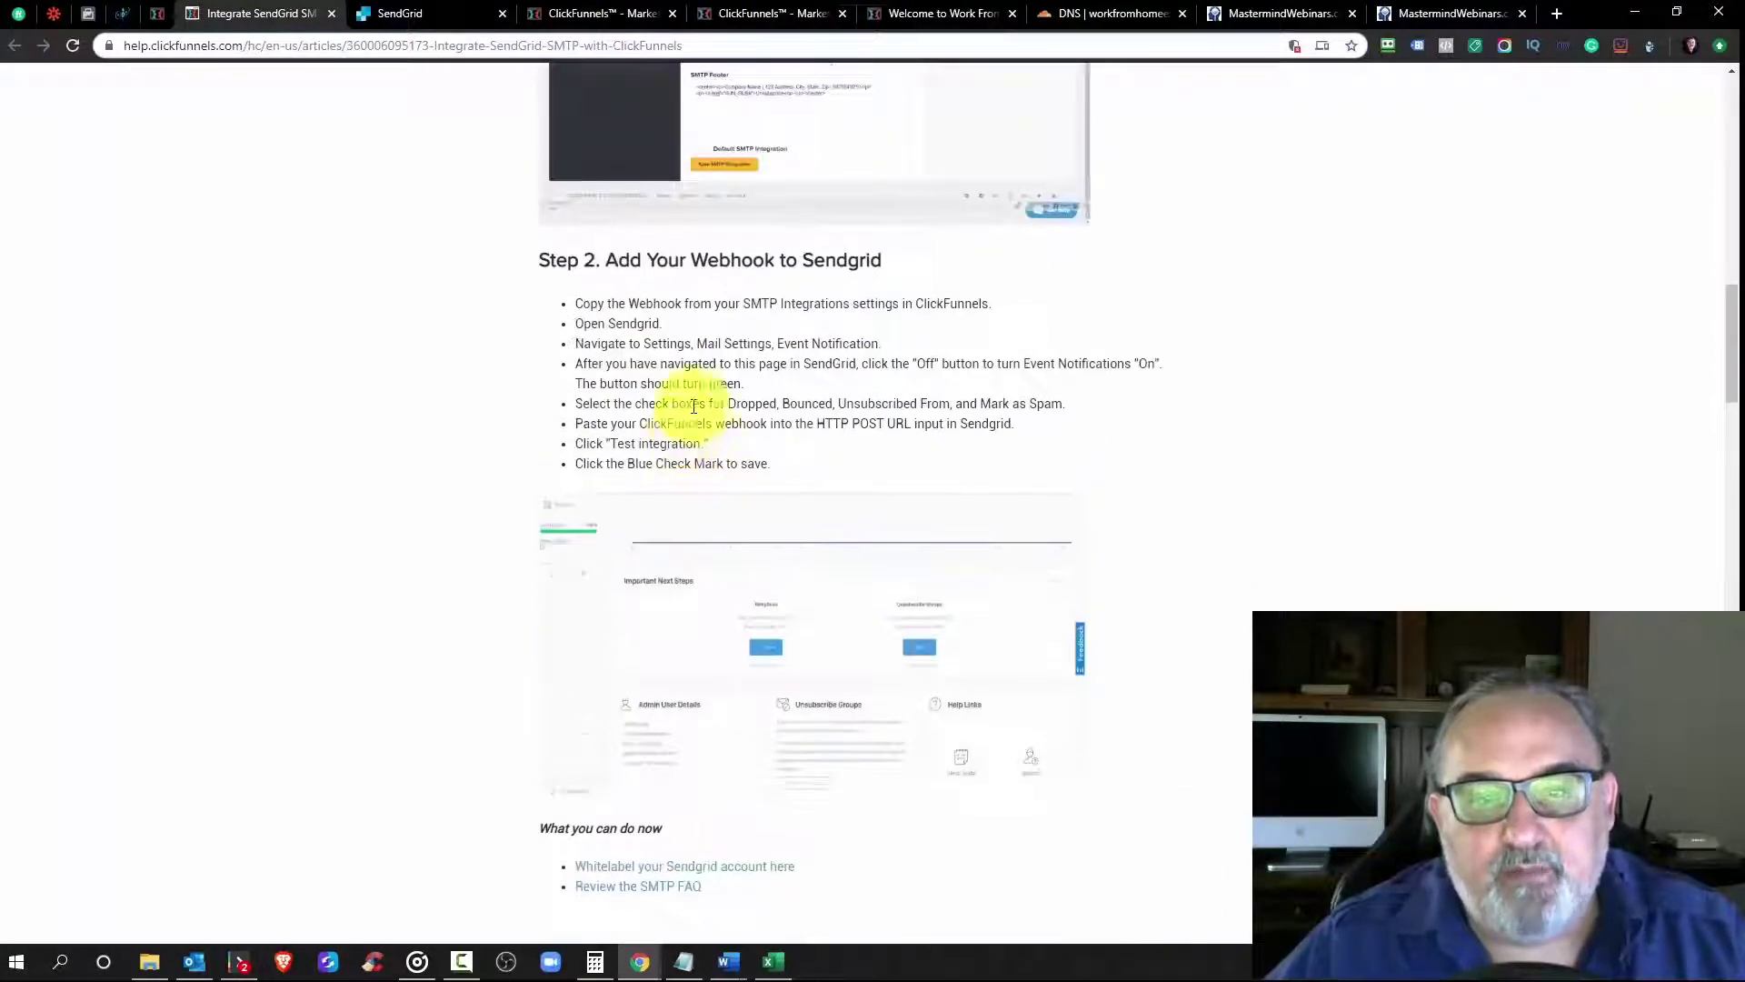
scroll(721, 456, "down", 3)
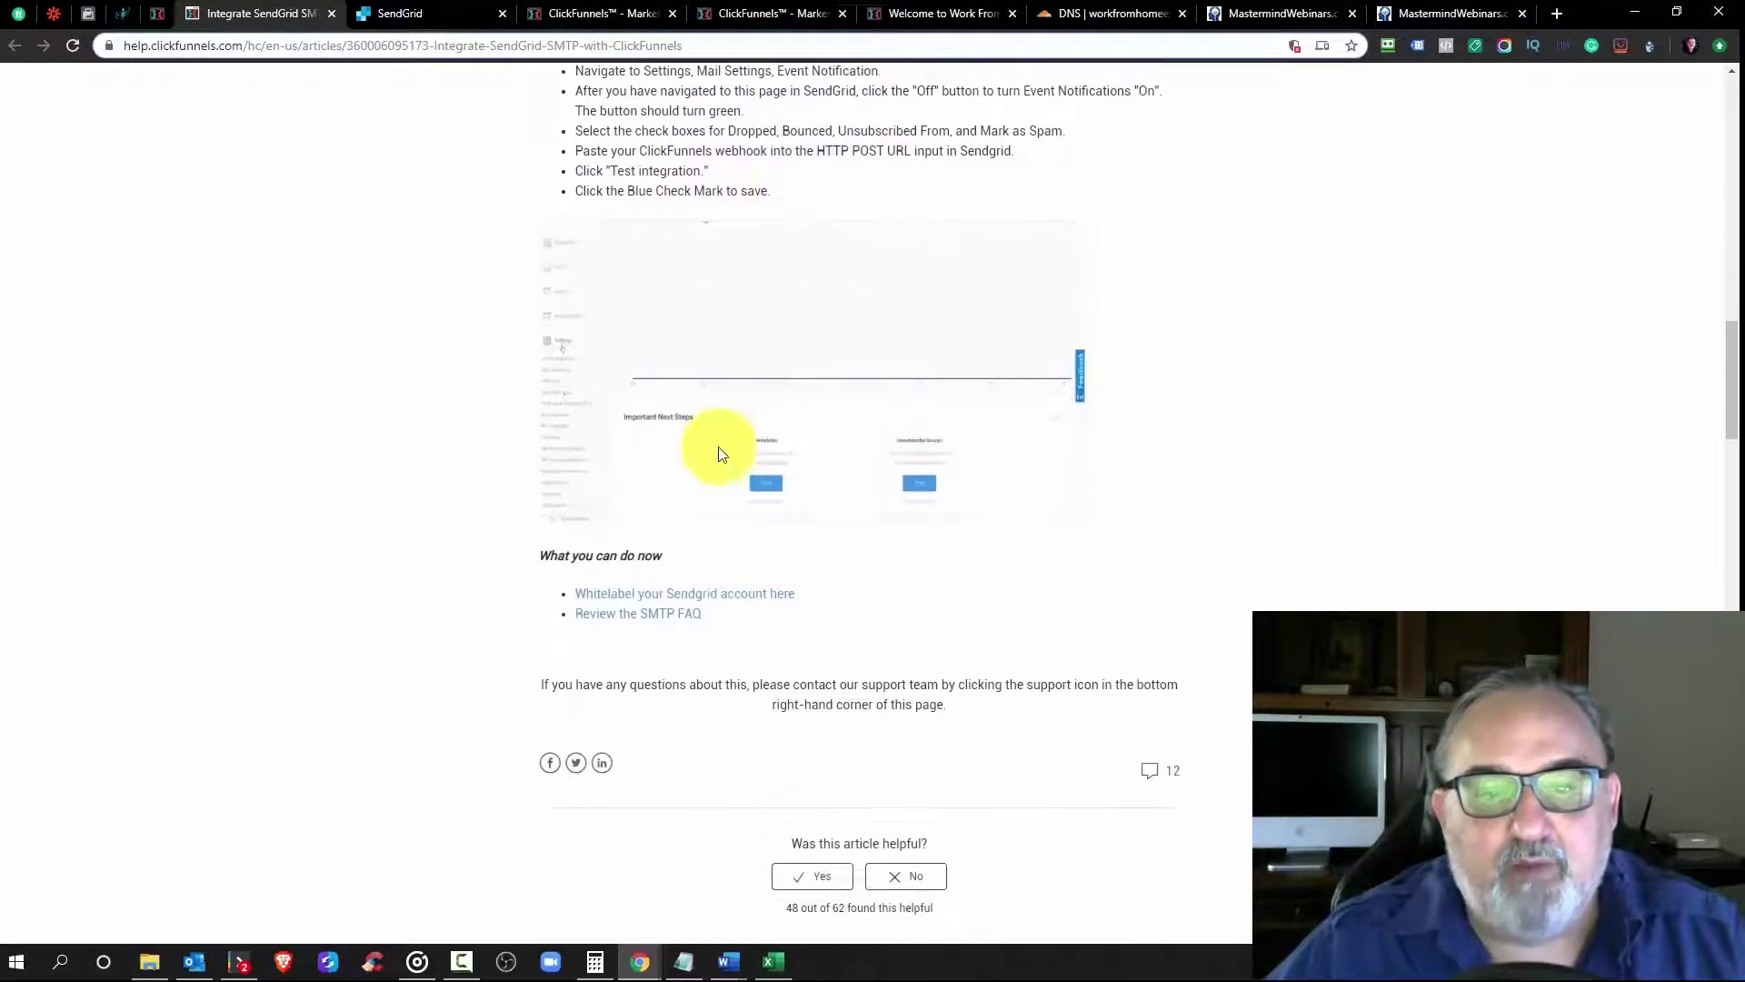
scroll(666, 506, "down", 2)
scroll(661, 510, "up", 4)
scroll(661, 510, "up", 15)
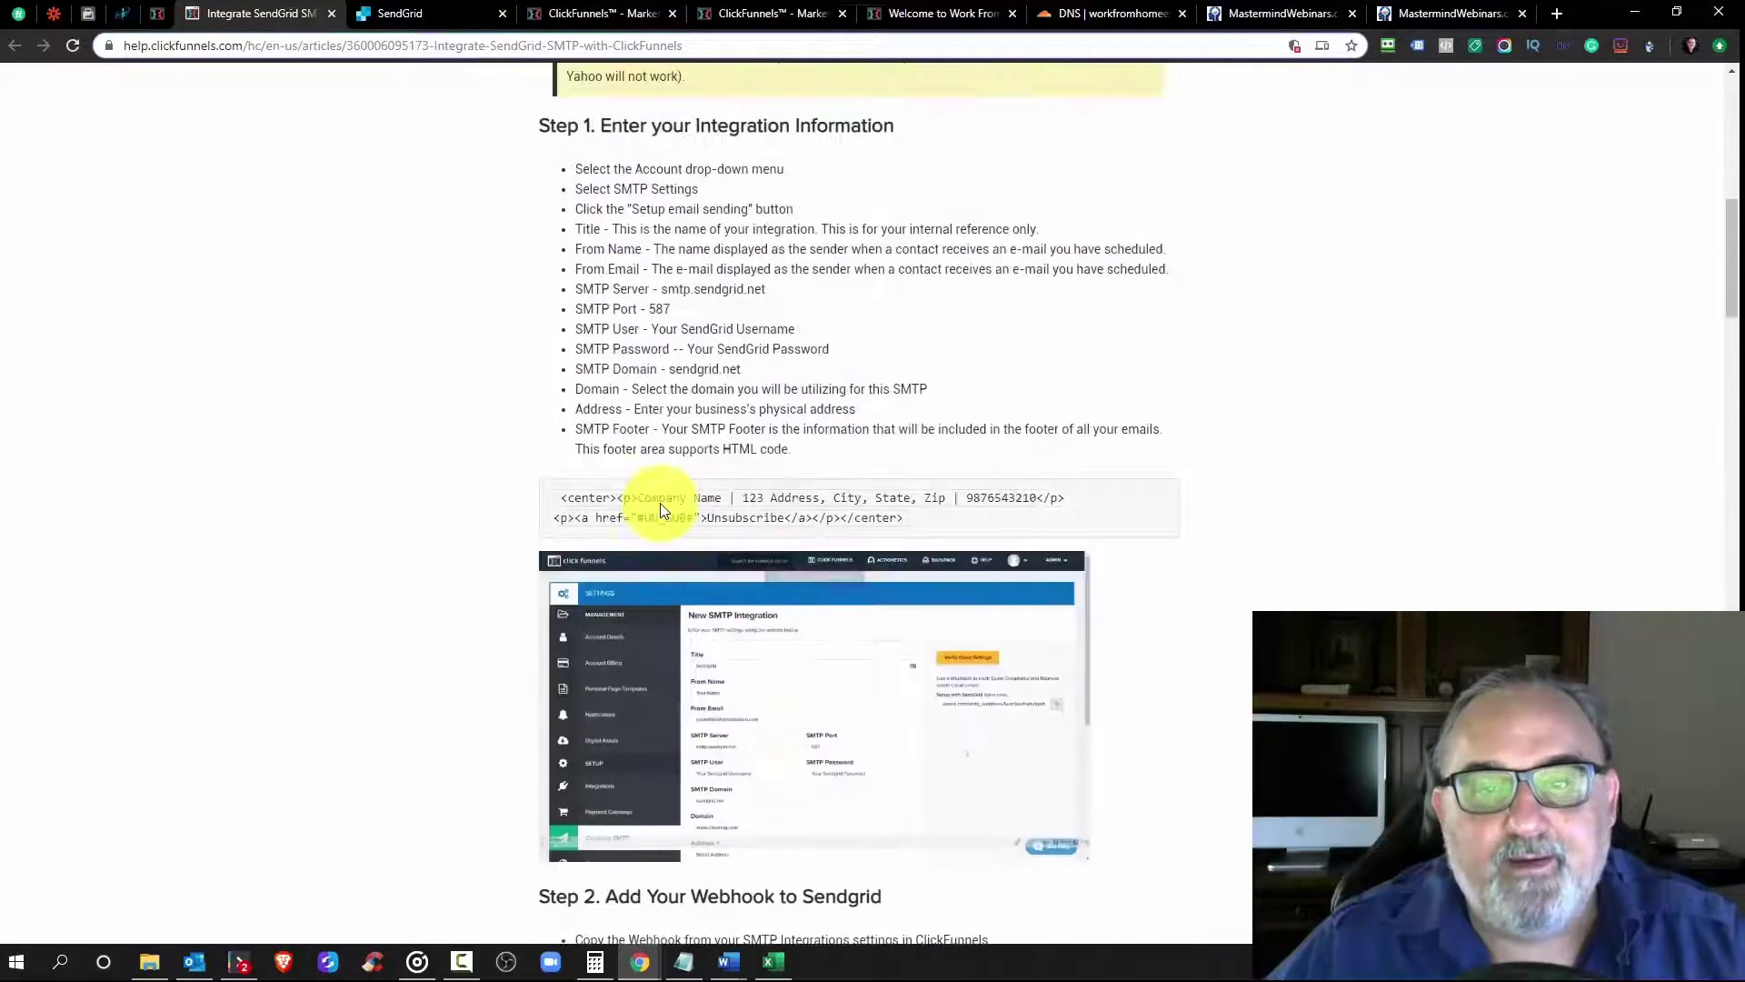
Step: Return to SendGrid, collapse the Event Notification section in Mail Settings and dismiss the error banner
left_click(390, 14)
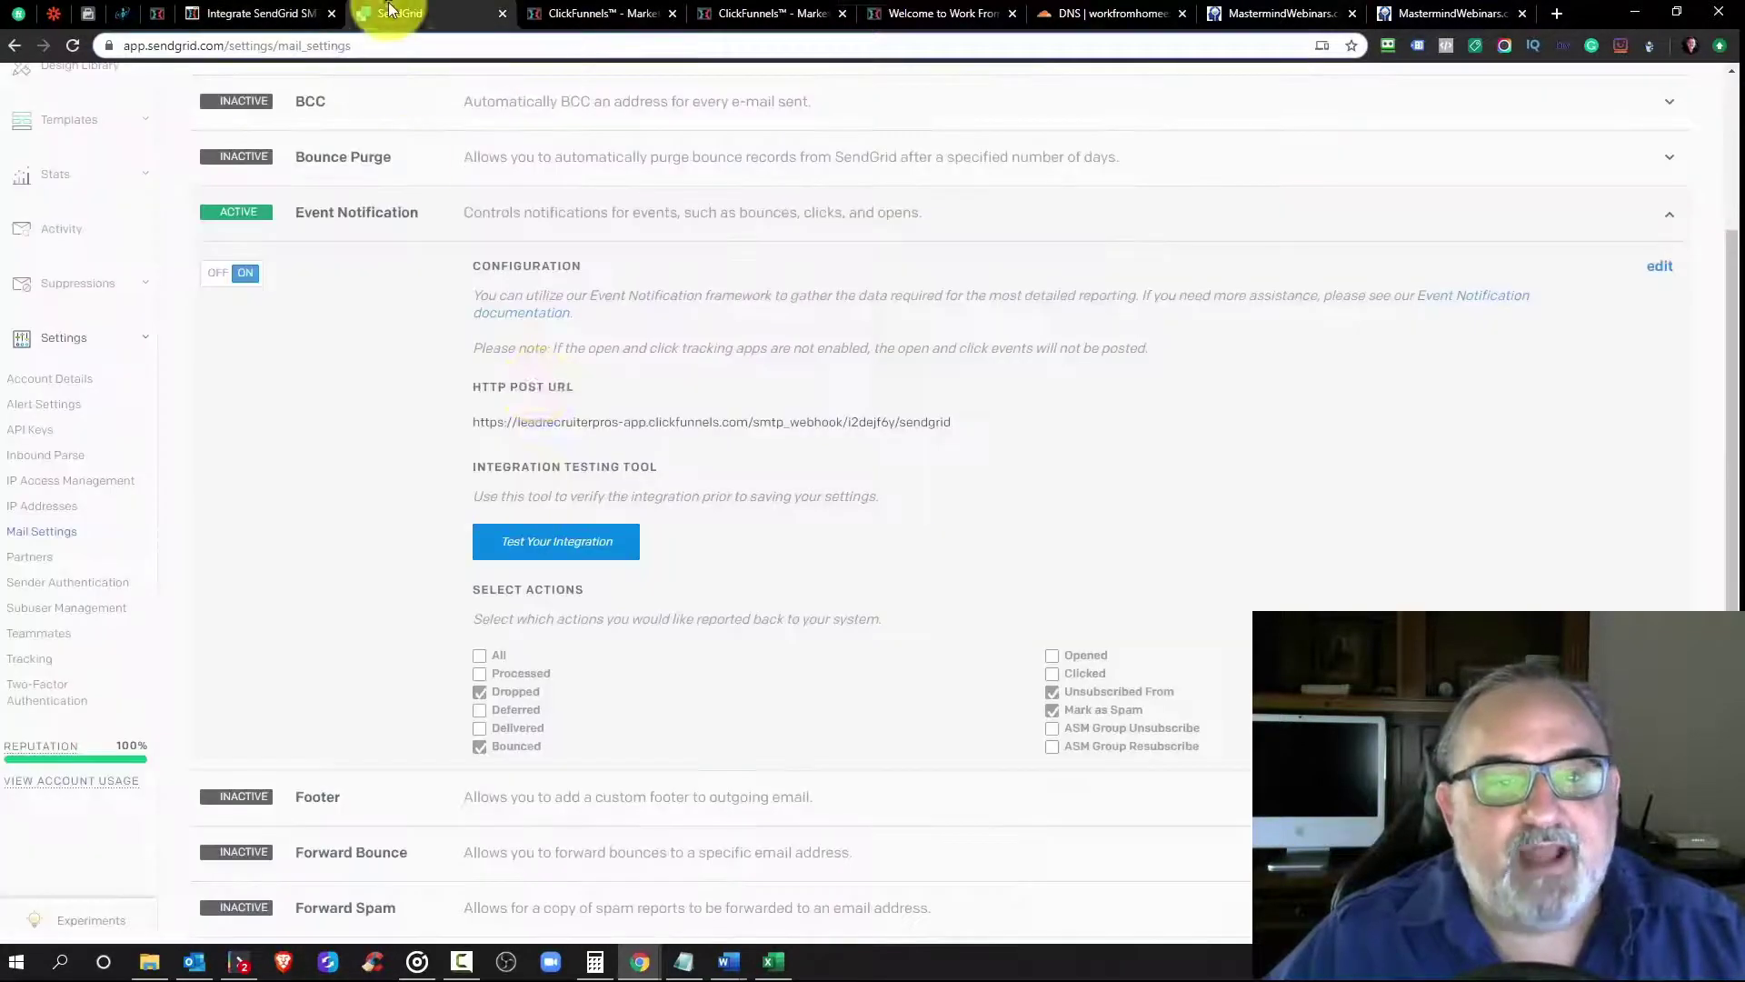
left_click(356, 220)
scroll(391, 332, "up", 1)
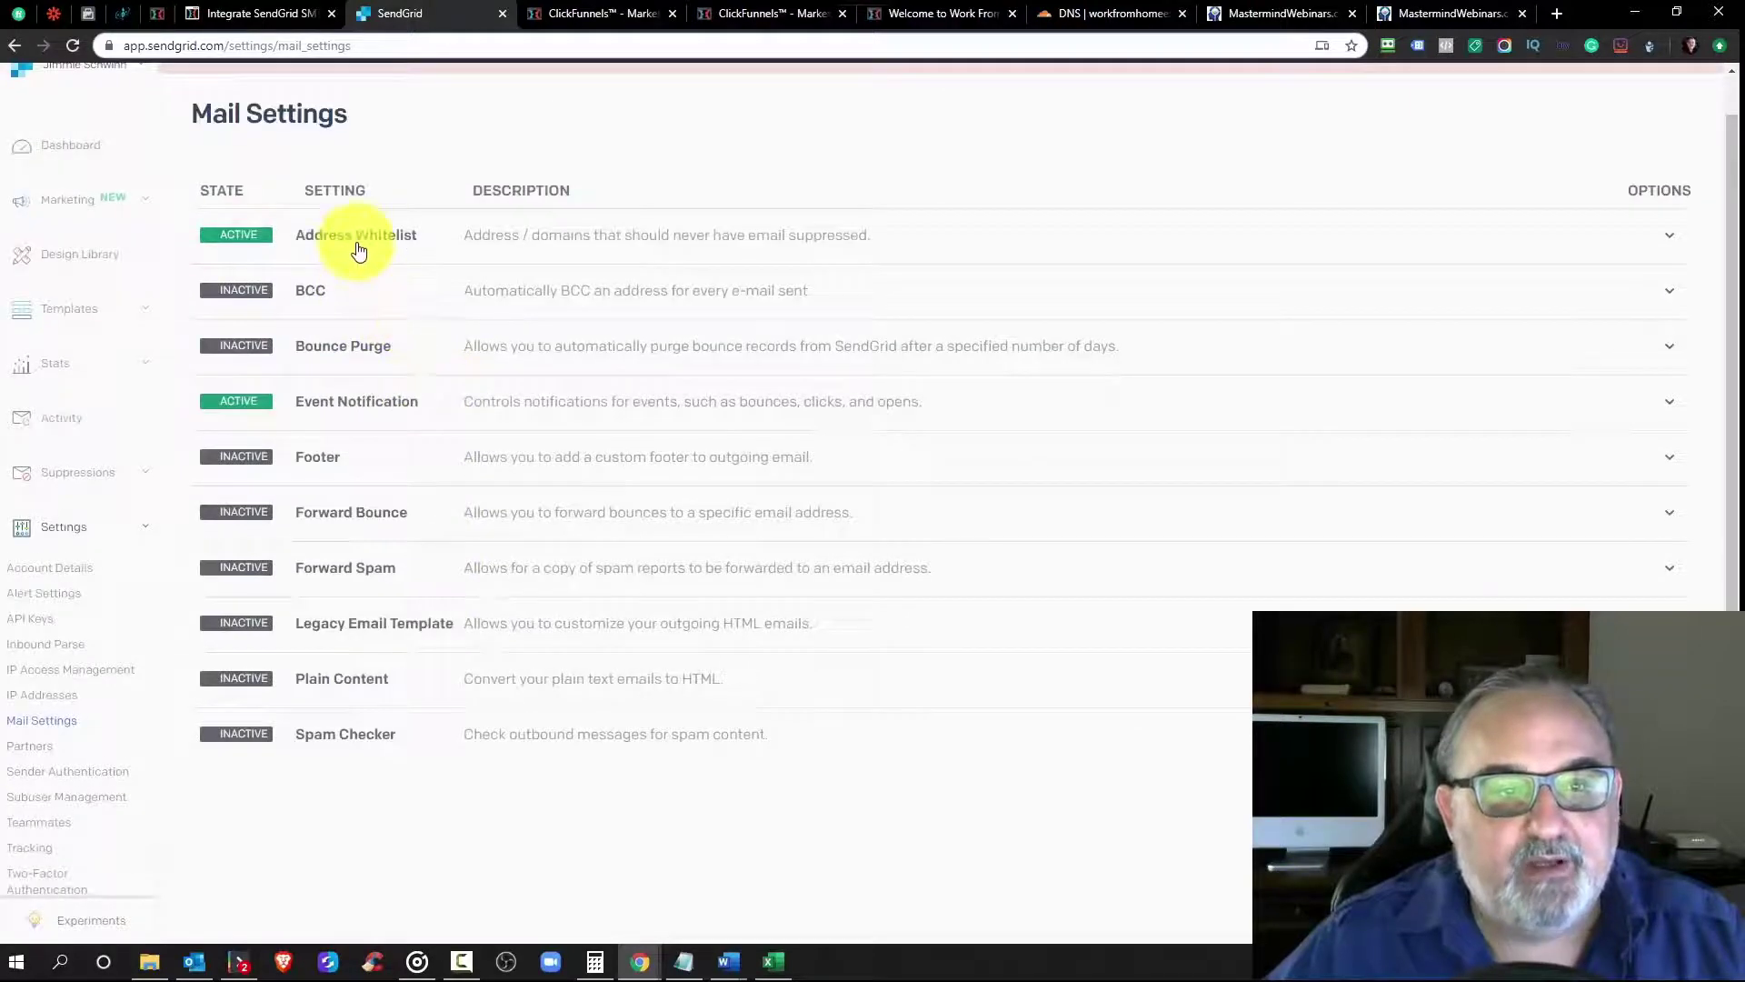
scroll(399, 278, "up", 1)
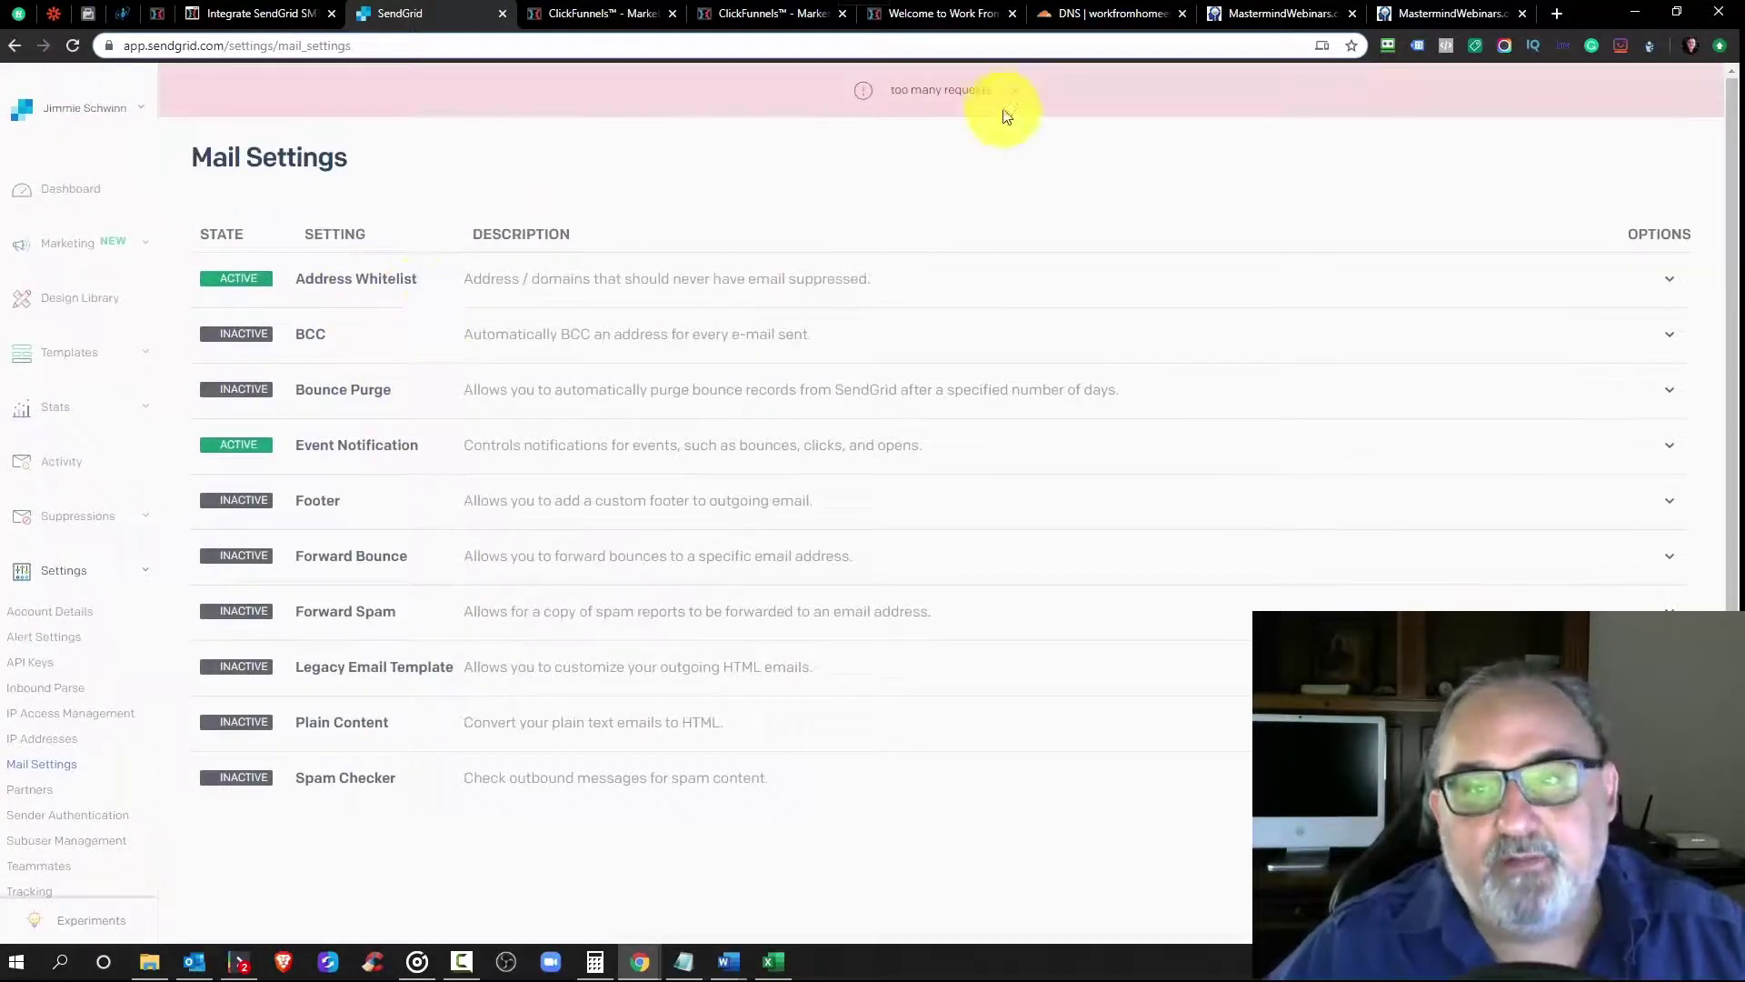
double_click(973, 89)
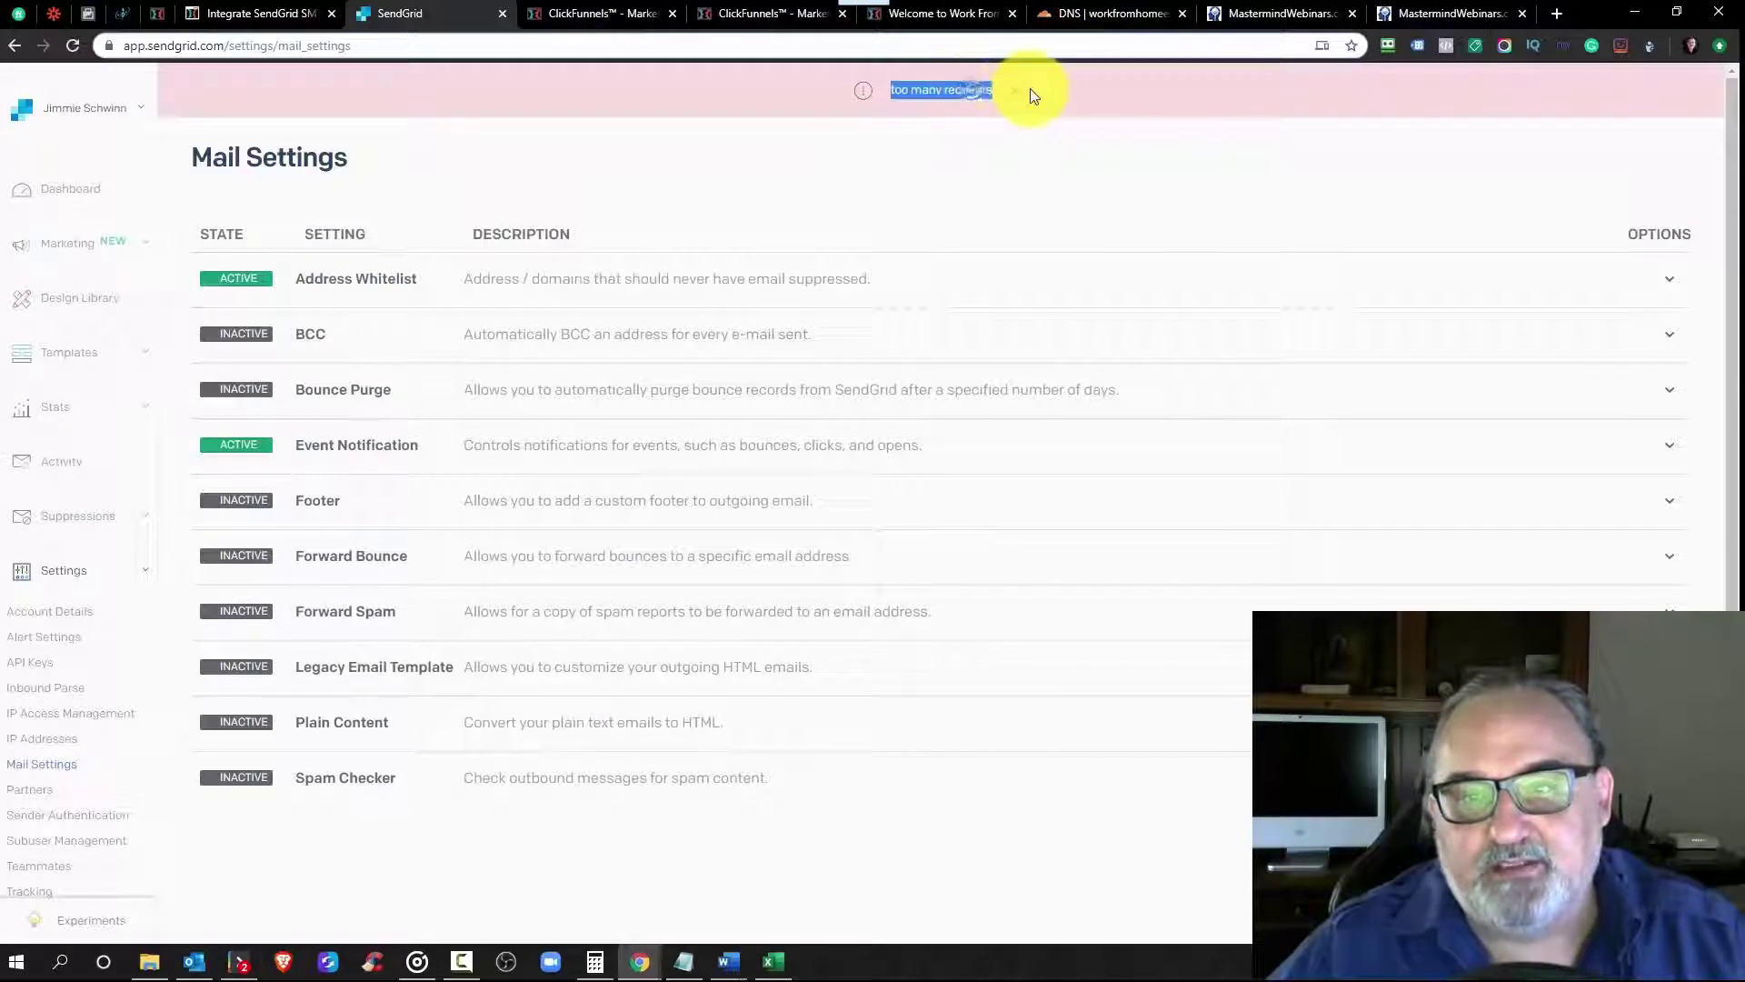
left_click(1017, 98)
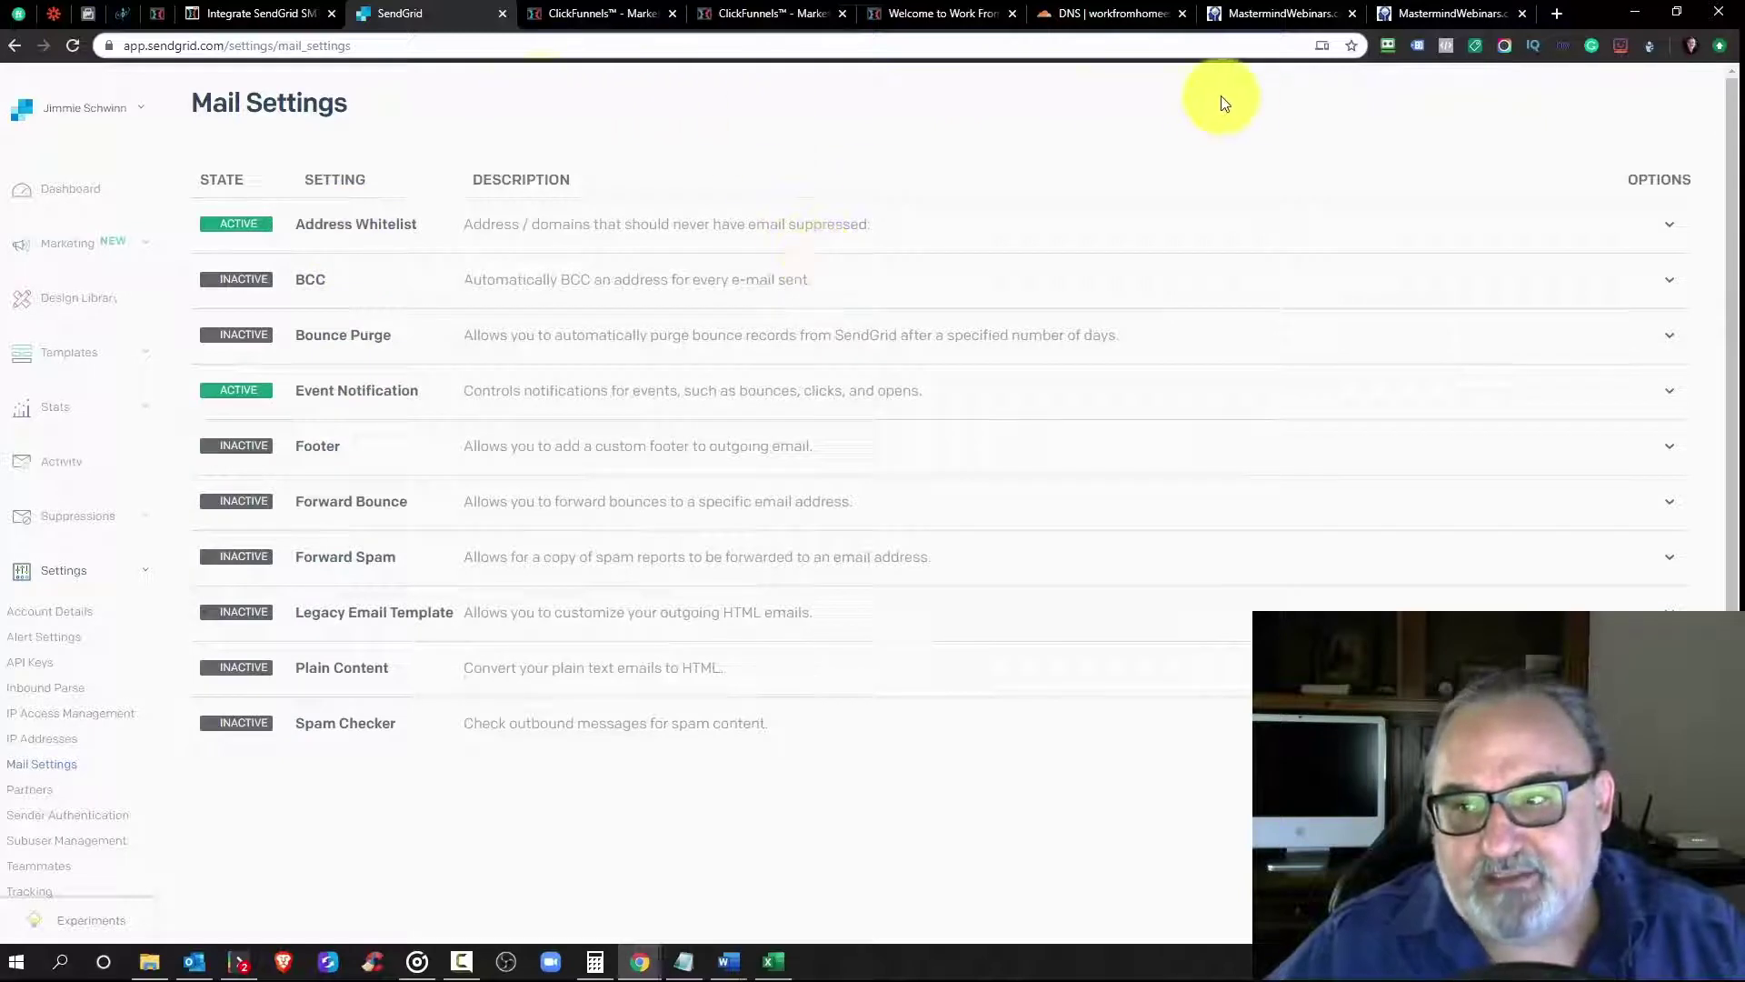
Step: Review the whitelisted domain under Address Whitelist and the Event Notification webhook URL and selected actions, collapsing both sections
left_click(351, 231)
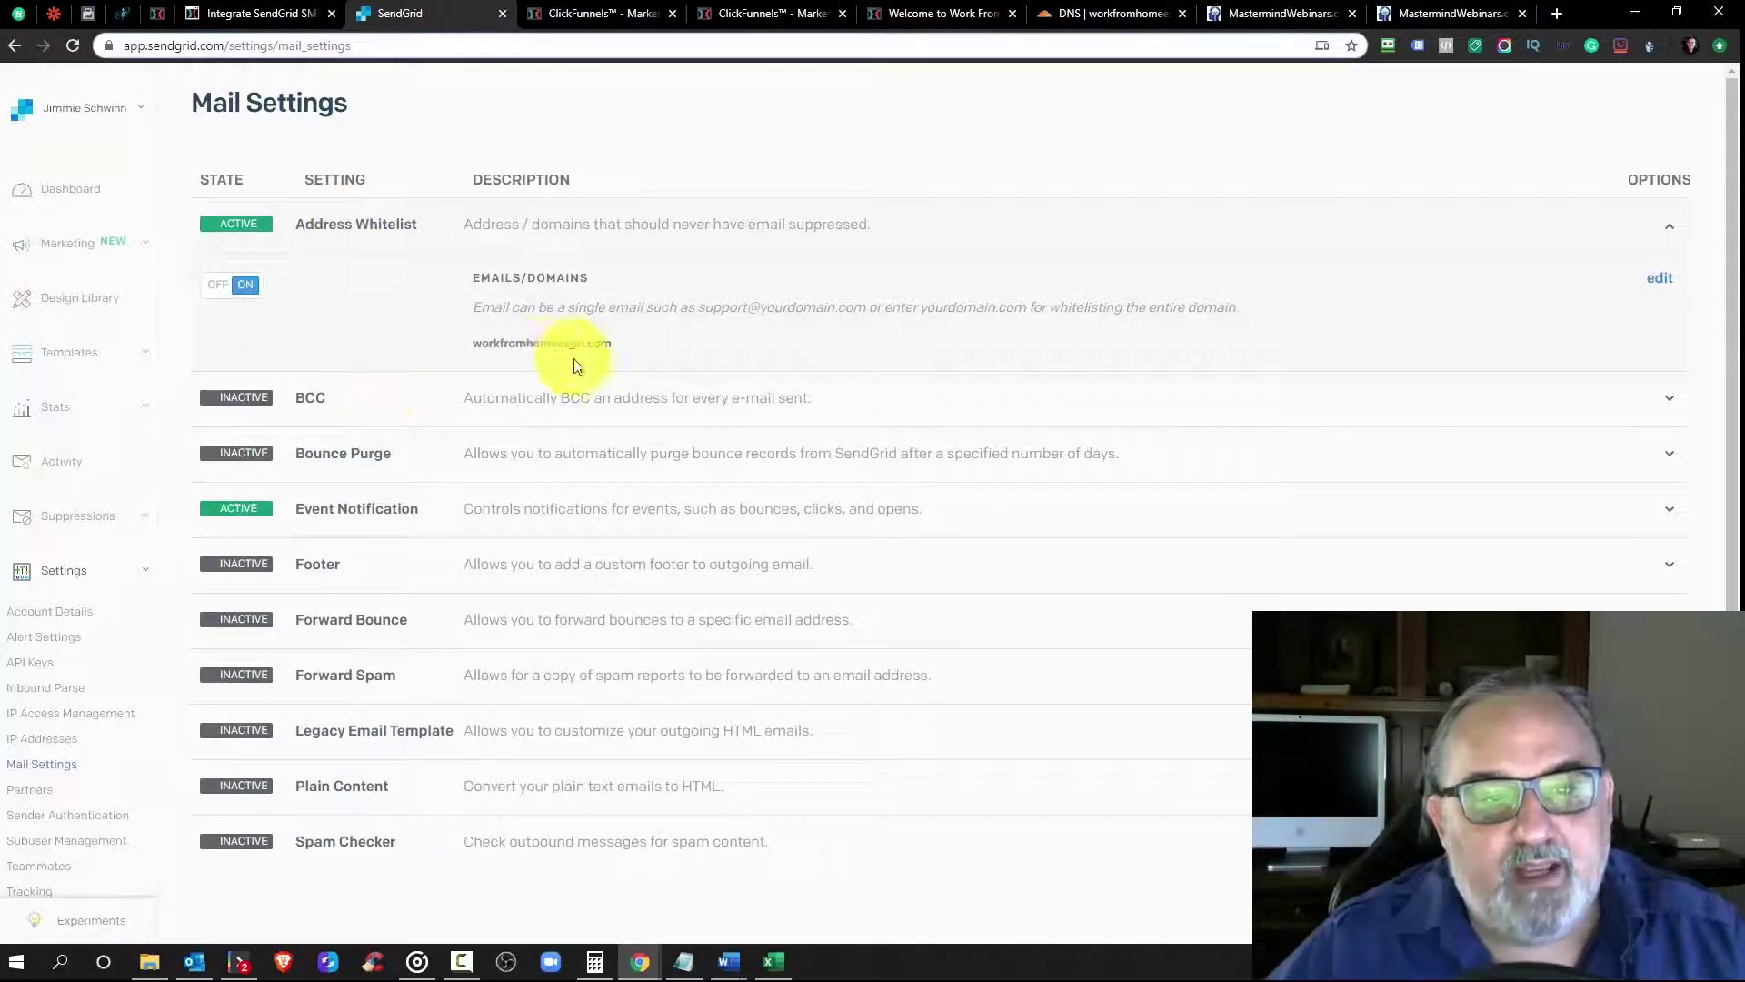
left_click(362, 225)
left_click(361, 400)
scroll(434, 402, "down", 3)
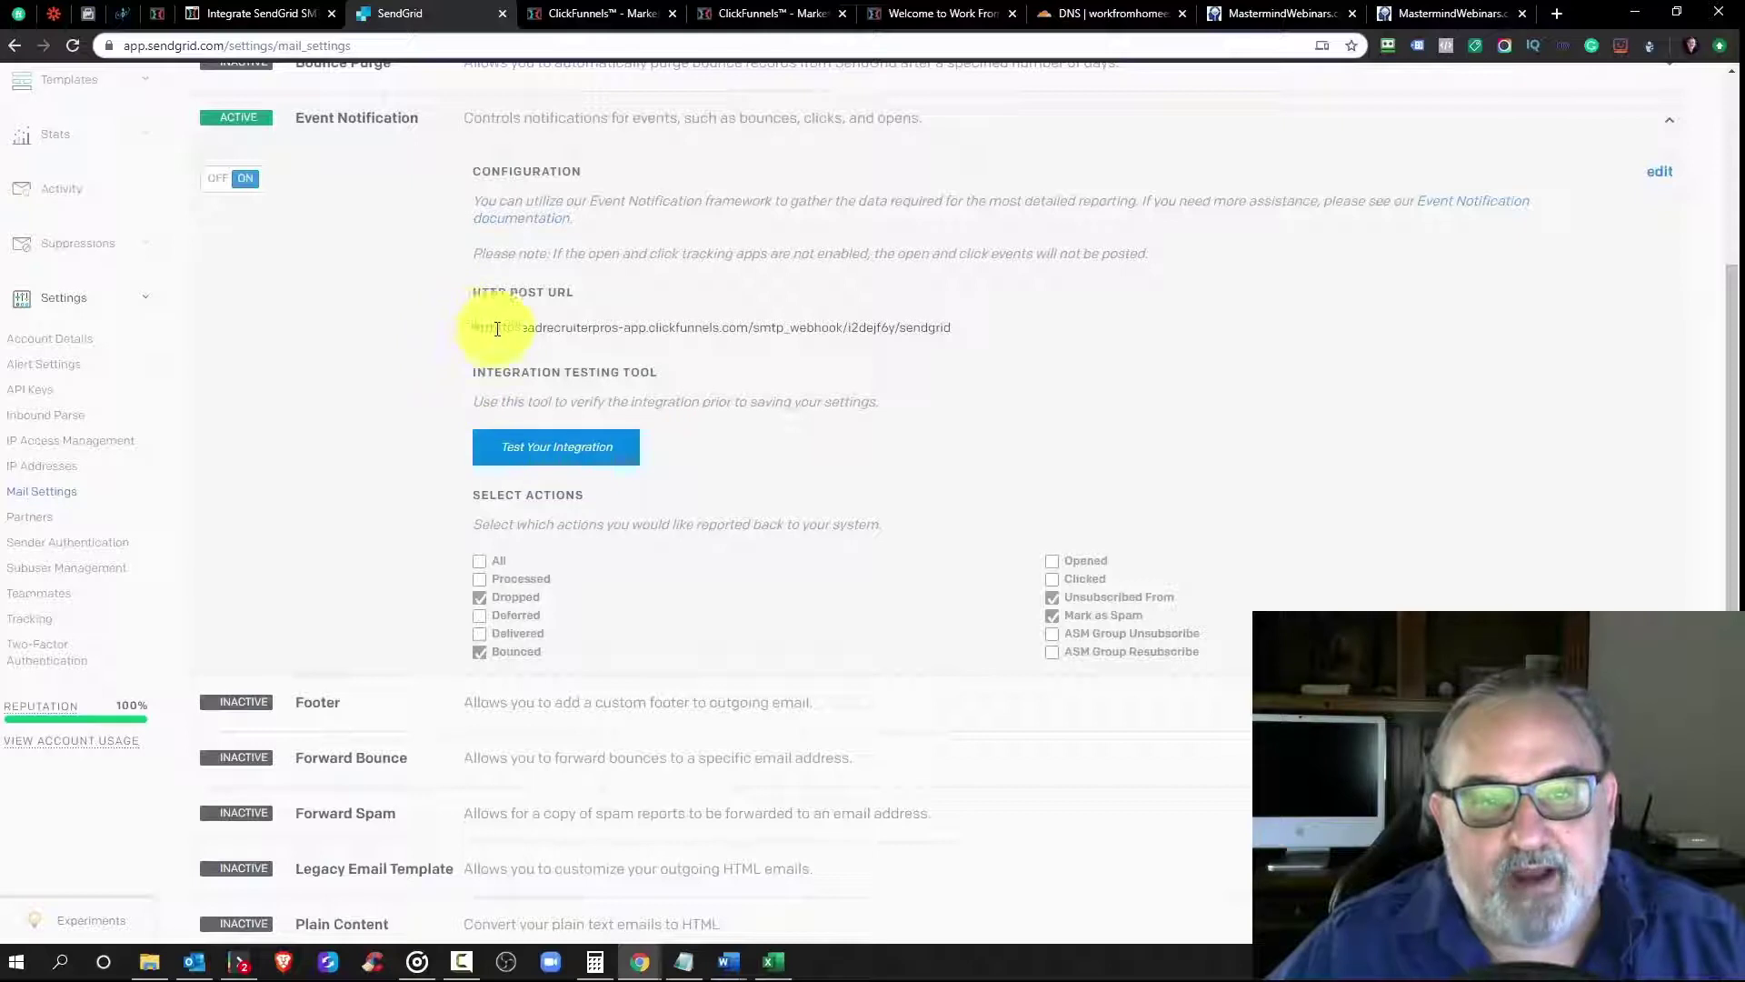
left_click_drag(475, 328, 911, 366)
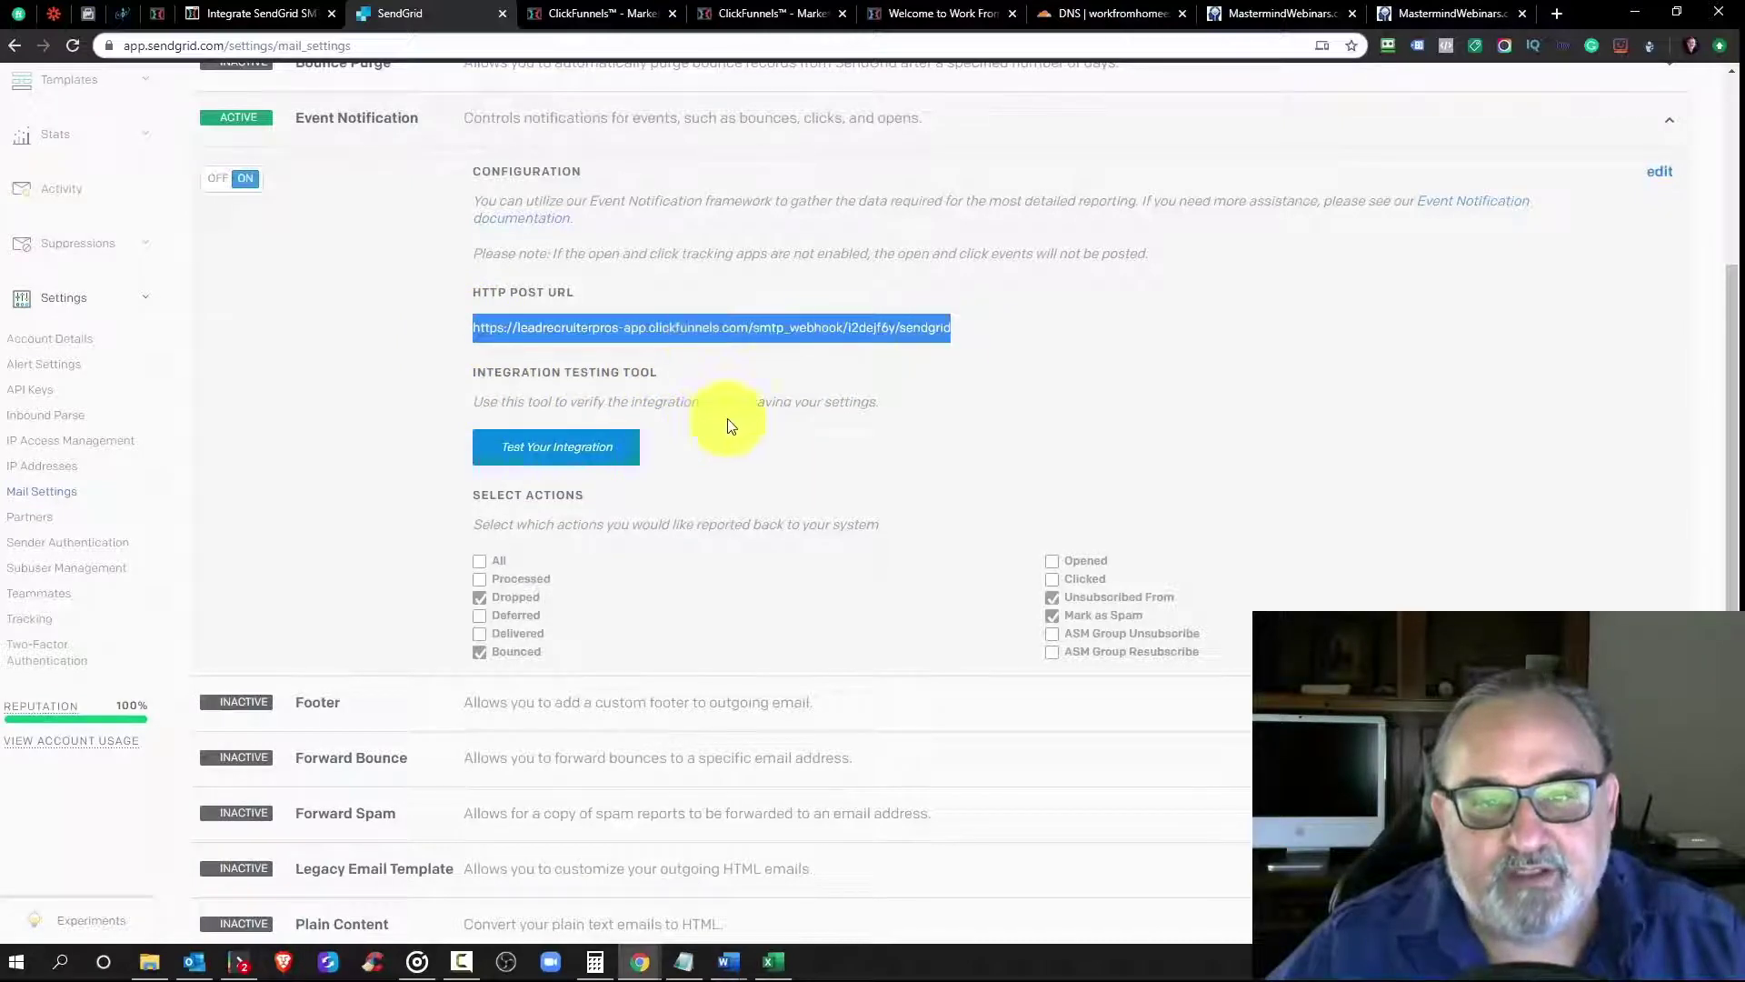
scroll(781, 418, "down", 1)
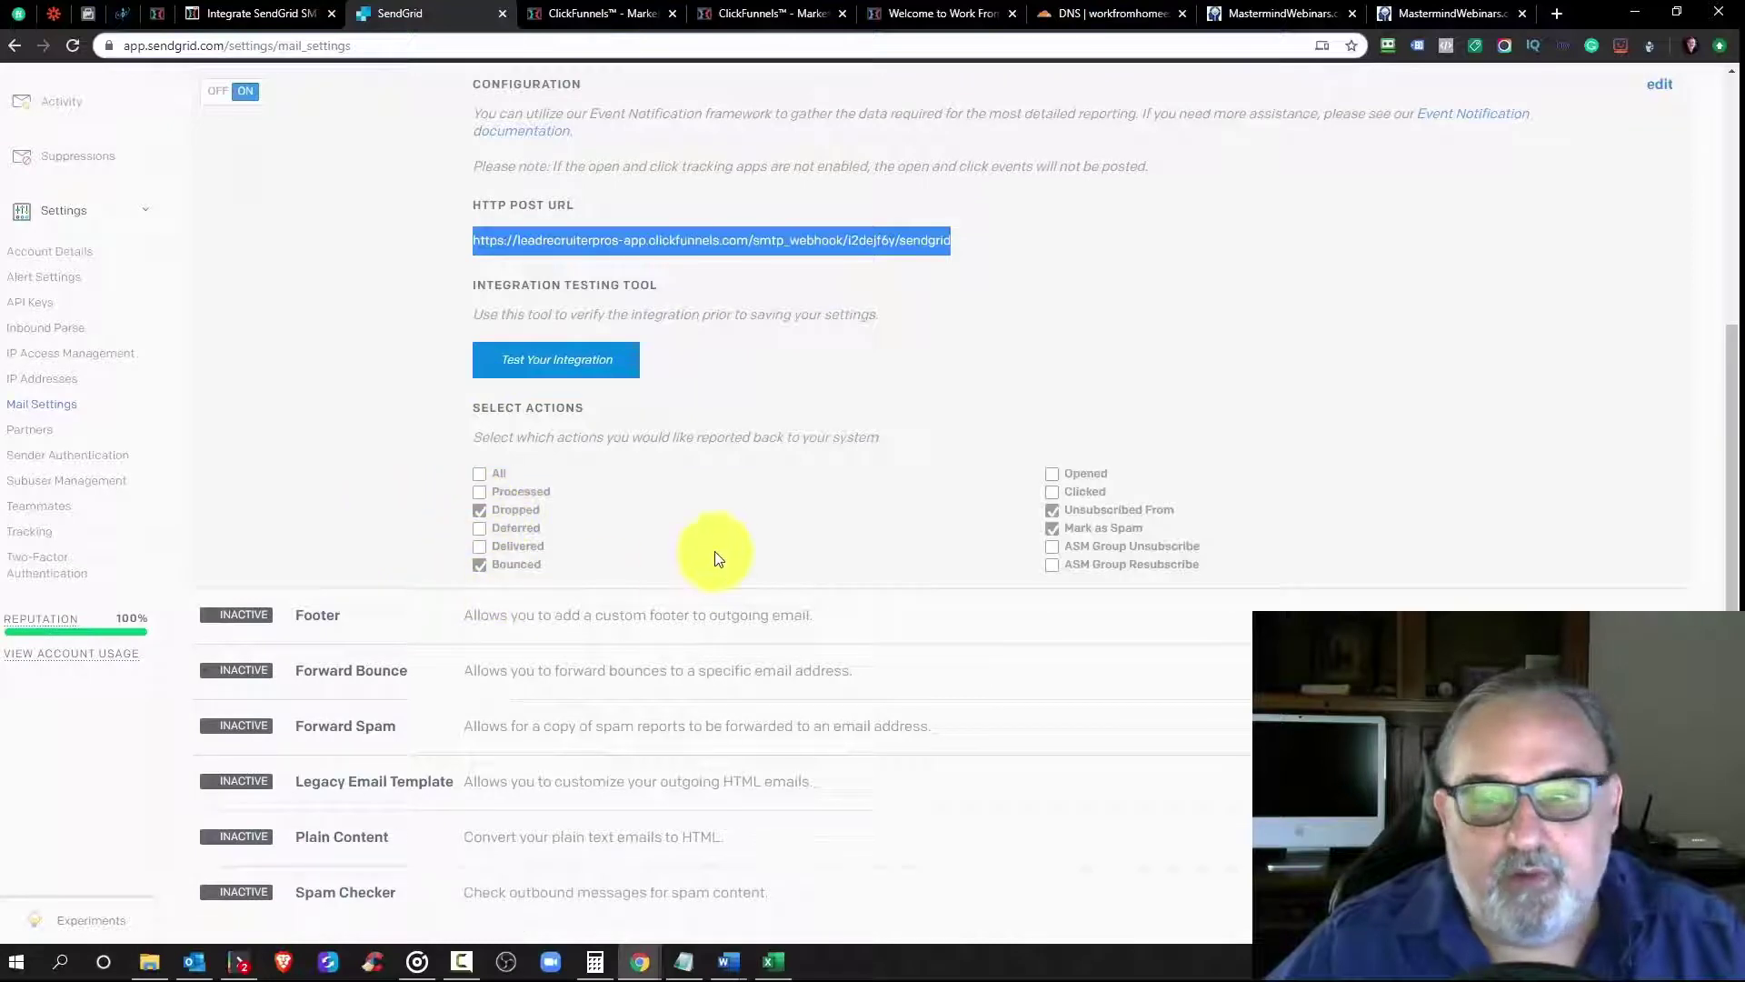
scroll(740, 370, "up", 5)
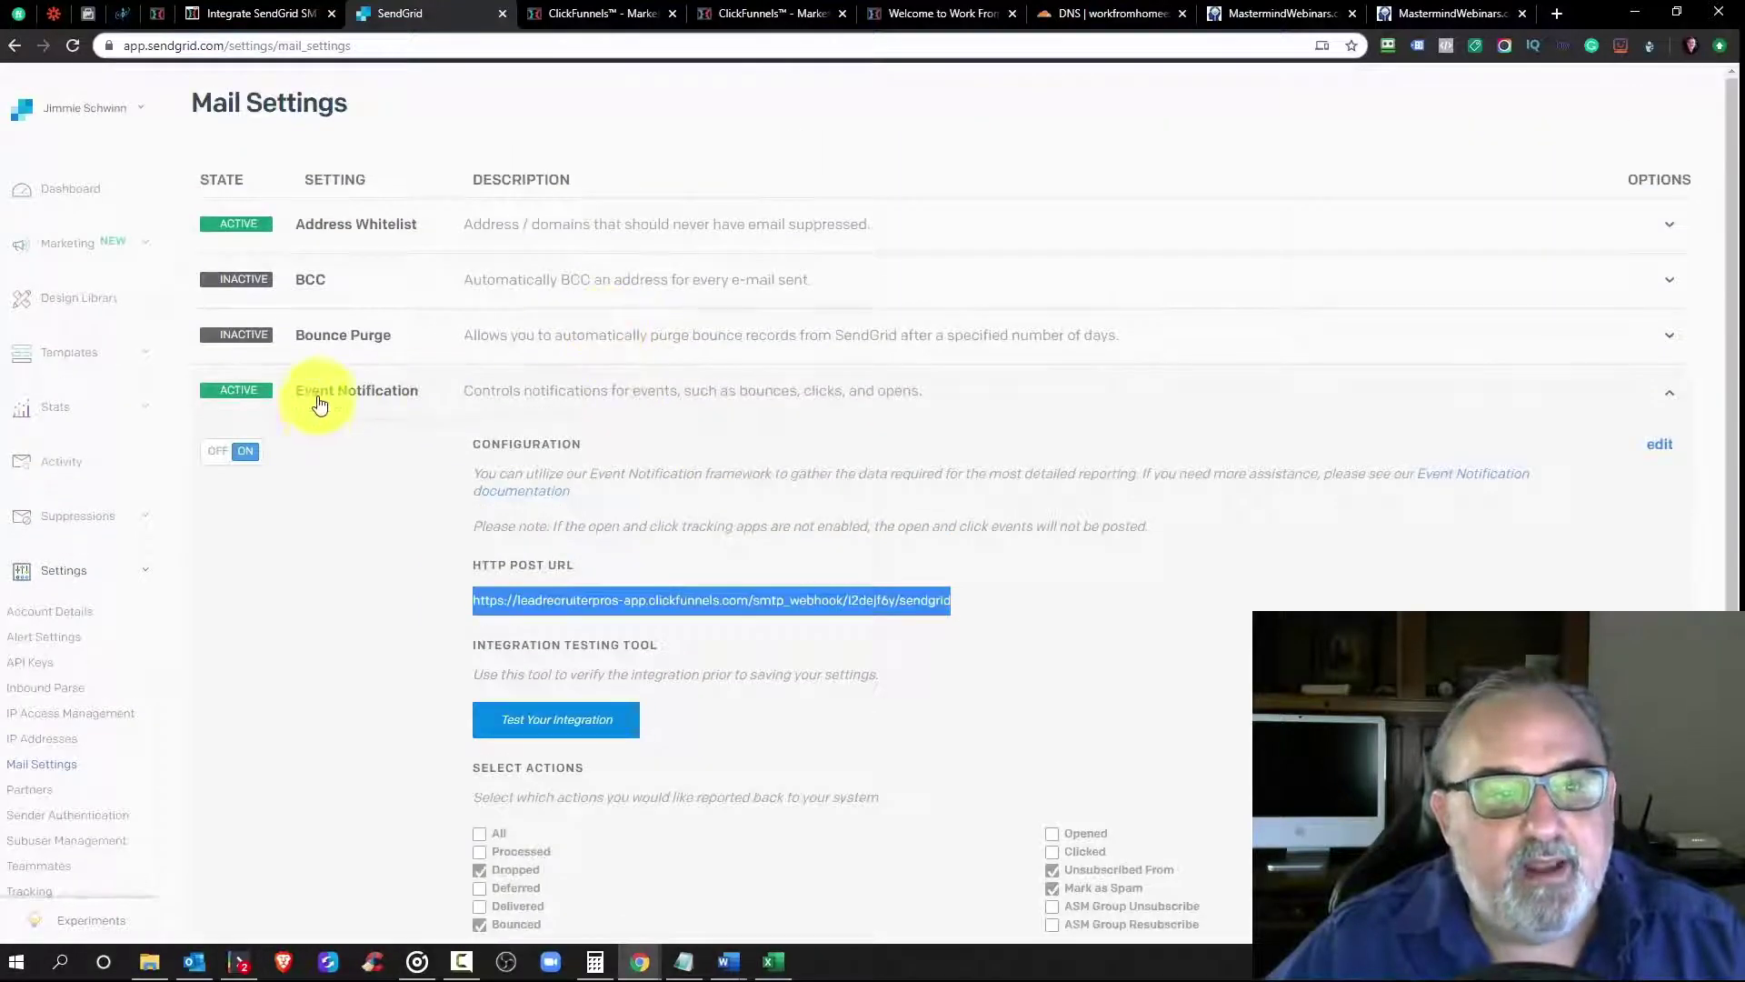
left_click(318, 391)
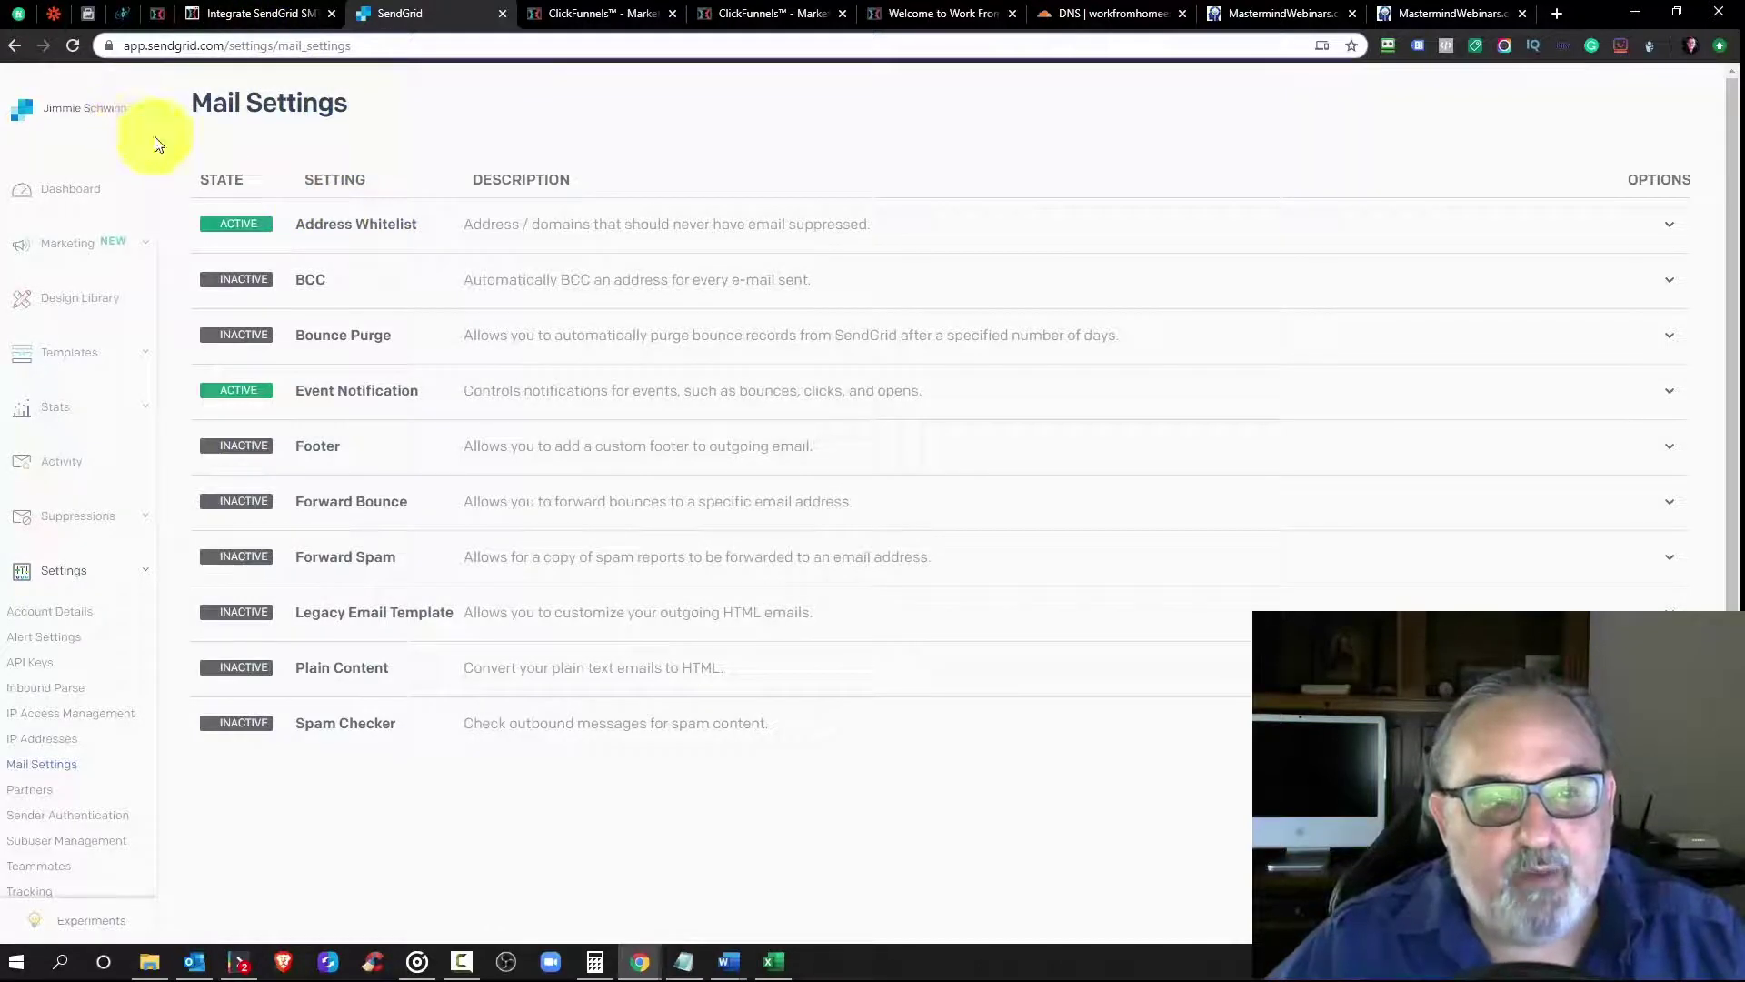
Step: Switch to ClickFunnels and open the WorkFromHomeExpo.com configuration from the Email Integrations (SMTP) list
left_click(165, 17)
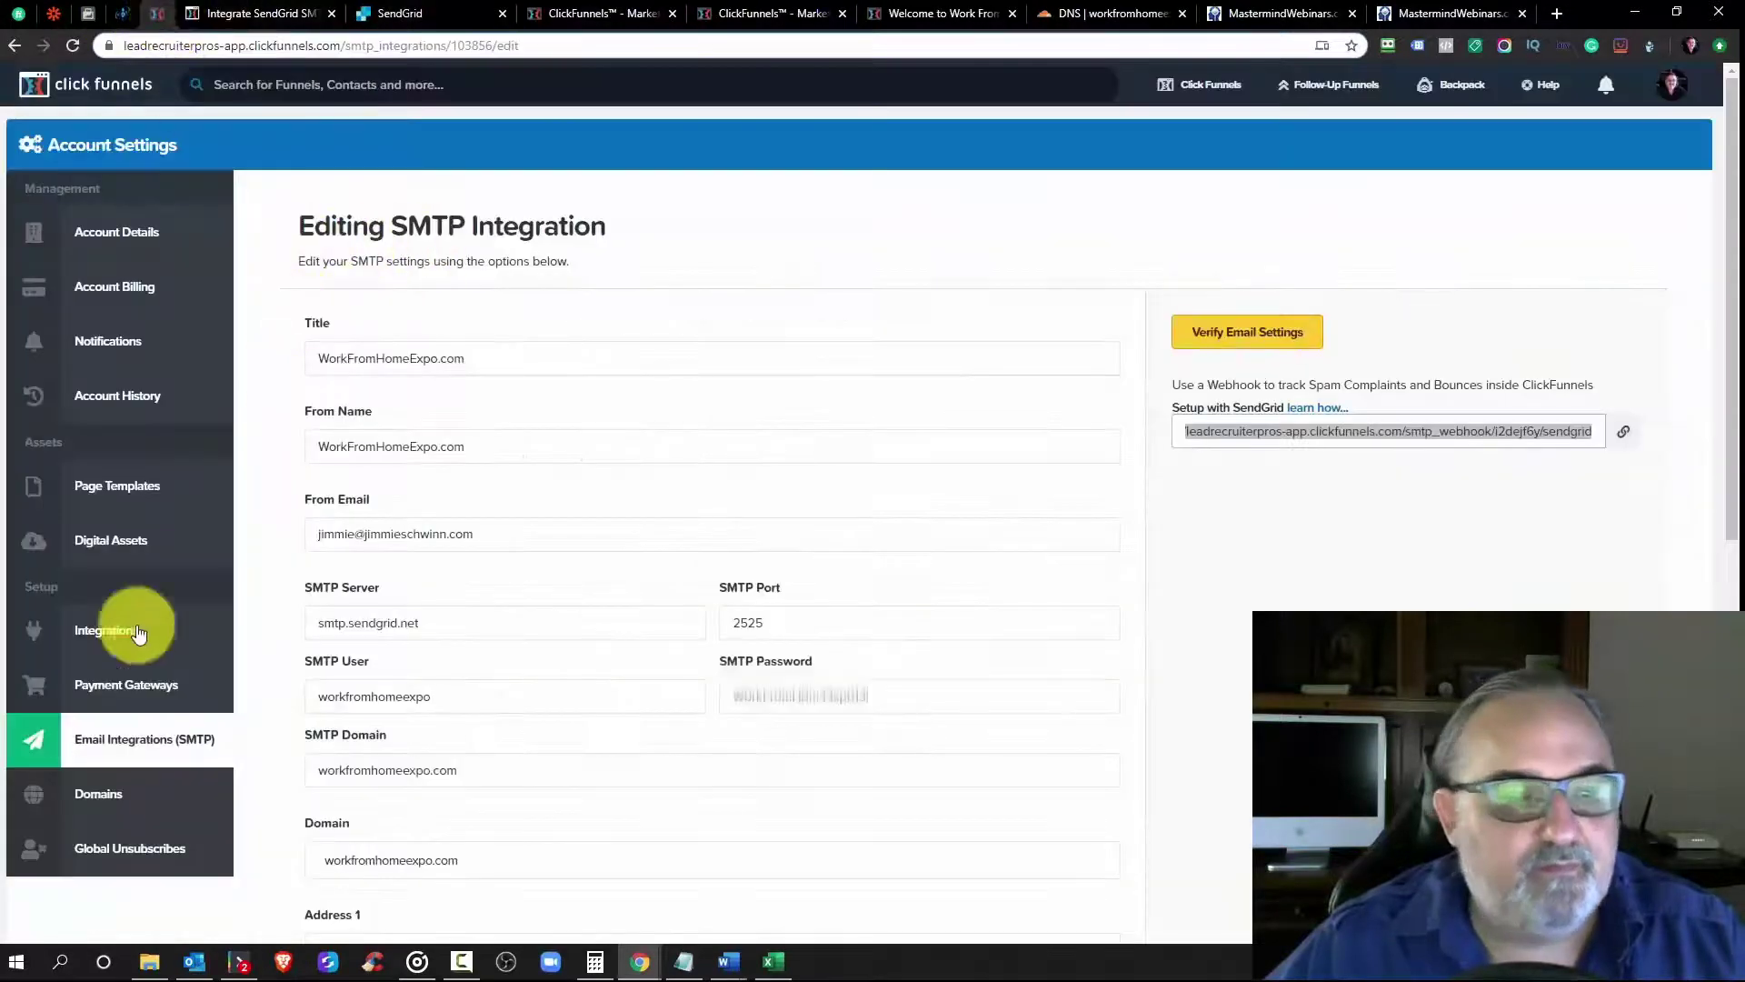
scroll(472, 343, "down", 3)
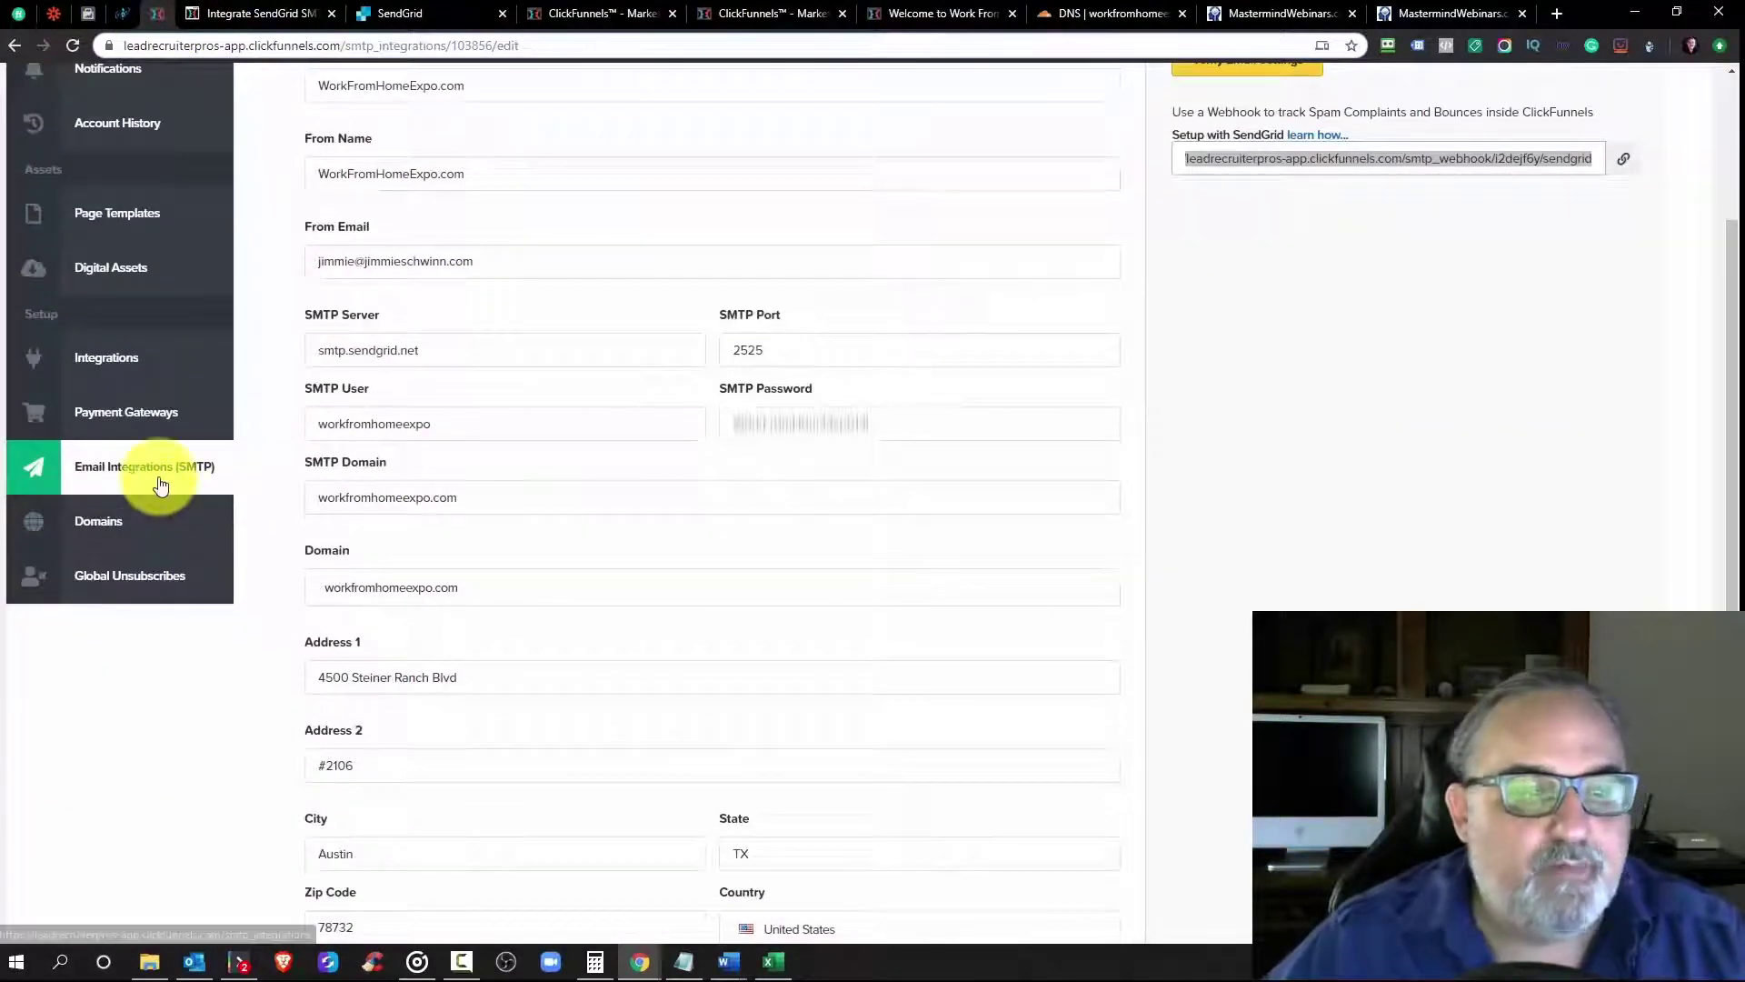
left_click(160, 485)
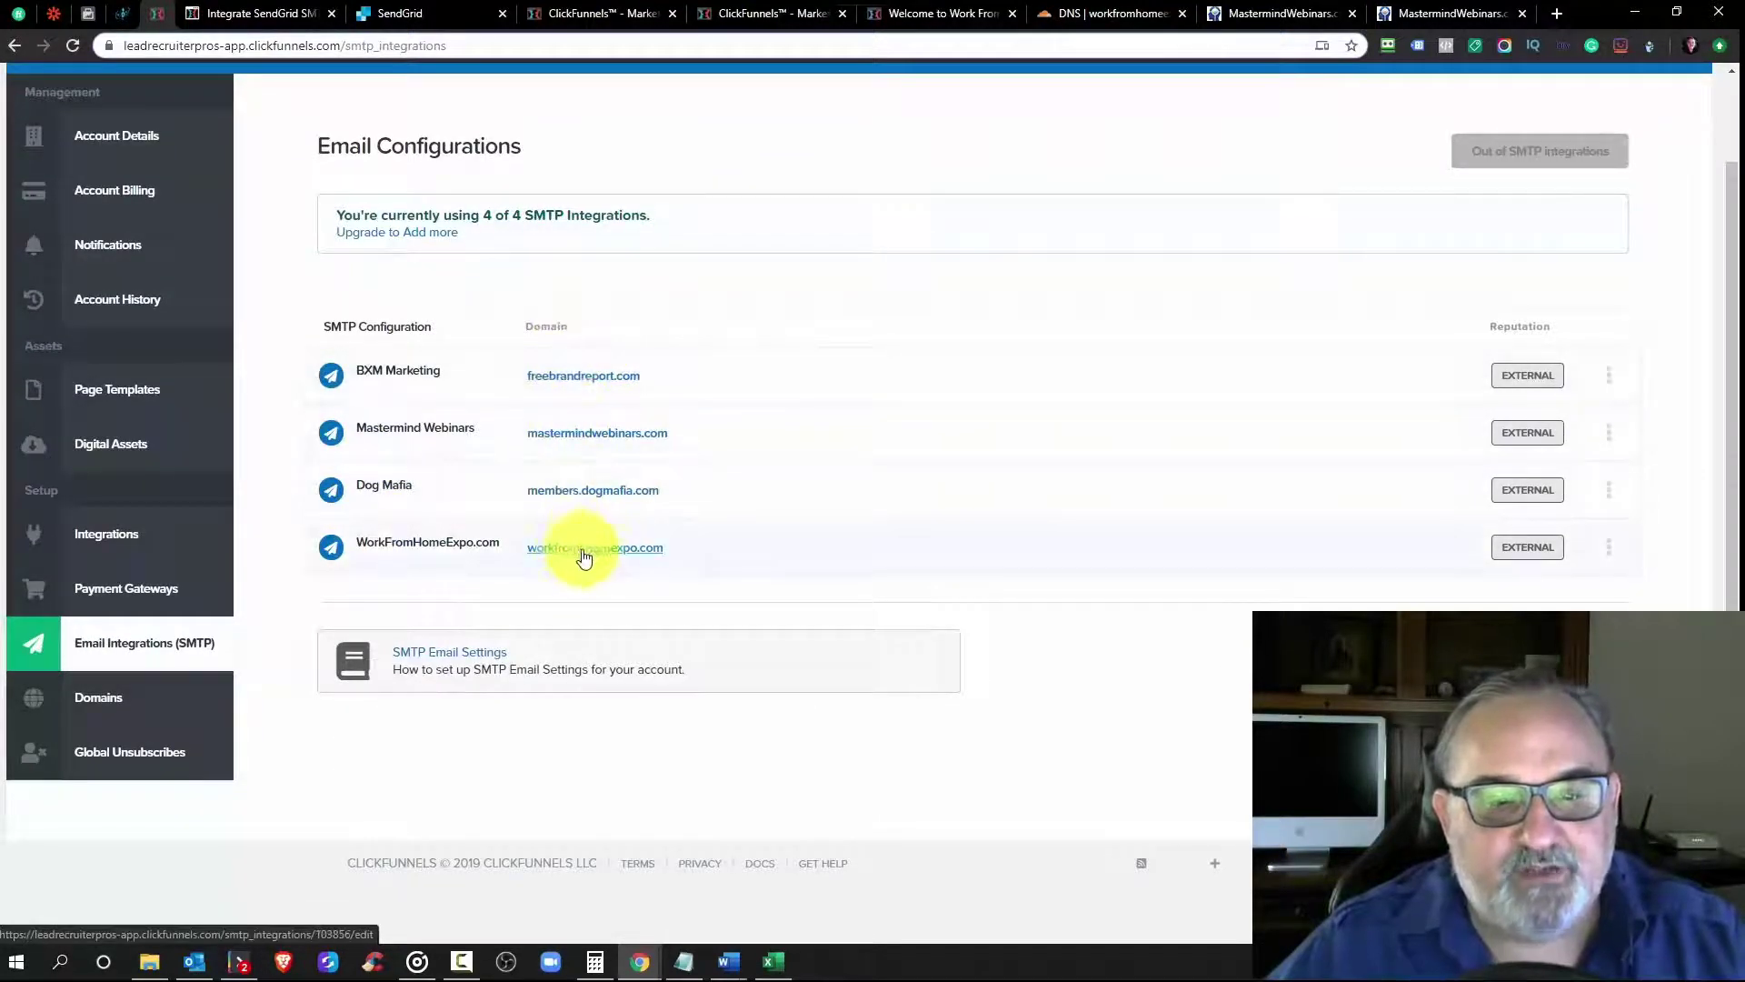
scroll(696, 427, "up", 2)
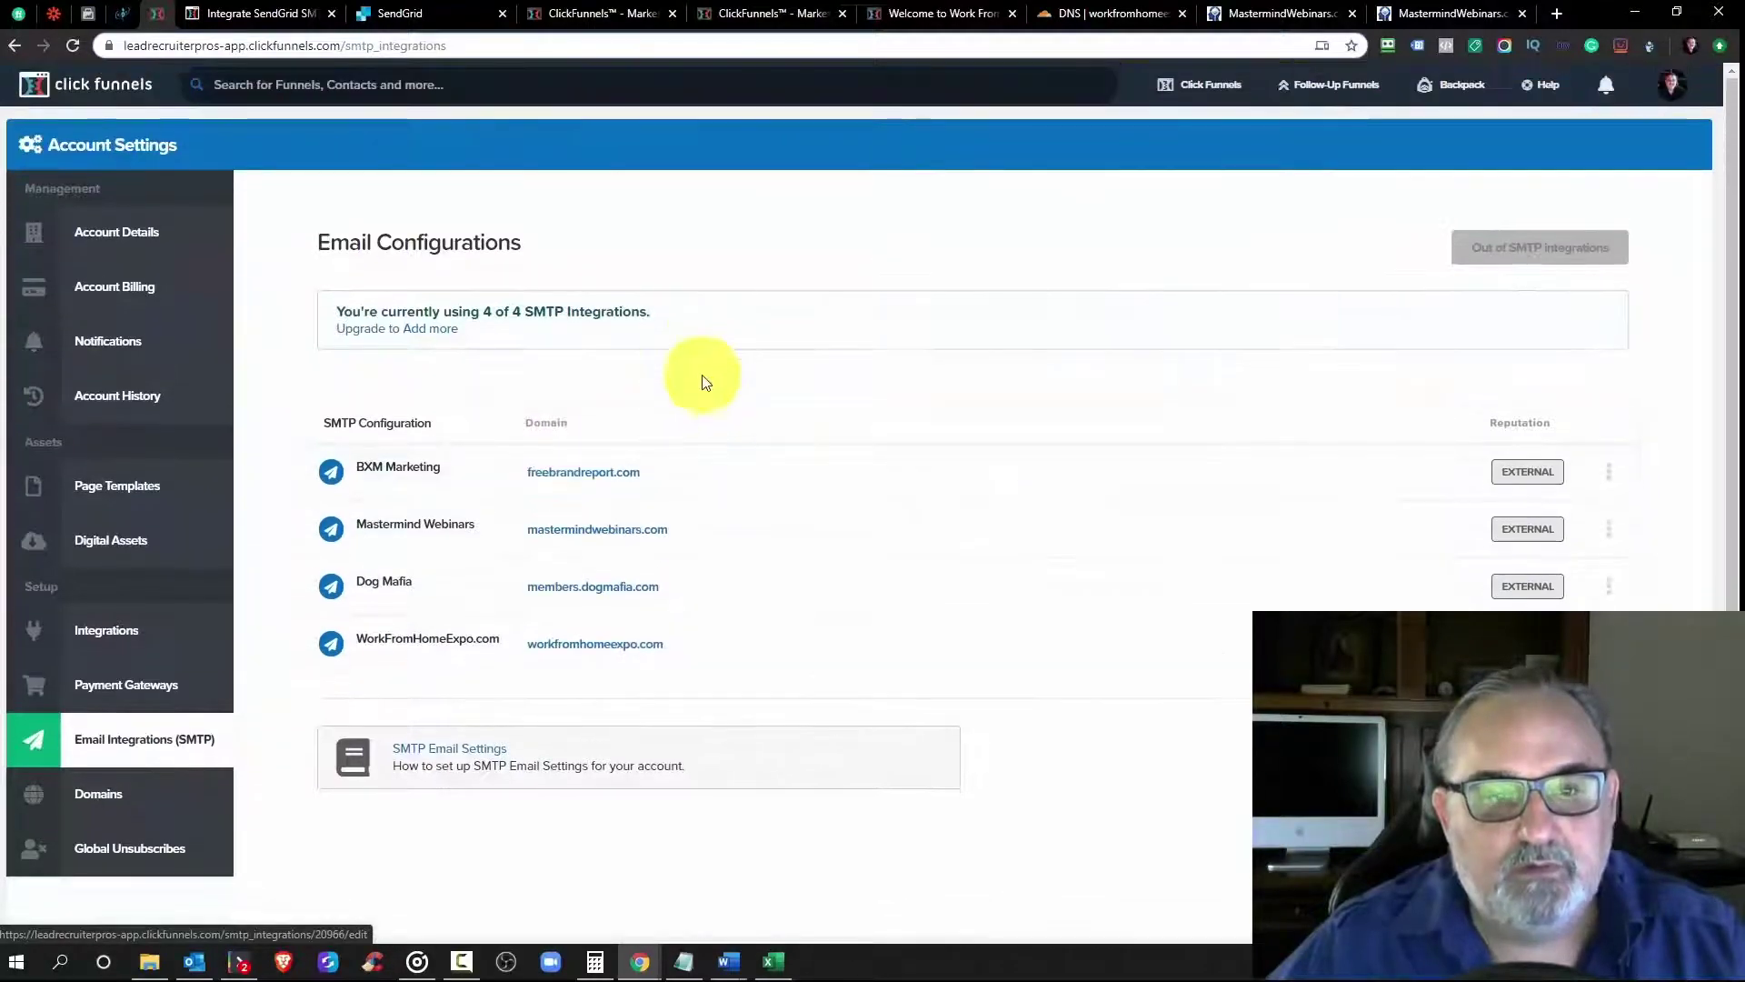
left_click(586, 648)
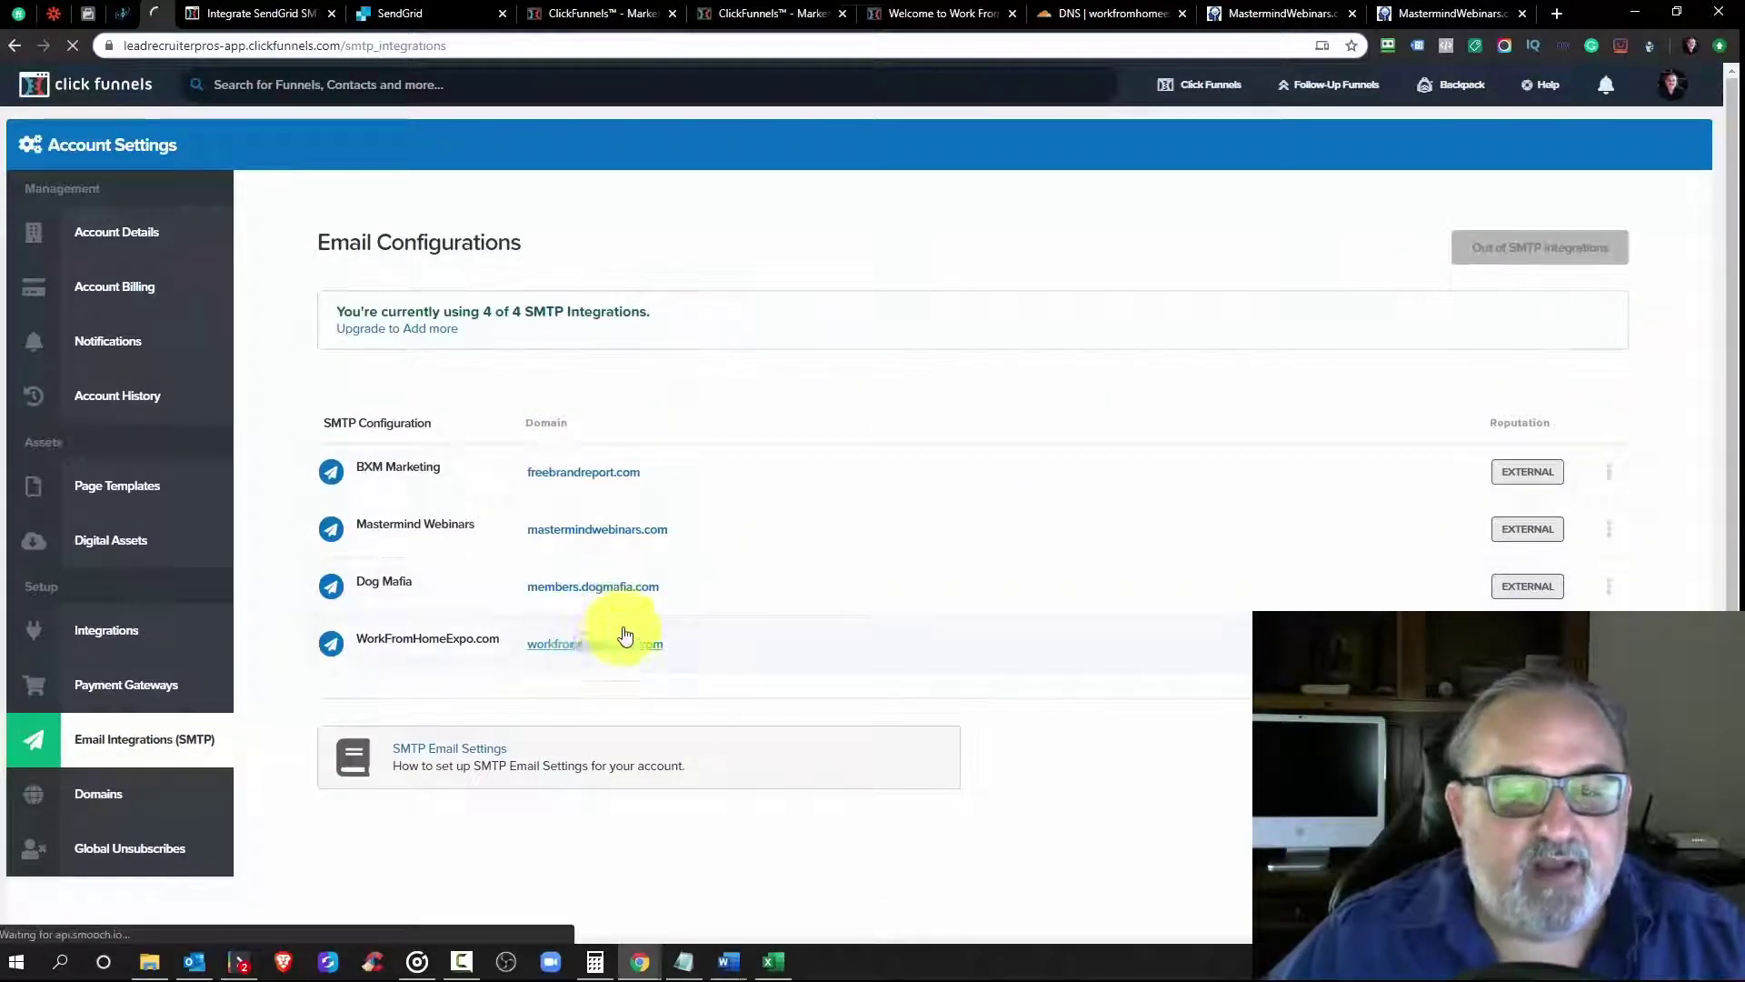
Step: Review the WorkFromHomeExpo.com SMTP integration from its title and server details down to the address and SMTP footer
scroll(670, 506, "down", 5)
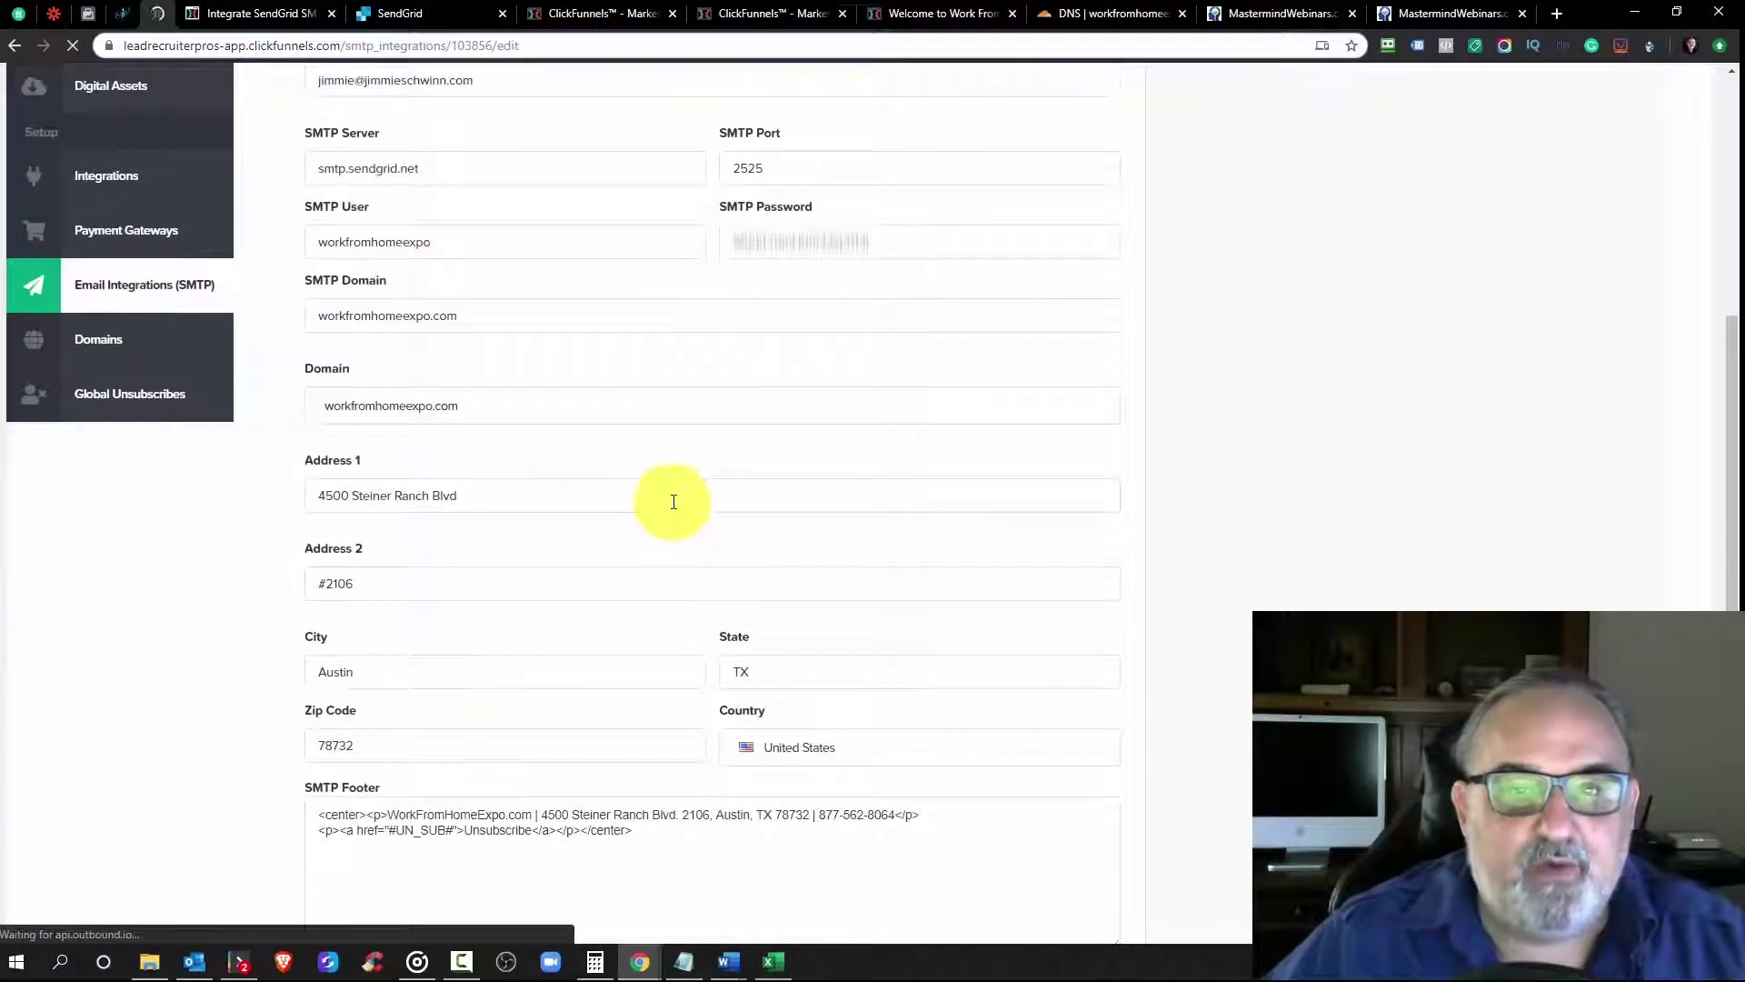
scroll(546, 602, "down", 3)
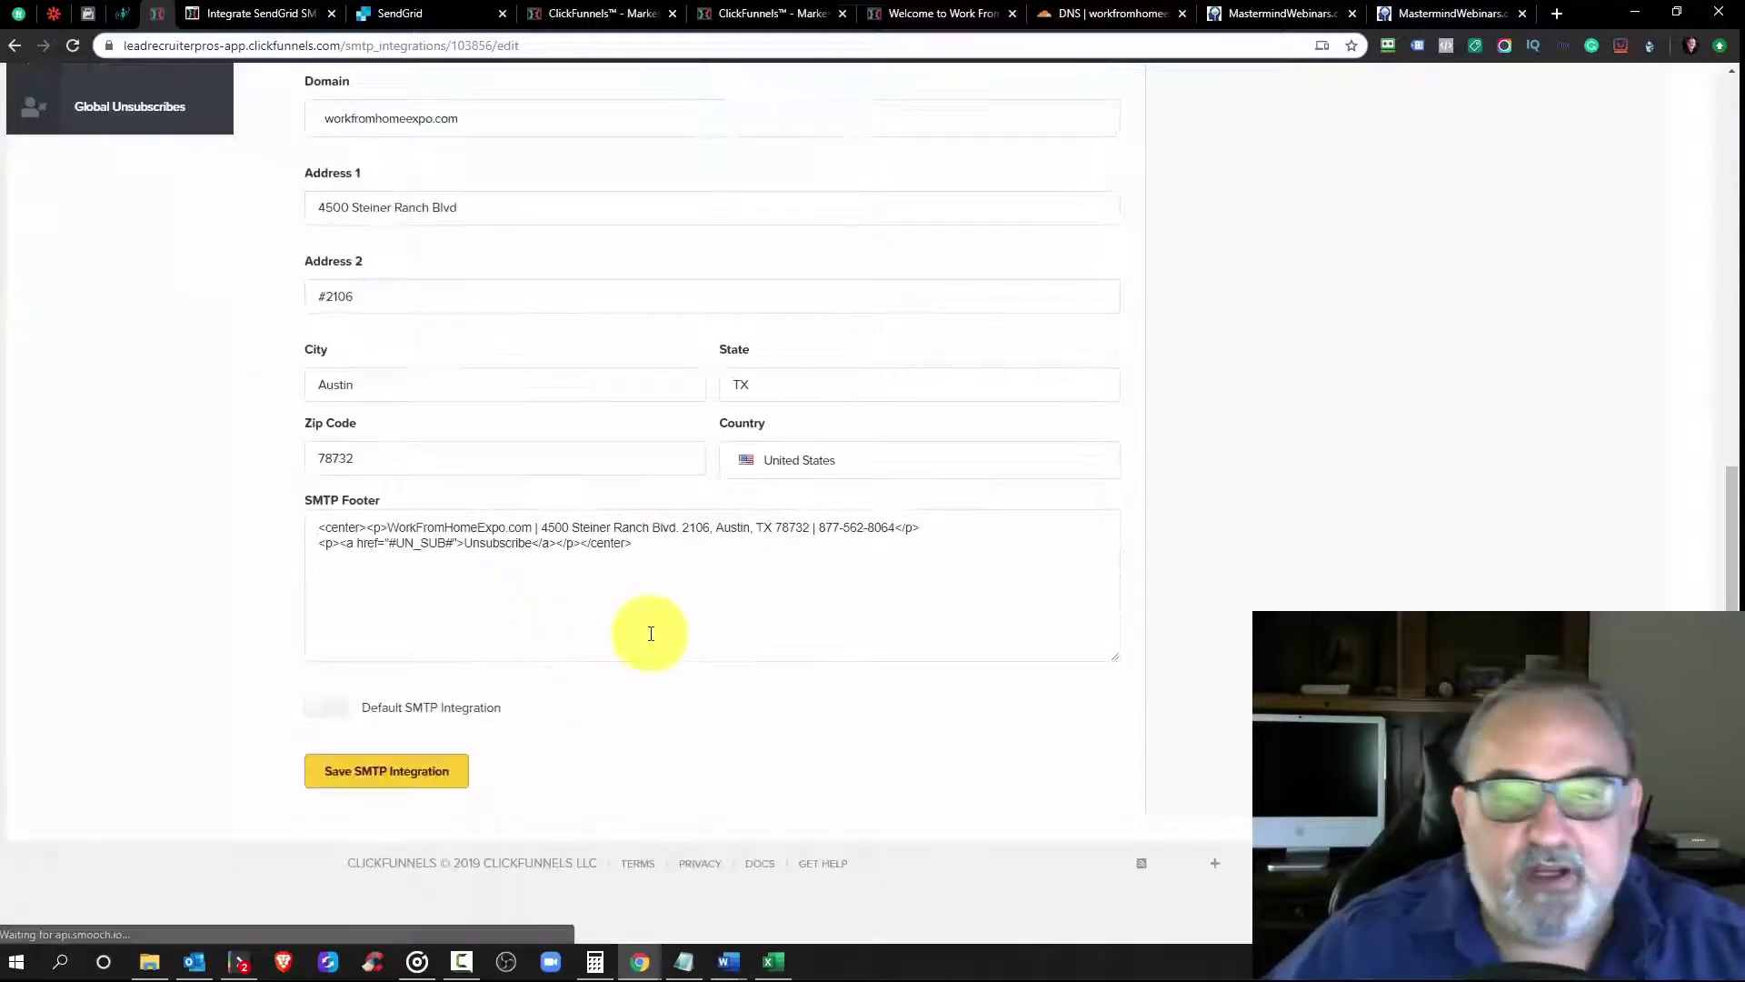
scroll(647, 682, "up", 2)
scroll(644, 692, "up", 6)
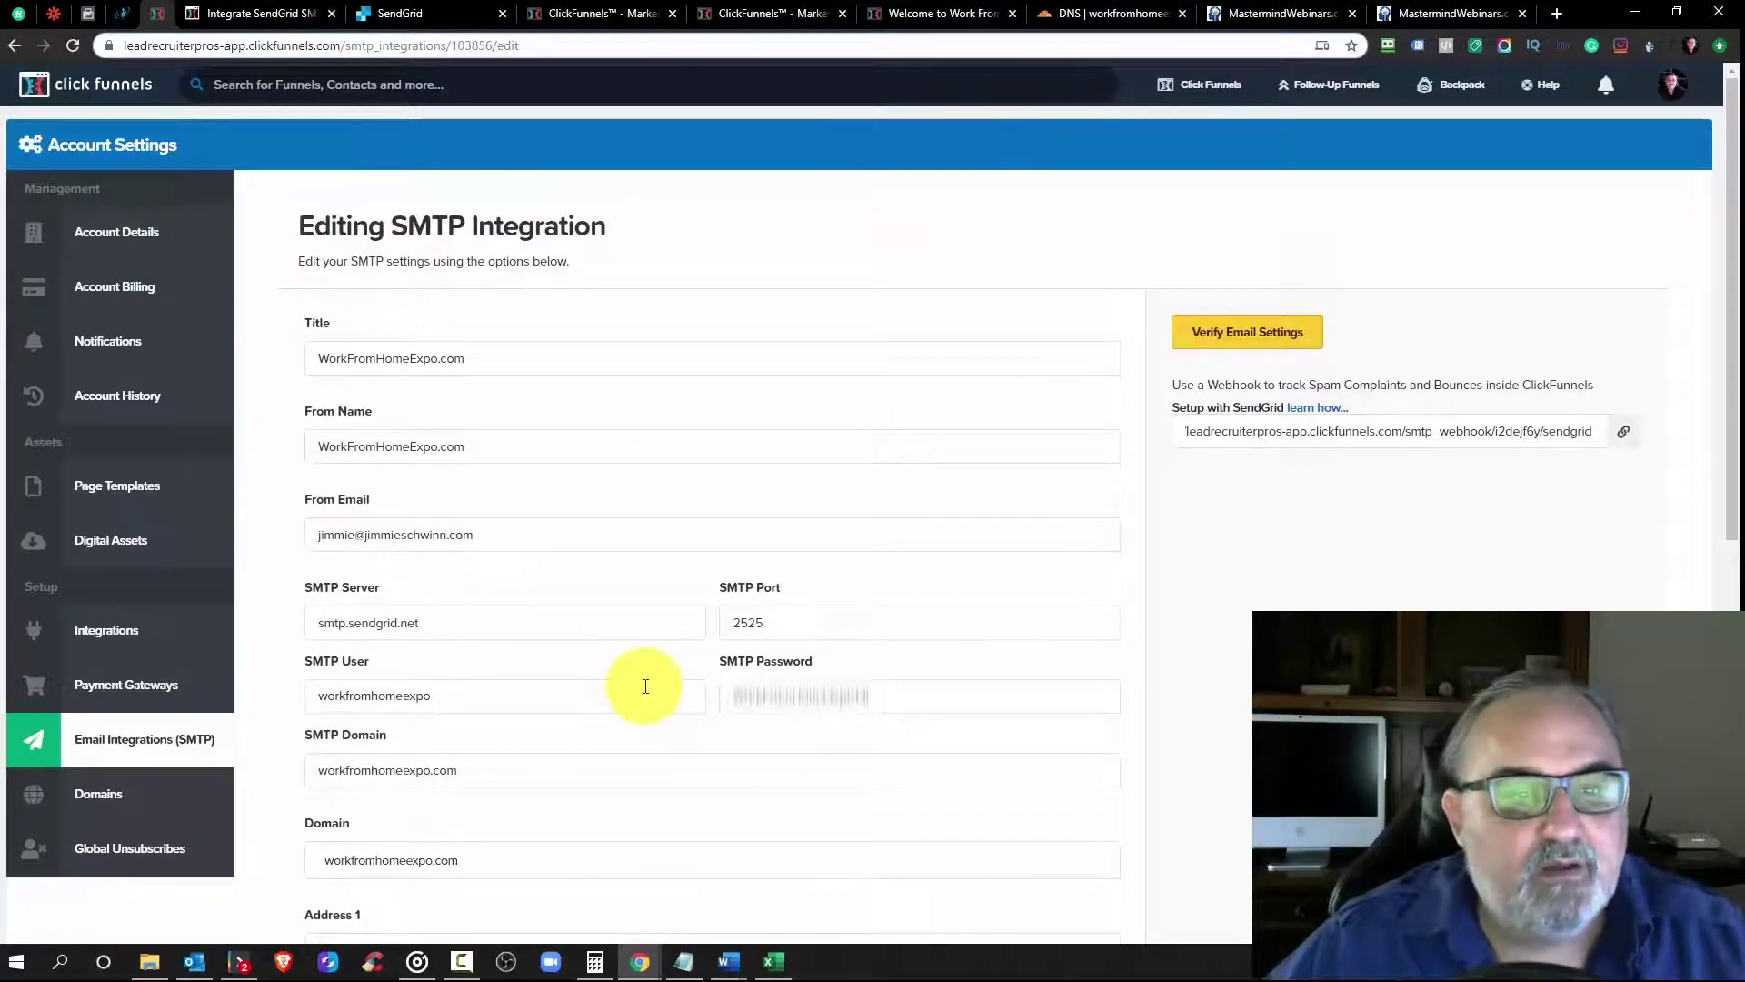
scroll(643, 686, "down", 8)
scroll(603, 566, "up", 6)
scroll(603, 566, "up", 2)
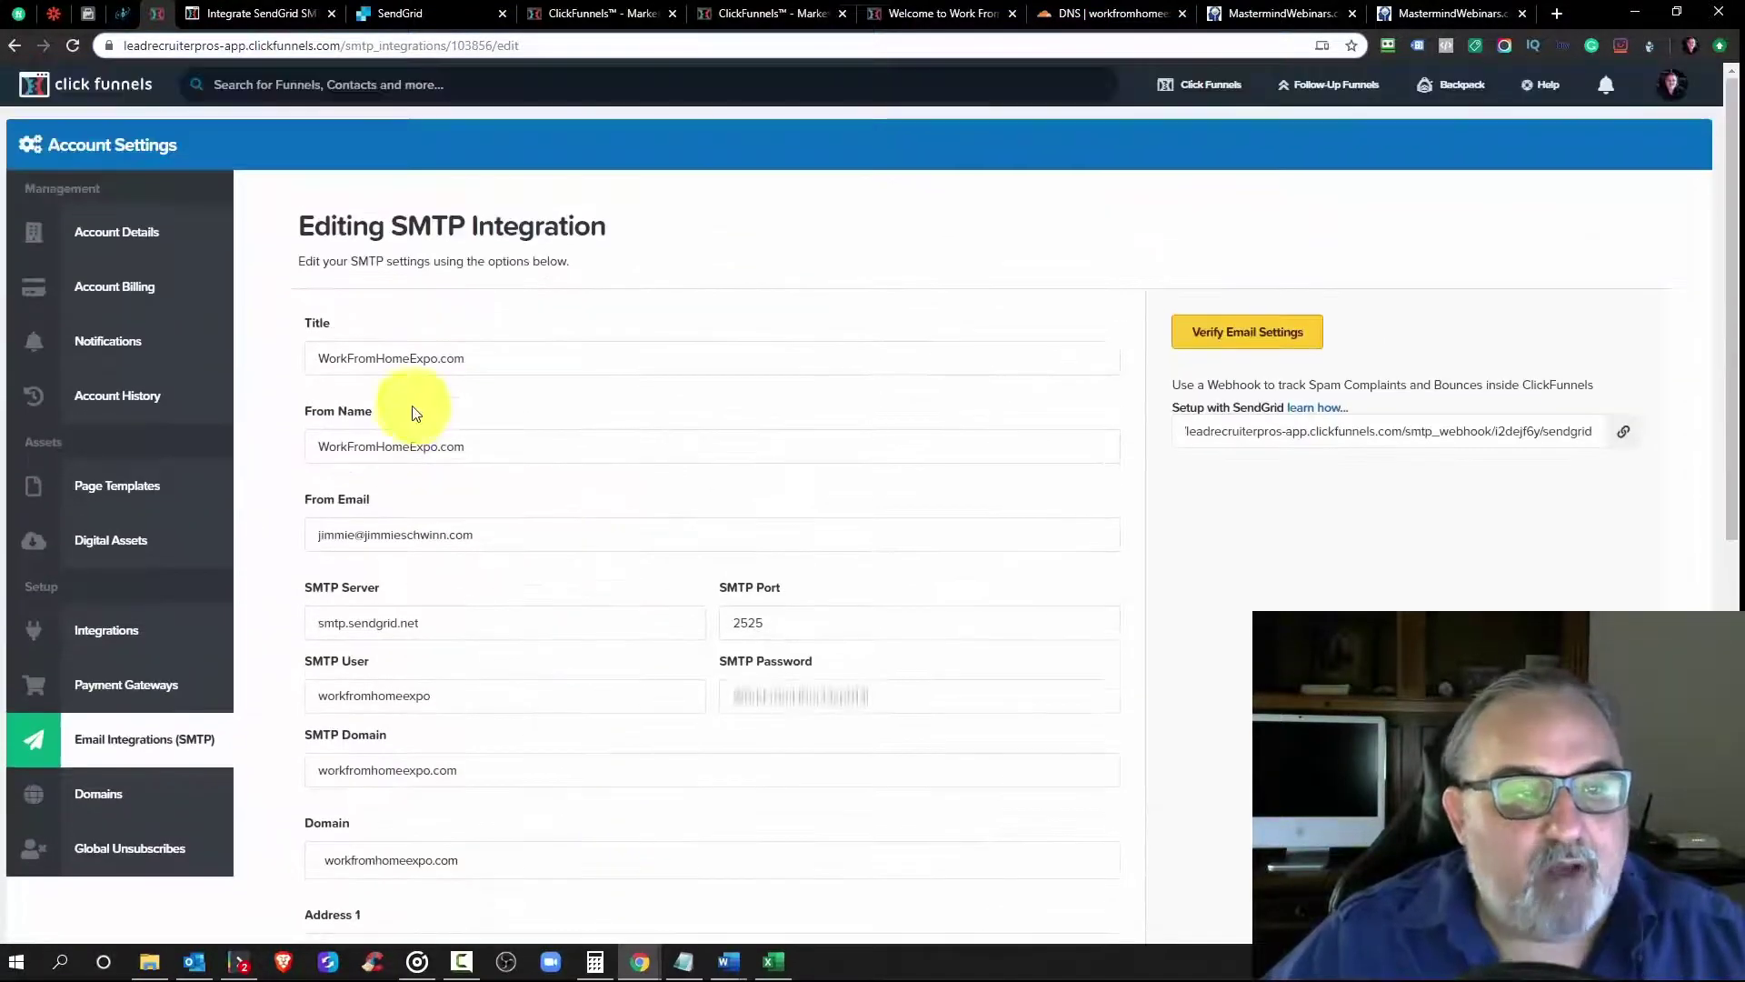
Step: Close the SendGrid integration help article and the MastermindWebinars SMTP integration page in the browser
left_click(278, 20)
left_click(329, 13)
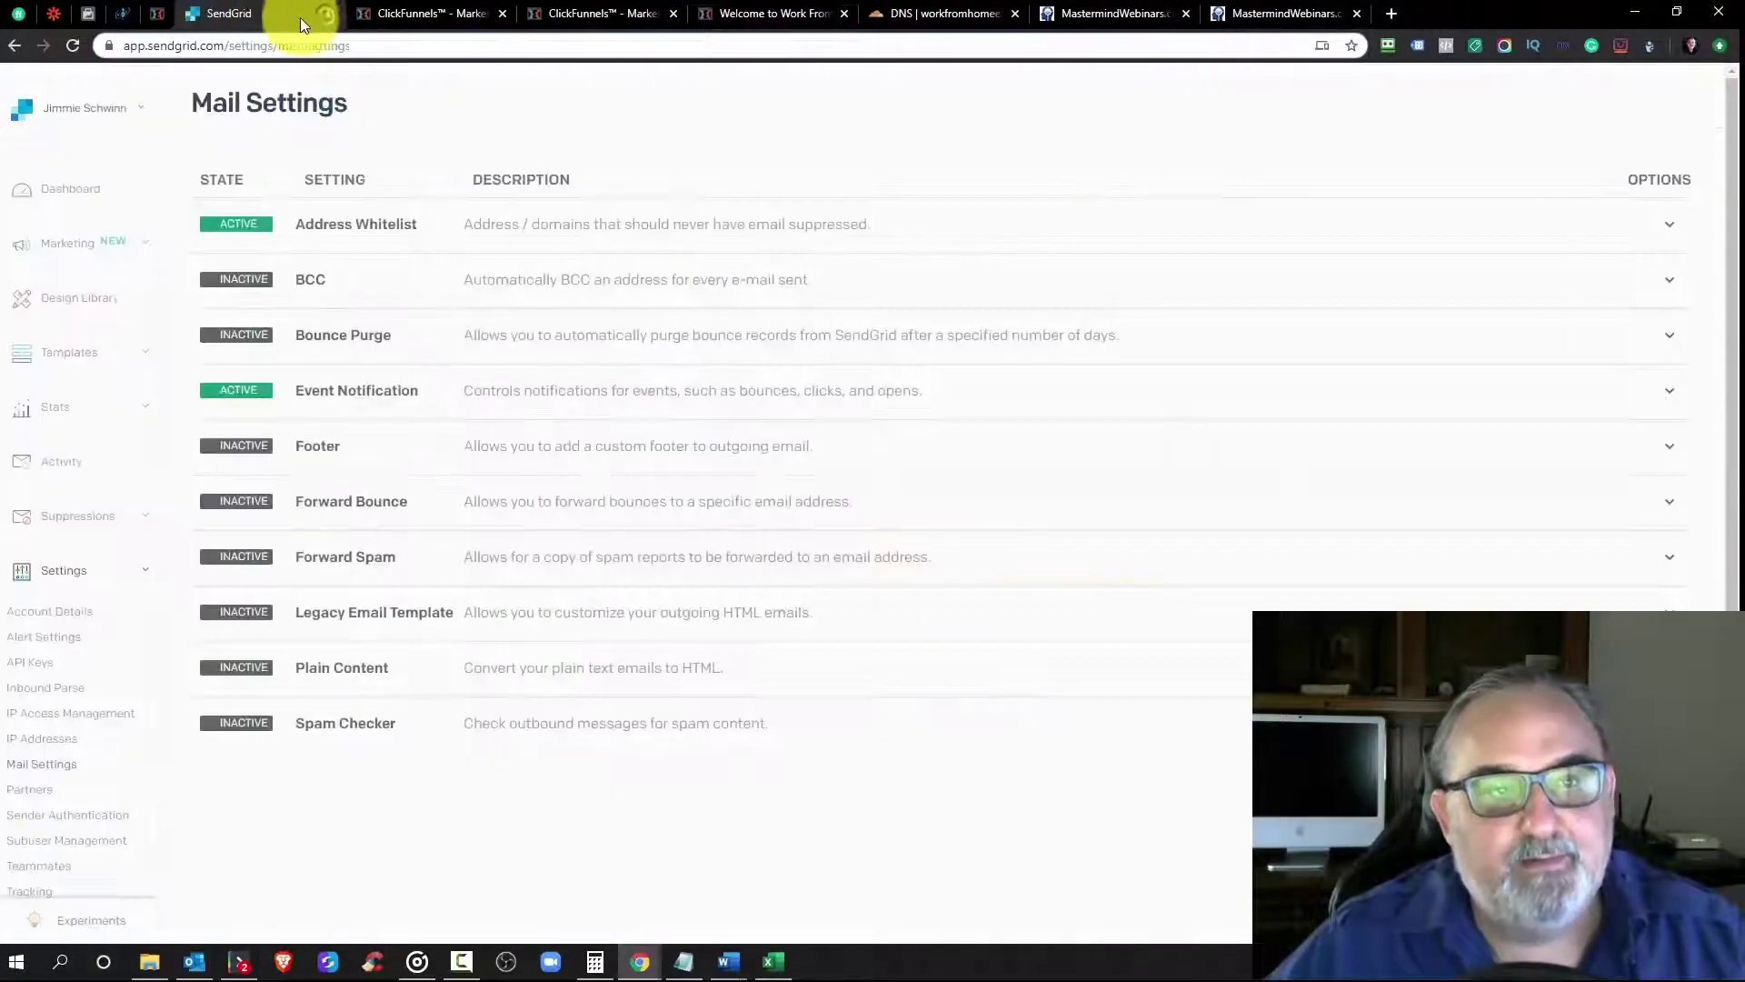
left_click(462, 9)
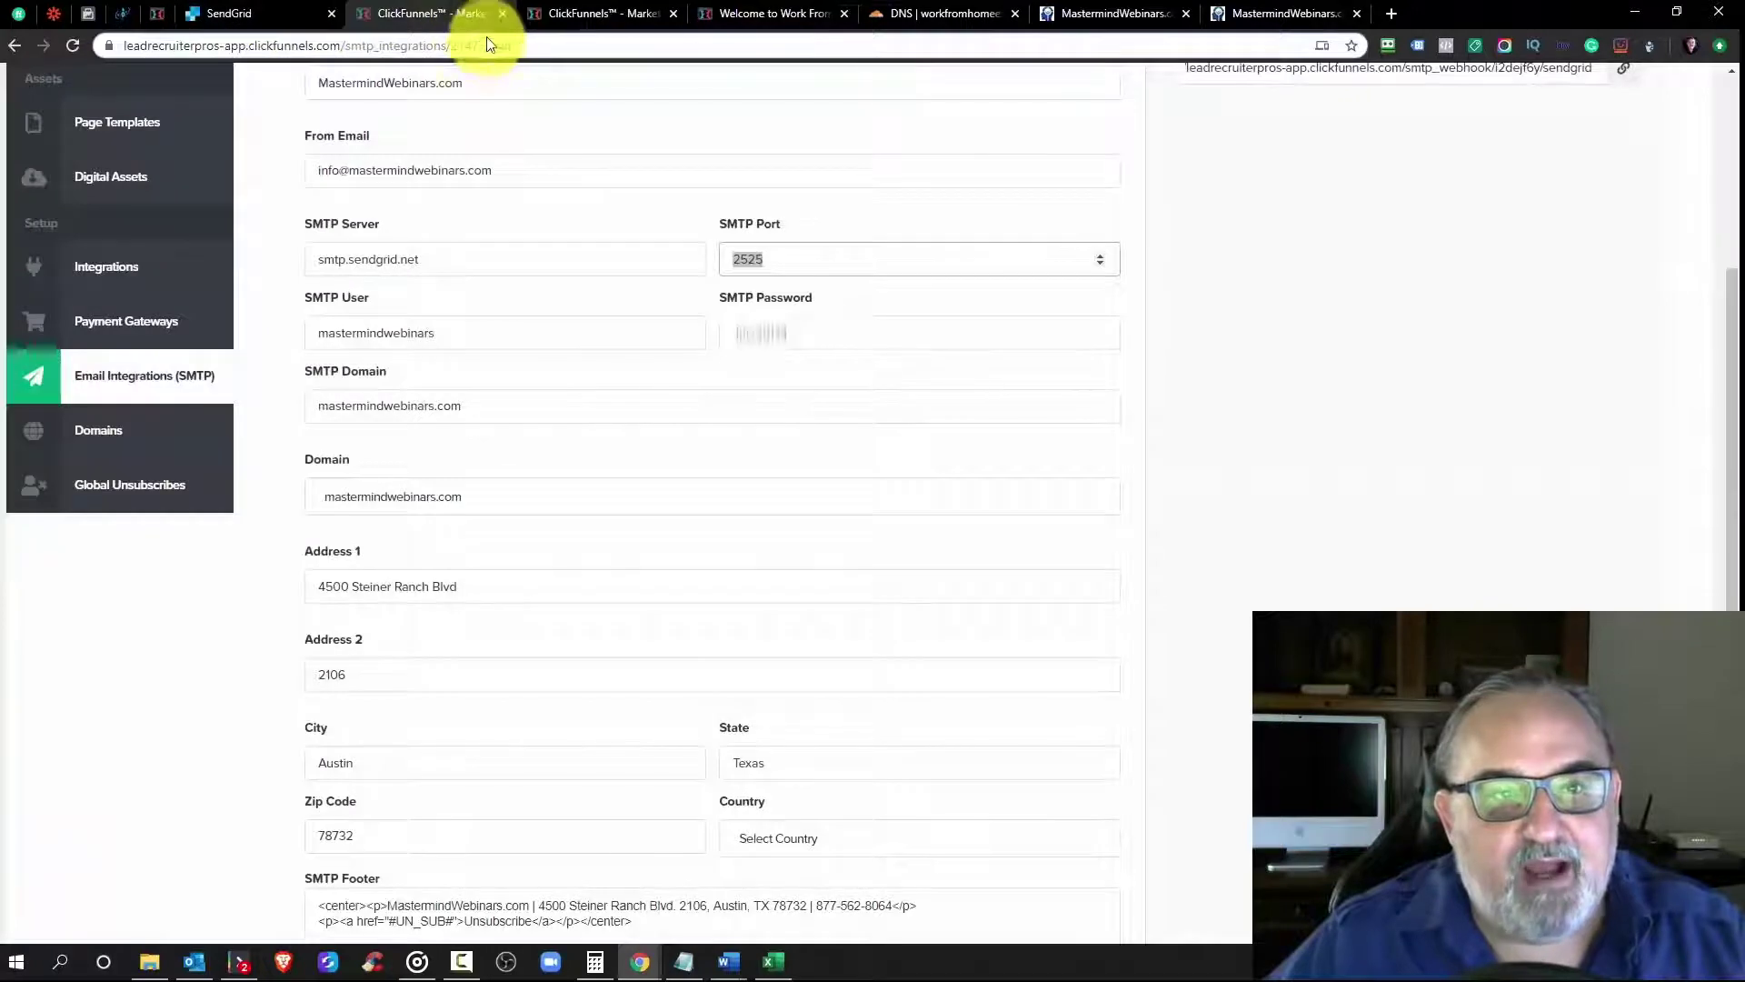
left_click(504, 13)
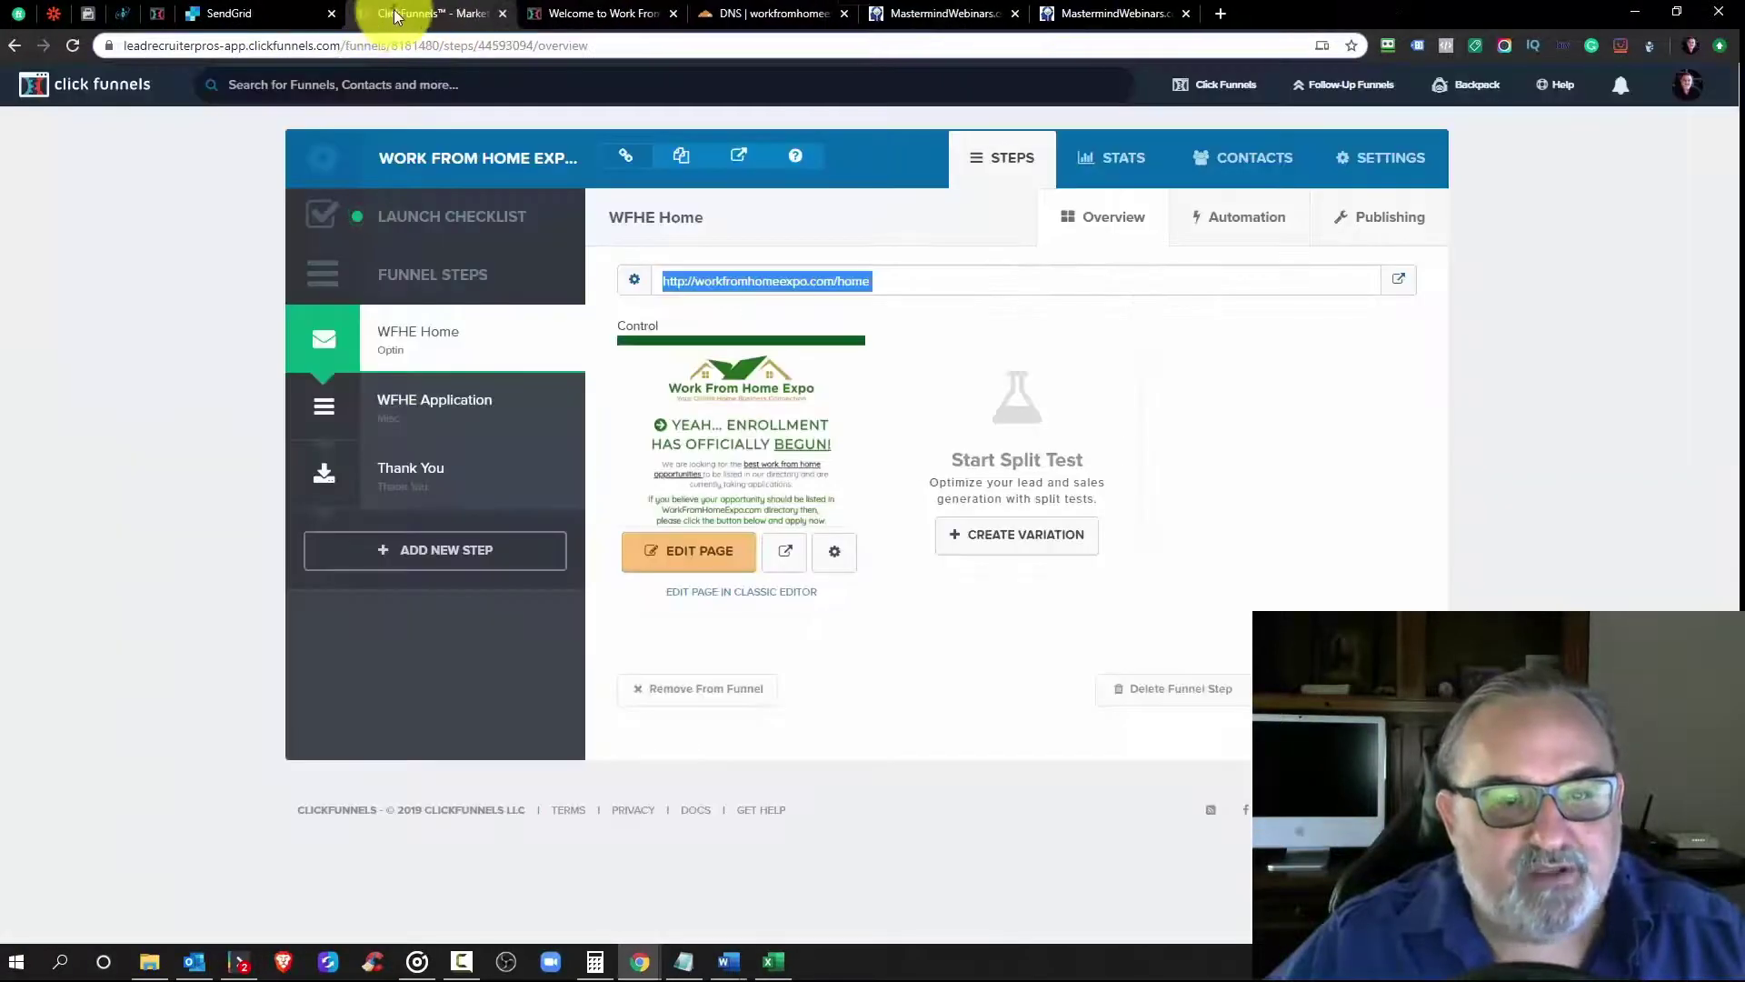
Step: View the Work From Home Expo landing page, inspect the email field in its application pop-up and dismiss the pop-up
left_click(576, 15)
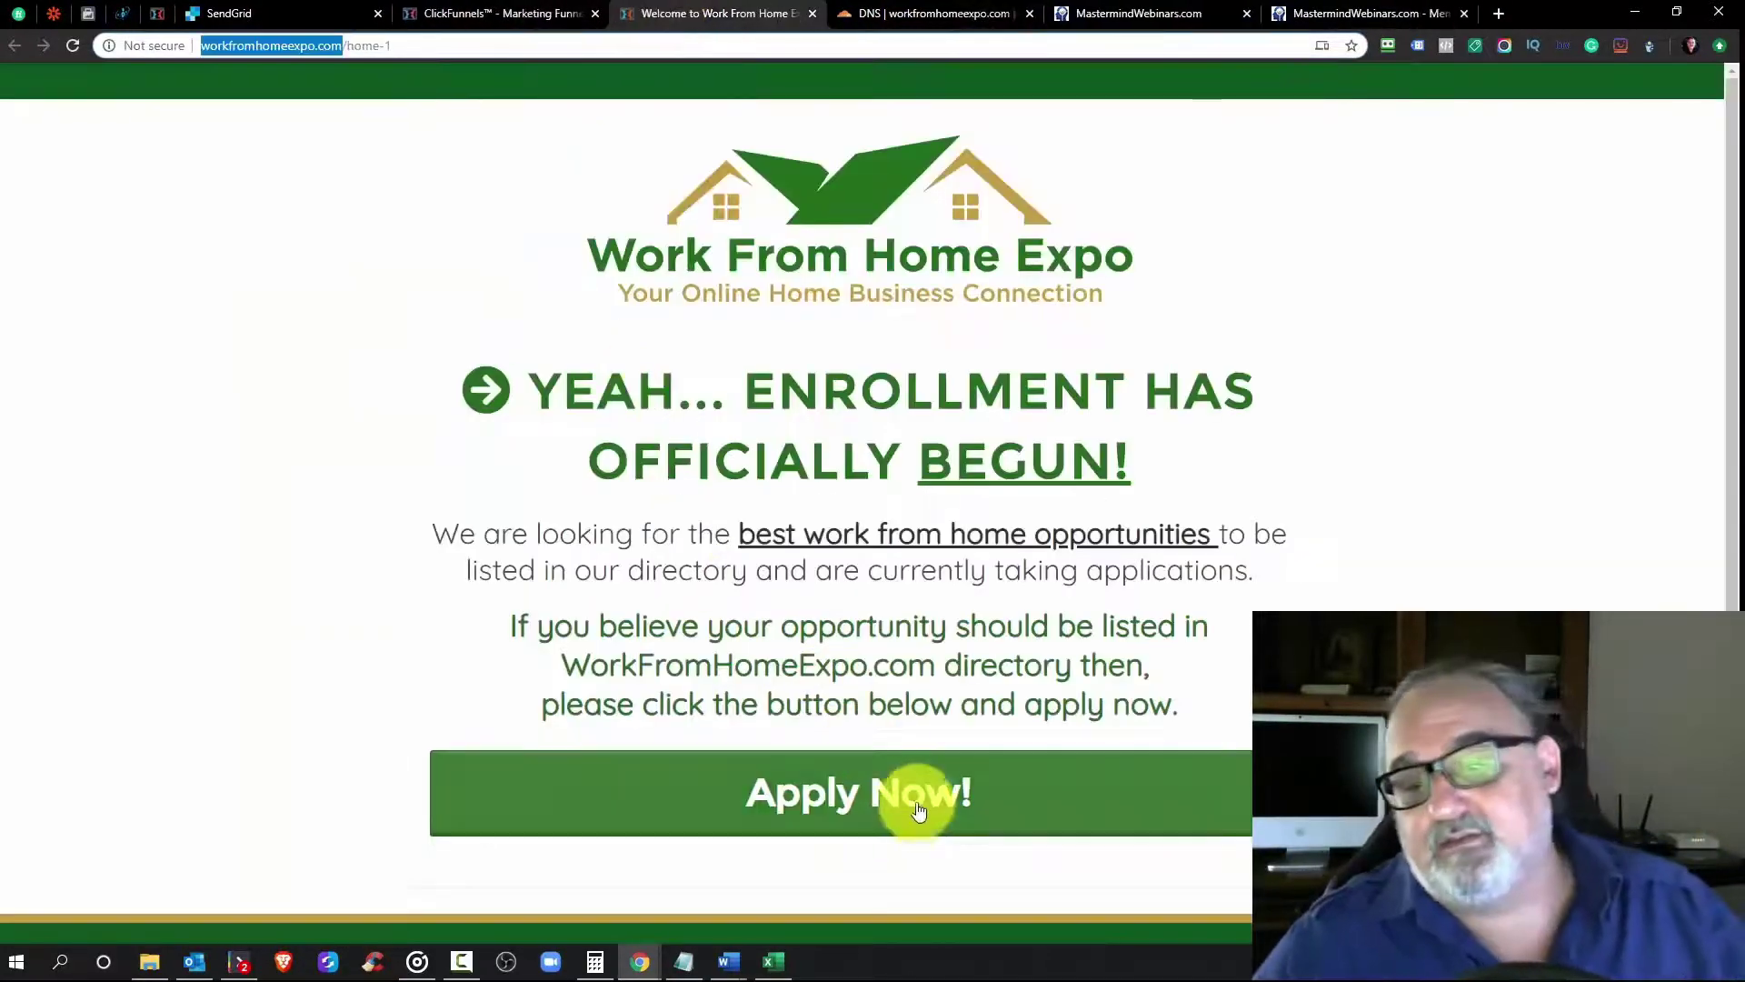
left_click(916, 793)
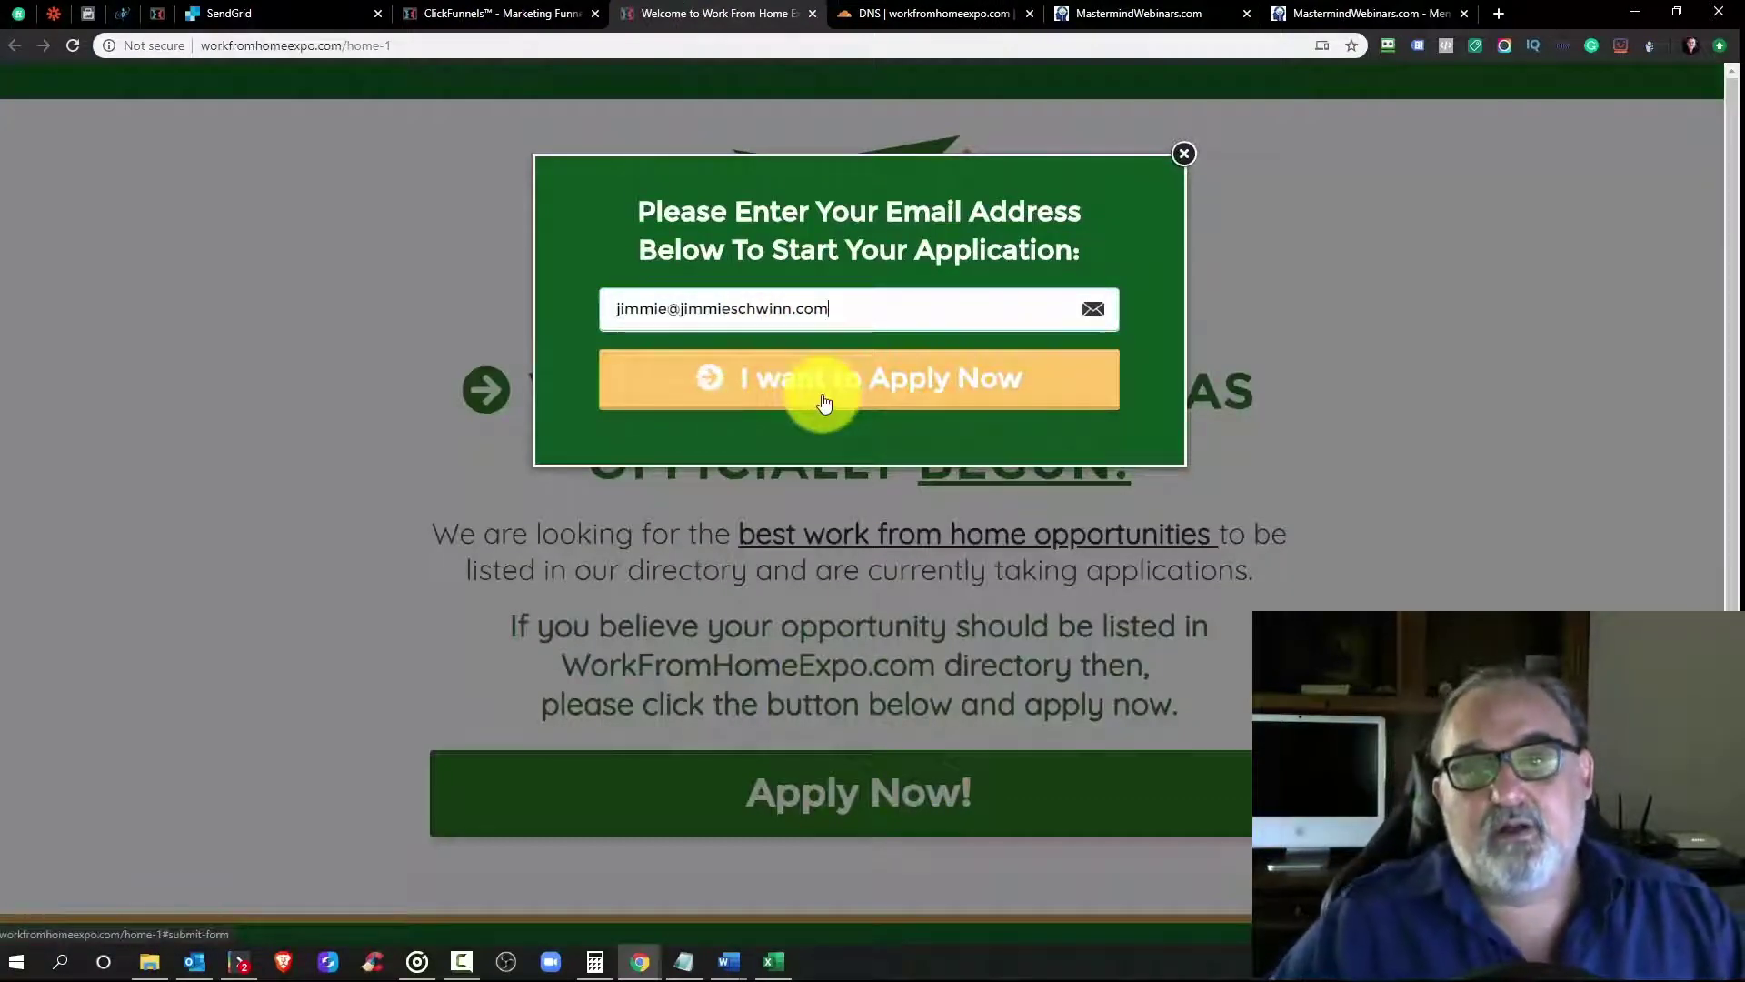
triple_click(804, 312)
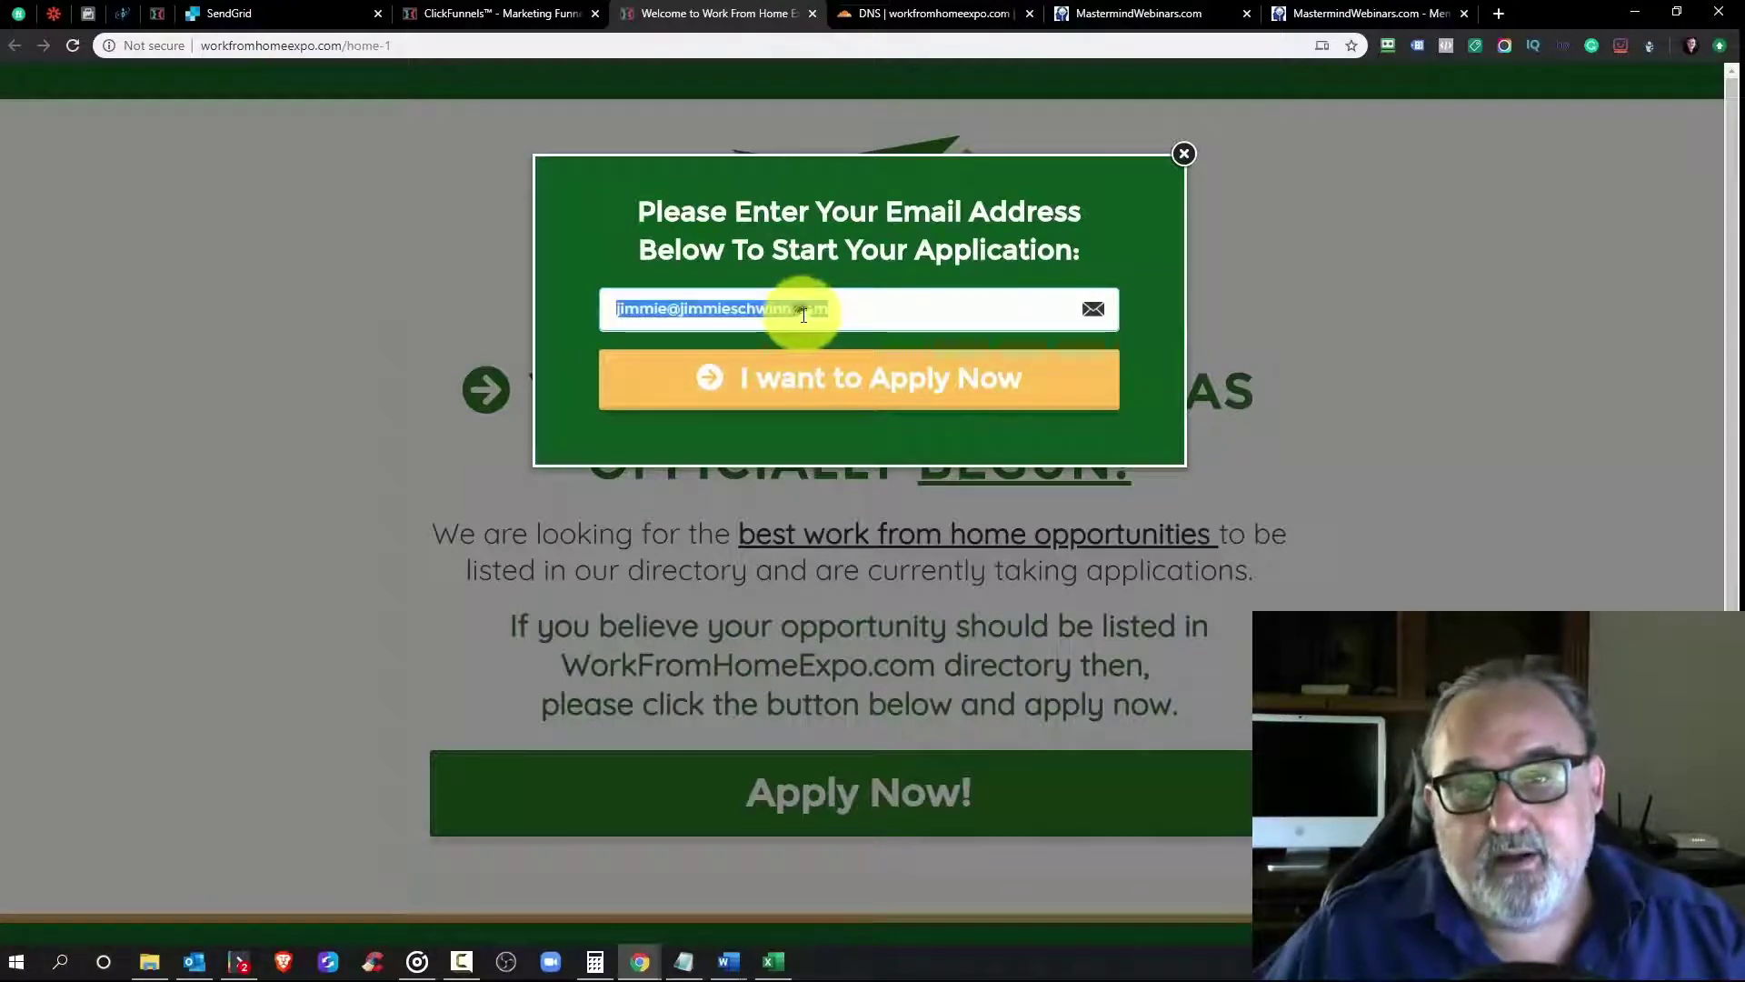
left_click(1186, 156)
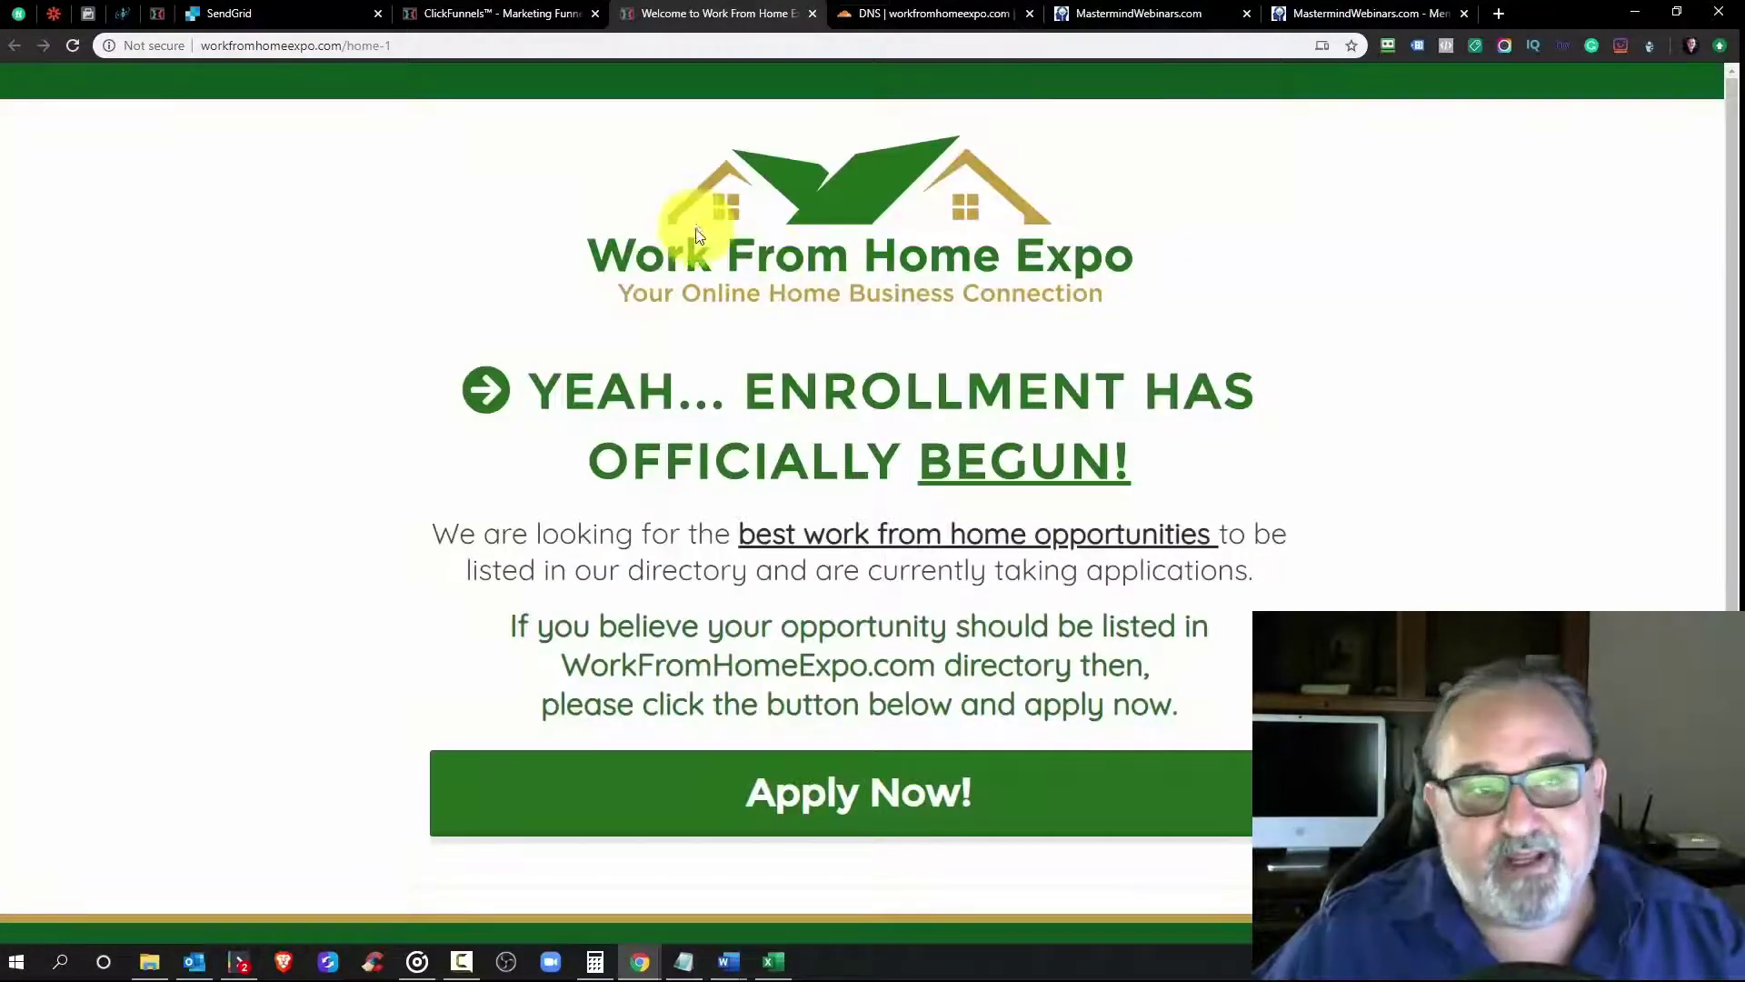
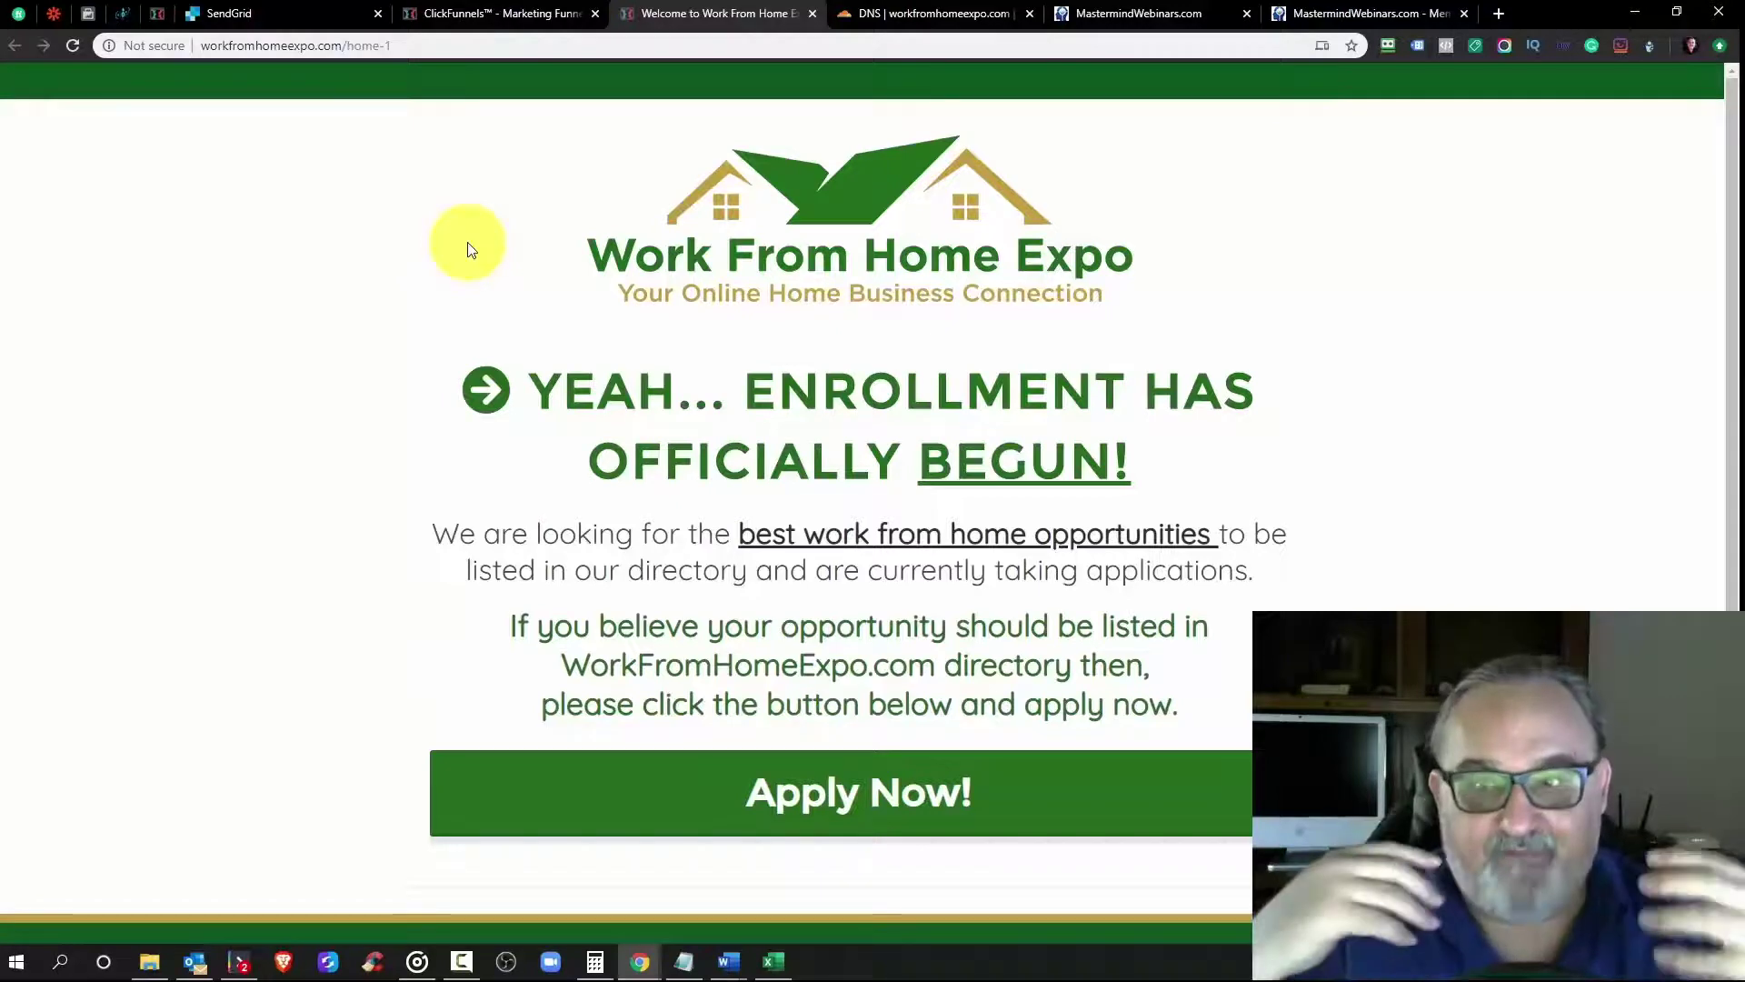
Step: Look over the Mastermind Webinars free membership page and the members area, including the Sales Funnel Training lesson list
left_click(1094, 19)
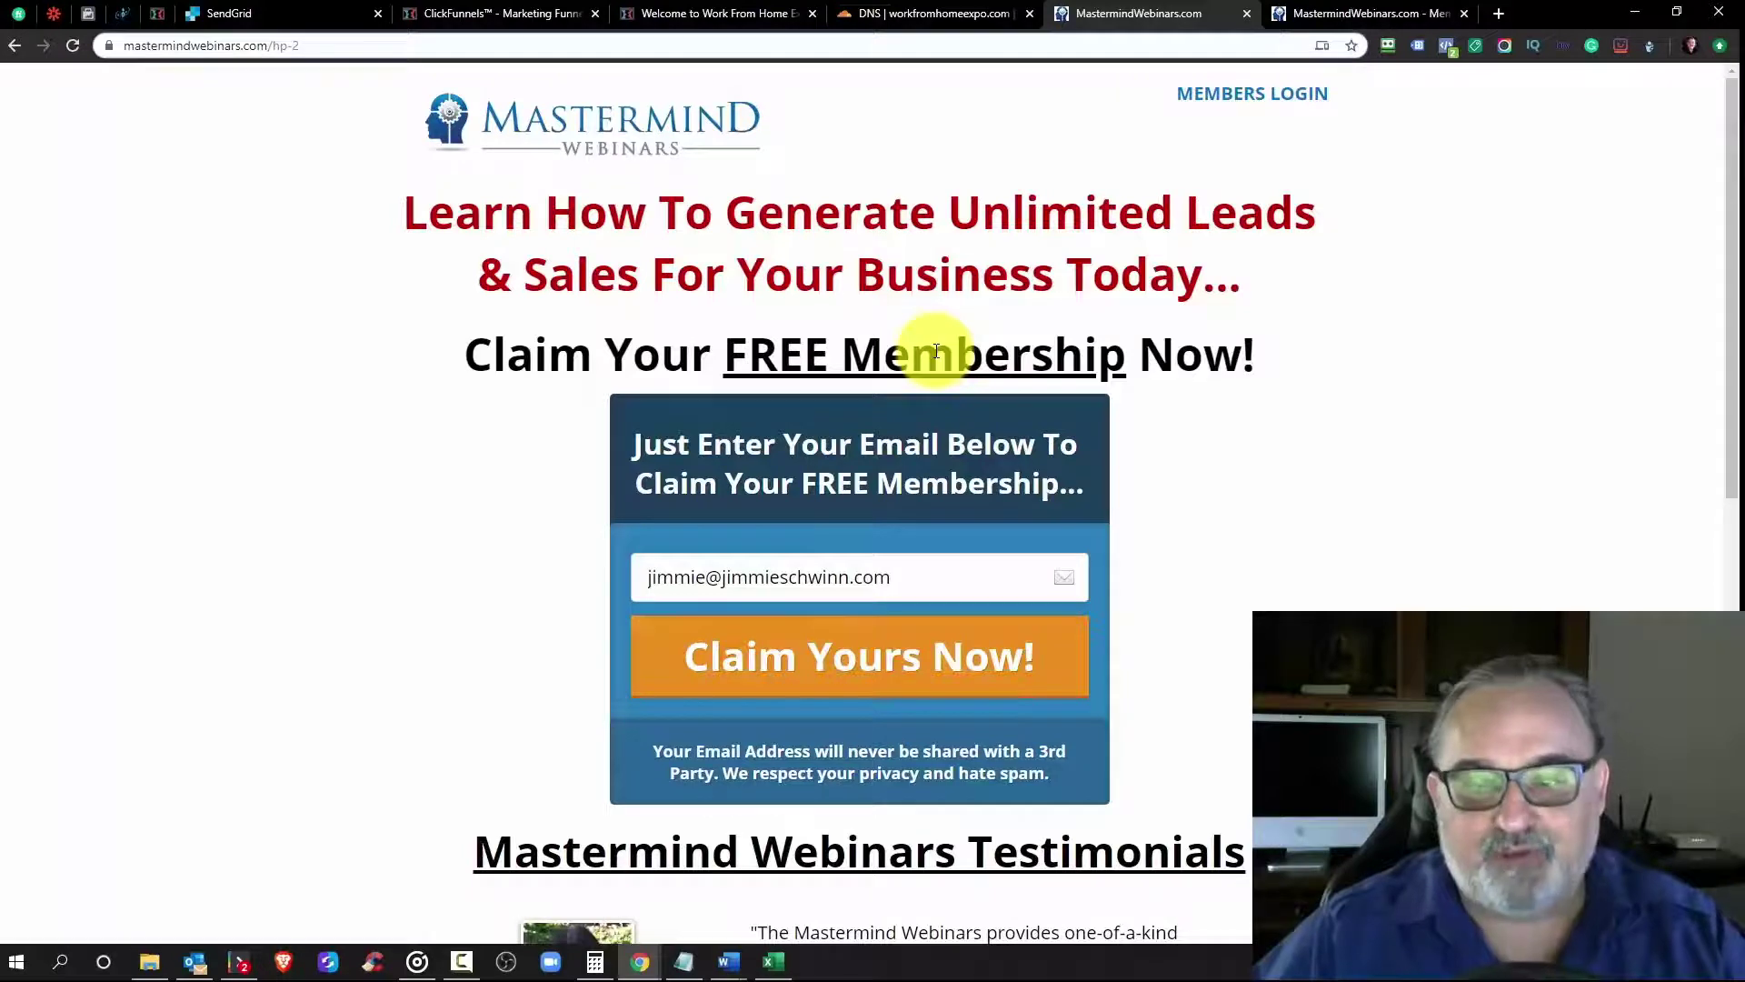
left_click(1368, 13)
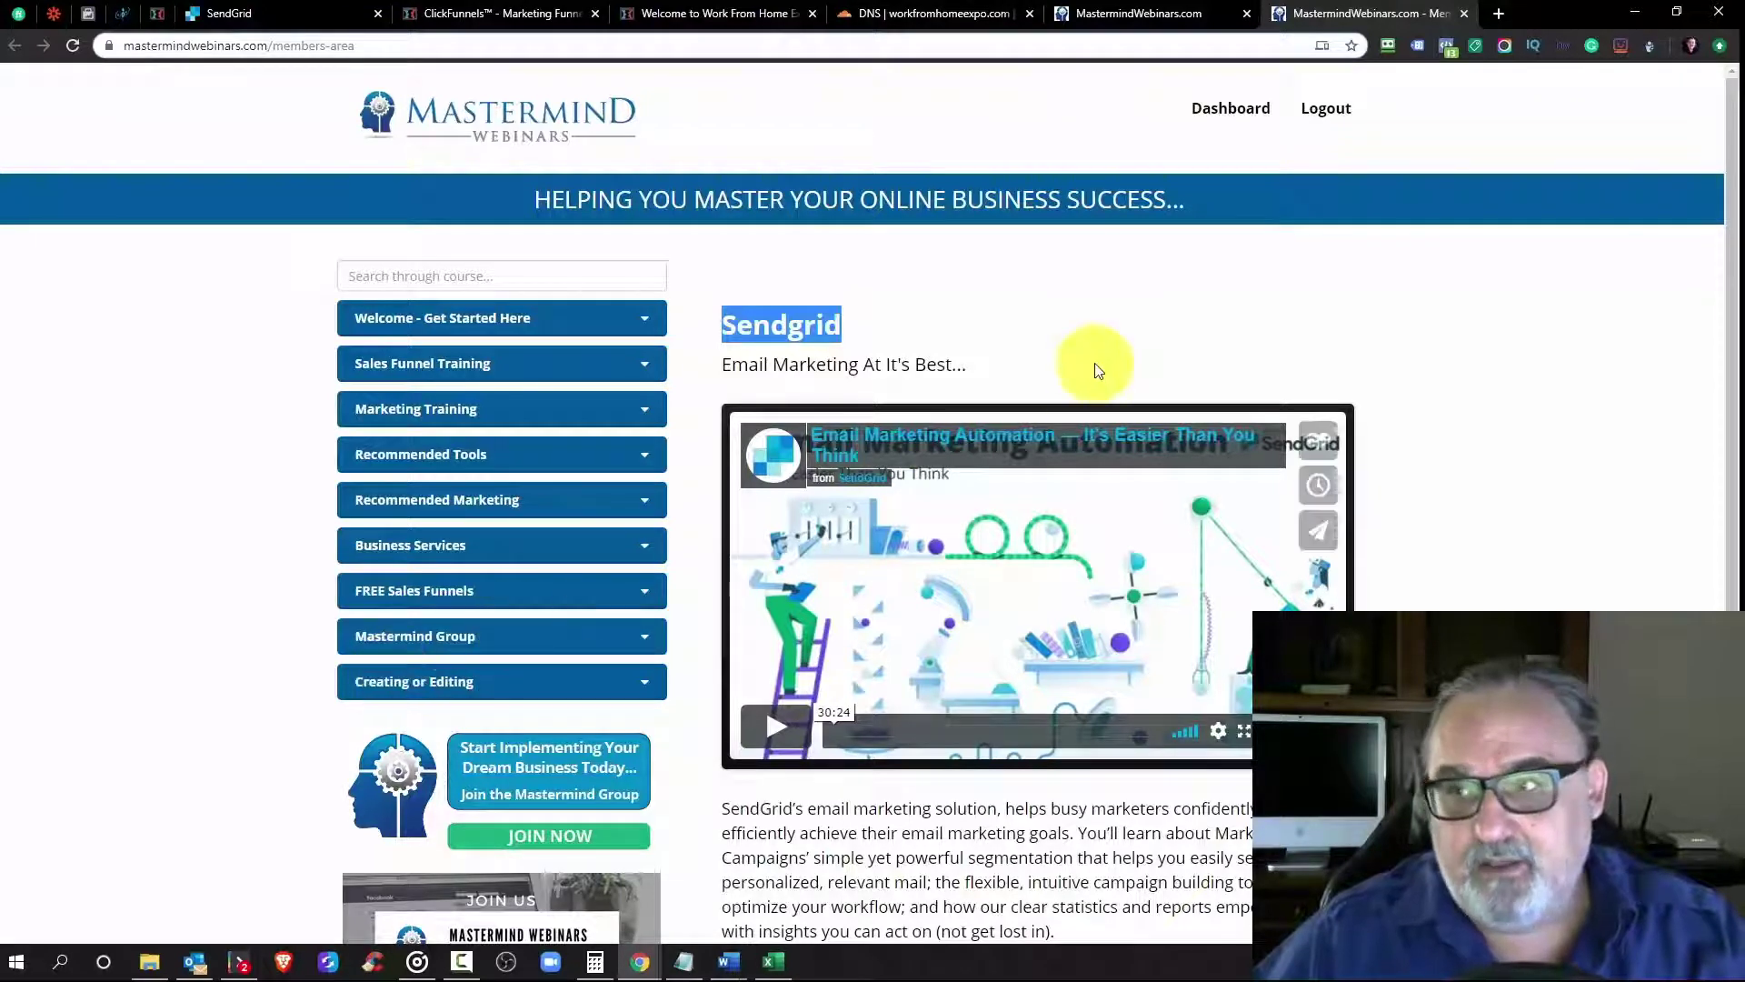
left_click(1716, 48)
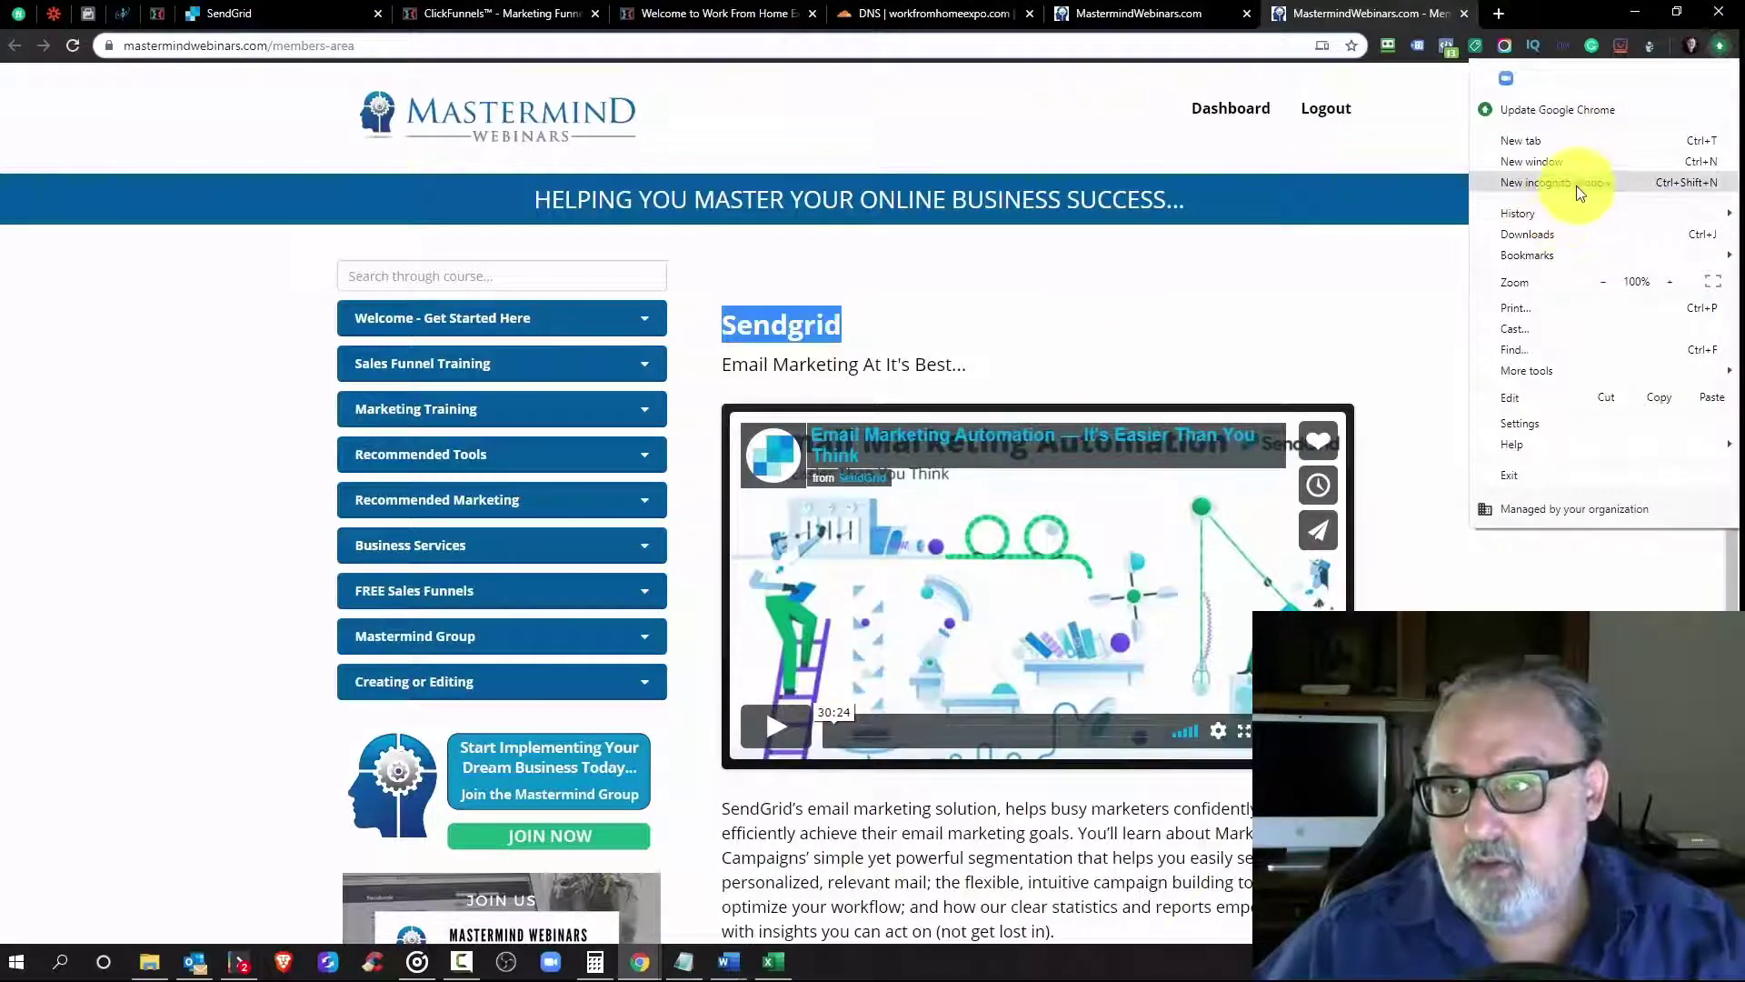
left_click(1249, 264)
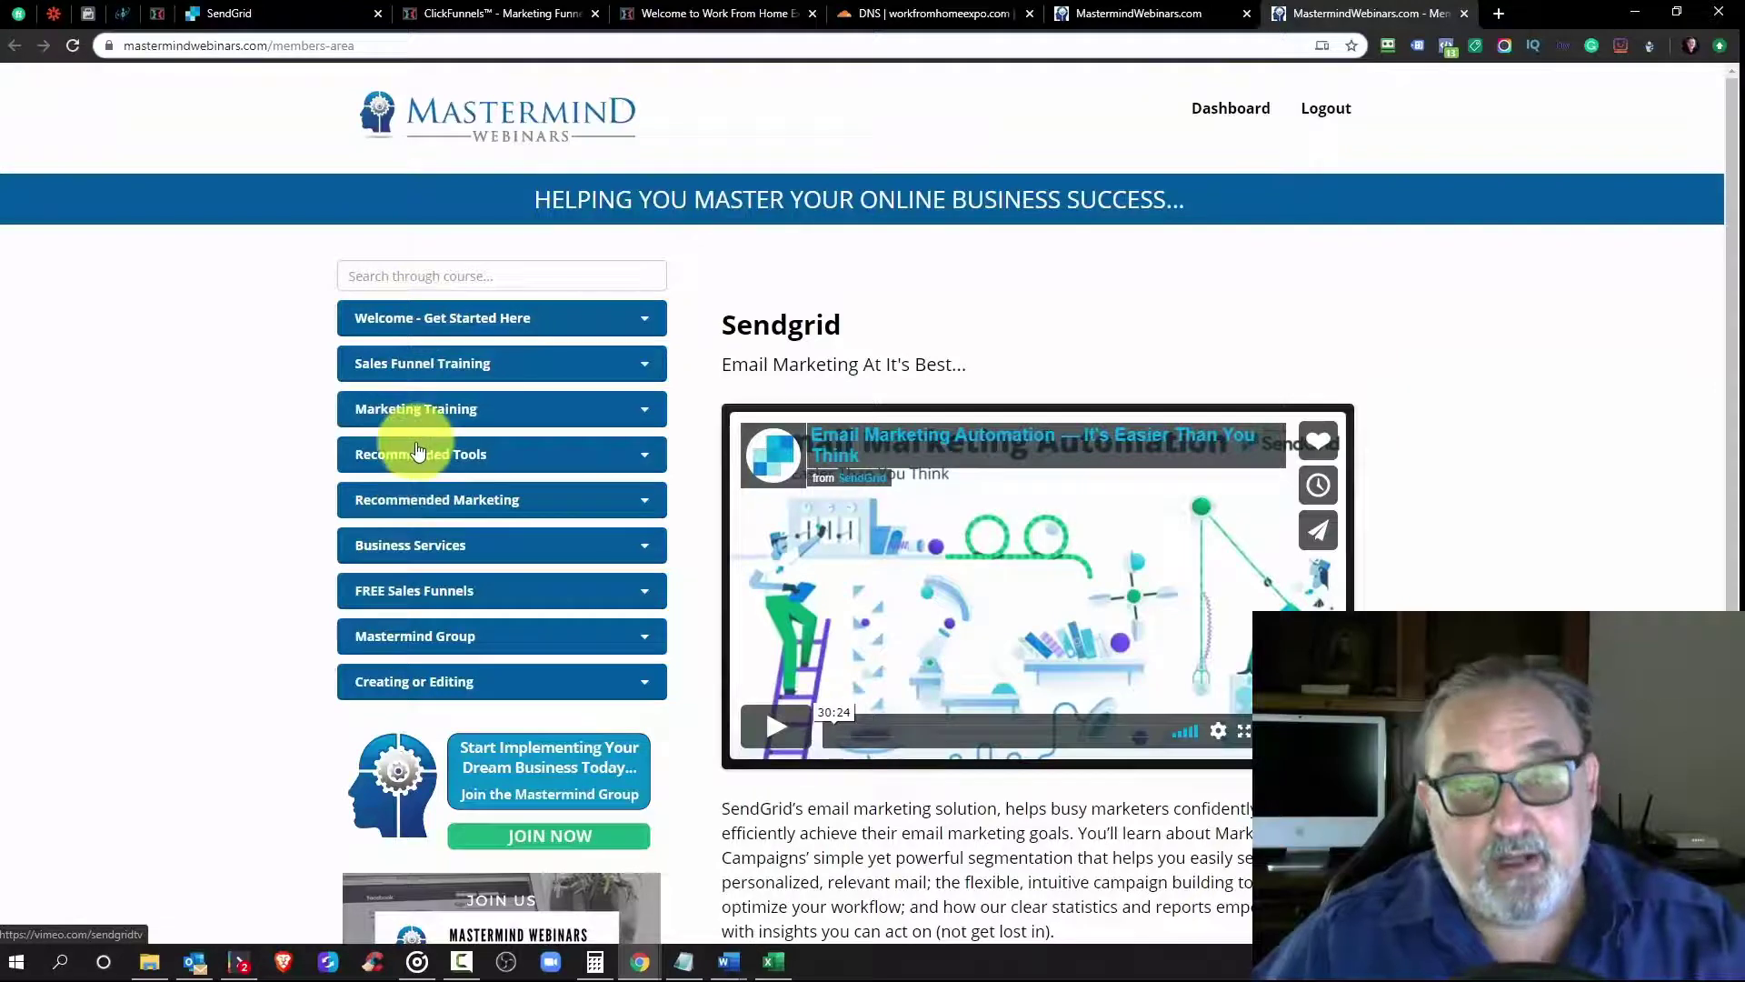
left_click(455, 366)
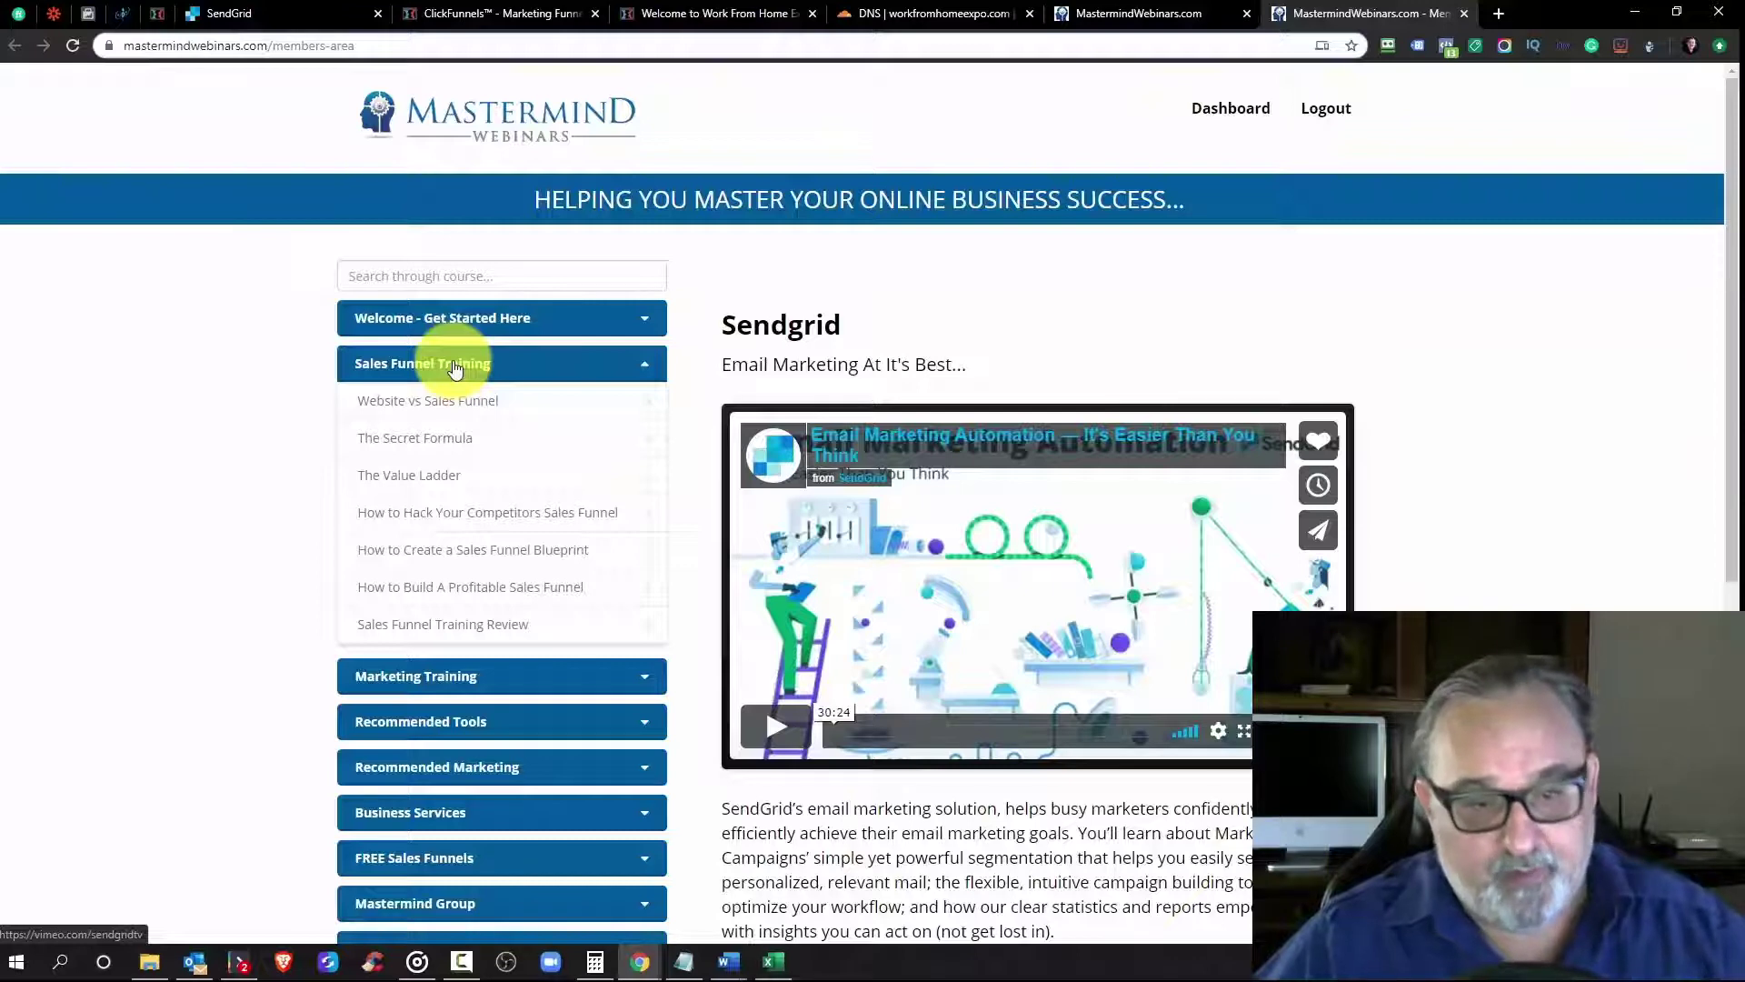
left_click(454, 365)
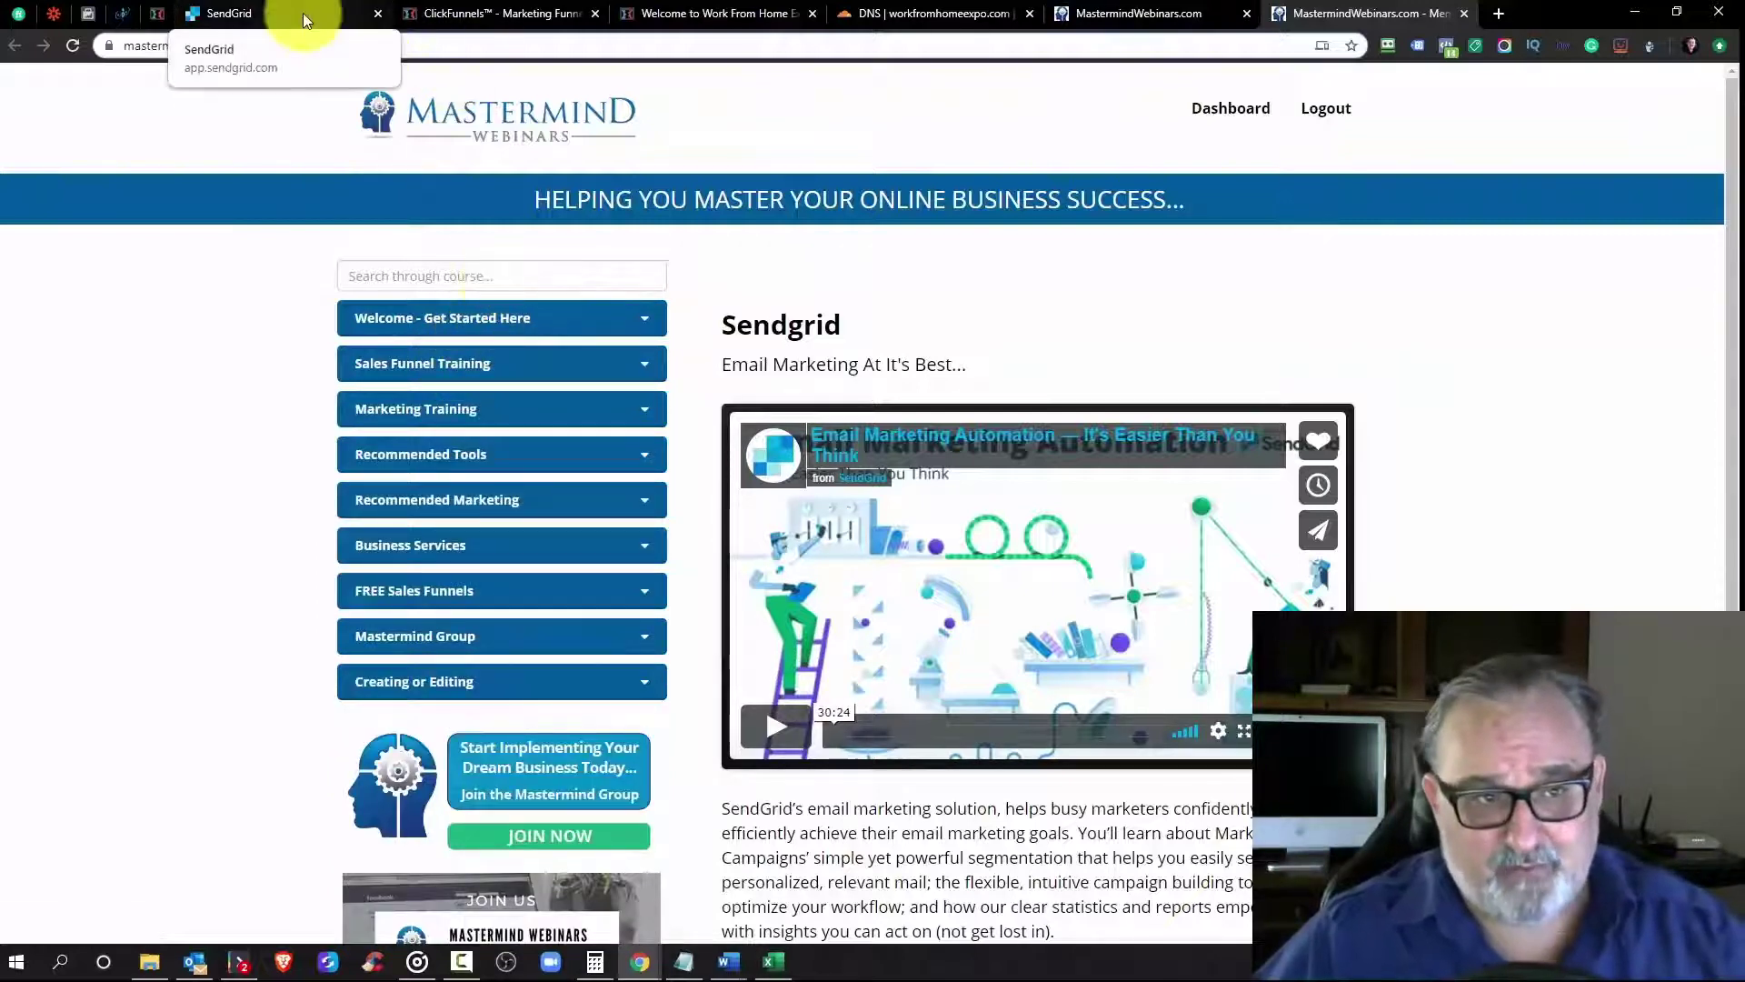
Step: Revisit the Work From Home Expo funnel in ClickFunnels, its live landing page and the Mastermind Webinars sign-up page
left_click(494, 16)
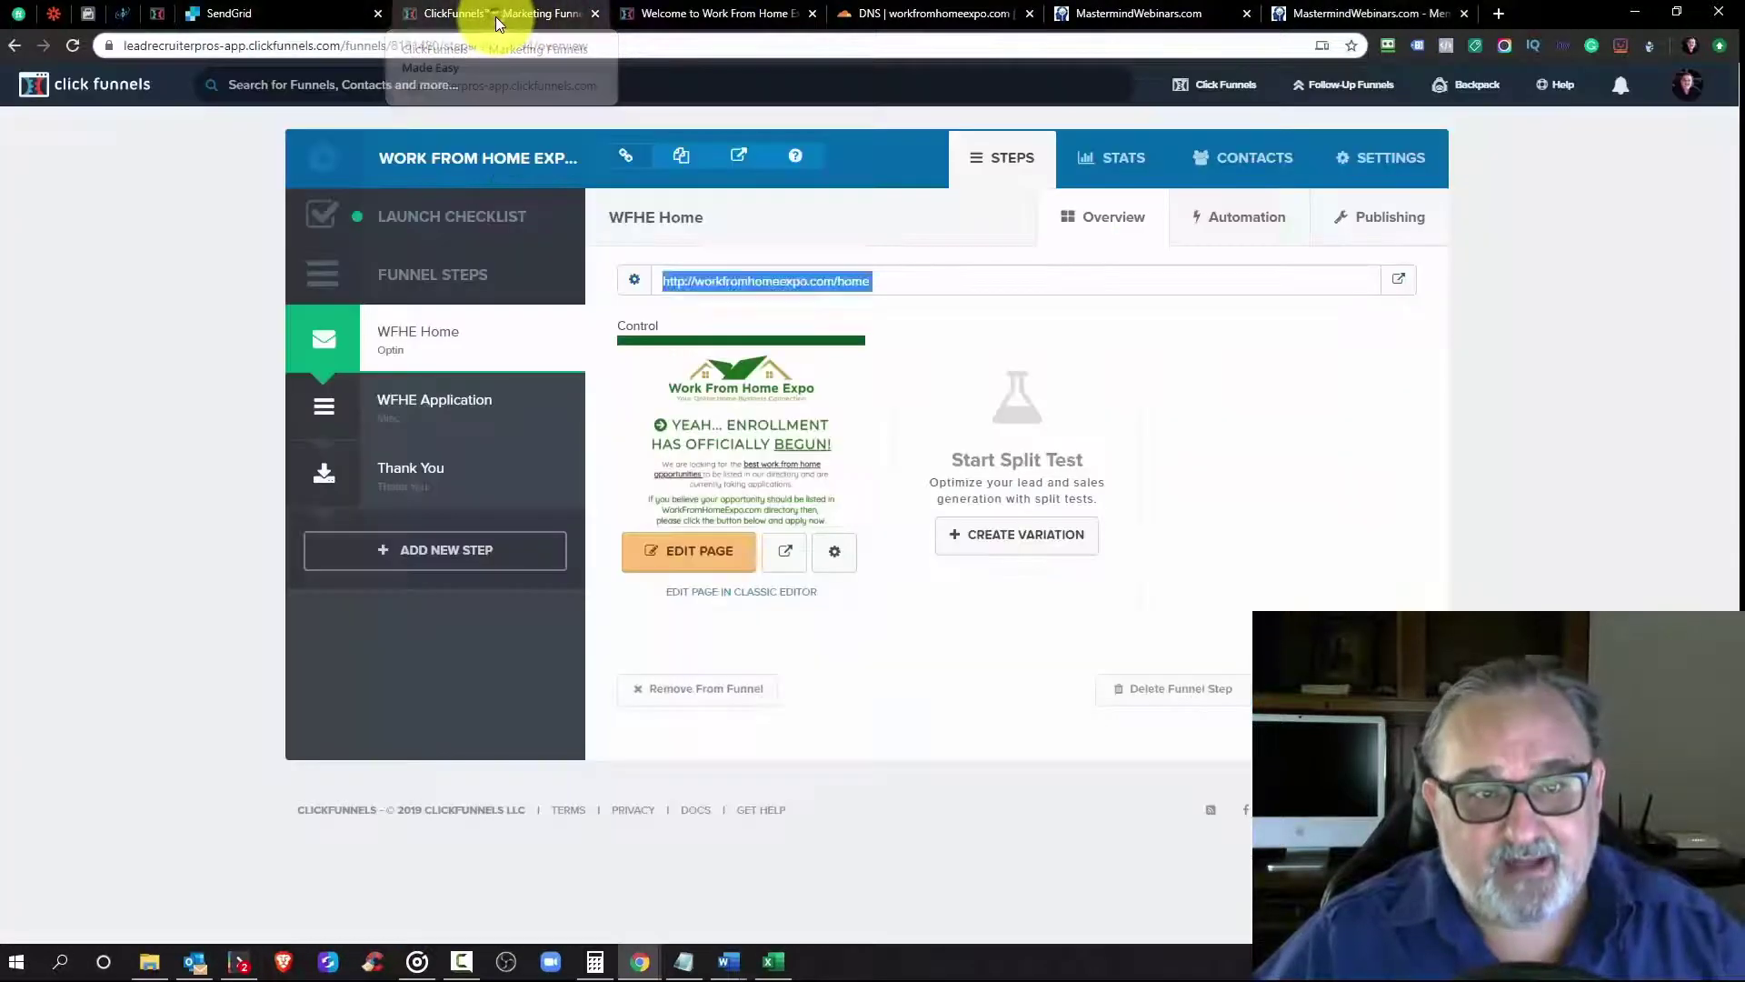
left_click(669, 18)
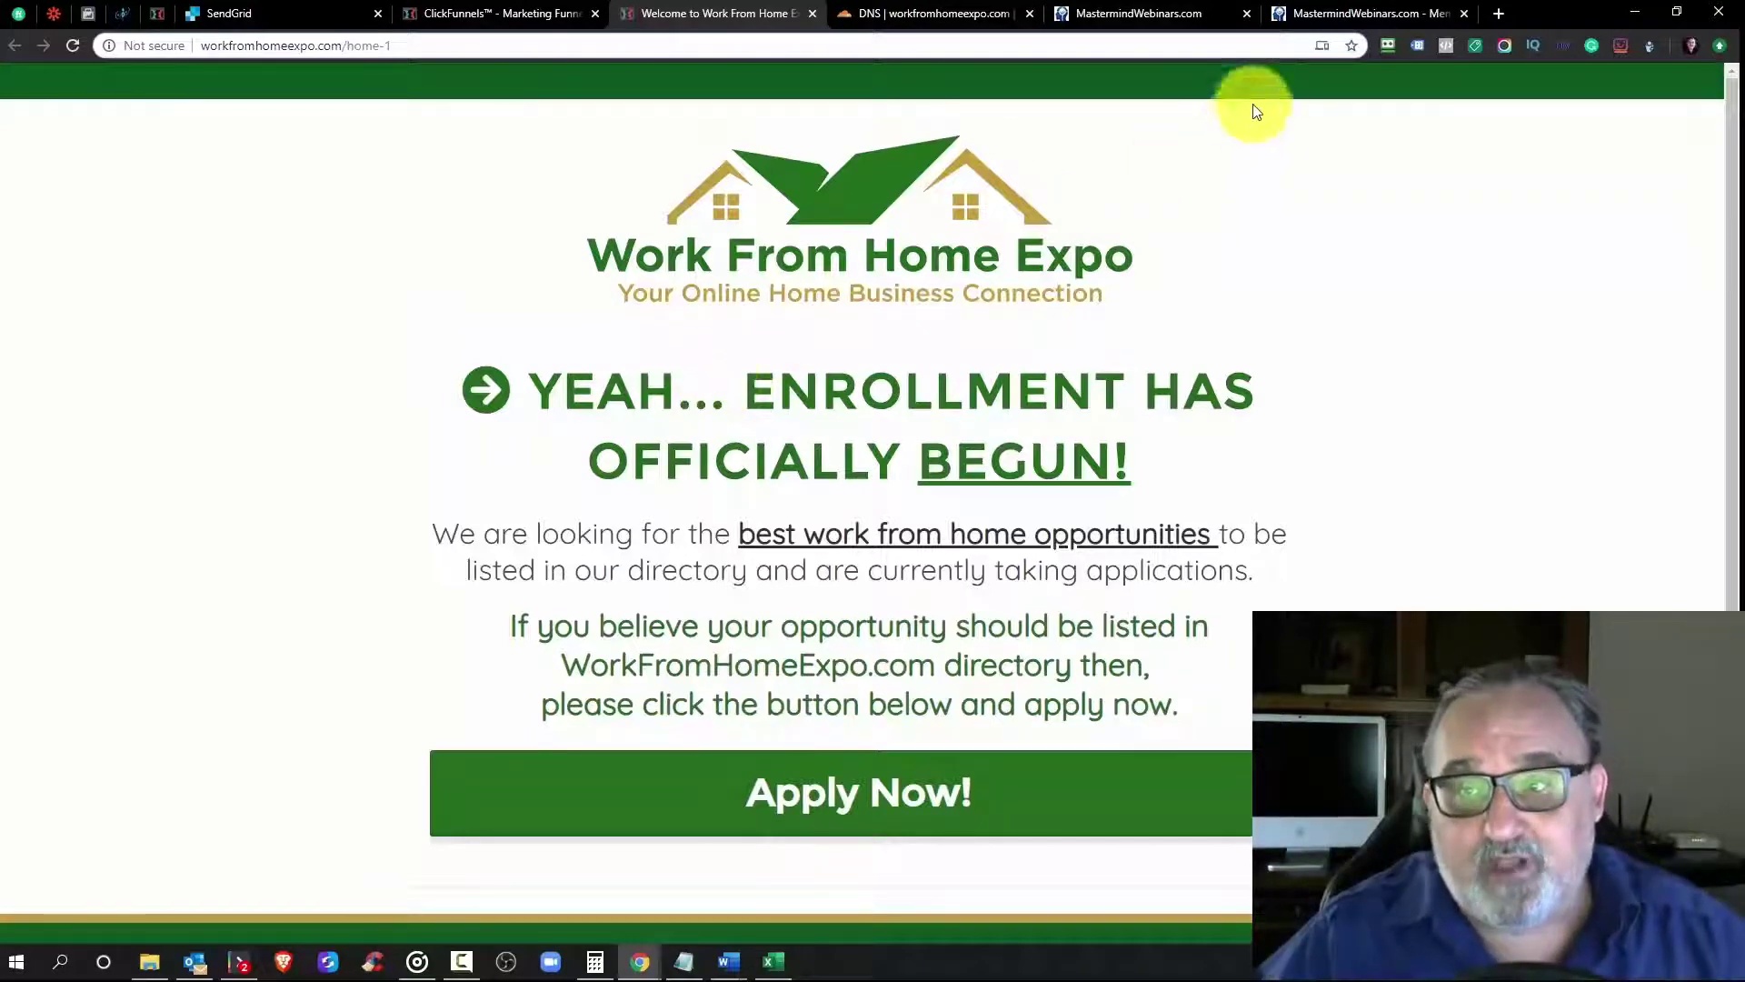
left_click(1137, 11)
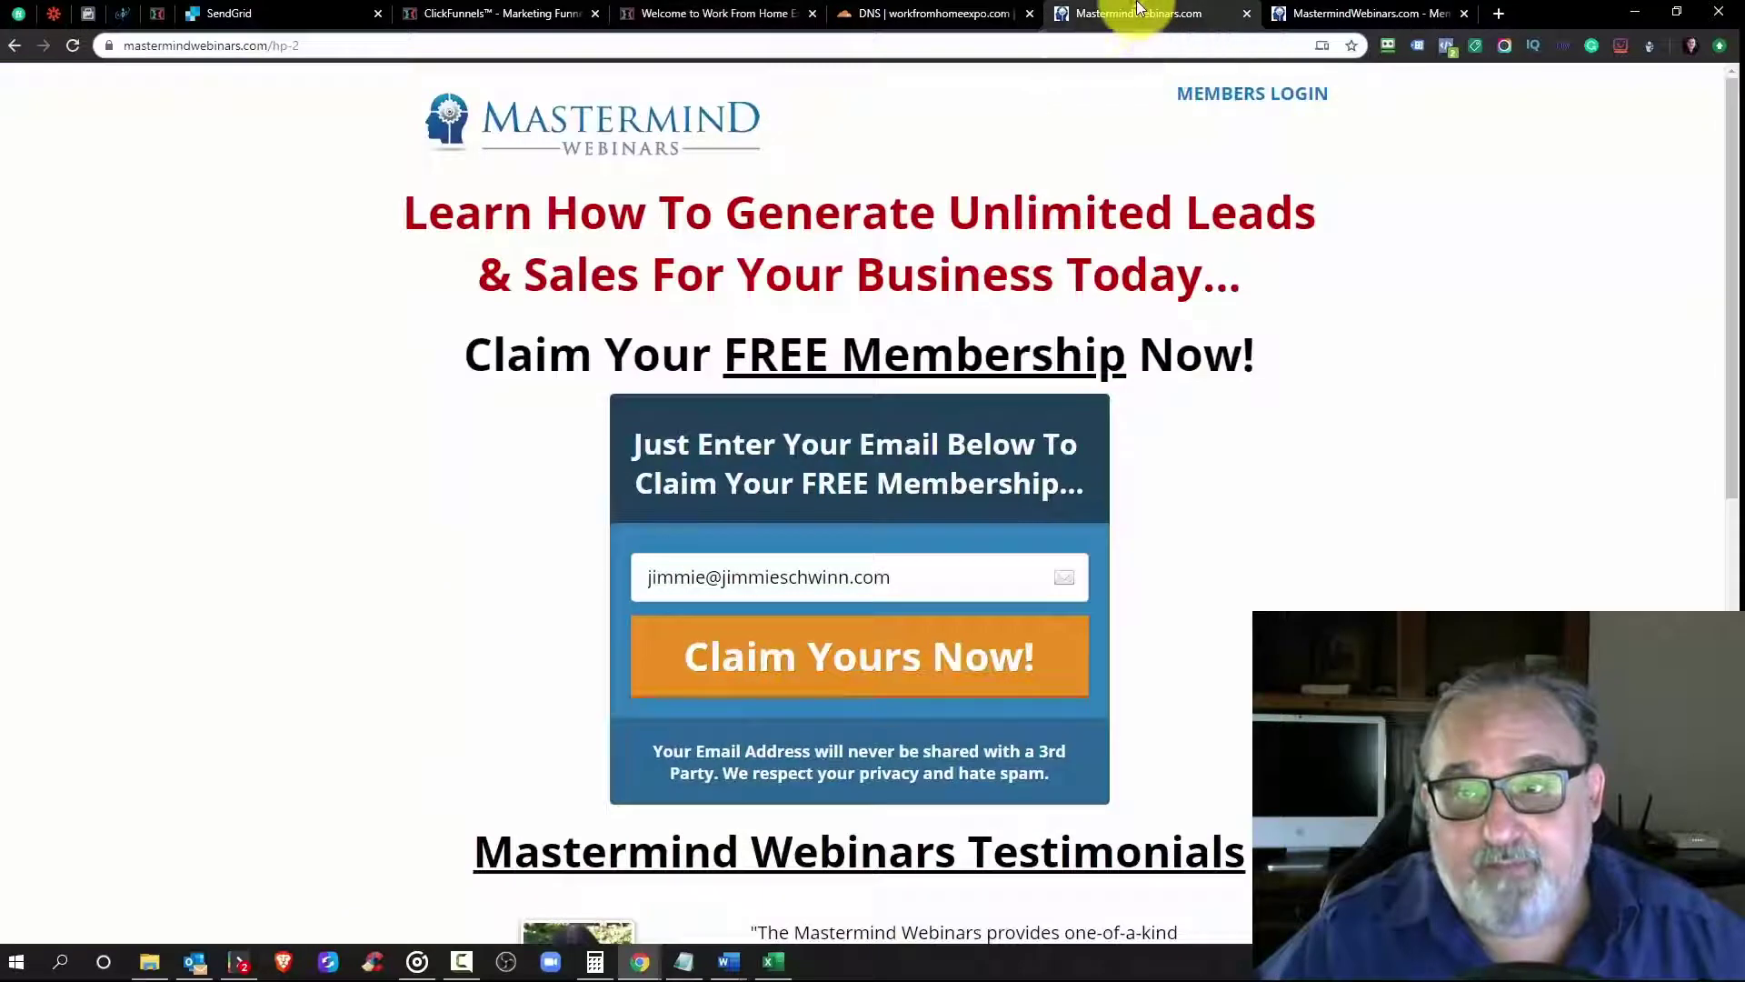
Step: Review the Sendgrid lesson in the Mastermind Webinars members area, including the Facebook group and Need More Help sections
left_click(1311, 15)
scroll(837, 337, "down", 4)
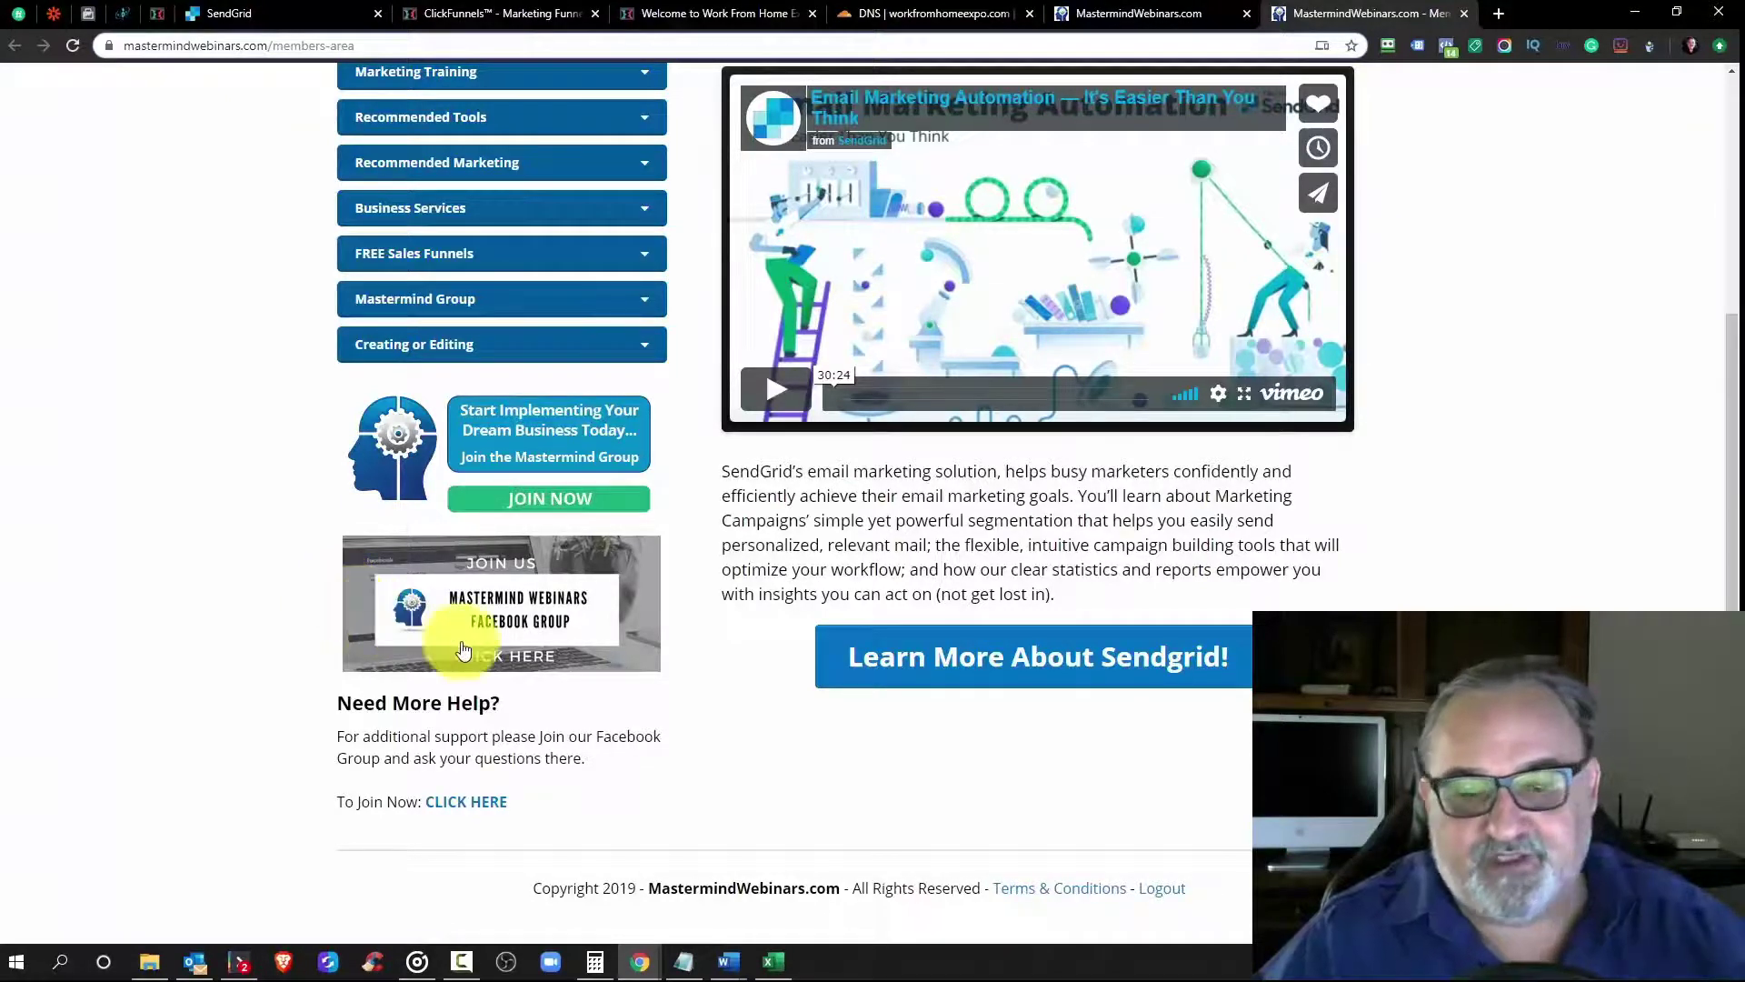
scroll(463, 650, "up", 3)
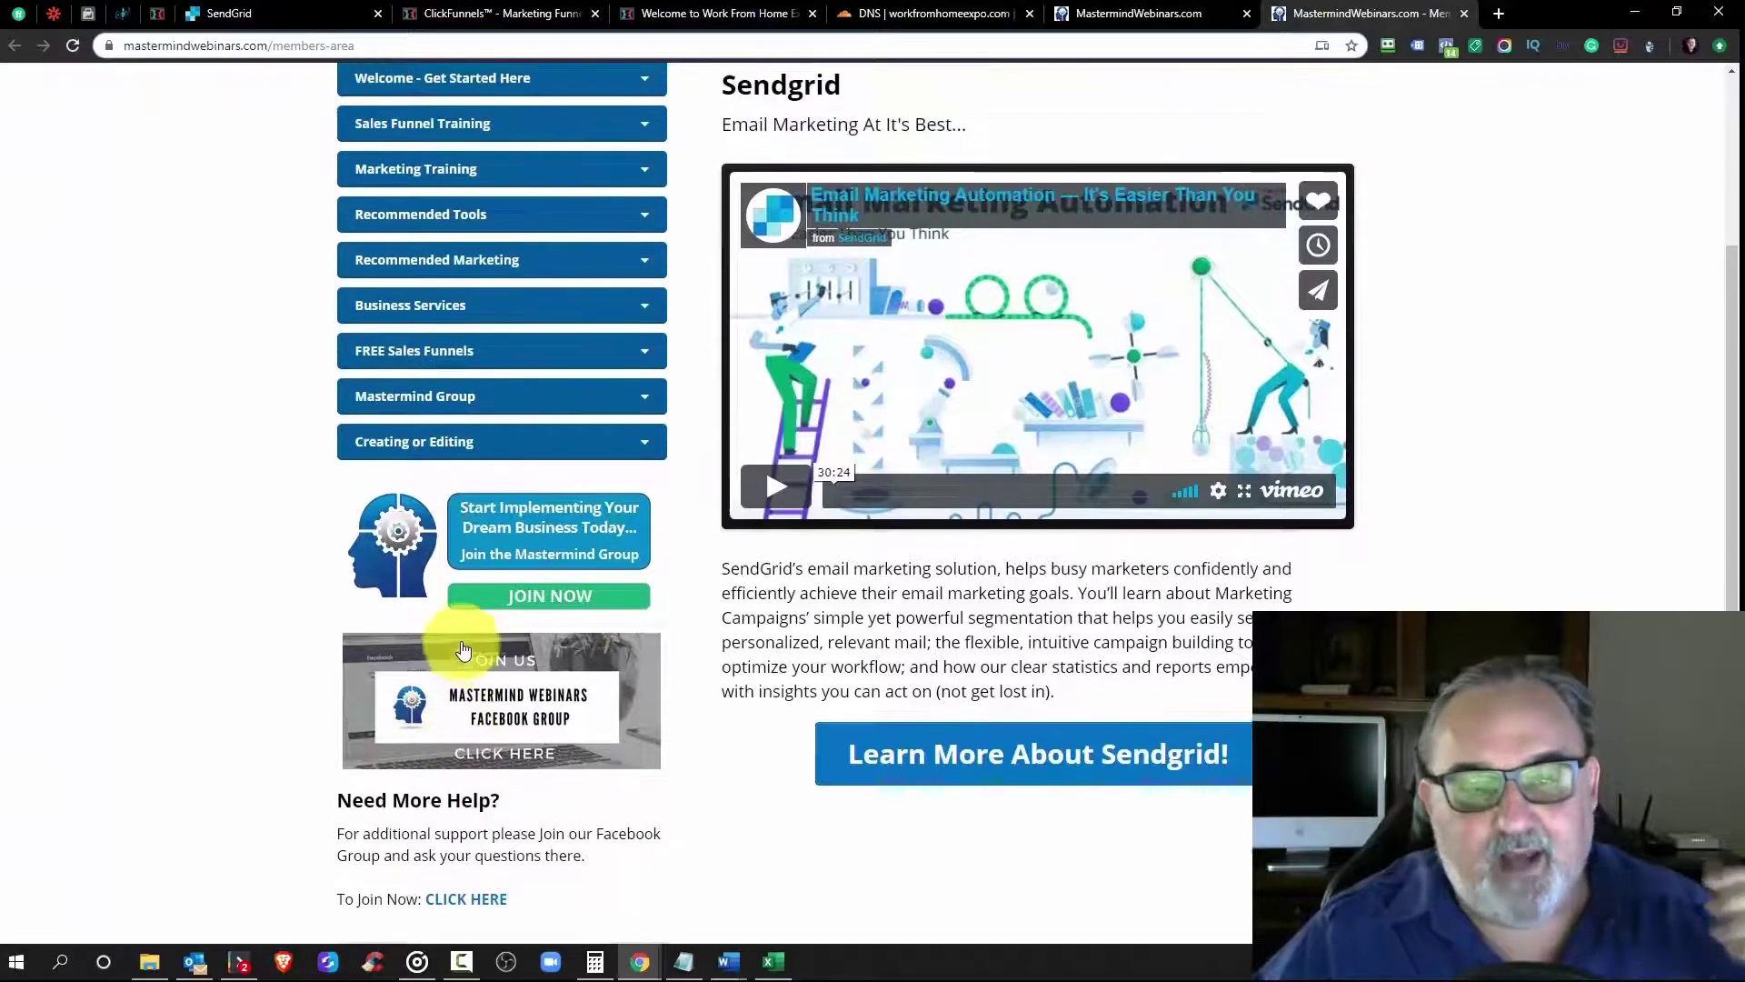
scroll(435, 774, "up", 1)
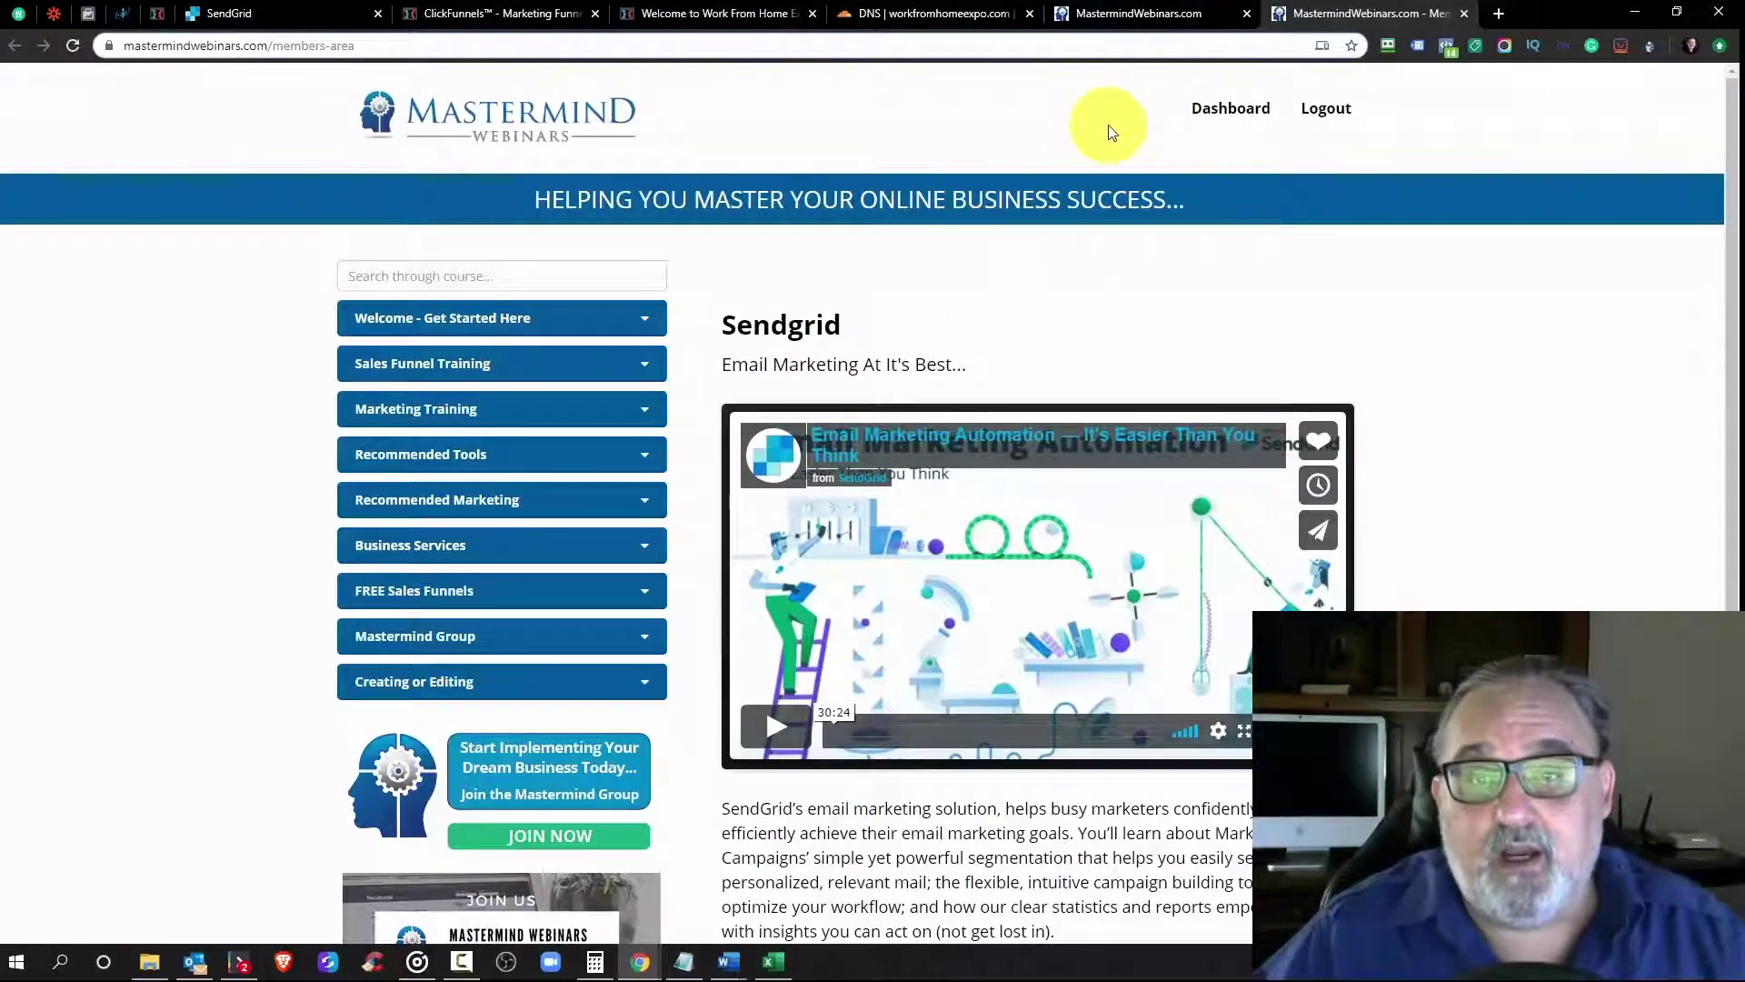
Step: Revisit the SendGrid mail settings and the Work From Home Expo landing page, then review the workfromhomeexpo.com DNS records in Cloudflare
left_click(491, 13)
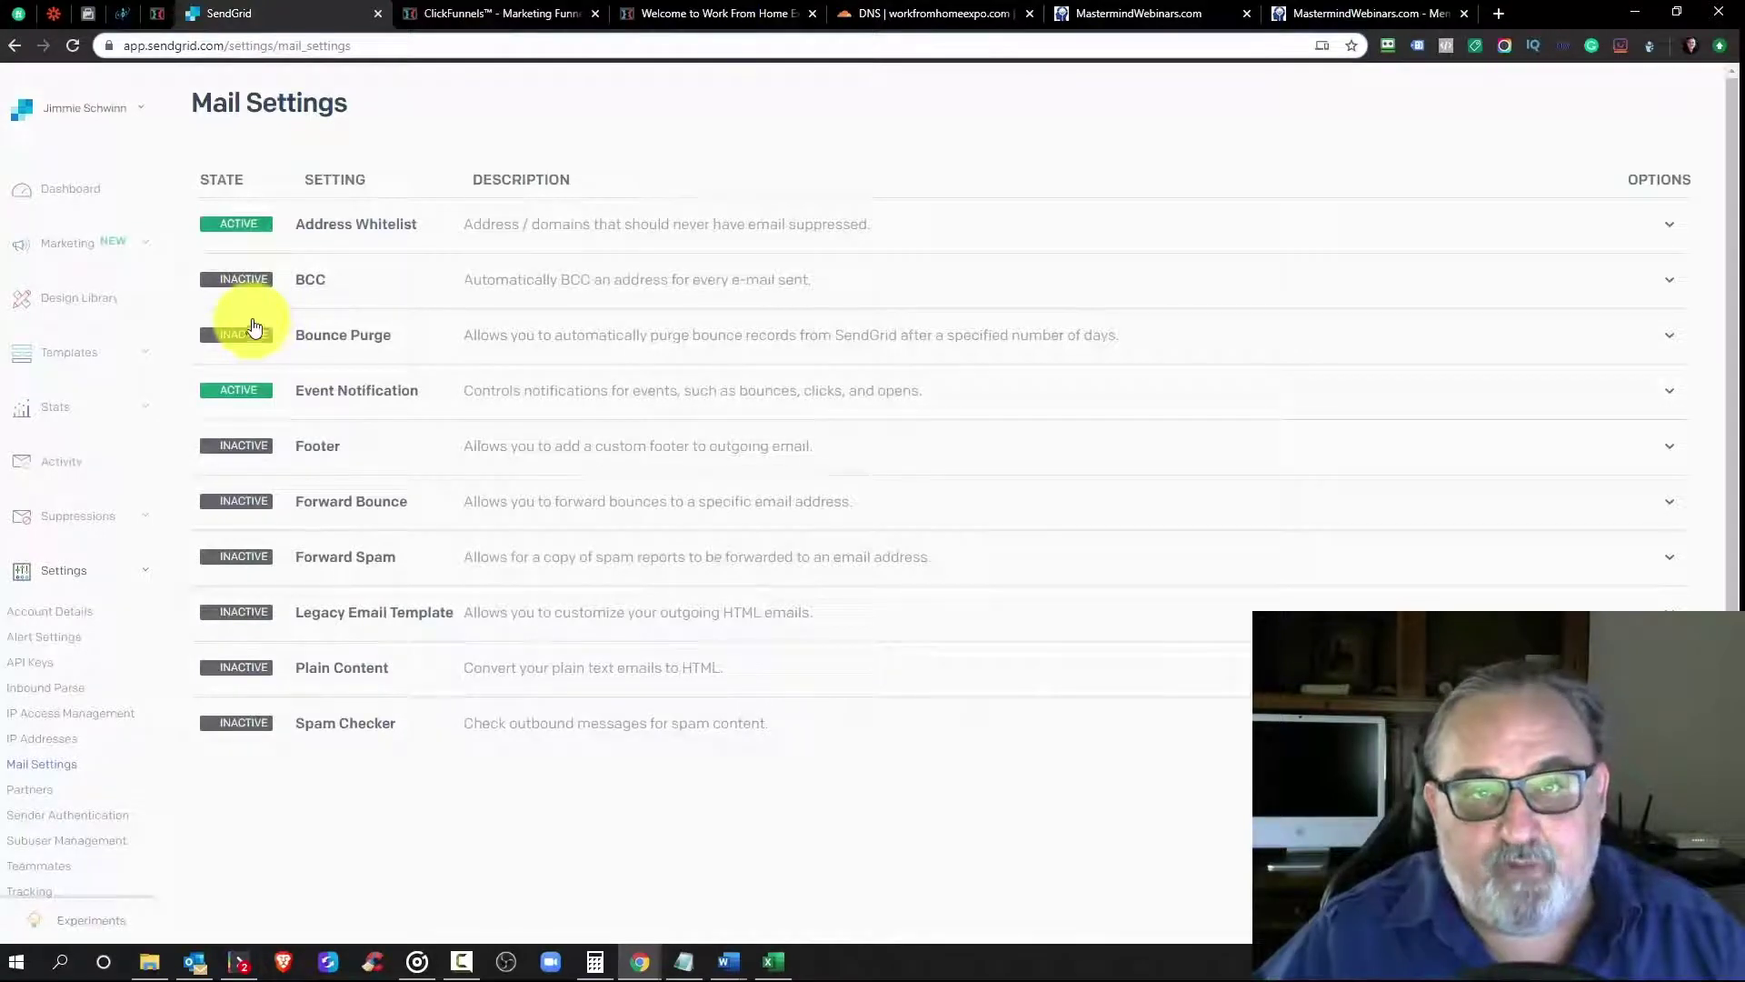
left_click(661, 20)
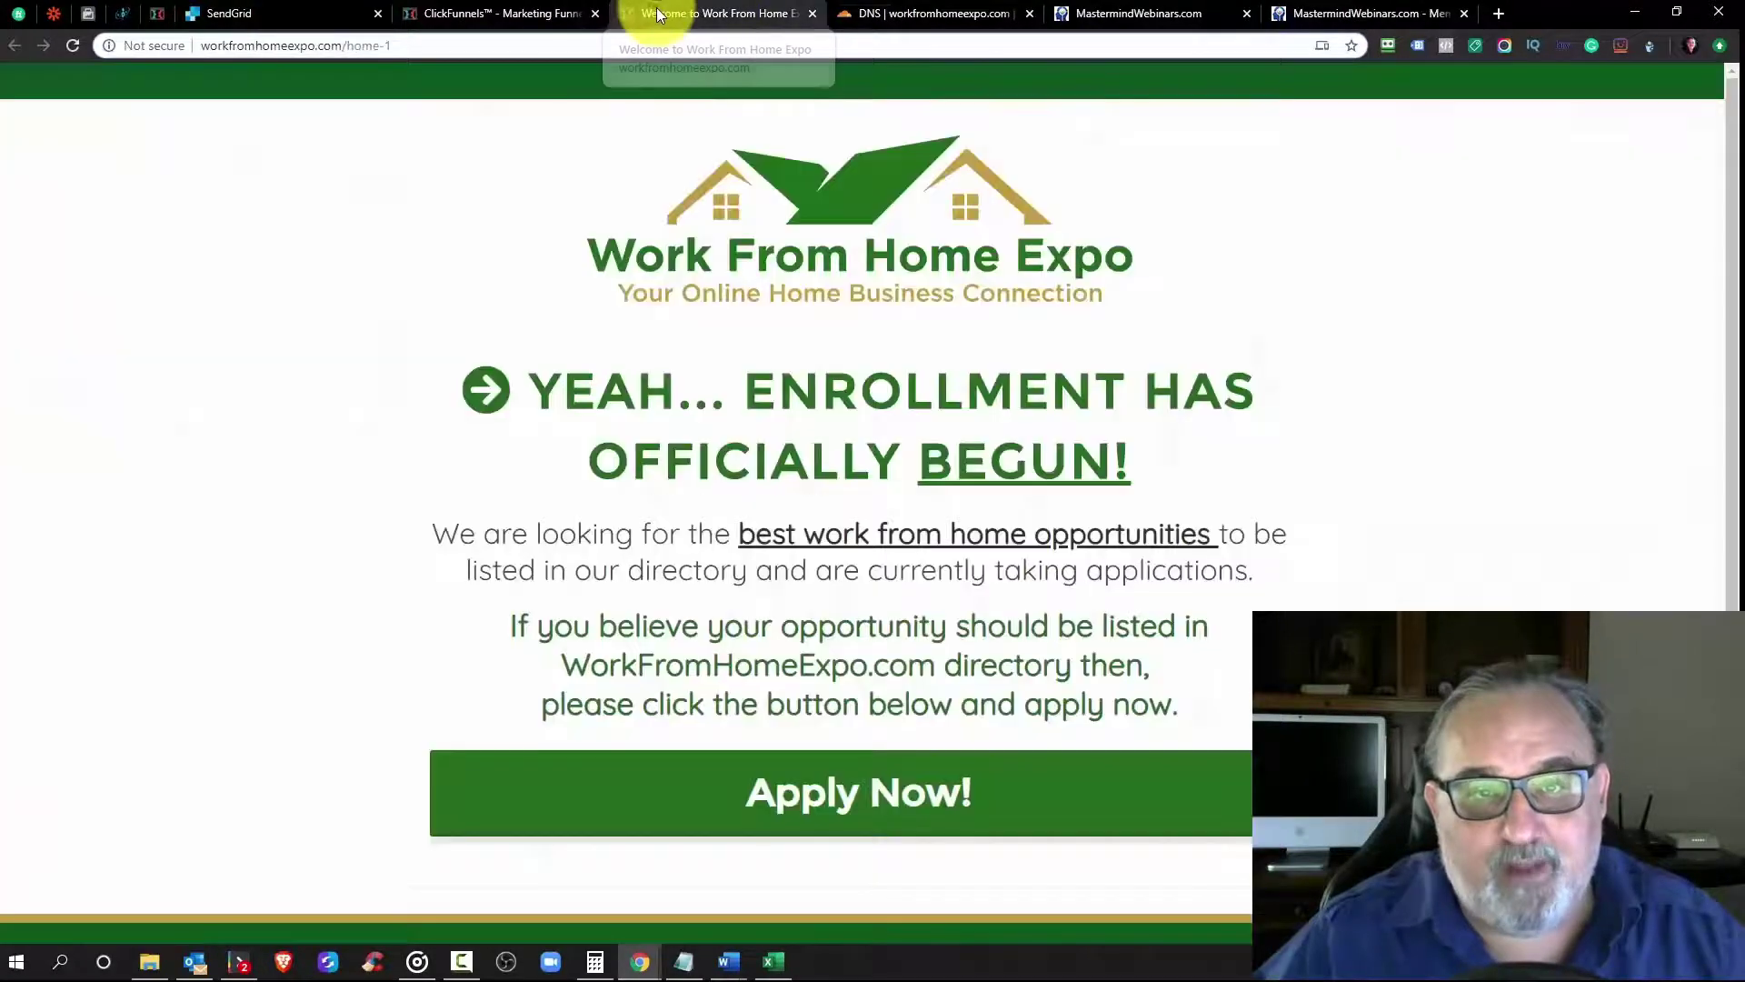
left_click(358, 45)
left_click(944, 11)
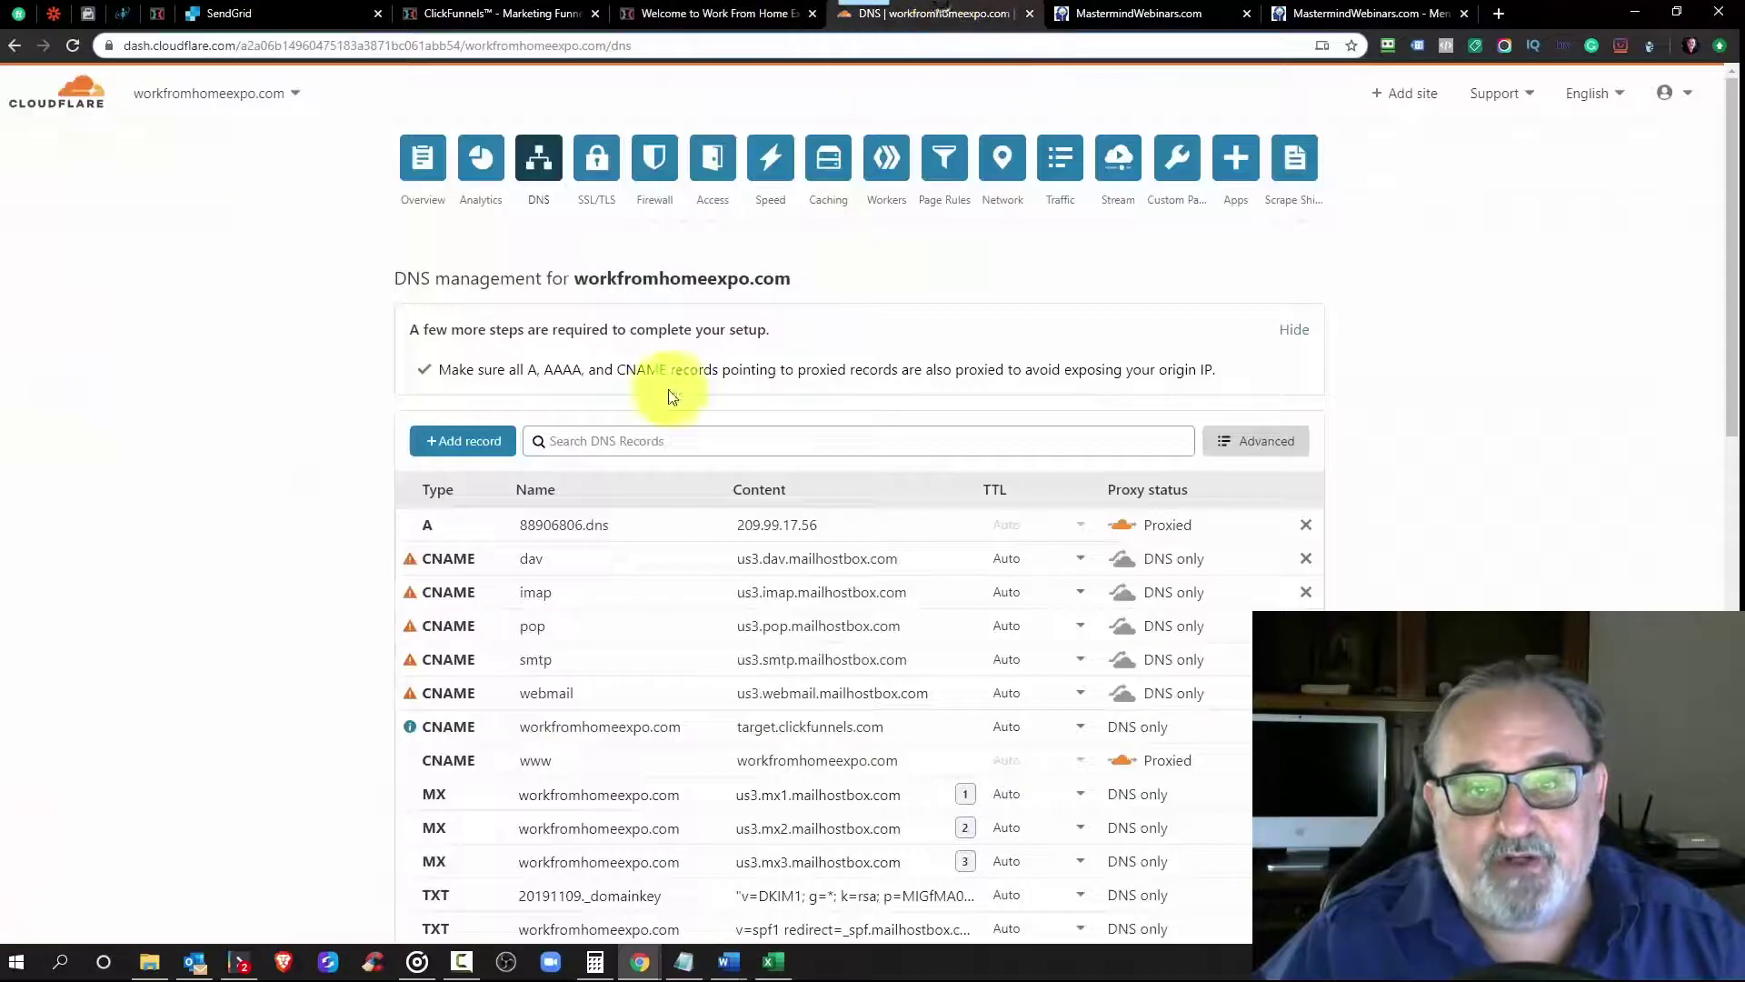
scroll(524, 436, "down", 4)
scroll(545, 491, "up", 3)
scroll(562, 518, "up", 1)
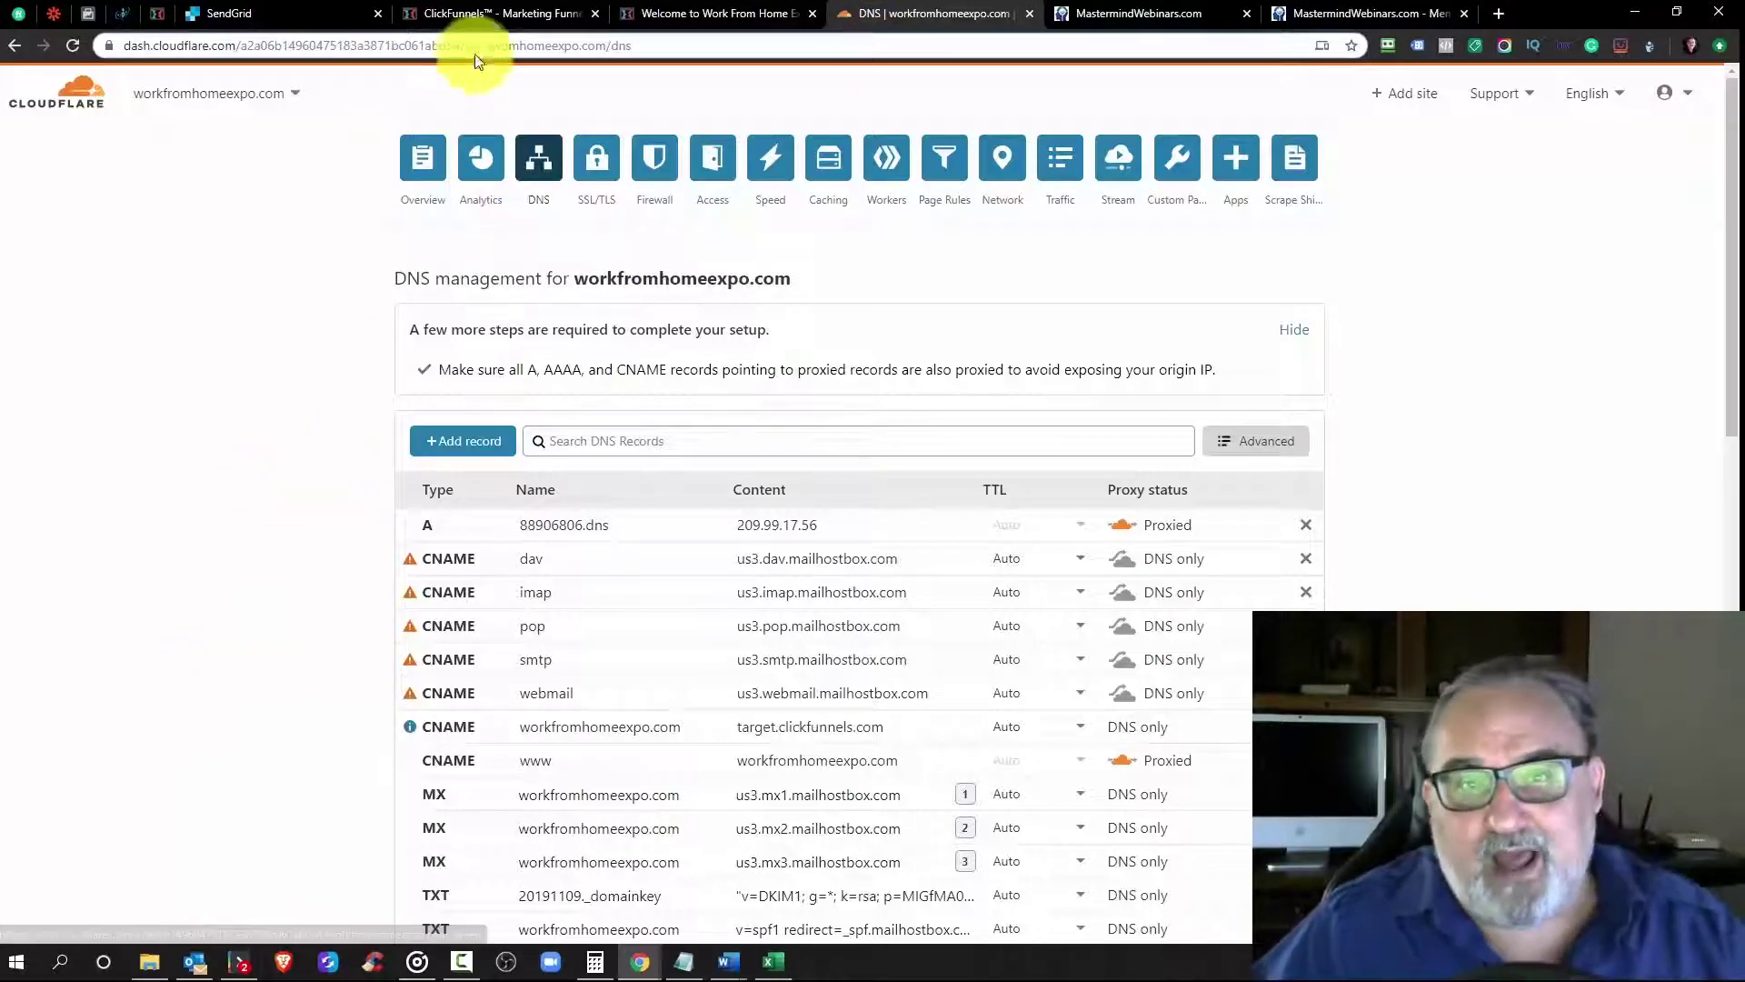
Step: Compare the Work From Home Expo landing page with the Mastermind Webinars free membership page, viewing the landing page down to its footer
left_click(662, 18)
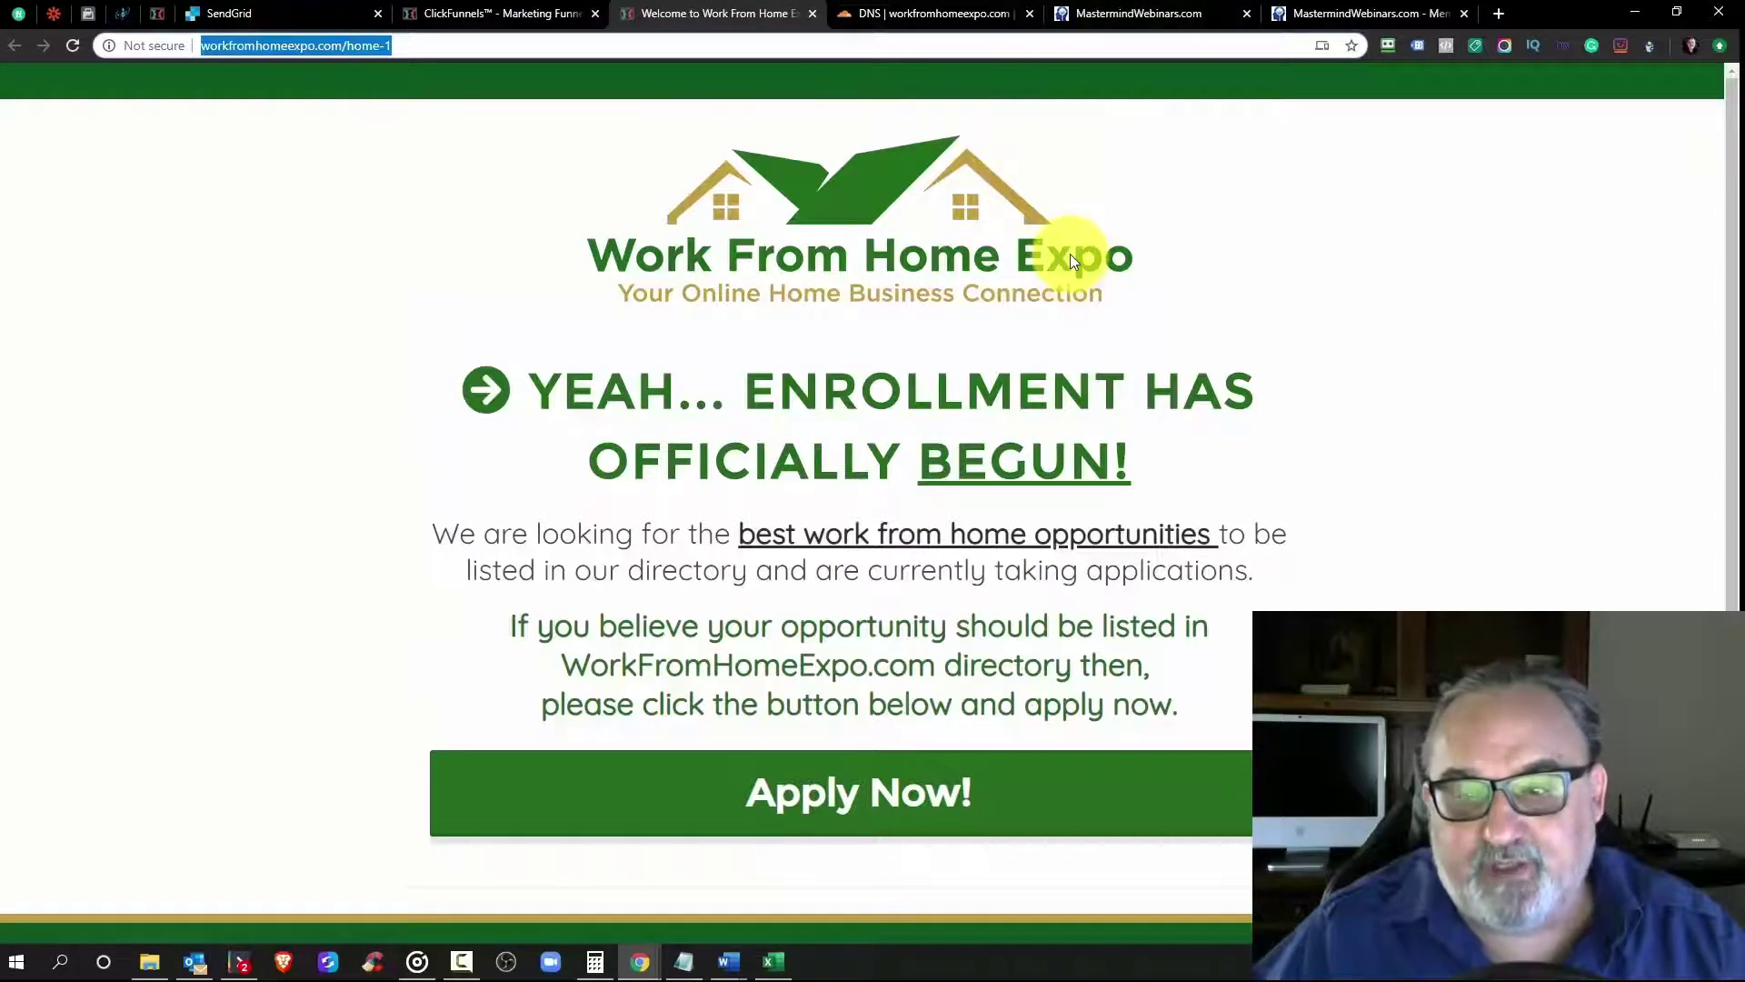
left_click(1200, 13)
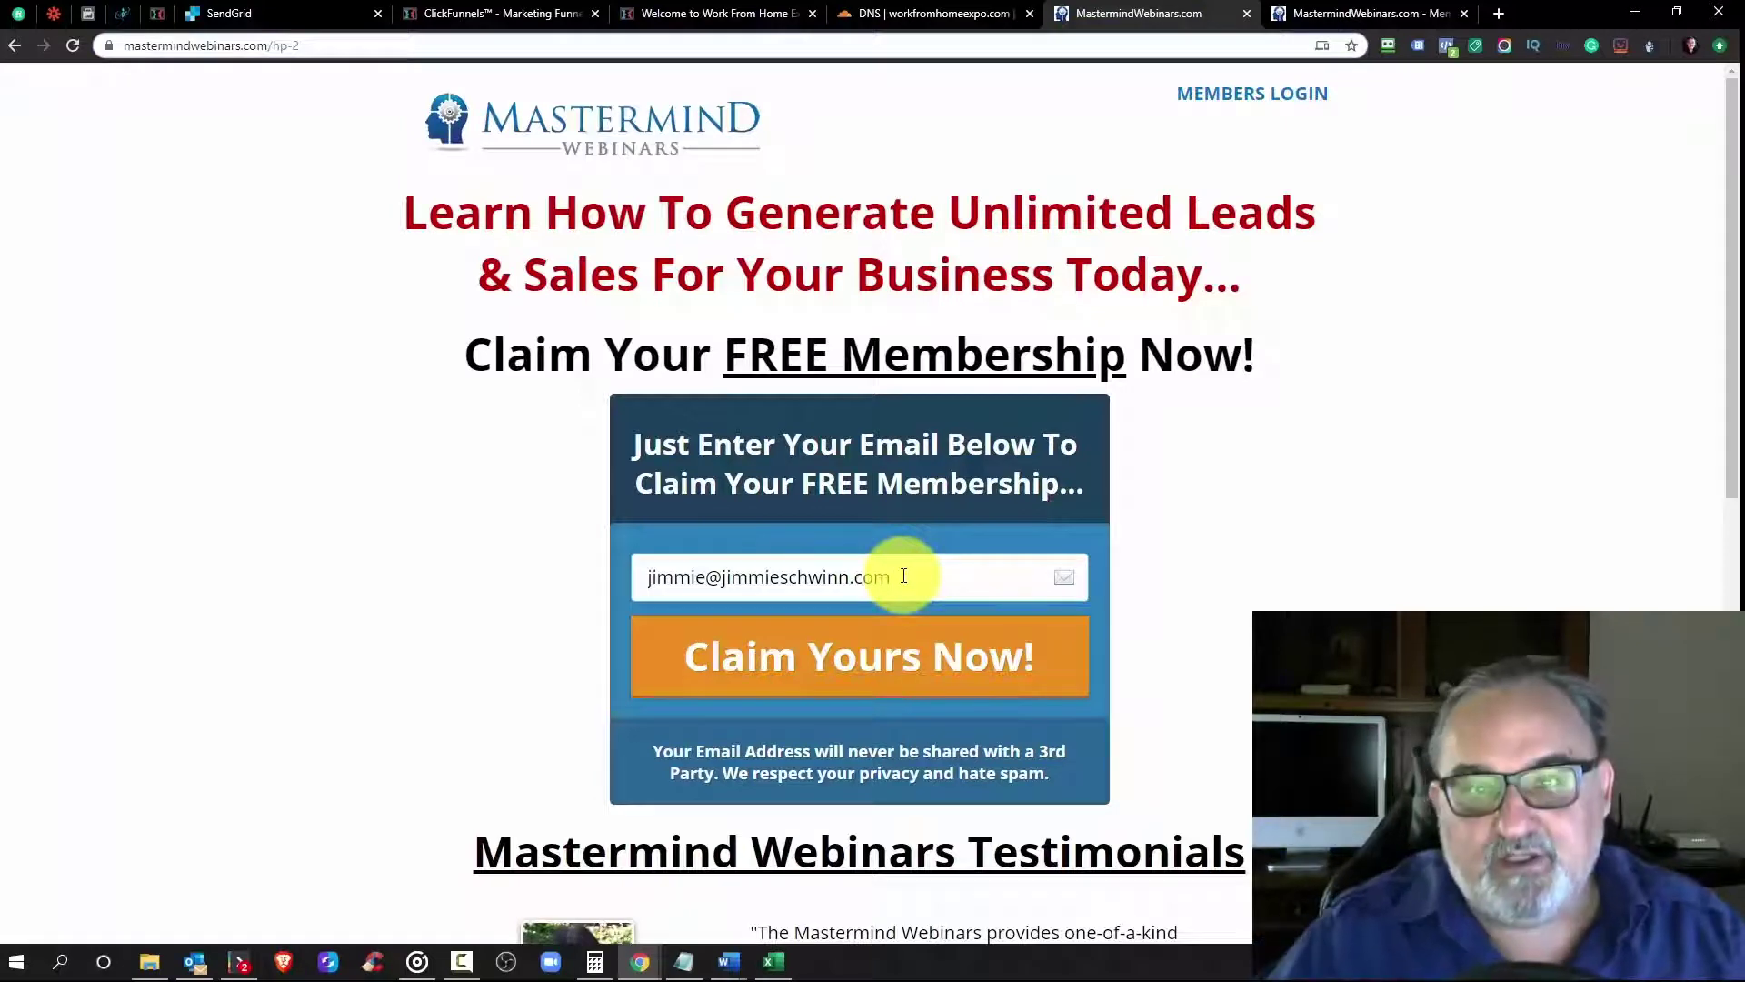
left_click(653, 9)
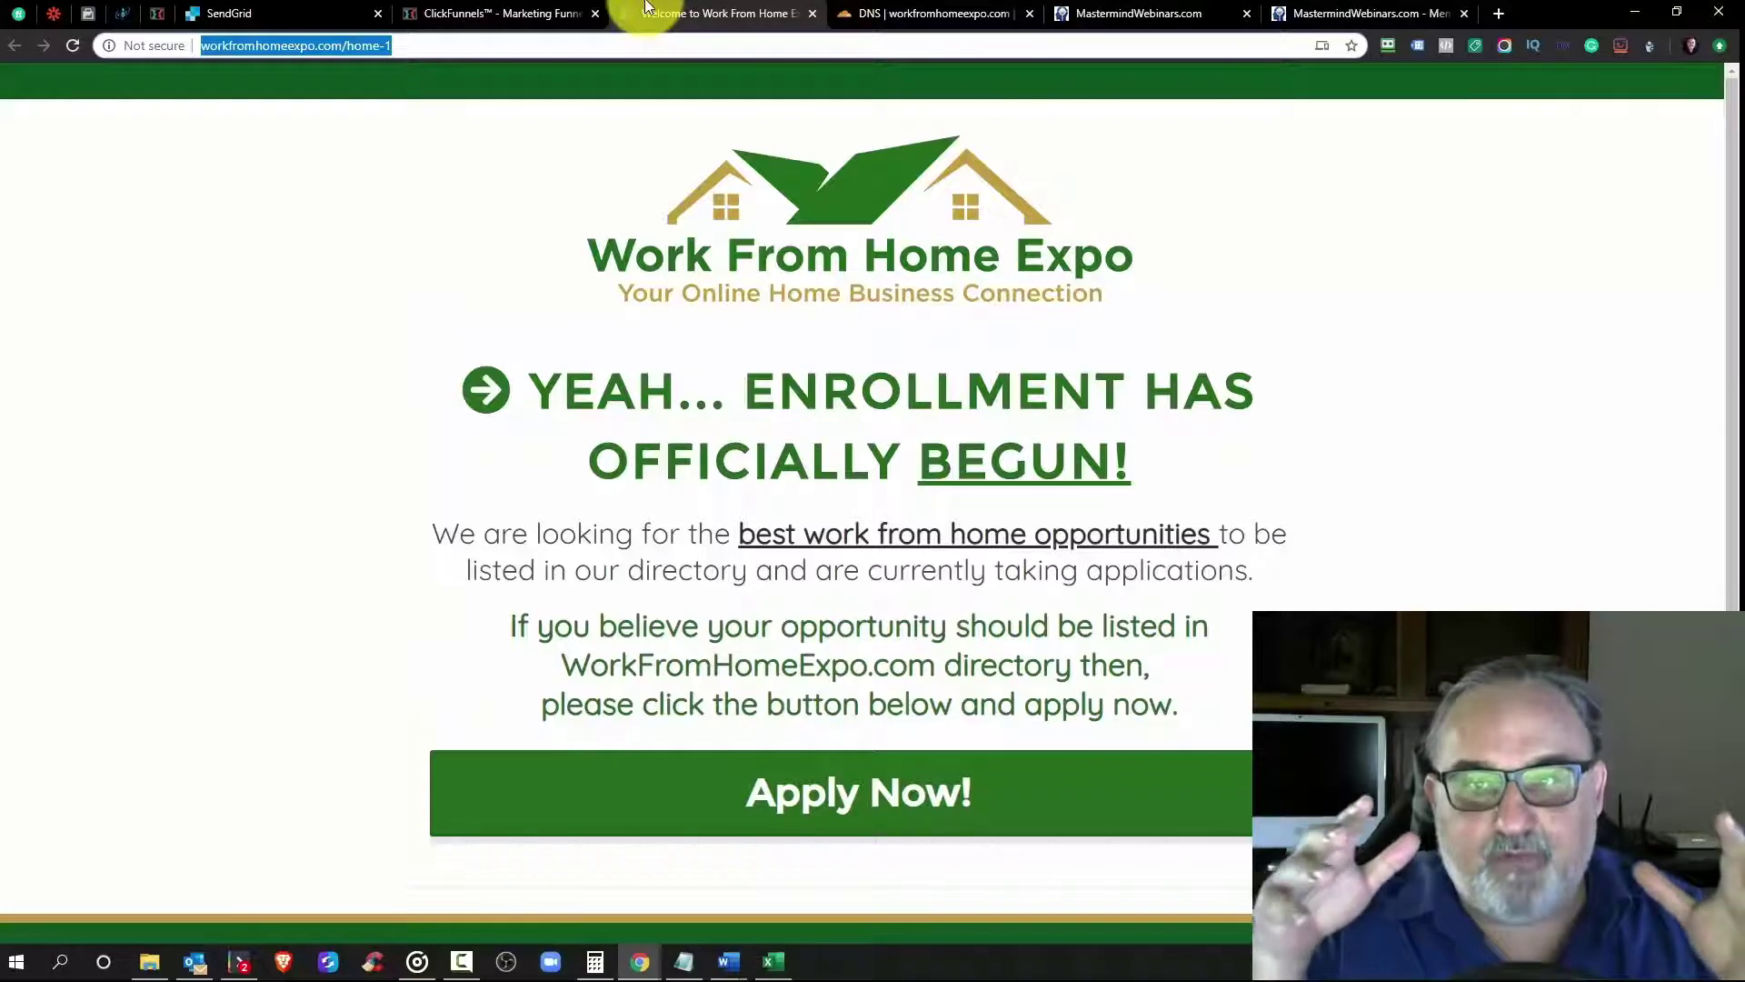
left_click(1114, 7)
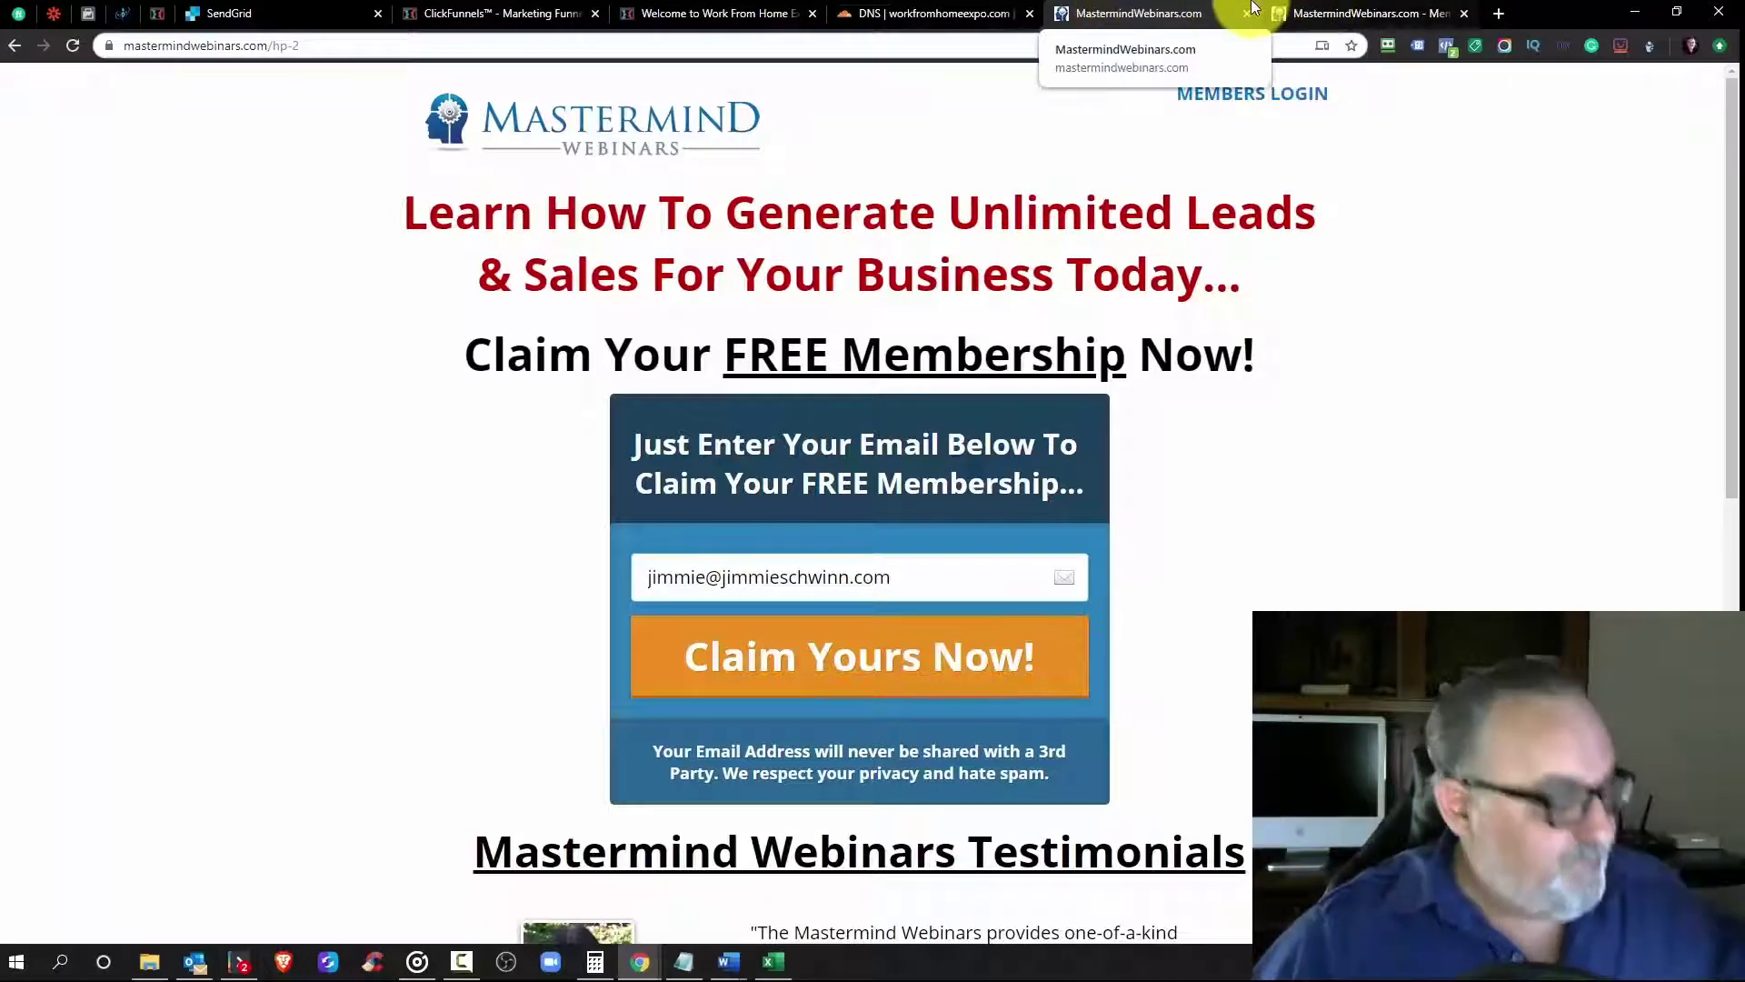
left_click(709, 13)
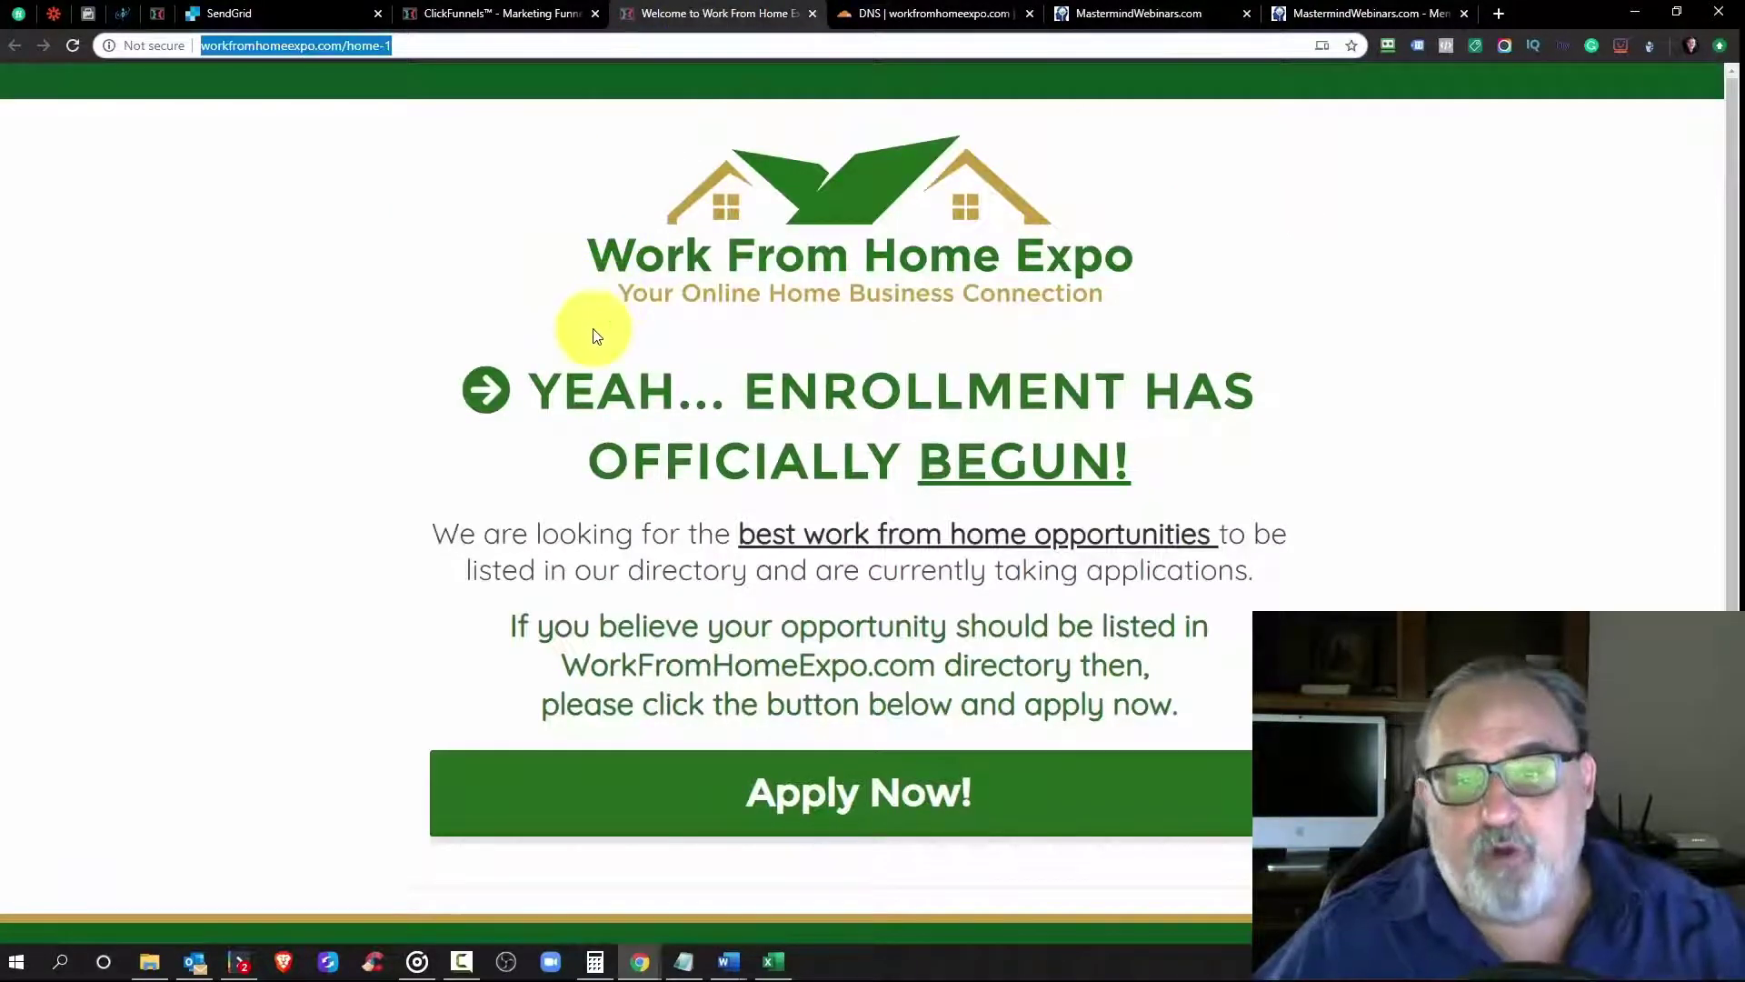
scroll(623, 394, "down", 2)
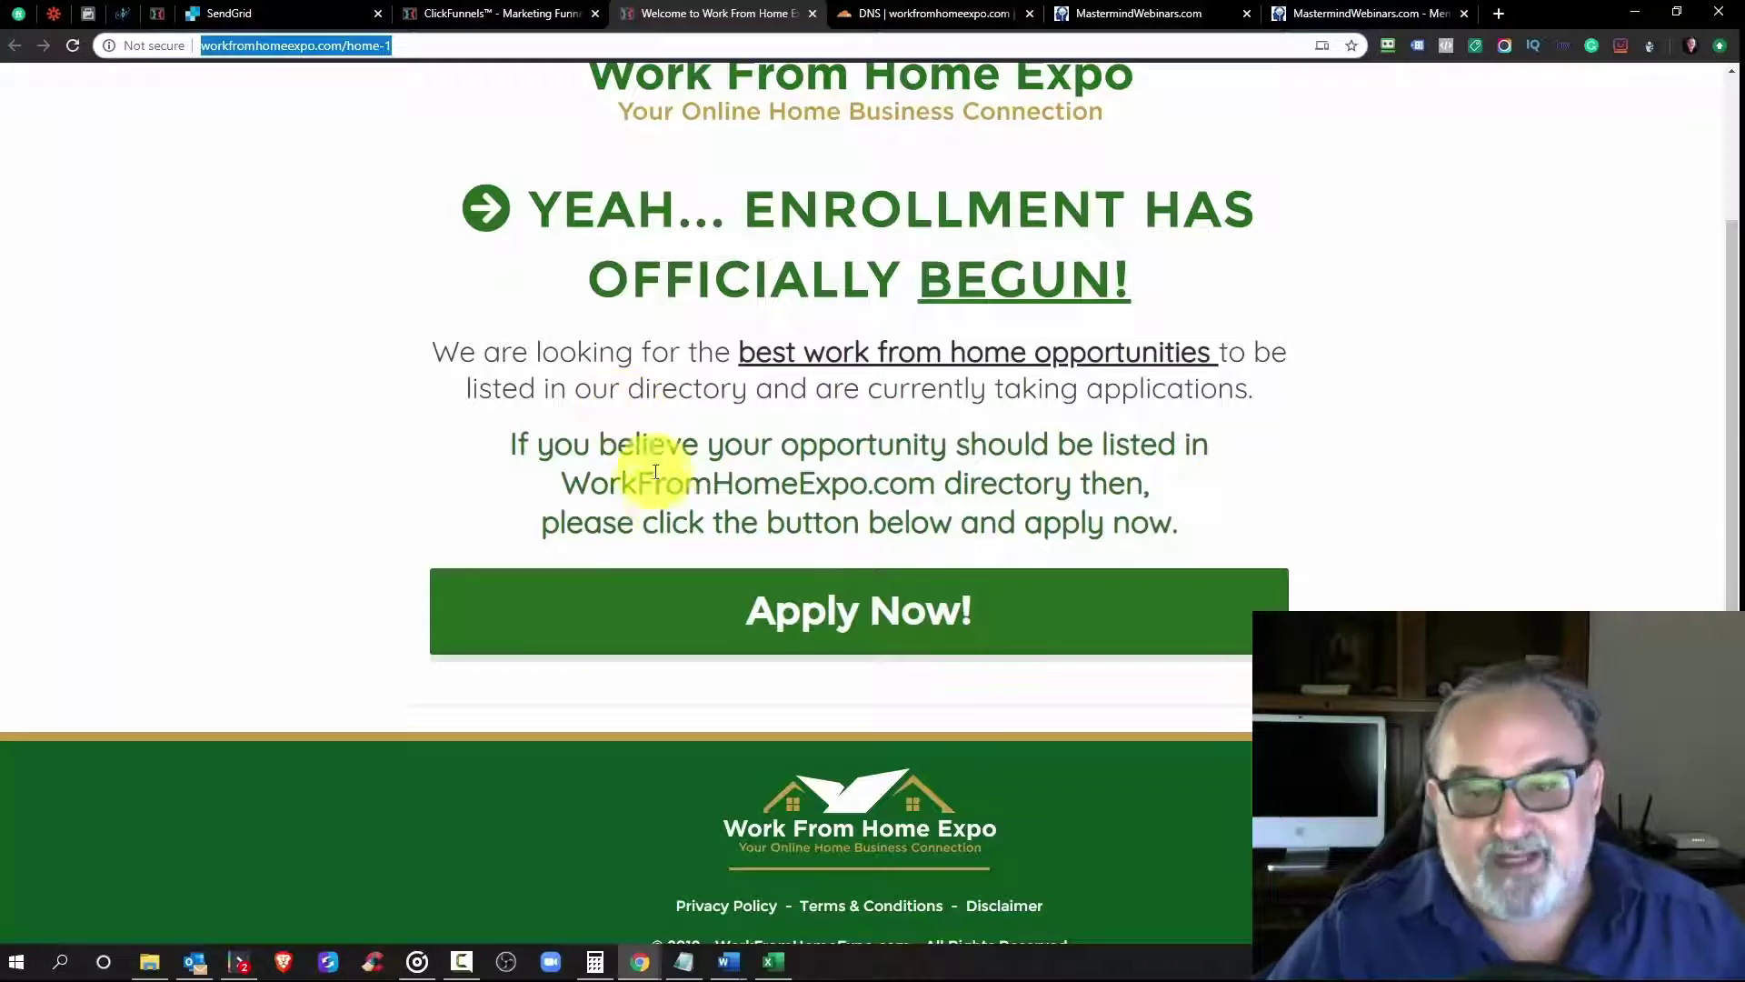
scroll(627, 409, "up", 2)
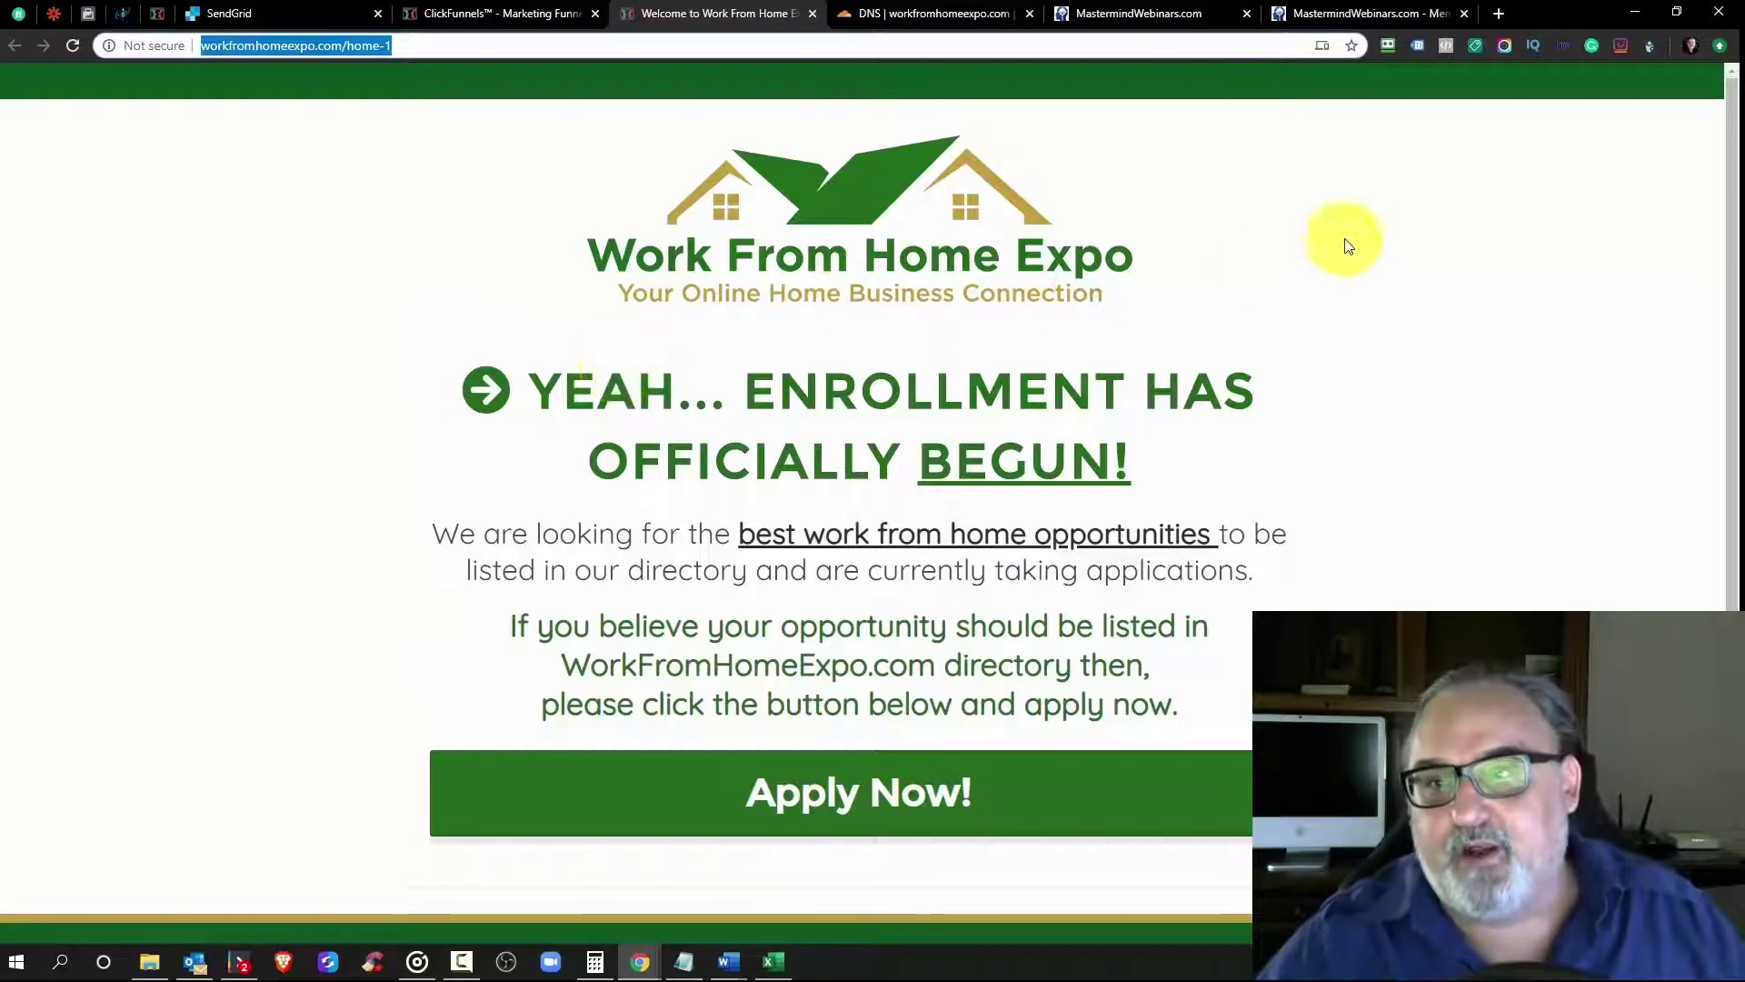
Step: In the Mastermind Webinars members area, review the Mastermind Group Membership benefits under Business Services and highlight the discounted monthly and yearly prices
left_click(1277, 9)
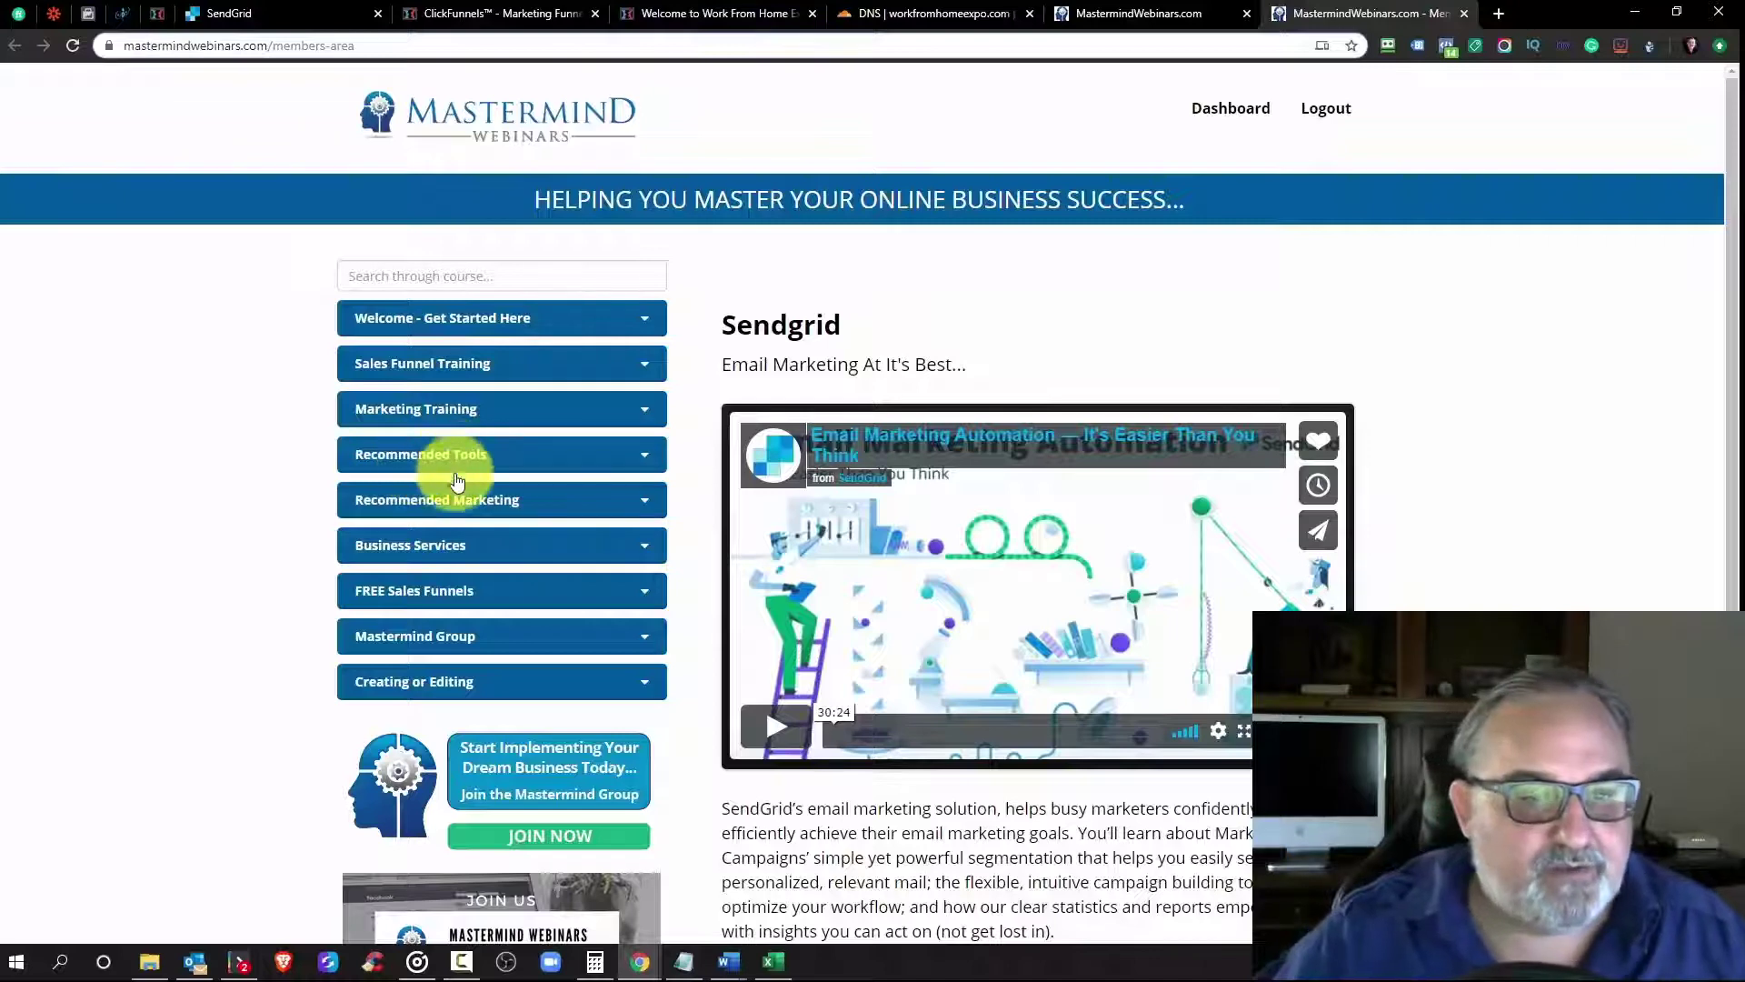
left_click(427, 548)
scroll(428, 552, "down", 1)
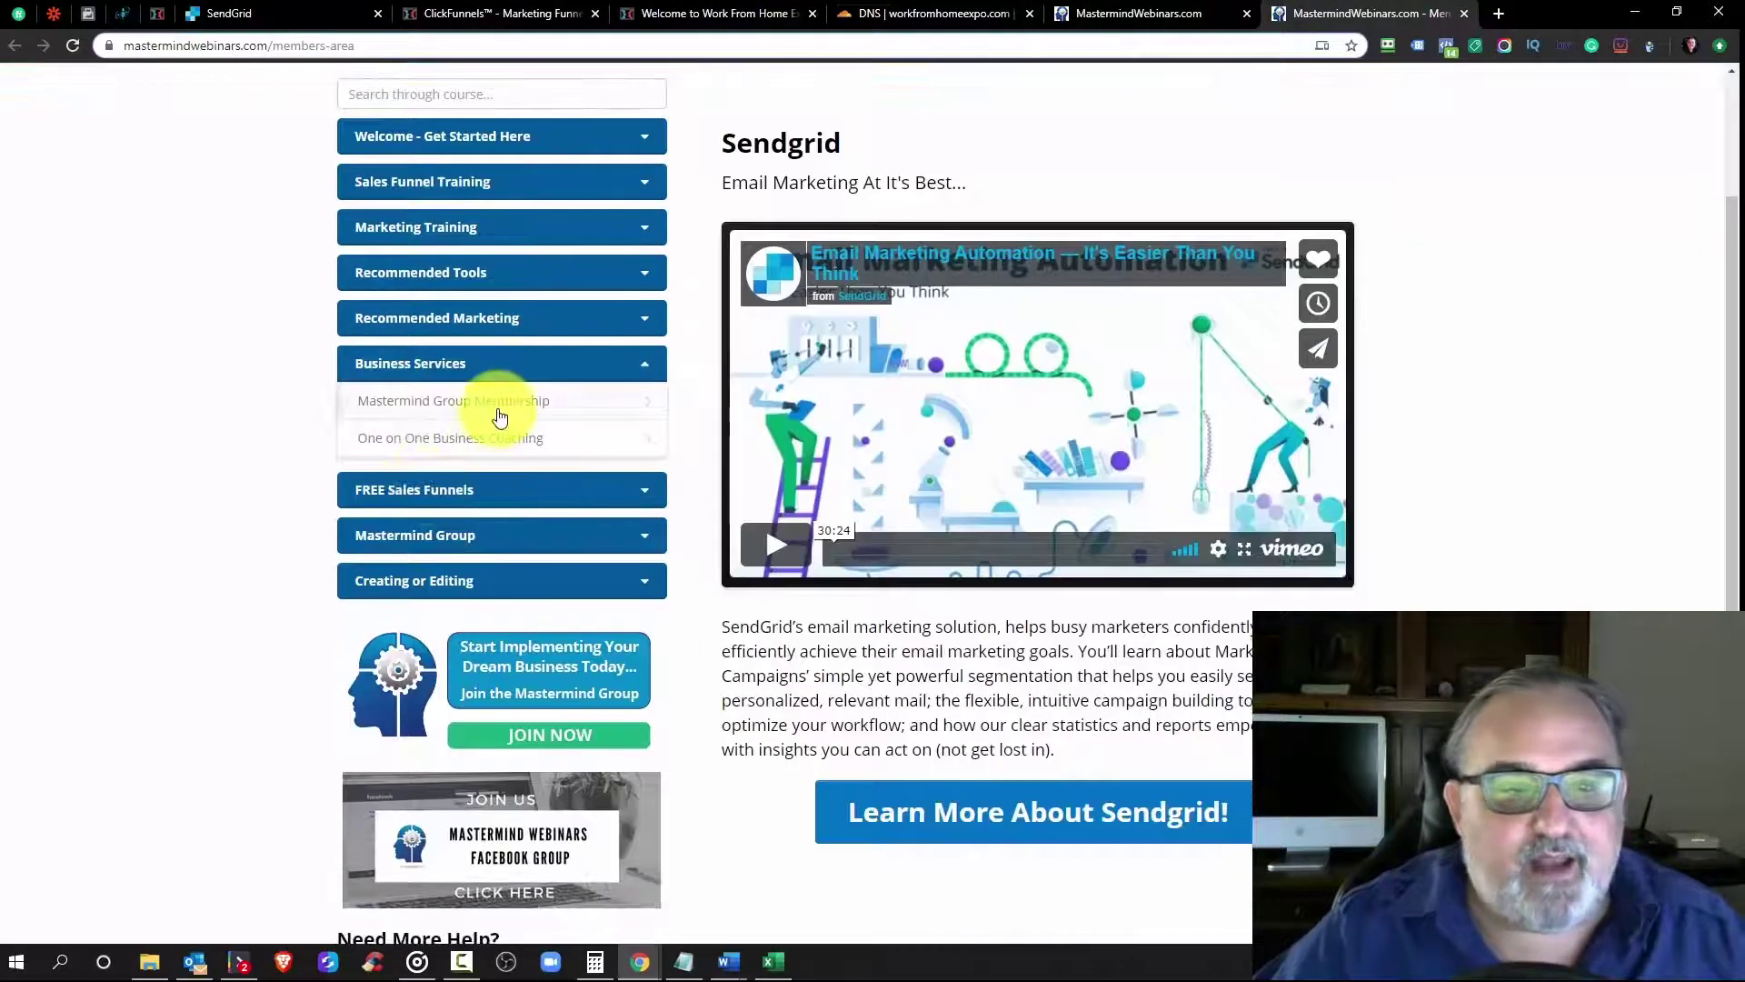
left_click(499, 404)
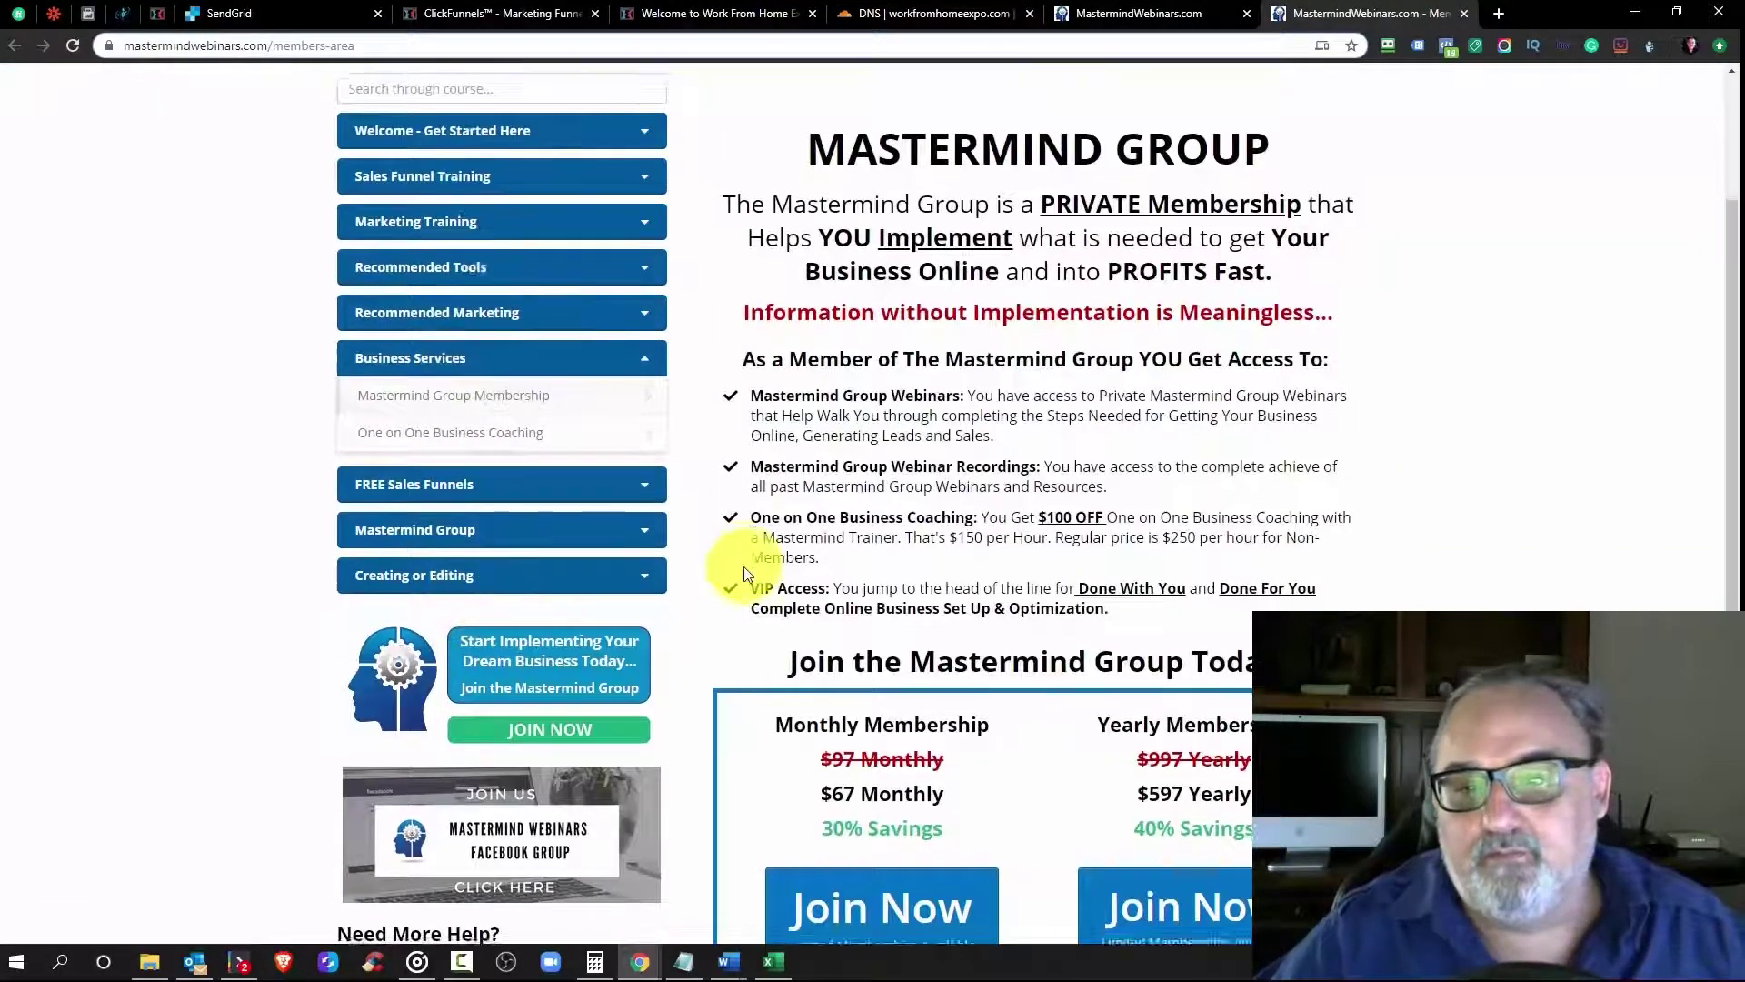
scroll(741, 571, "down", 3)
left_click_drag(819, 562, 950, 564)
double_click(1222, 565)
triple_click(1222, 565)
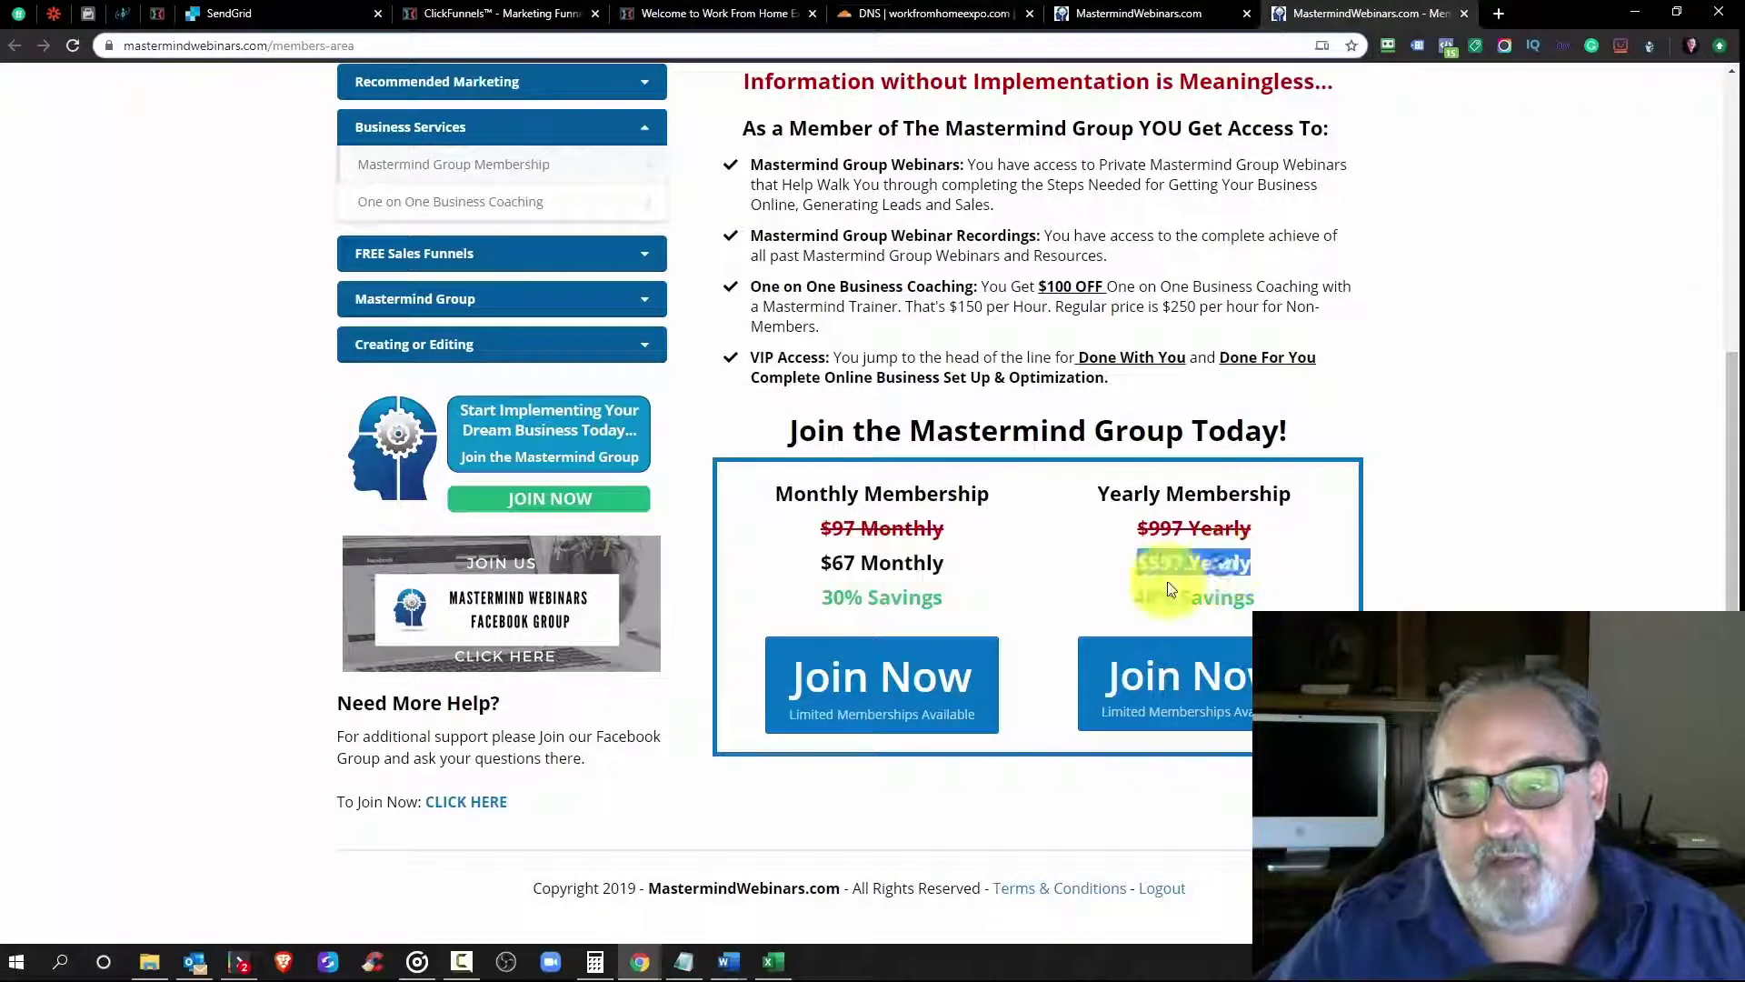
triple_click(886, 564)
triple_click(1168, 562)
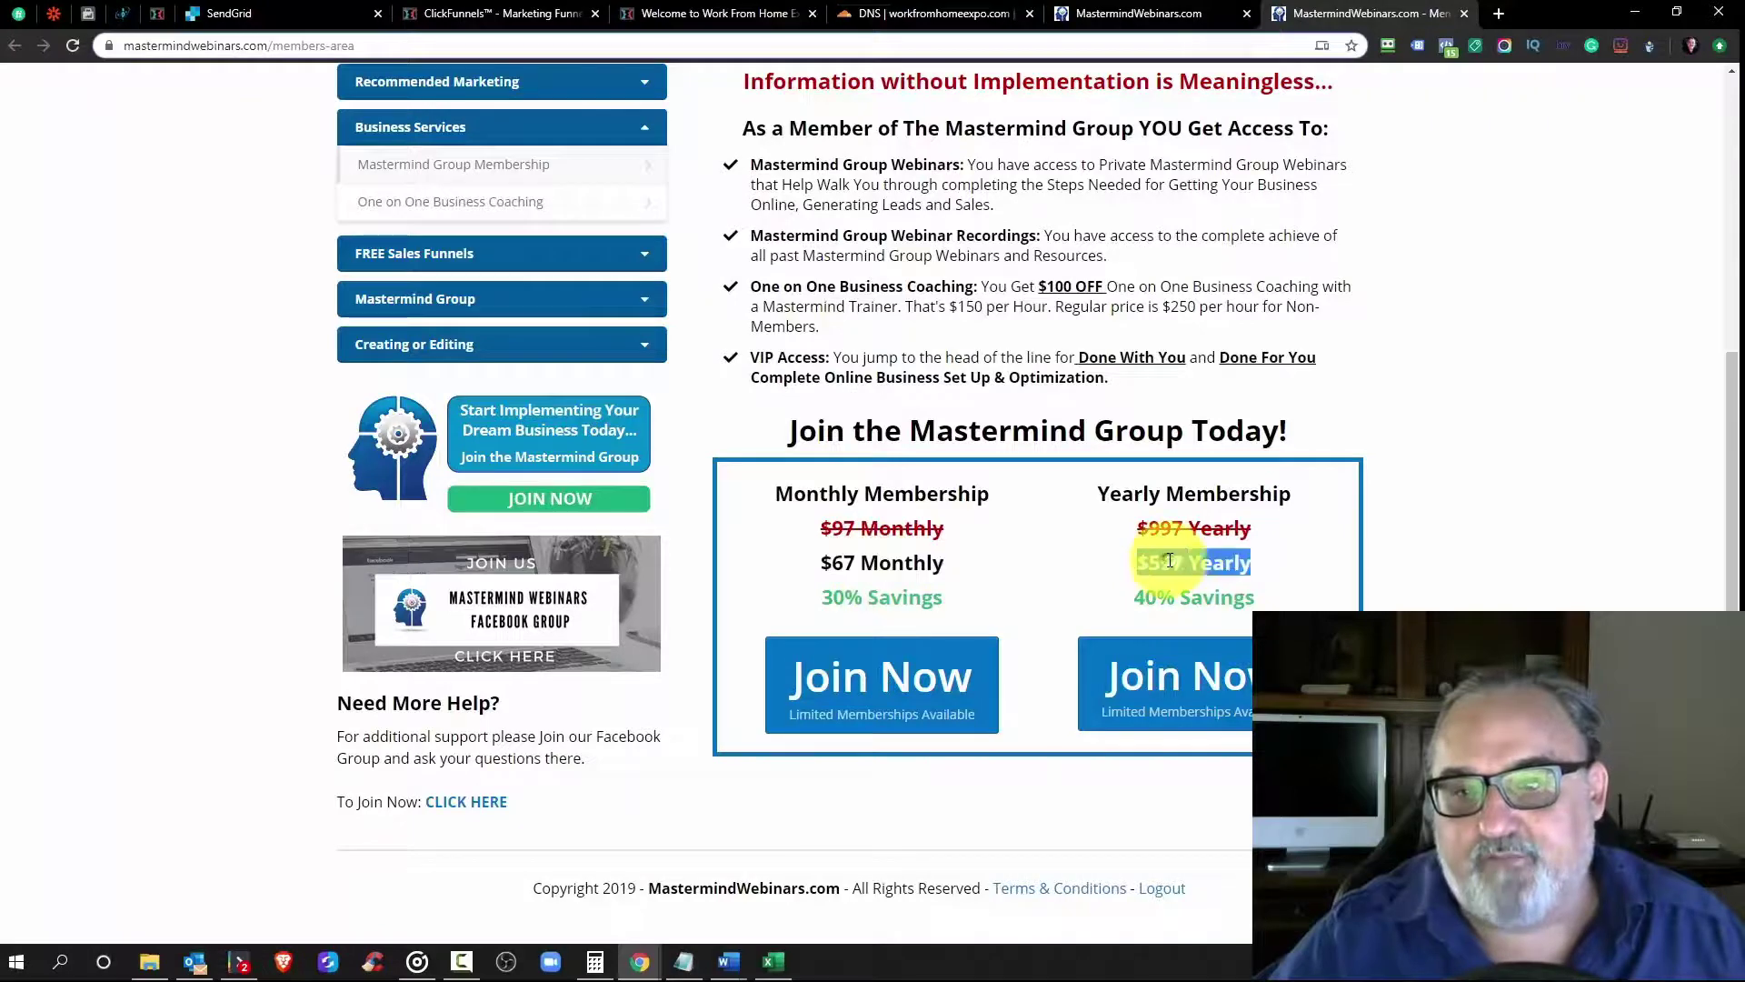
scroll(837, 463, "up", 3)
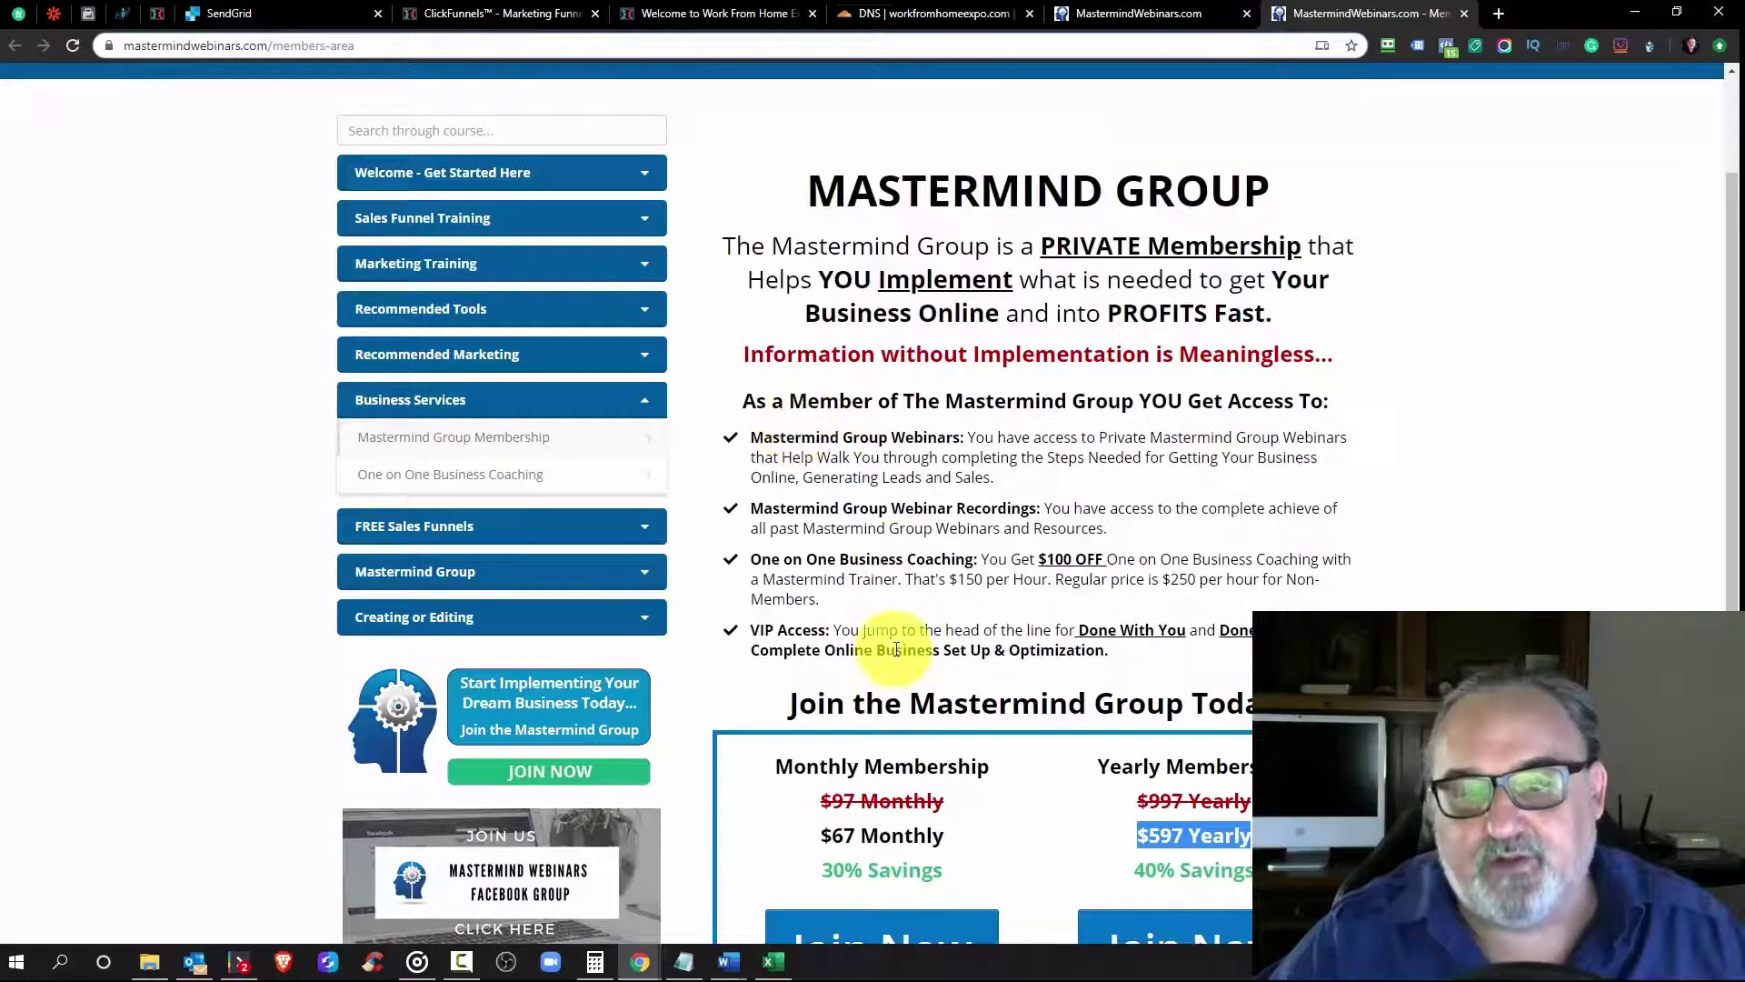
Step: View the One on One Business Coaching offer, return to Mastermind Group Membership, highlight its red tagline and collapse Business Services
left_click(527, 487)
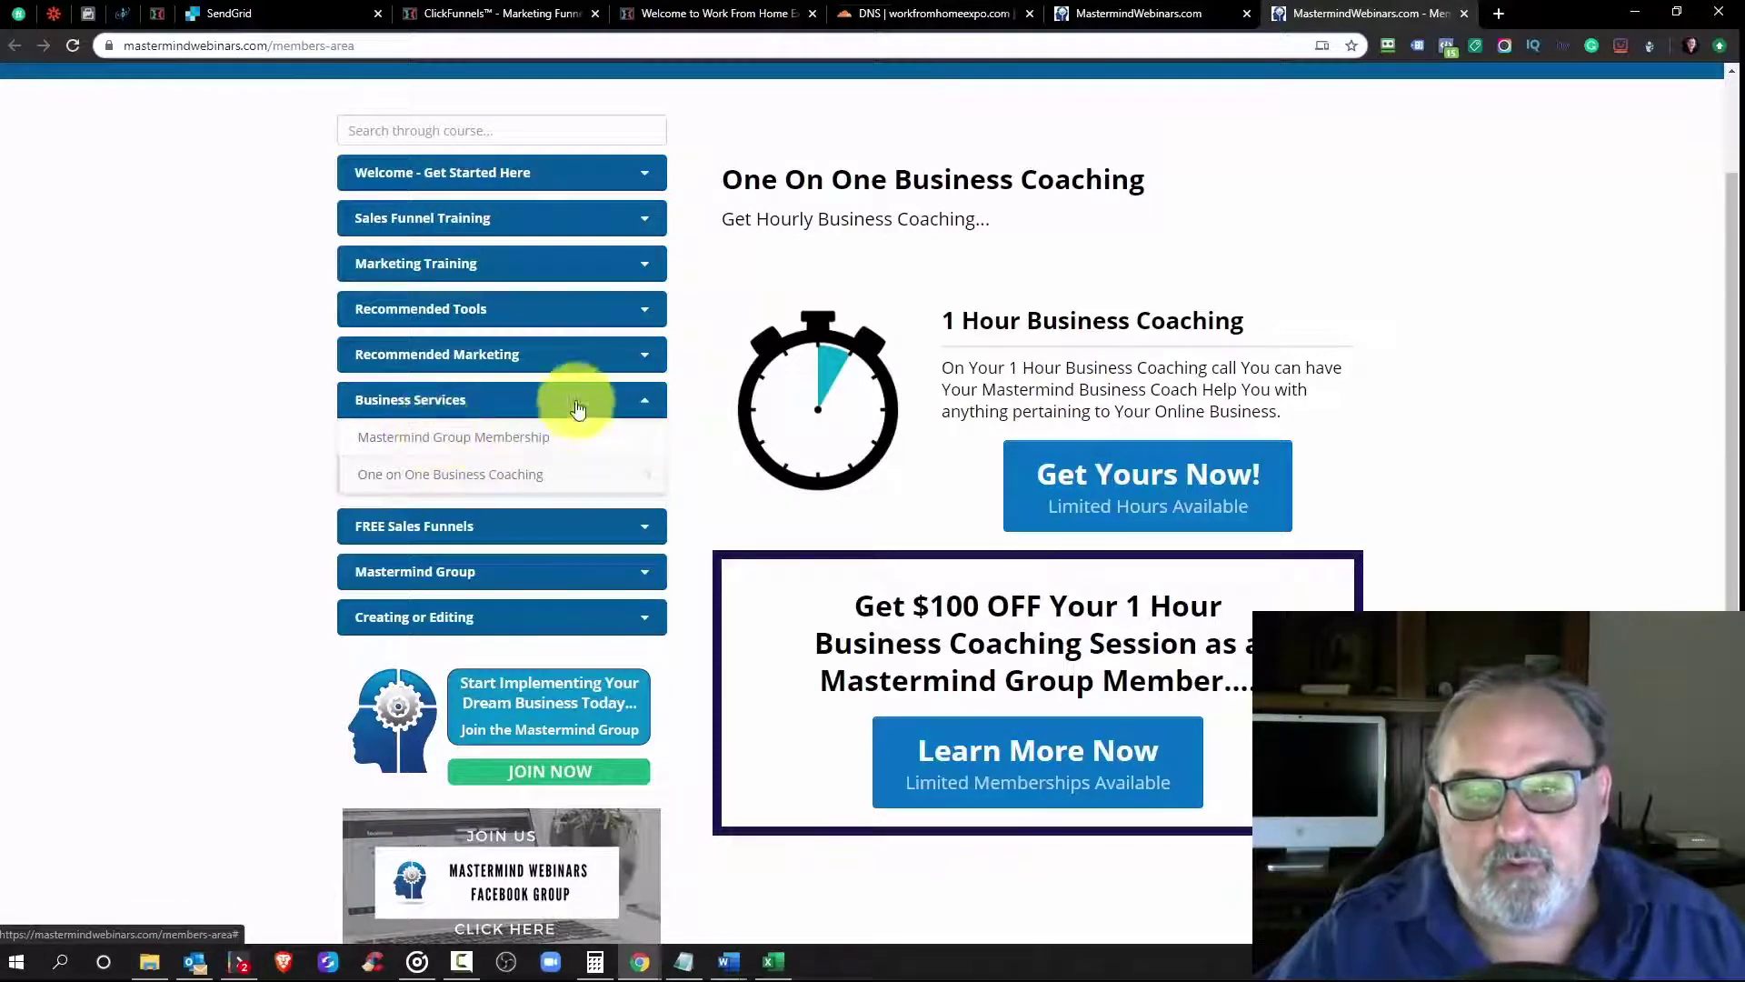
left_click(460, 438)
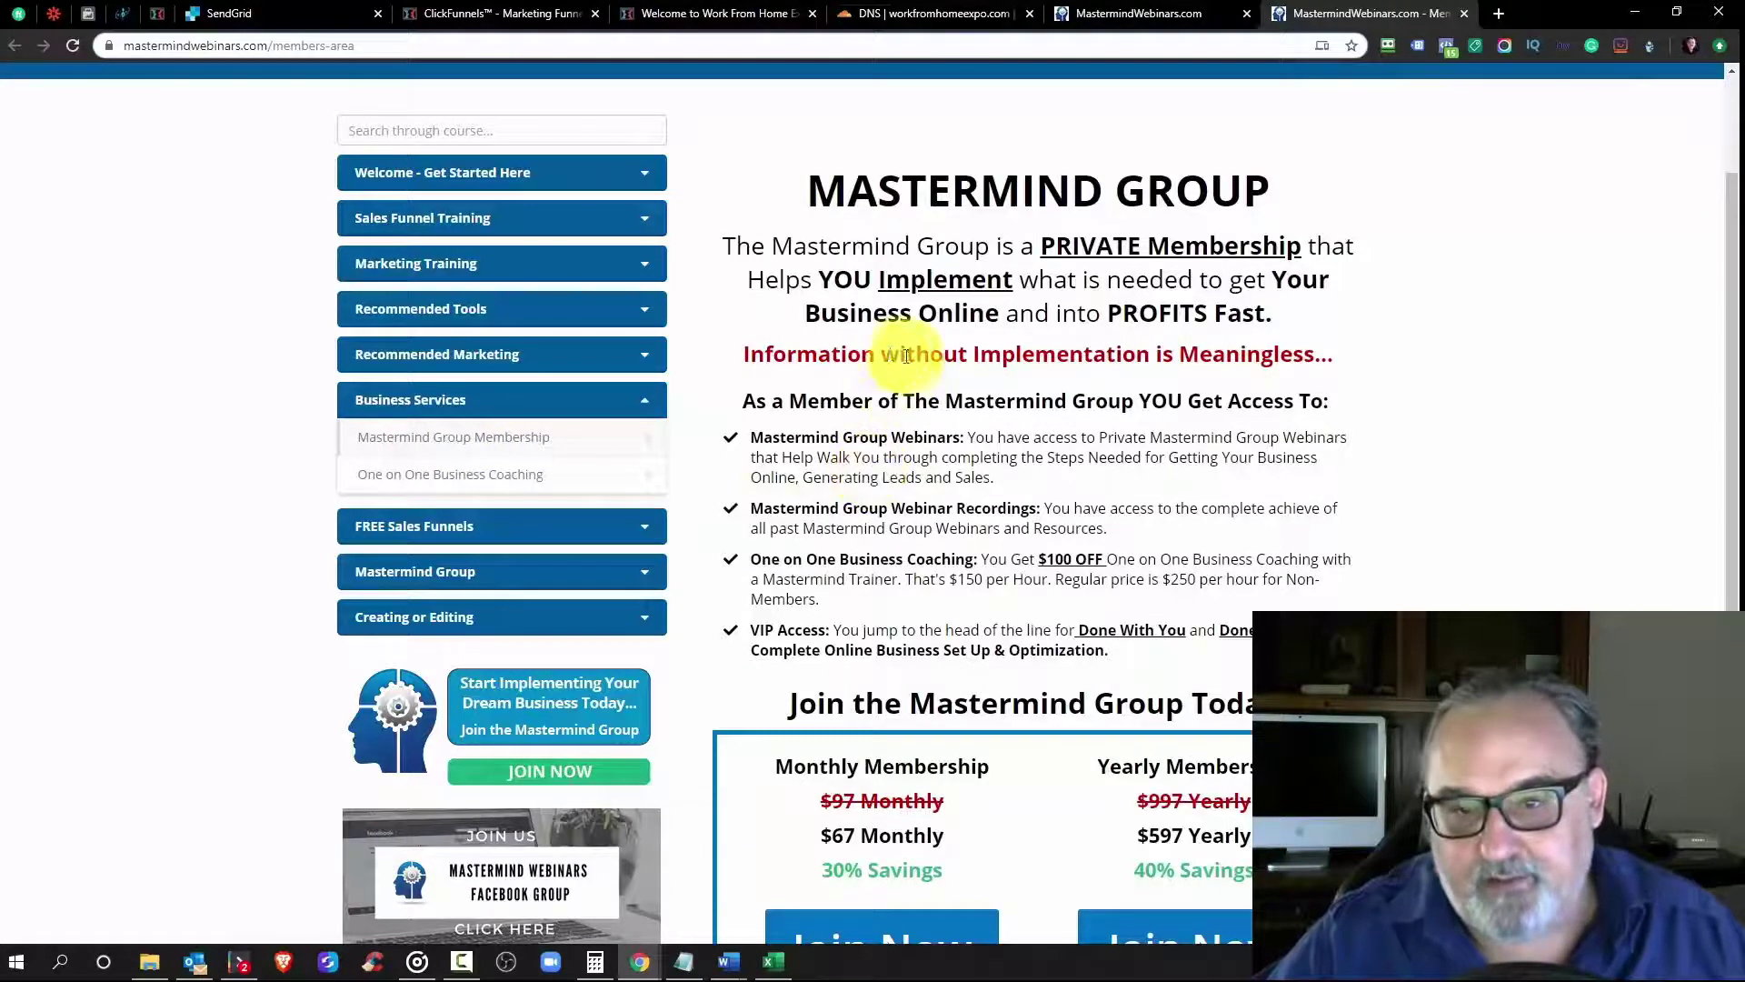
triple_click(891, 354)
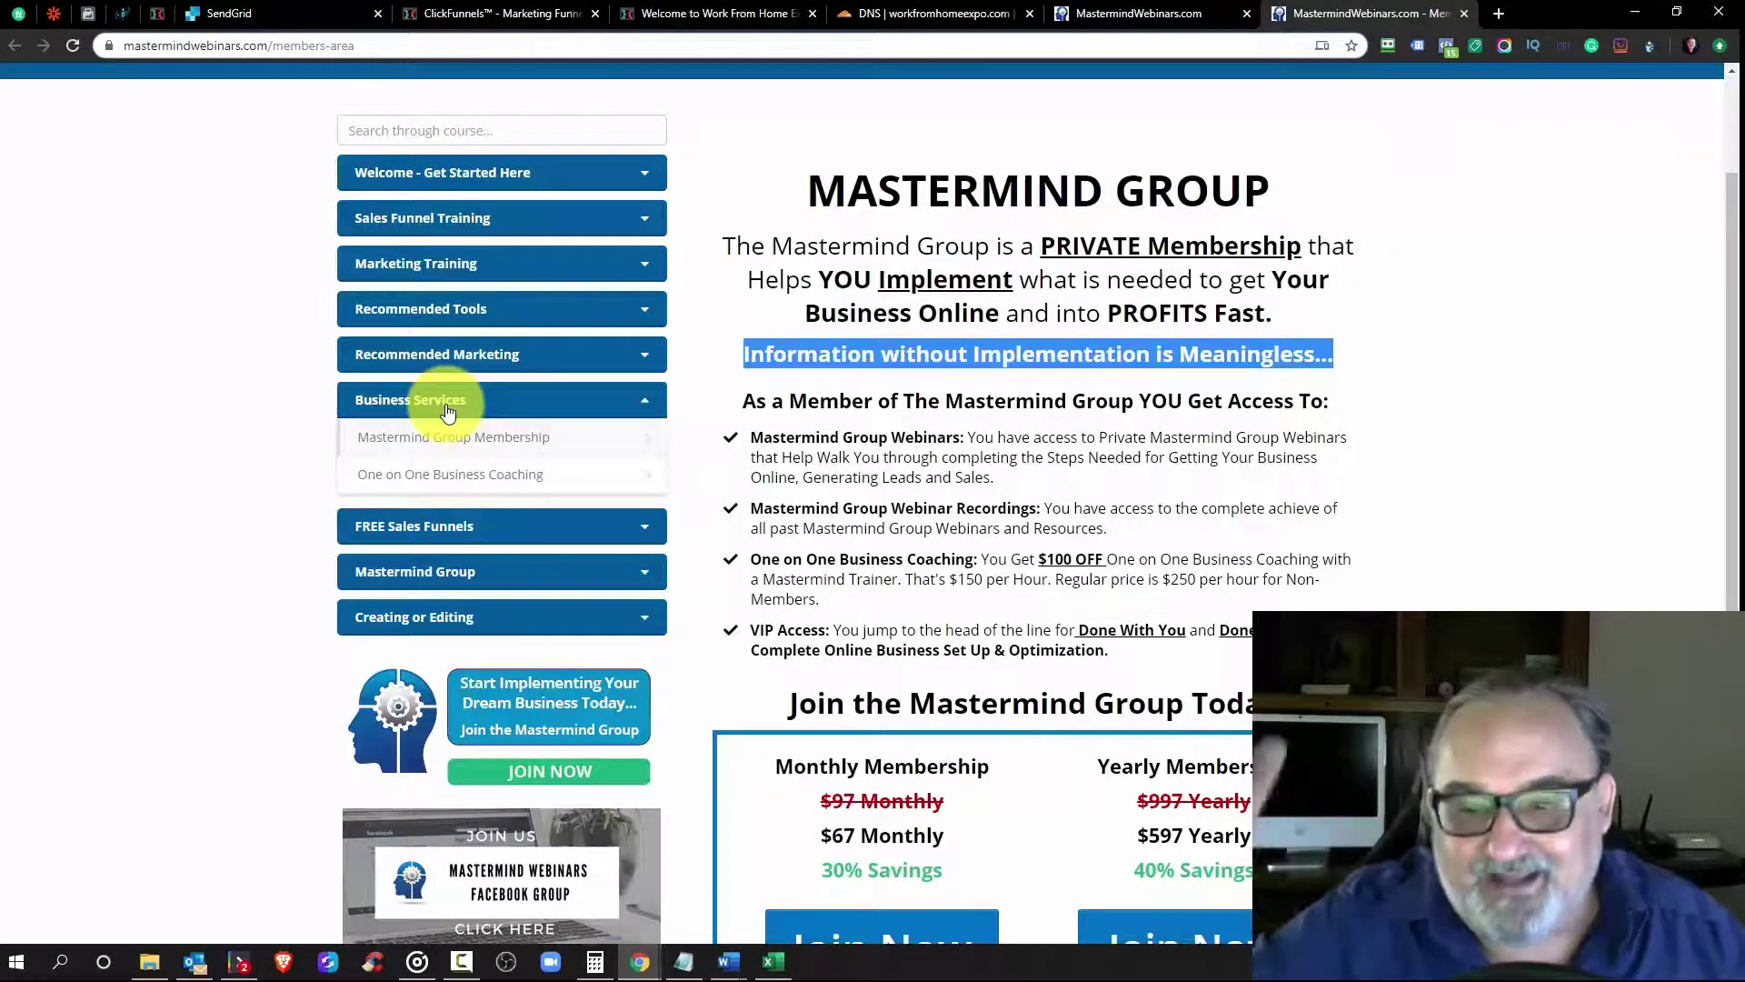
left_click(443, 405)
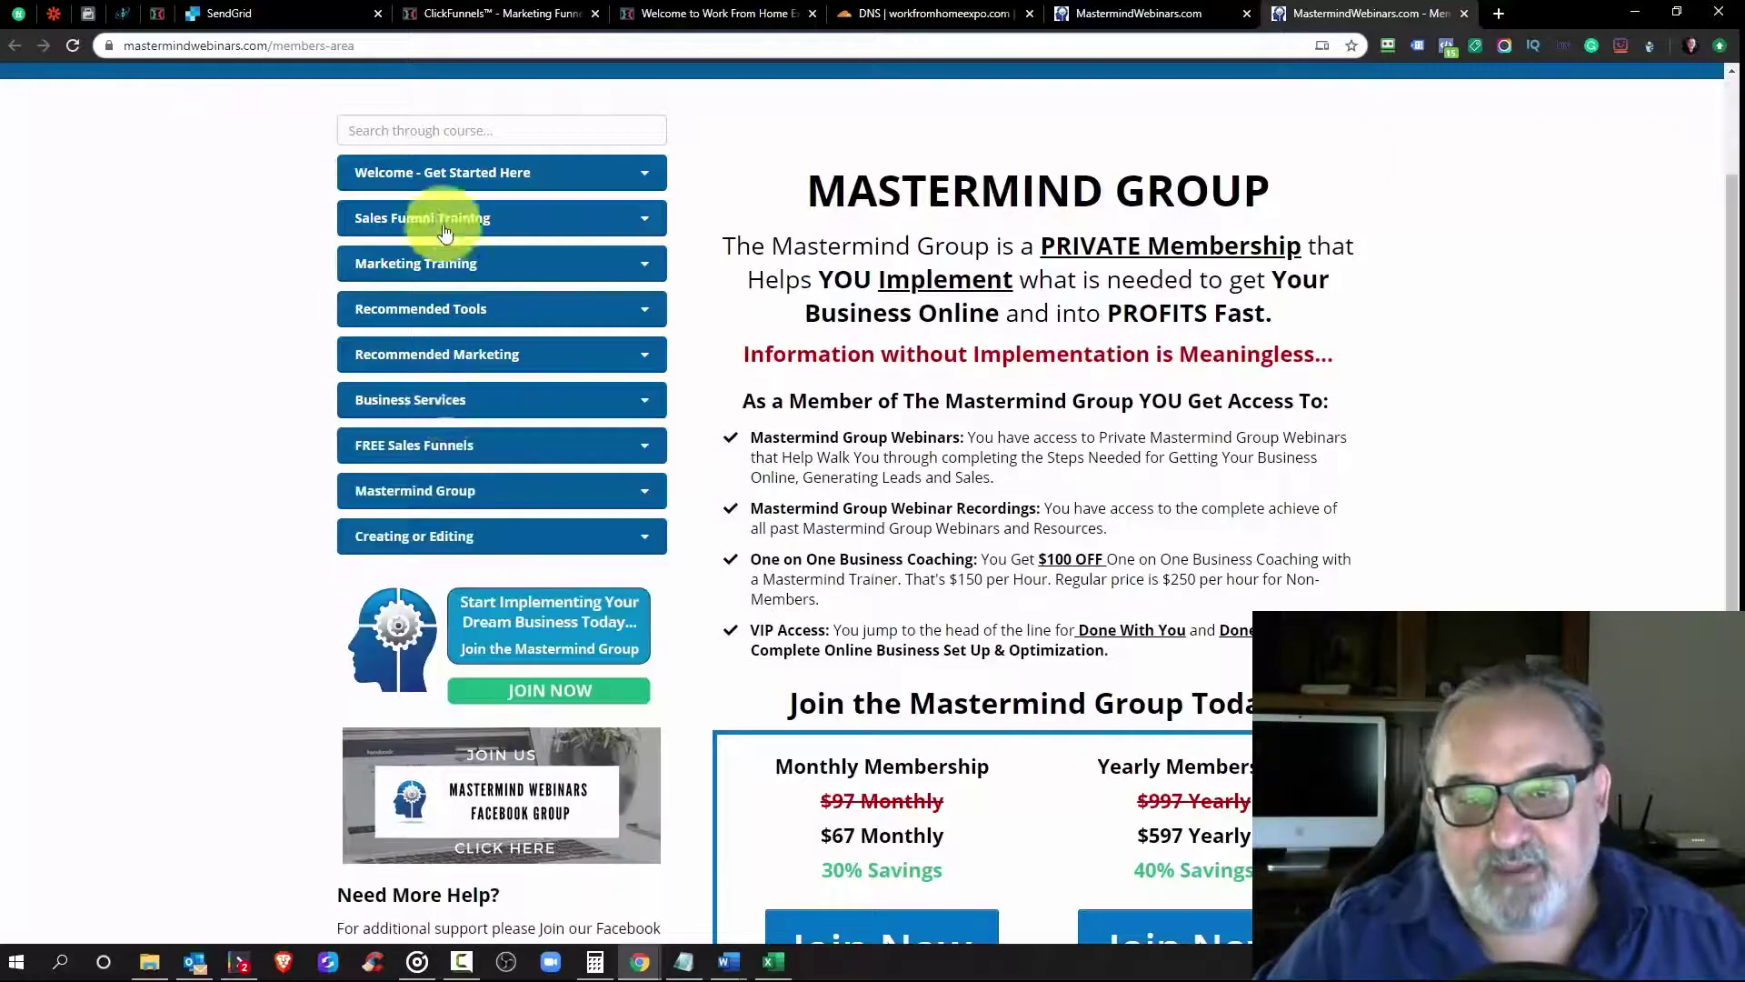
scroll(439, 400, "up", 2)
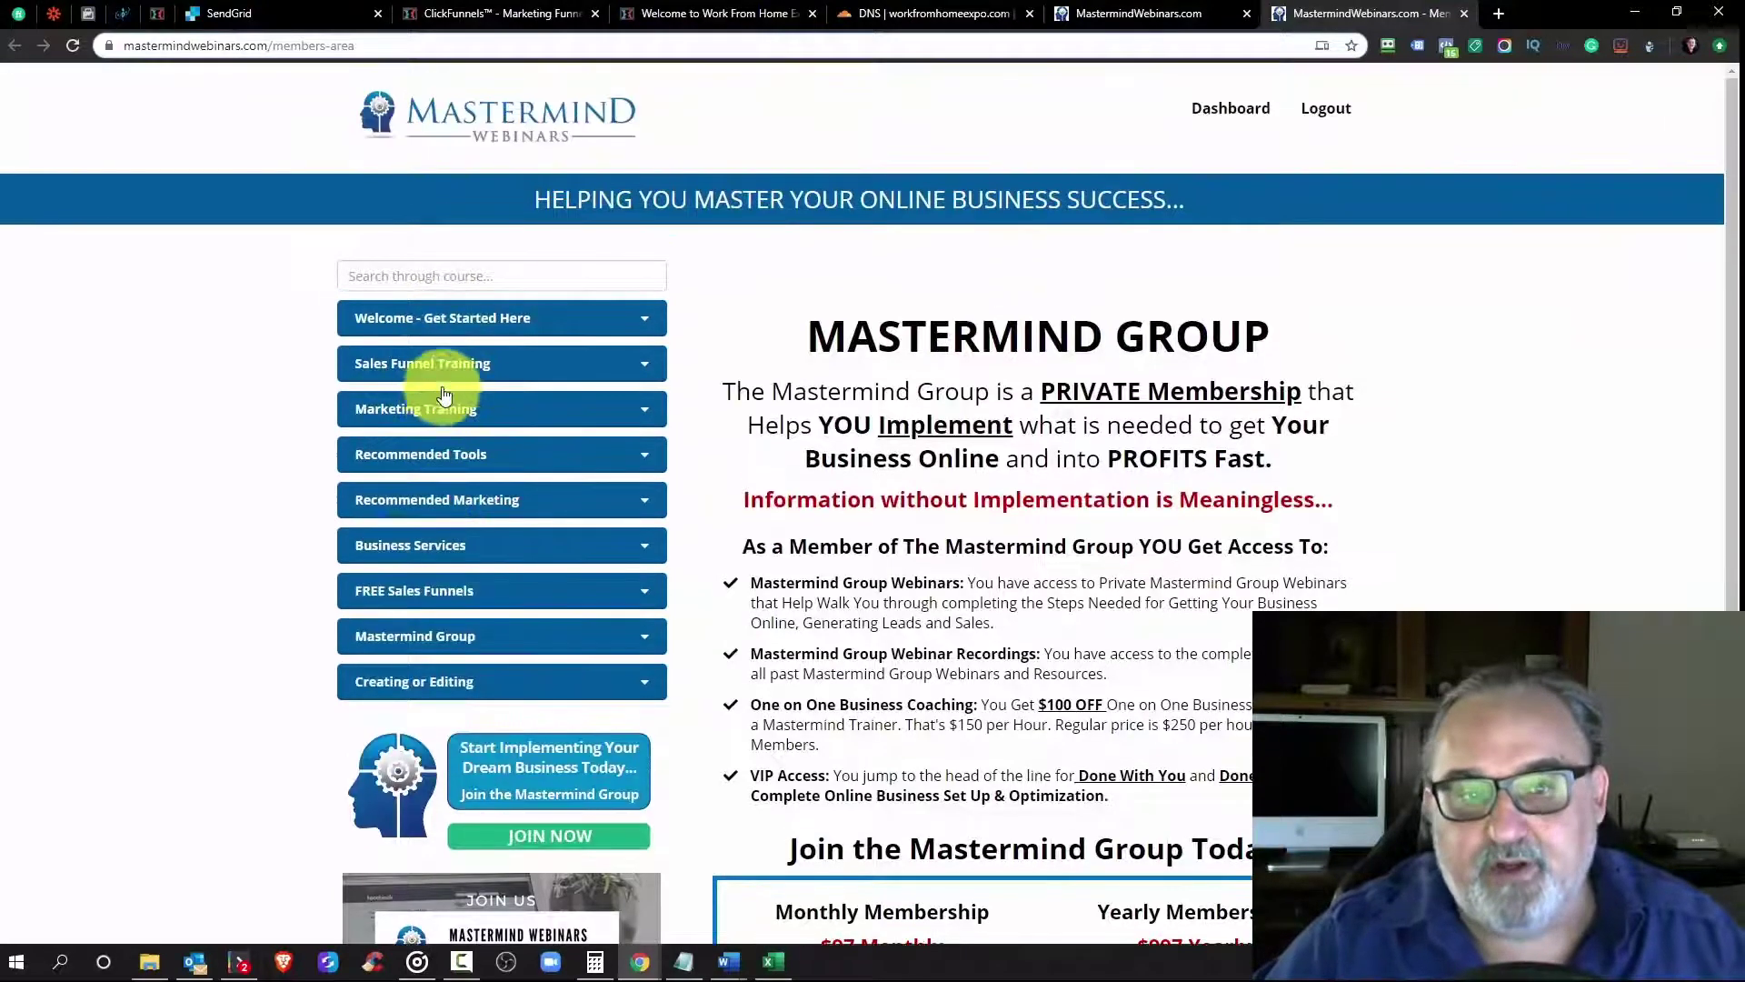